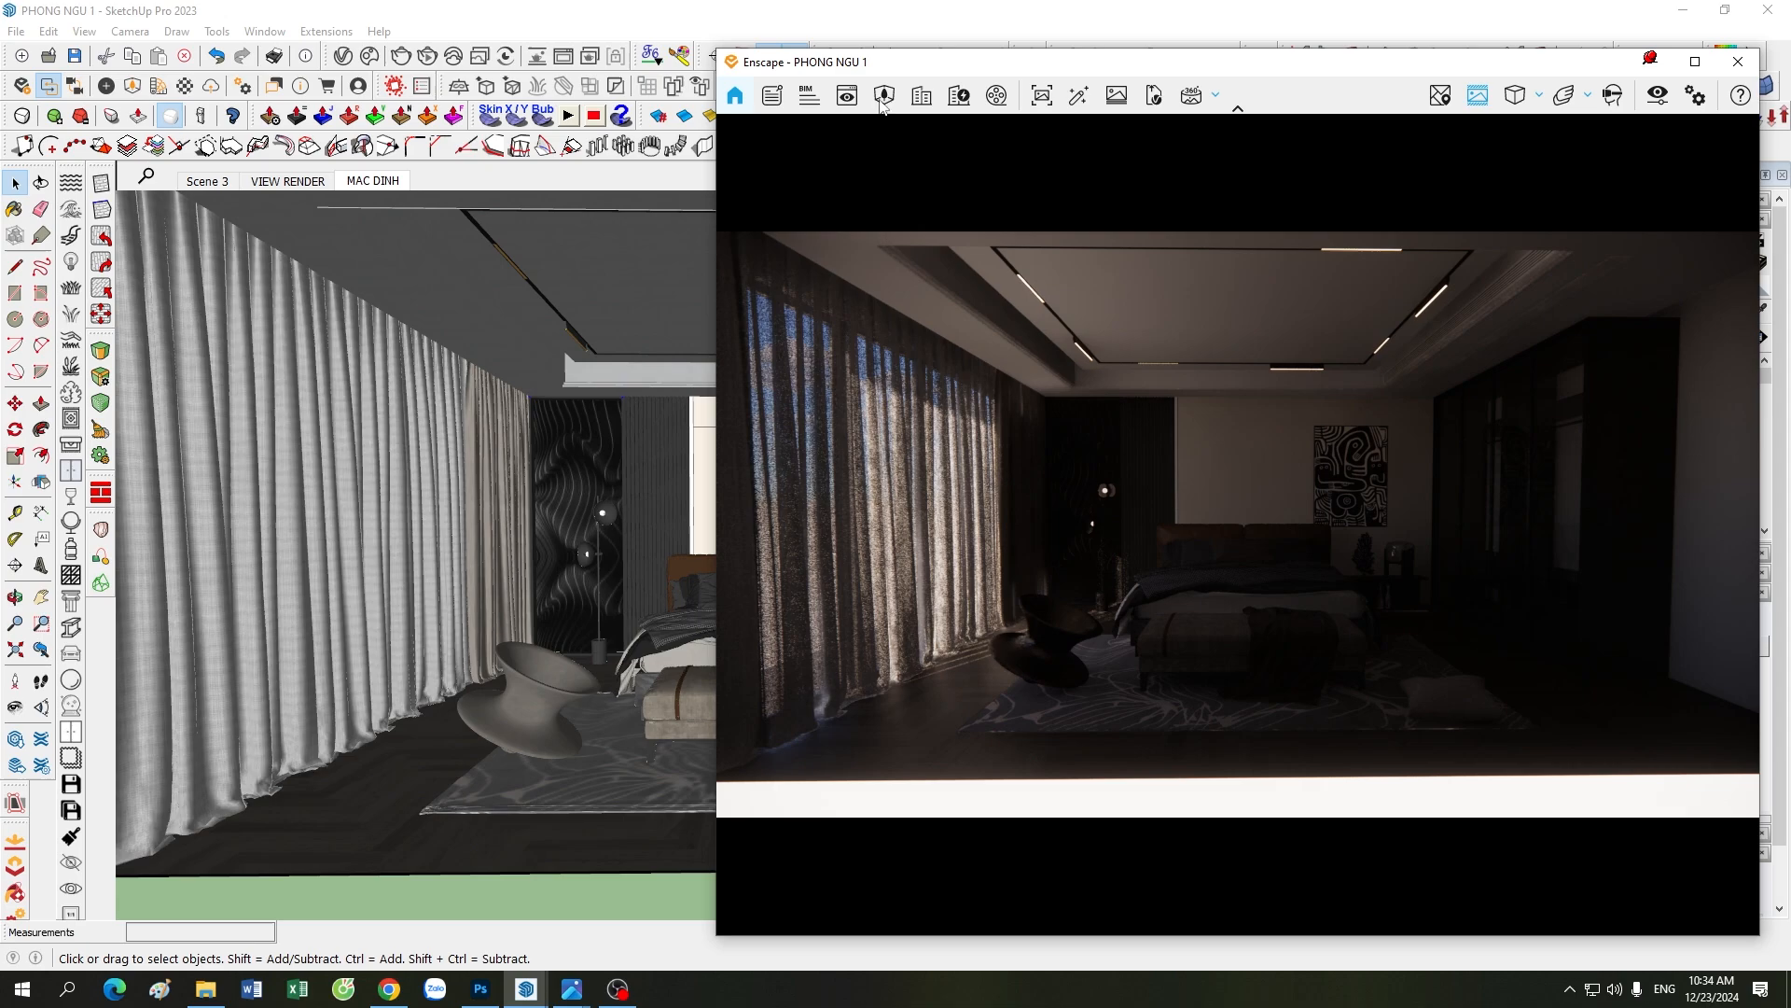
Step: Reposition the Enscape render window so it sits beside the visible curtain area of the SketchUp bedroom model
drag(1067, 67, 953, 60)
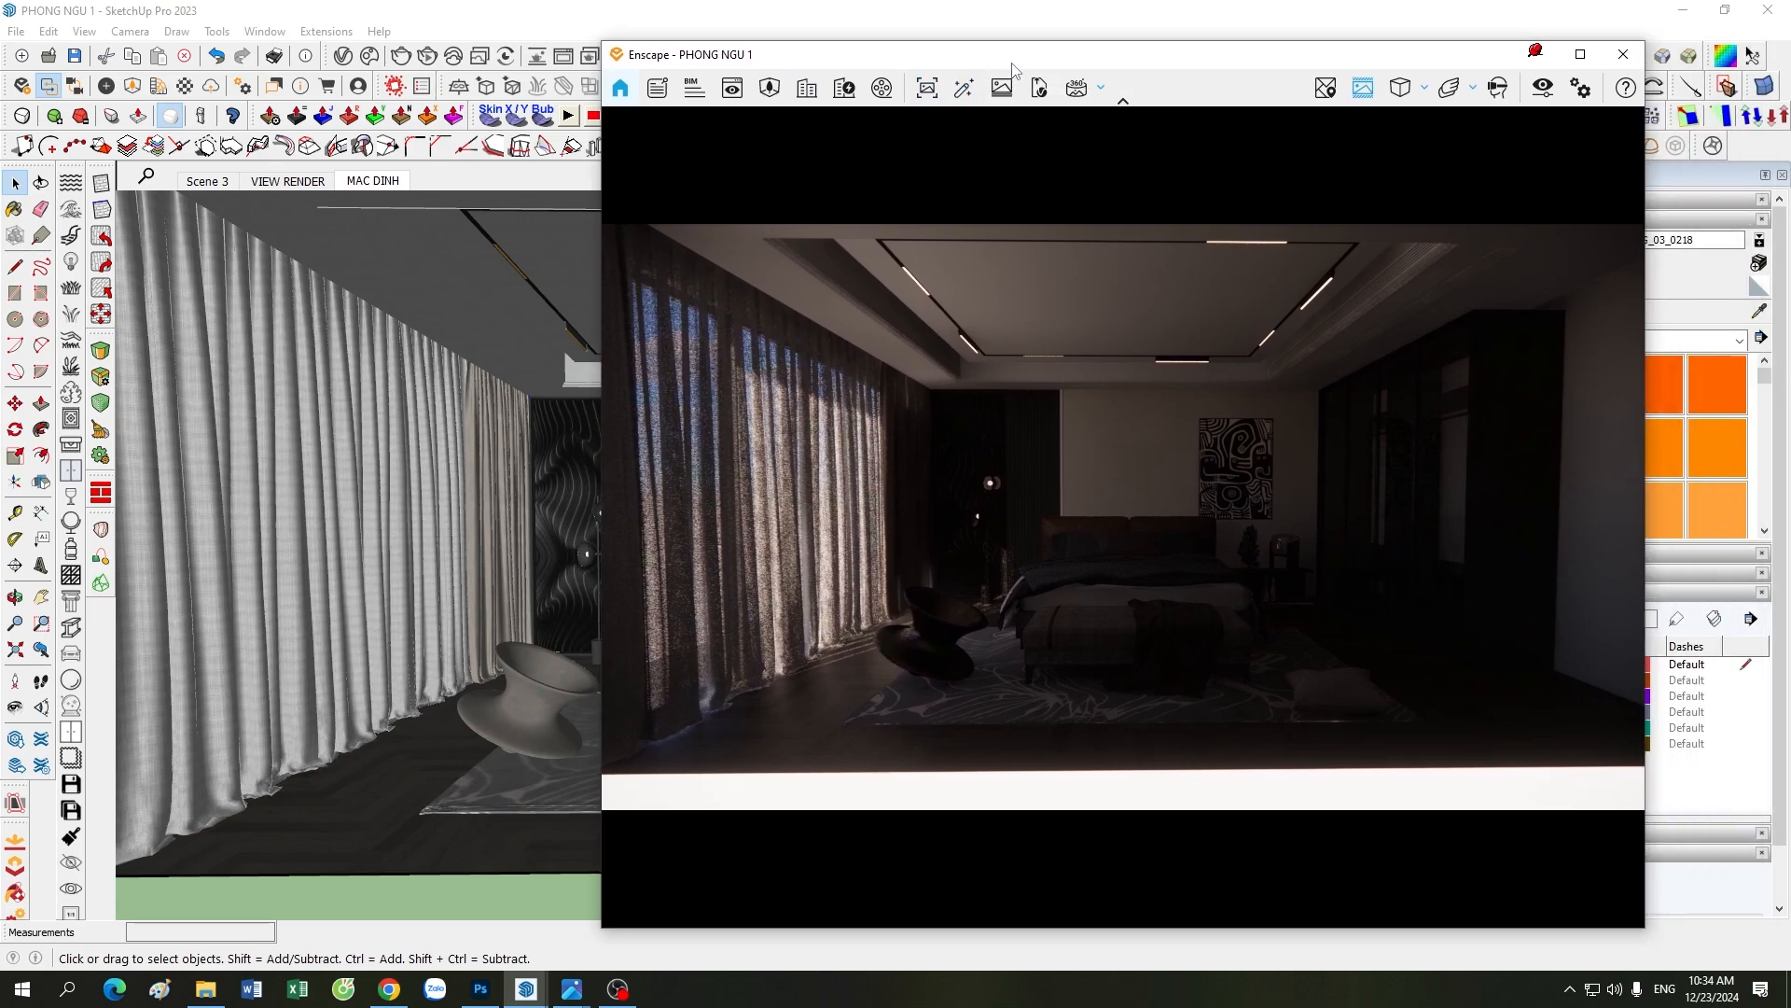
drag(1015, 68, 1038, 69)
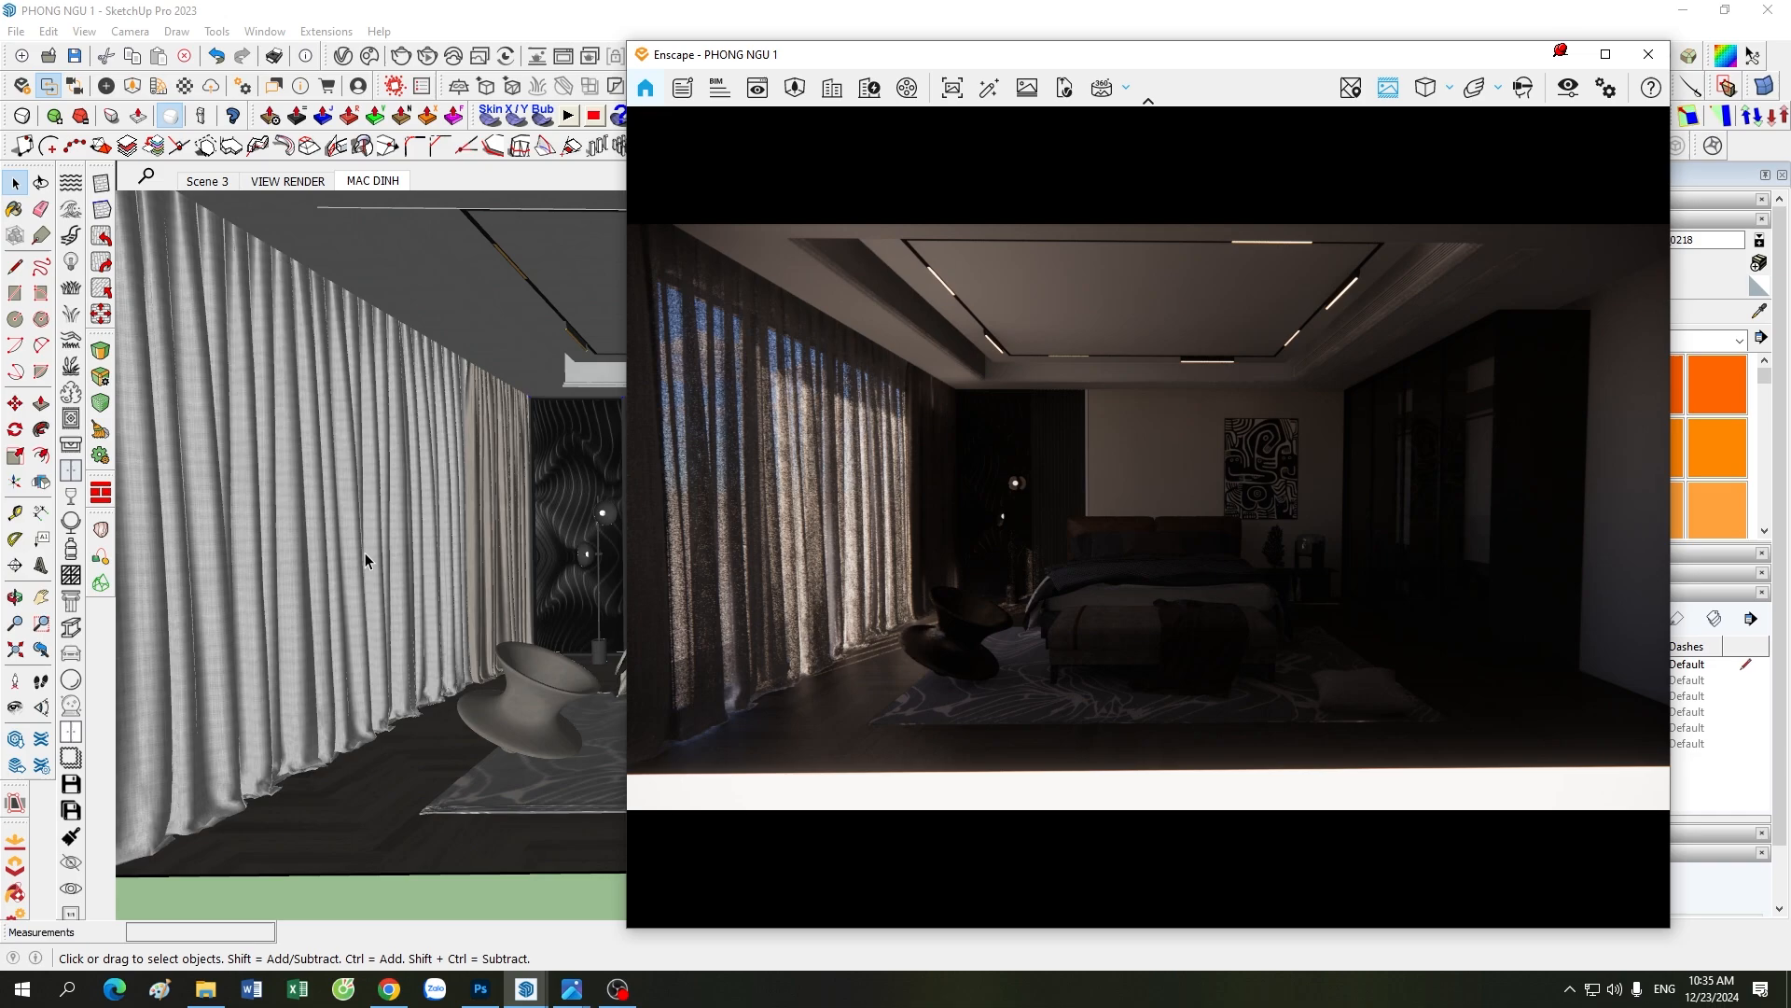
Step: Examine the curtains along the window wall of the bedroom model, from the whole room down to the fabric folds
scroll(392, 585, down, 6)
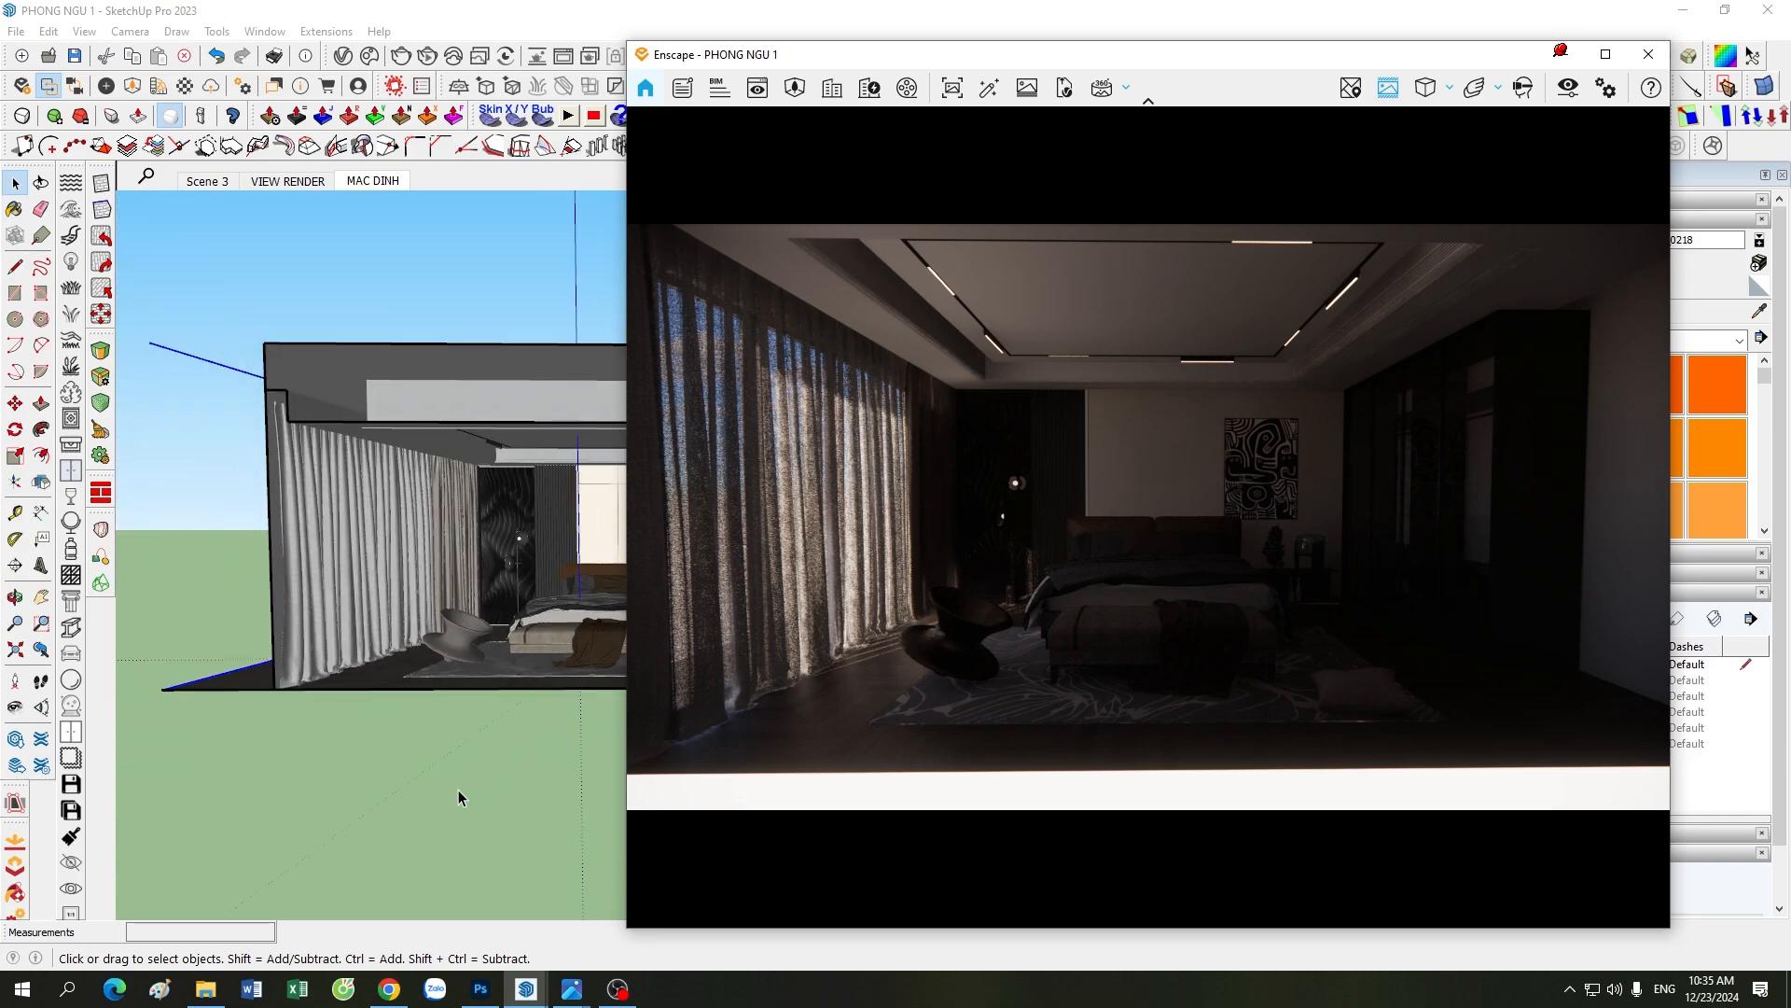
click(434, 612)
scroll(434, 612, up, 3)
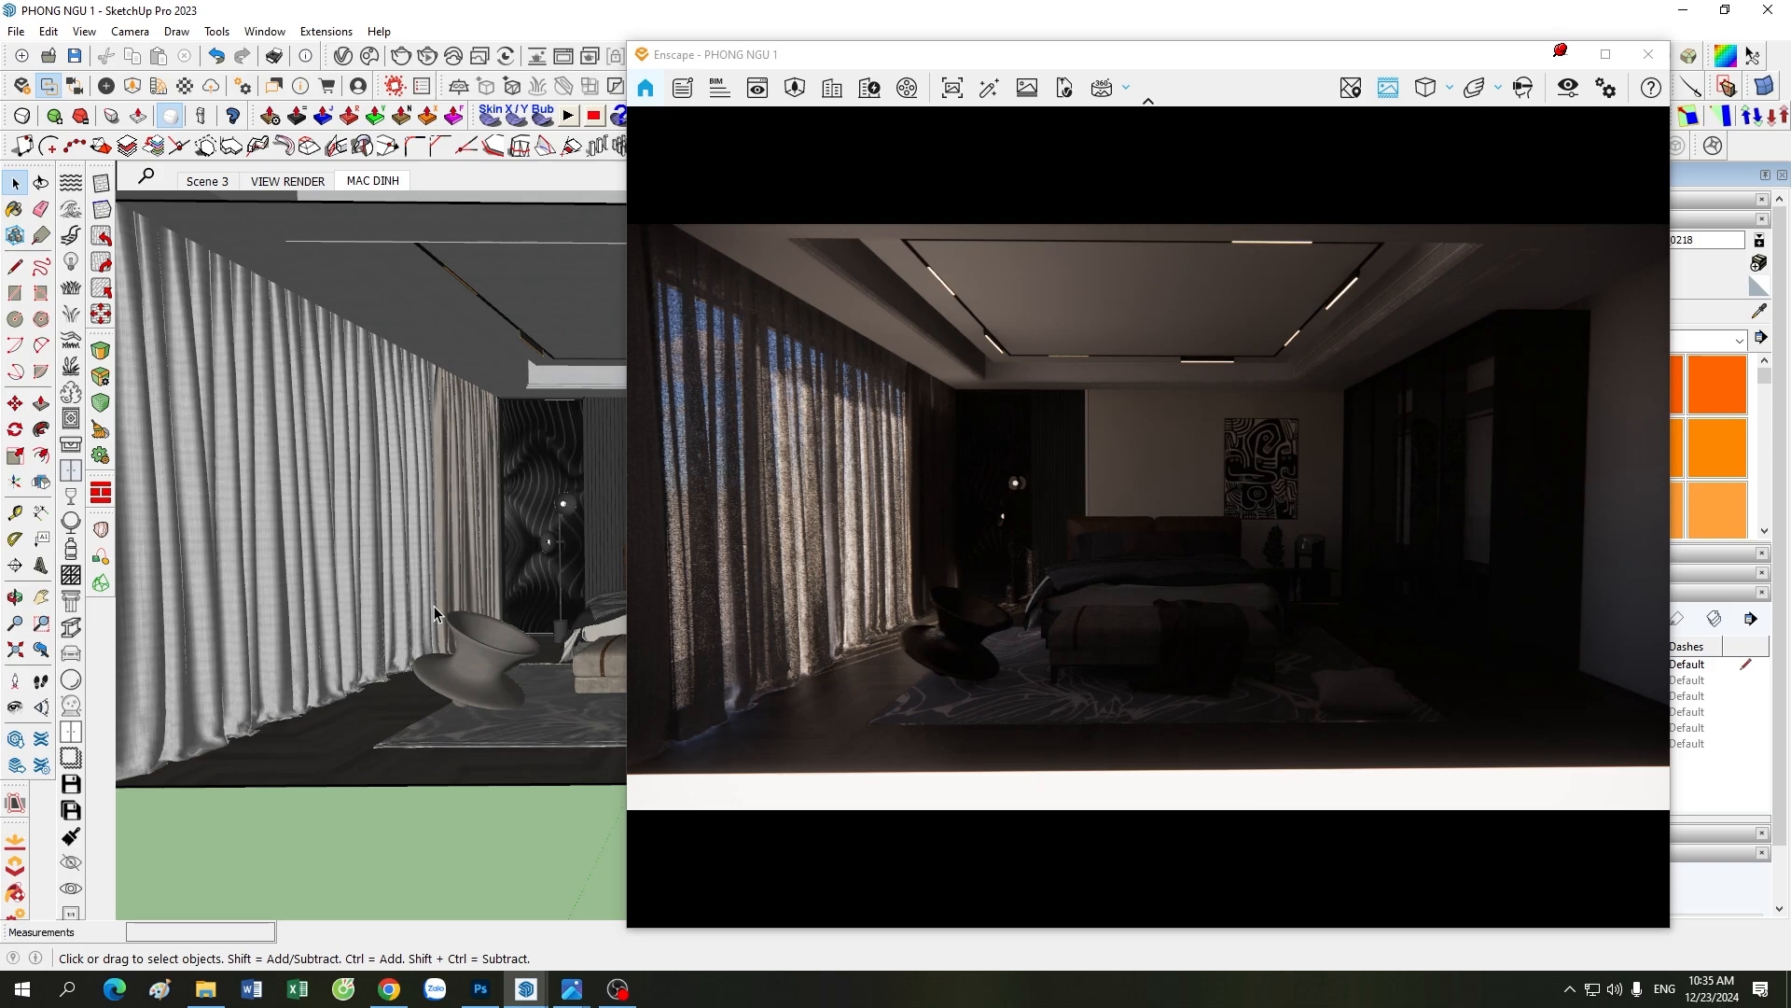
scroll(437, 565, down, 4)
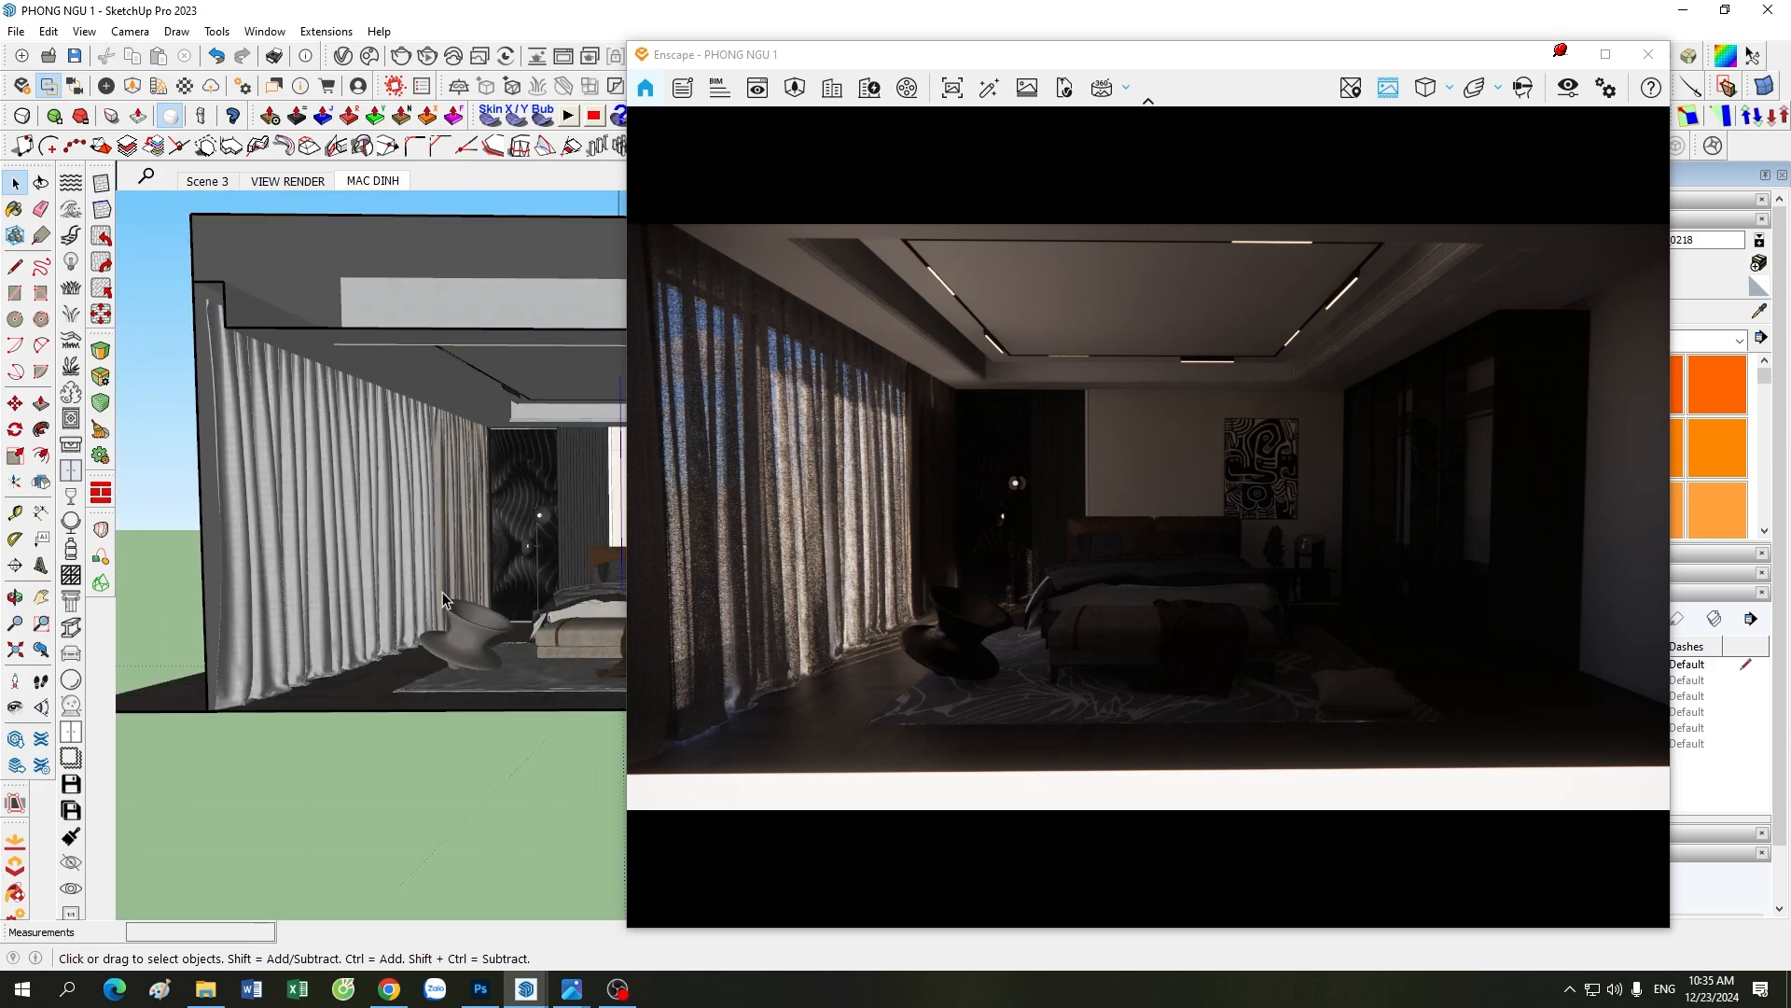
middle_drag(515, 638, 423, 642)
scroll(396, 558, up, 2)
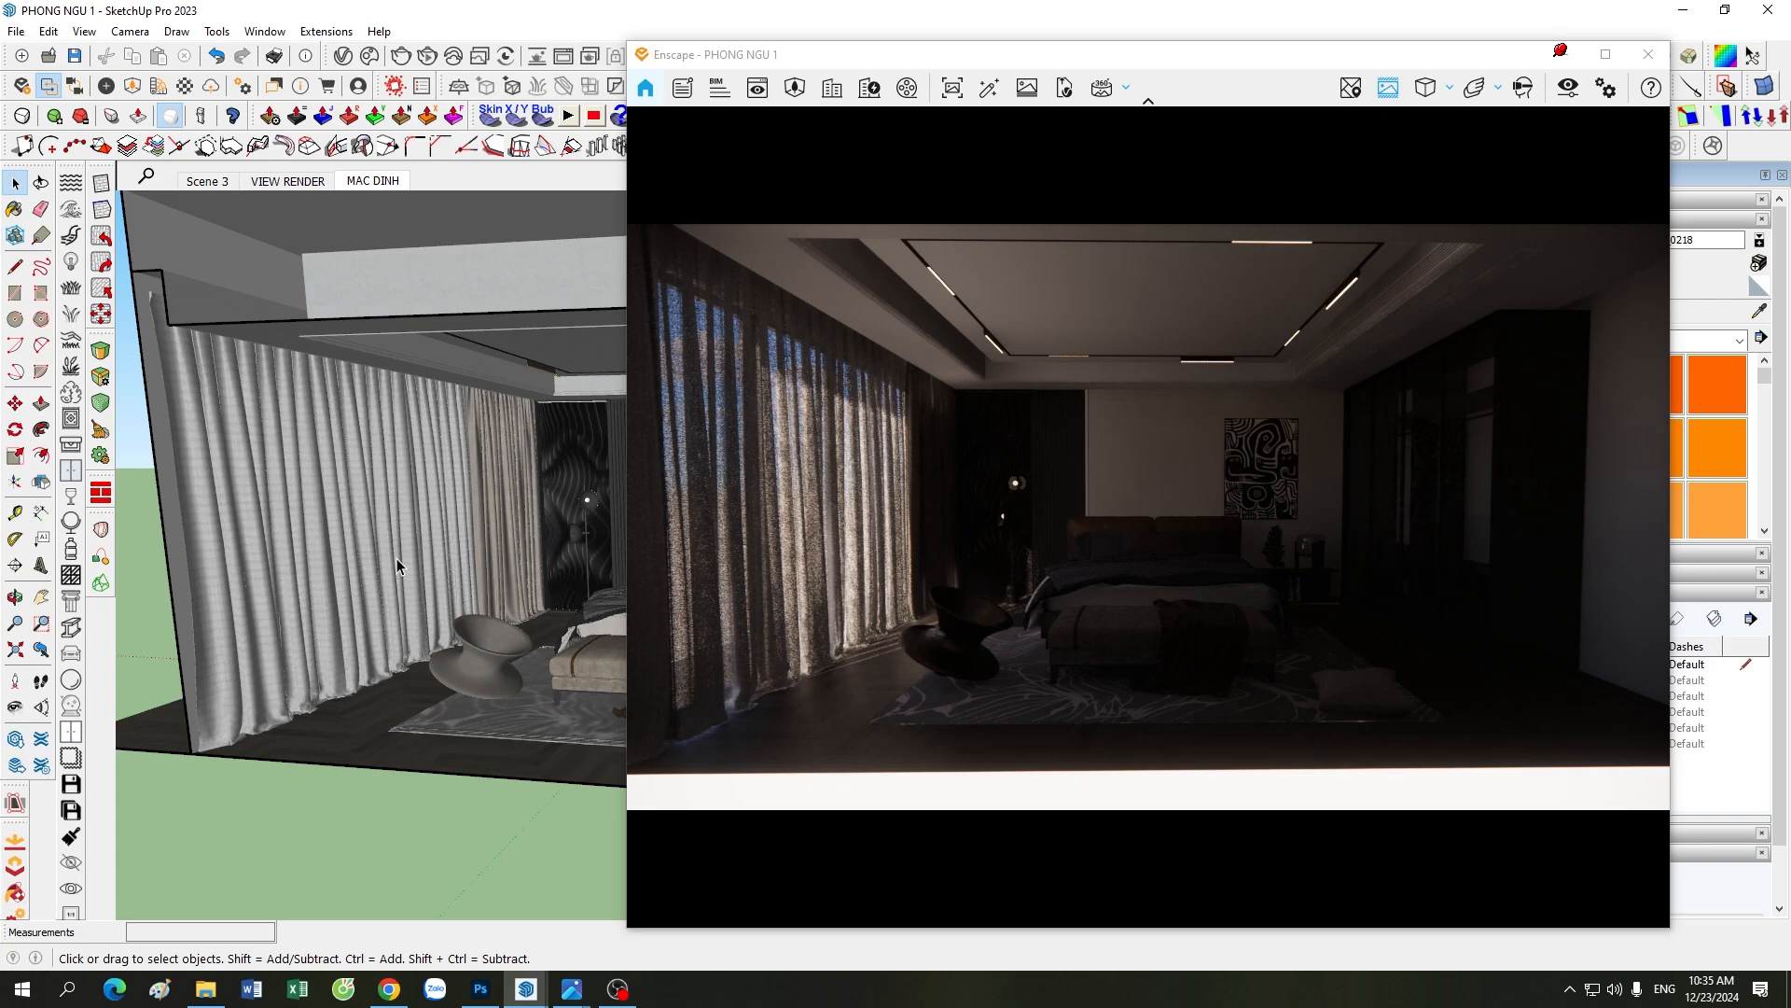
scroll(396, 558, up, 2)
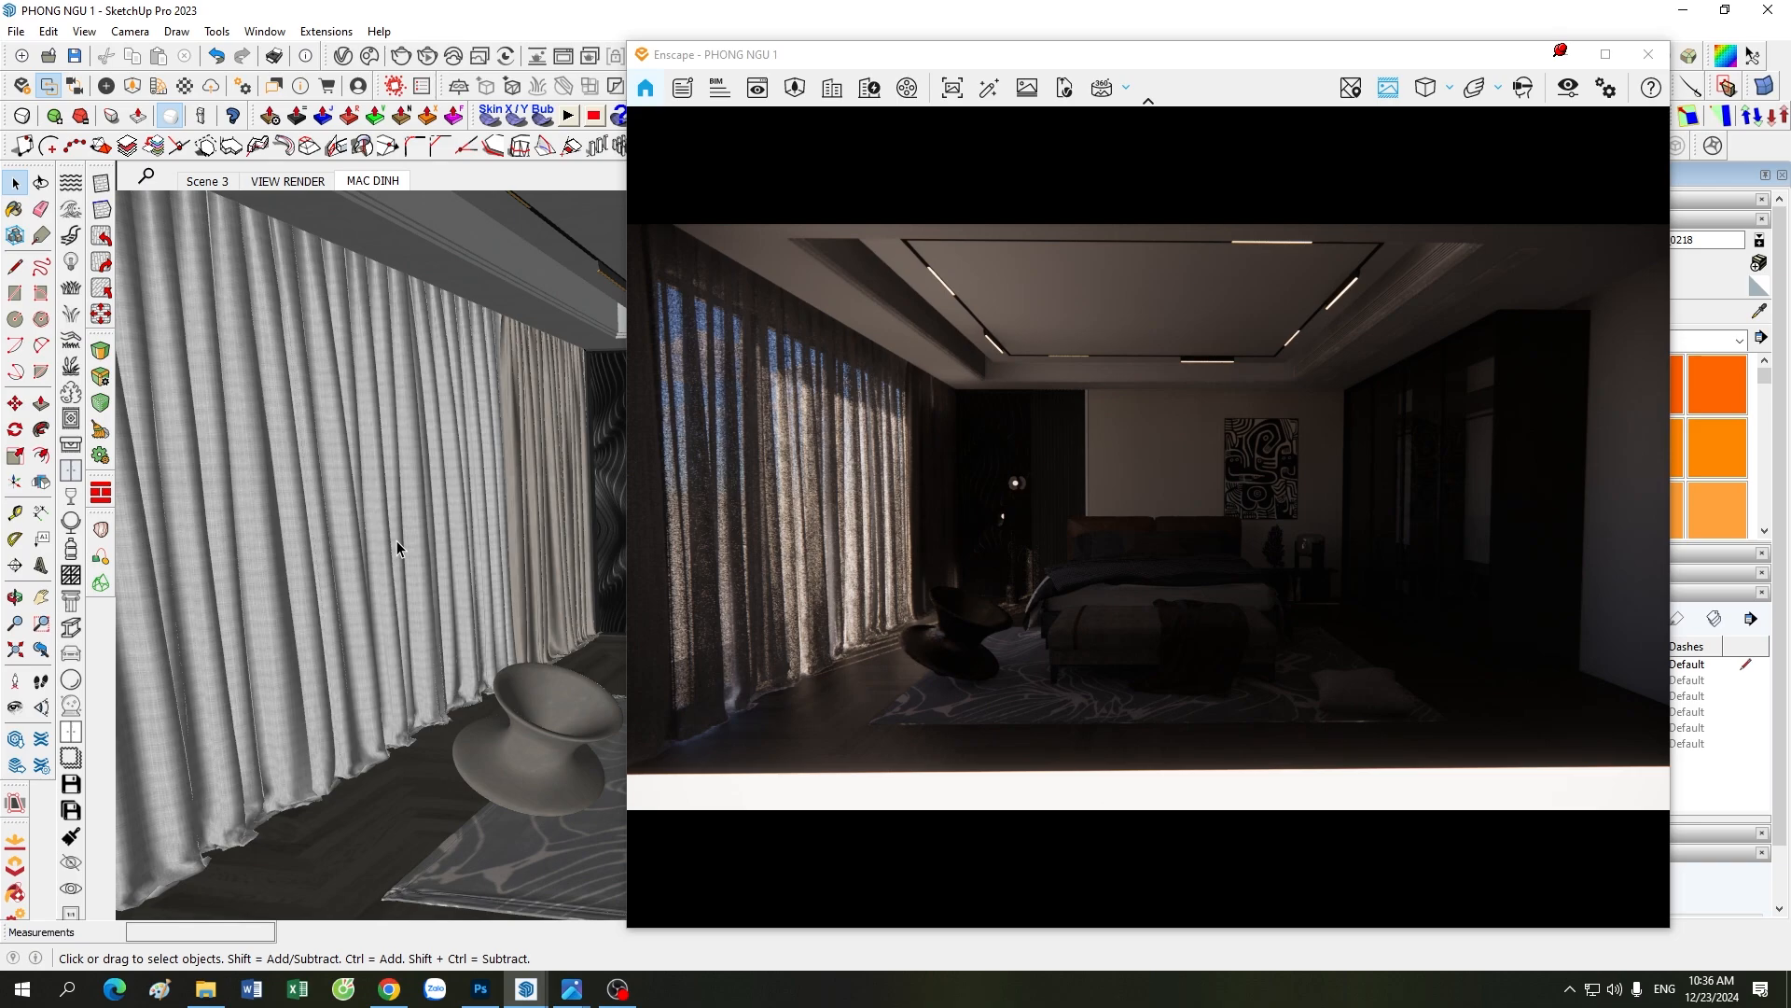
scroll(311, 507, up, 4)
scroll(430, 561, down, 5)
scroll(350, 494, up, 3)
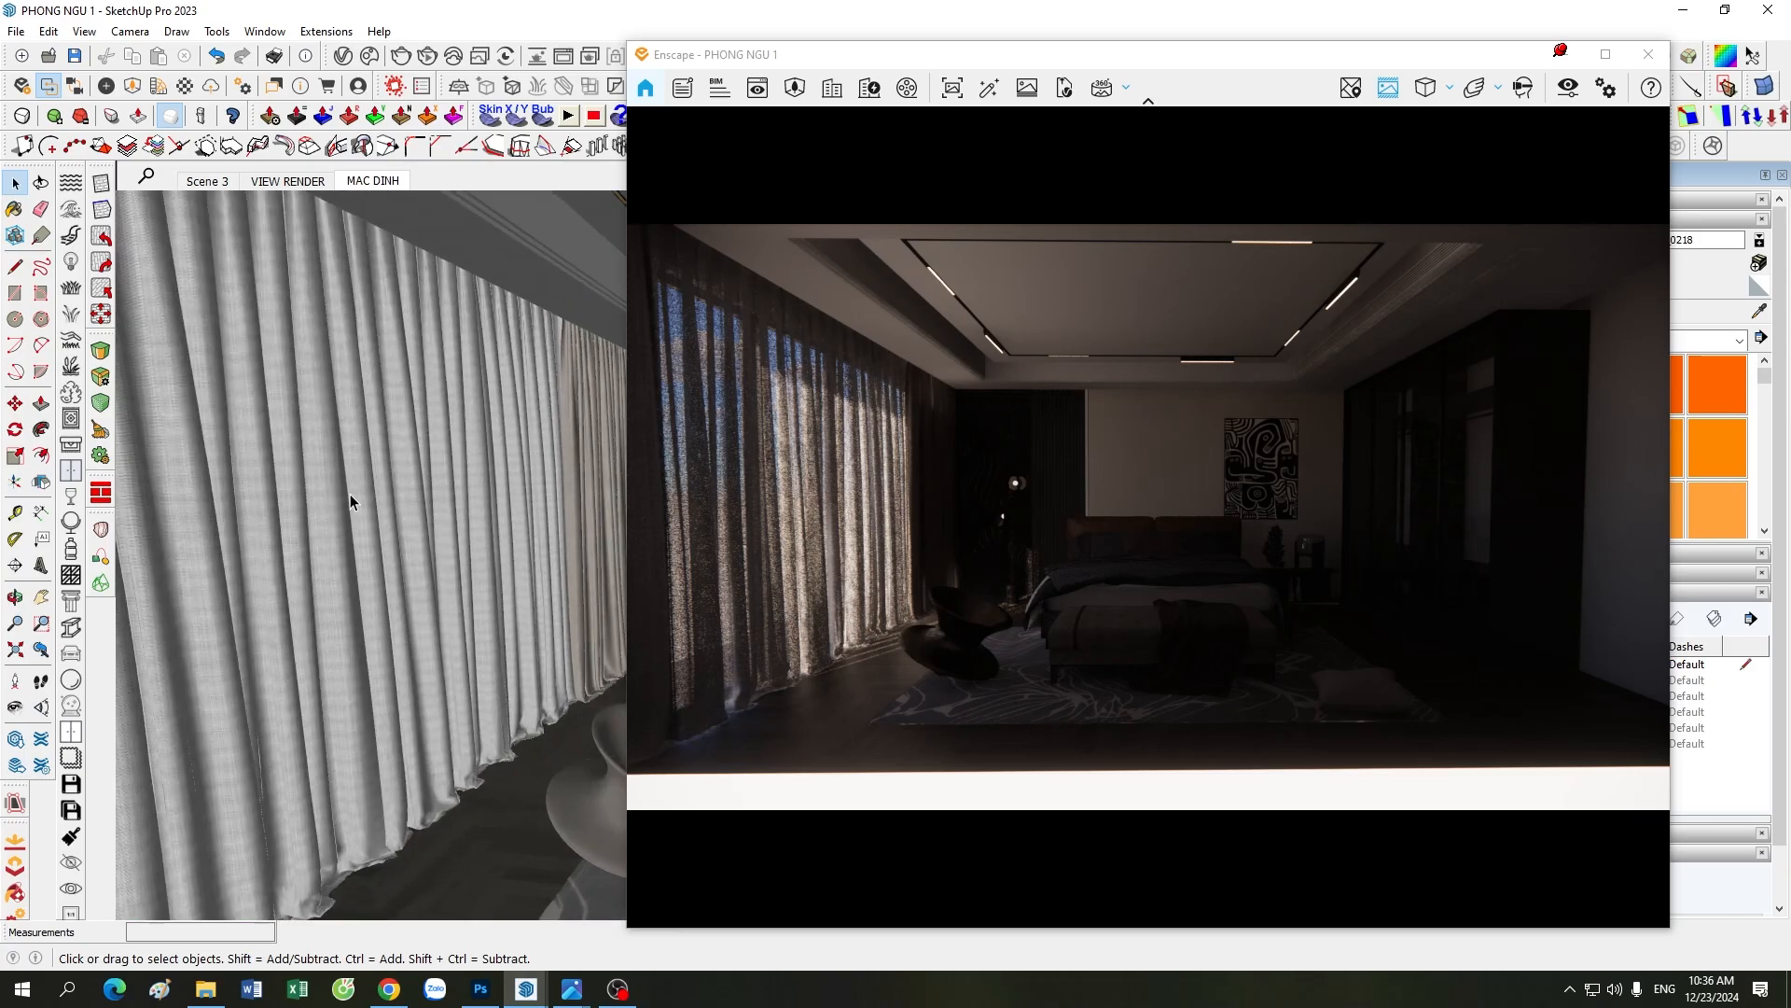
scroll(350, 494, up, 4)
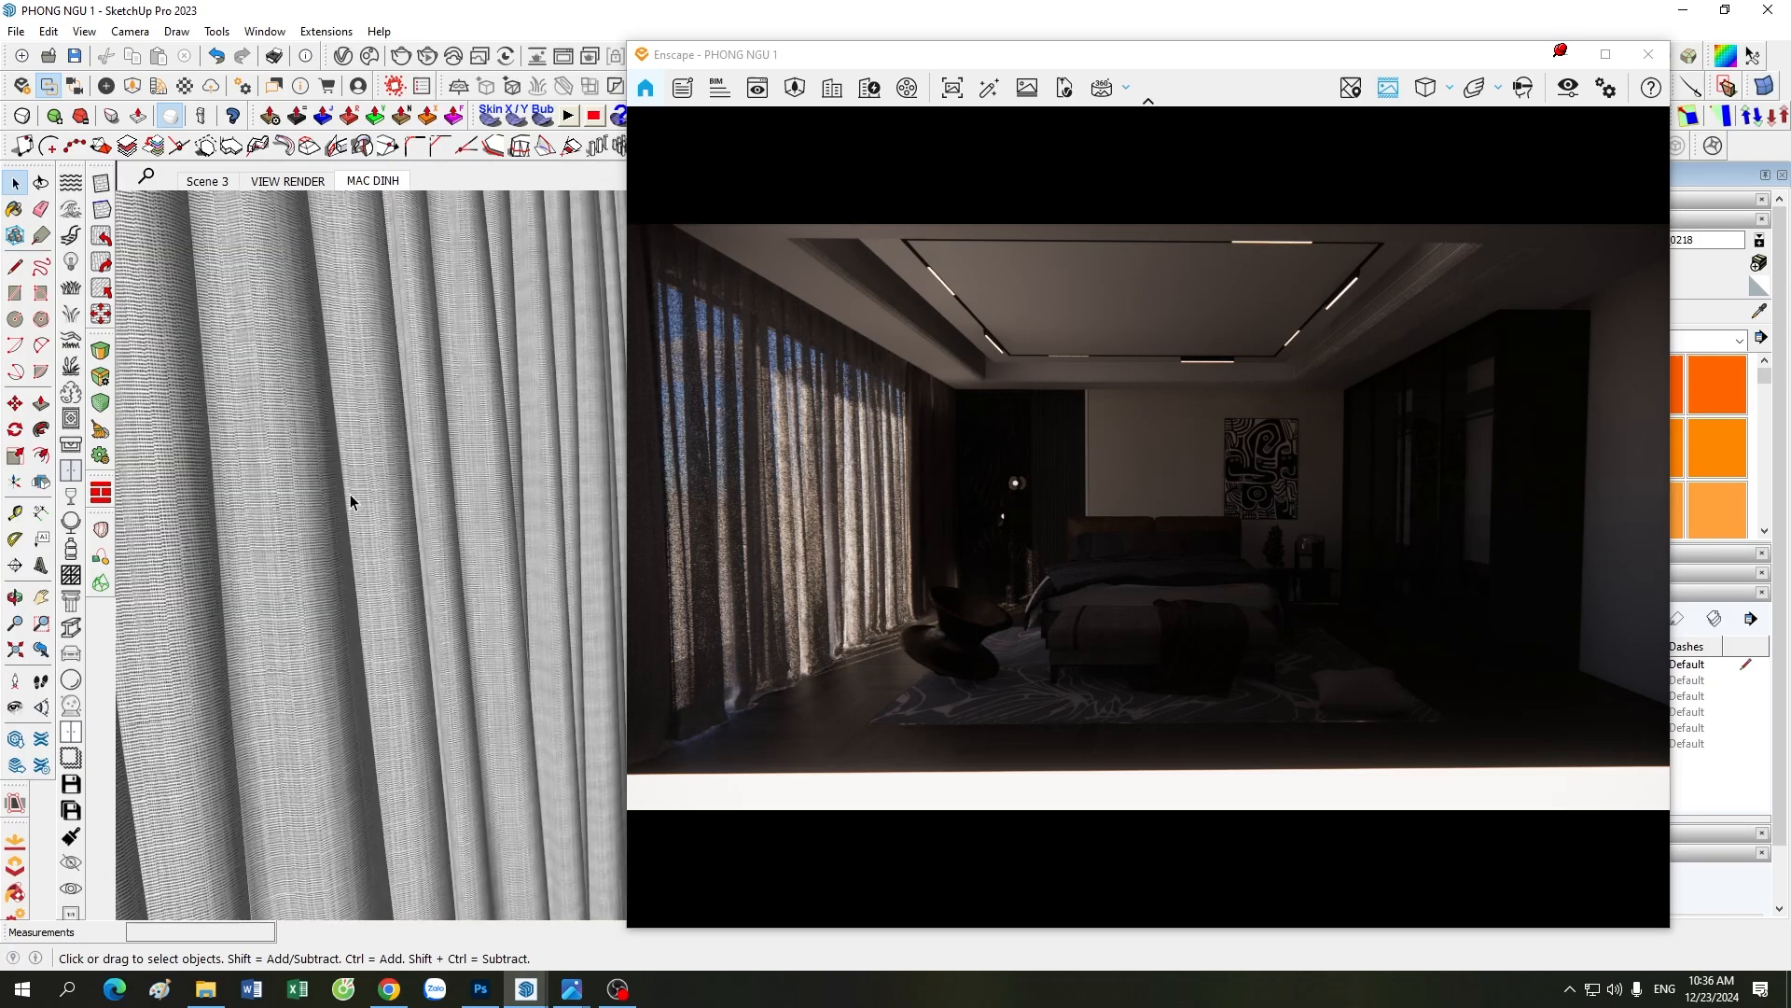
scroll(349, 495, down, 4)
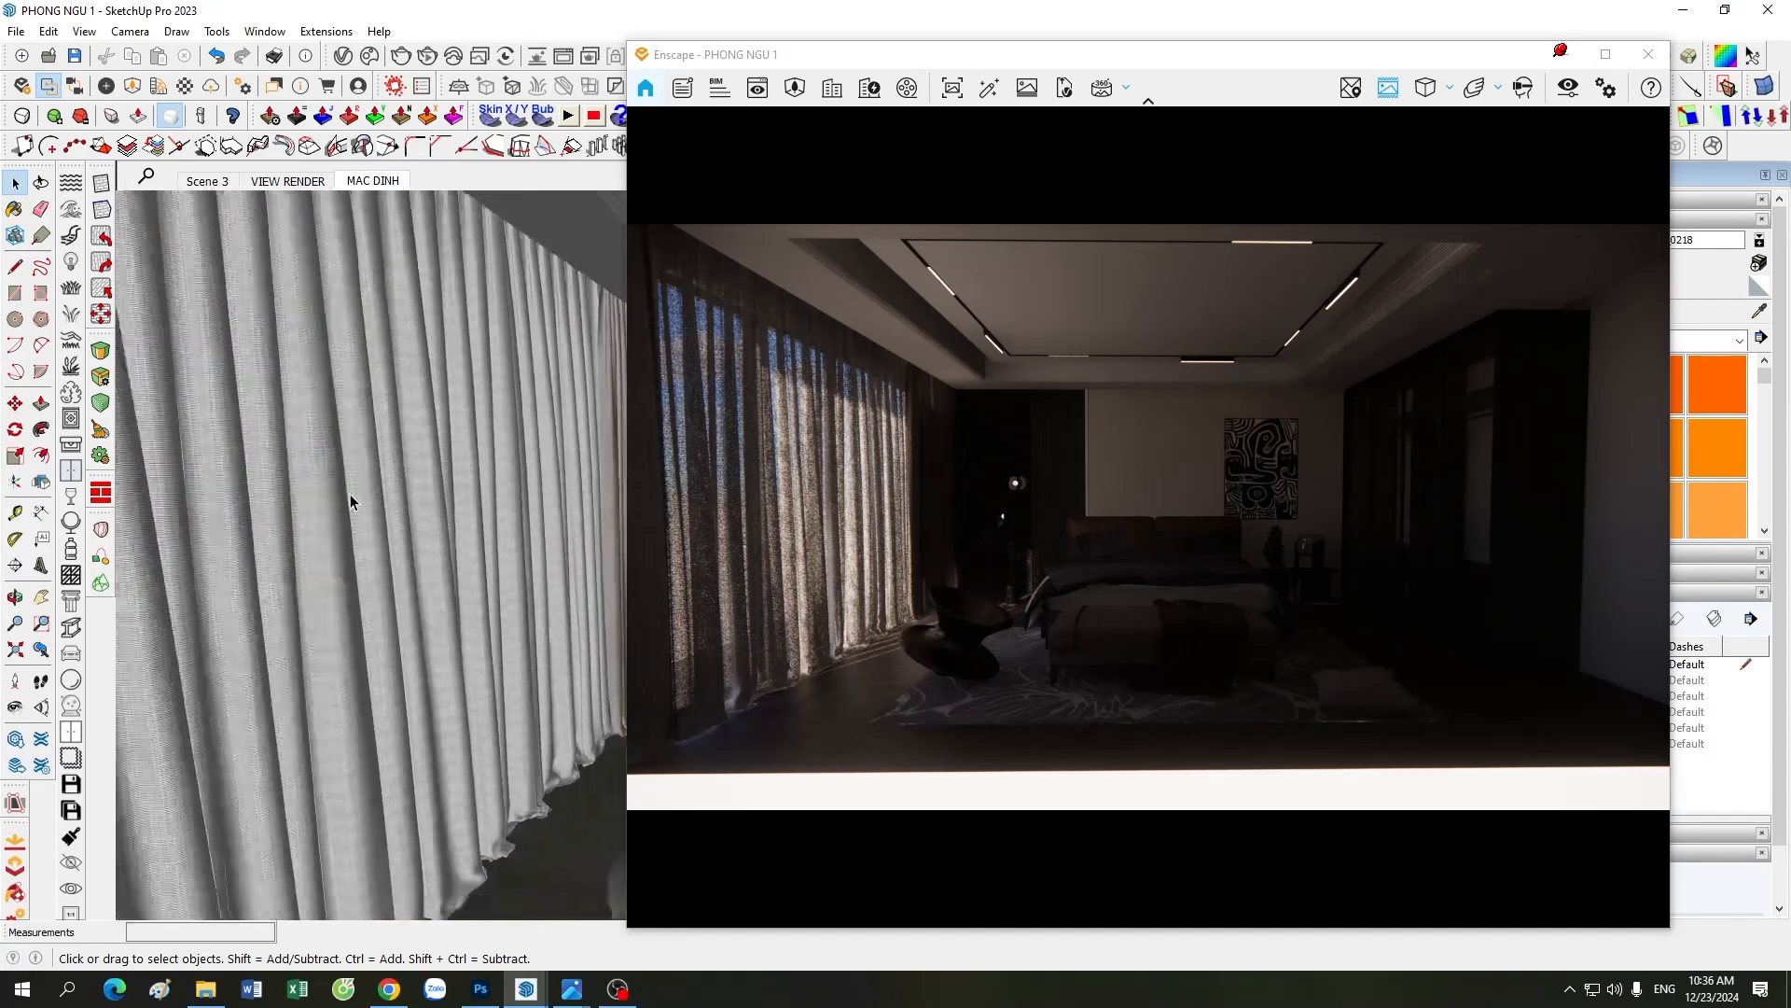
scroll(350, 495, down, 4)
scroll(492, 571, down, 2)
mouse_move(492, 571)
middle_down()
mouse_move(435, 508)
mouse_move(433, 469)
middle_up()
scroll(434, 468, up, 4)
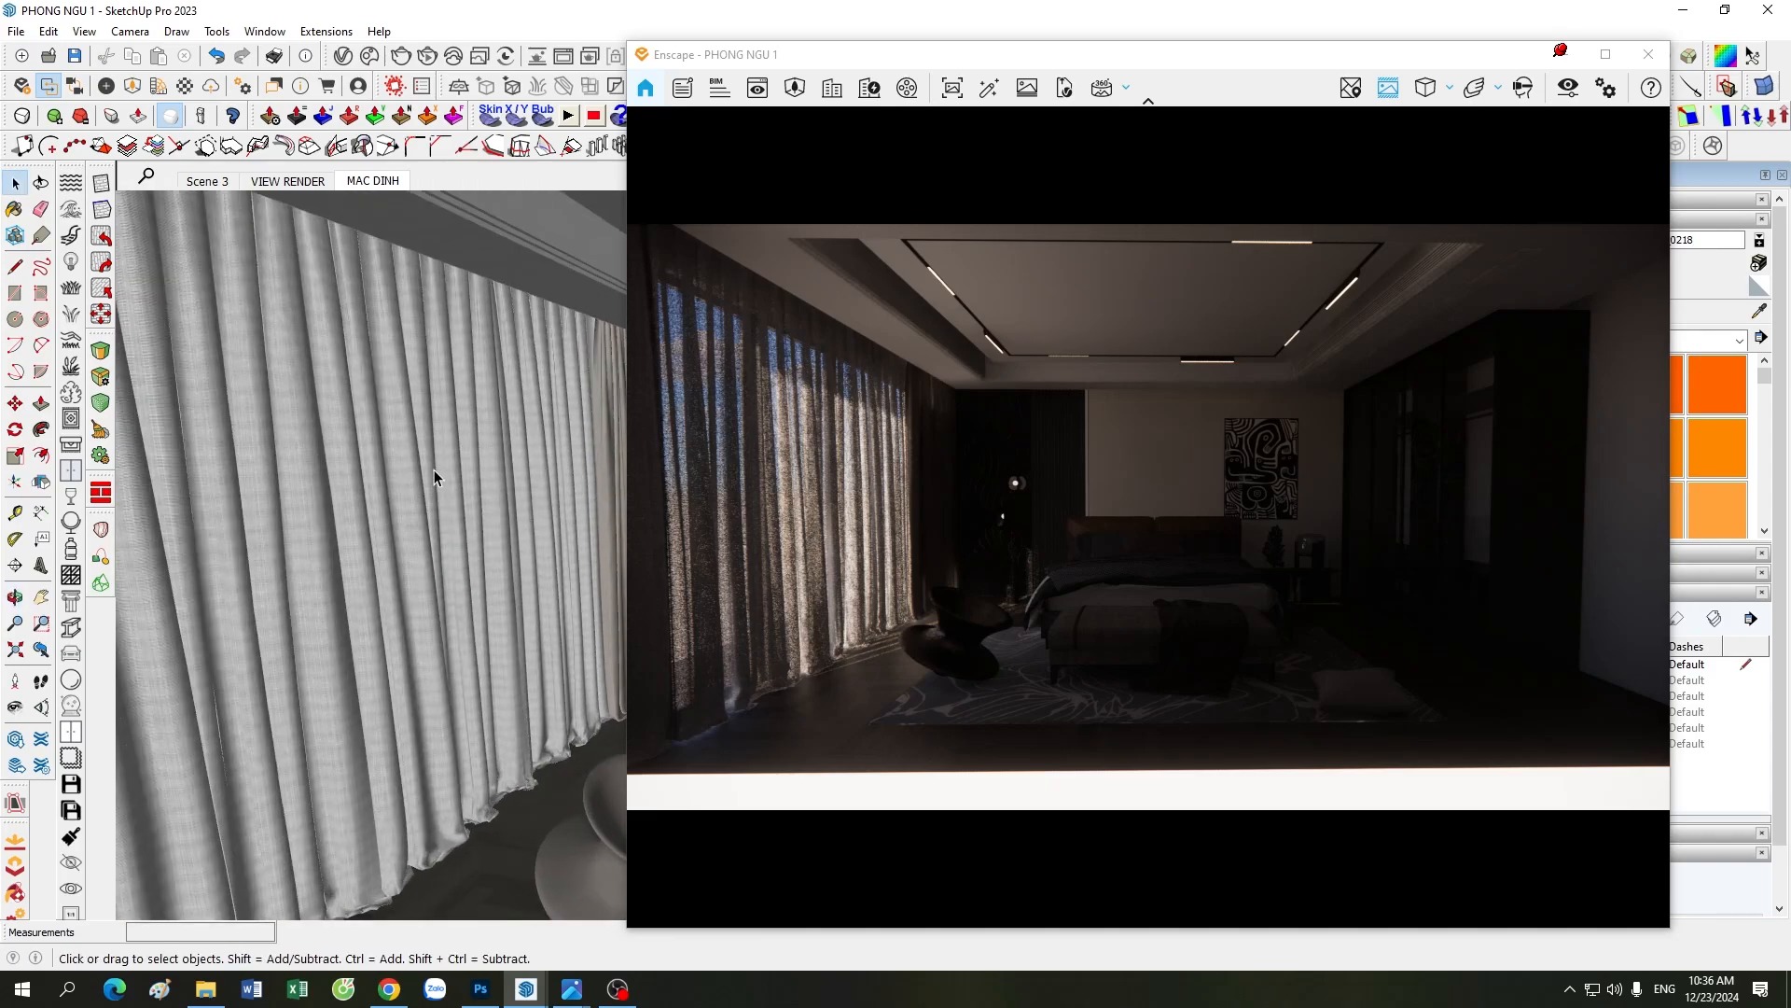
middle_drag(439, 477, 485, 512)
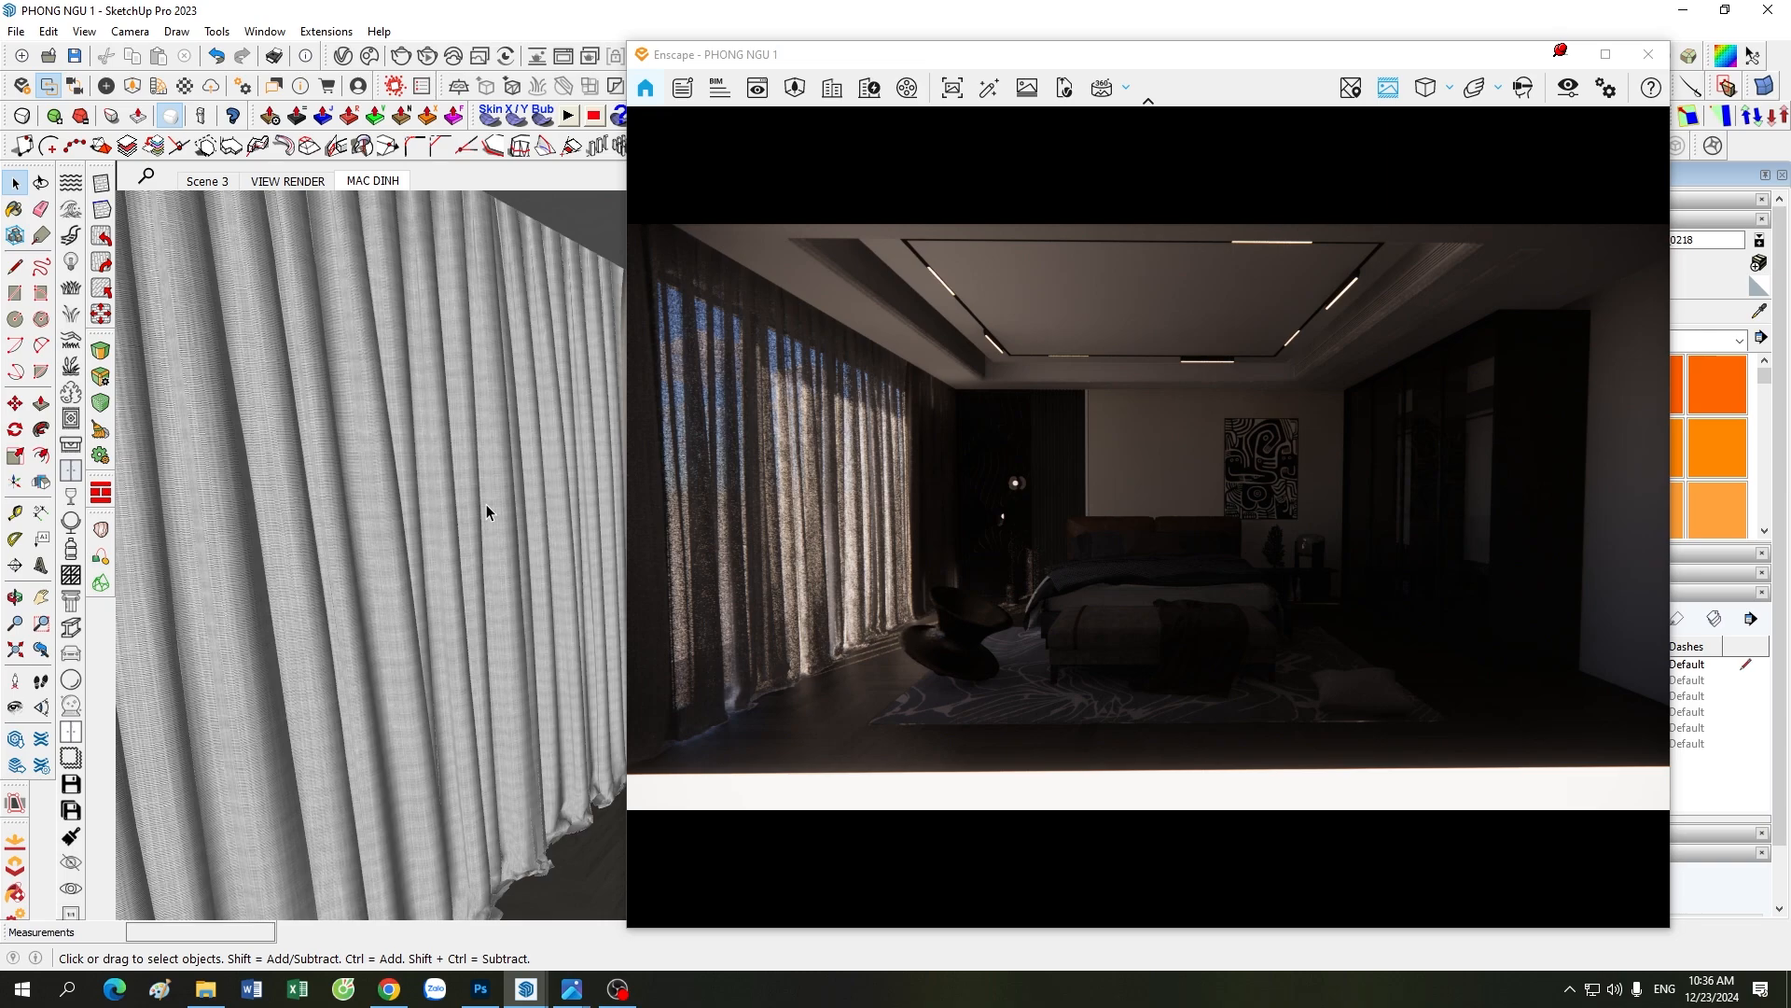
scroll(485, 503, down, 3)
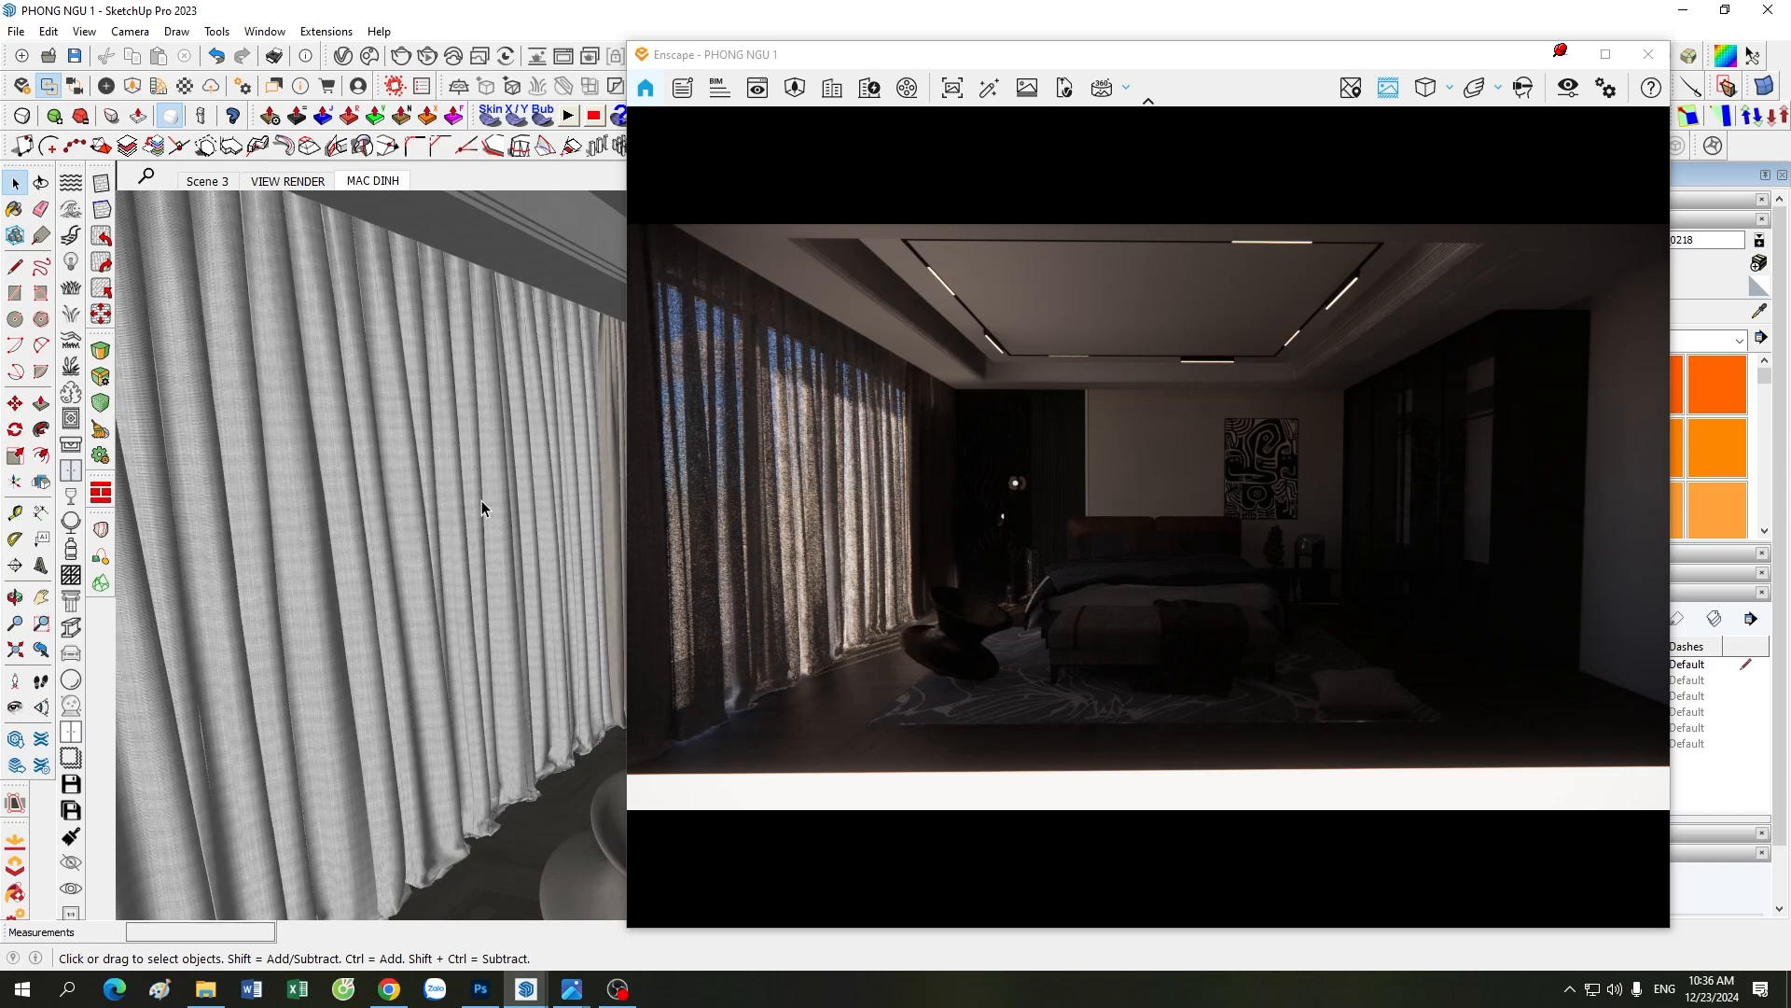
scroll(489, 532, down, 5)
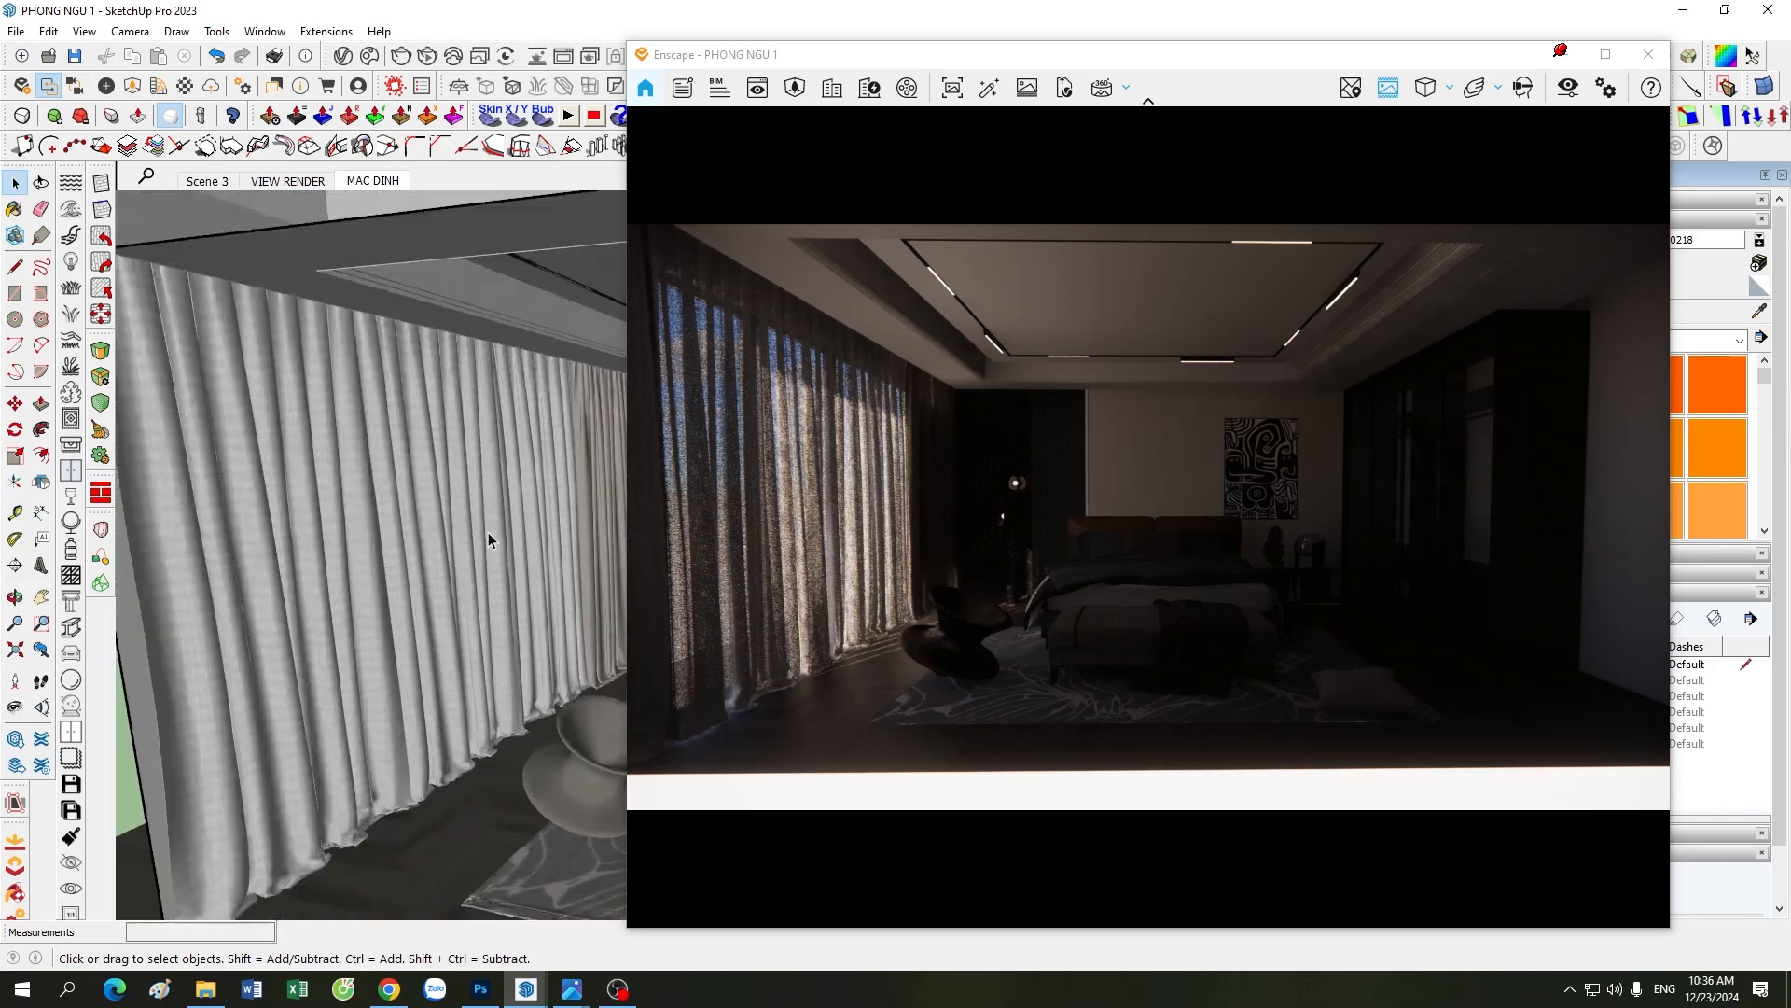
Step: Examine the bedroom model from outside, viewing its open front and curtain wall from several angles
scroll(489, 532, down, 8)
scroll(410, 697, down, 2)
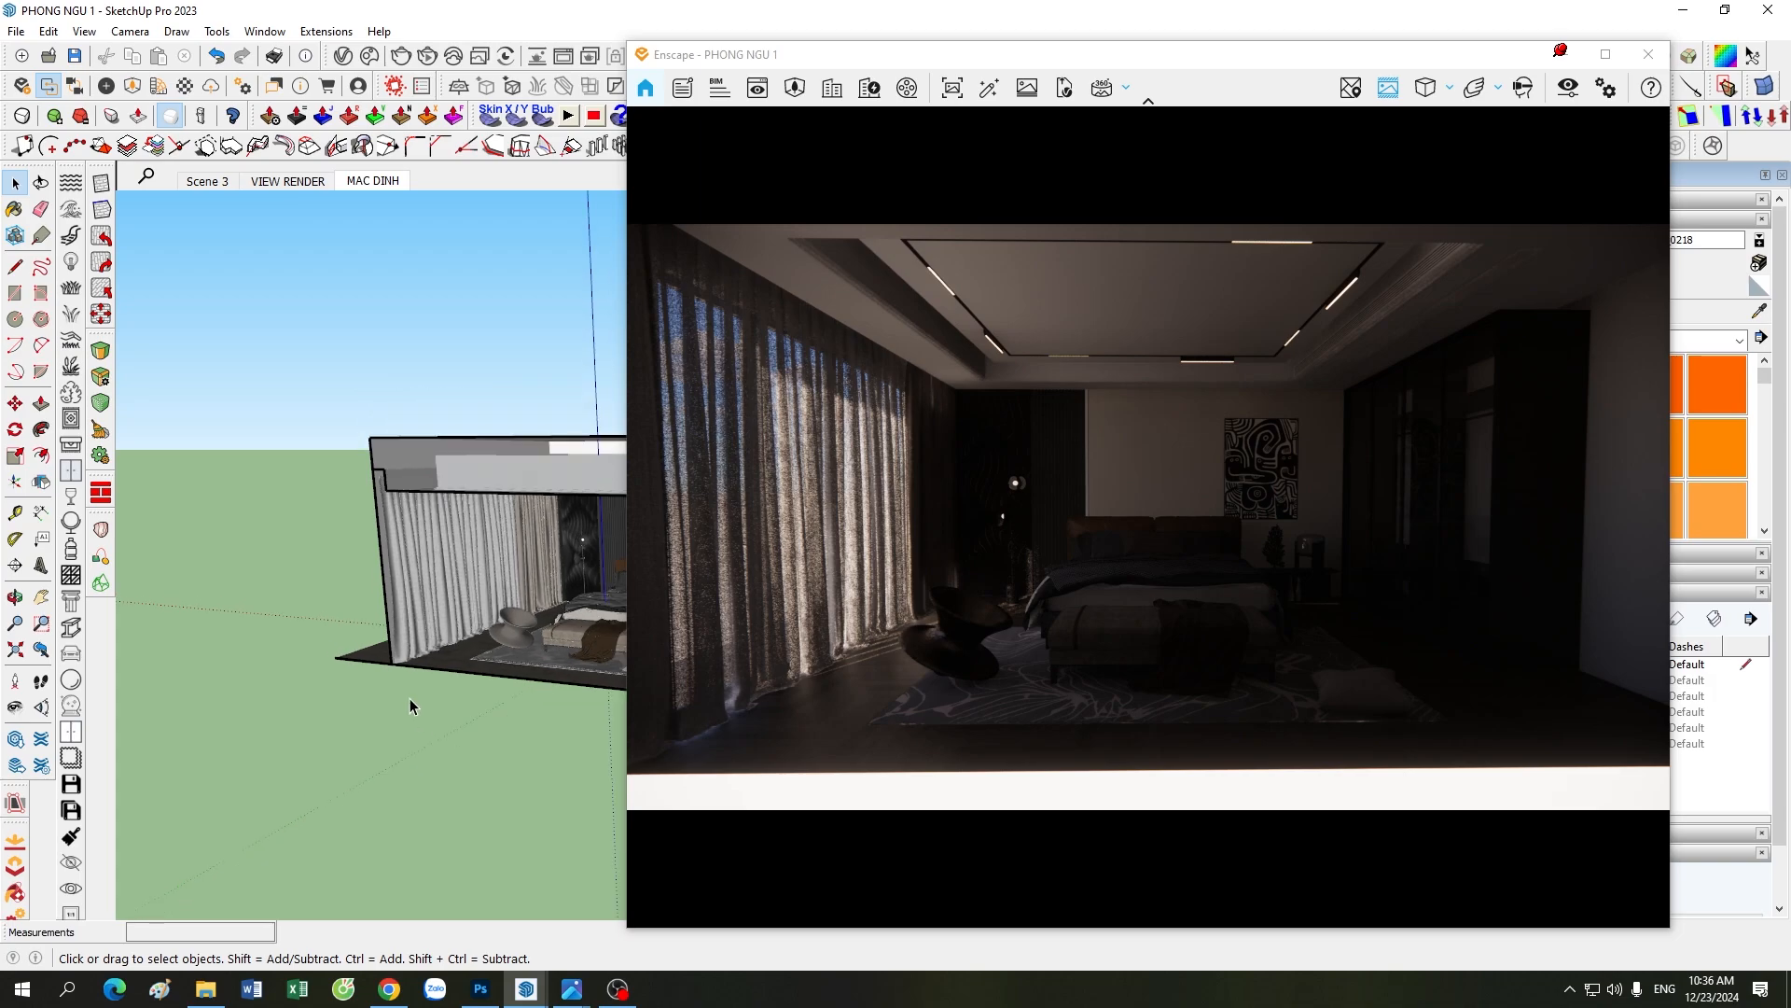
scroll(417, 524, down, 3)
middle_drag(304, 706, 546, 653)
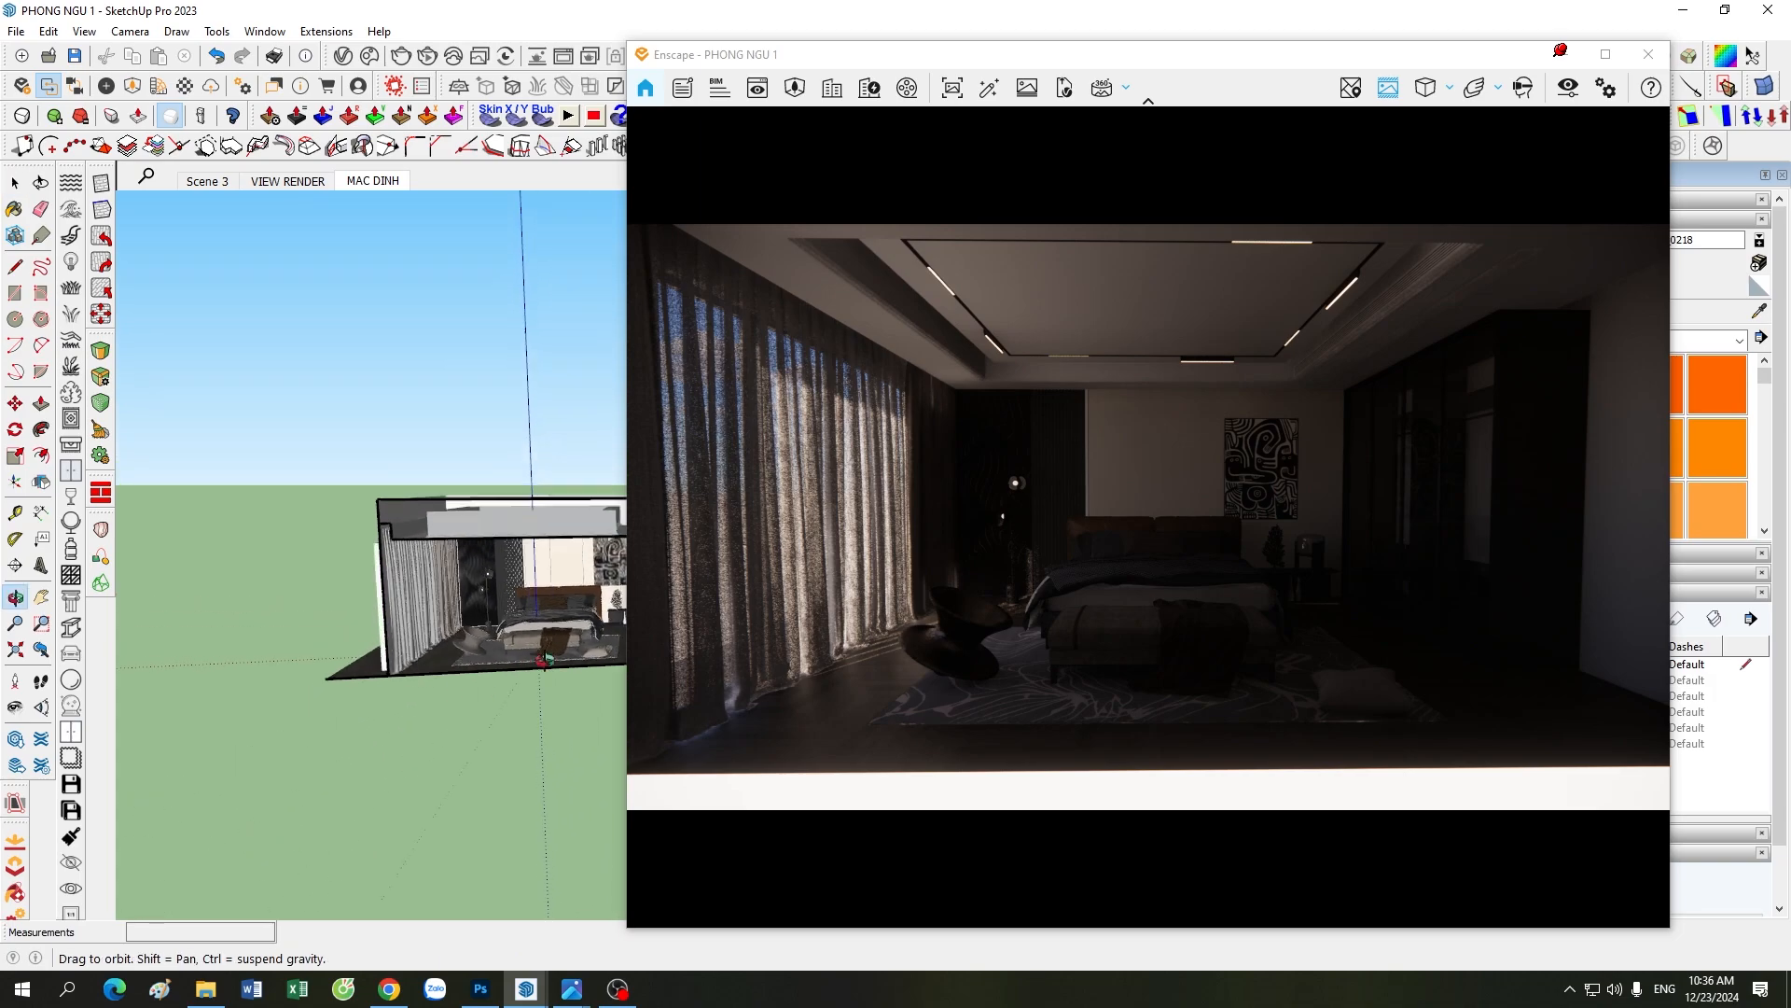
mouse_move(382, 706)
middle_down()
mouse_move(439, 684)
mouse_move(456, 619)
middle_up()
scroll(455, 620, up, 6)
scroll(370, 675, down, 3)
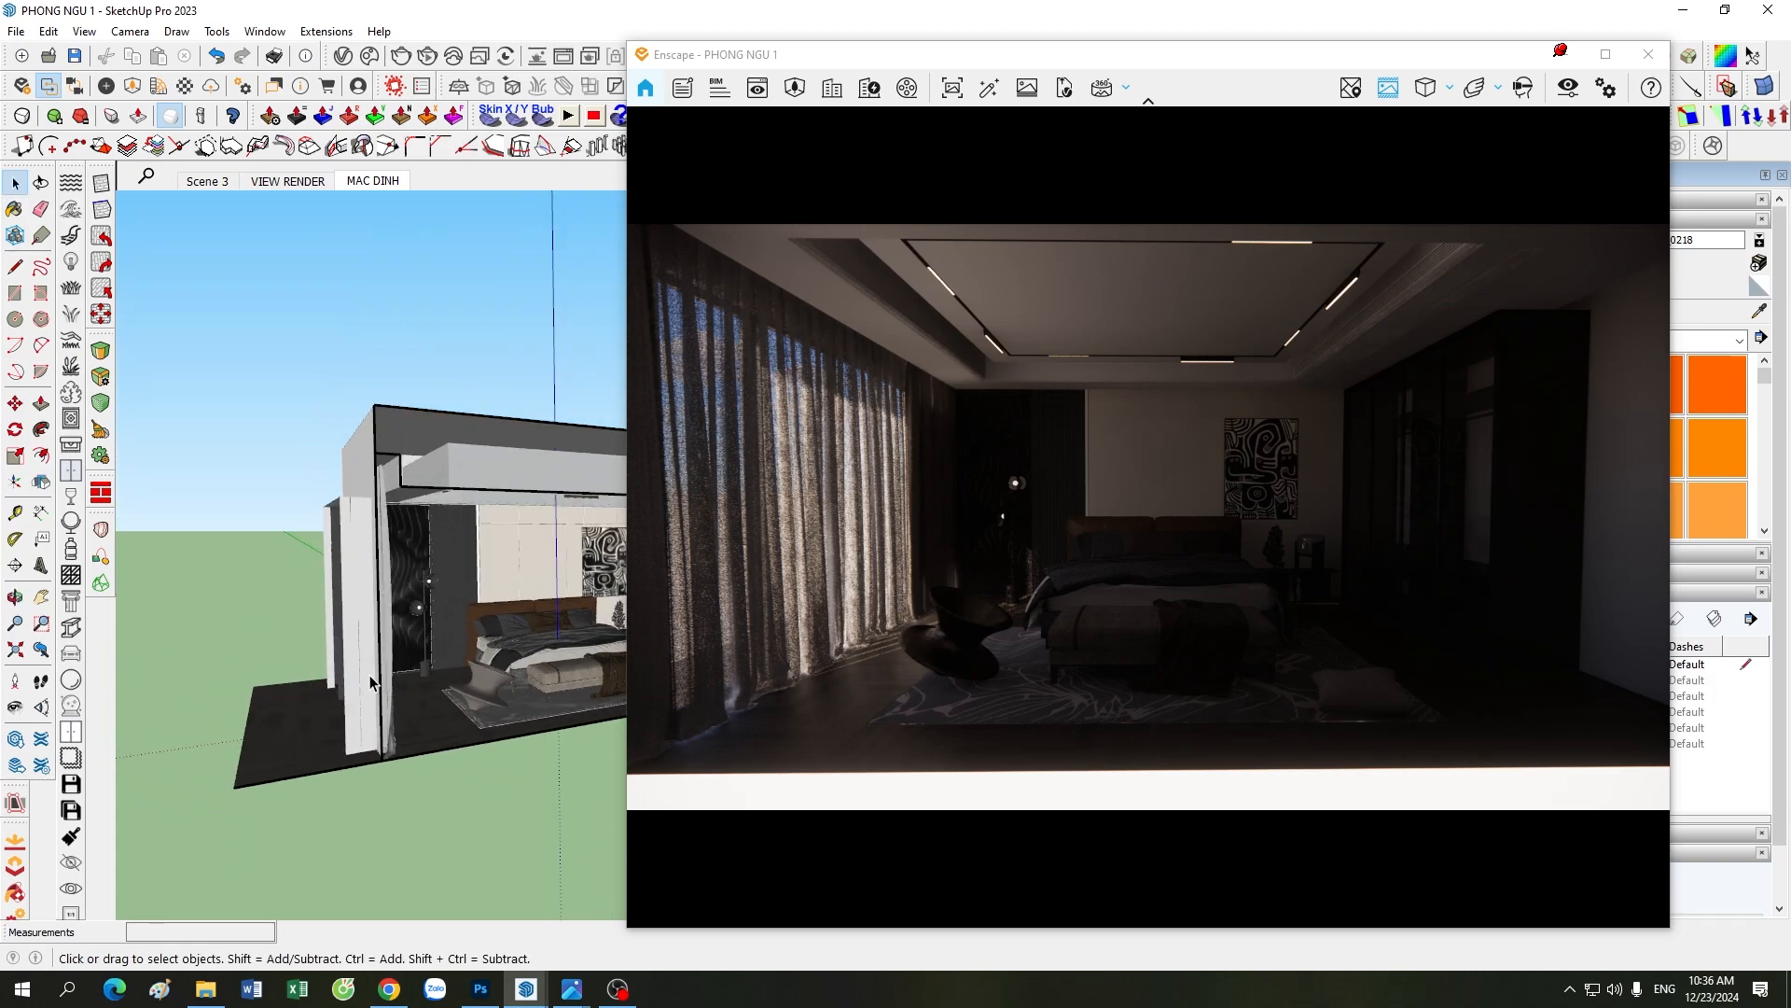
middle_drag(491, 770, 328, 714)
scroll(537, 522, up, 6)
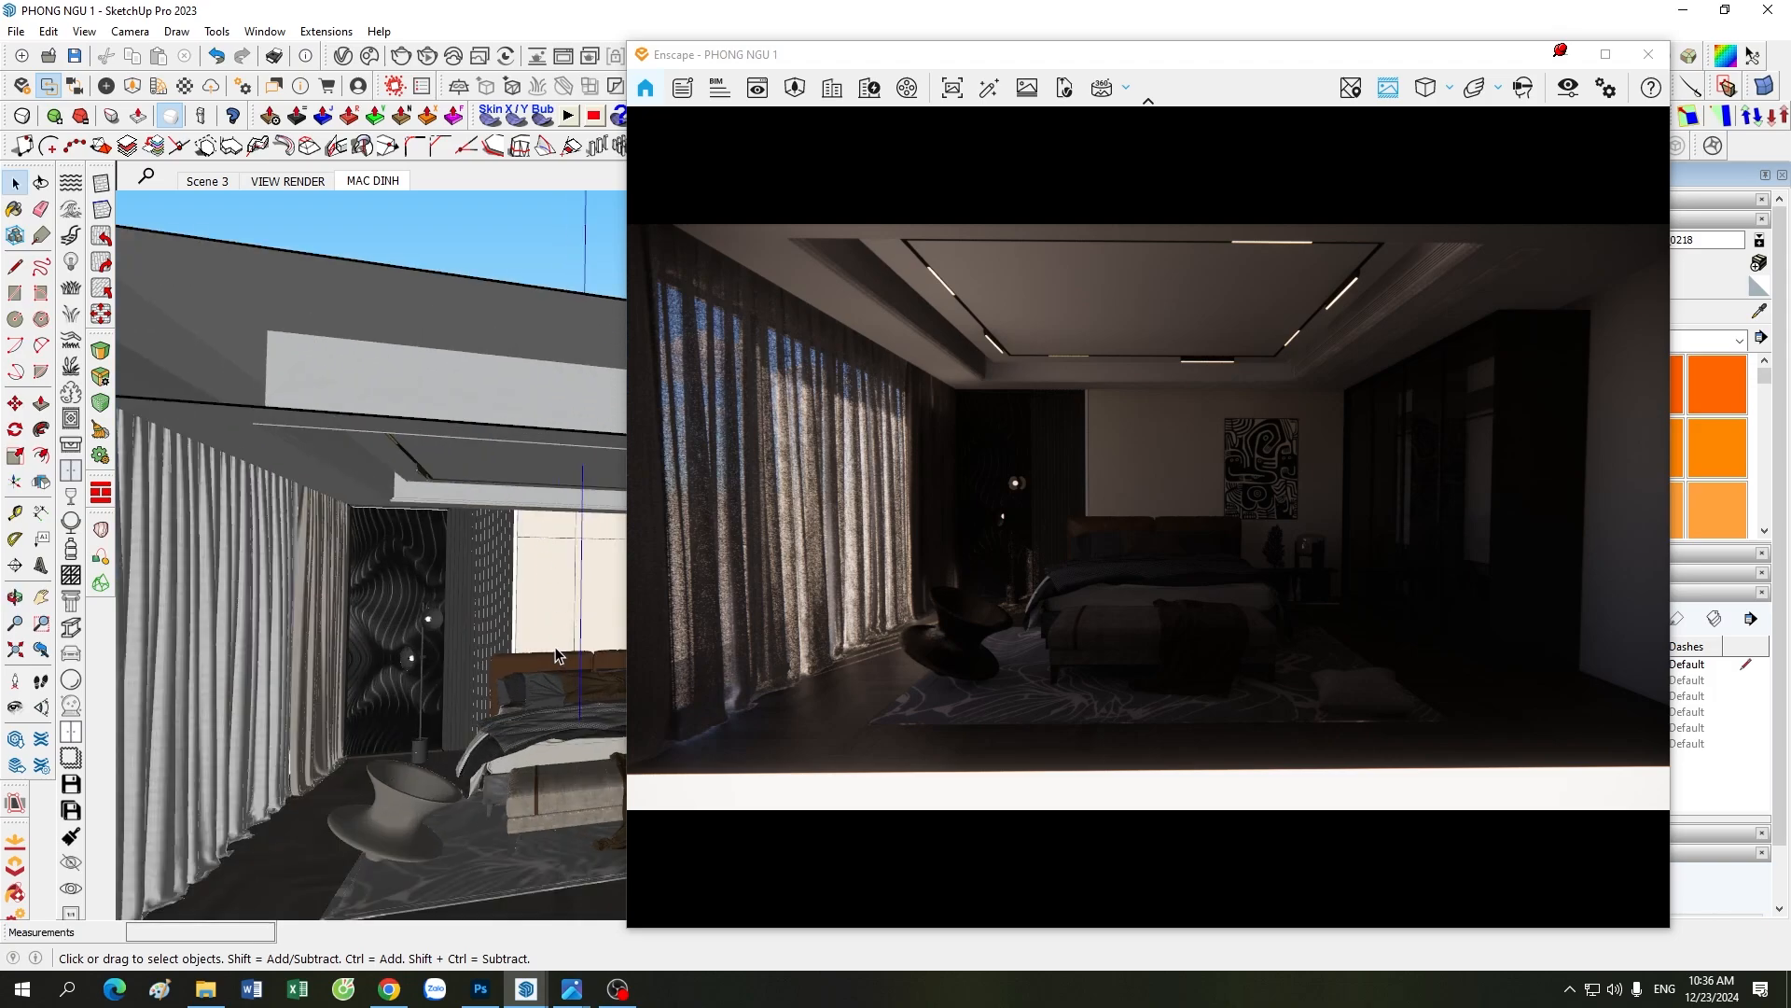
scroll(537, 520, down, 10)
mouse_move(534, 620)
middle_down()
mouse_move(573, 725)
mouse_move(525, 642)
middle_up()
scroll(525, 642, up, 8)
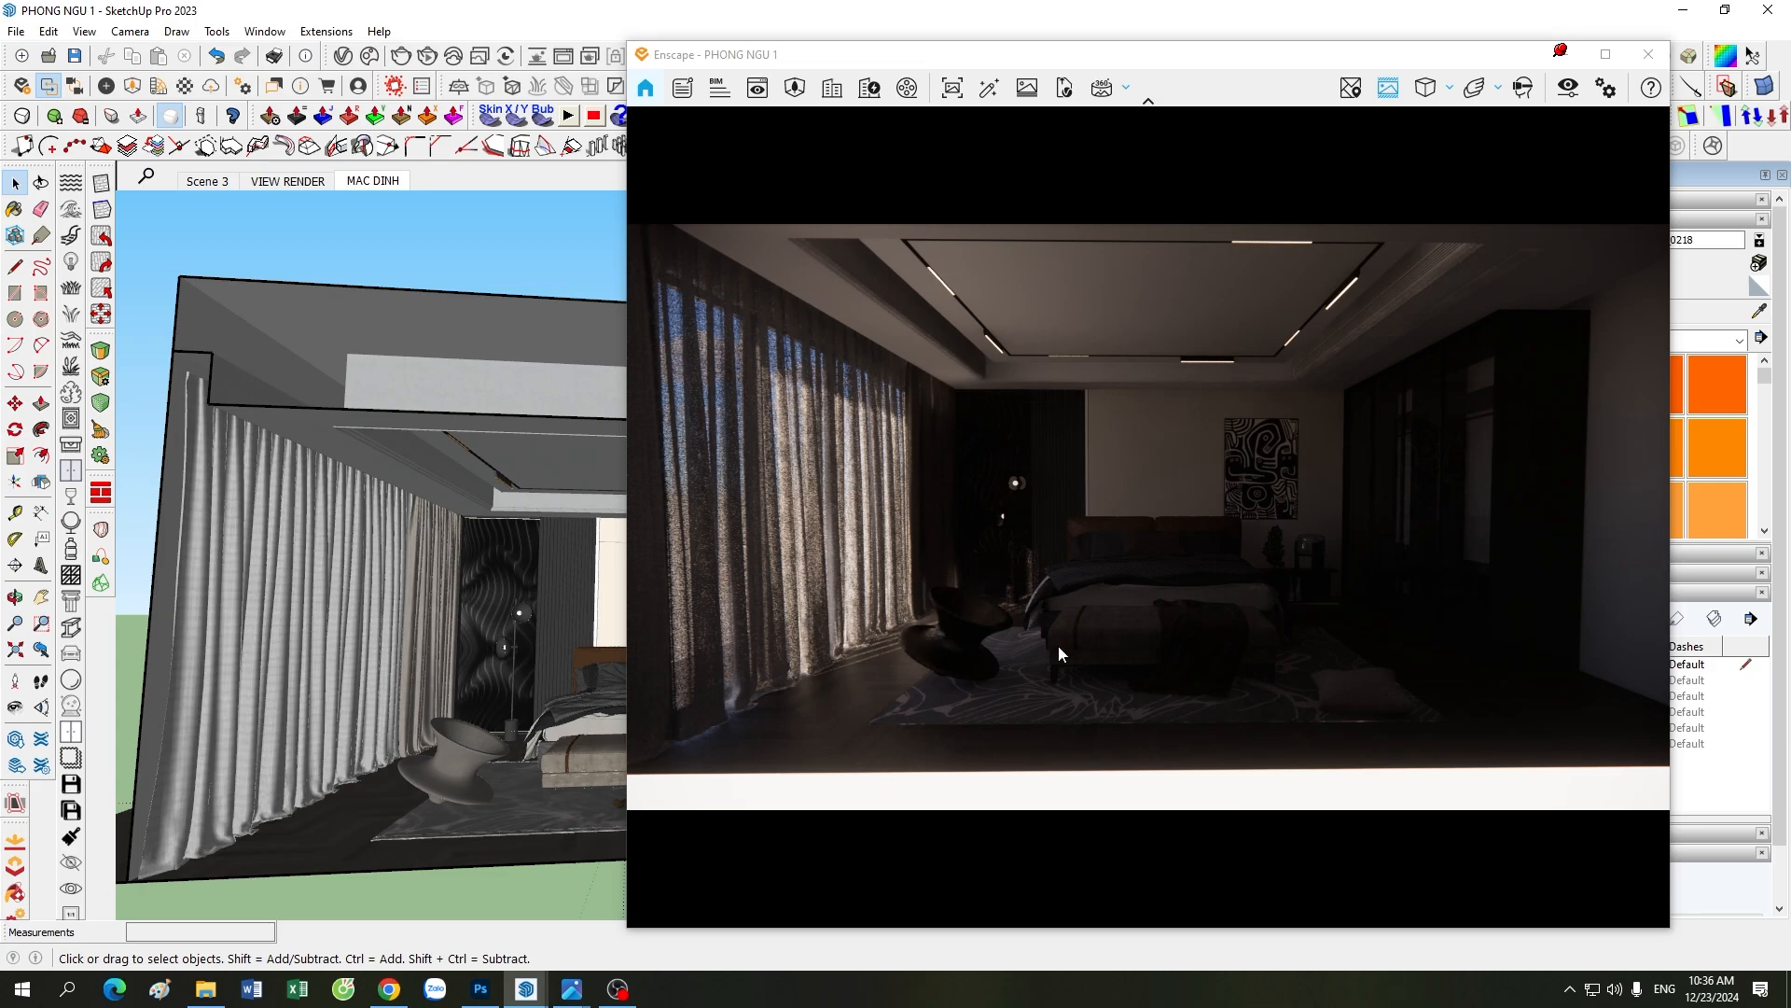
Step: Walk through the Enscape render to examine the daylight through the sheer curtains, the lounge chair and the bed area
mouse_move(1090, 584)
right_down()
mouse_move(1133, 546)
mouse_move(1151, 633)
mouse_move(1175, 624)
right_up()
scroll(1133, 546, up, 5)
scroll(1151, 632, down, 4)
scroll(1155, 624, up, 4)
scroll(1175, 624, down, 4)
drag(1175, 624, 1346, 627)
scroll(1195, 625, up, 3)
scroll(1333, 634, up, 3)
scroll(1326, 634, down, 3)
scroll(1321, 633, down, 4)
scroll(1346, 627, up, 4)
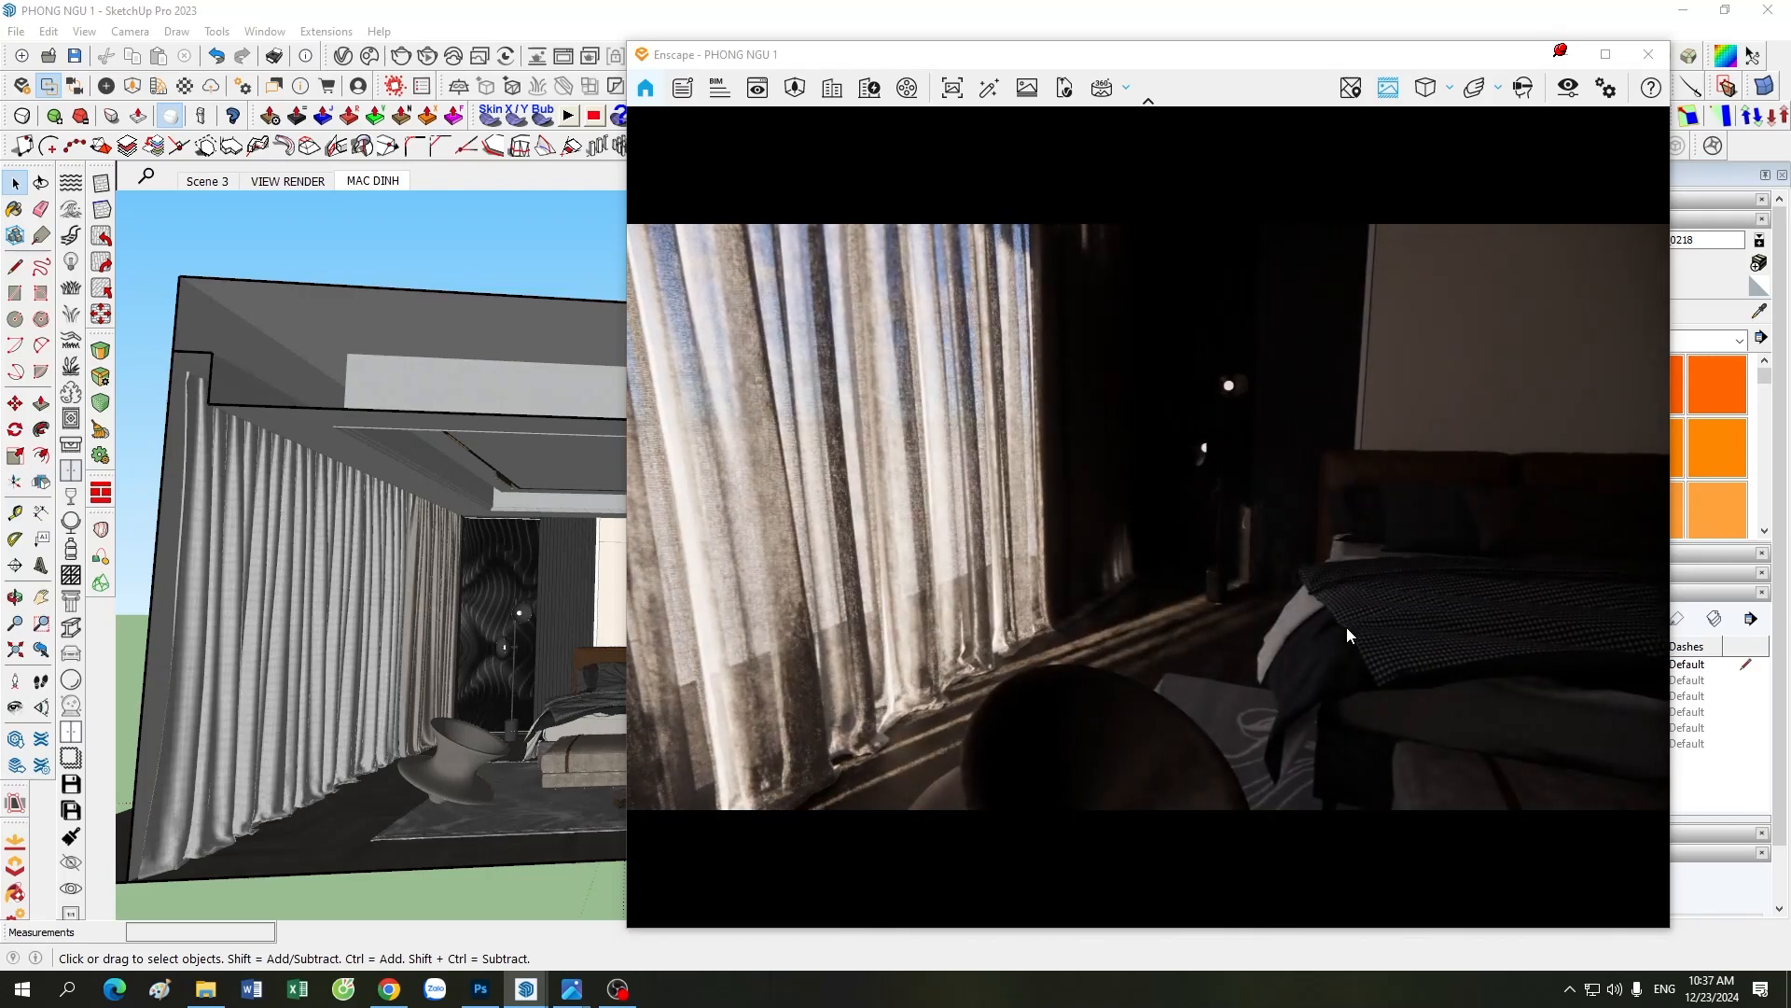
drag(1346, 627, 1276, 646)
key(s)
key(a)
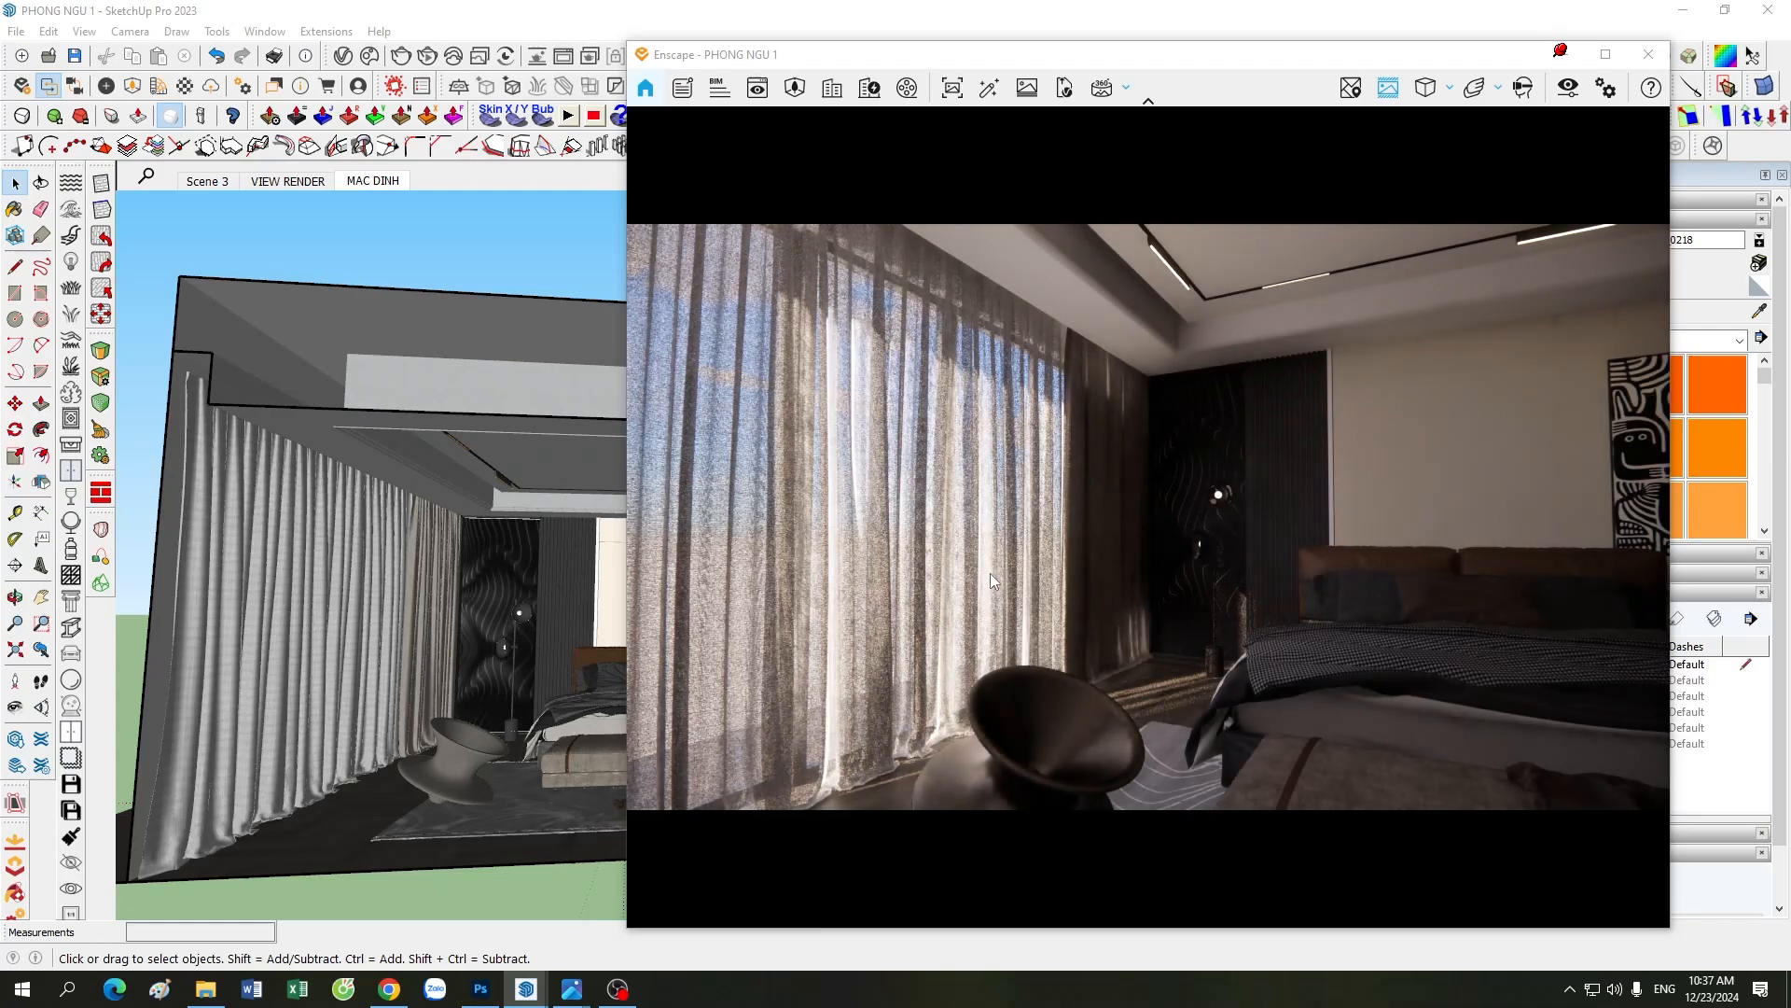
drag(1026, 571, 1082, 294)
drag(991, 448, 1144, 444)
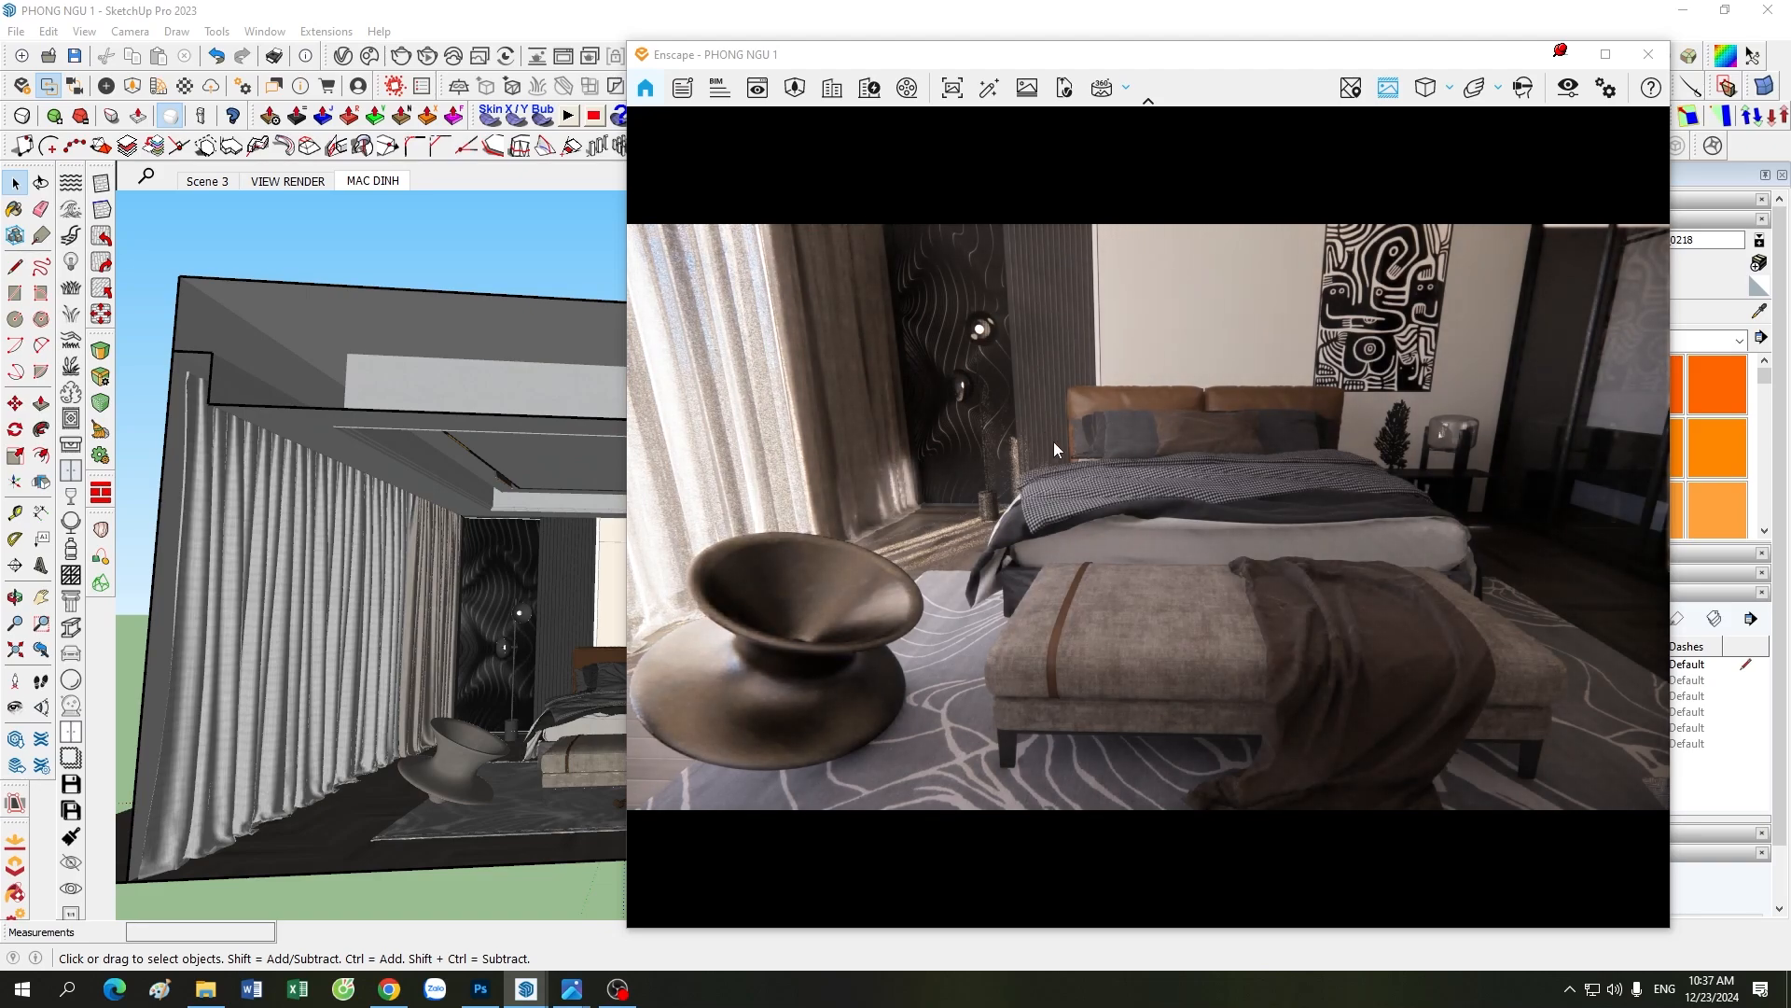
drag(1188, 559, 1063, 522)
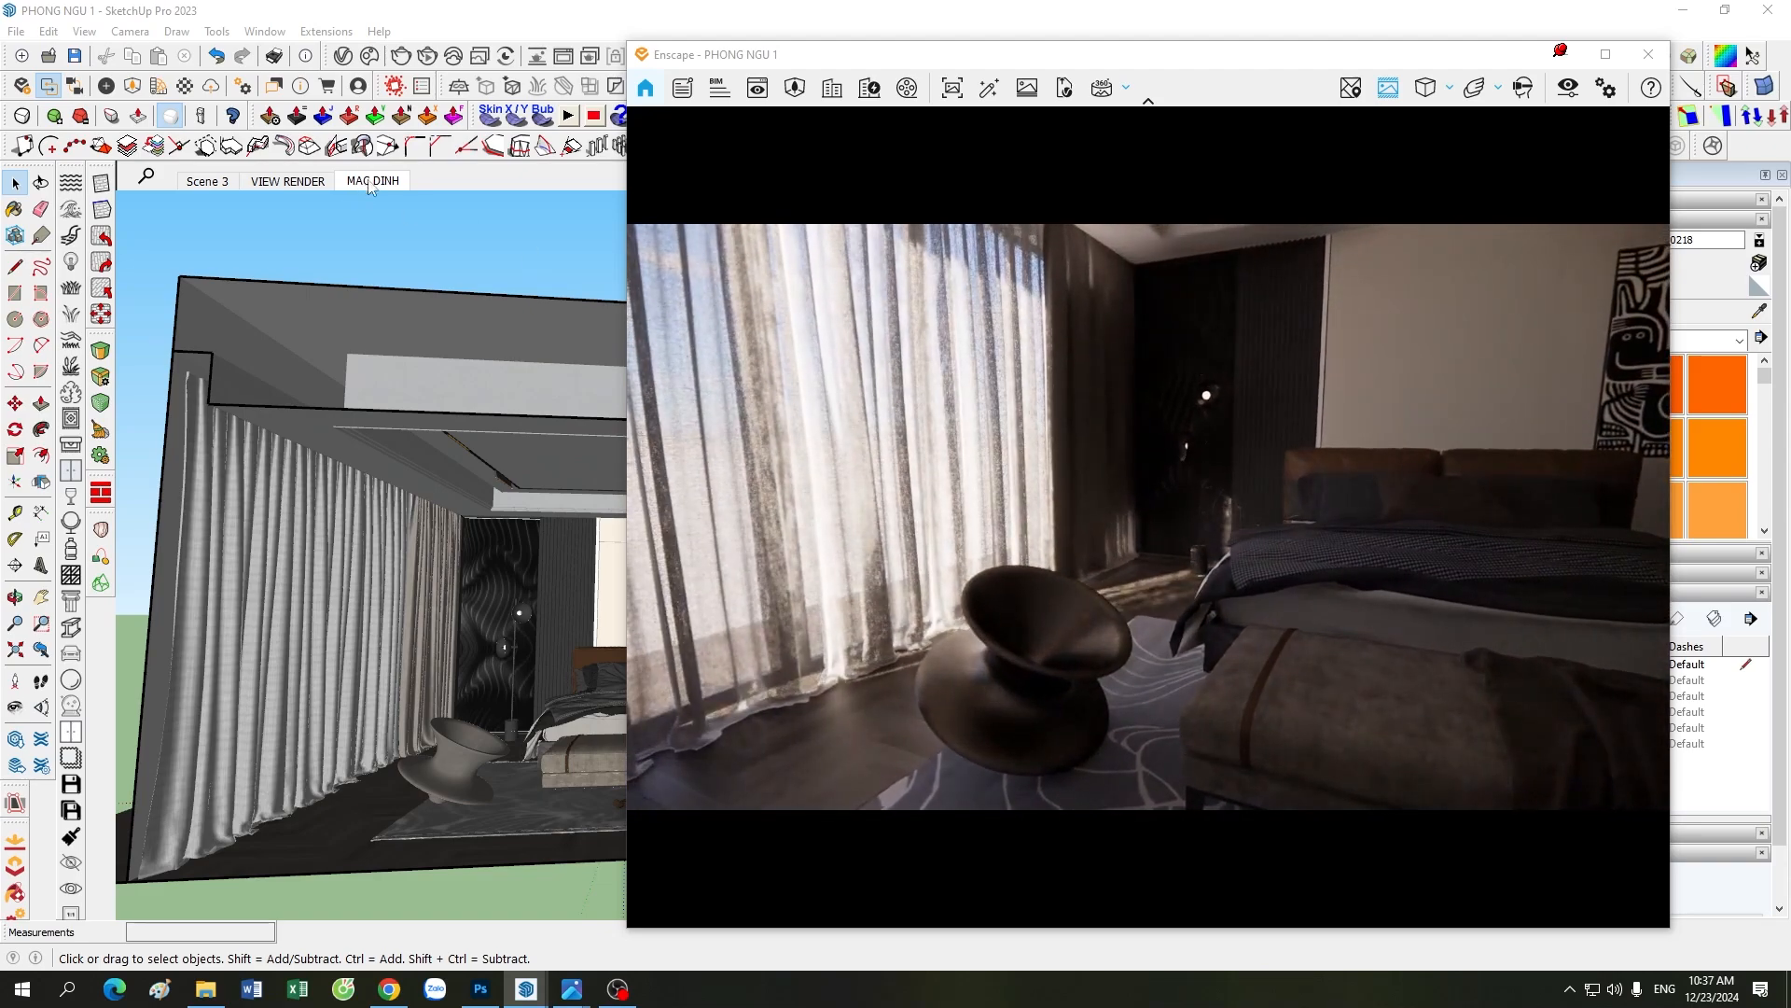
Step: Return to the MAC DINH scene view and examine the window curtain's woven fabric and folds up close
click(372, 181)
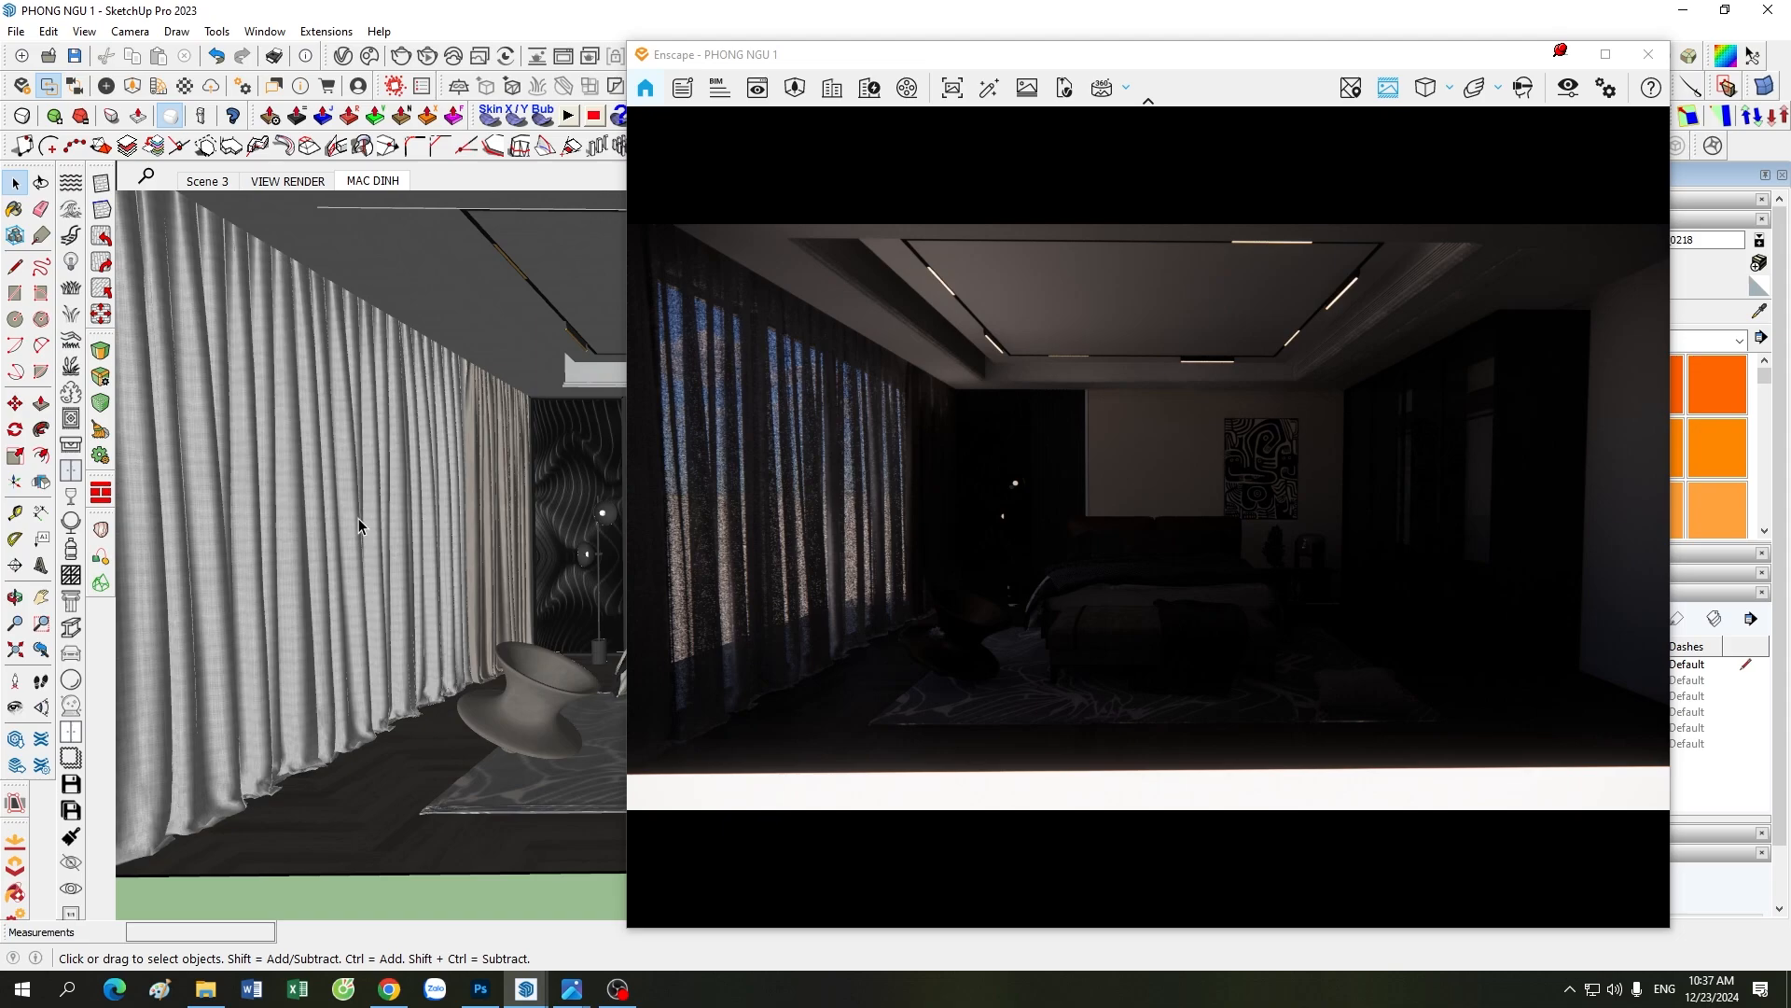
scroll(355, 509, up, 3)
scroll(369, 528, down, 4)
mouse_move(372, 532)
middle_down()
mouse_move(390, 617)
mouse_move(281, 561)
middle_up()
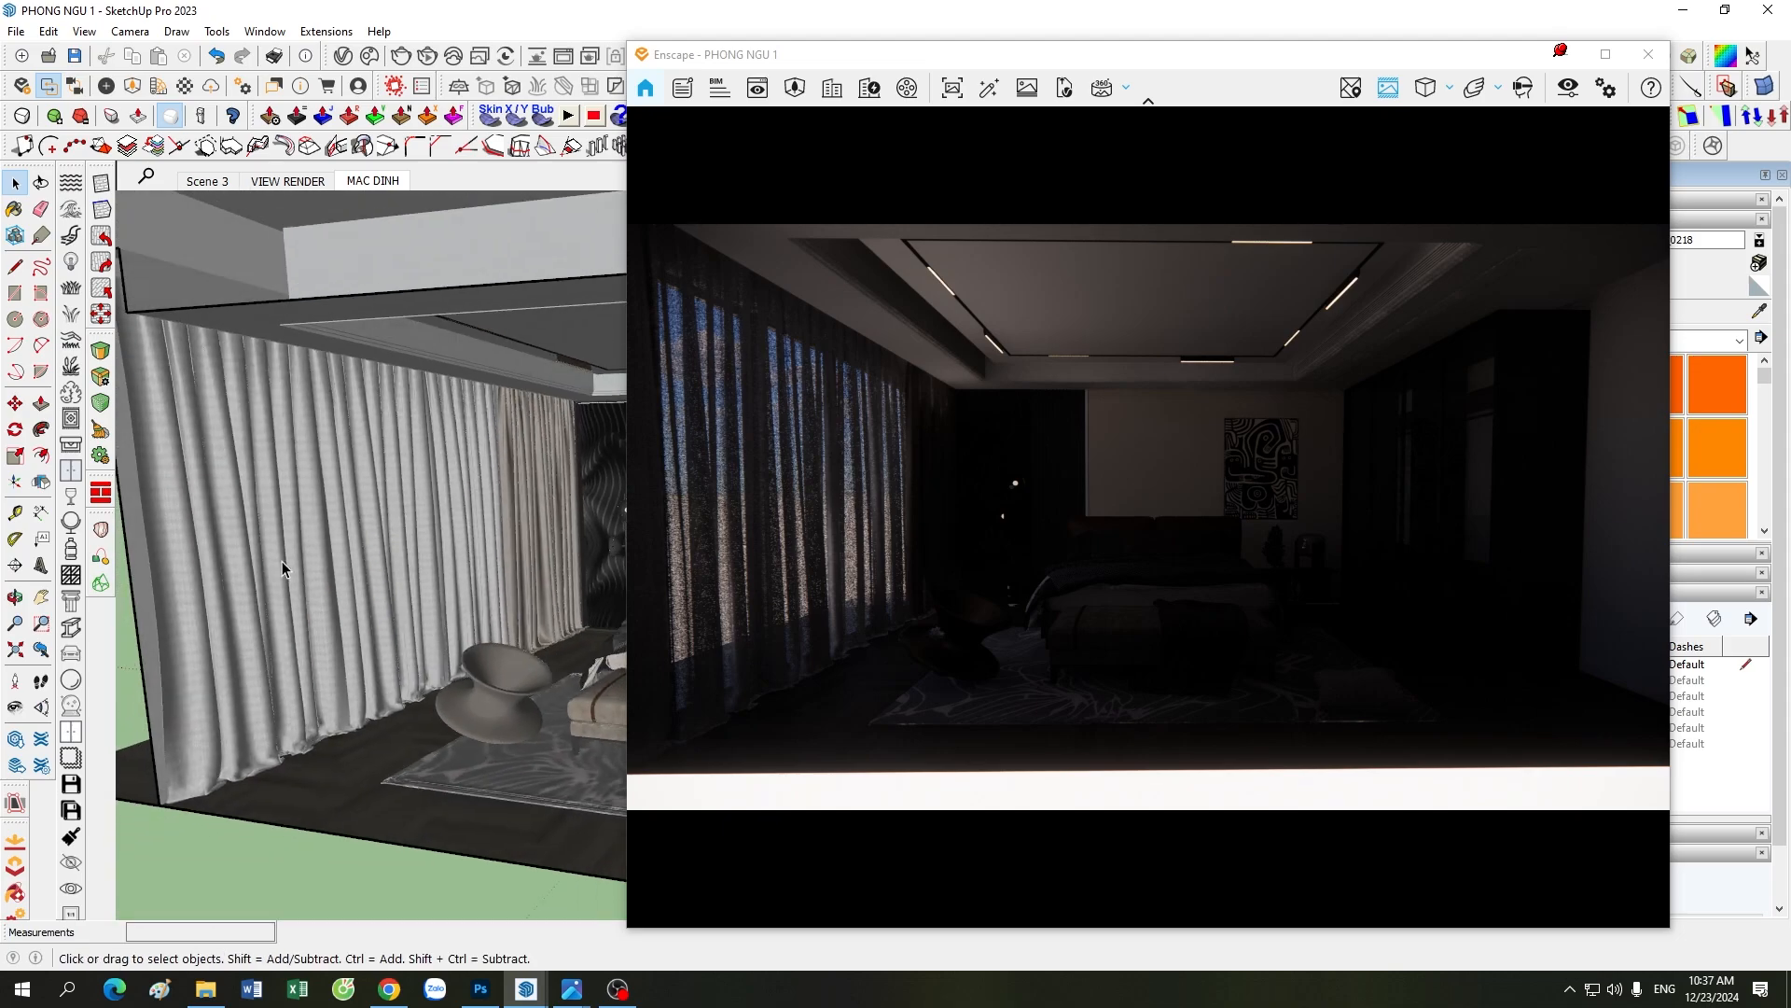
scroll(388, 556, up, 5)
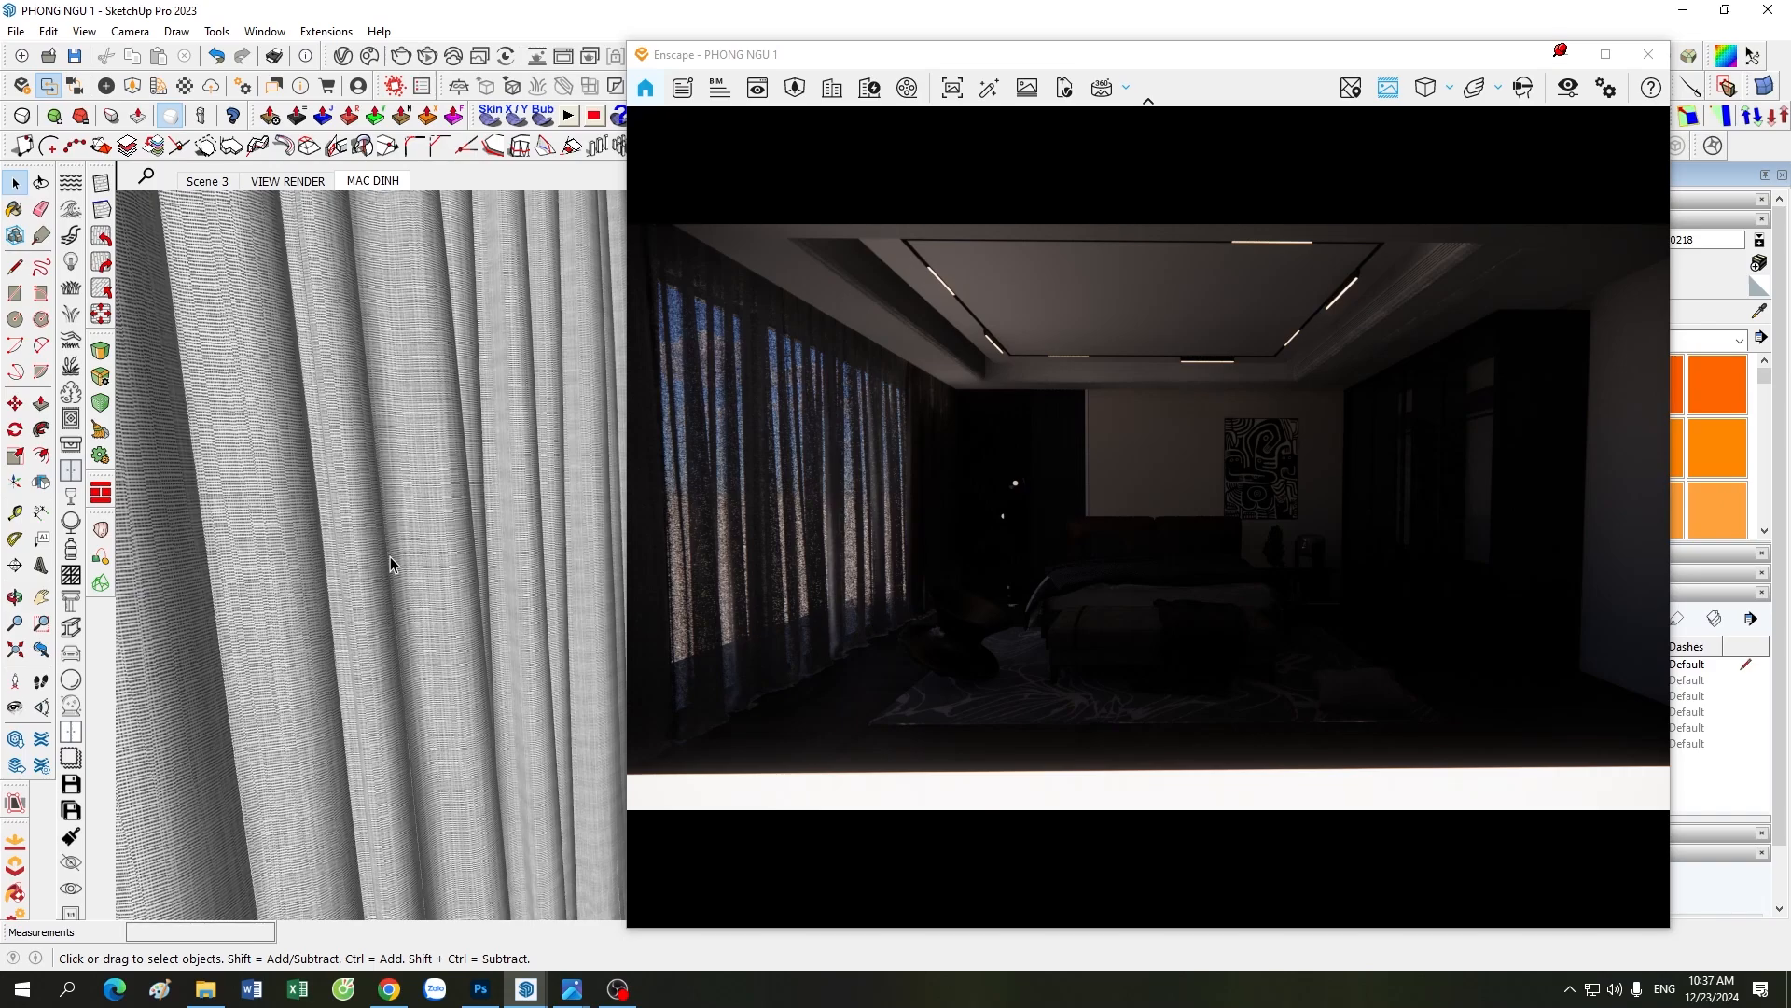
scroll(390, 556, down, 5)
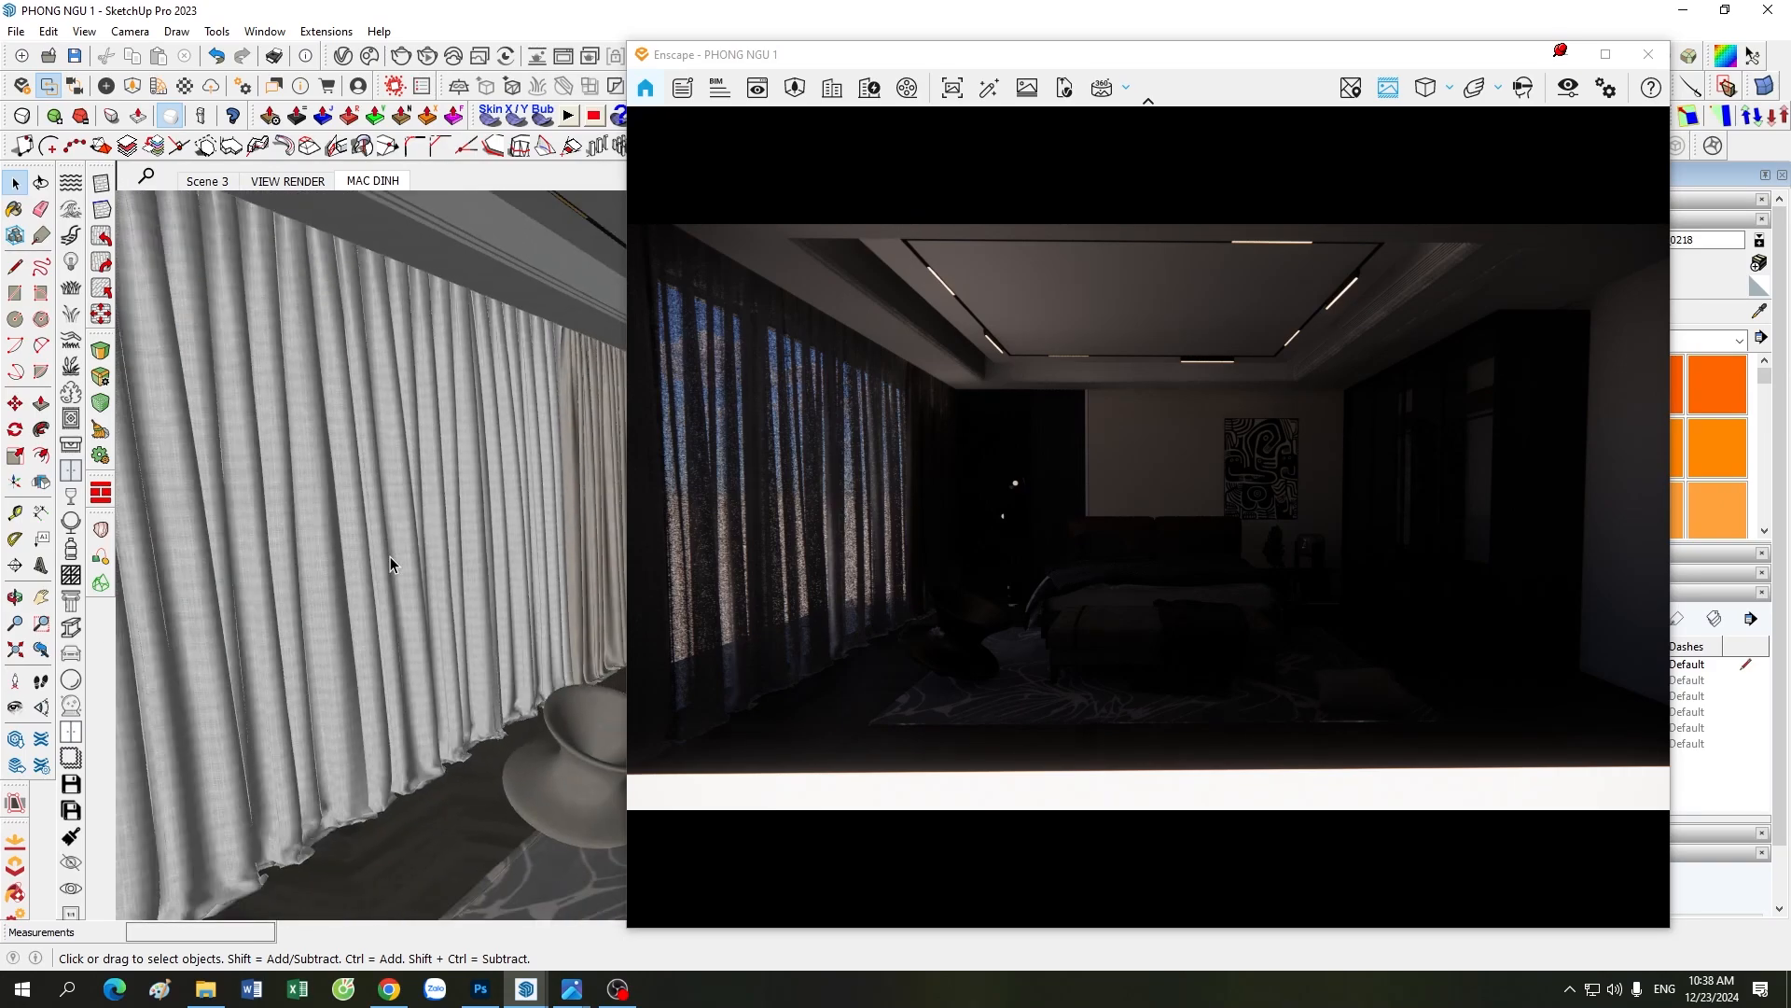
scroll(429, 493, up, 3)
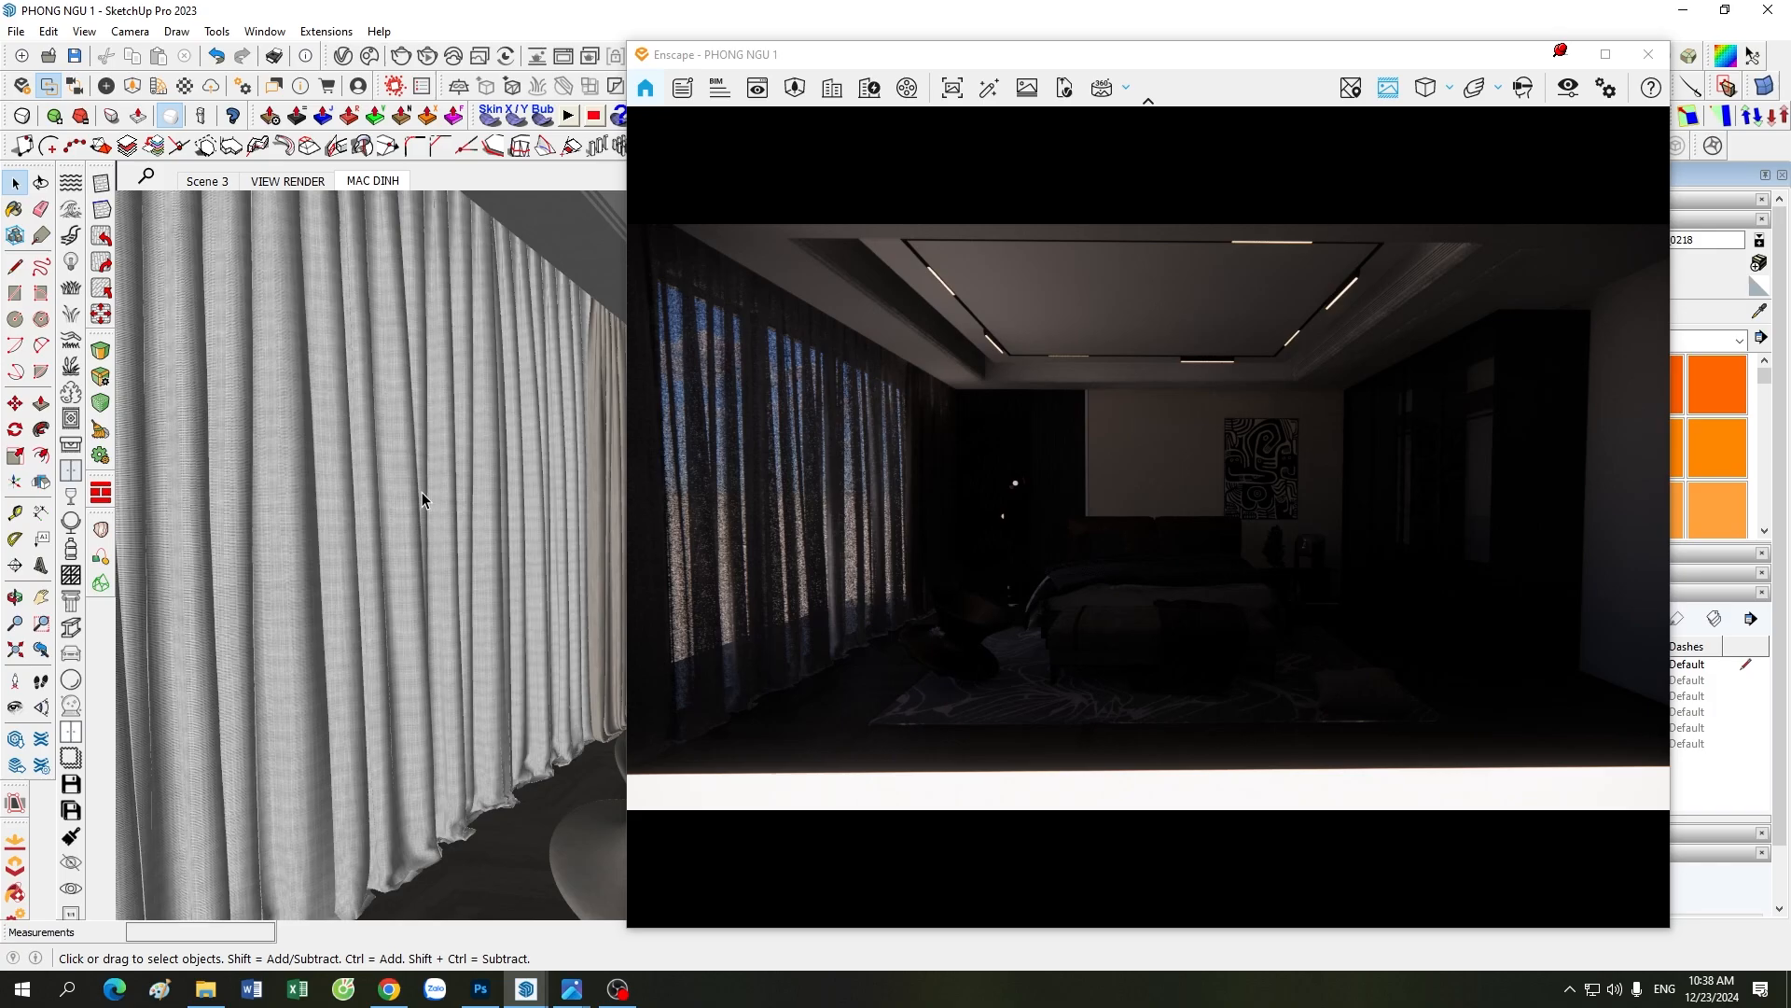
scroll(421, 491, down, 3)
scroll(343, 546, up, 4)
scroll(429, 544, down, 3)
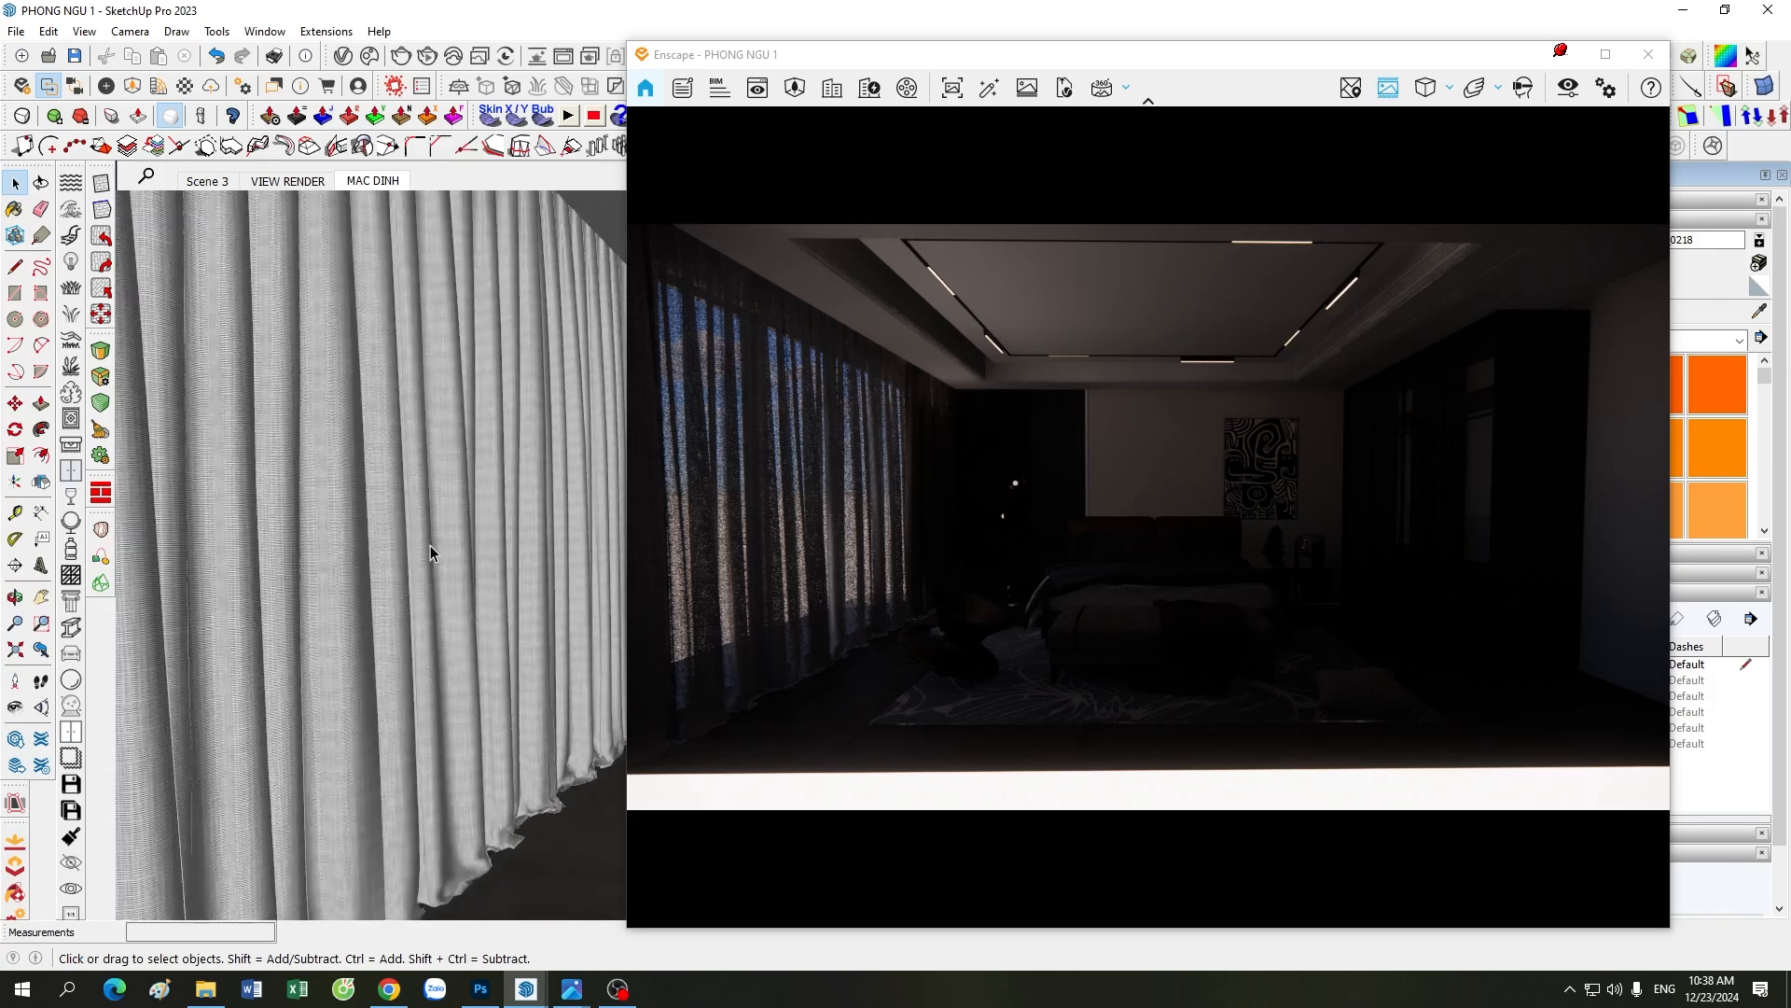
scroll(351, 508, up, 1)
scroll(410, 535, up, 5)
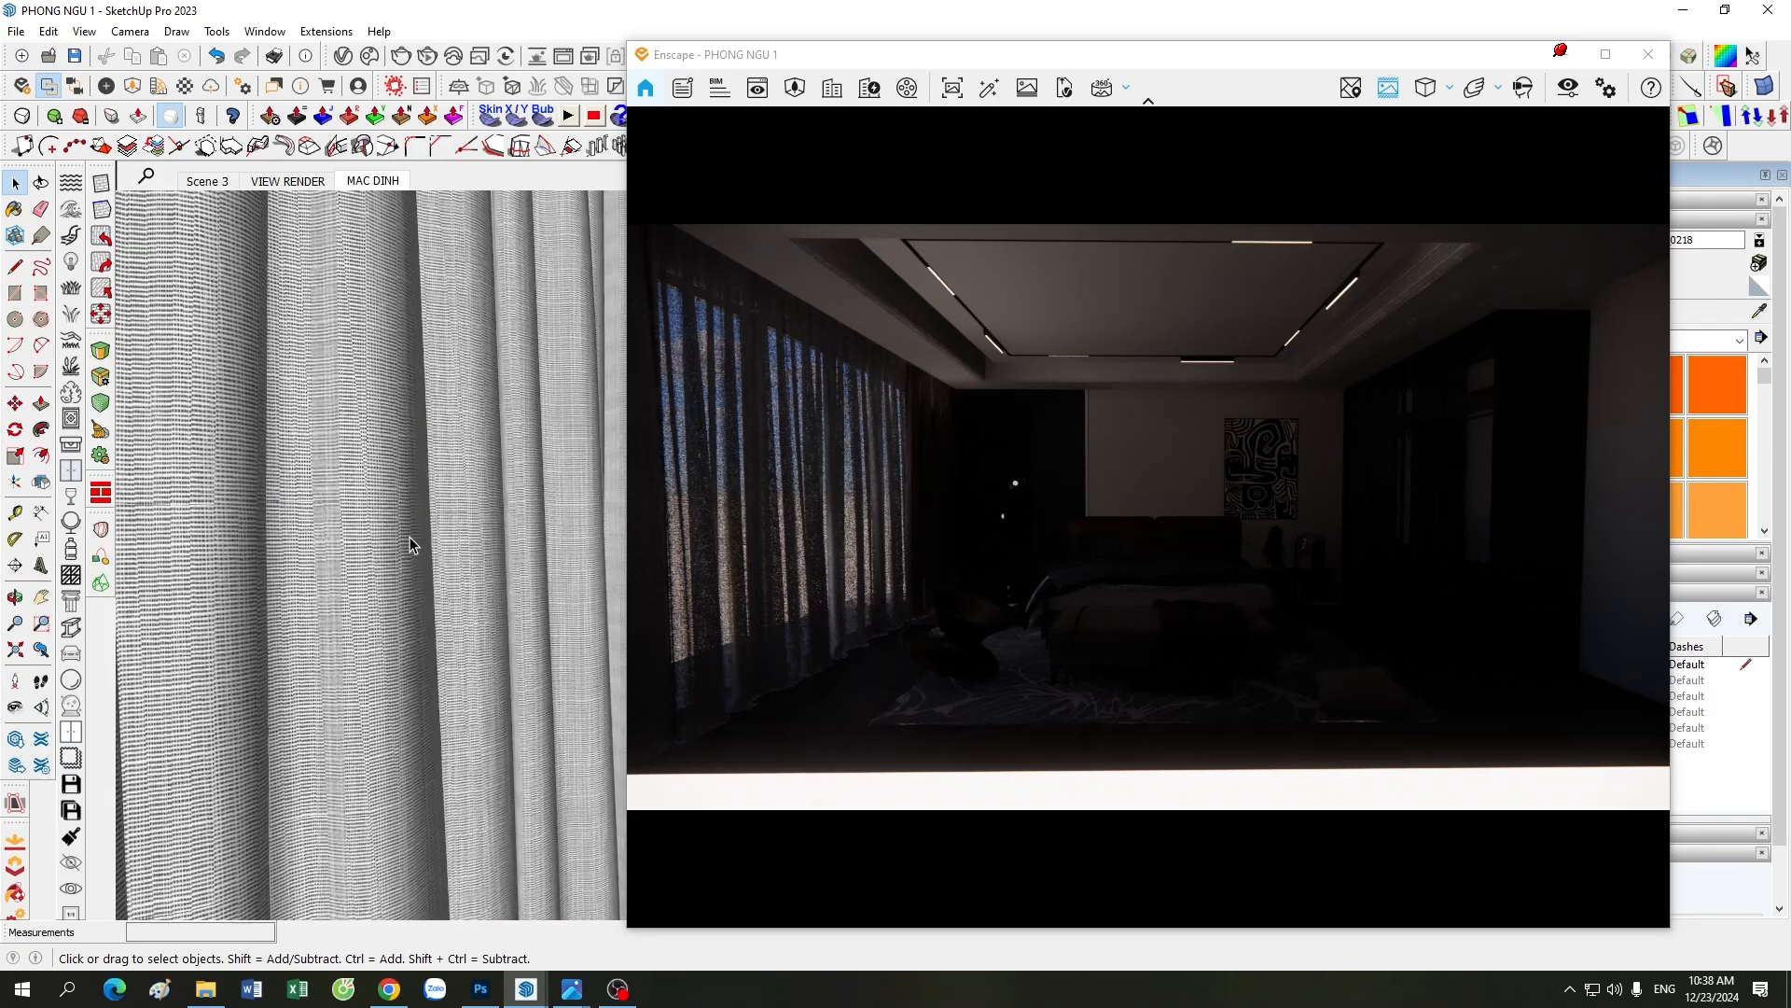
scroll(410, 536, down, 5)
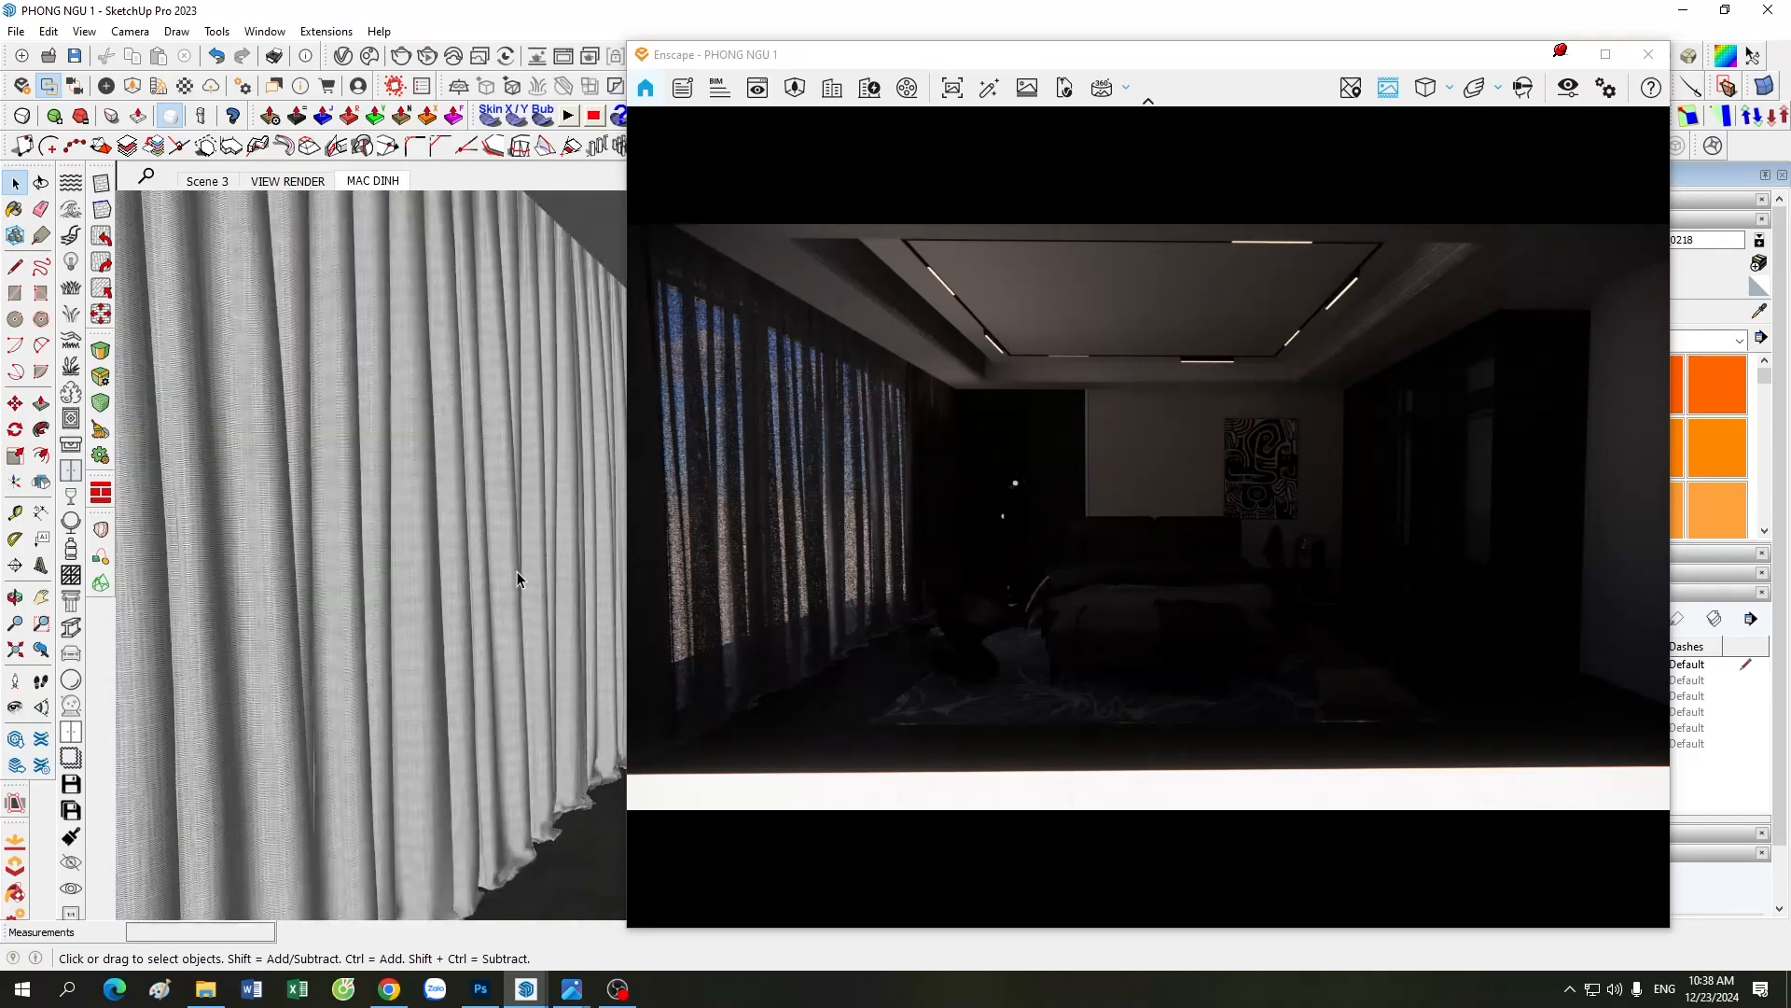
middle_drag(516, 571, 328, 608)
scroll(445, 584, up, 2)
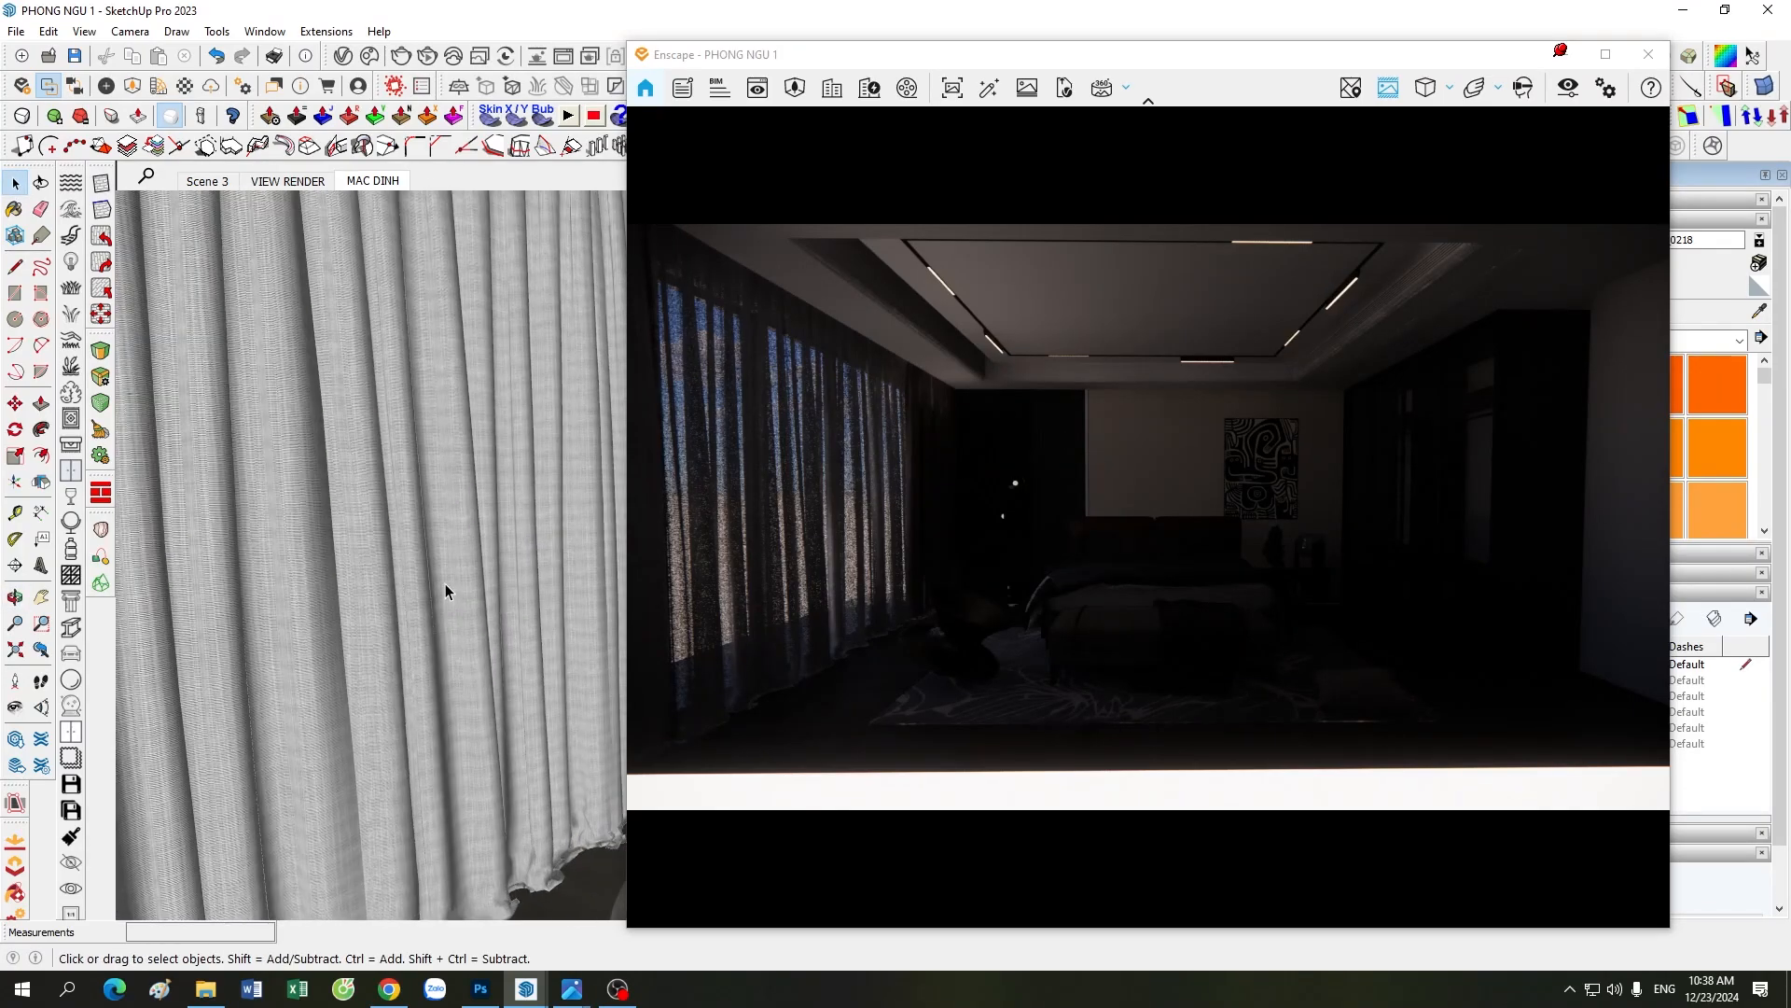
scroll(445, 584, down, 3)
scroll(445, 584, up, 3)
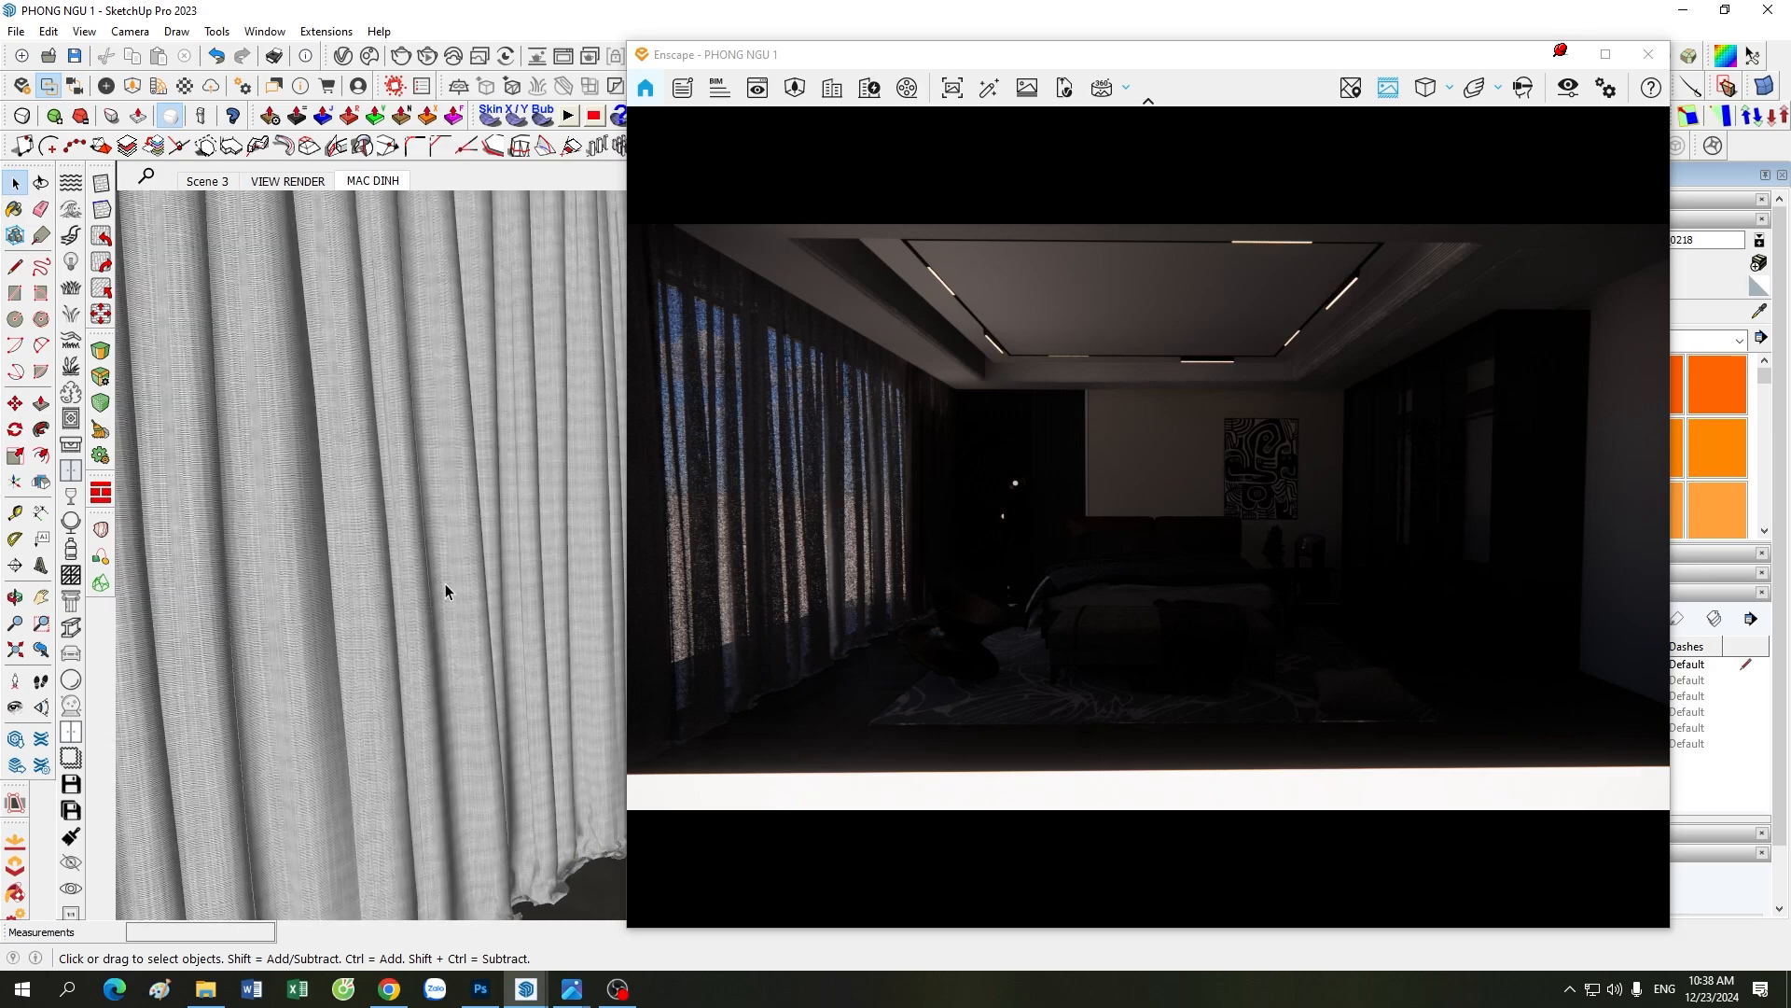
scroll(445, 584, down, 3)
scroll(344, 627, up, 3)
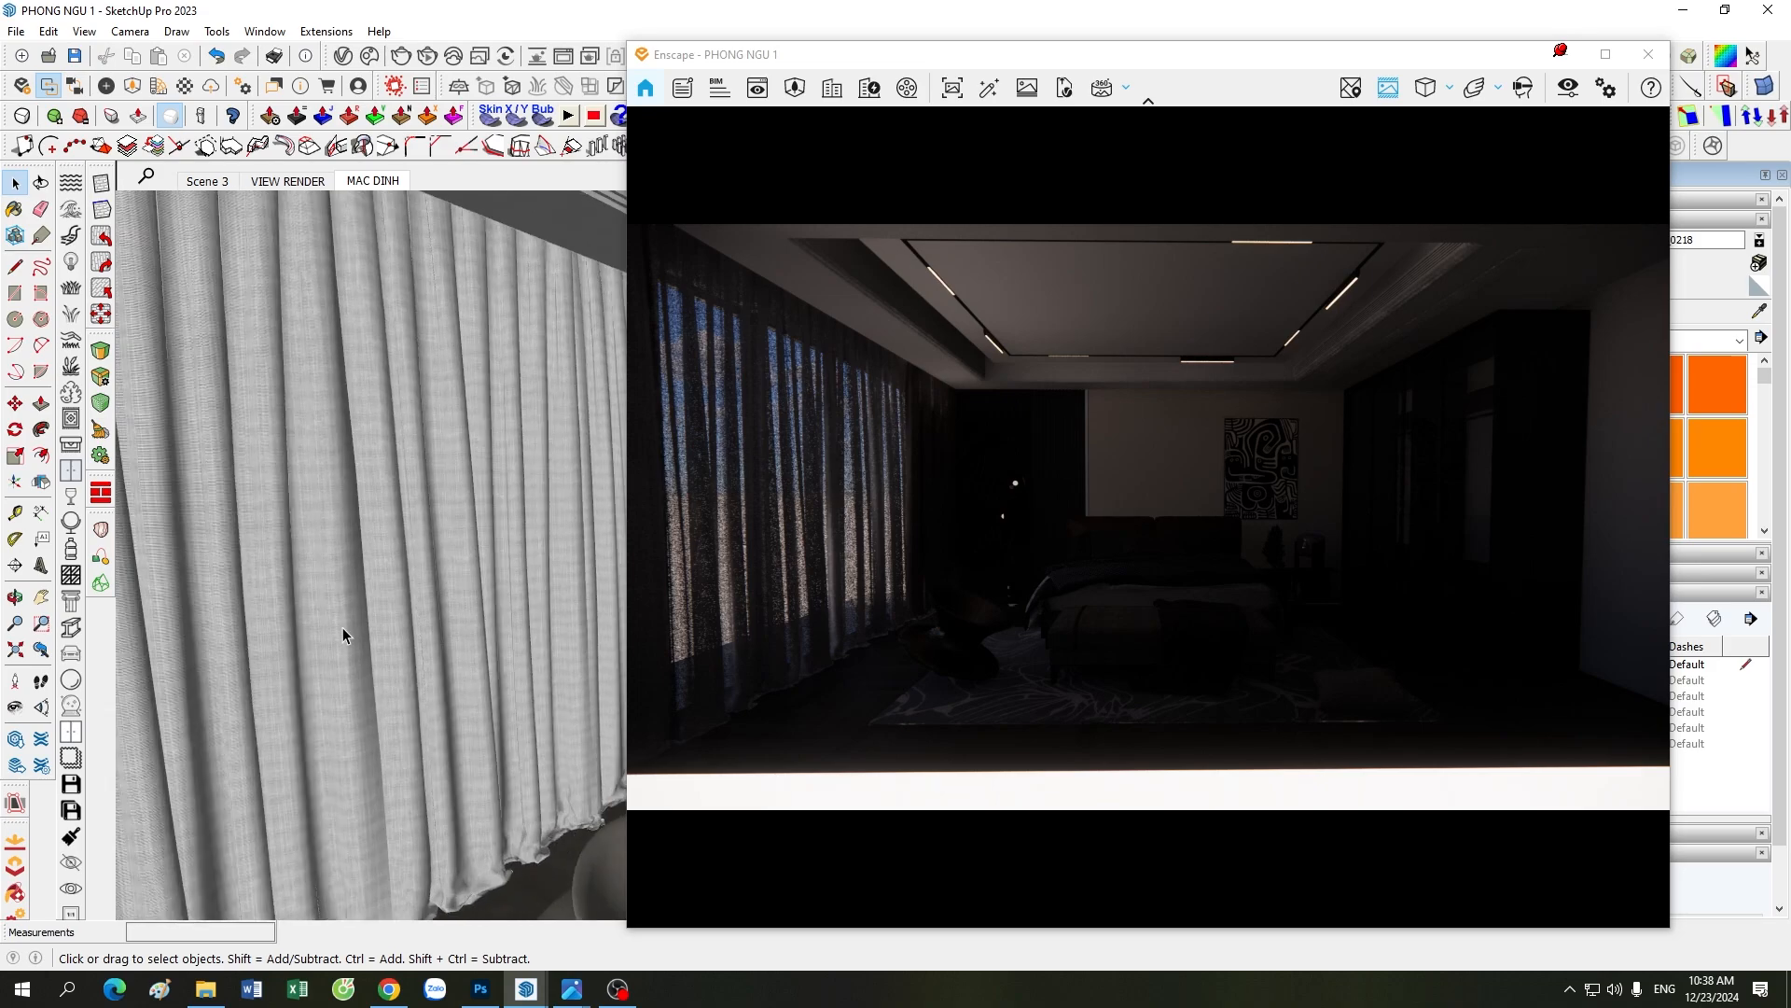
scroll(462, 534, down, 3)
scroll(369, 565, up, 3)
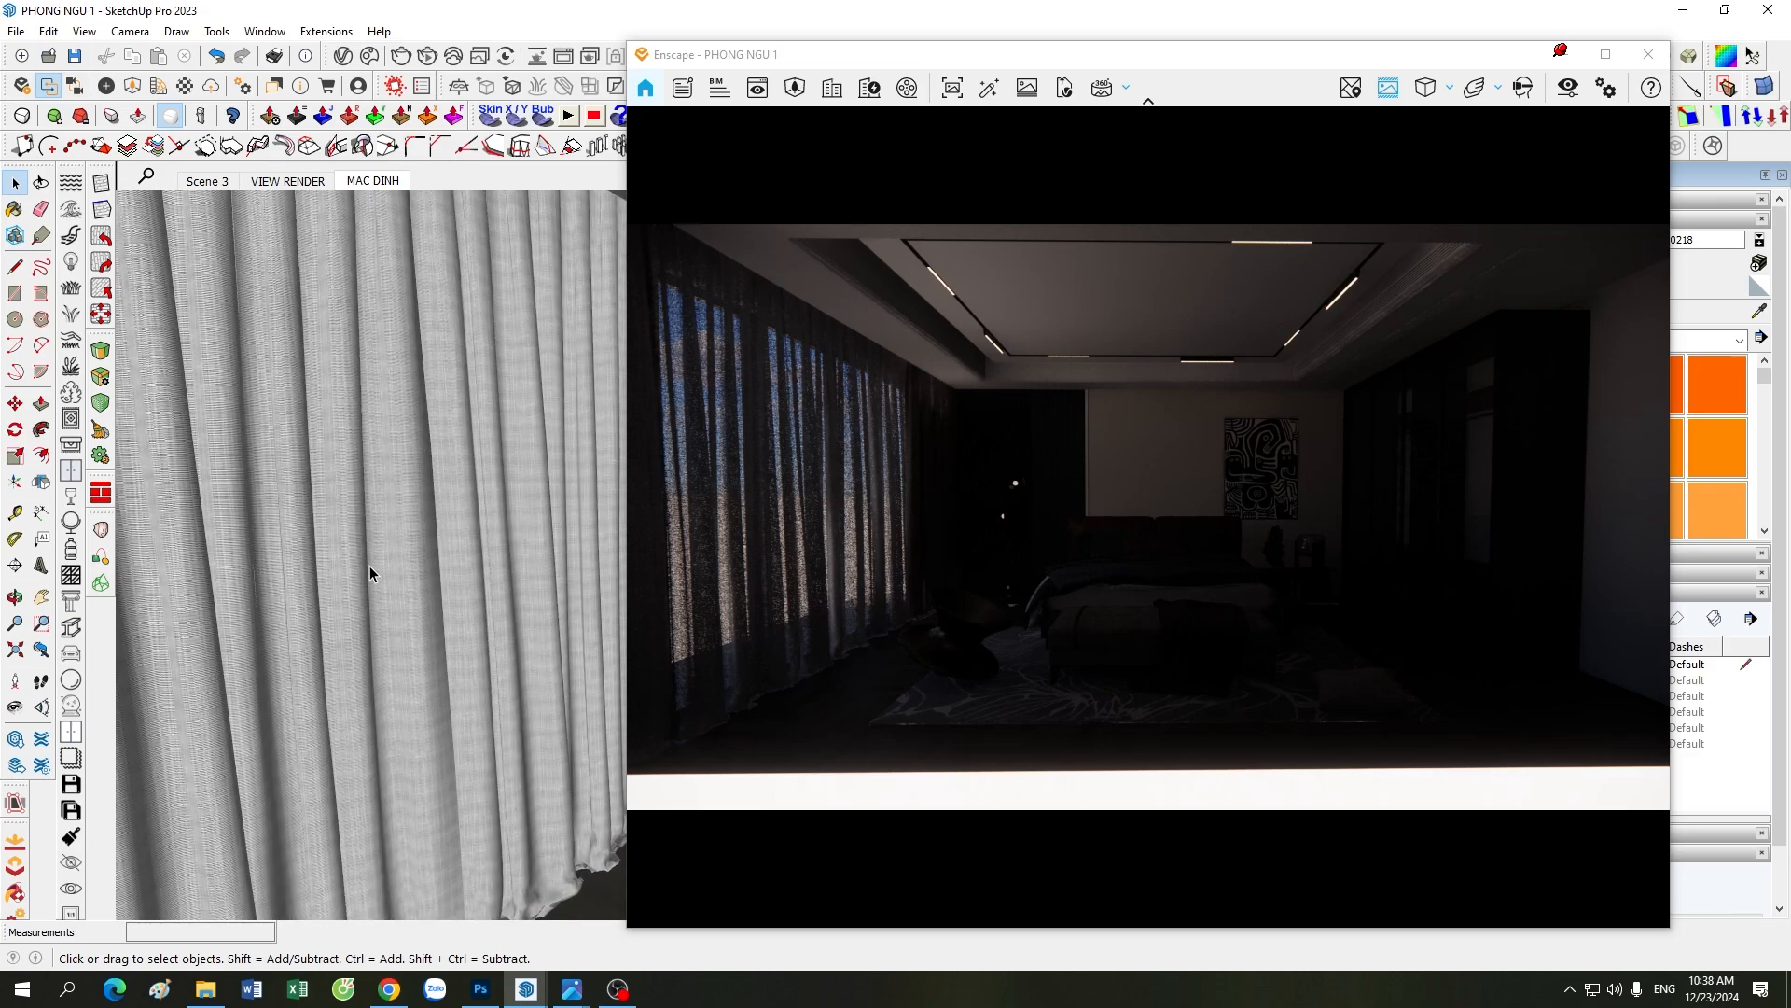
Step: Examine the window curtain in the bedroom model, from the close fabric folds out to the full curtain wall
middle_drag(369, 565, 429, 567)
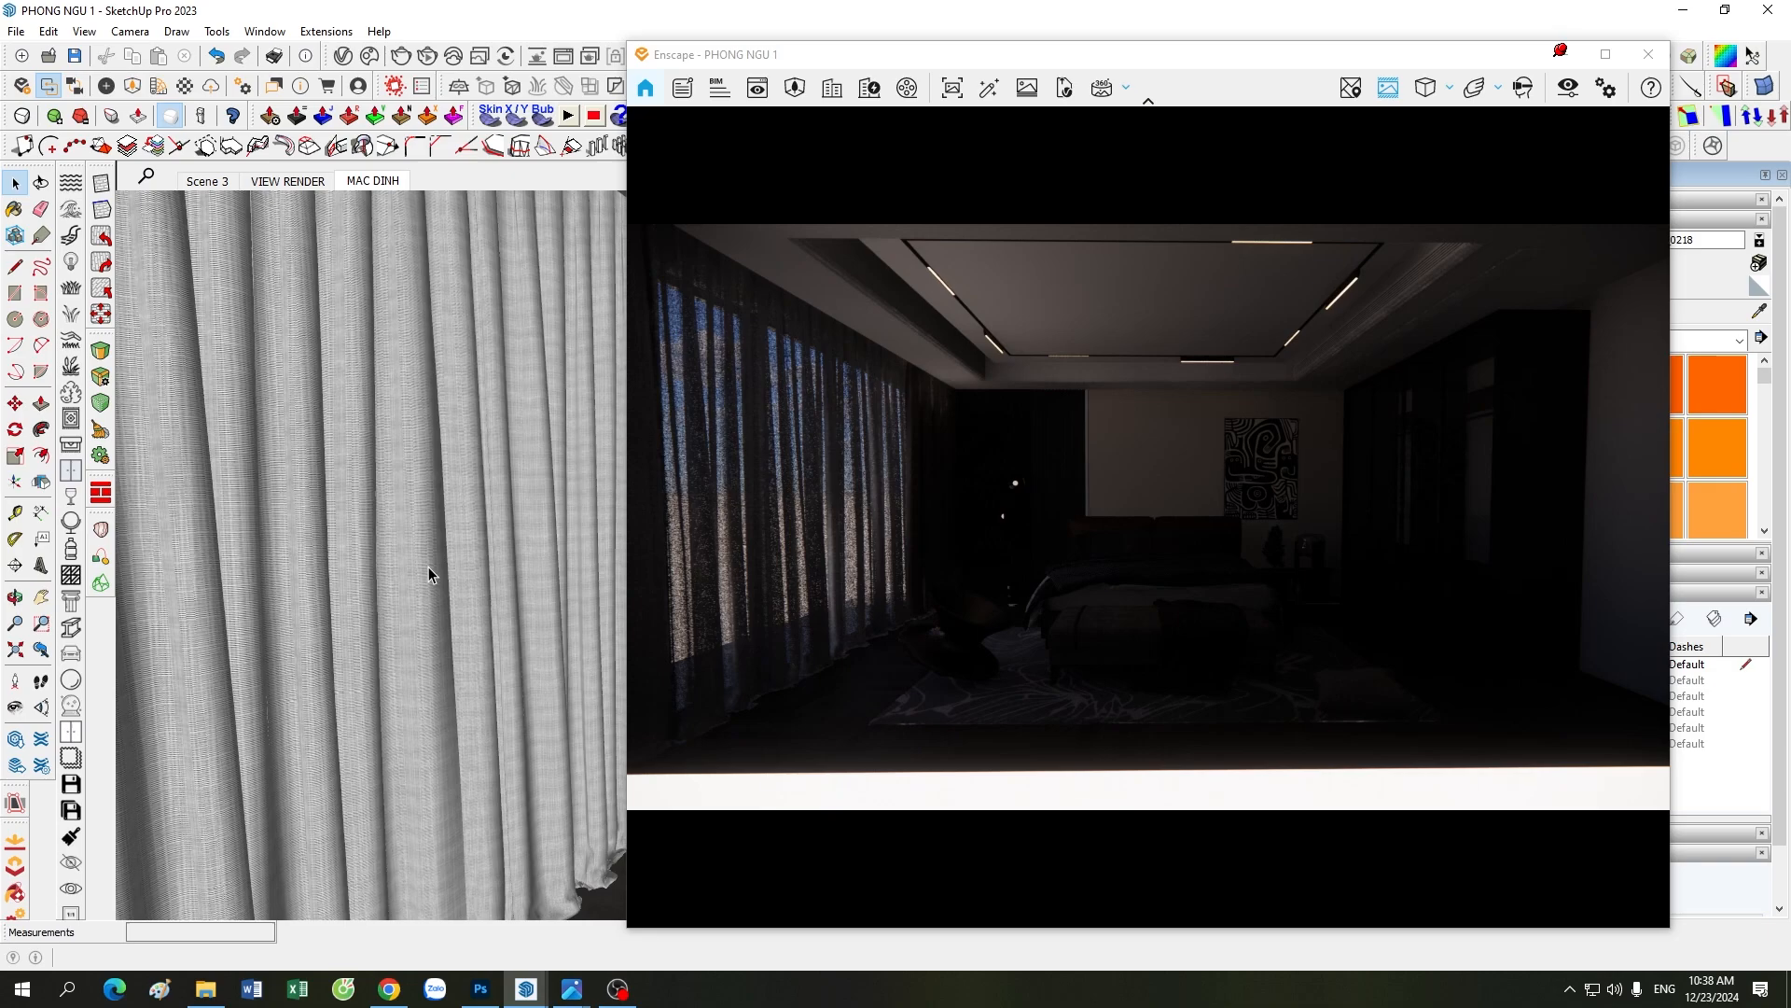
scroll(428, 567, down, 3)
scroll(429, 567, up, 2)
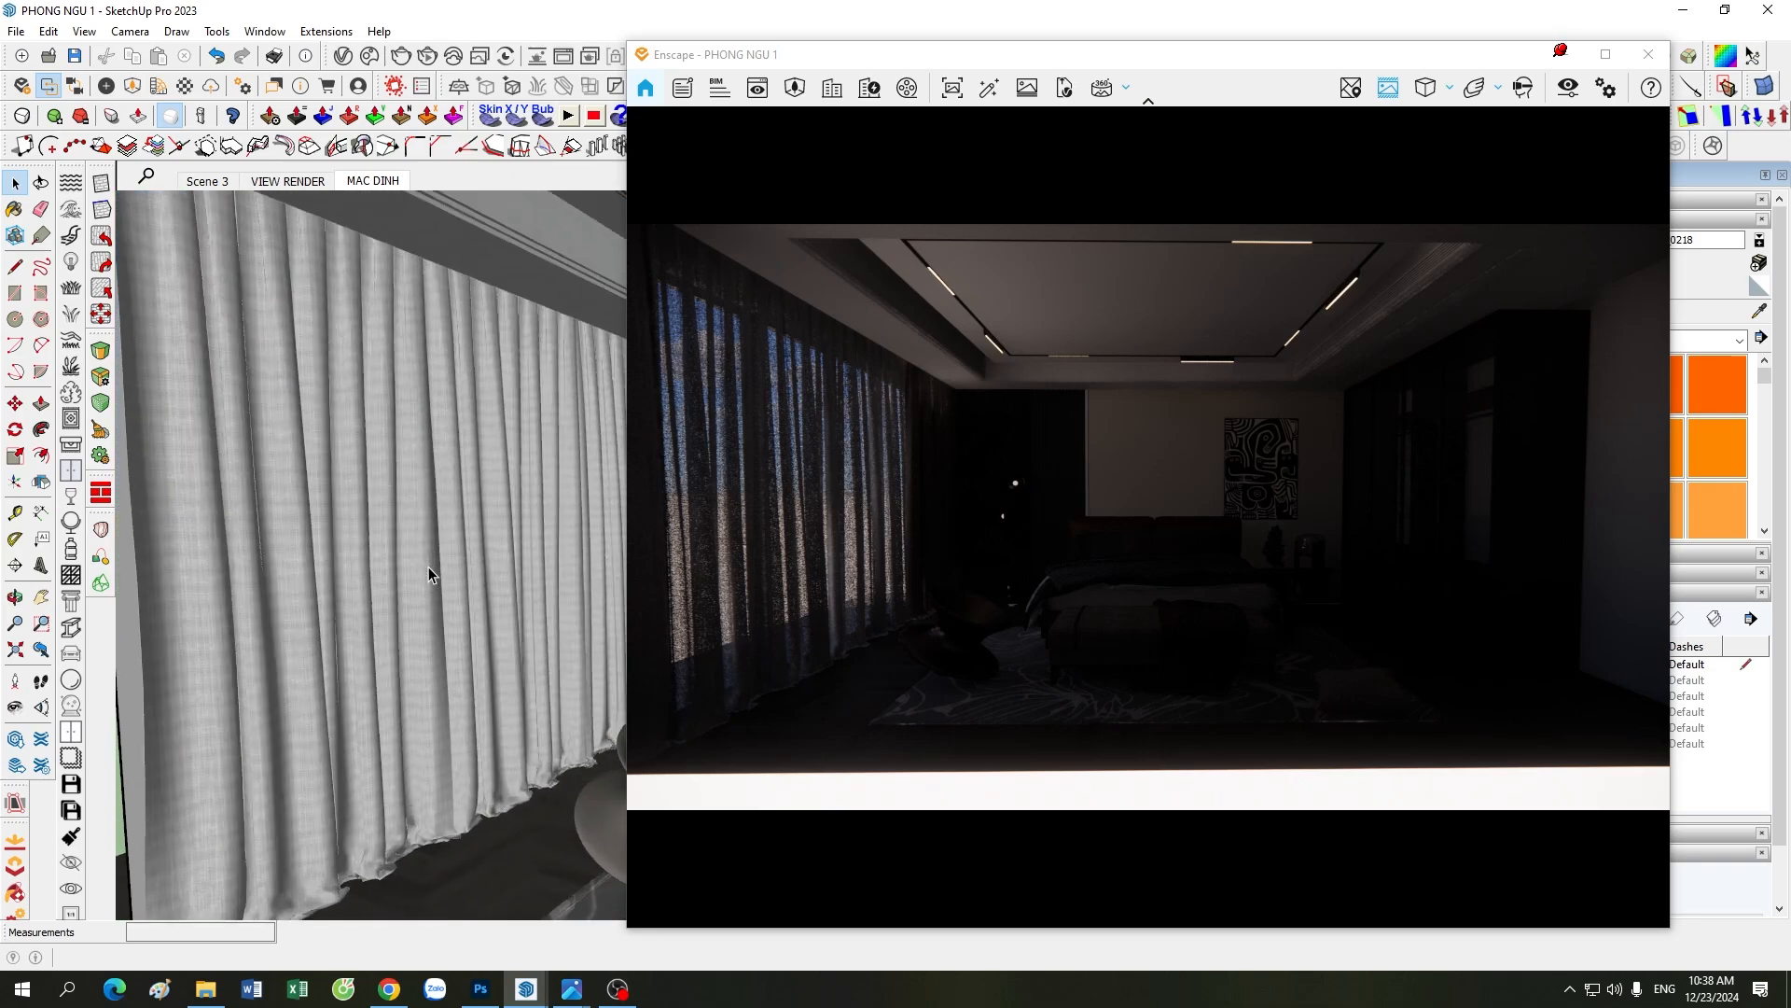
scroll(428, 567, down, 3)
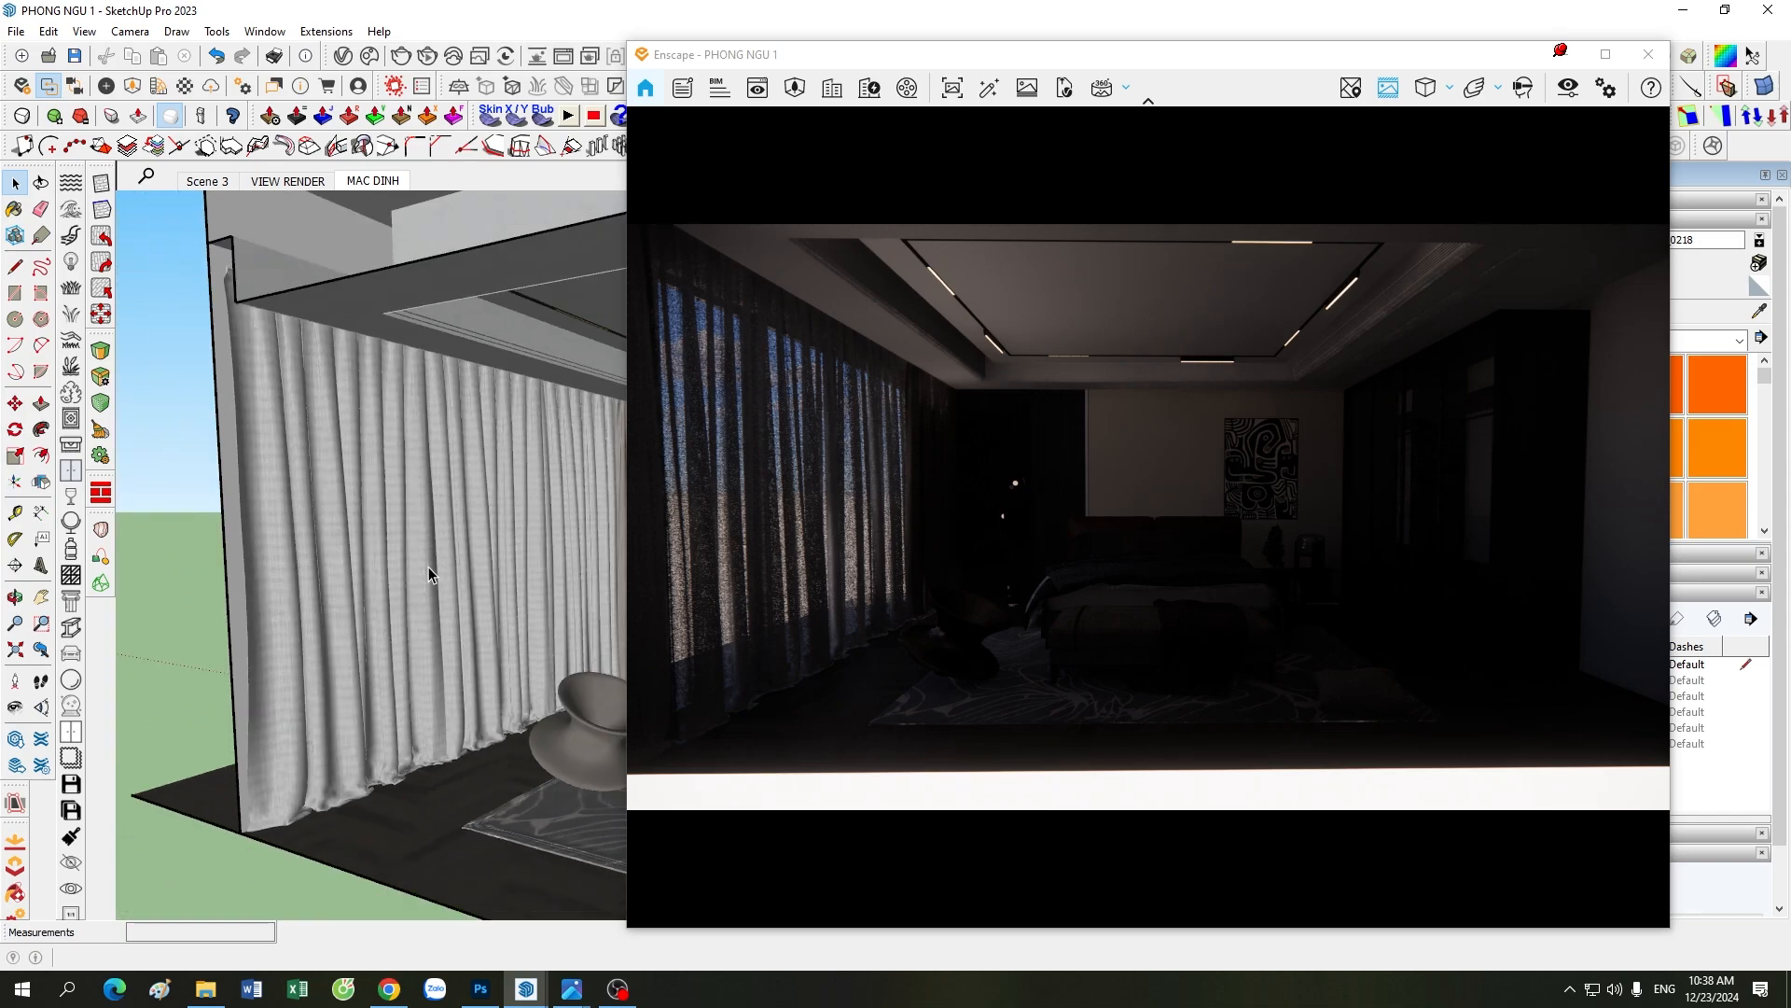
scroll(428, 567, down, 1)
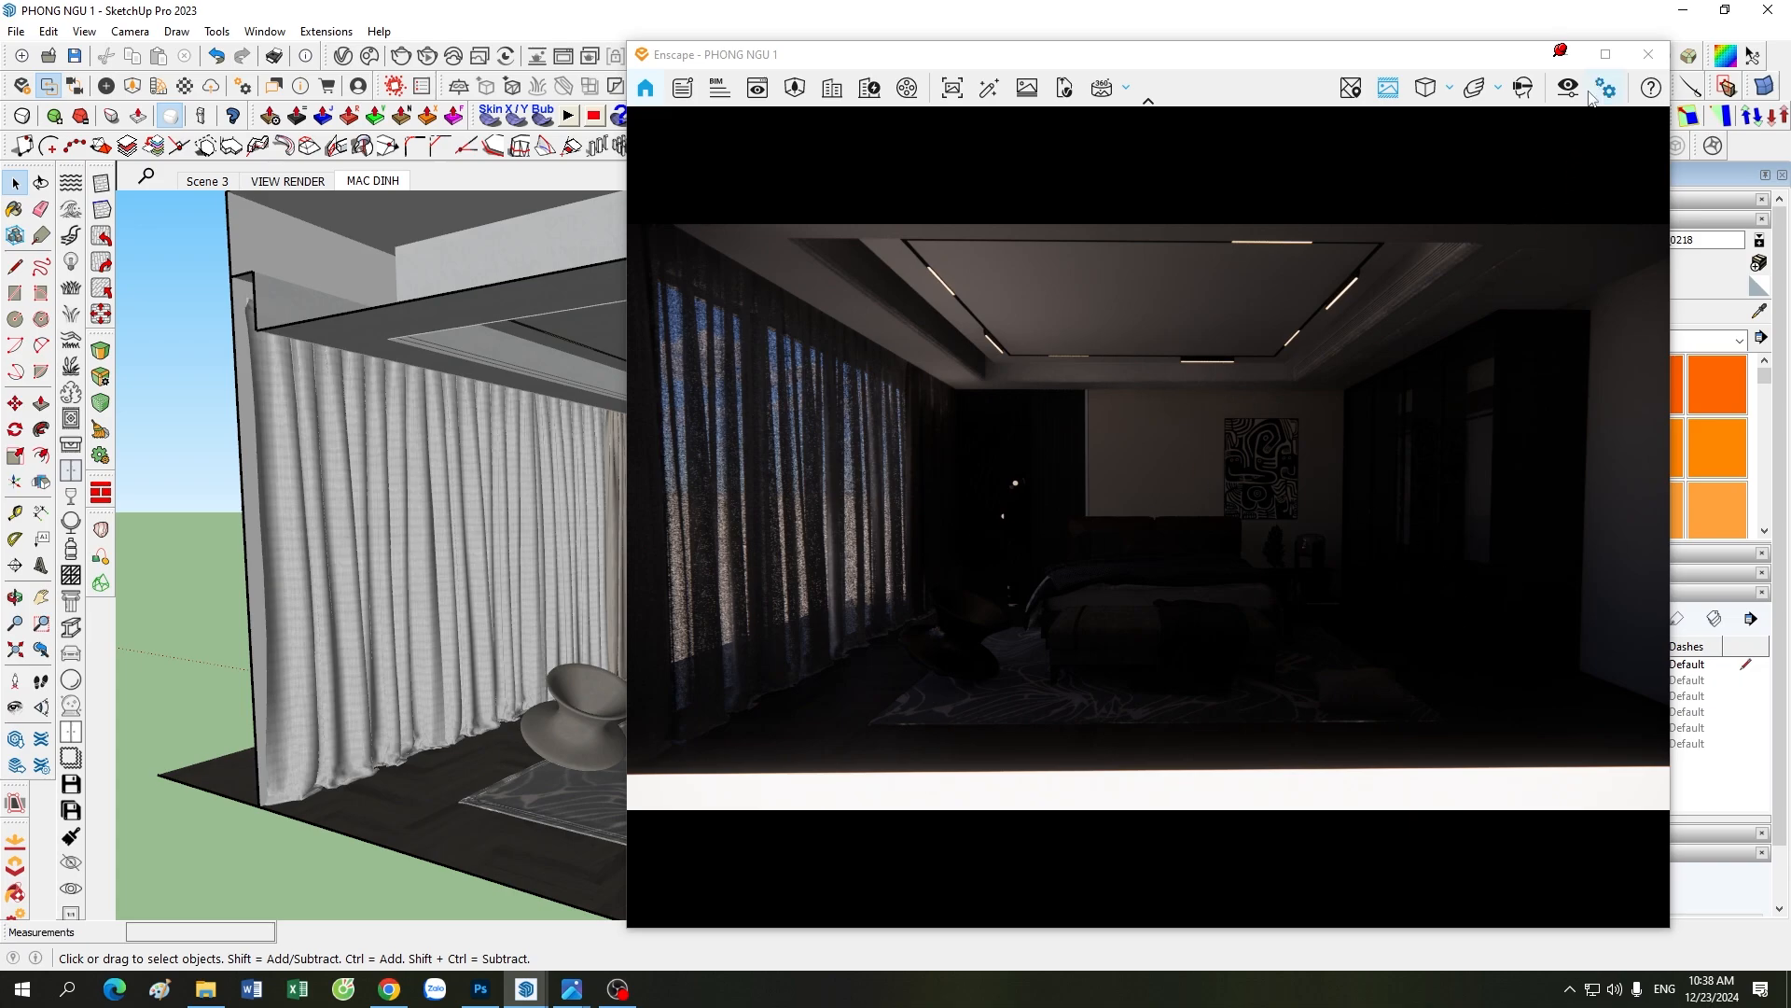
Step: Put the Enscape window away, switch to the image viewer with 48.jpg and examine the reference bedroom's lighting, furniture and curtains
click(1575, 58)
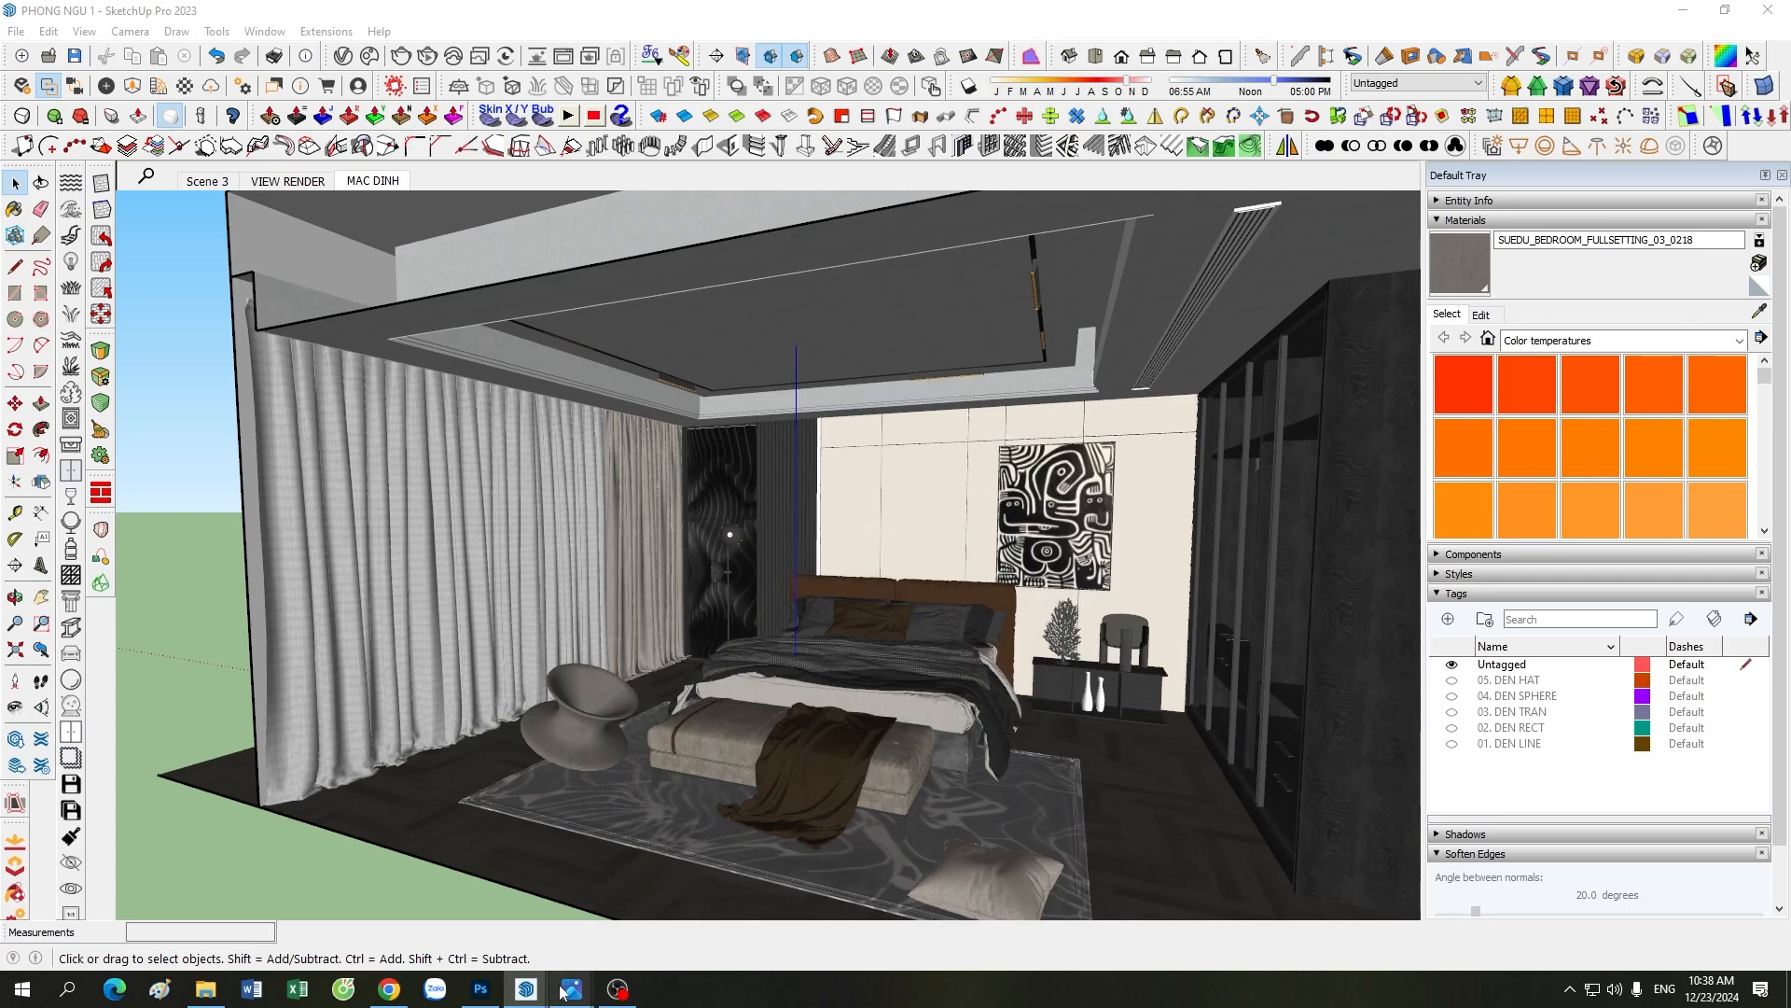
mouse_move(571, 989)
click(487, 900)
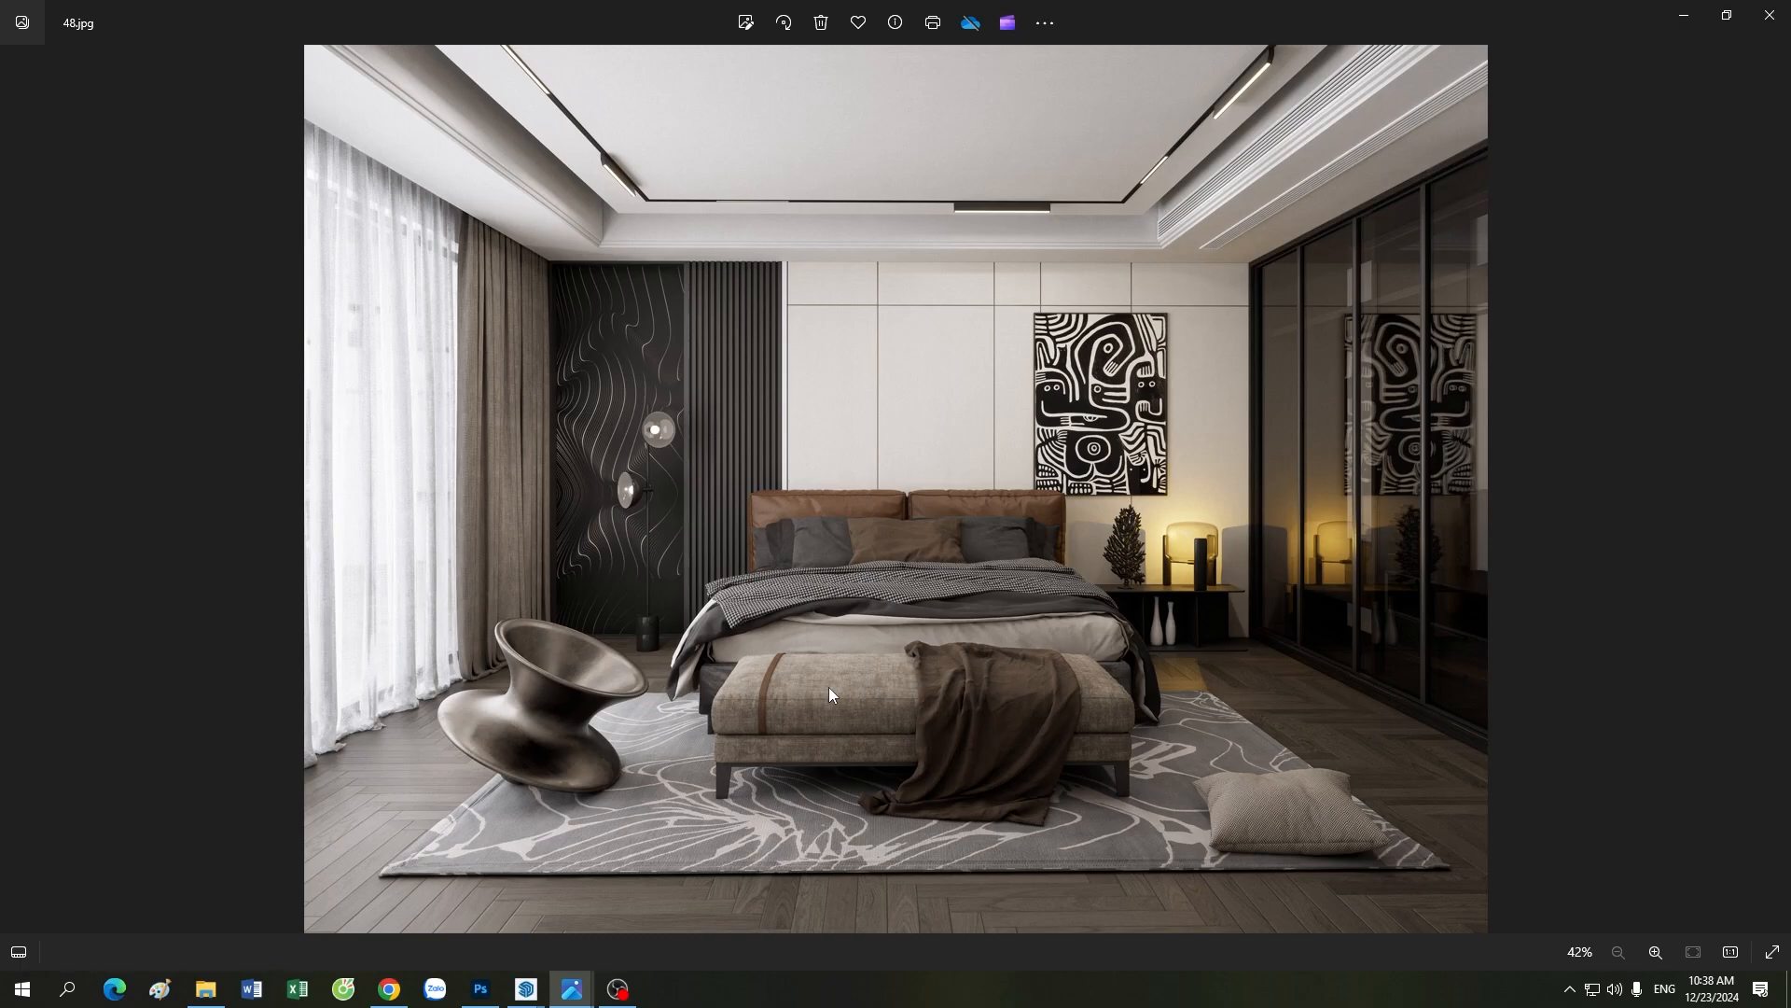
scroll(829, 687, up, 4)
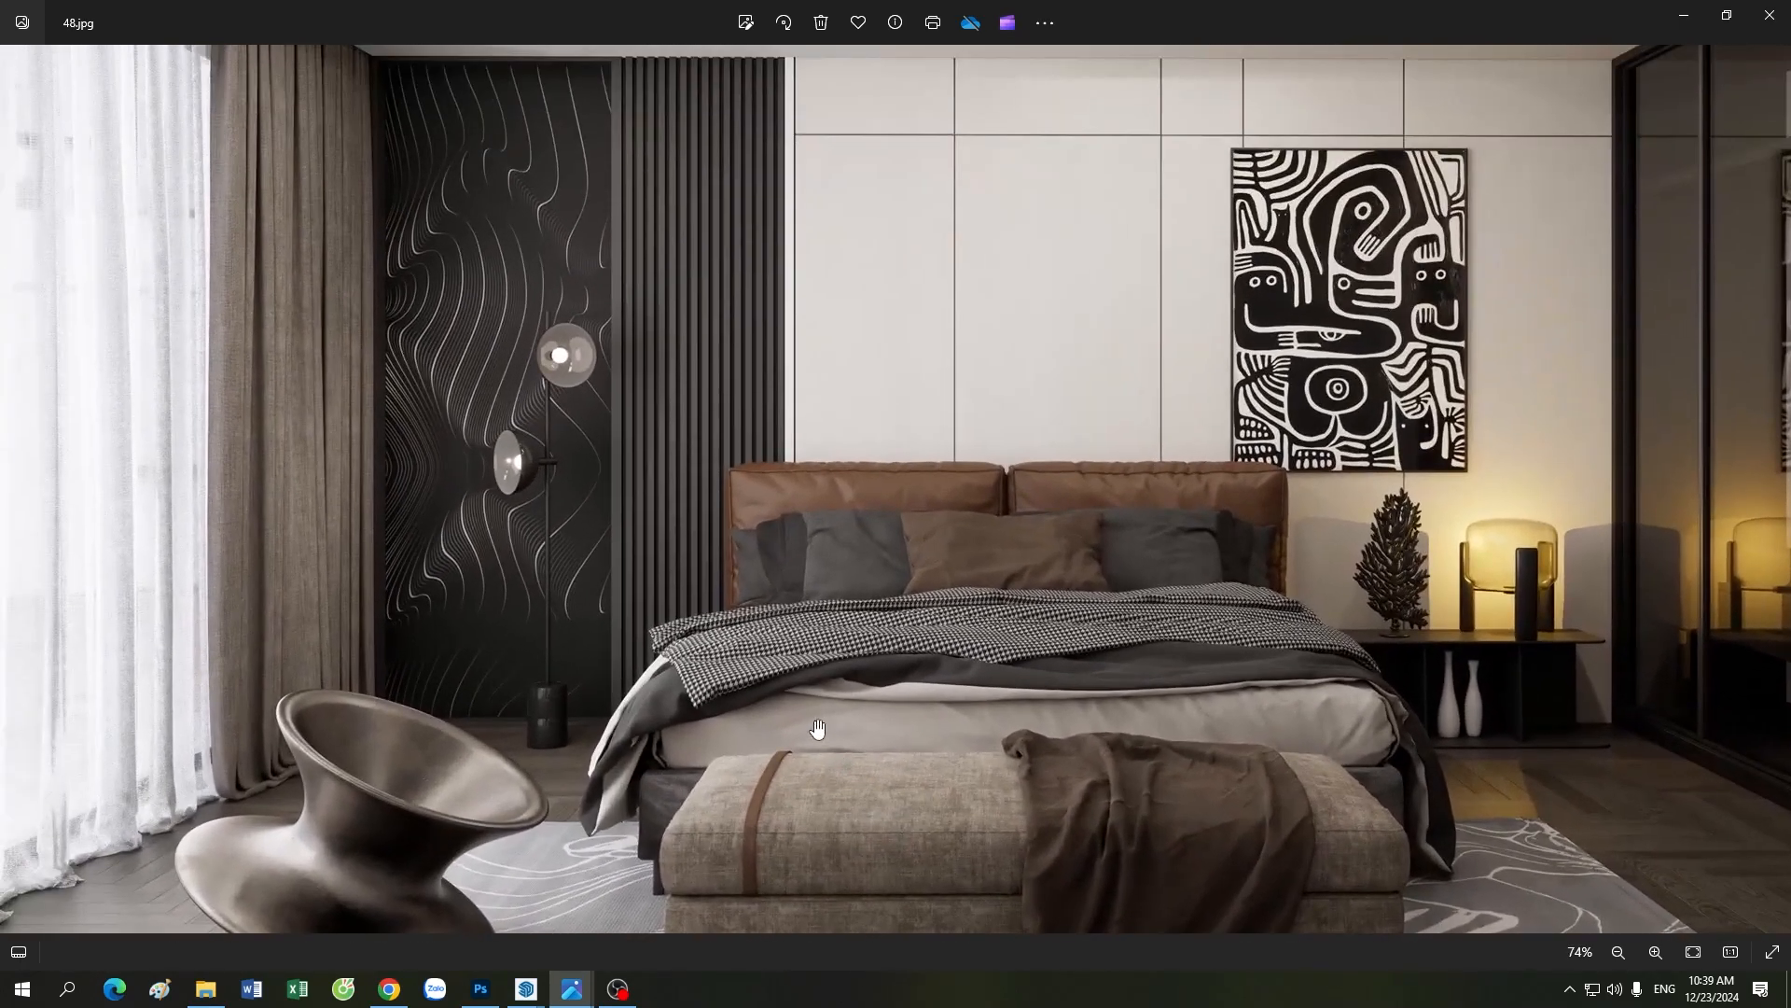
scroll(817, 727, down, 4)
scroll(1295, 380, up, 4)
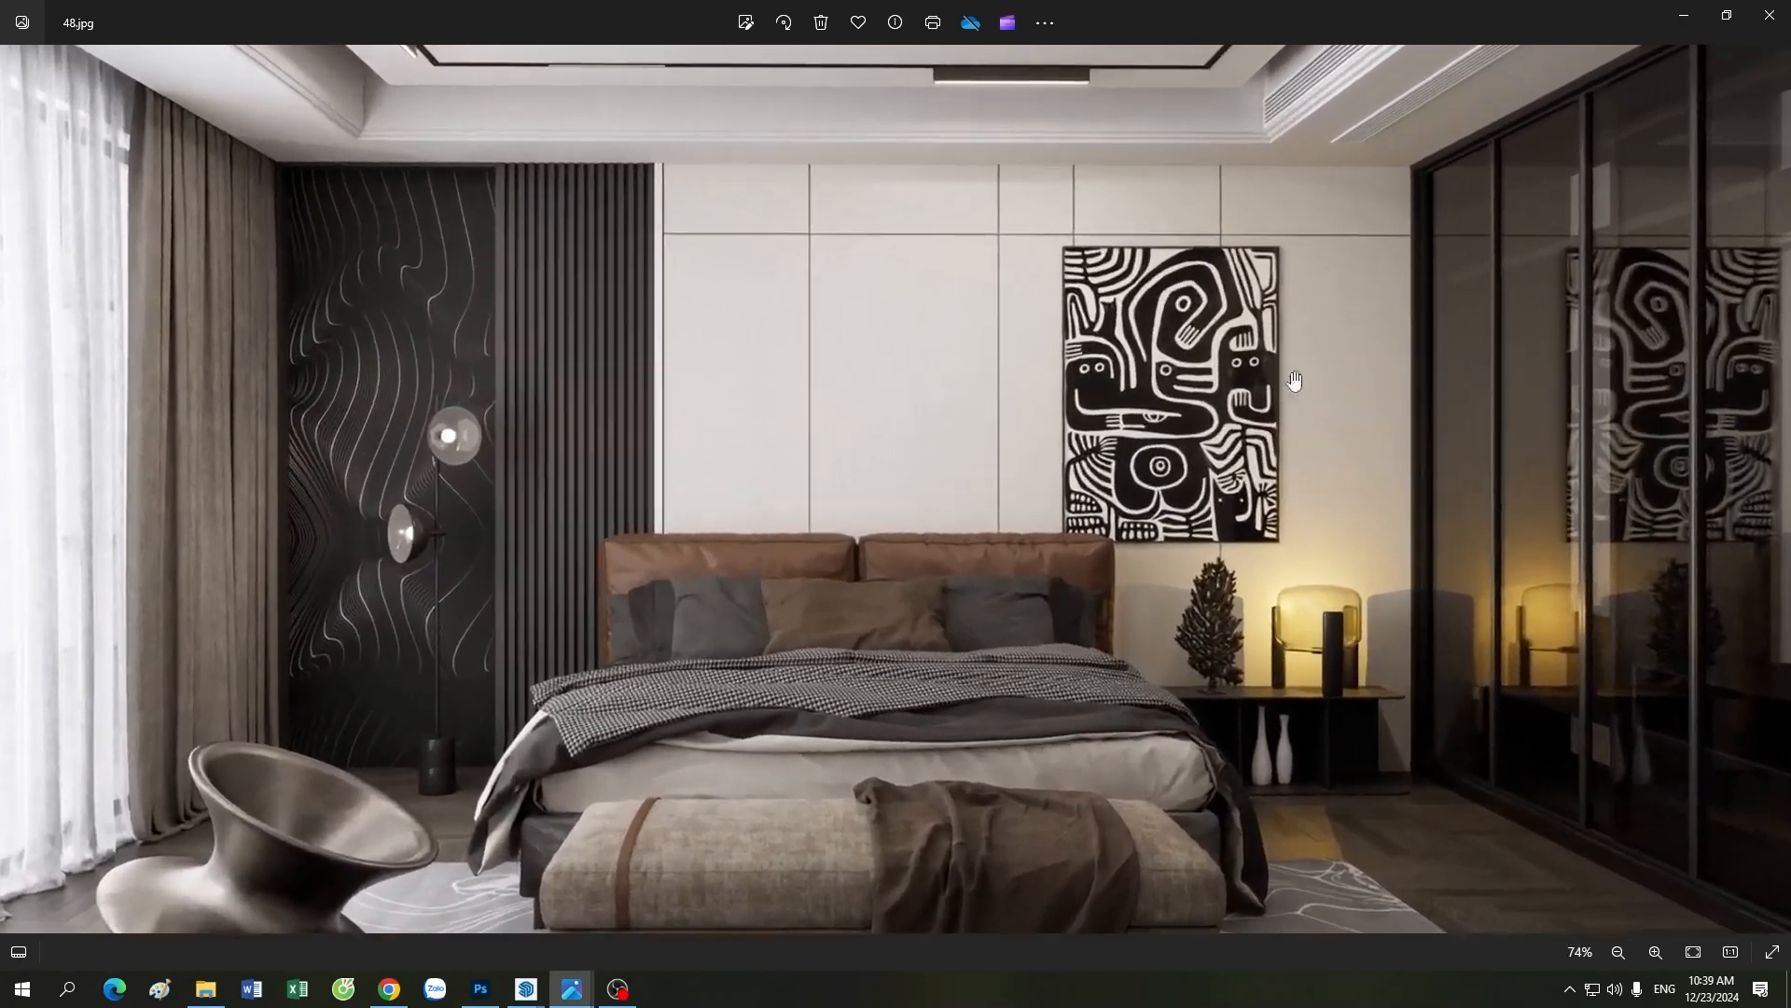
scroll(1294, 380, down, 4)
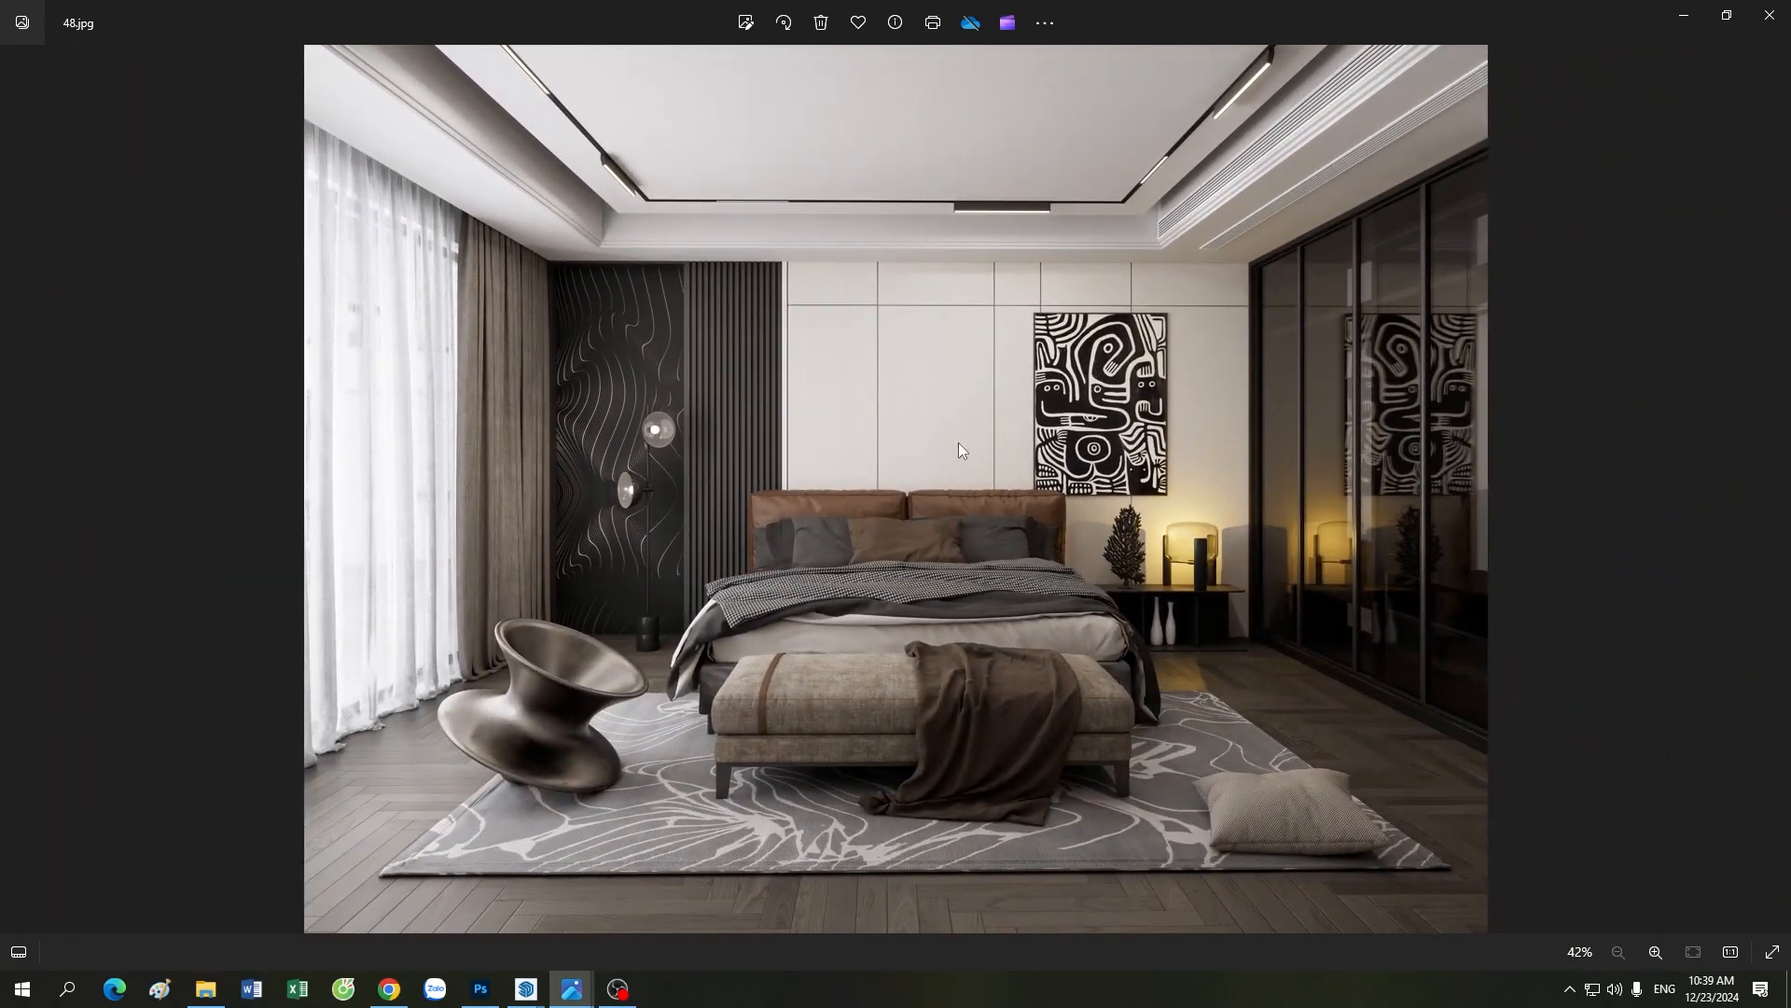
scroll(915, 410, up, 2)
scroll(852, 369, down, 2)
scroll(970, 674, up, 2)
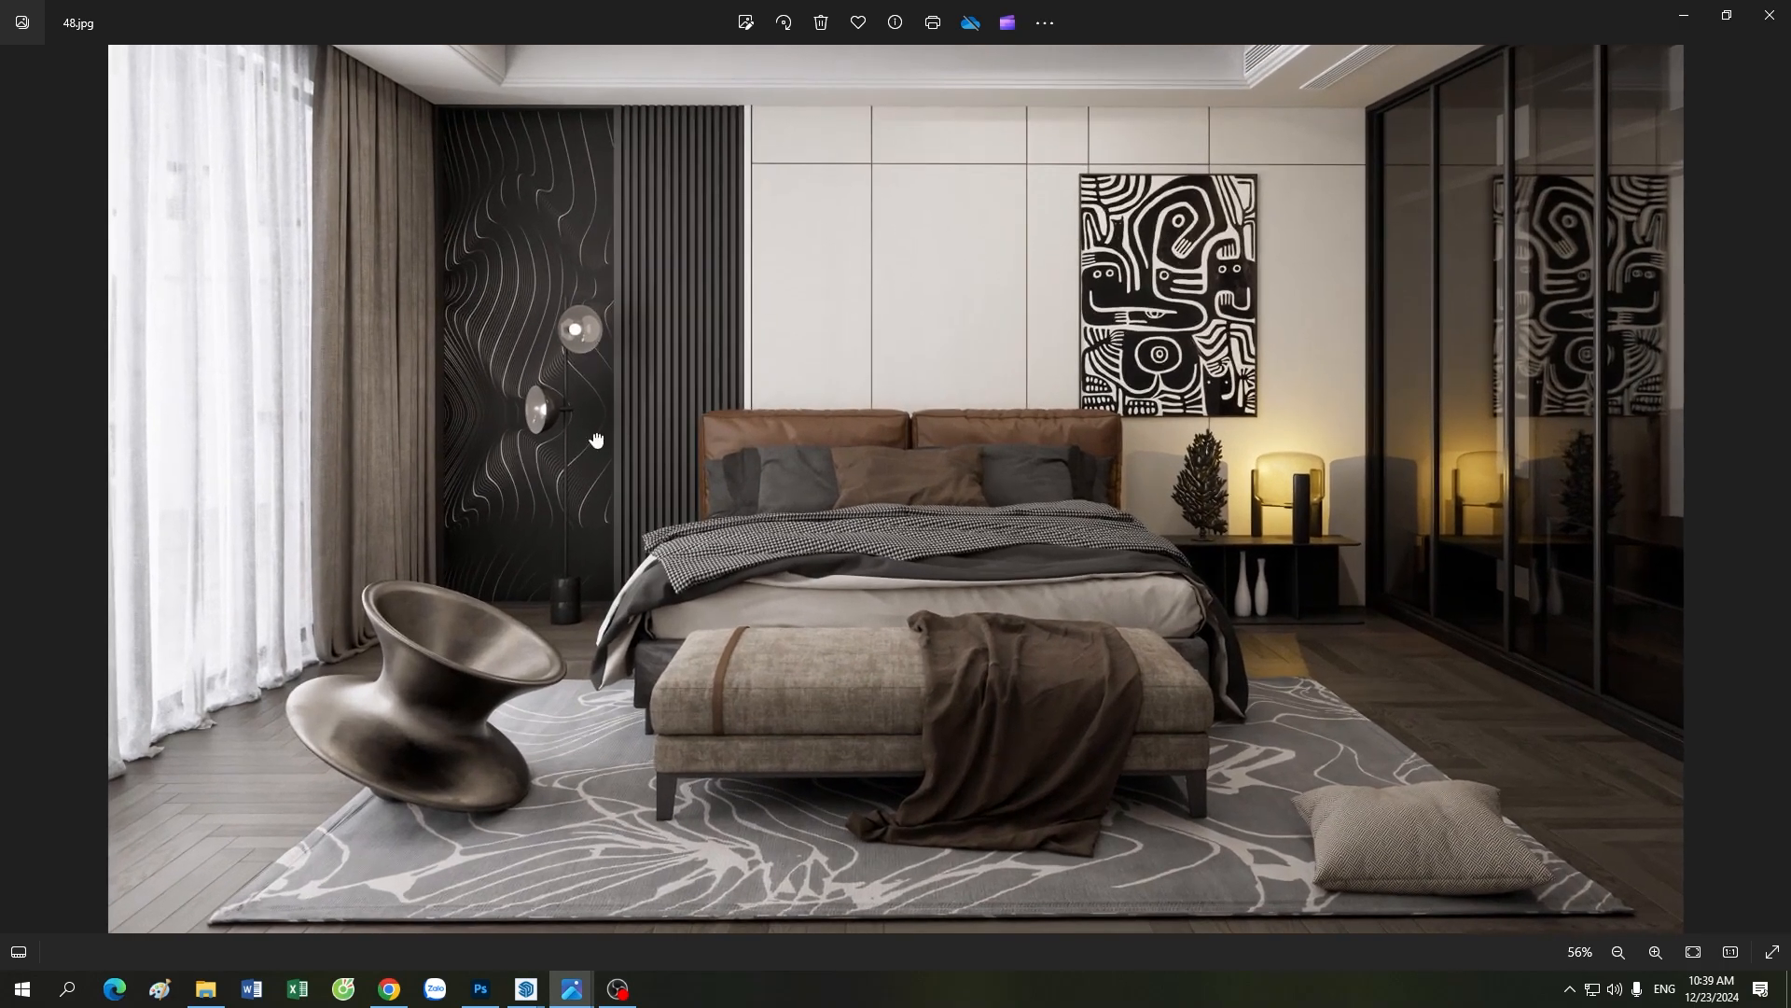
scroll(666, 418, down, 2)
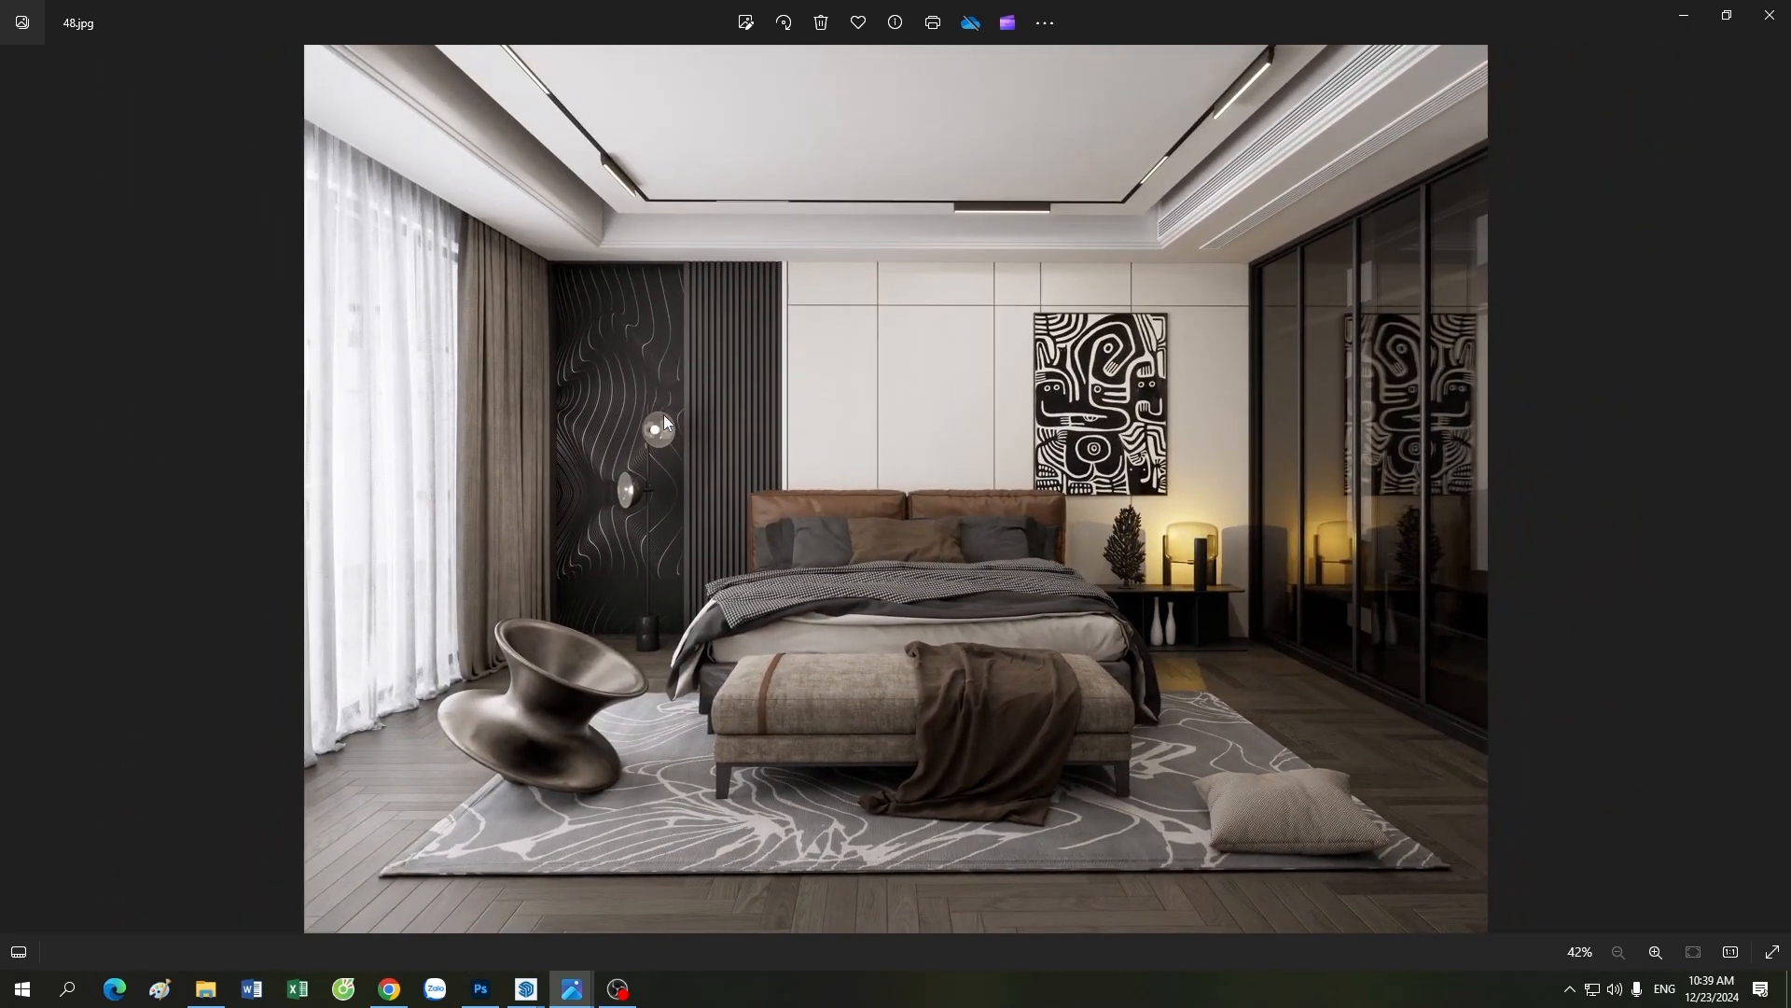
Step: Bring the Enscape render over 48.jpg for comparison without its Visual Settings, and return to the full reference image
mouse_move(526, 989)
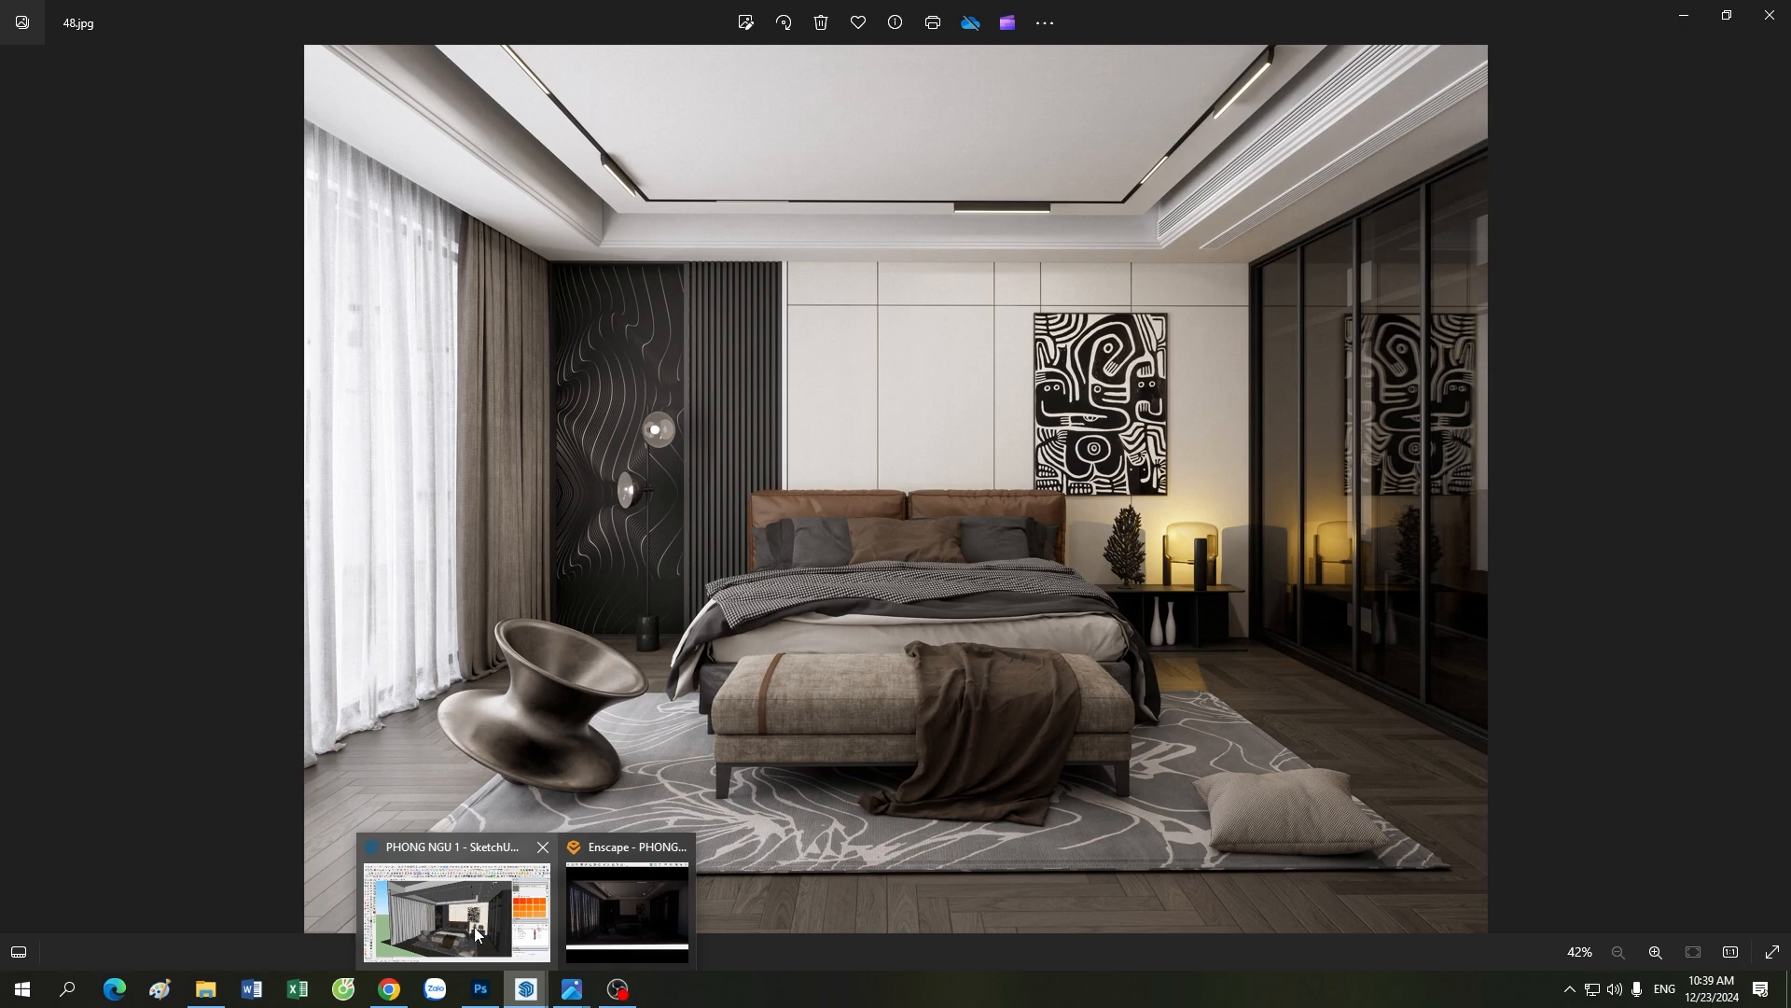
click(613, 923)
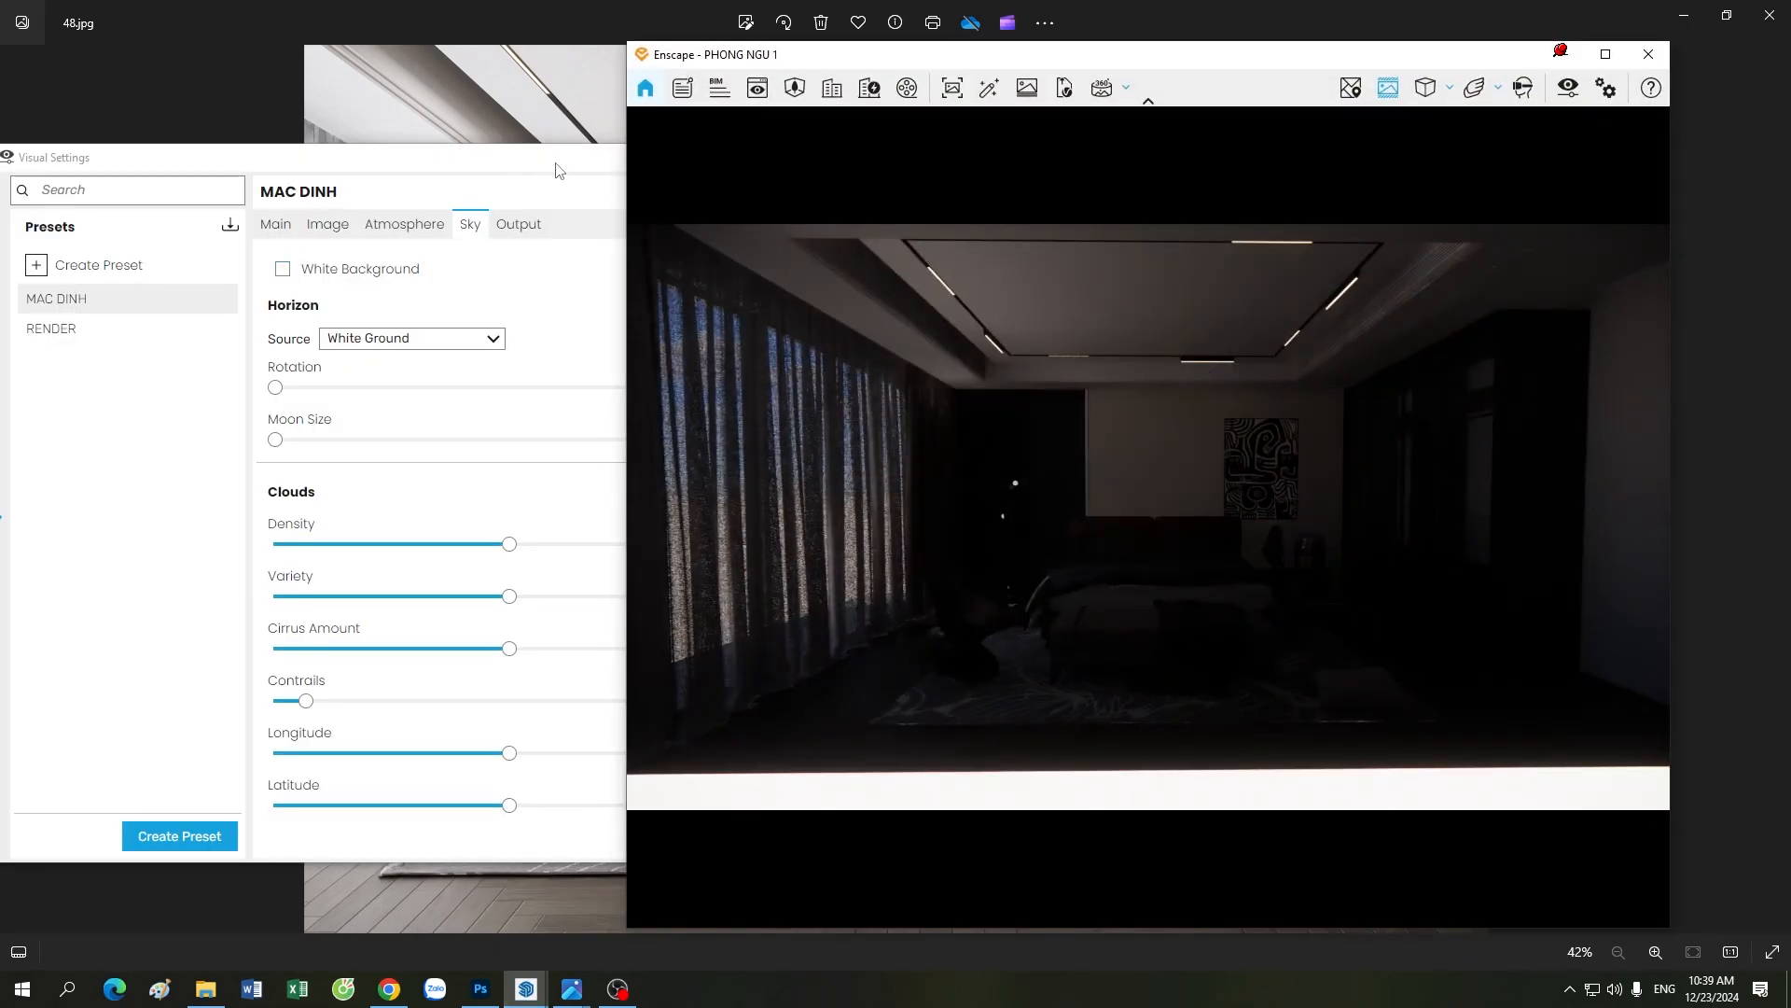
drag(560, 170, 490, 164)
click(594, 150)
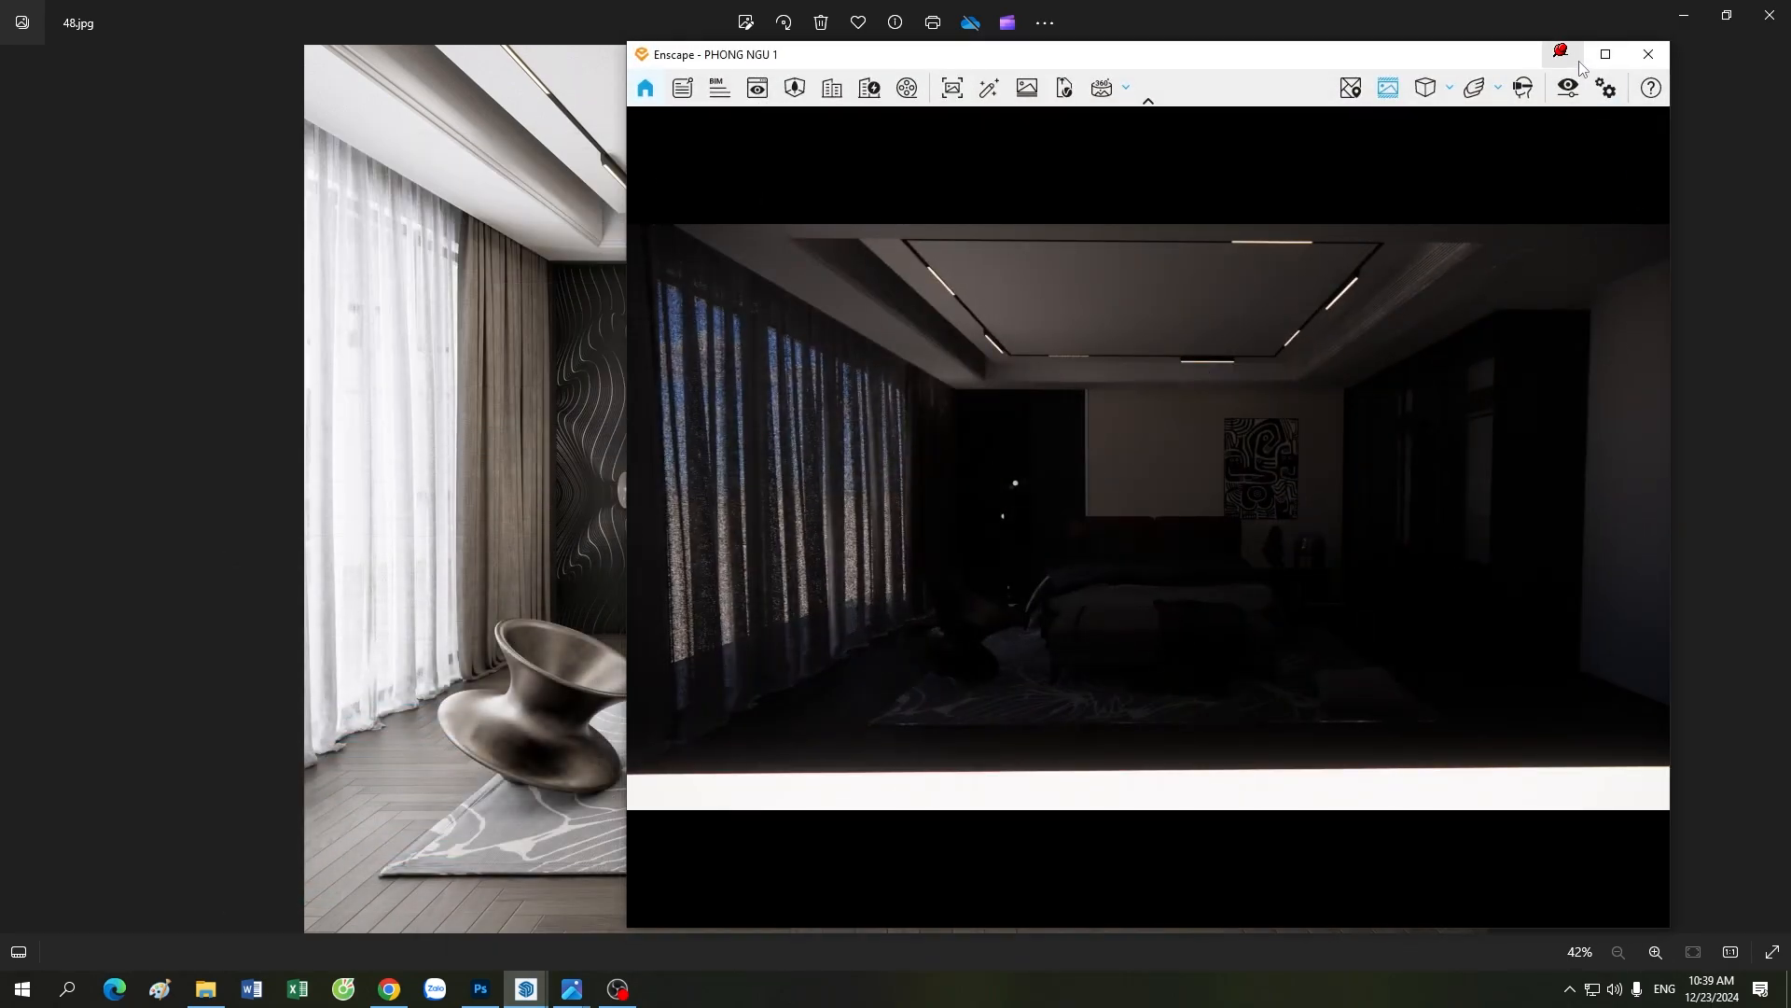
click(1563, 53)
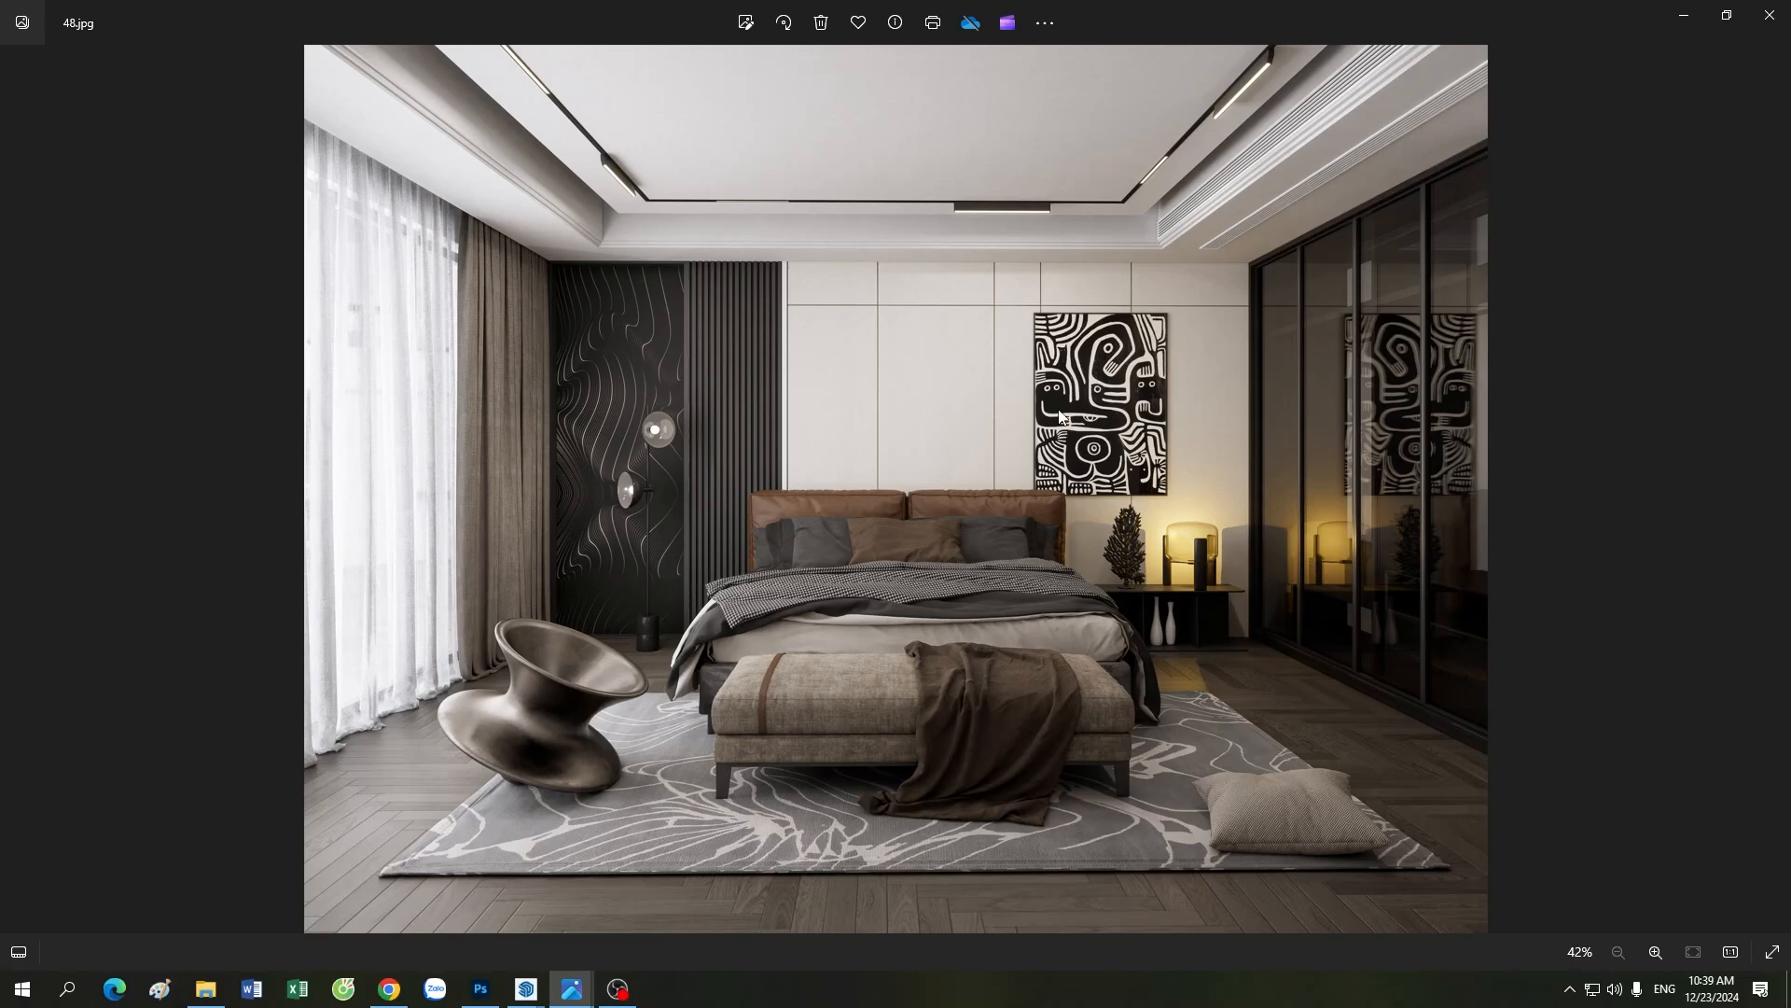
Step: Examine the ceiling track lights, sheer curtains and wall panels in the reference image 48.jpg up close
scroll(1059, 416, up, 5)
scroll(1055, 519, down, 5)
scroll(1054, 550, up, 2)
scroll(1034, 551, down, 2)
scroll(1036, 560, up, 4)
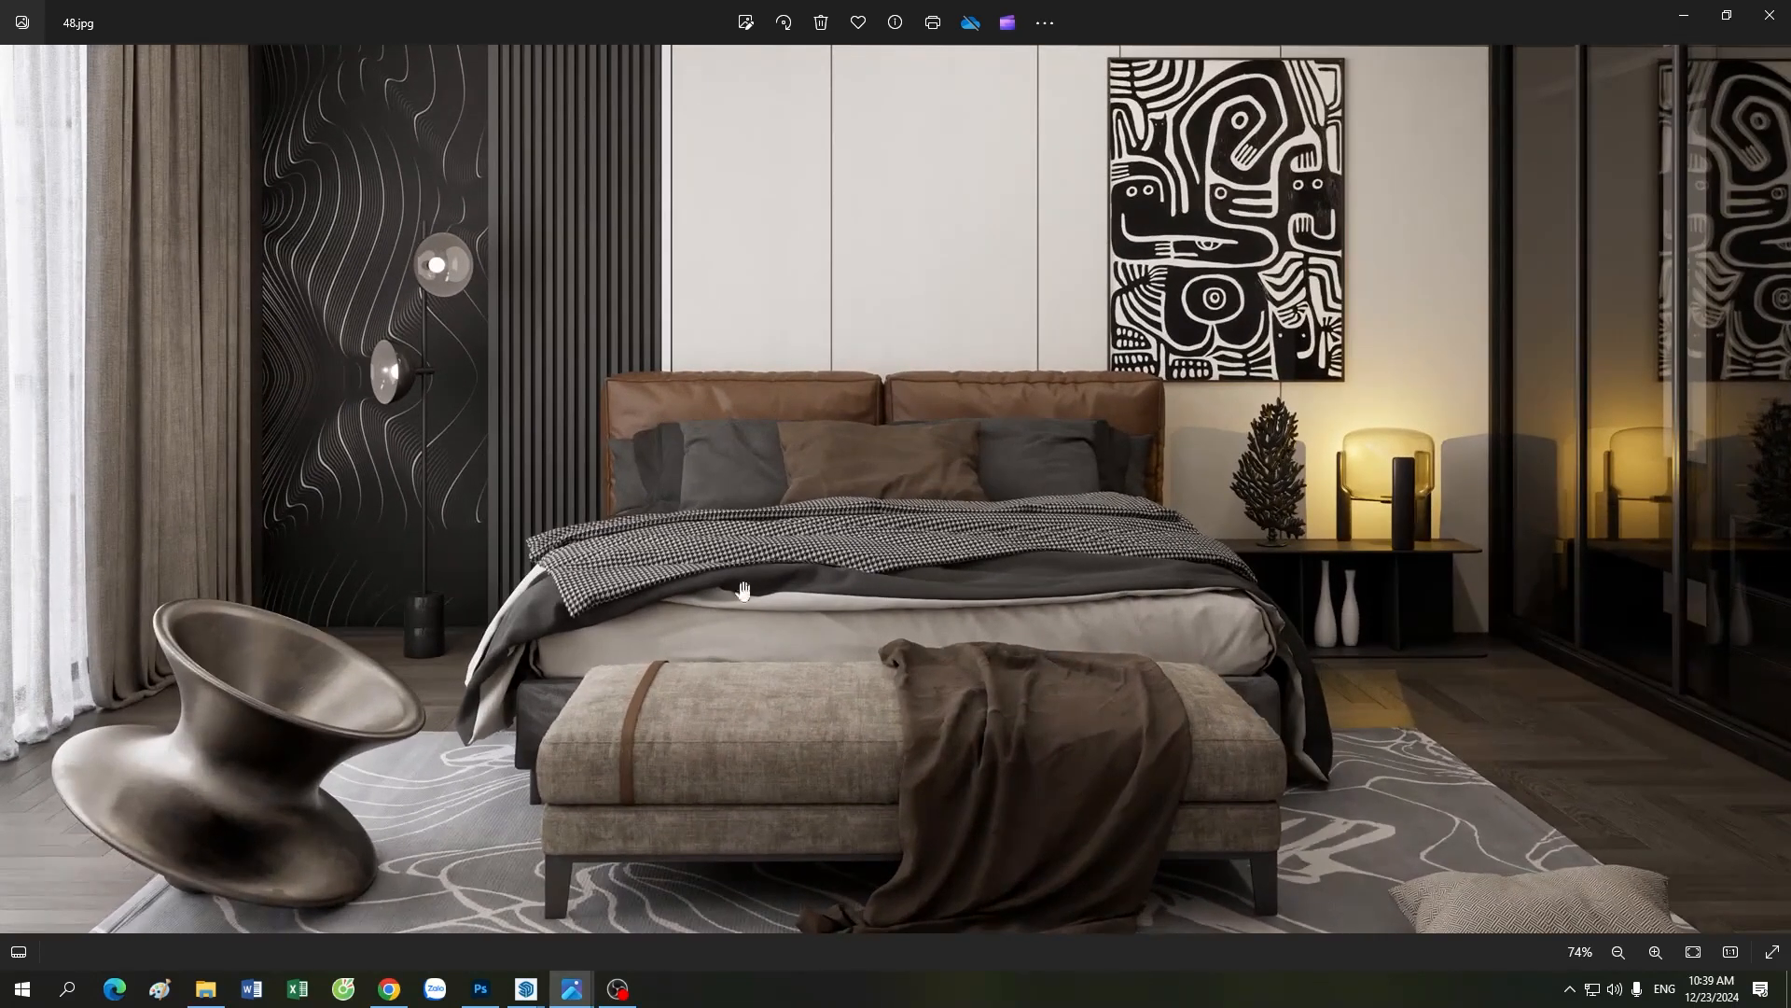
drag(561, 394, 747, 530)
scroll(792, 661, down, 3)
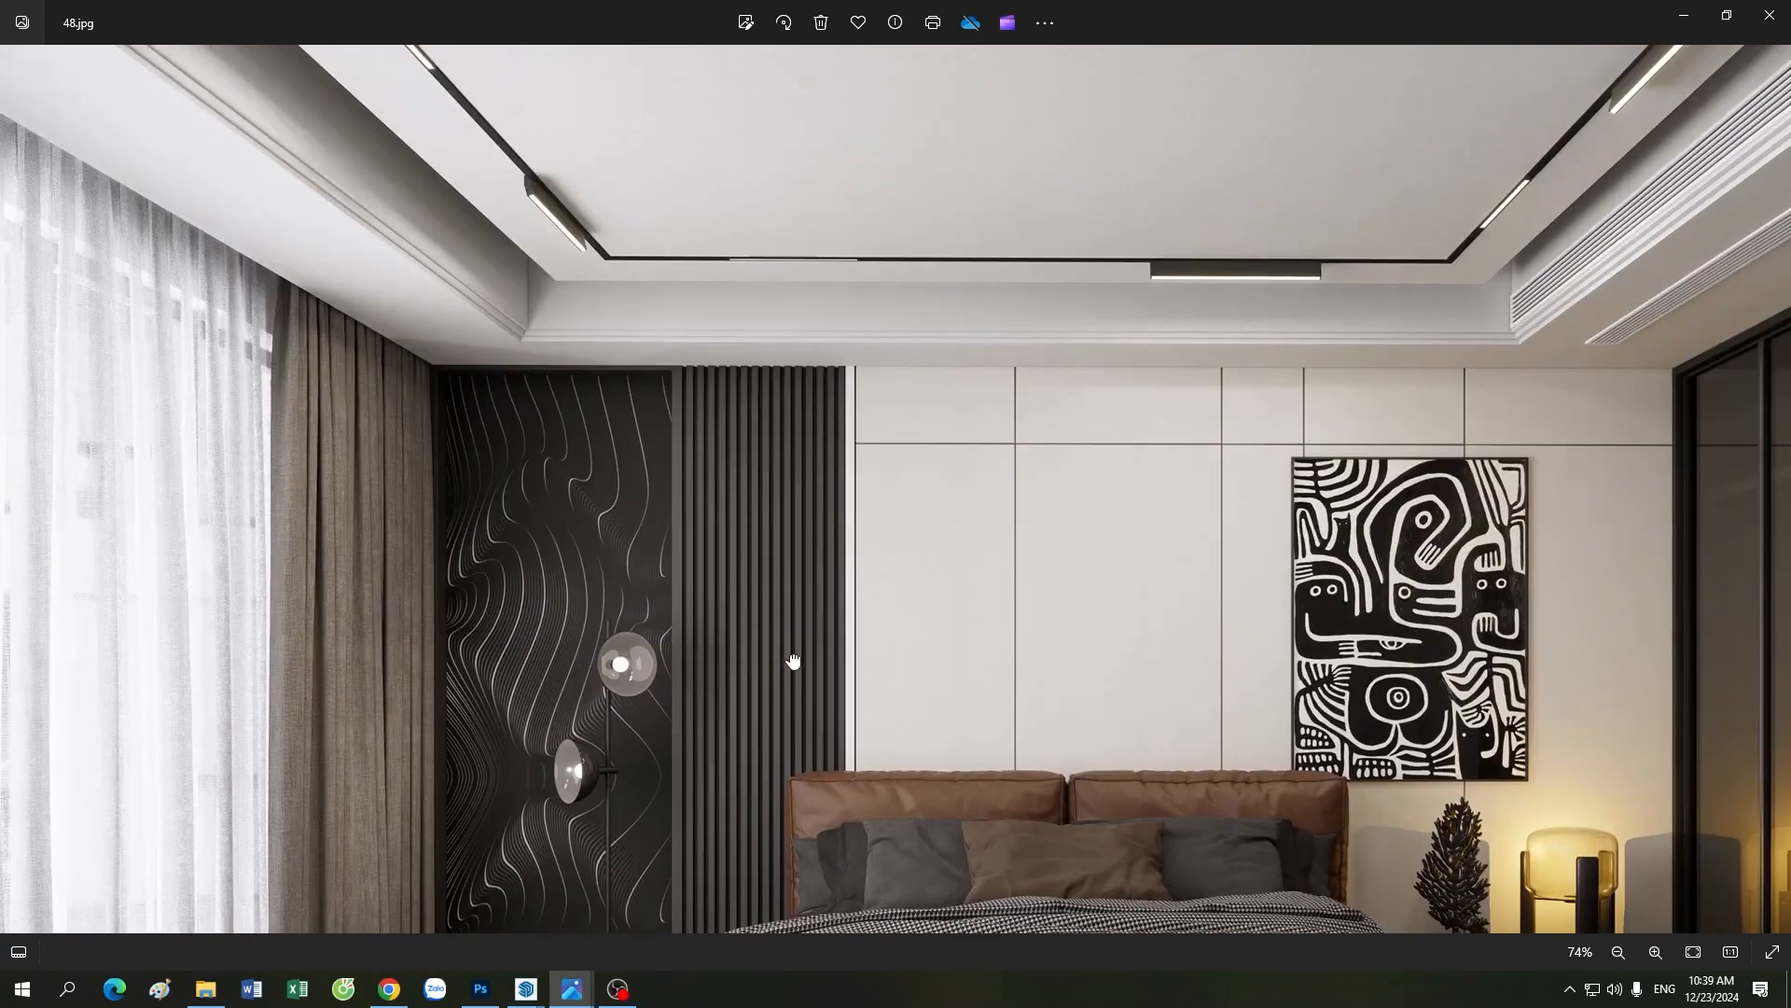
scroll(792, 663, down, 1)
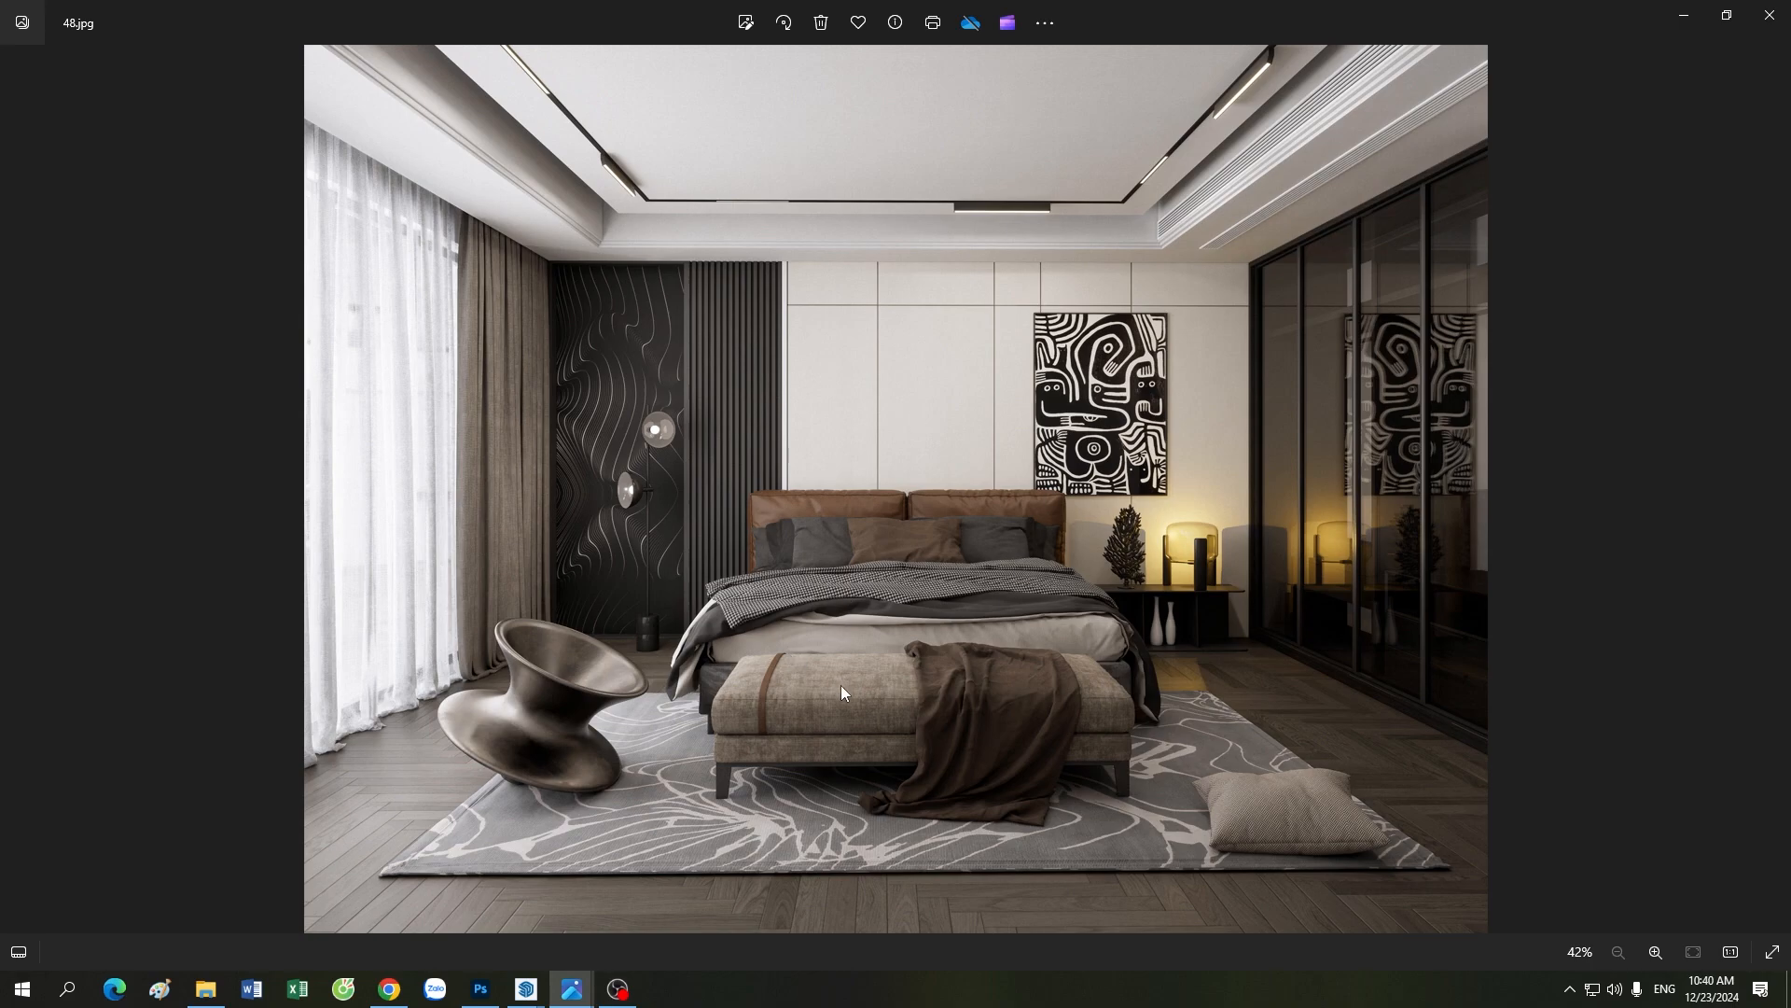
Step: Examine how light falls on the bed, bench, rug, floor lamp and bedside lamp in the reference image 48.jpg
scroll(842, 686, up, 1)
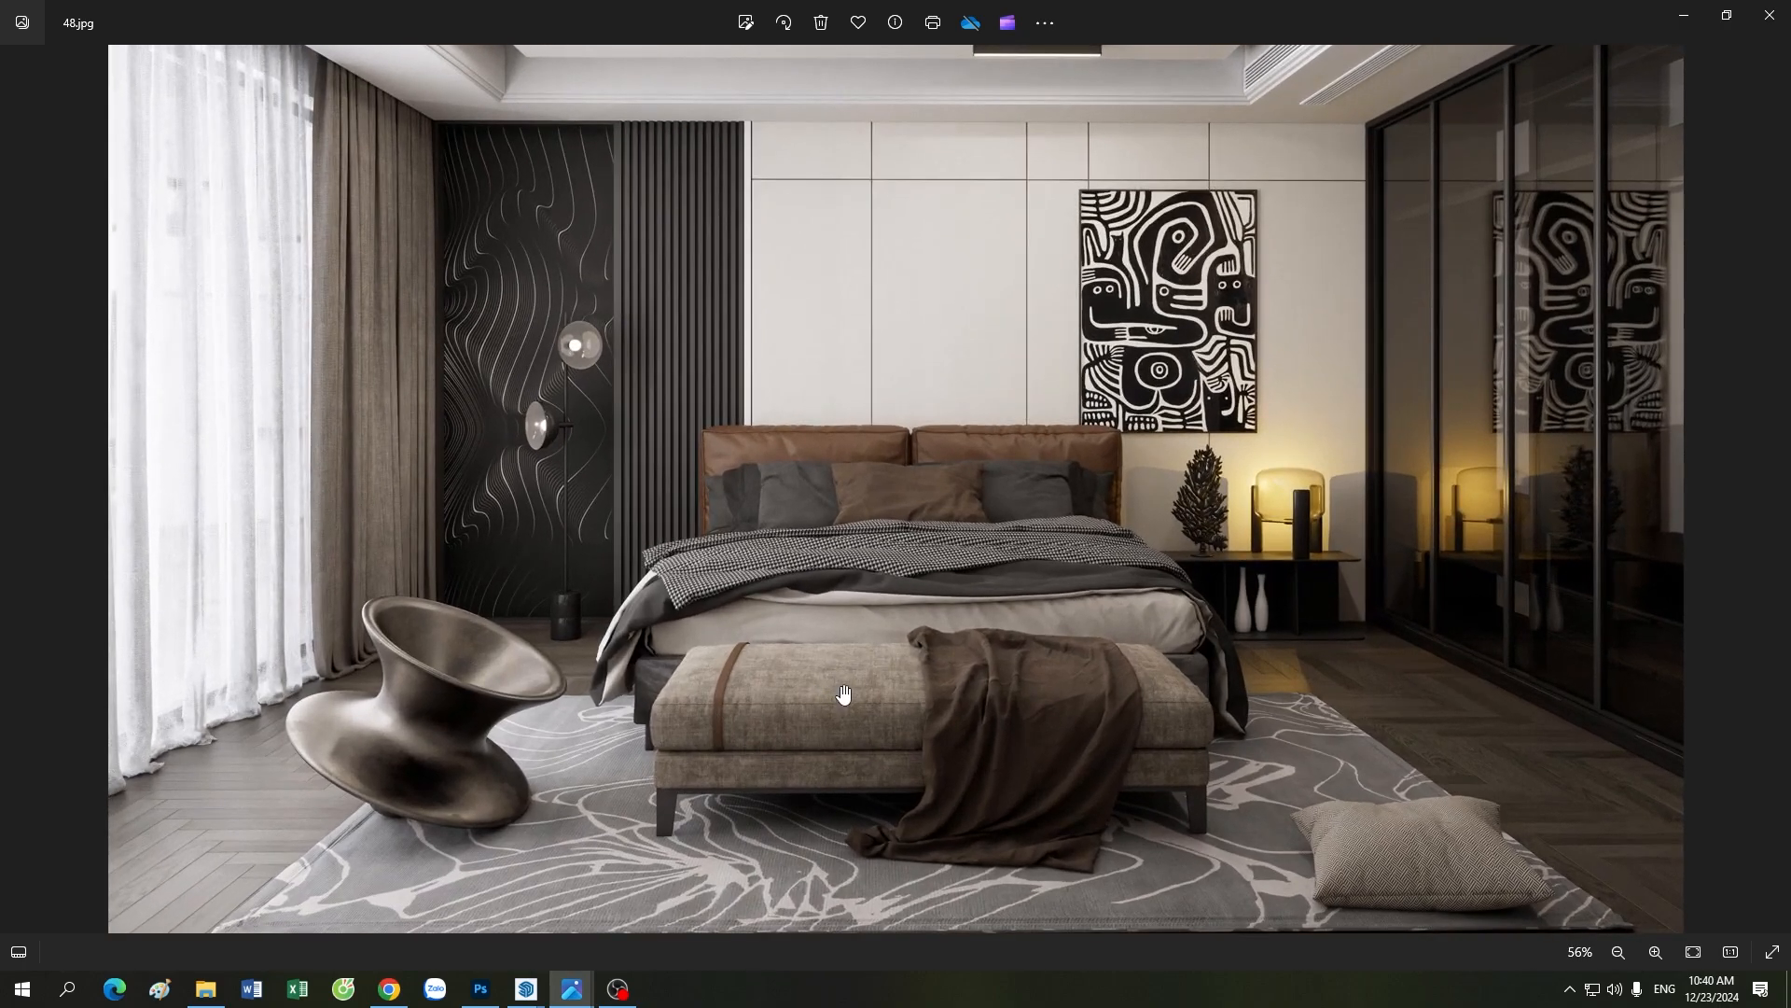
scroll(841, 687, down, 1)
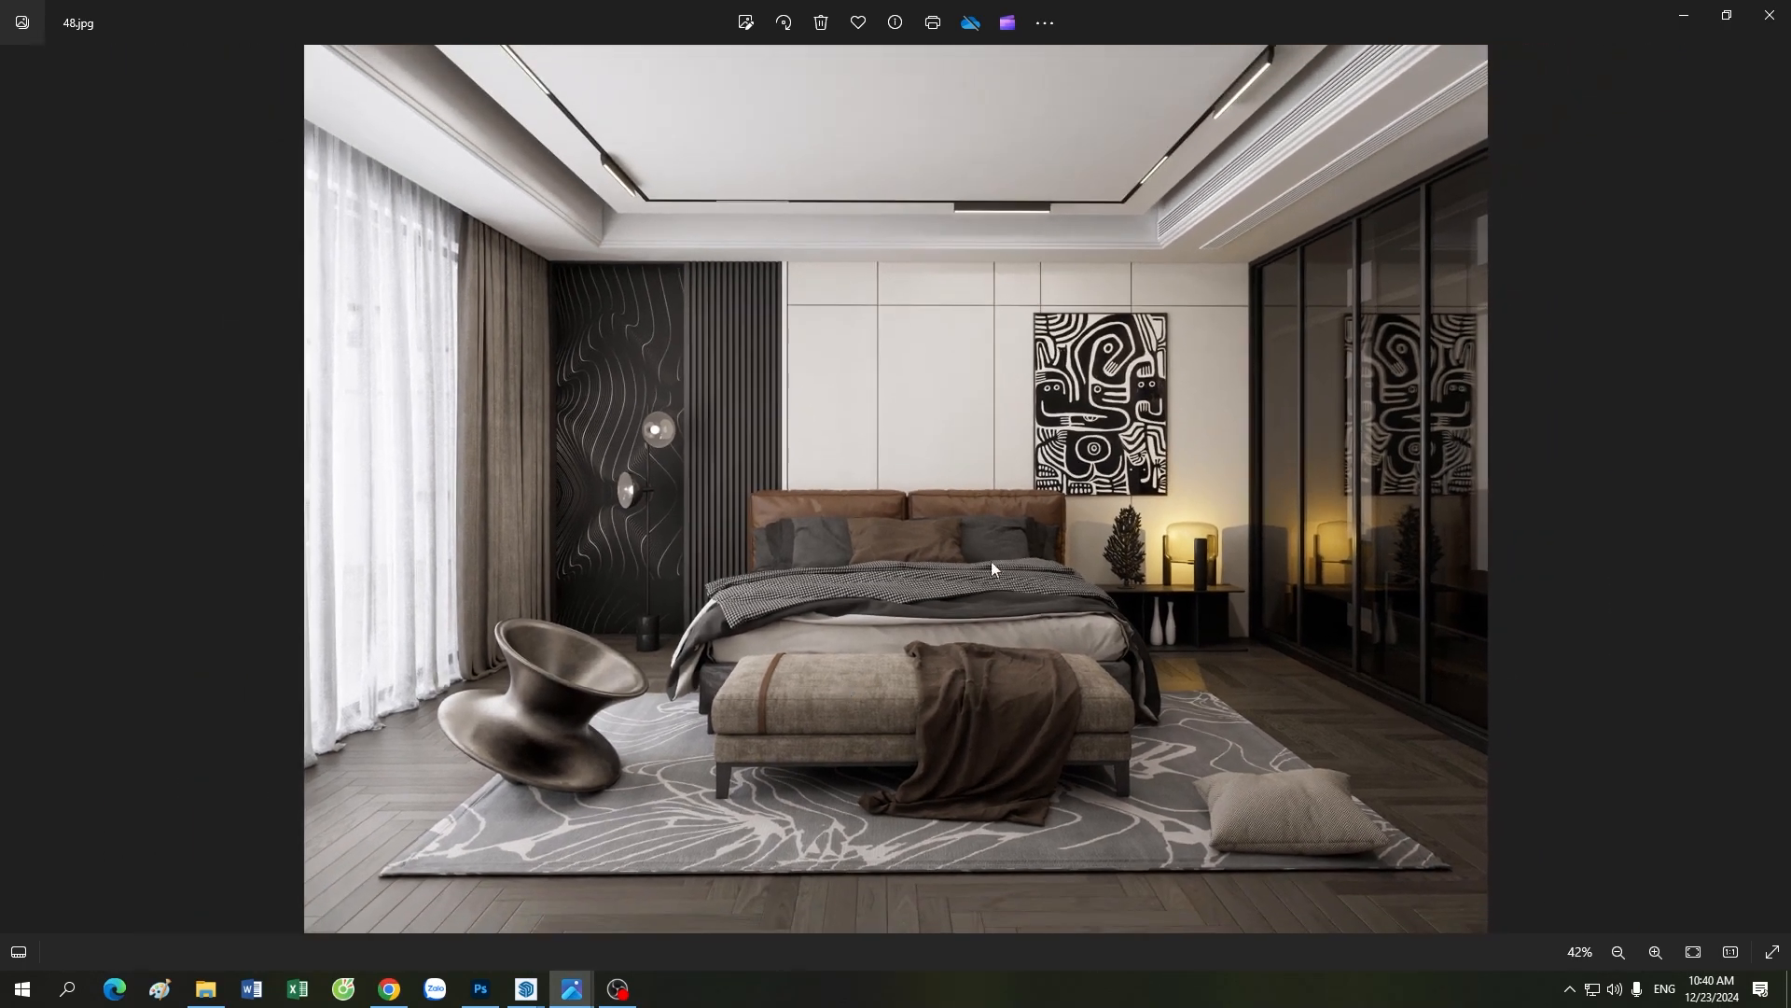
scroll(952, 777, up, 1)
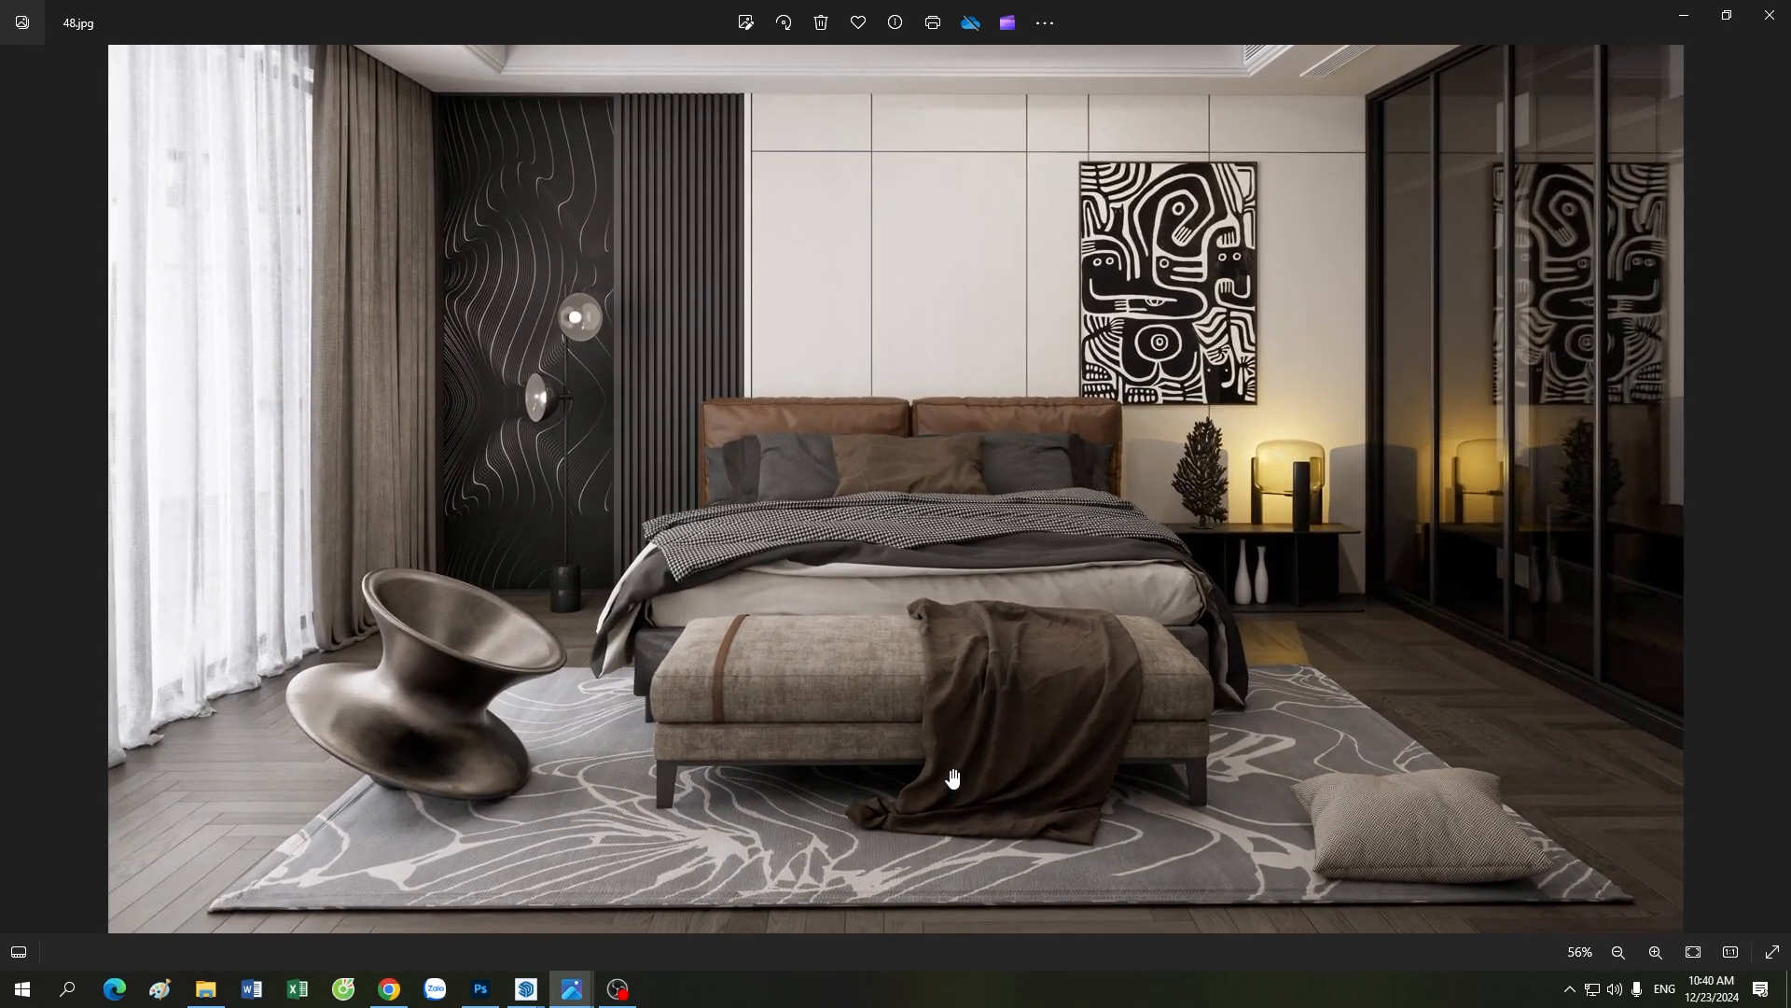
scroll(951, 777, down, 1)
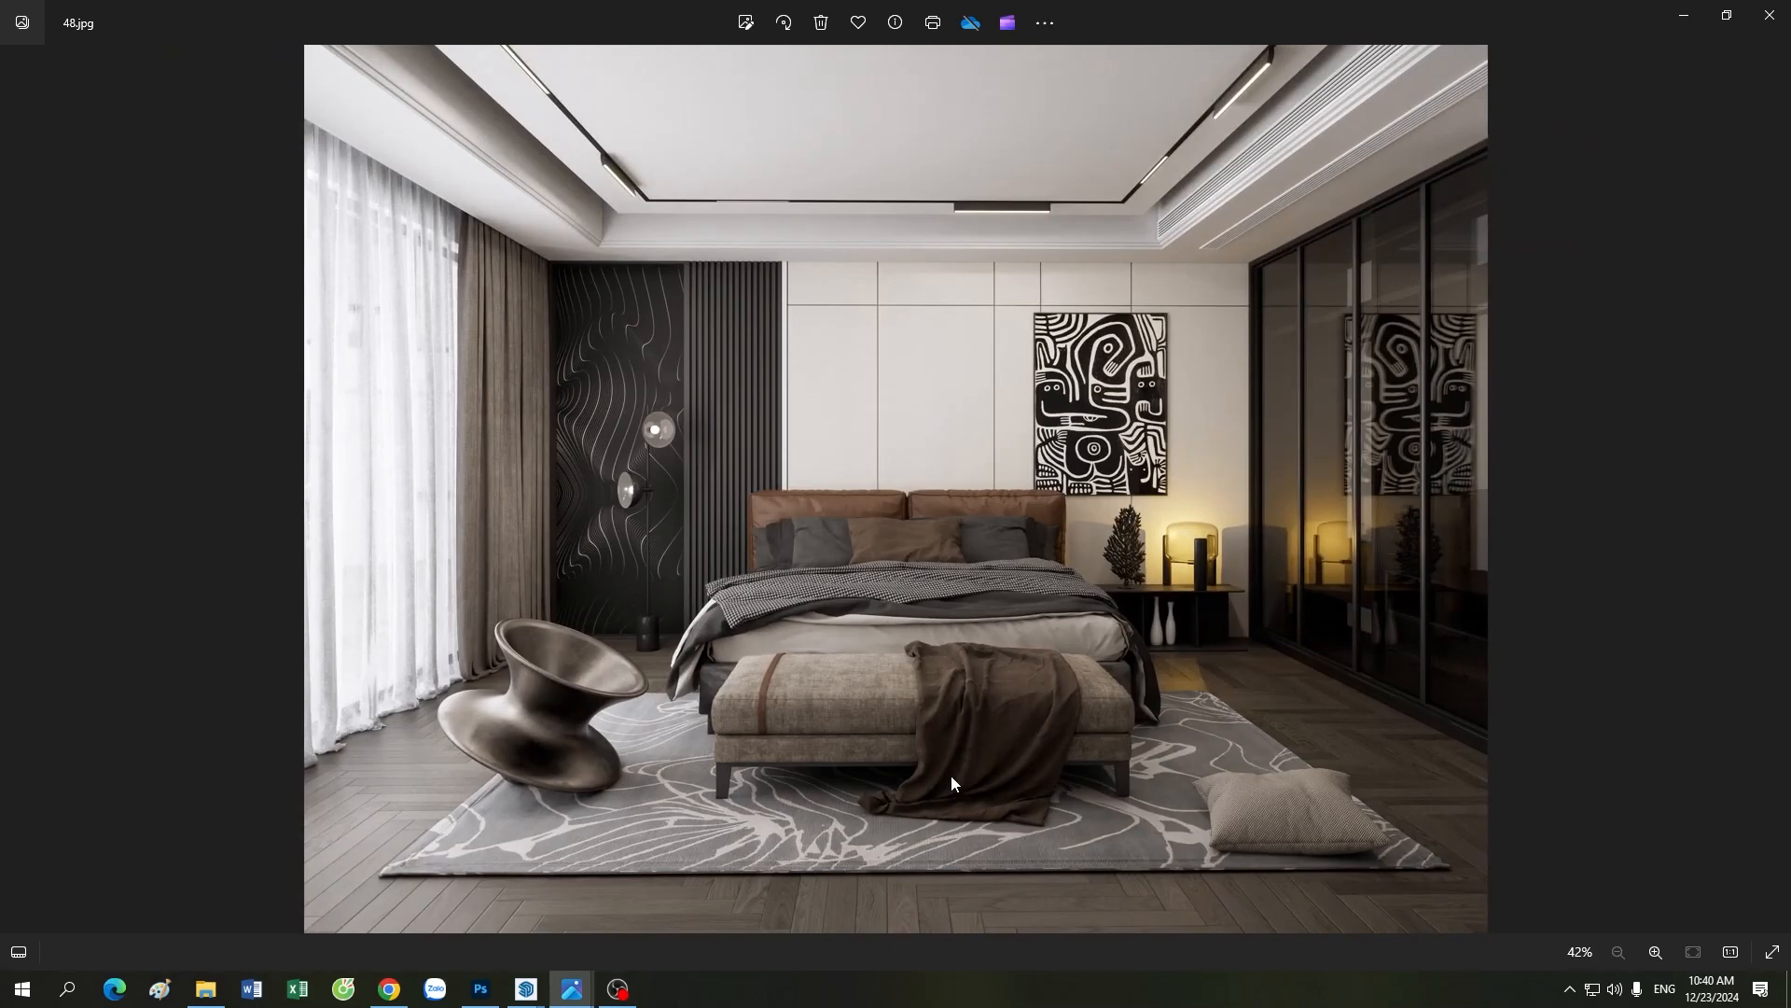
scroll(888, 552, up, 2)
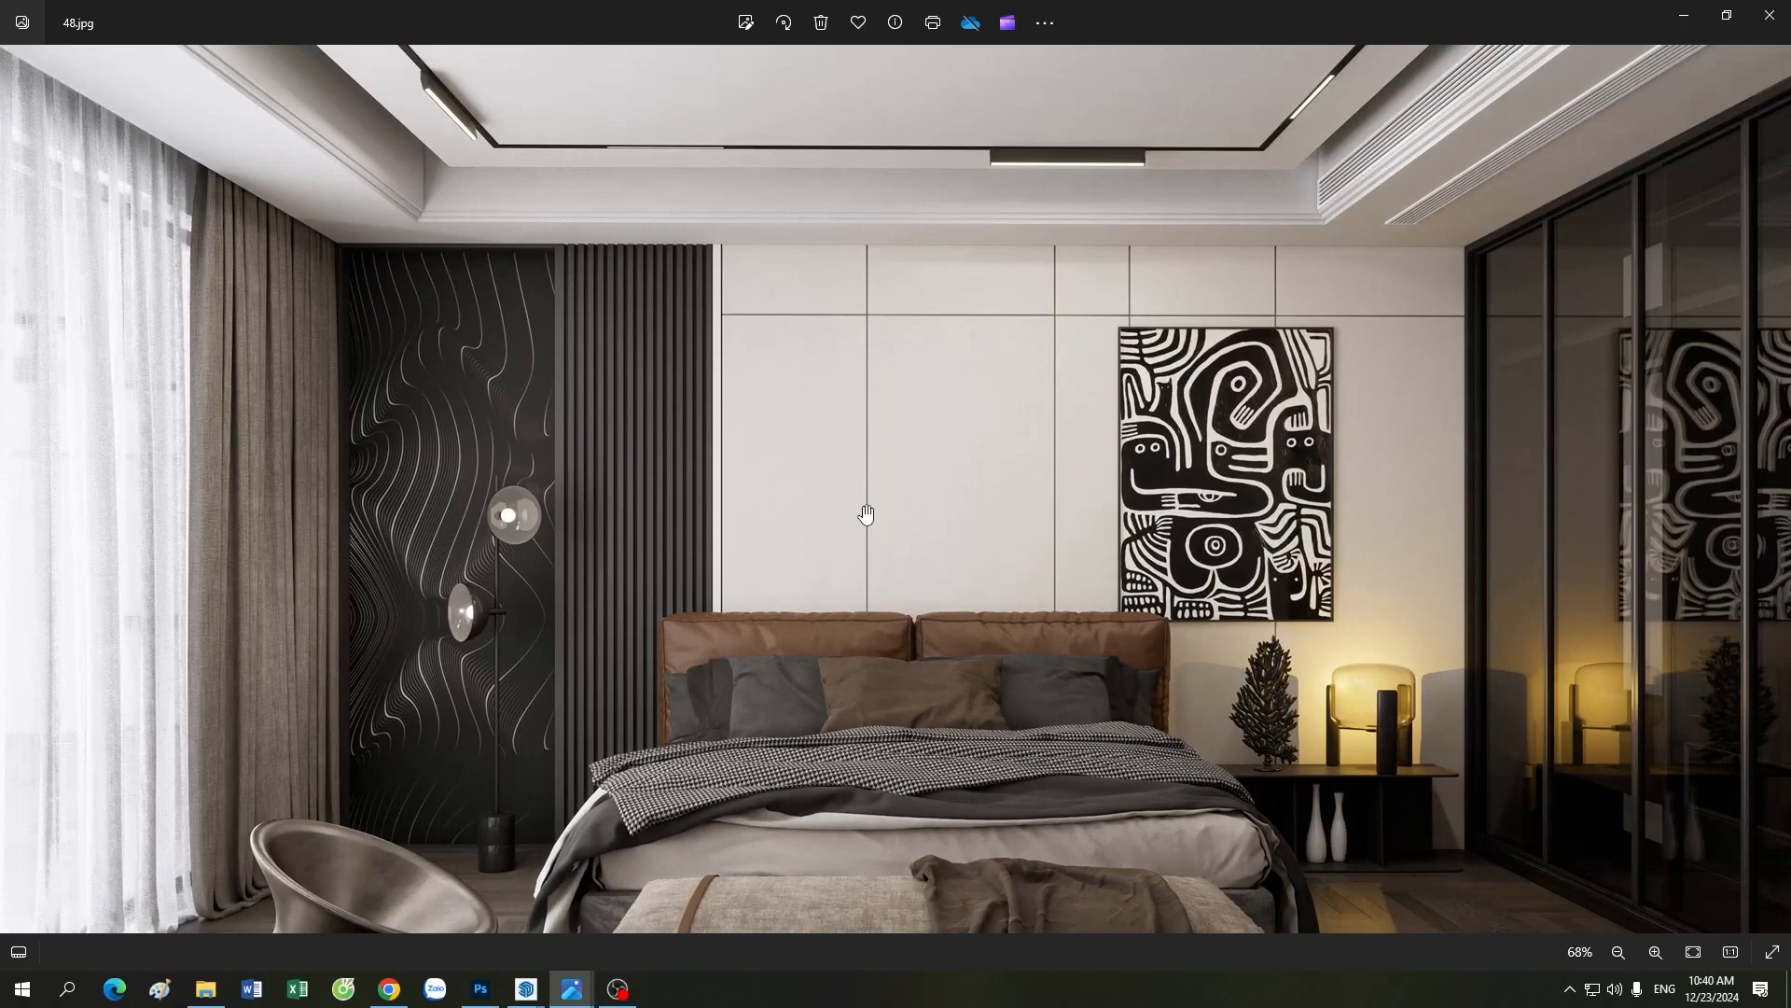
scroll(865, 513, down, 2)
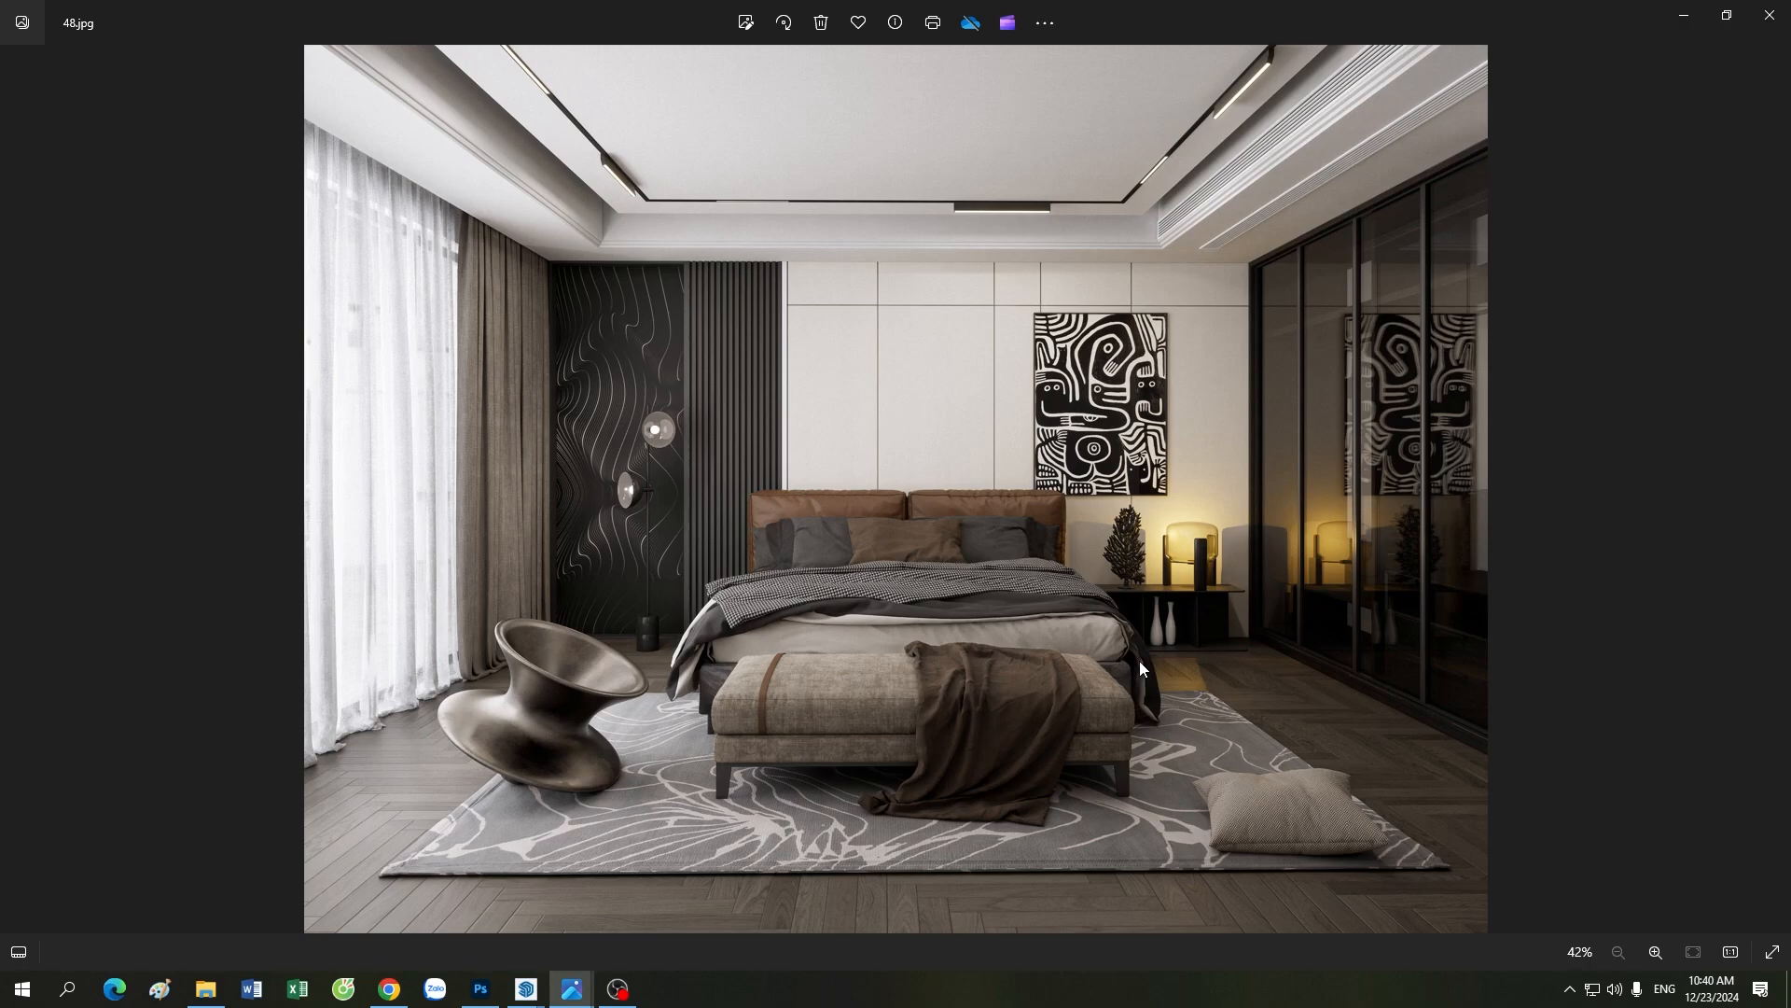
scroll(1139, 660, up, 3)
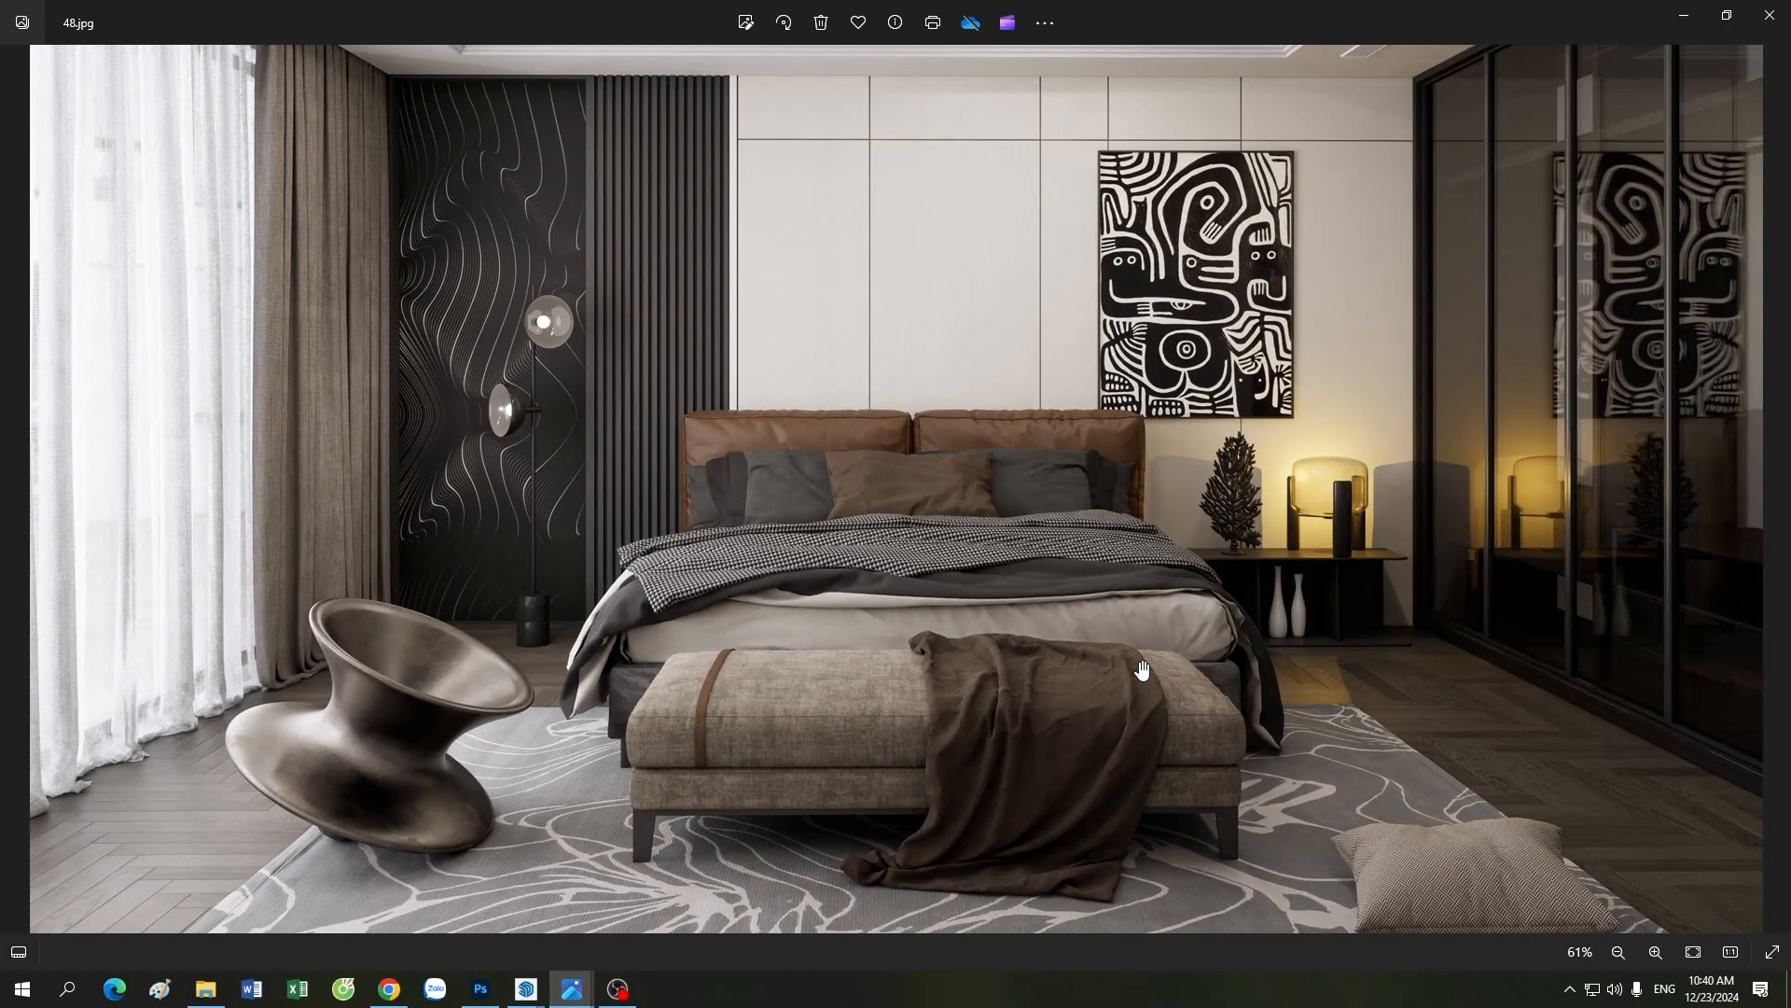
scroll(1141, 669, down, 3)
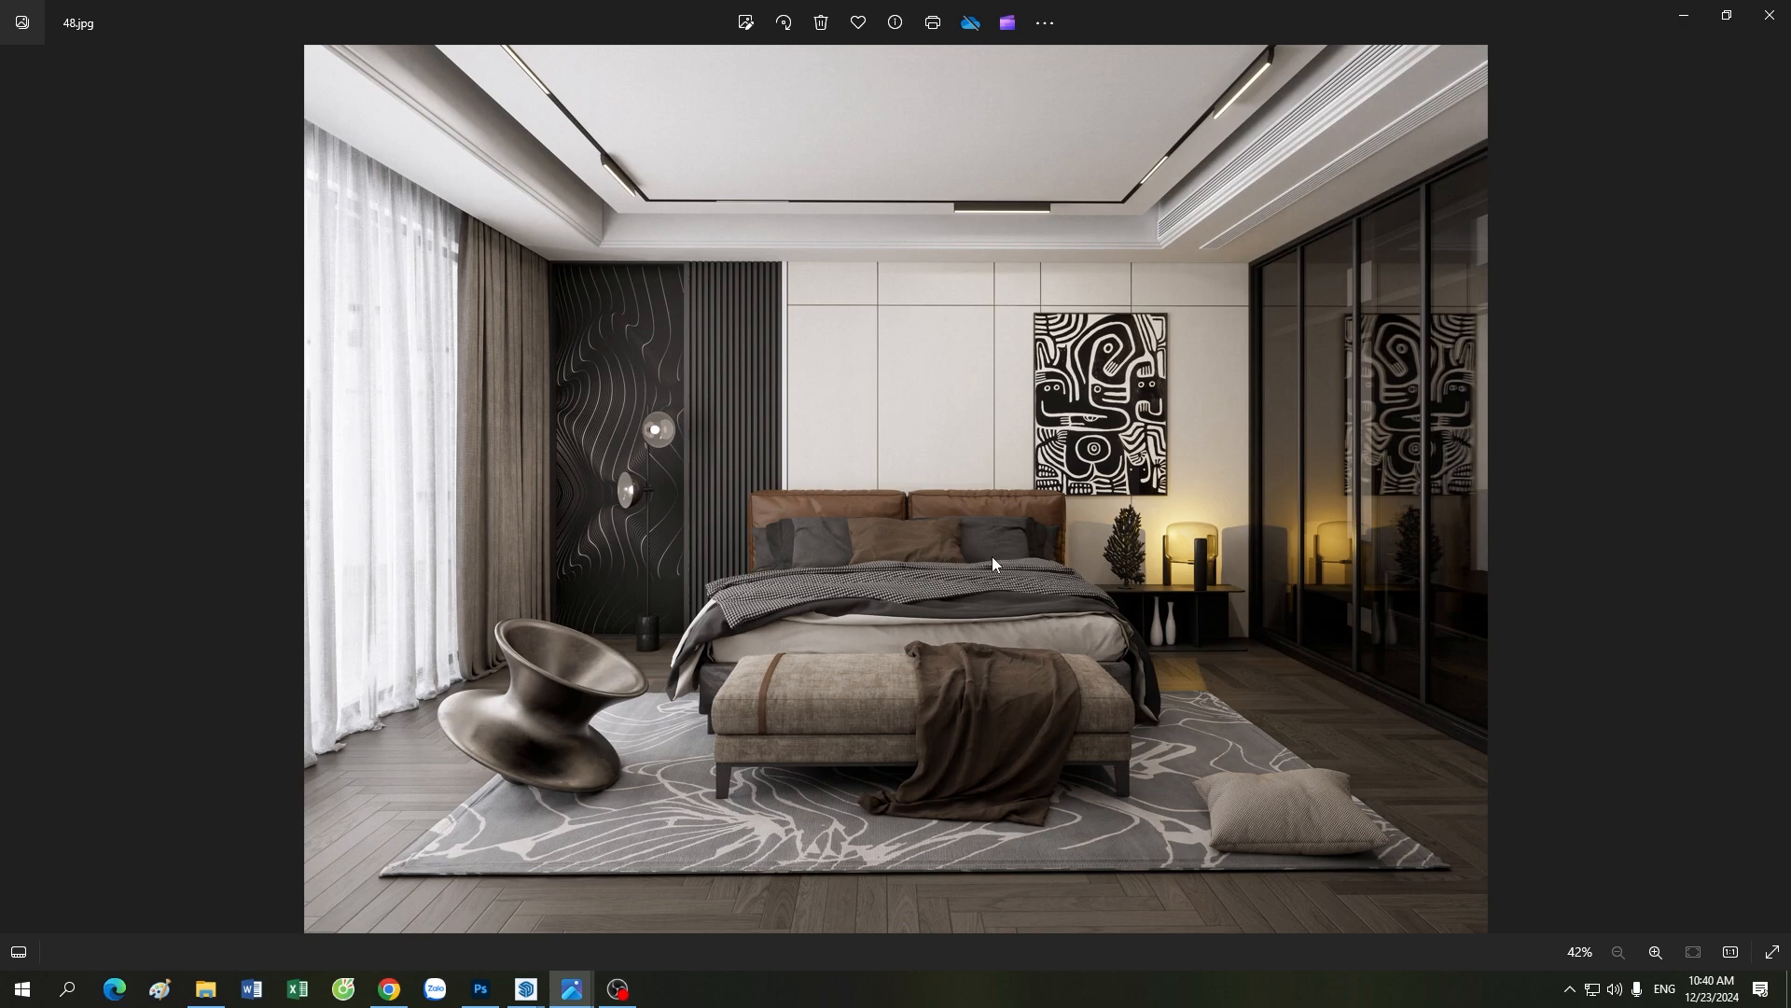
scroll(533, 539, up, 2)
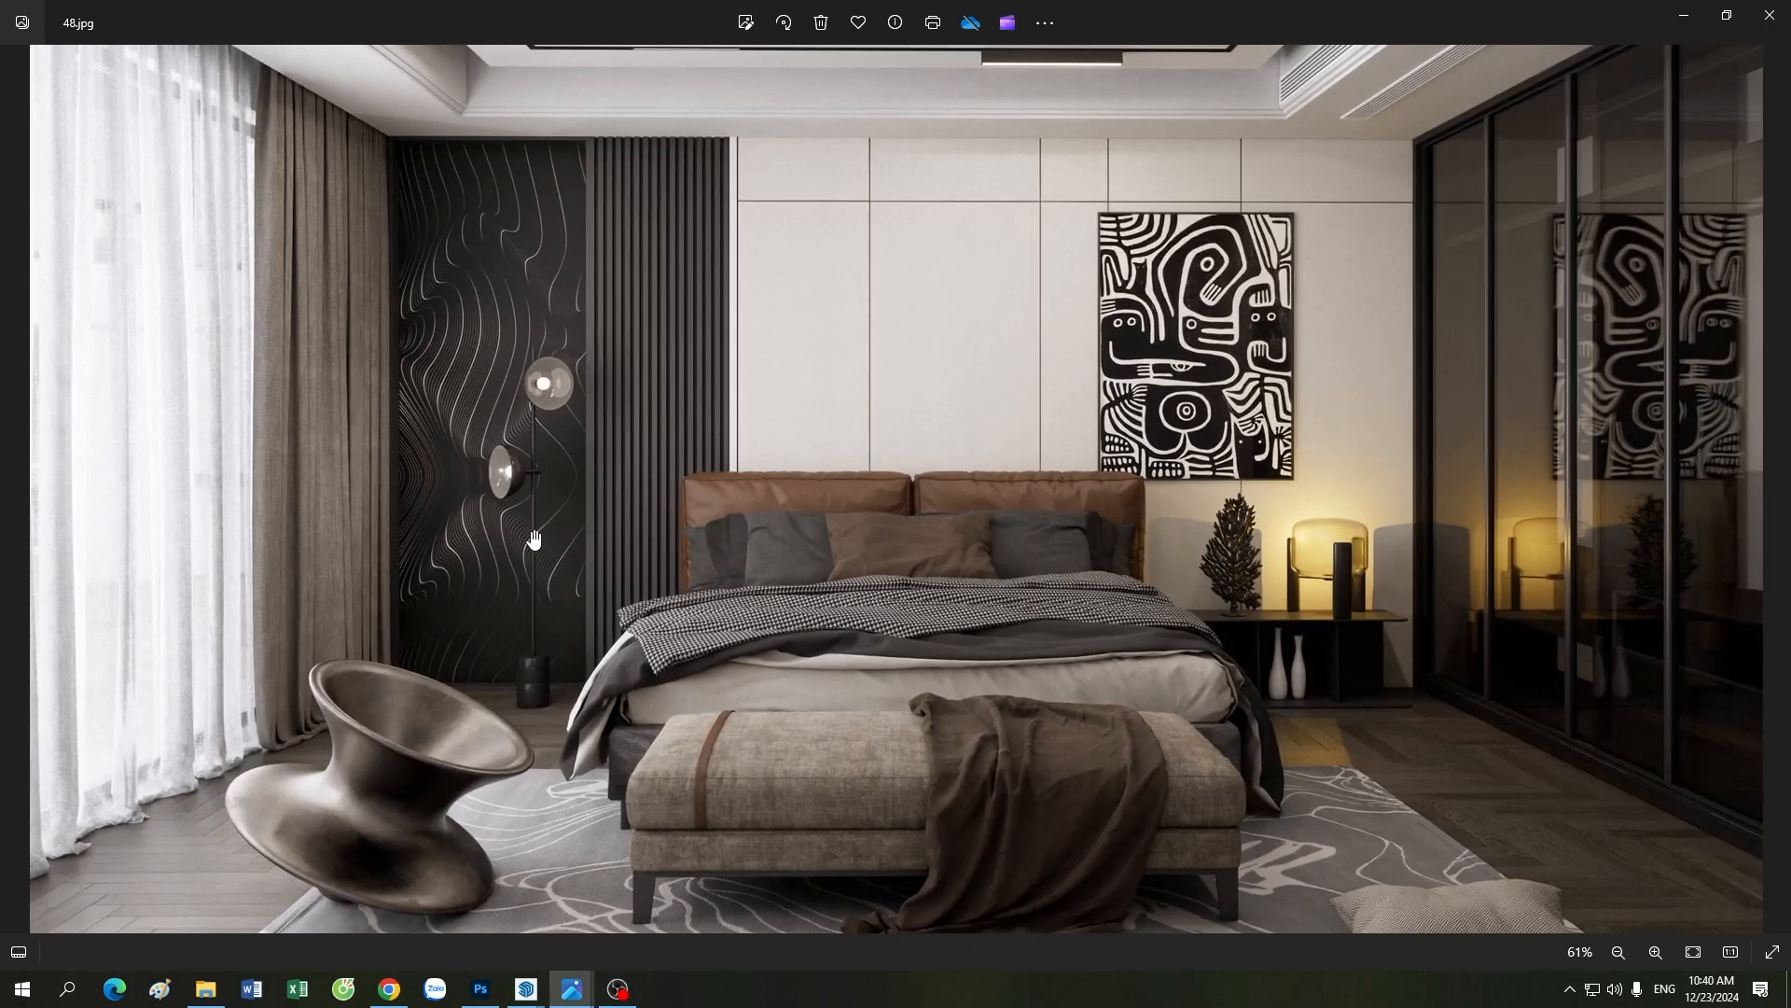
scroll(533, 539, down, 2)
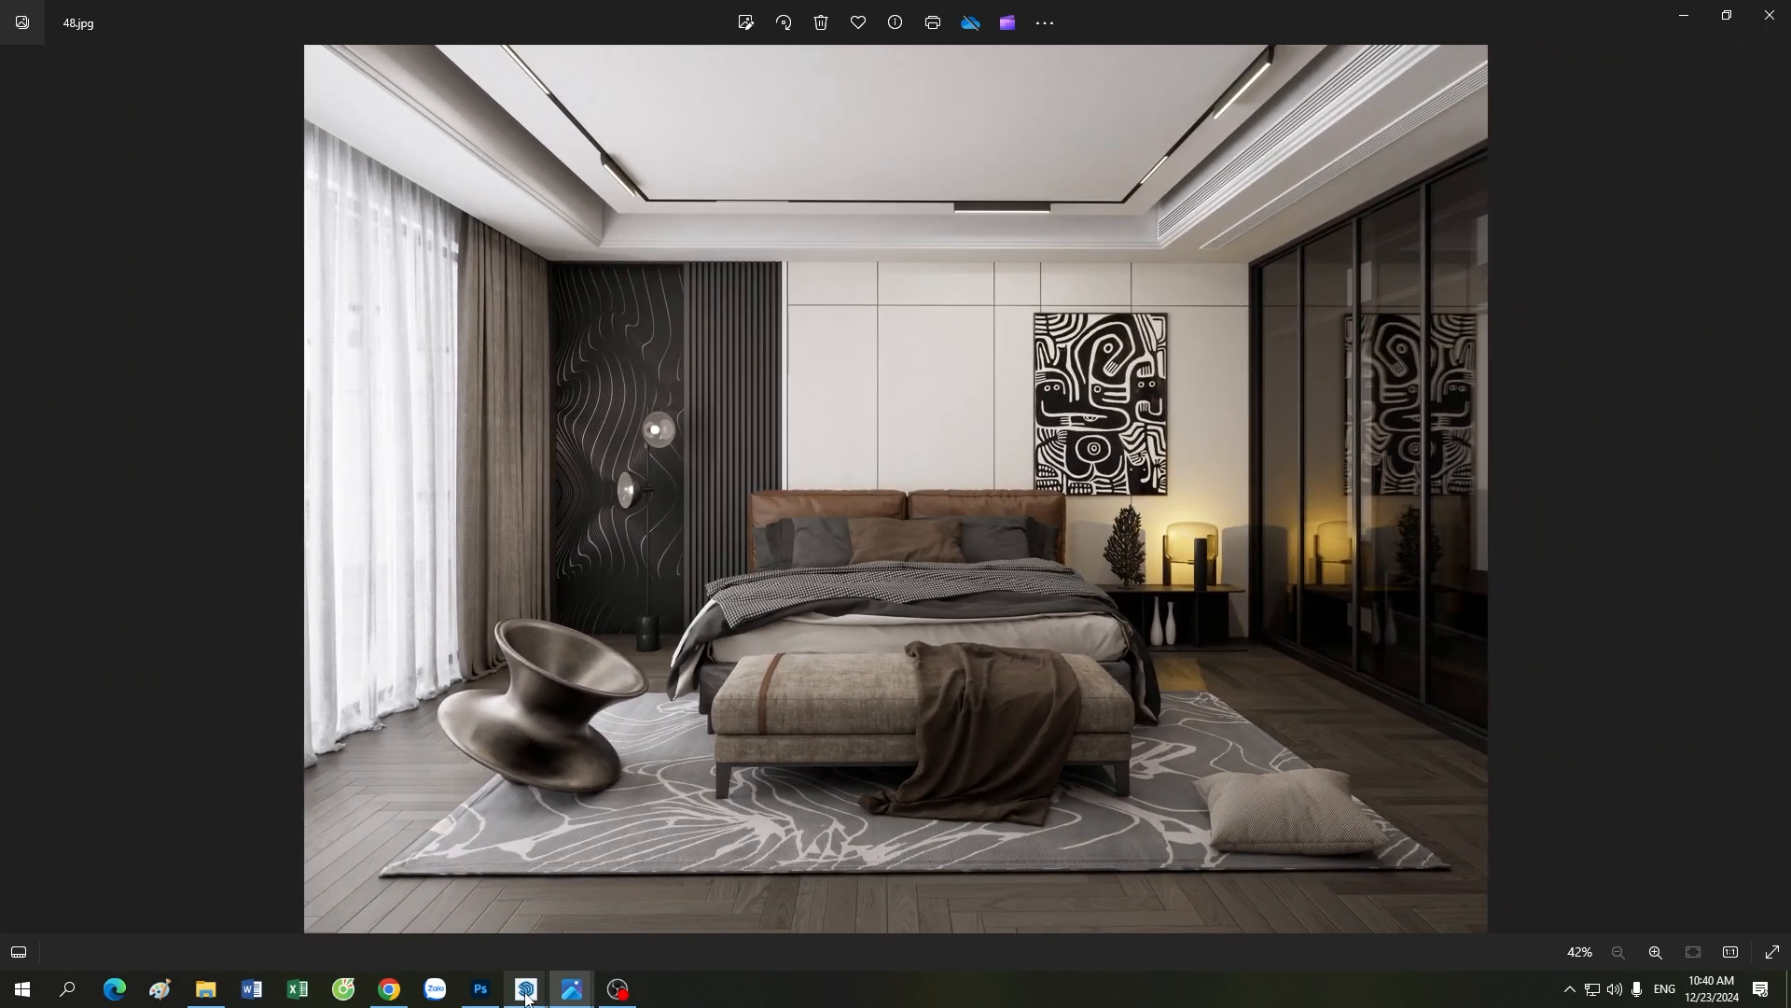
Step: Switch to SketchUp and Enscape, put the Visual Settings away, and view the panorama preview Dancing Hall.jpg unobstructed in the image viewer
mouse_move(525, 996)
click(464, 912)
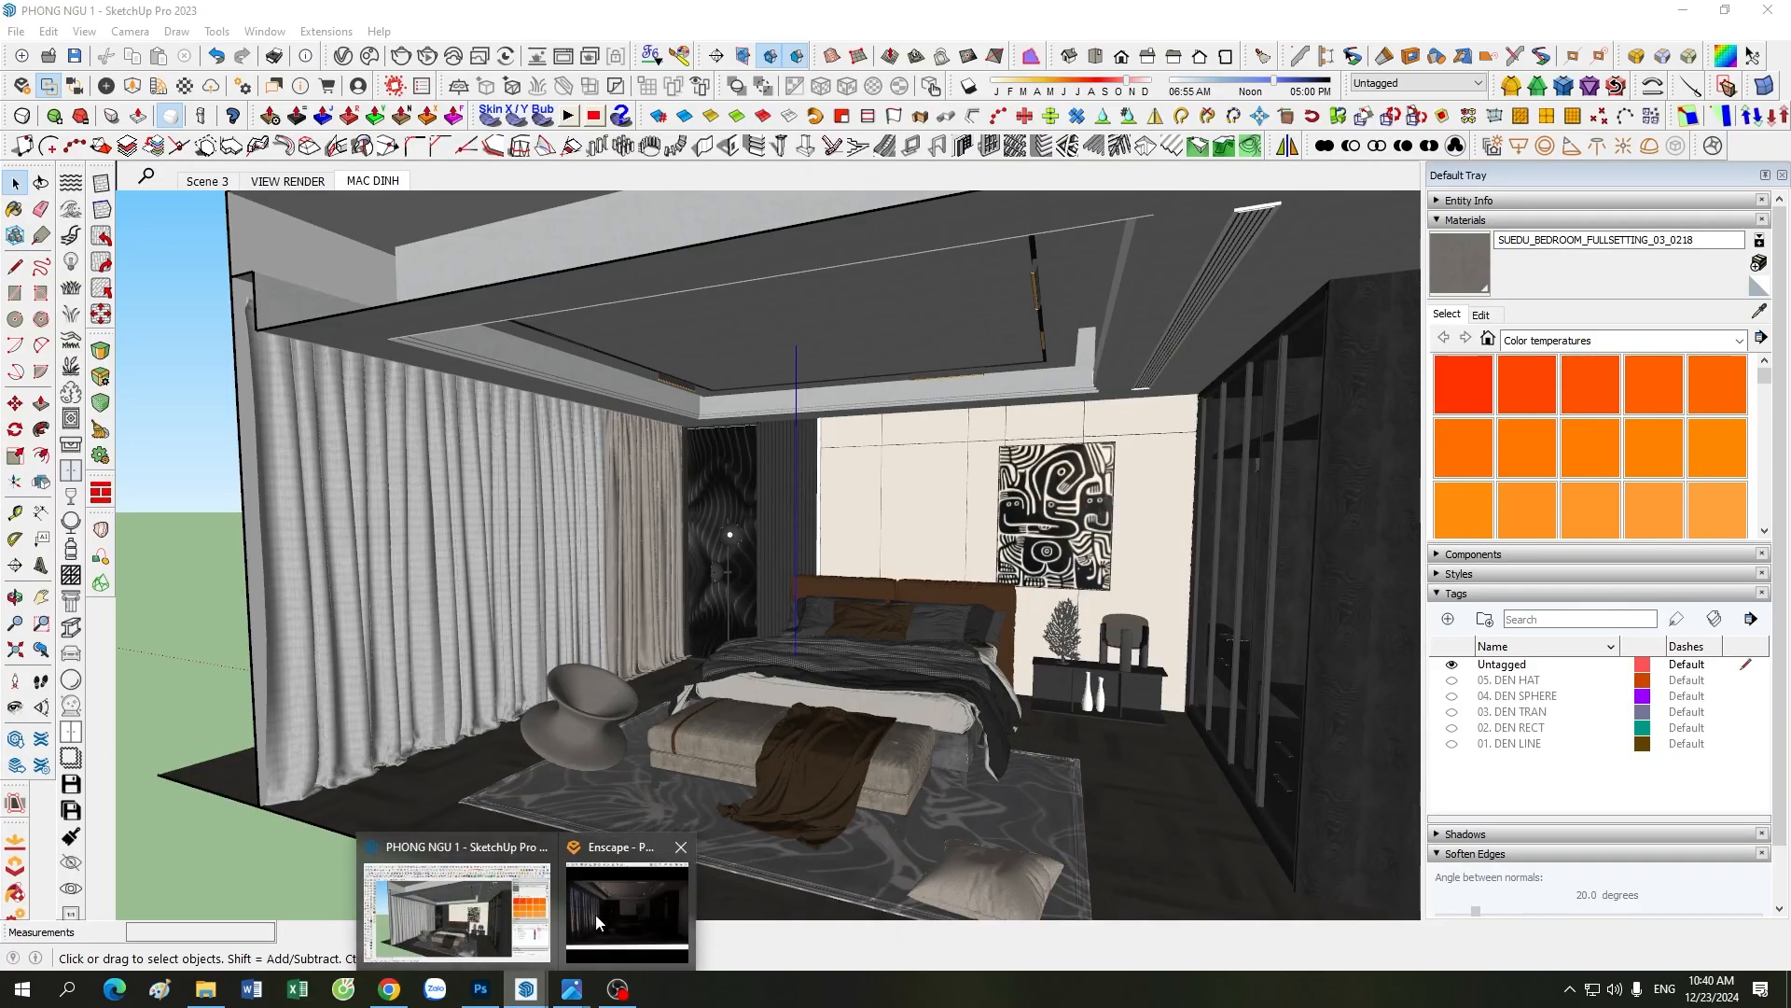
click(617, 921)
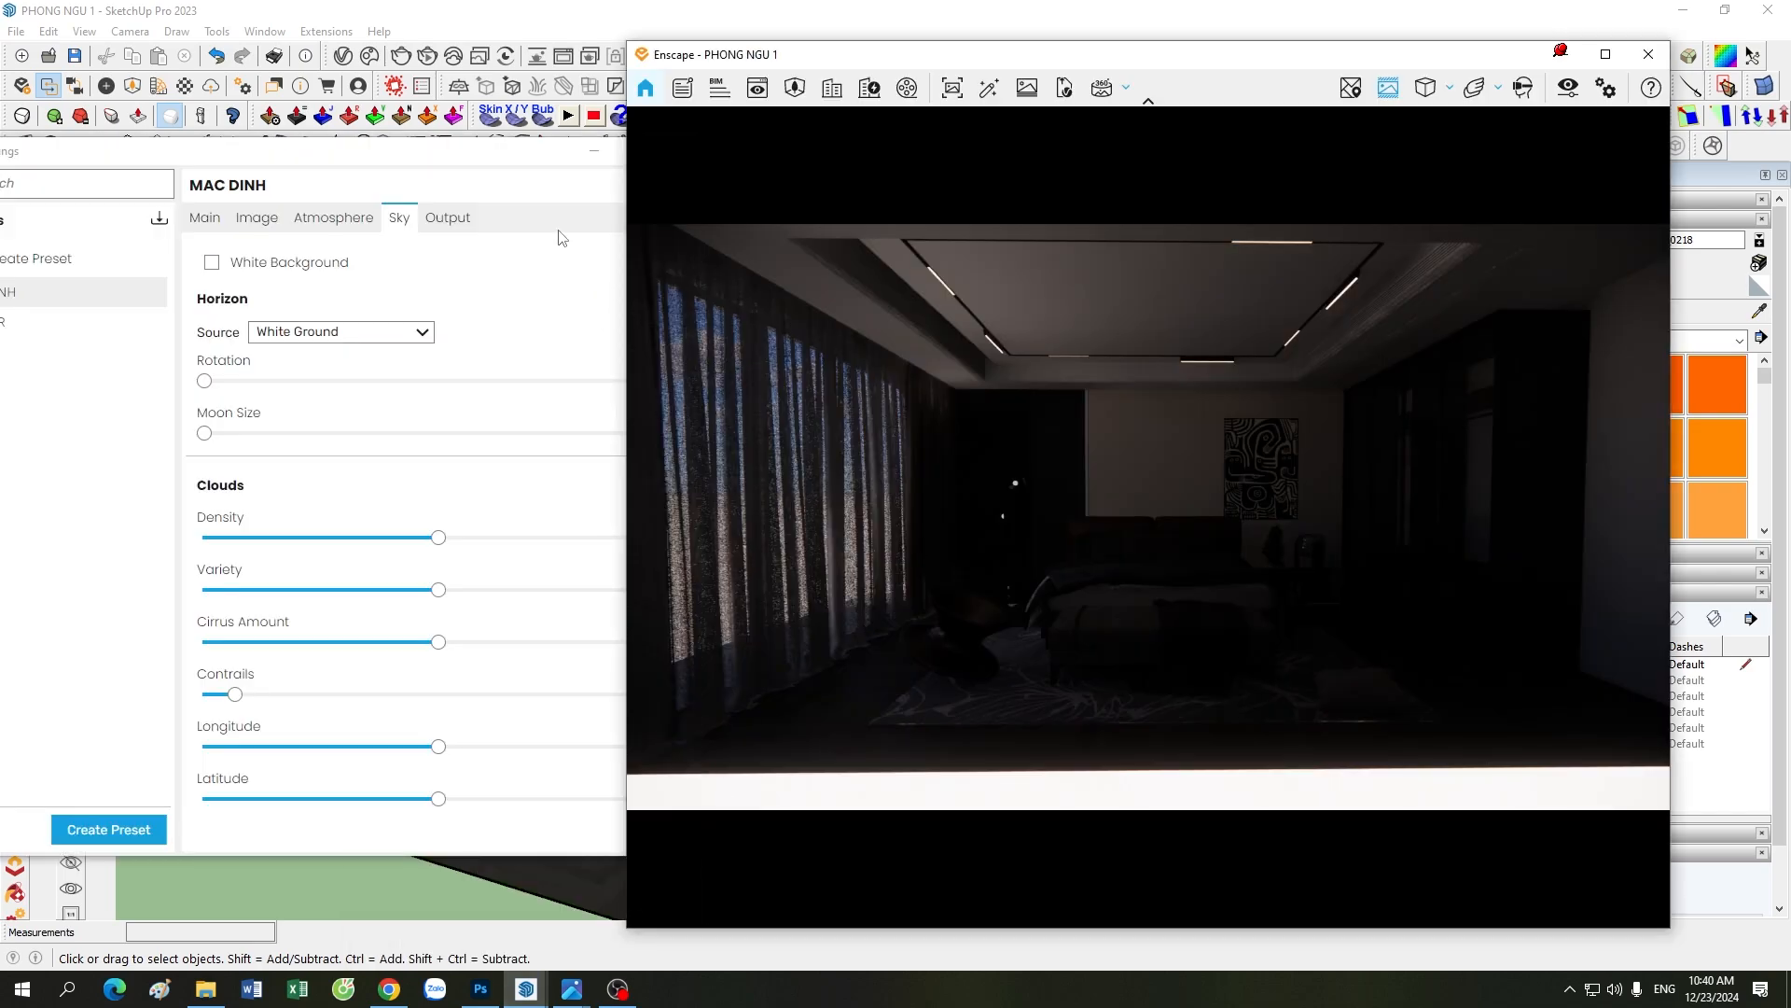
click(575, 160)
click(570, 999)
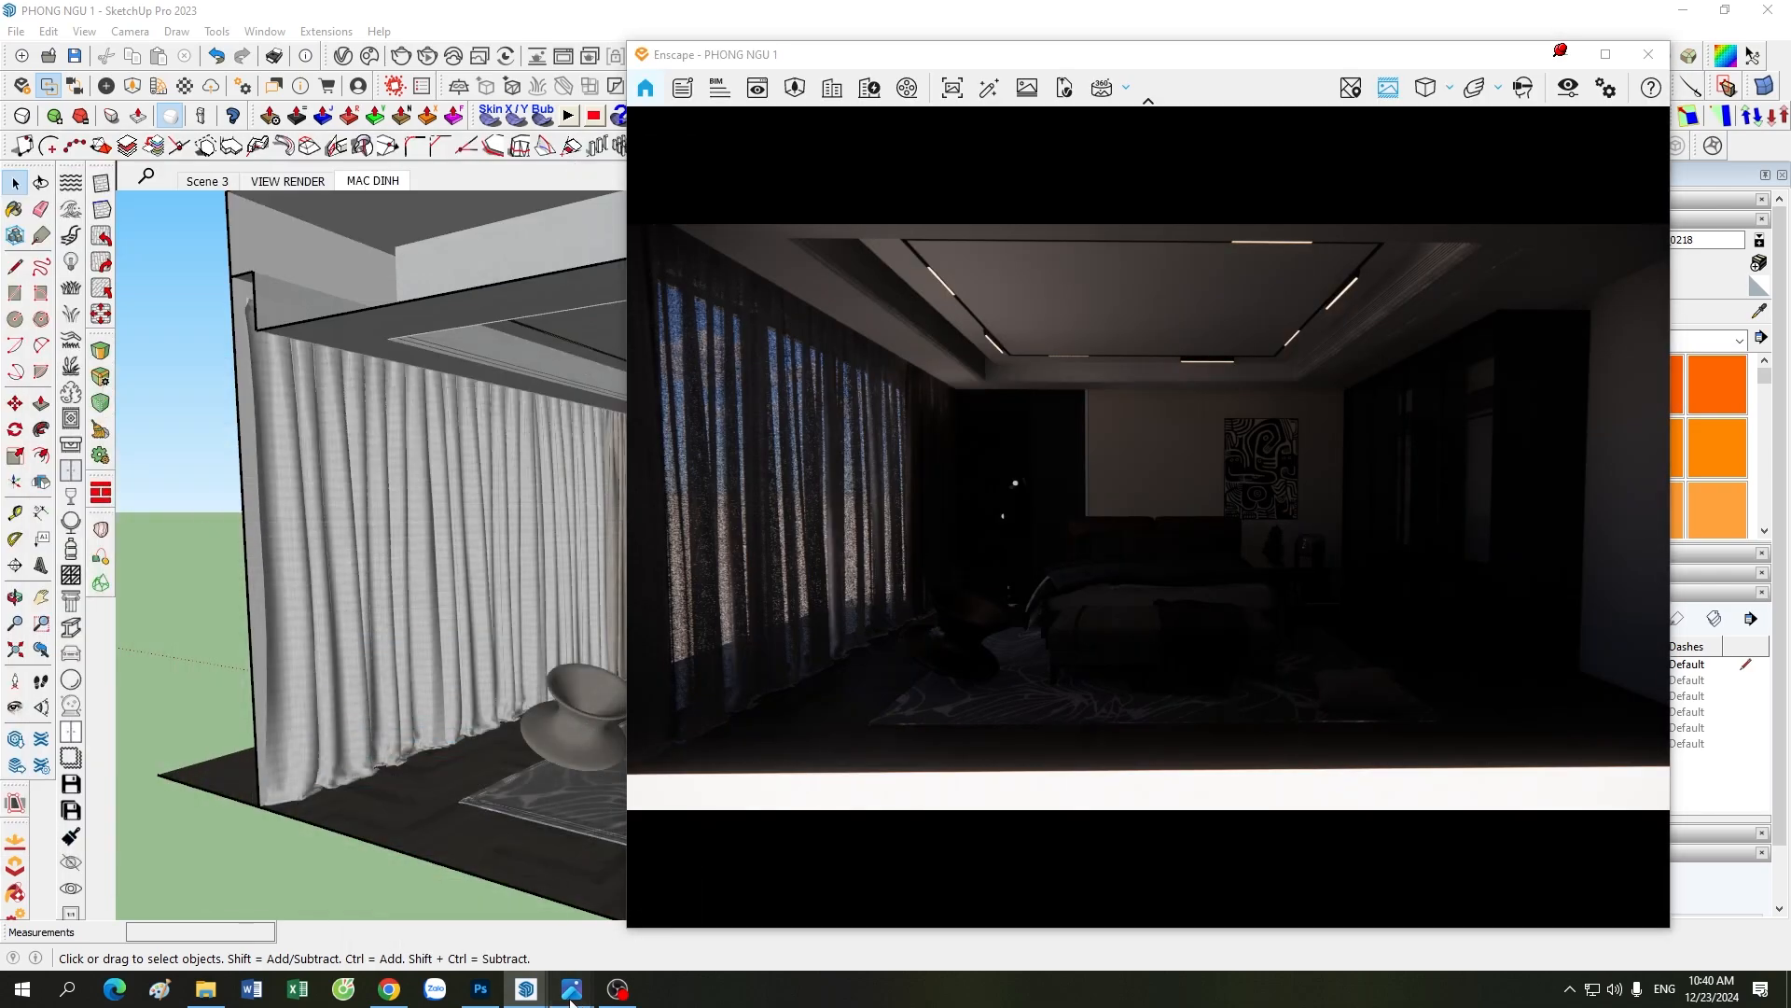
click(677, 877)
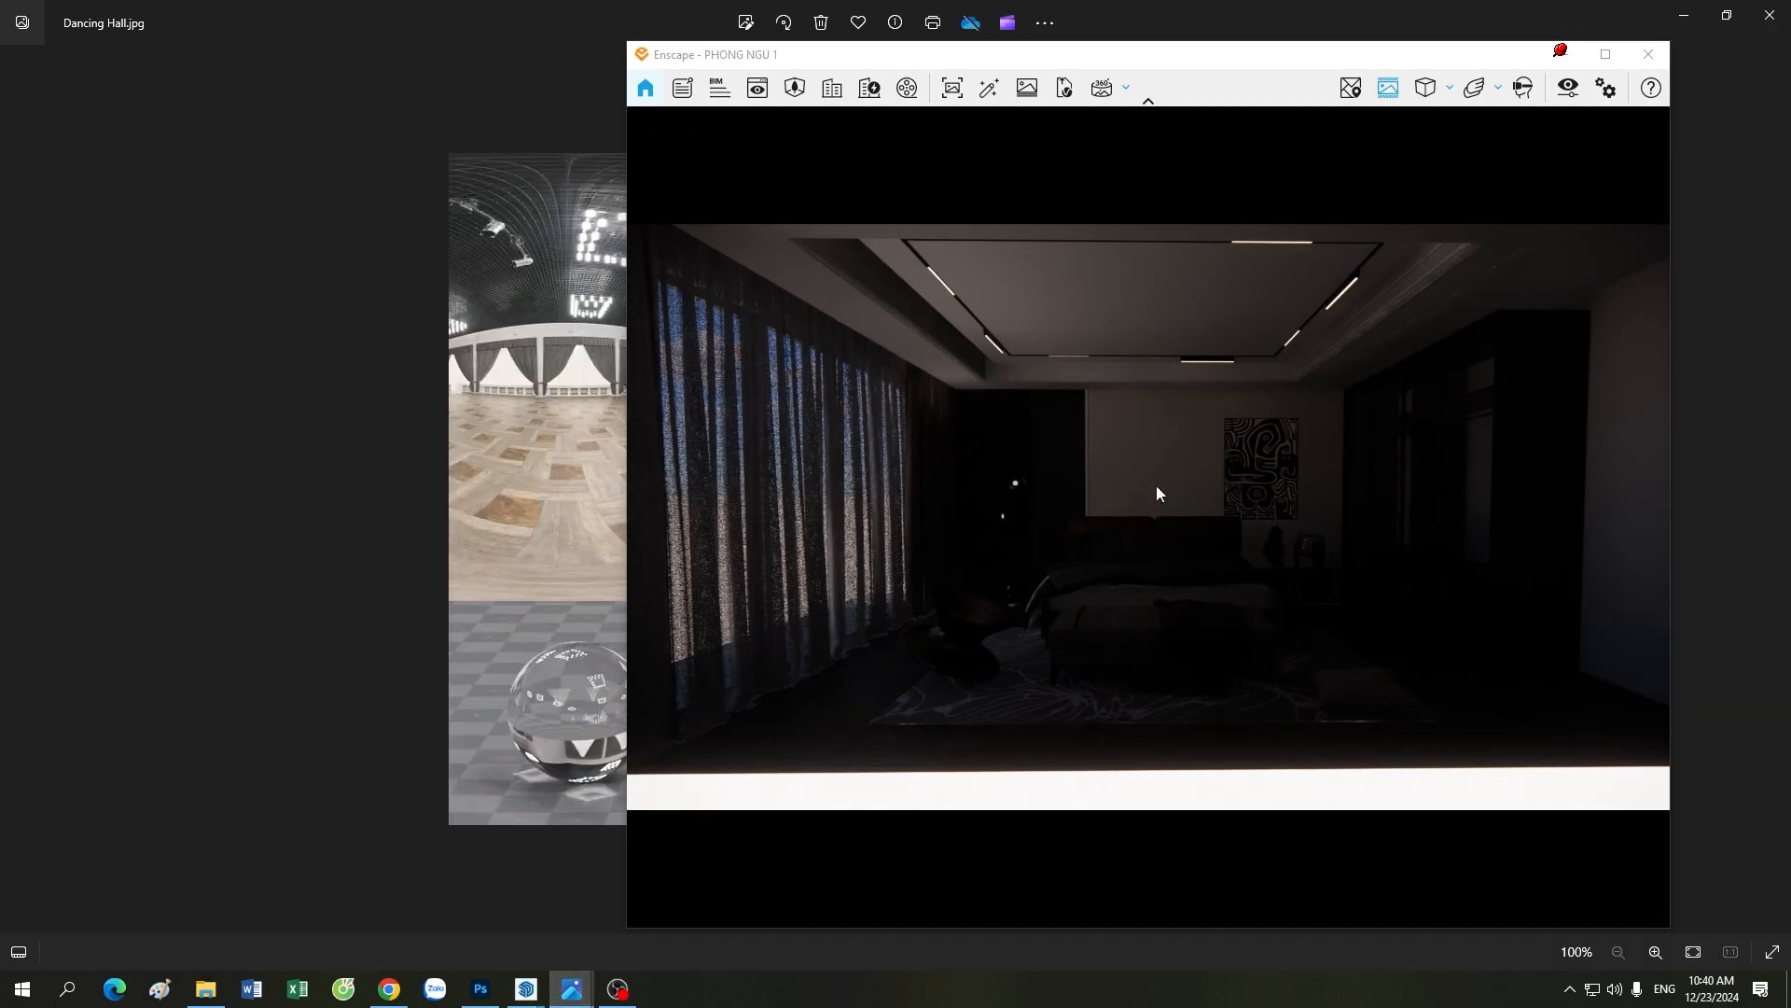
click(1562, 54)
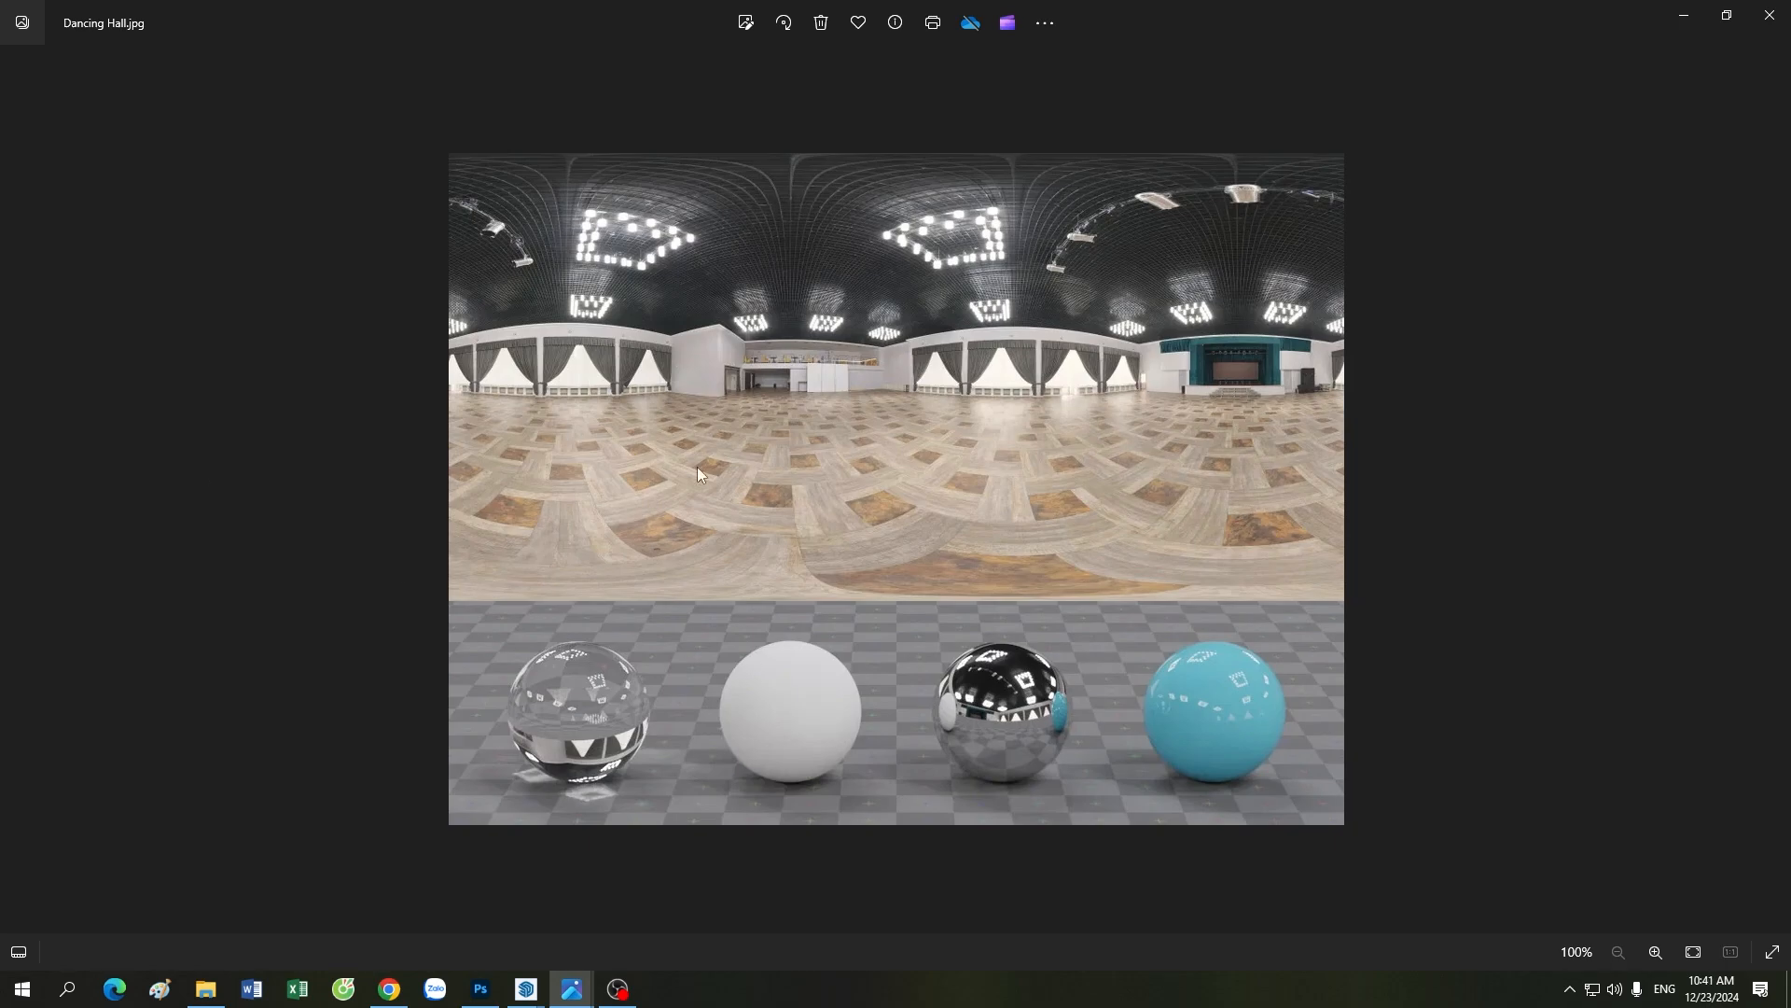
Step: Switch back to SketchUp and Enscape, and place the render window beside the Visual Settings so the Sky options are fully accessible
click(527, 988)
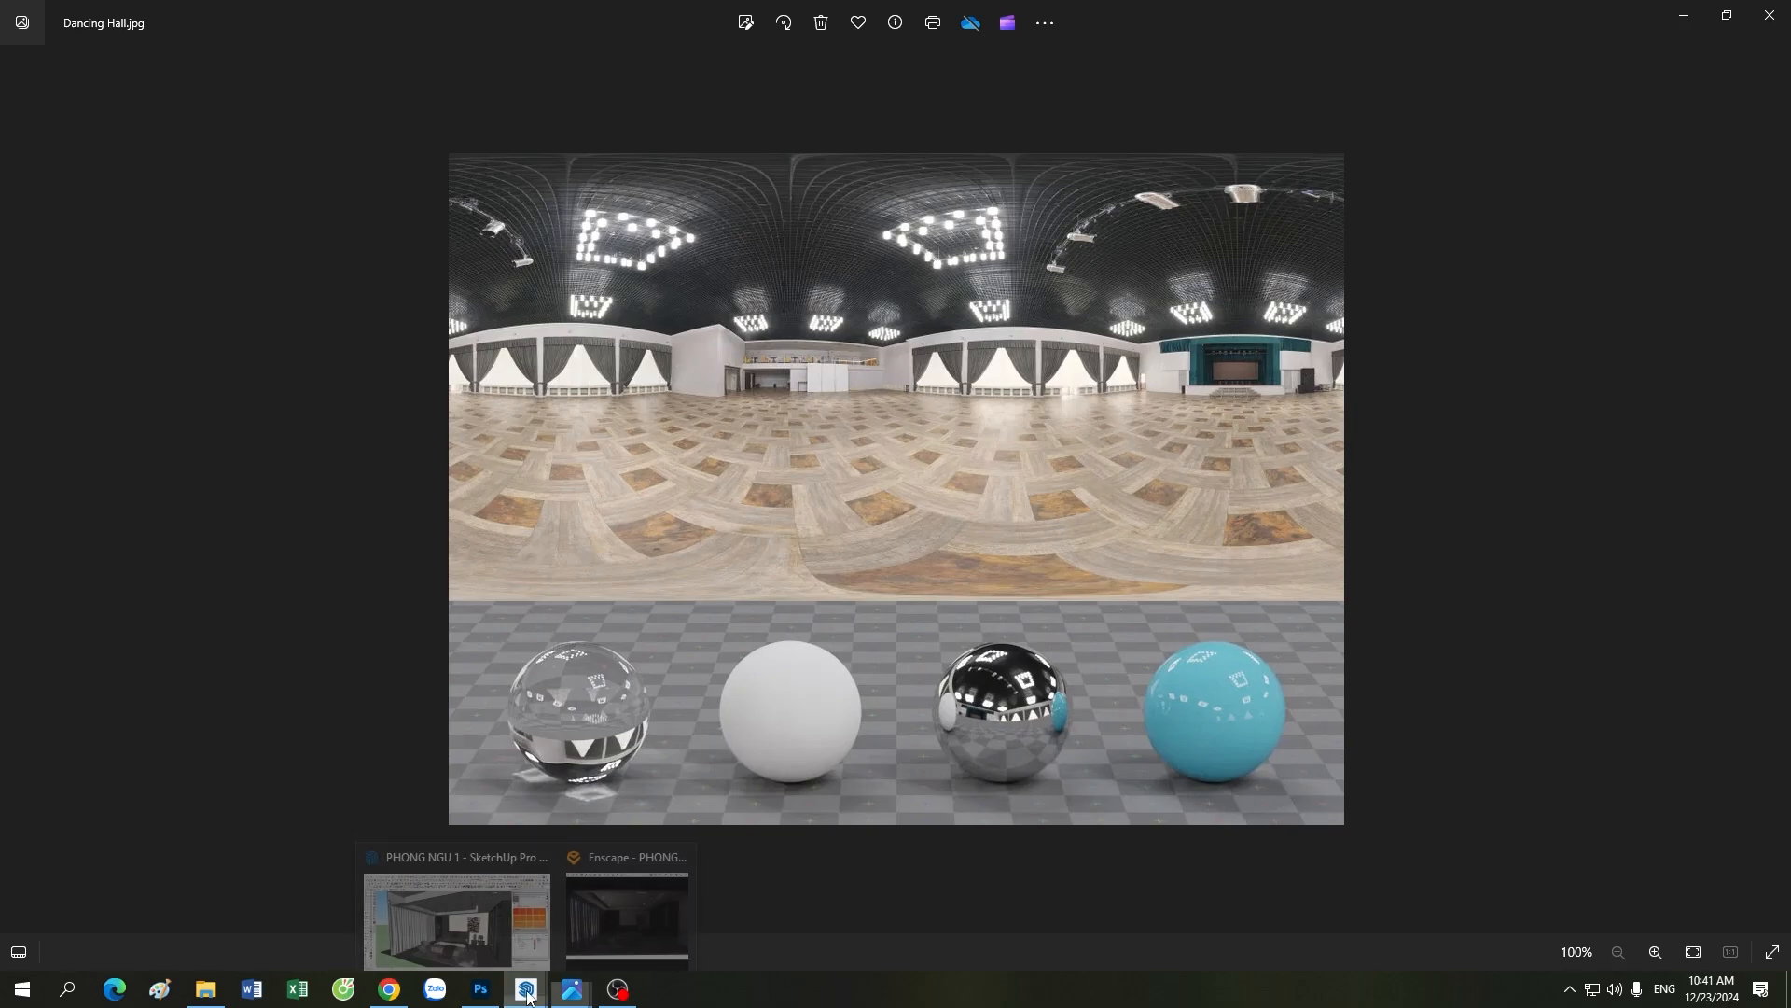
click(606, 910)
click(522, 993)
click(411, 919)
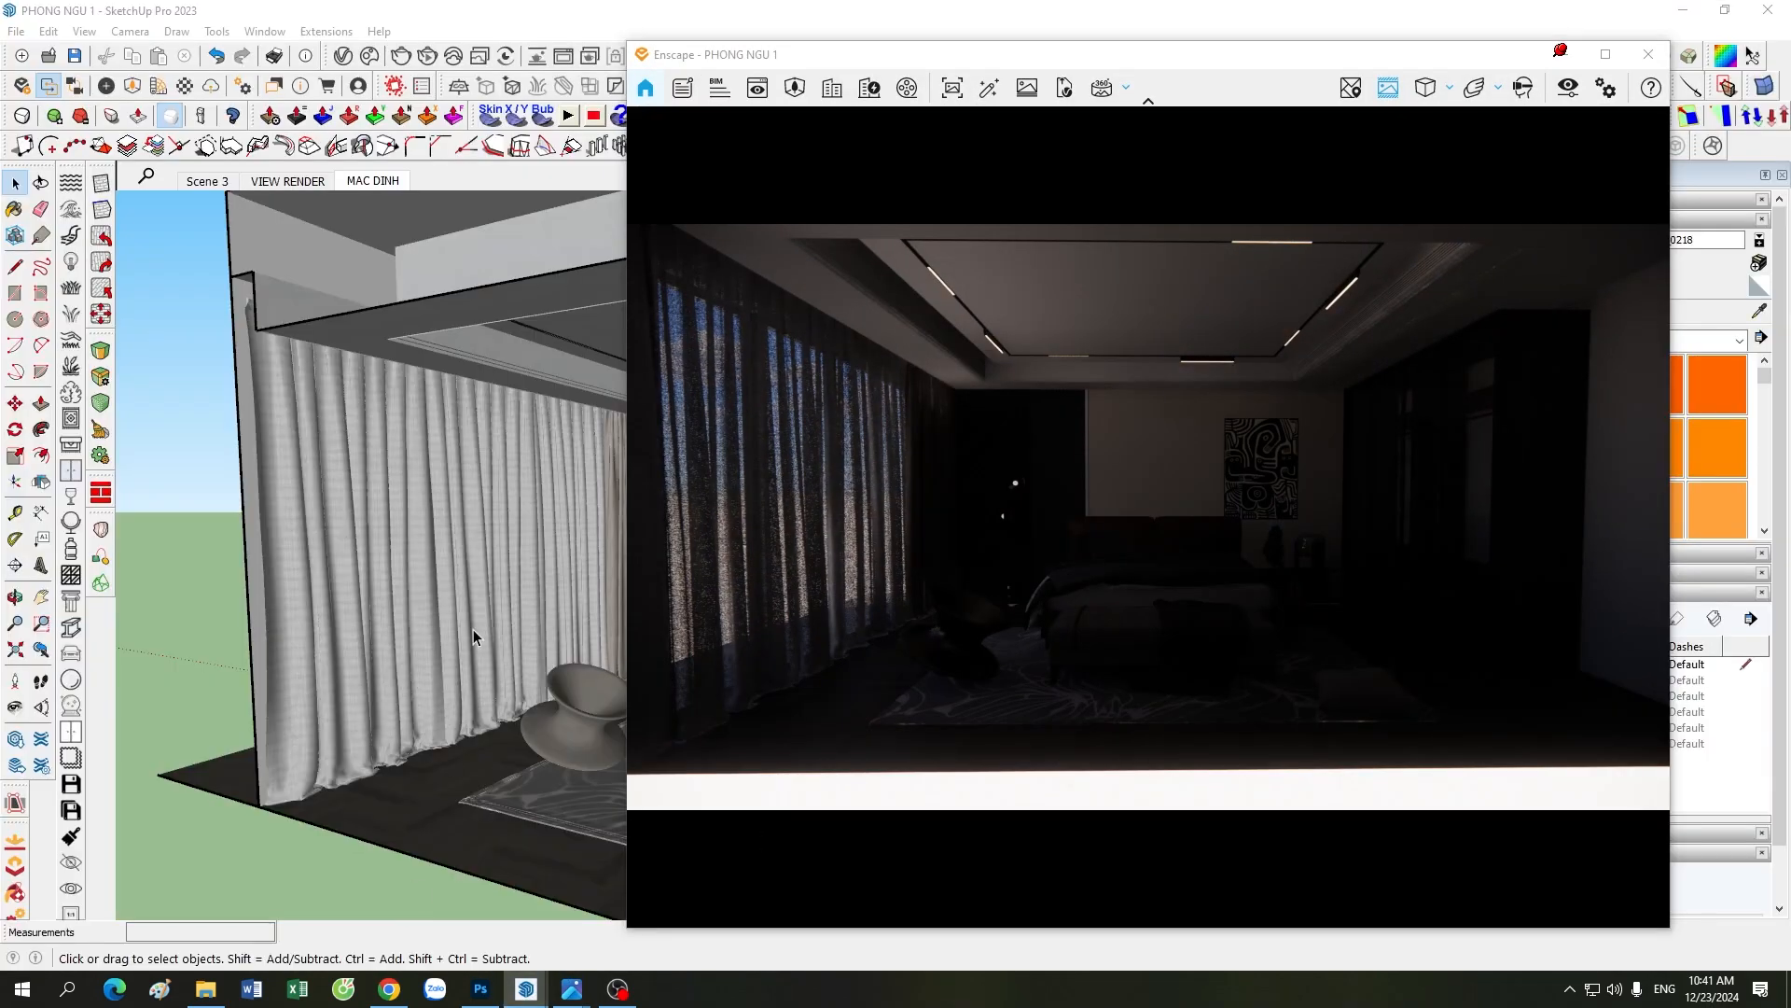
drag(945, 76, 1040, 73)
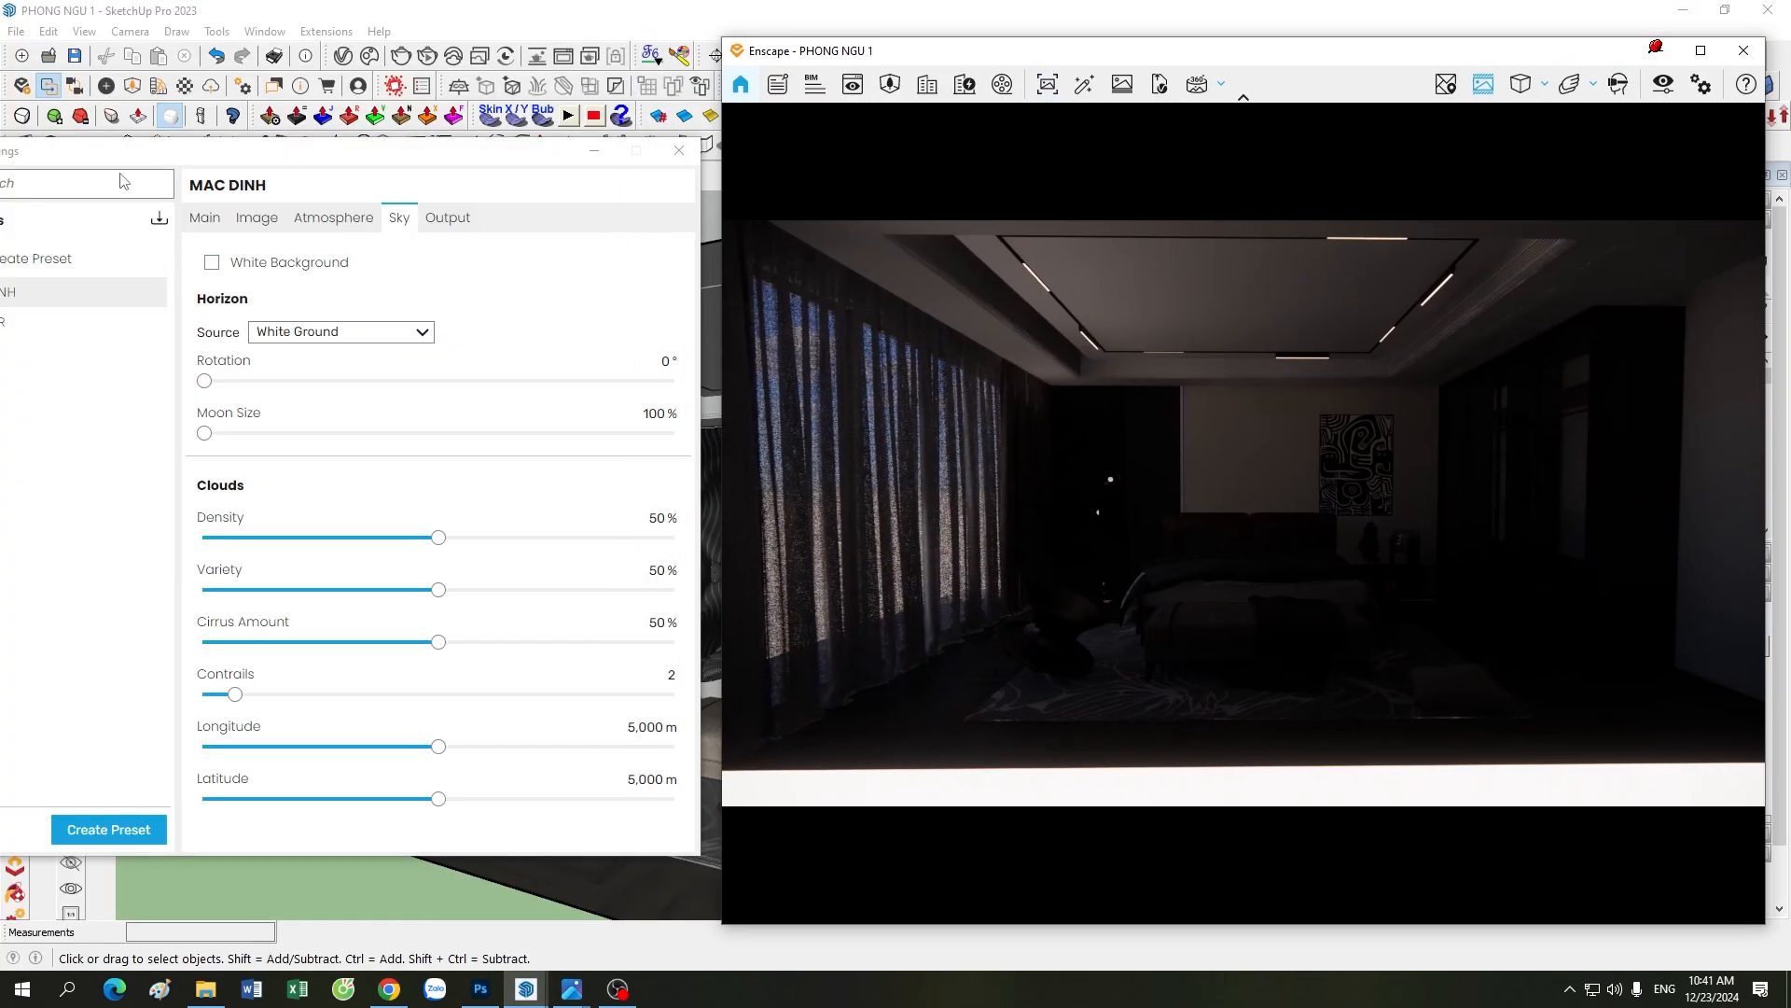
Step: Collapse the preset list of the Visual Settings and arrange that window beside the render window
drag(195, 161, 283, 146)
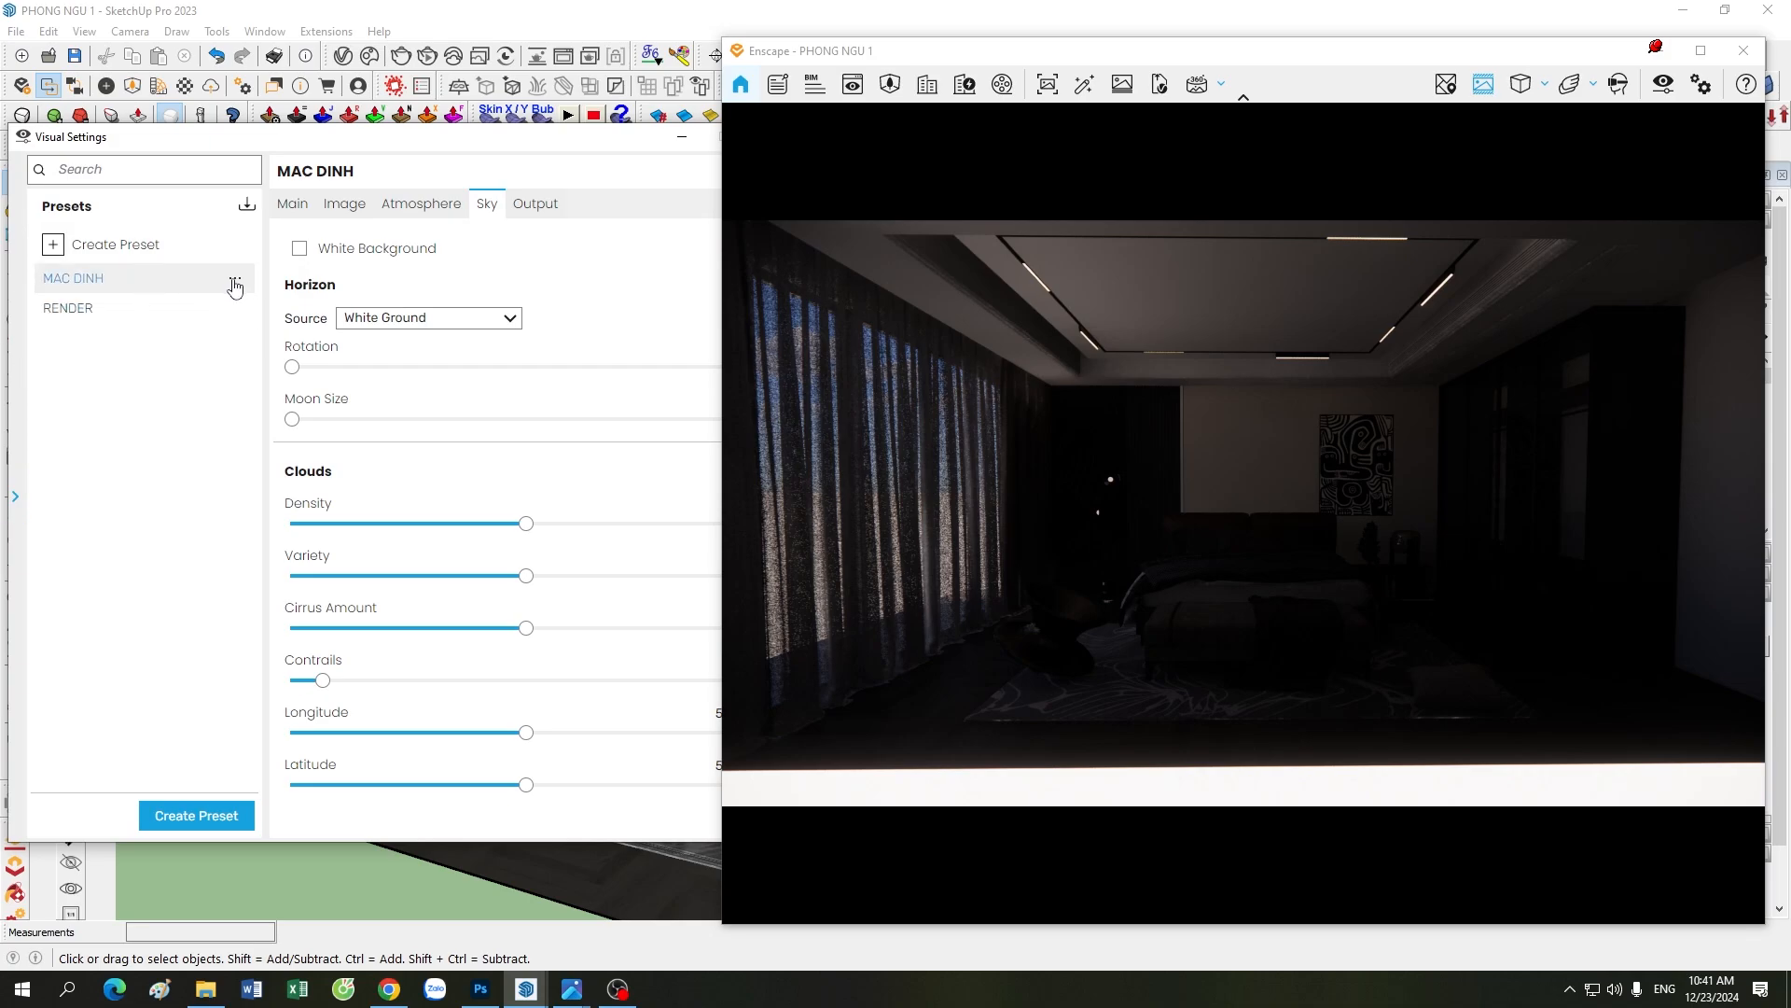
right_click(234, 280)
click(284, 386)
click(15, 495)
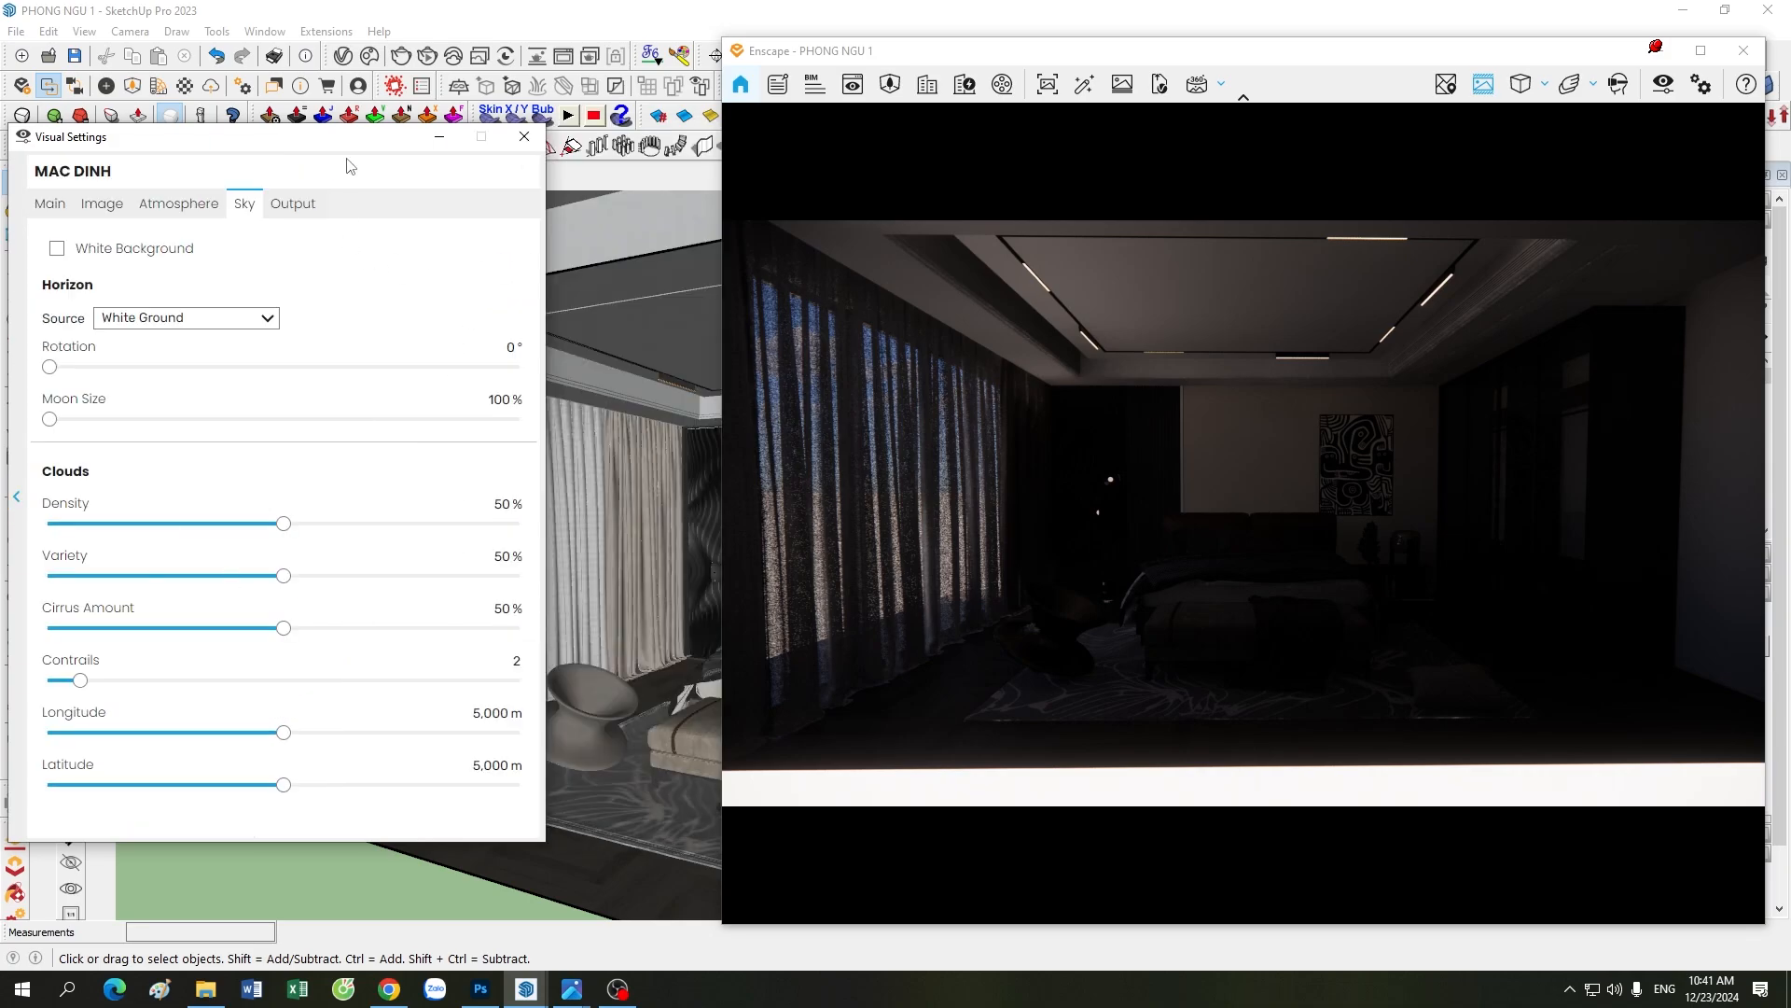
drag(360, 141, 487, 186)
drag(961, 59, 880, 61)
drag(411, 177, 354, 174)
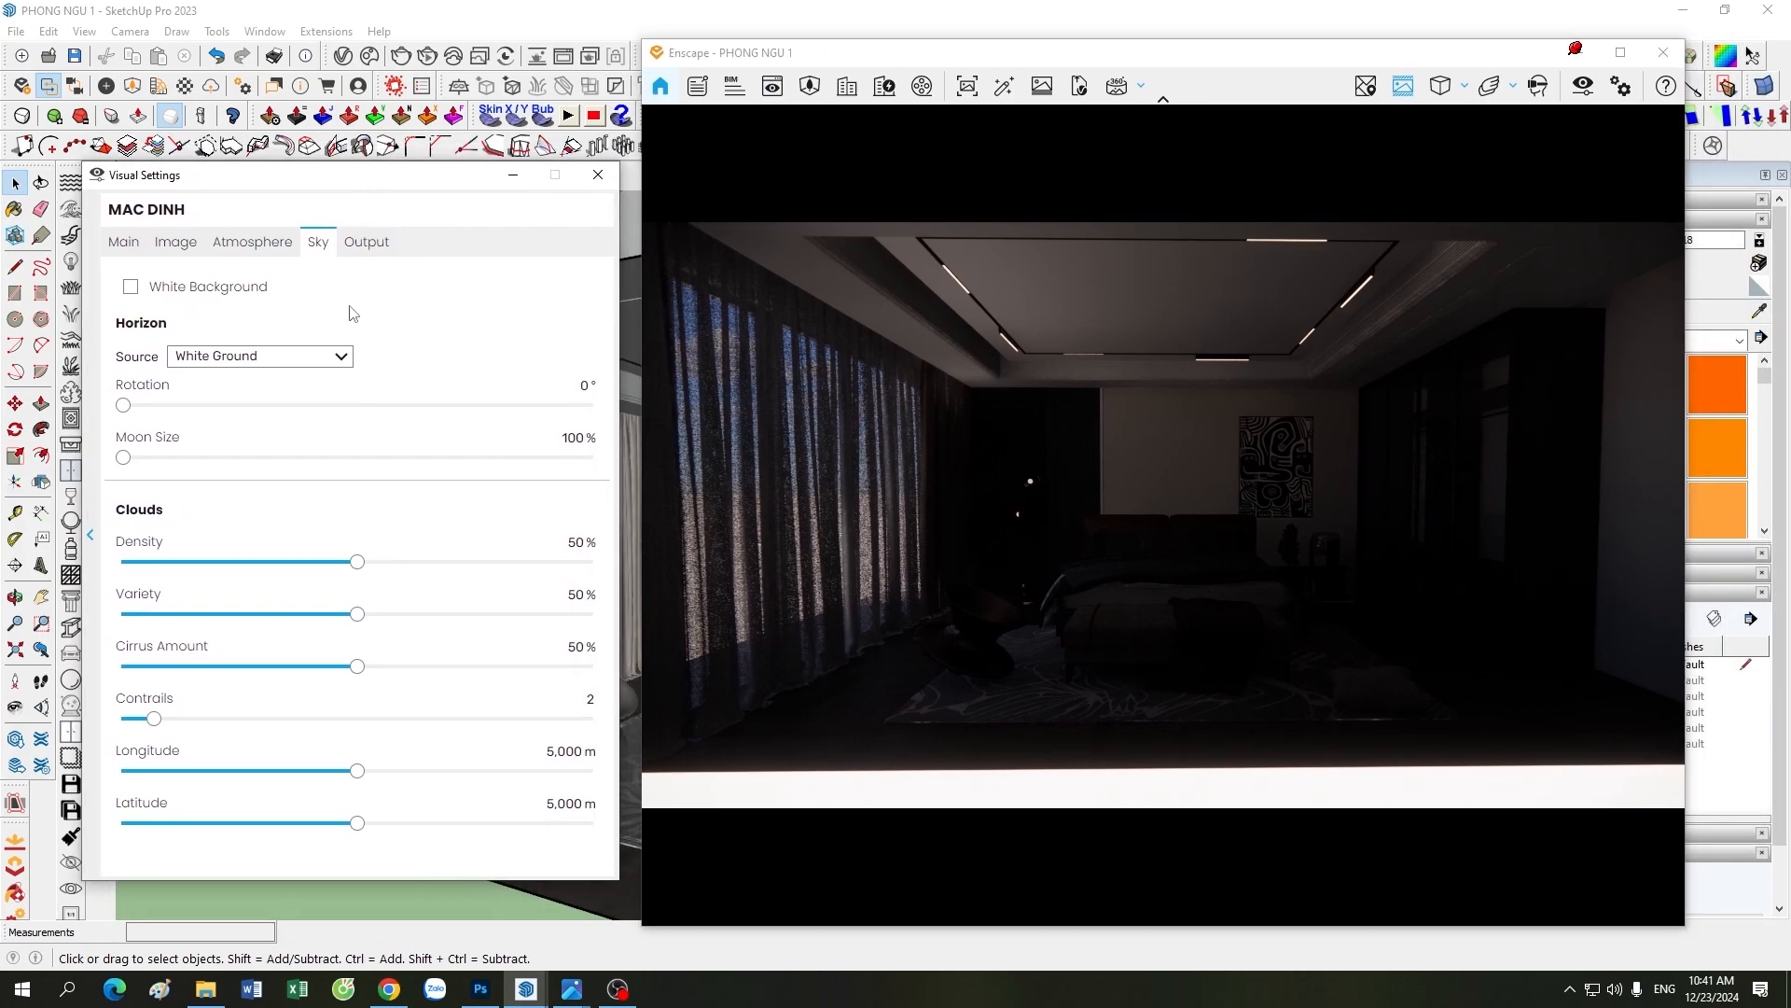
Step: Set the output to a custom resolution of 4000 x 3000 and enable Automatic Naming for rendered images
click(359, 245)
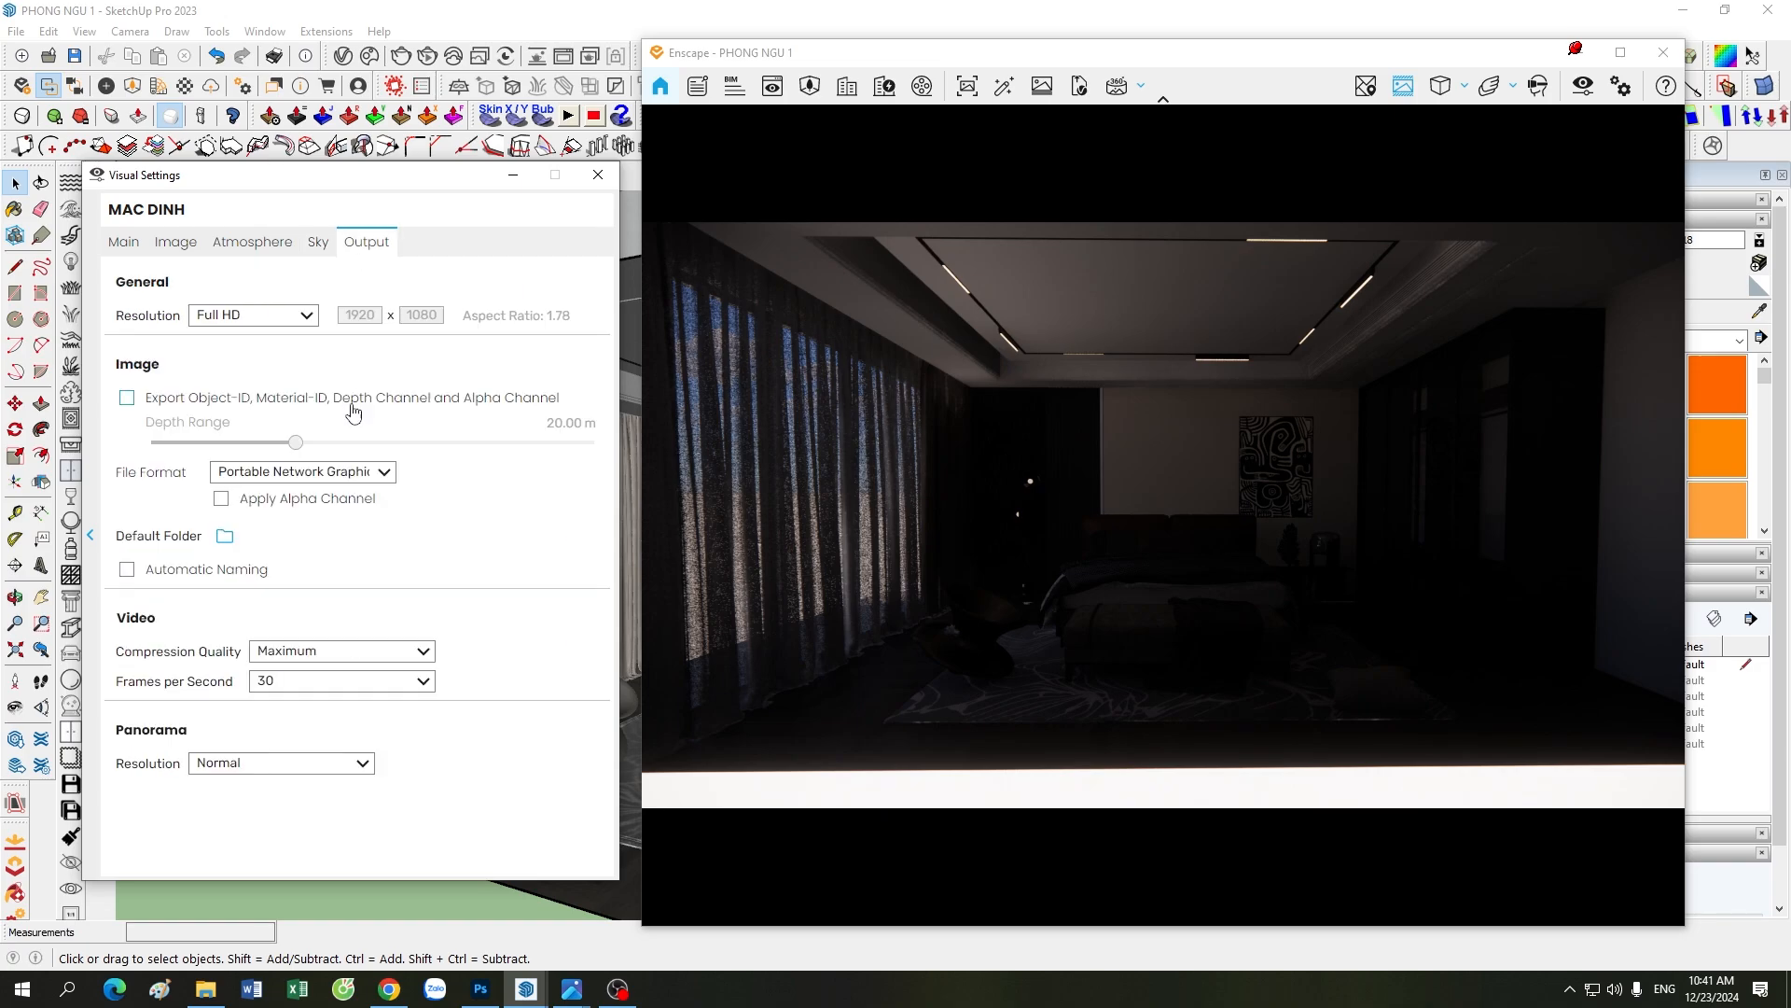
click(295, 316)
click(280, 431)
double_click(360, 315)
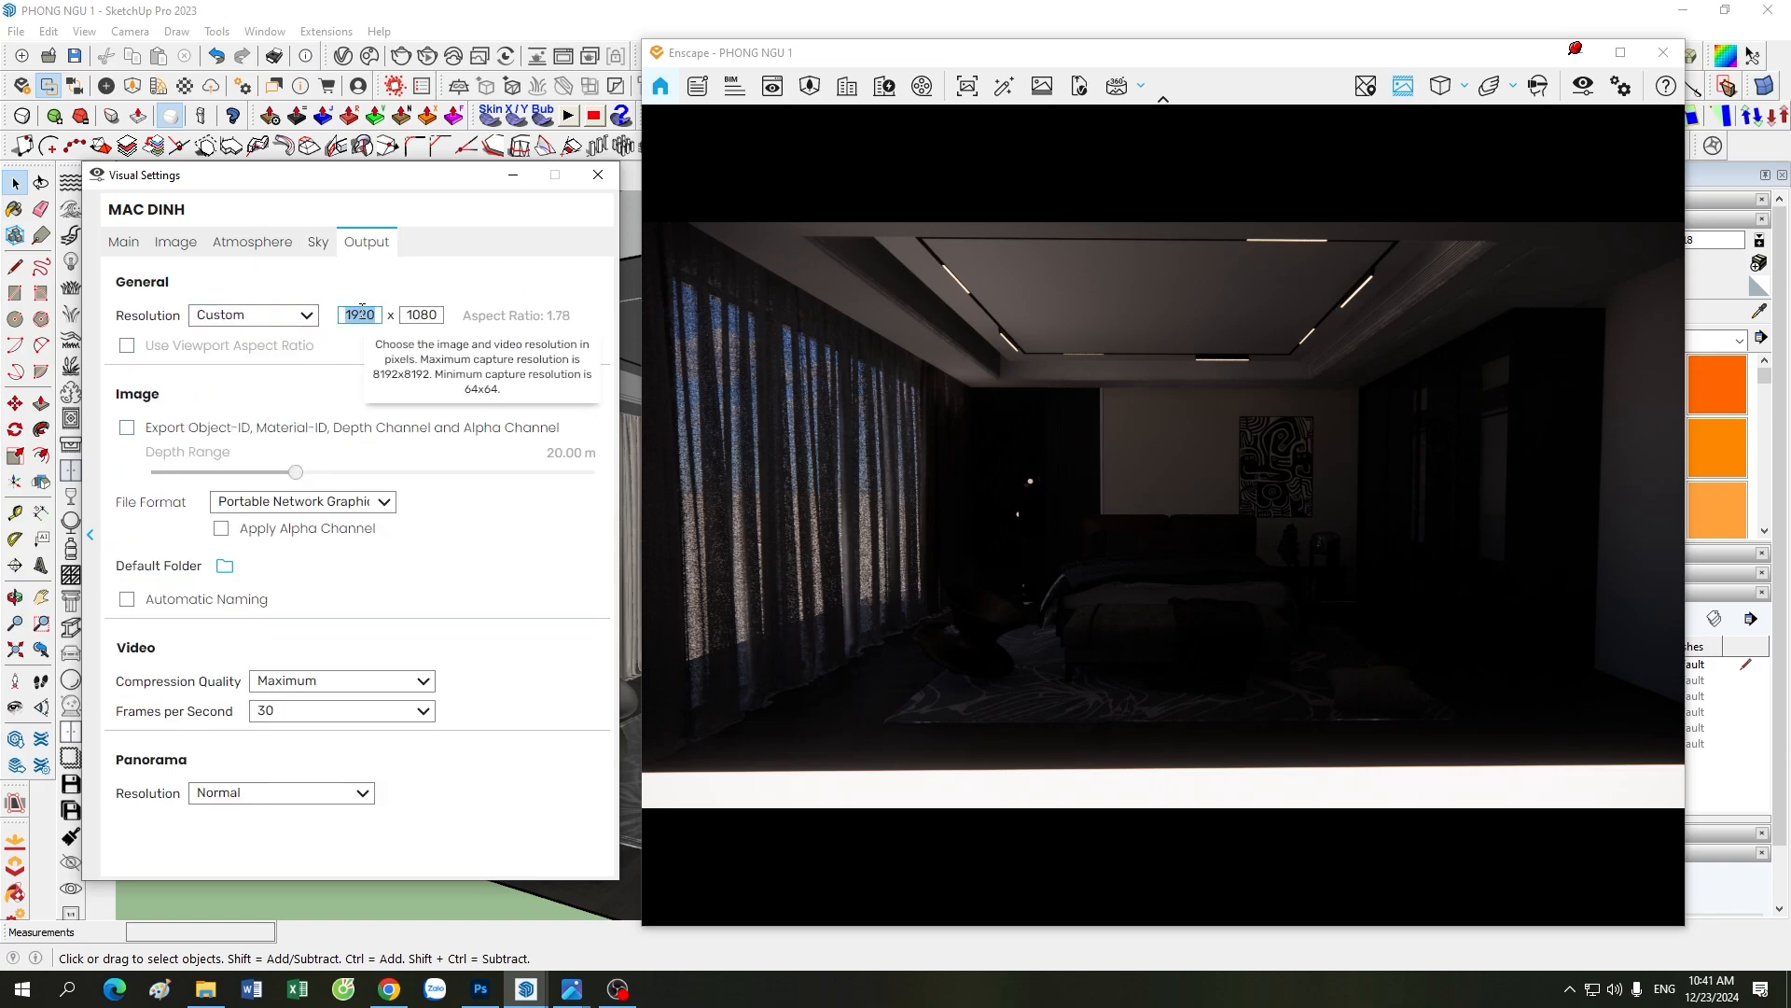
text(4000)
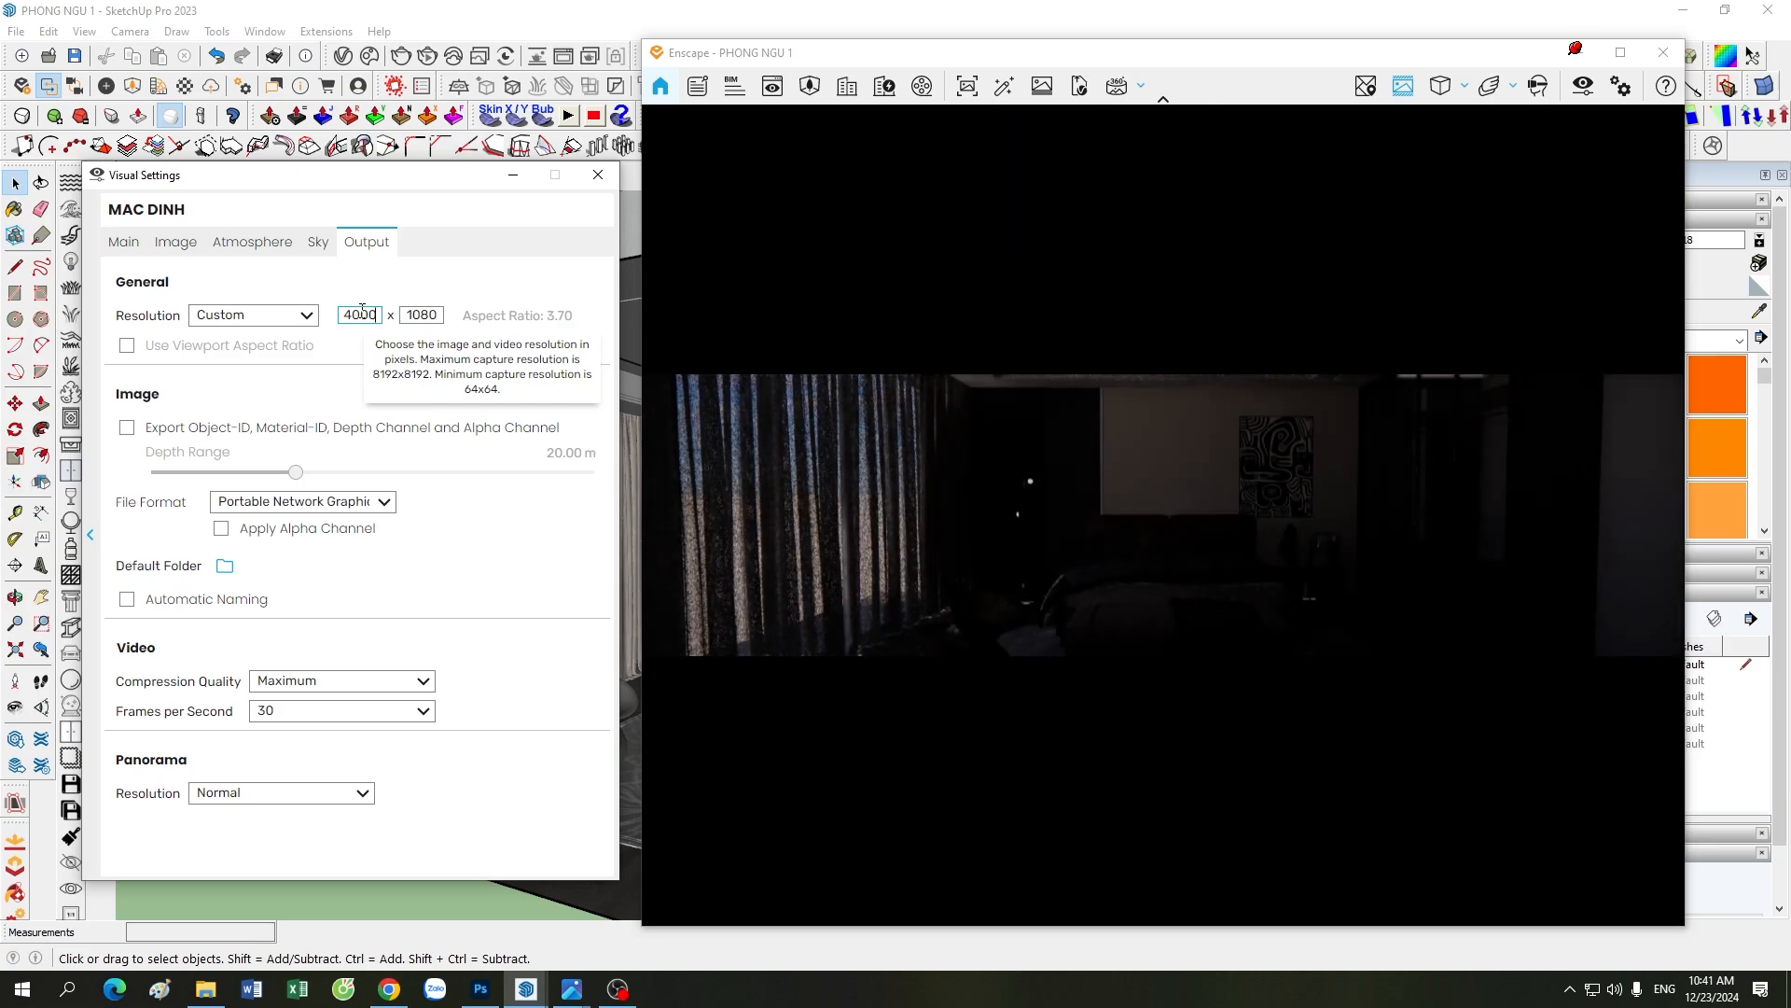
double_click(419, 315)
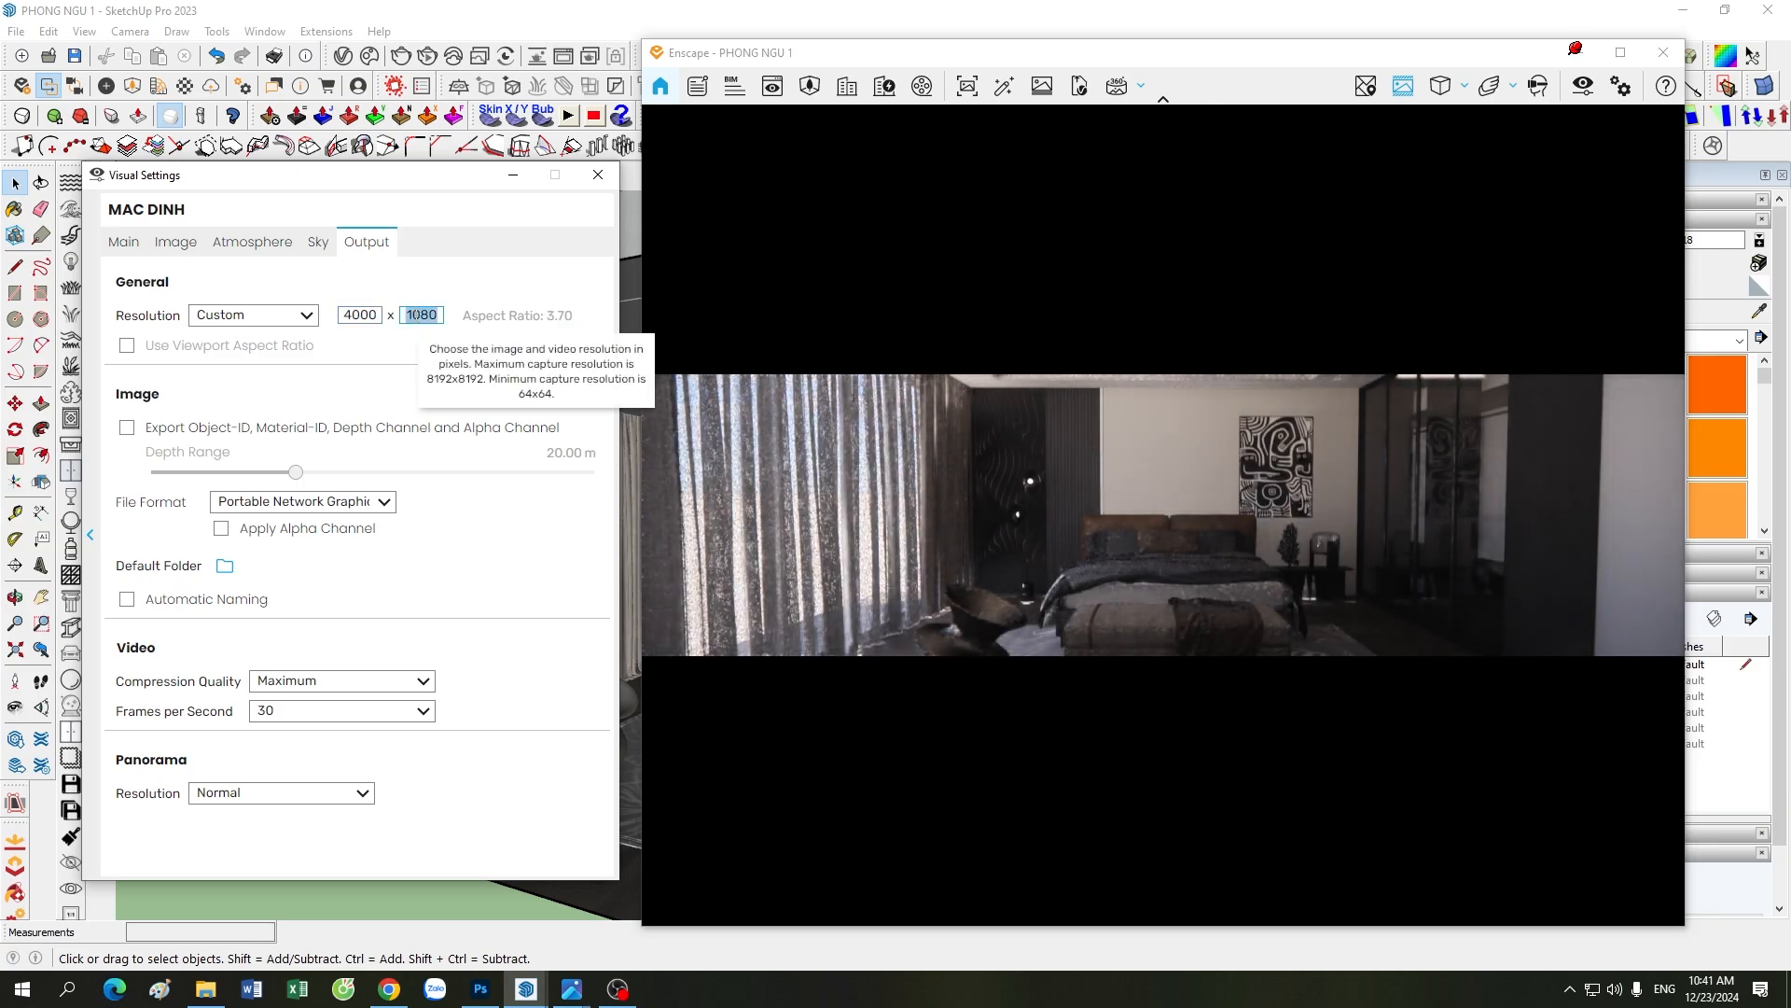
text(3000)
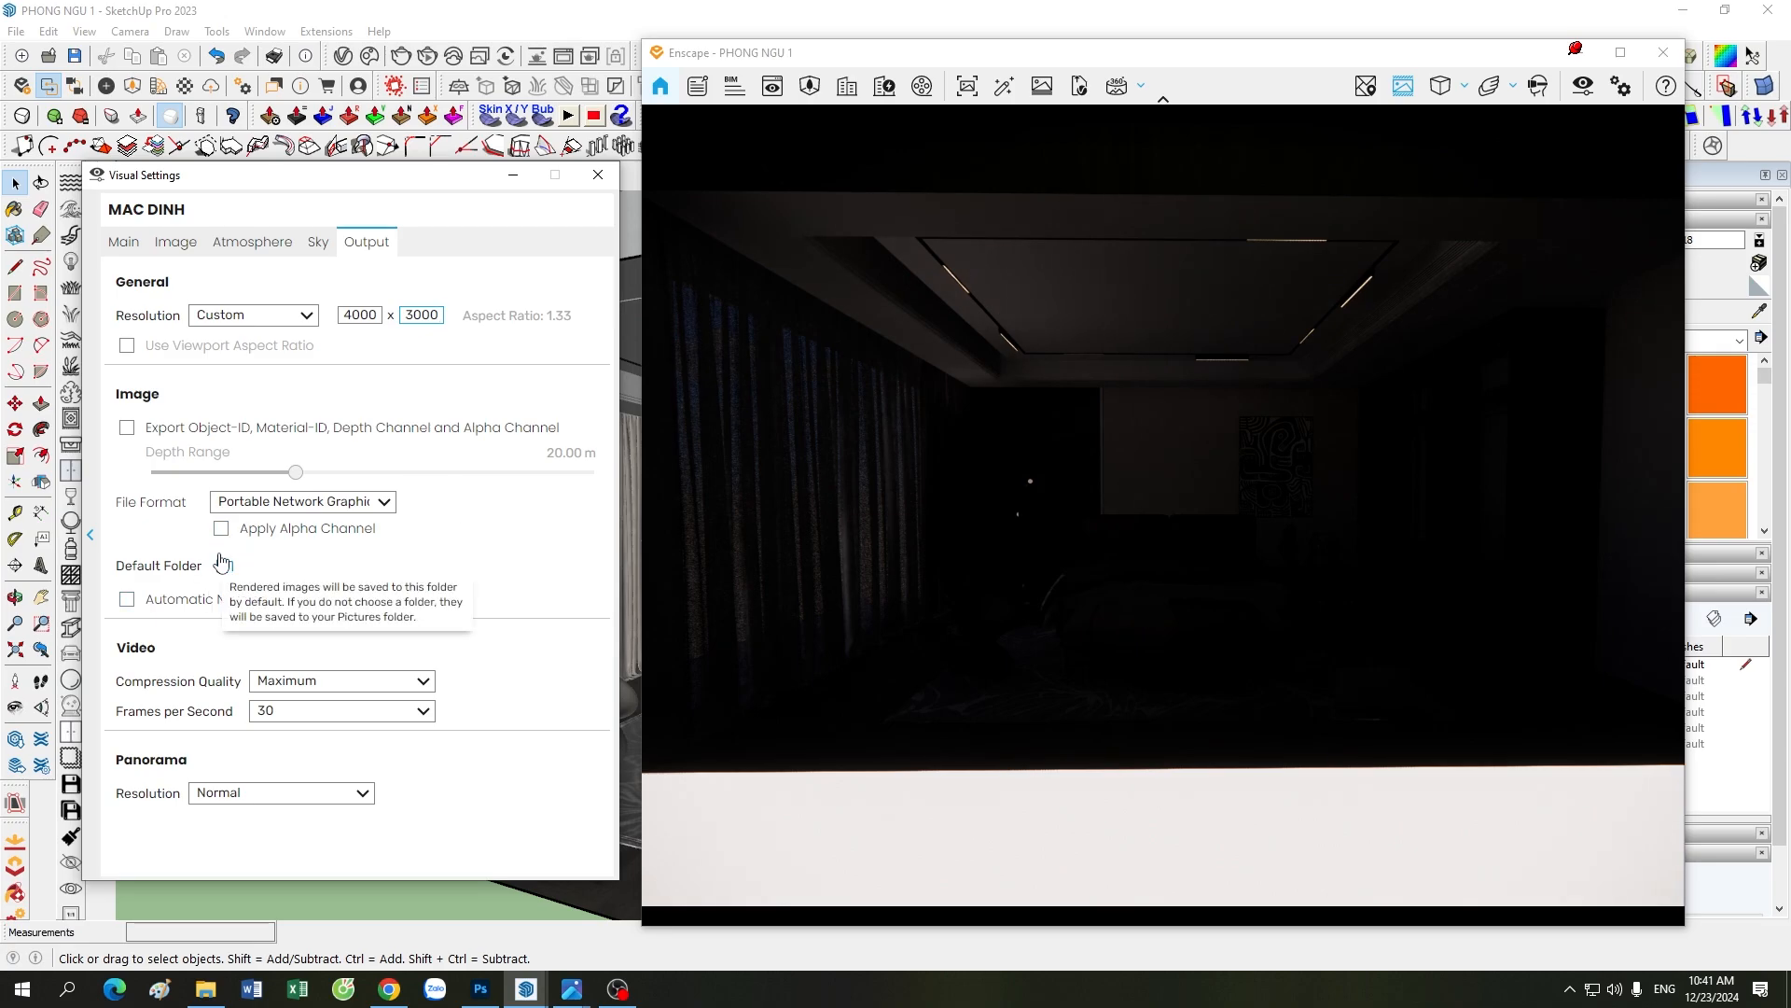
click(207, 600)
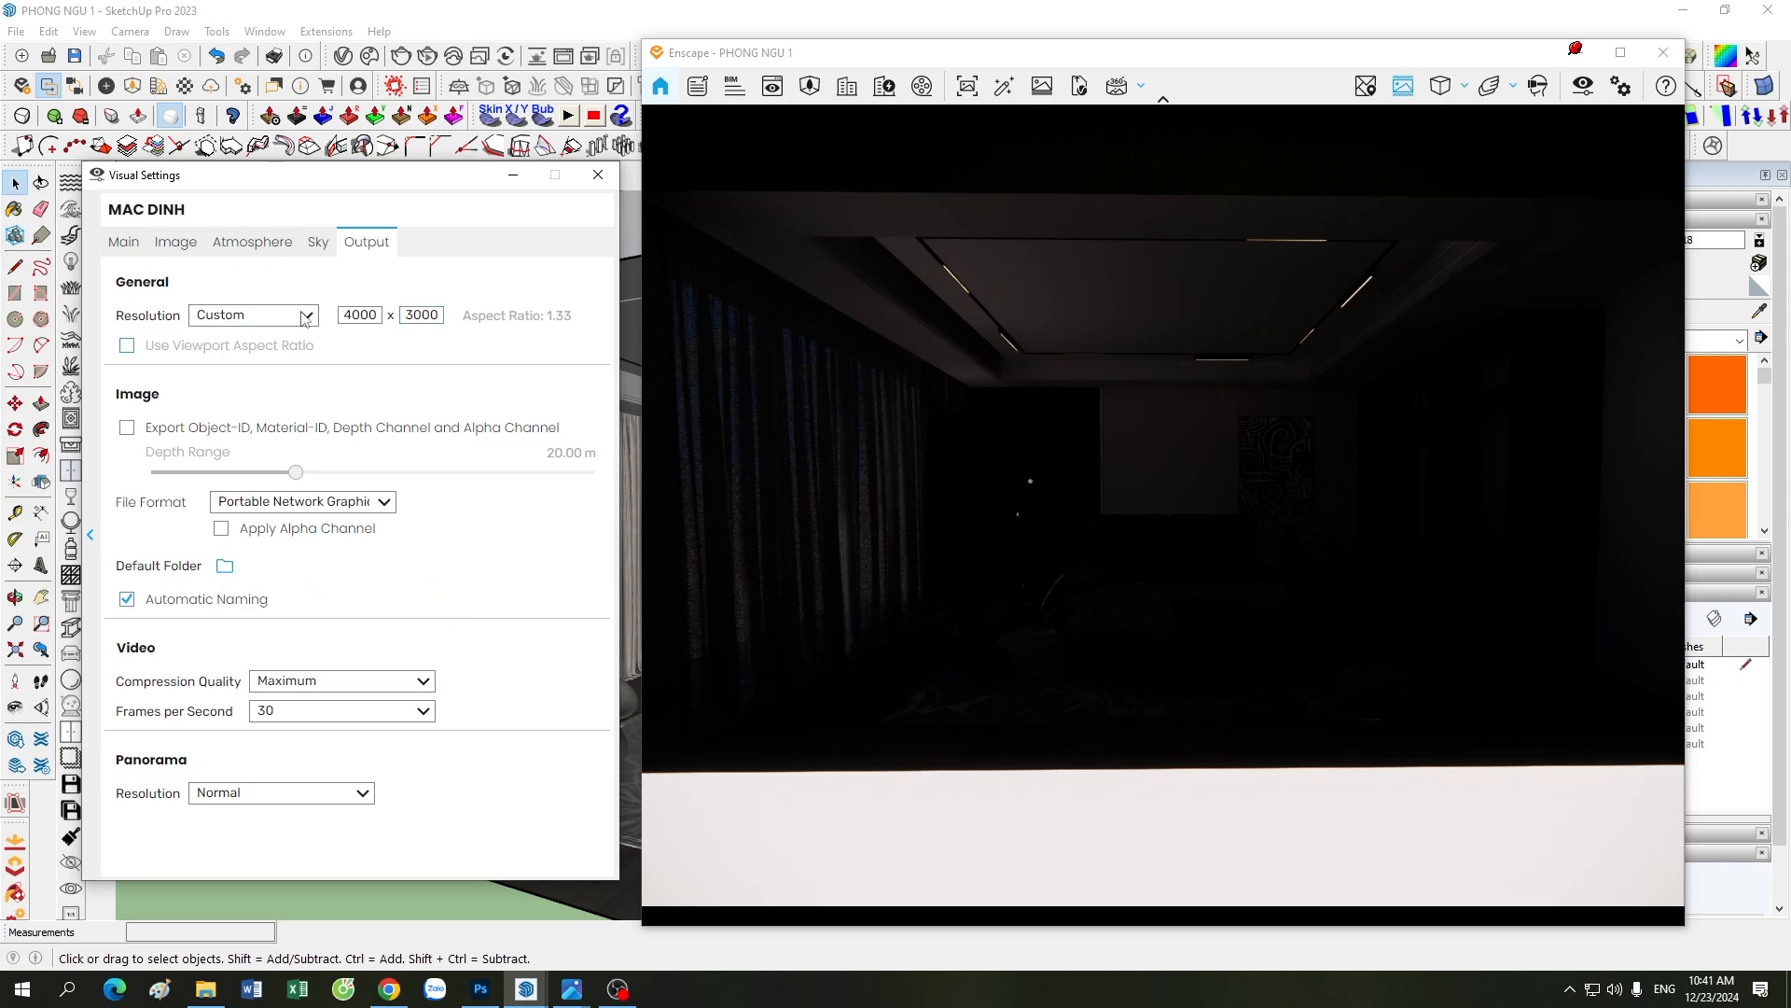
Step: Raise the rendering quality to Ultra and set the outlines to 1%
click(130, 243)
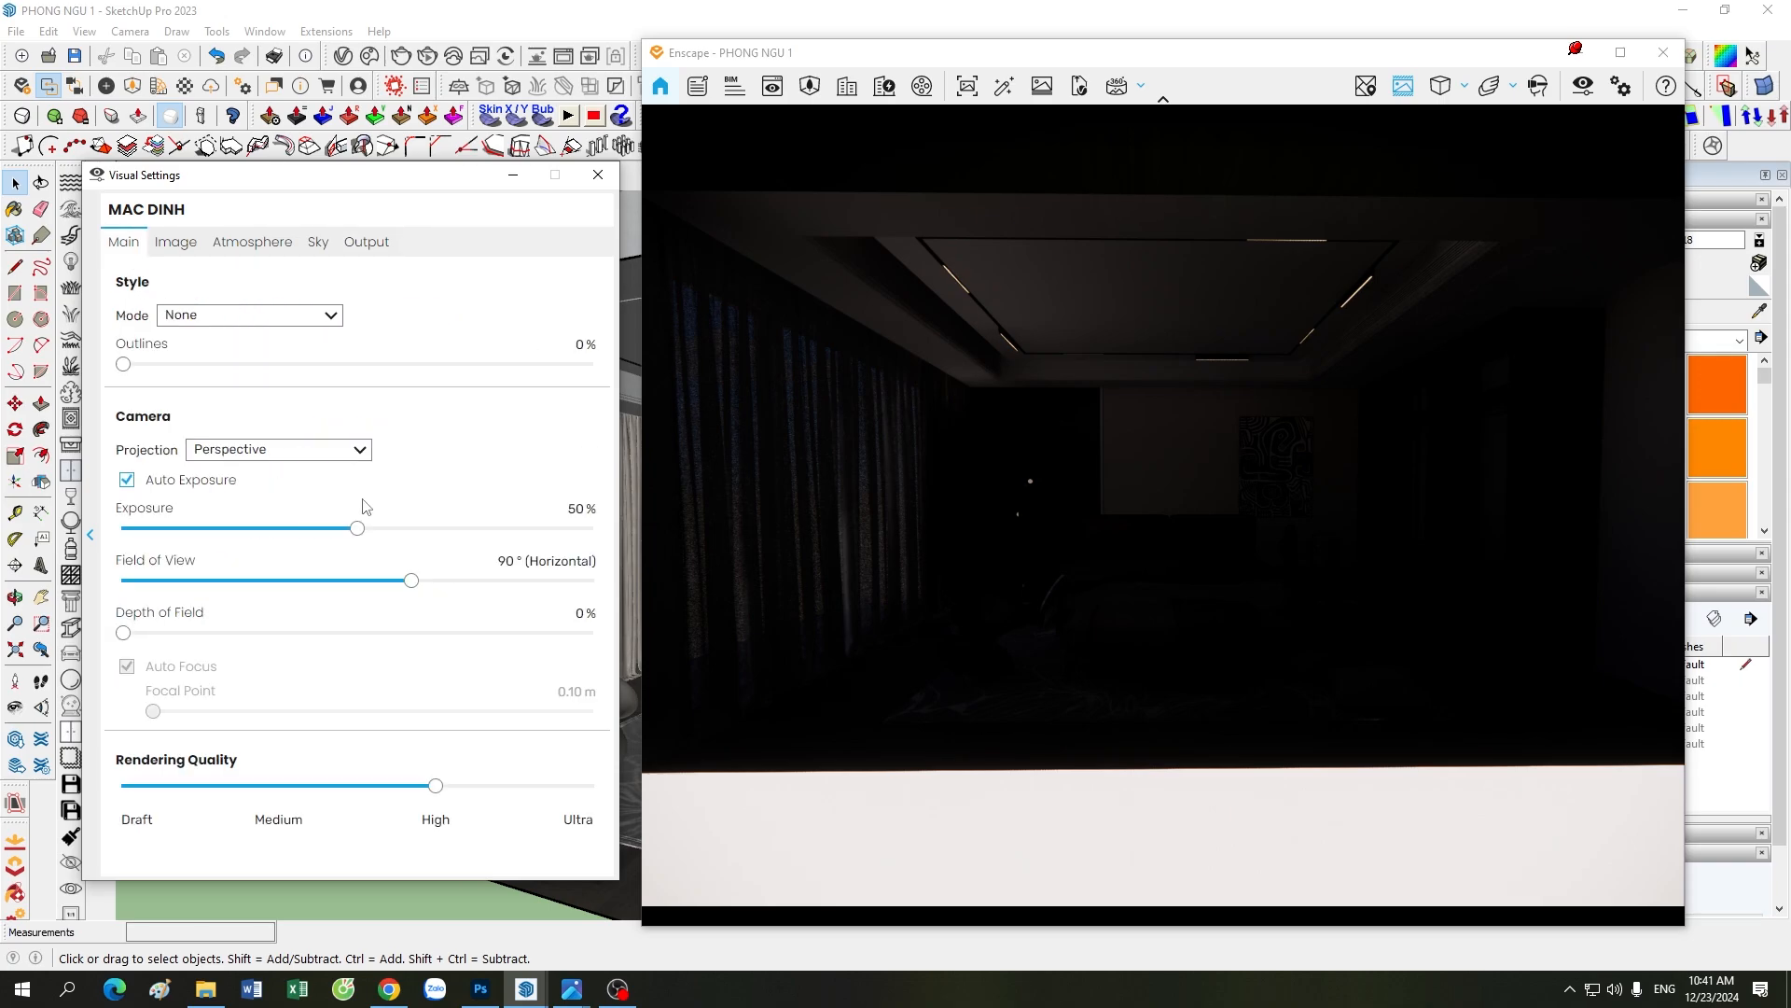
drag(435, 785, 591, 786)
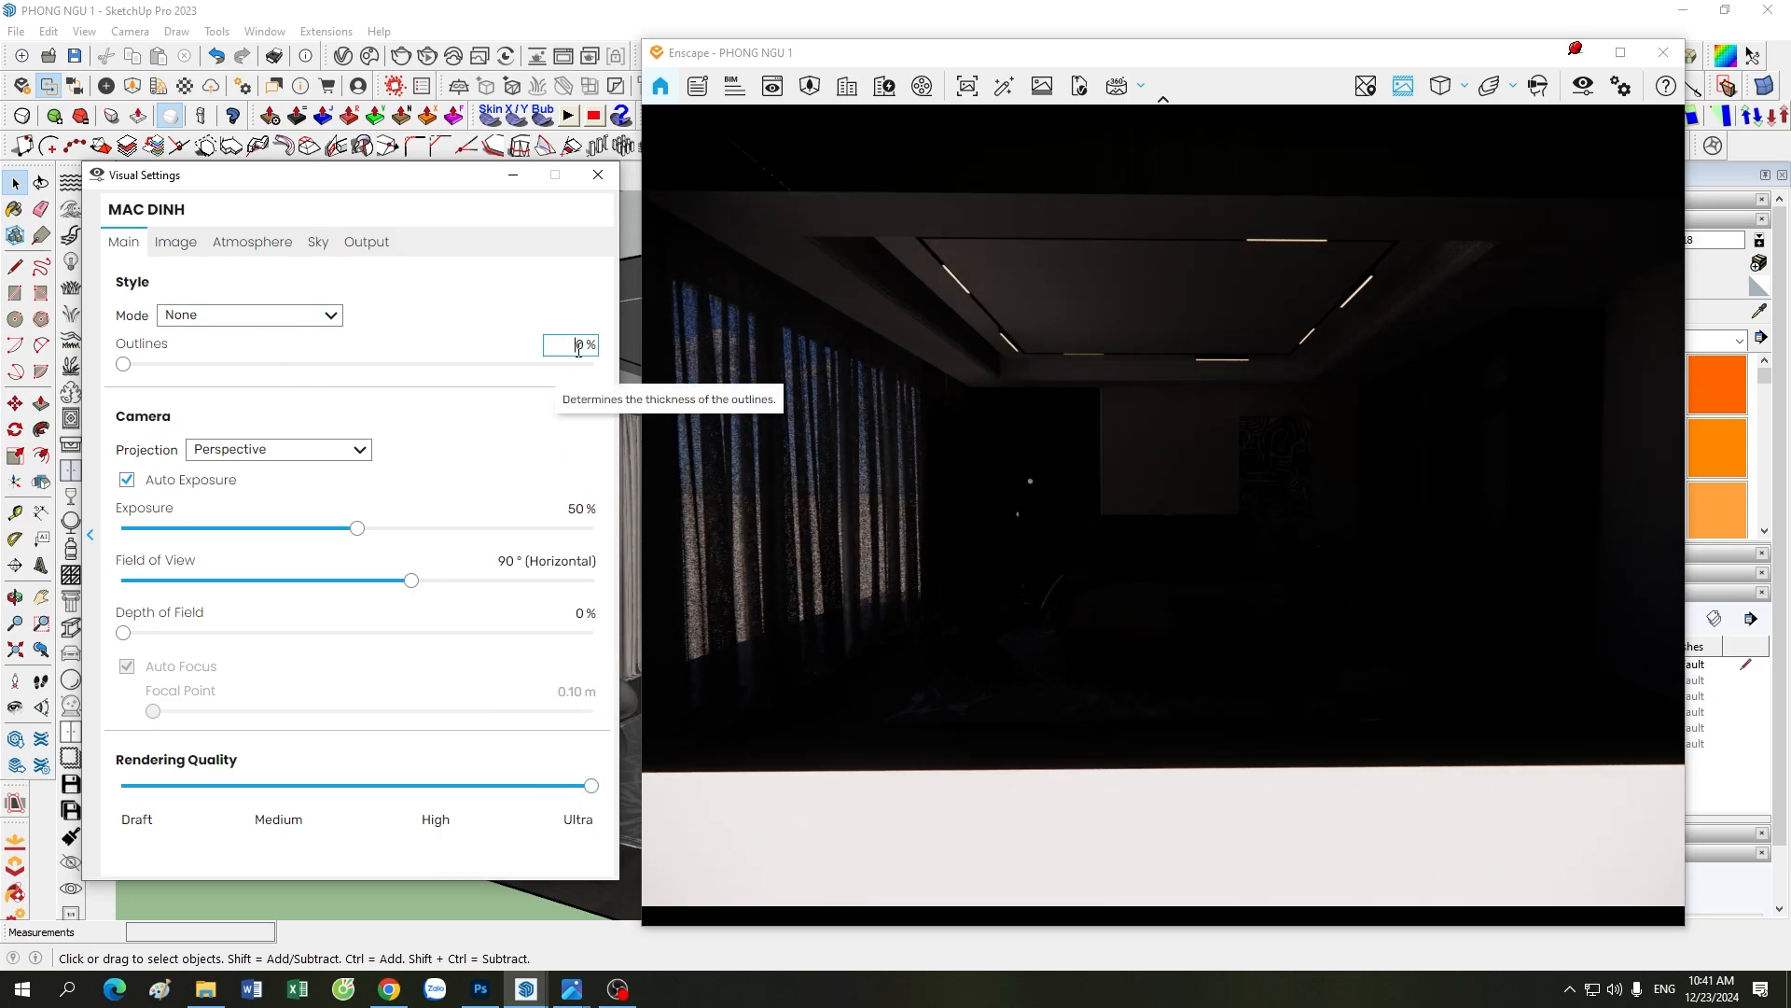
text(1)
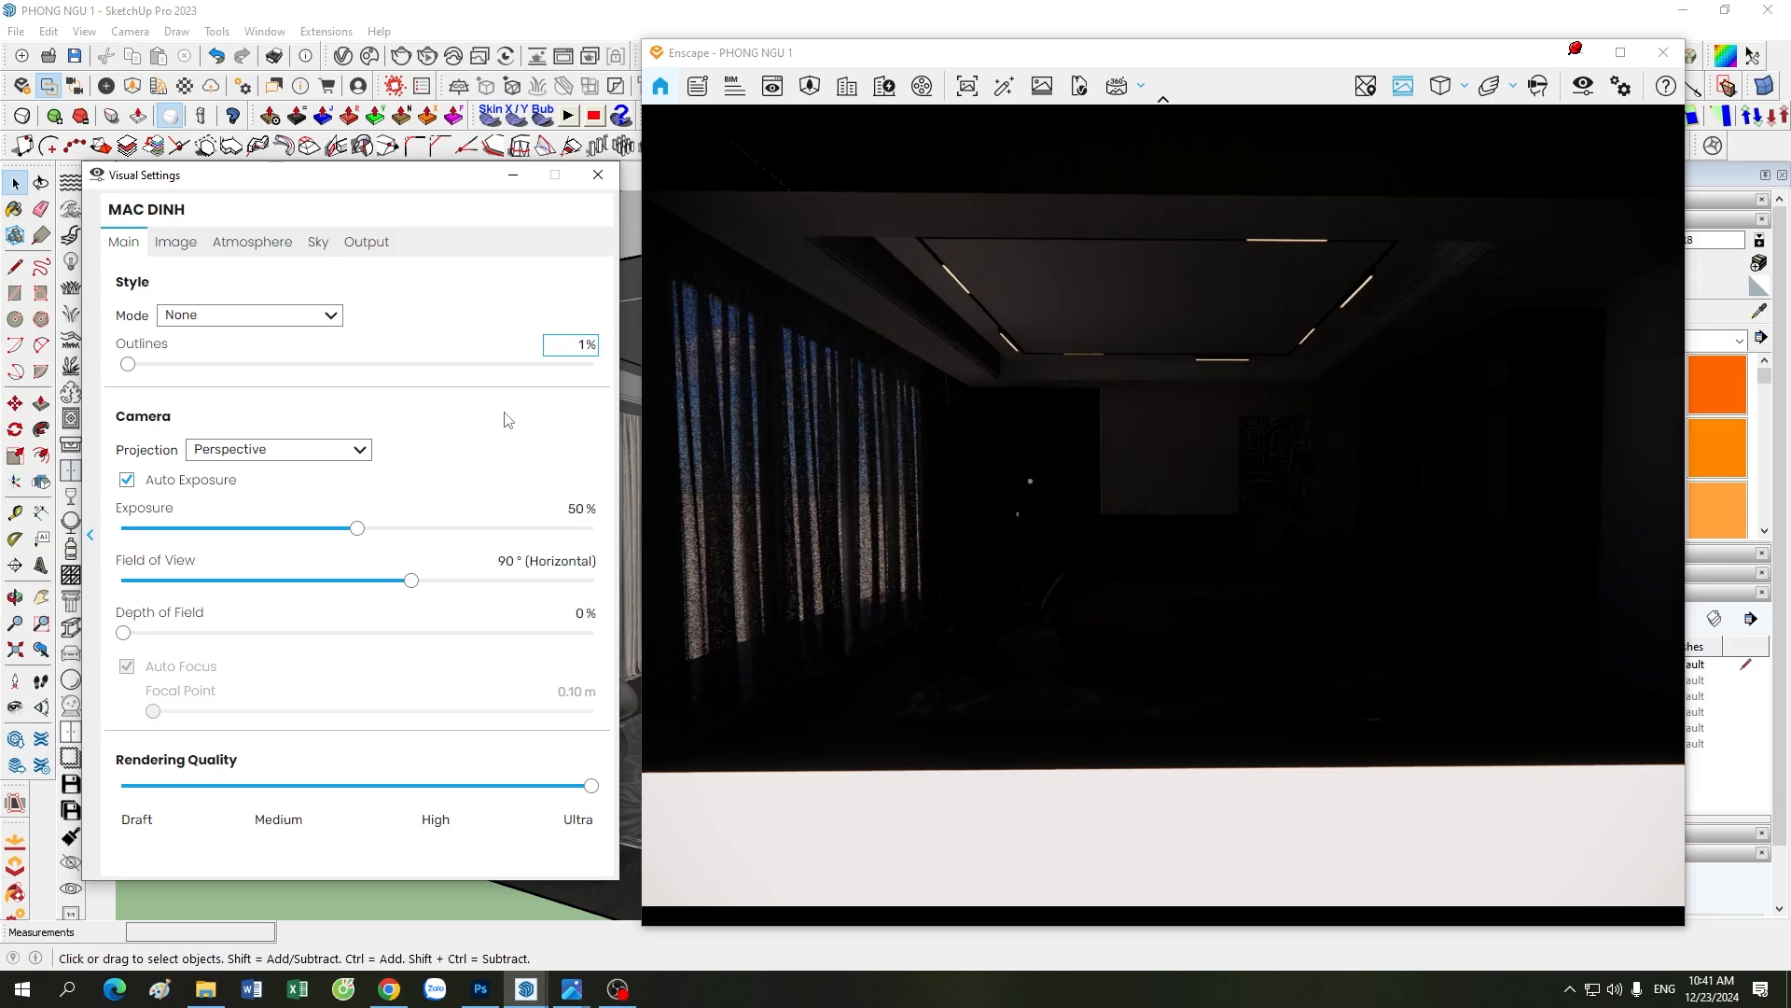
Step: Set the camera to Two-Point projection with a 64° field of view, toggling Auto Exposure off and on again to compare brightness
click(321, 456)
click(260, 494)
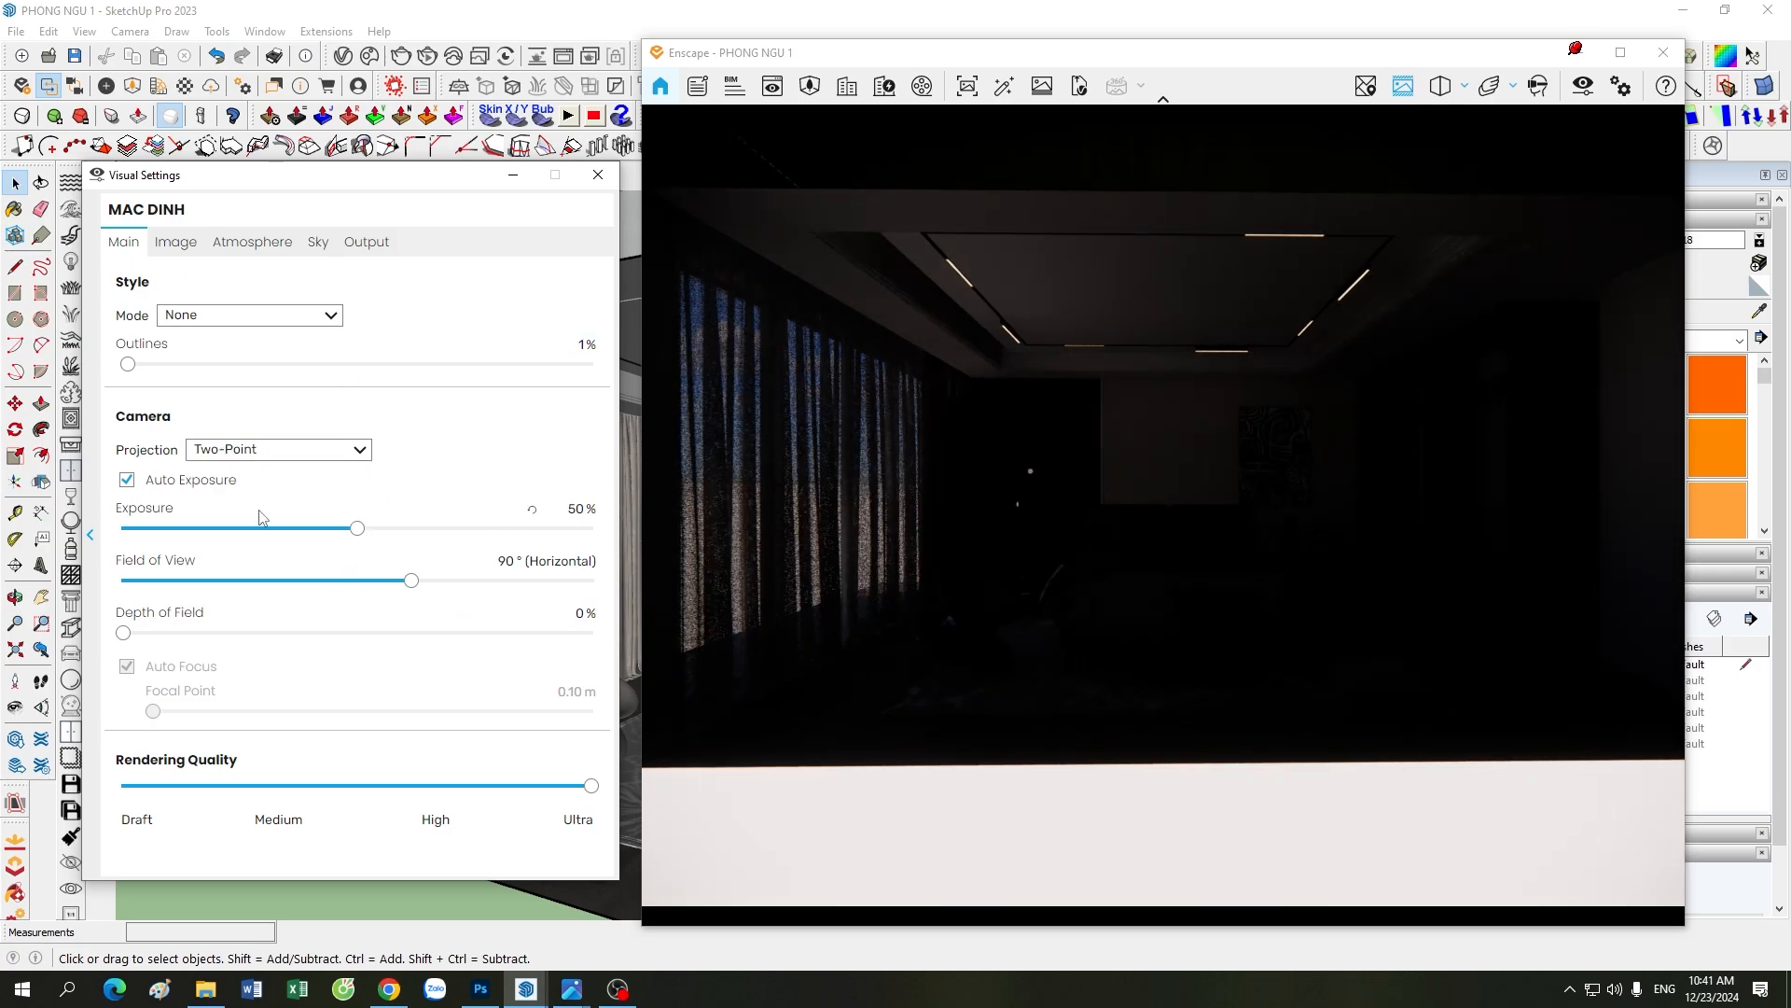
click(216, 483)
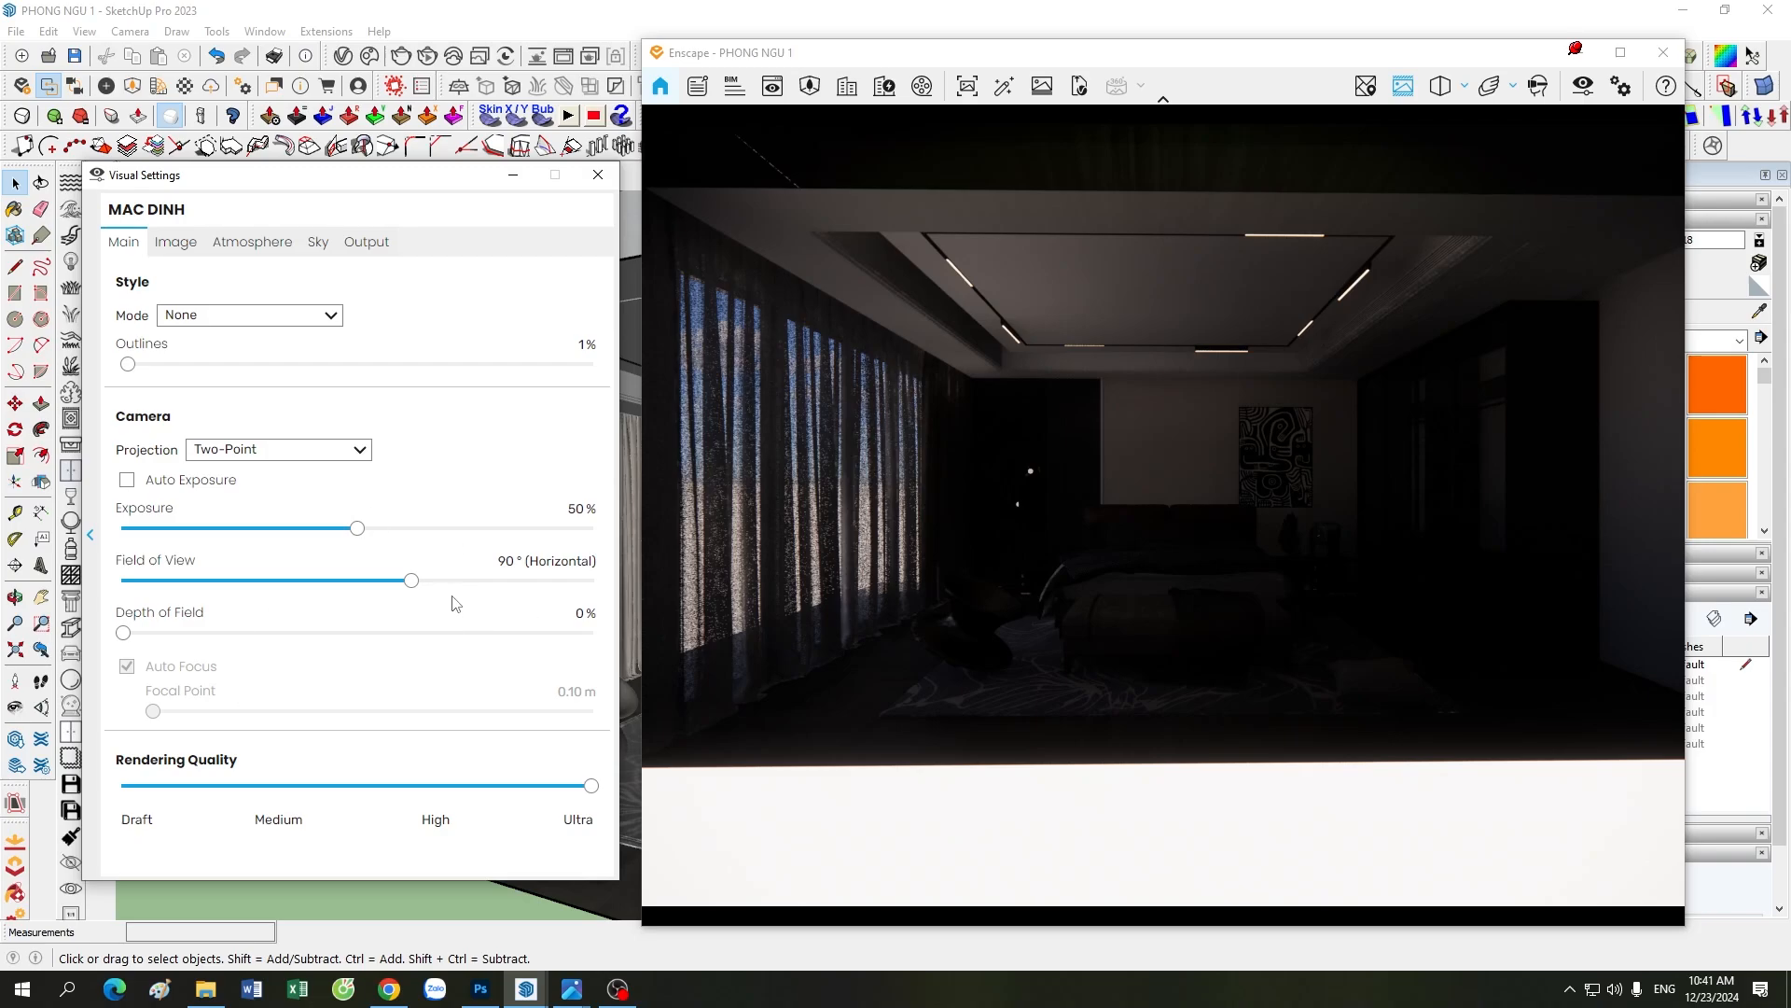
drag(412, 580, 317, 595)
click(1022, 605)
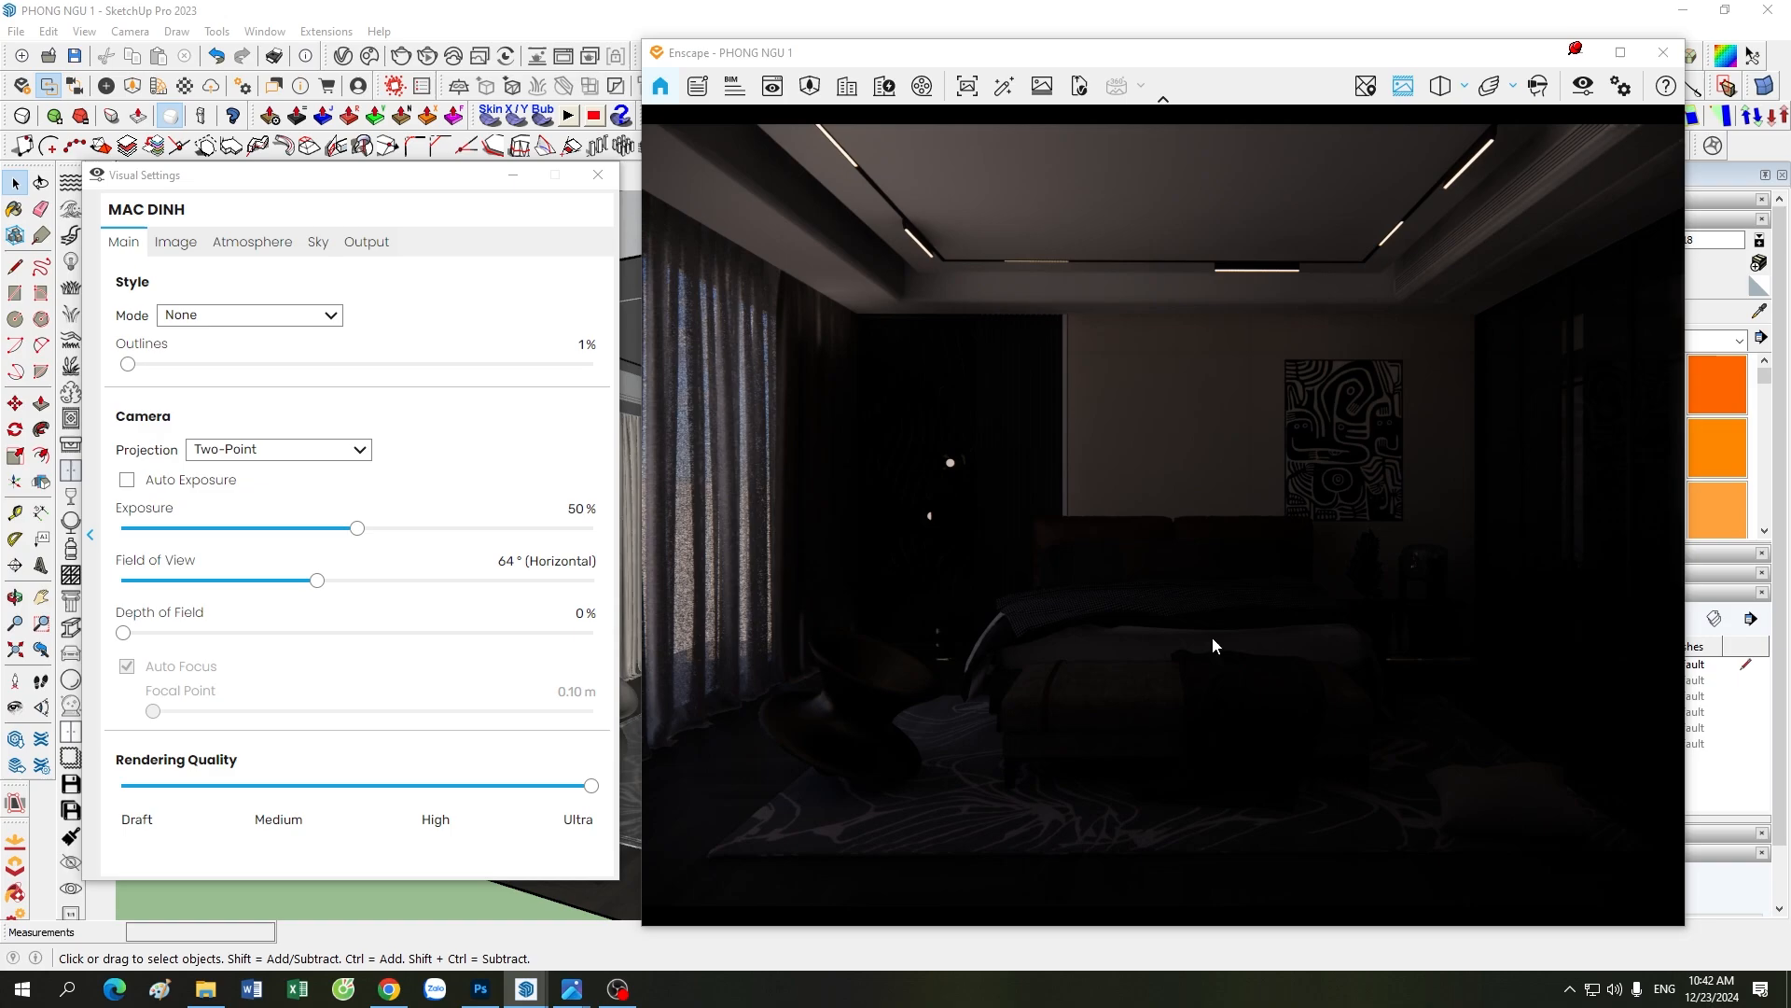
click(129, 480)
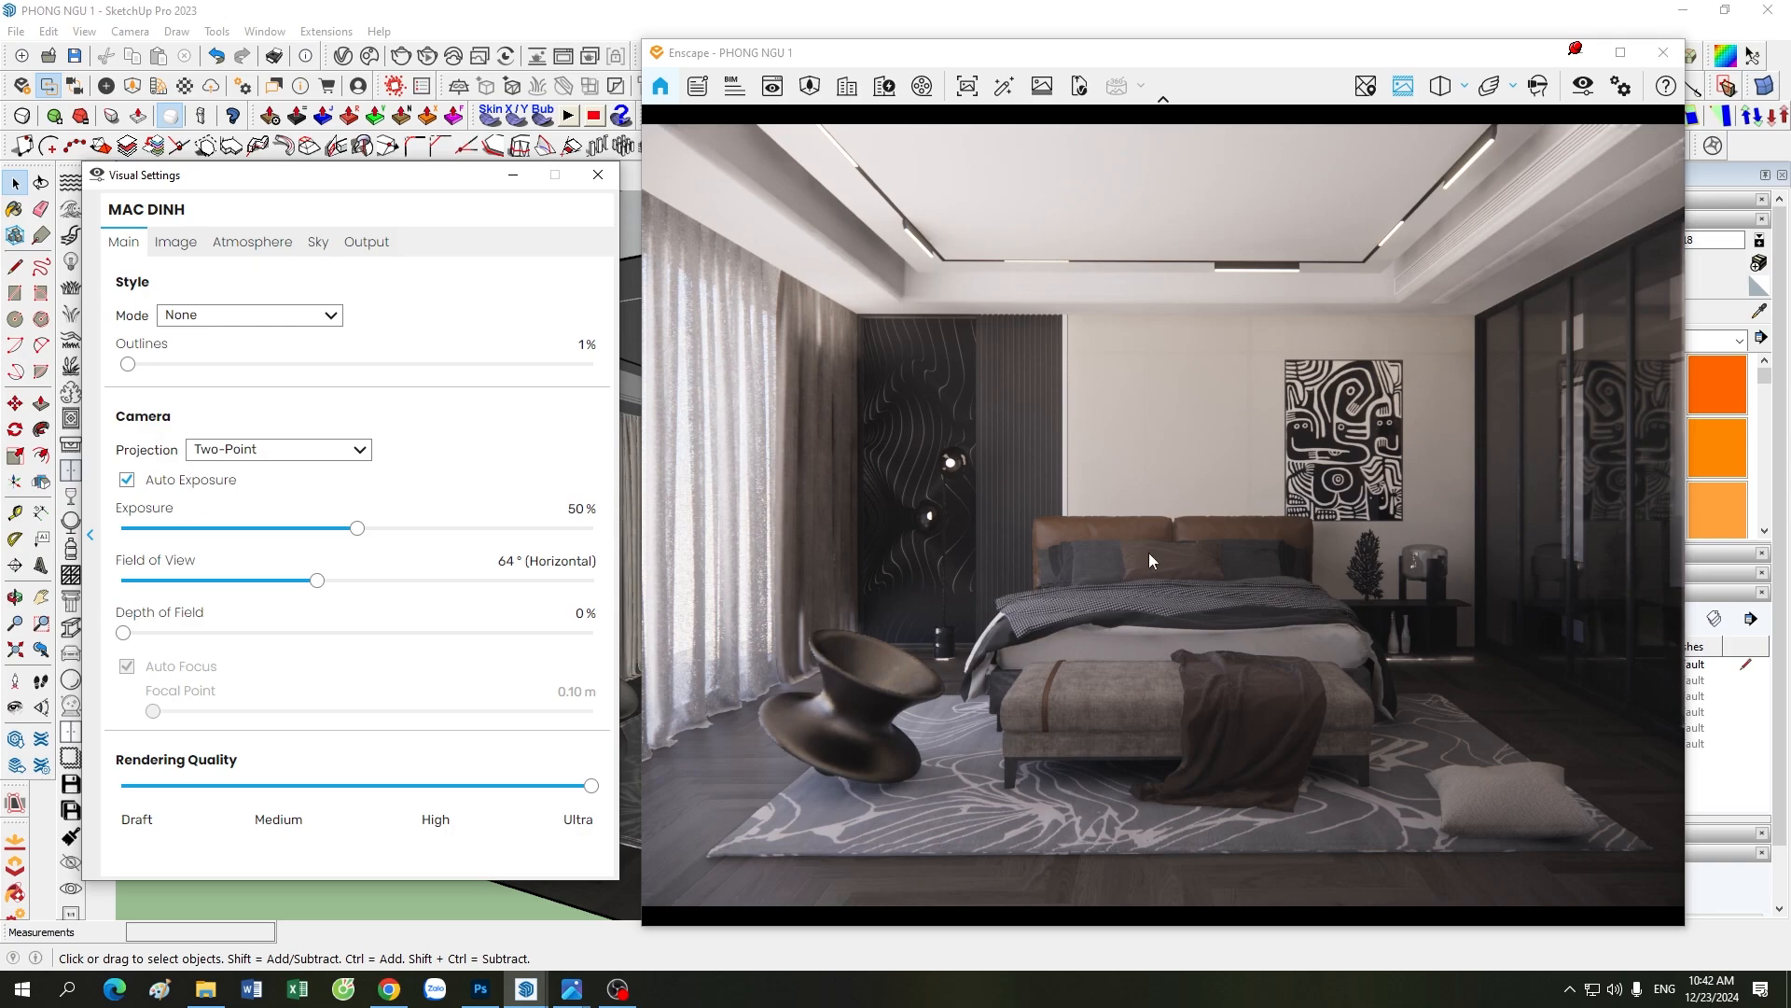
Step: Set the image effects to 20% bloom and 0% motion blur, lens flare, vignette and chromatic aberration
click(169, 269)
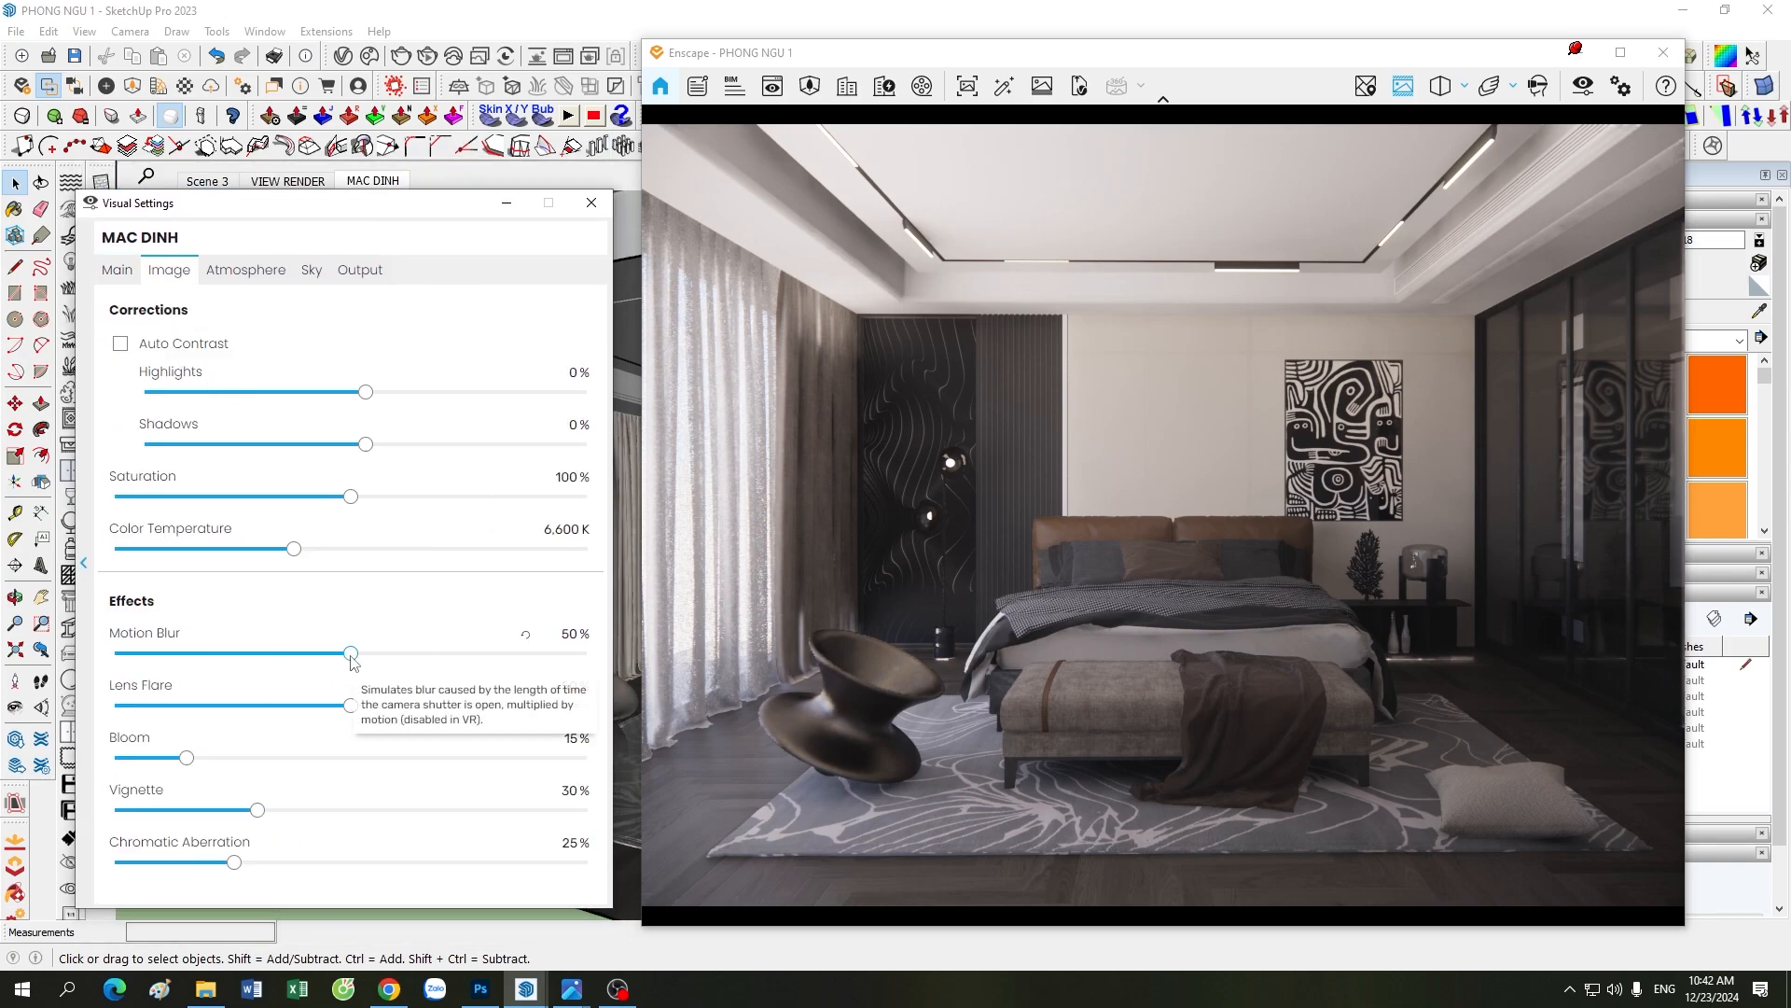
drag(340, 659, 83, 657)
drag(349, 705, 116, 705)
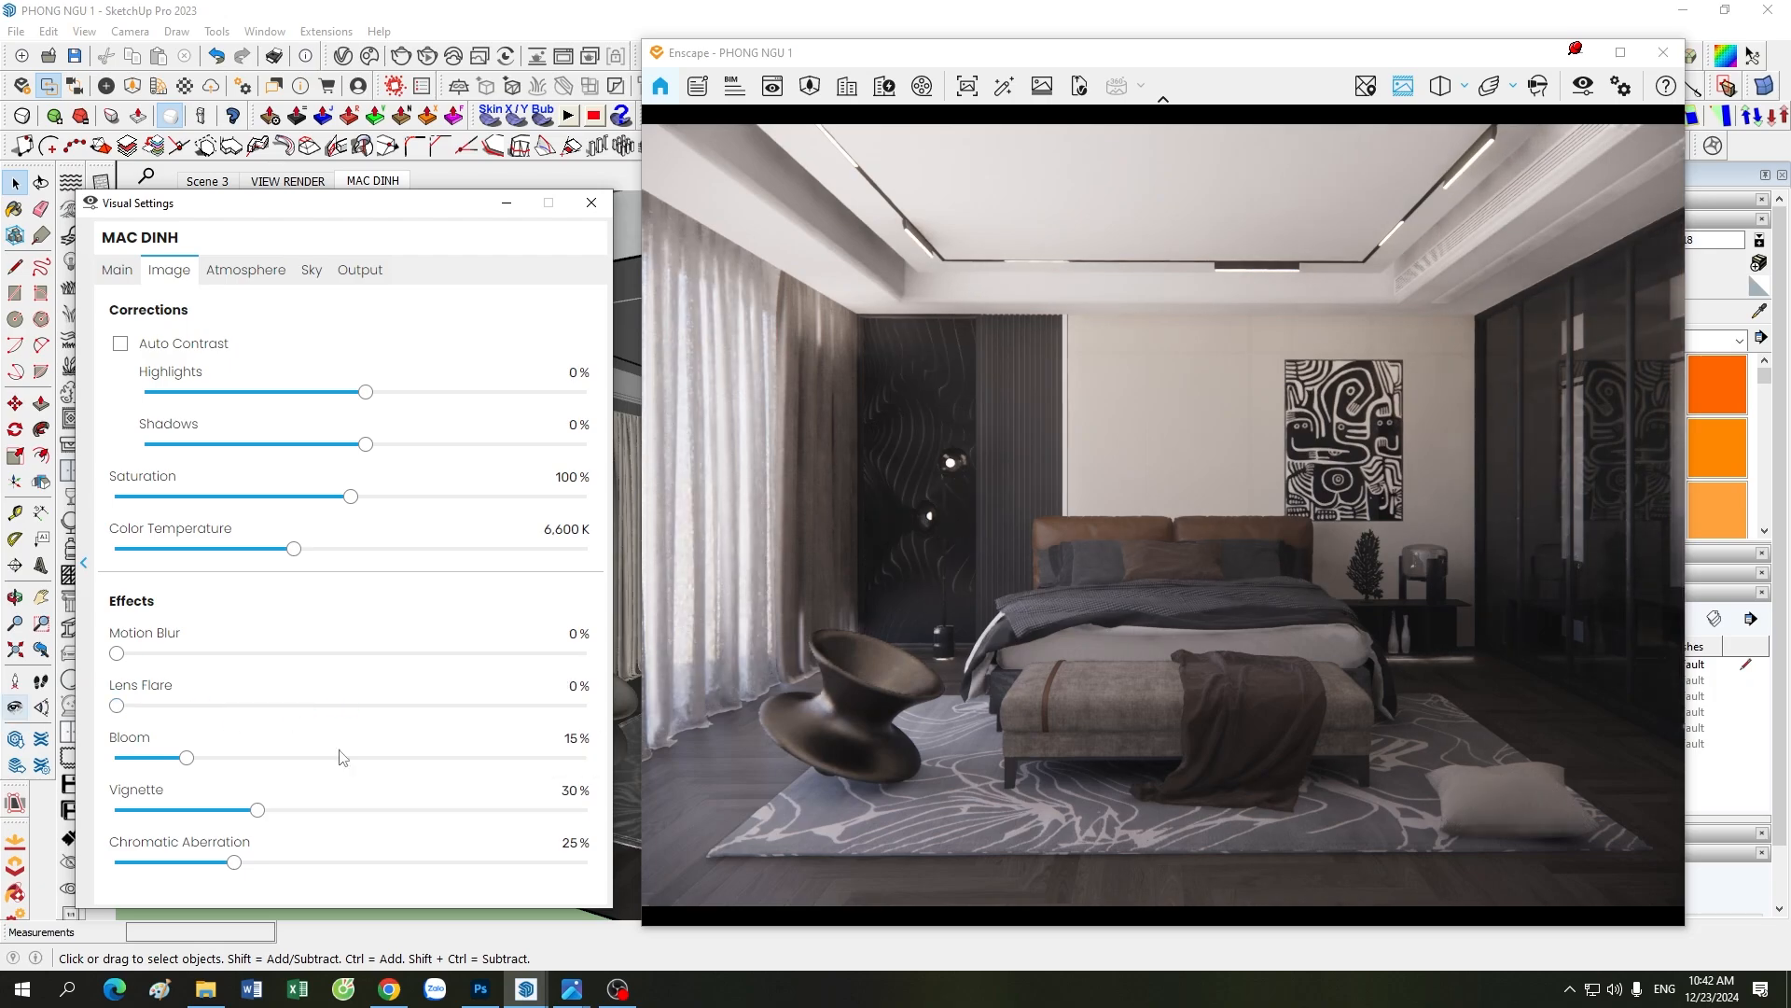
double_click(570, 738)
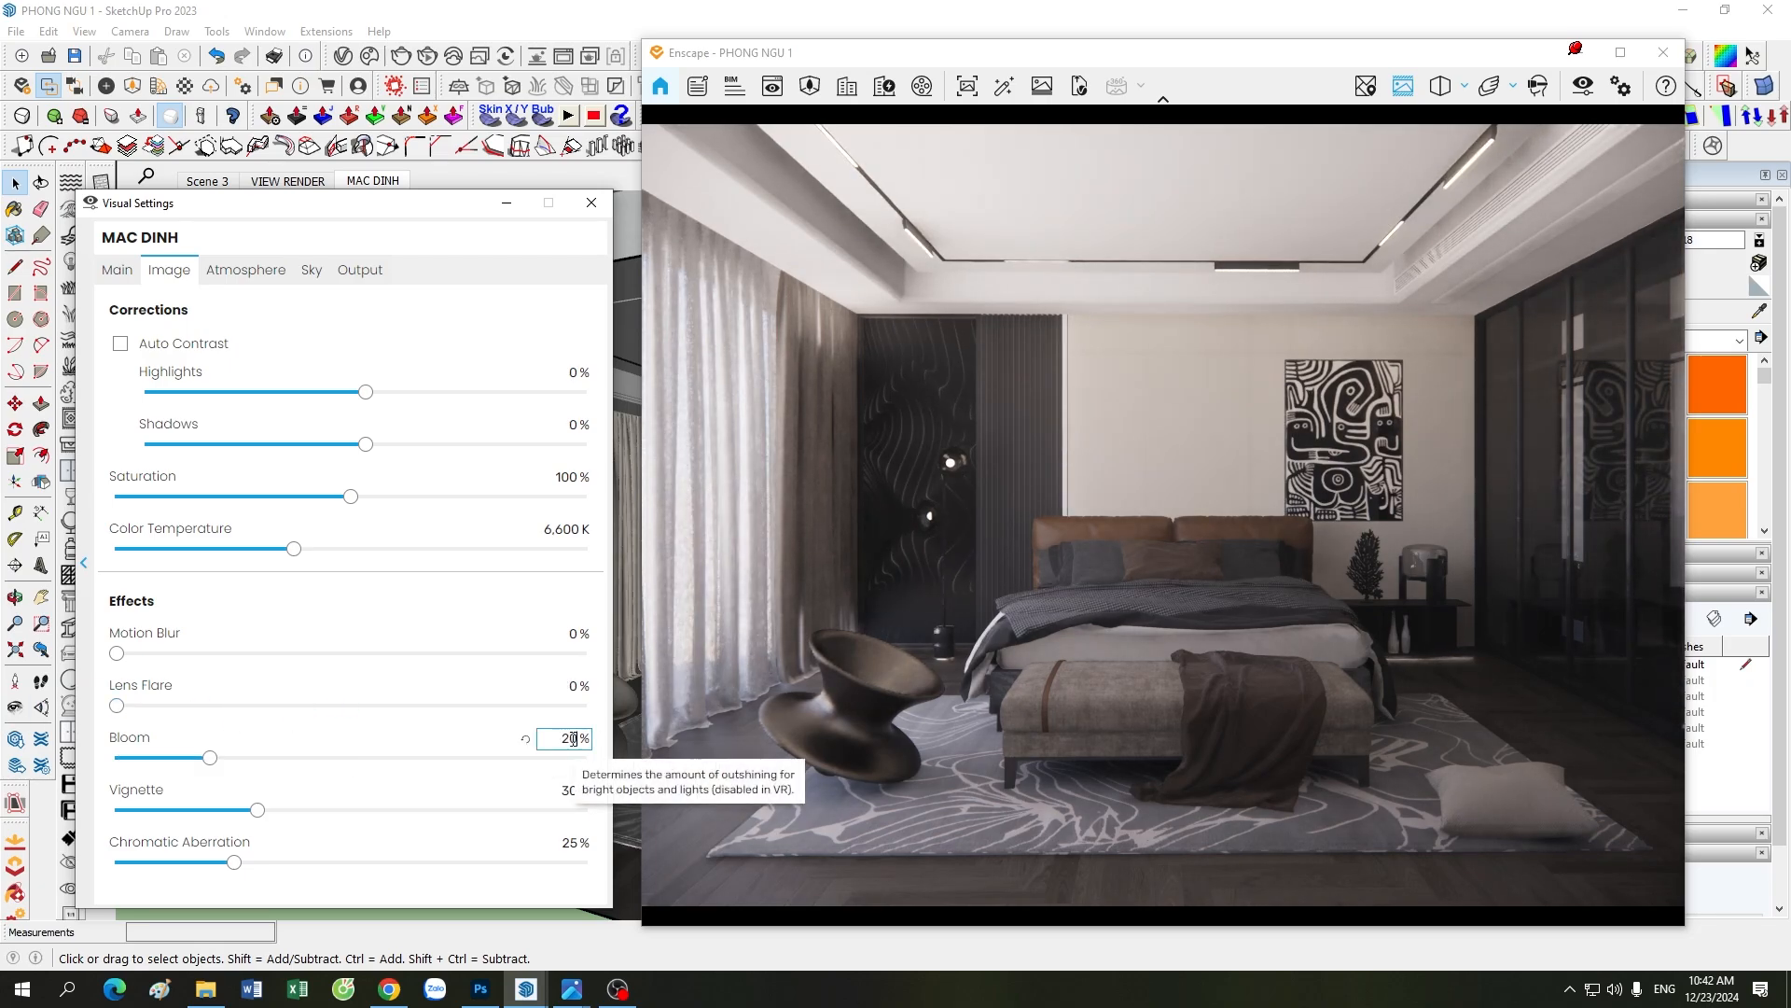
text(20)
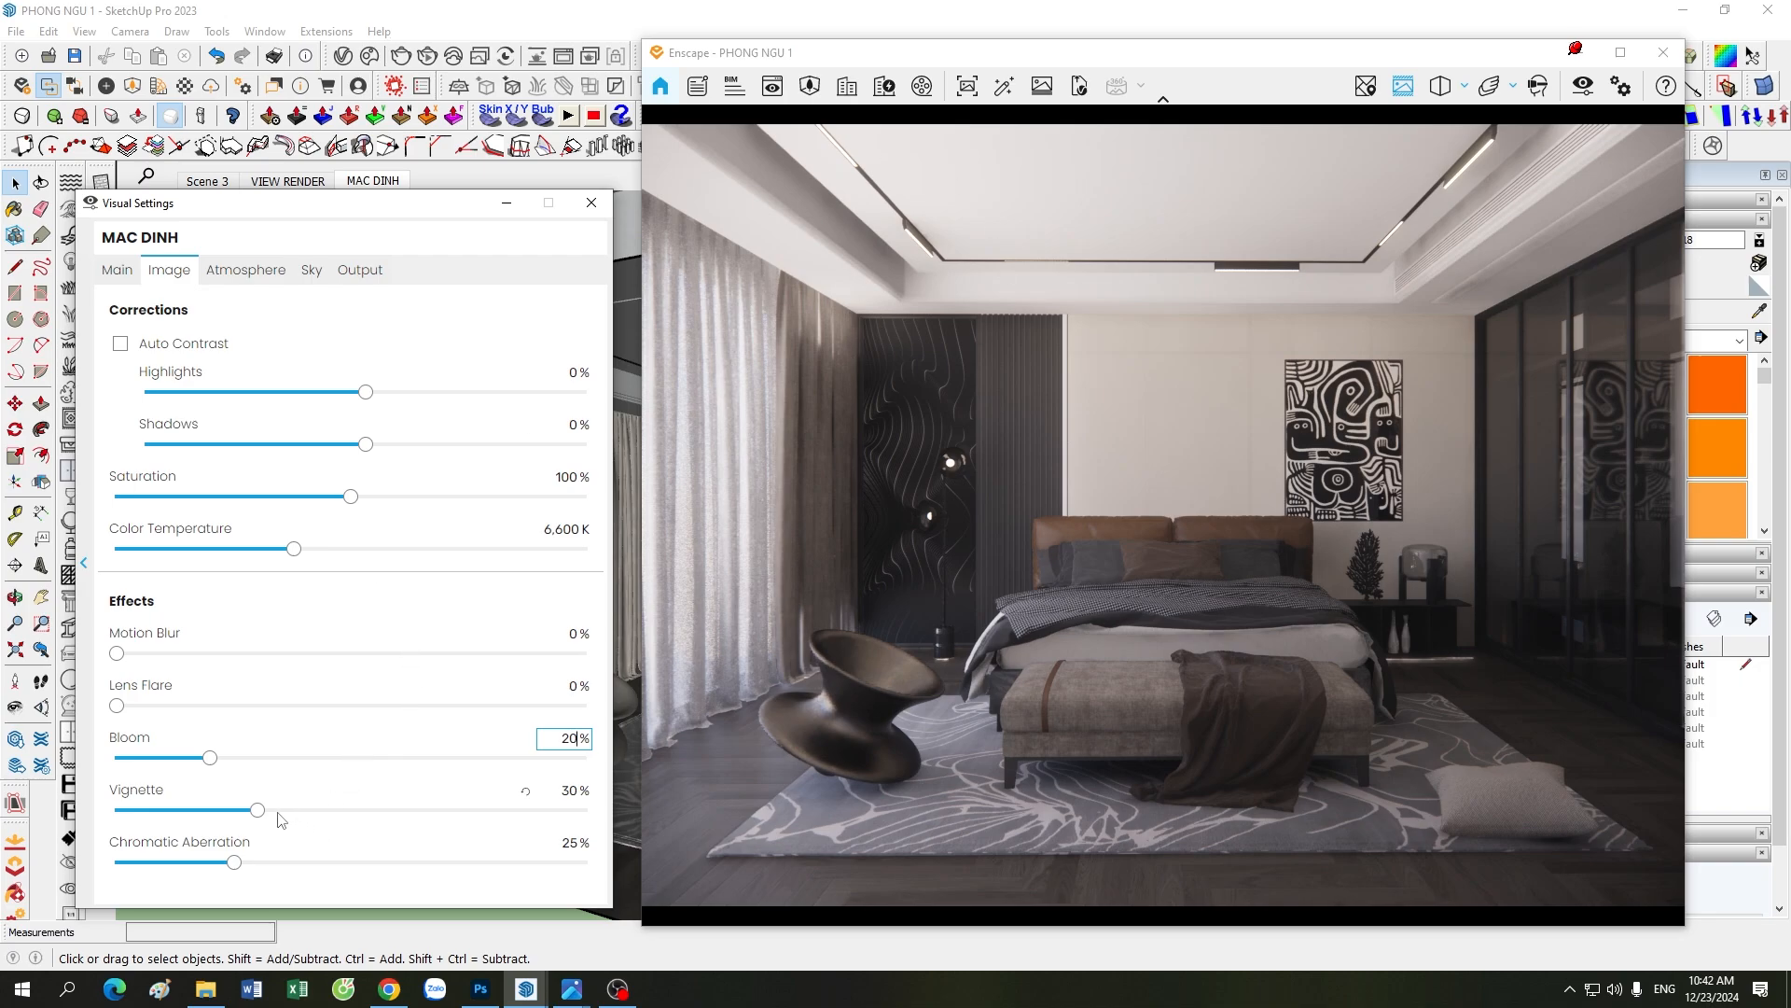
drag(258, 811, 102, 814)
drag(235, 863, 103, 864)
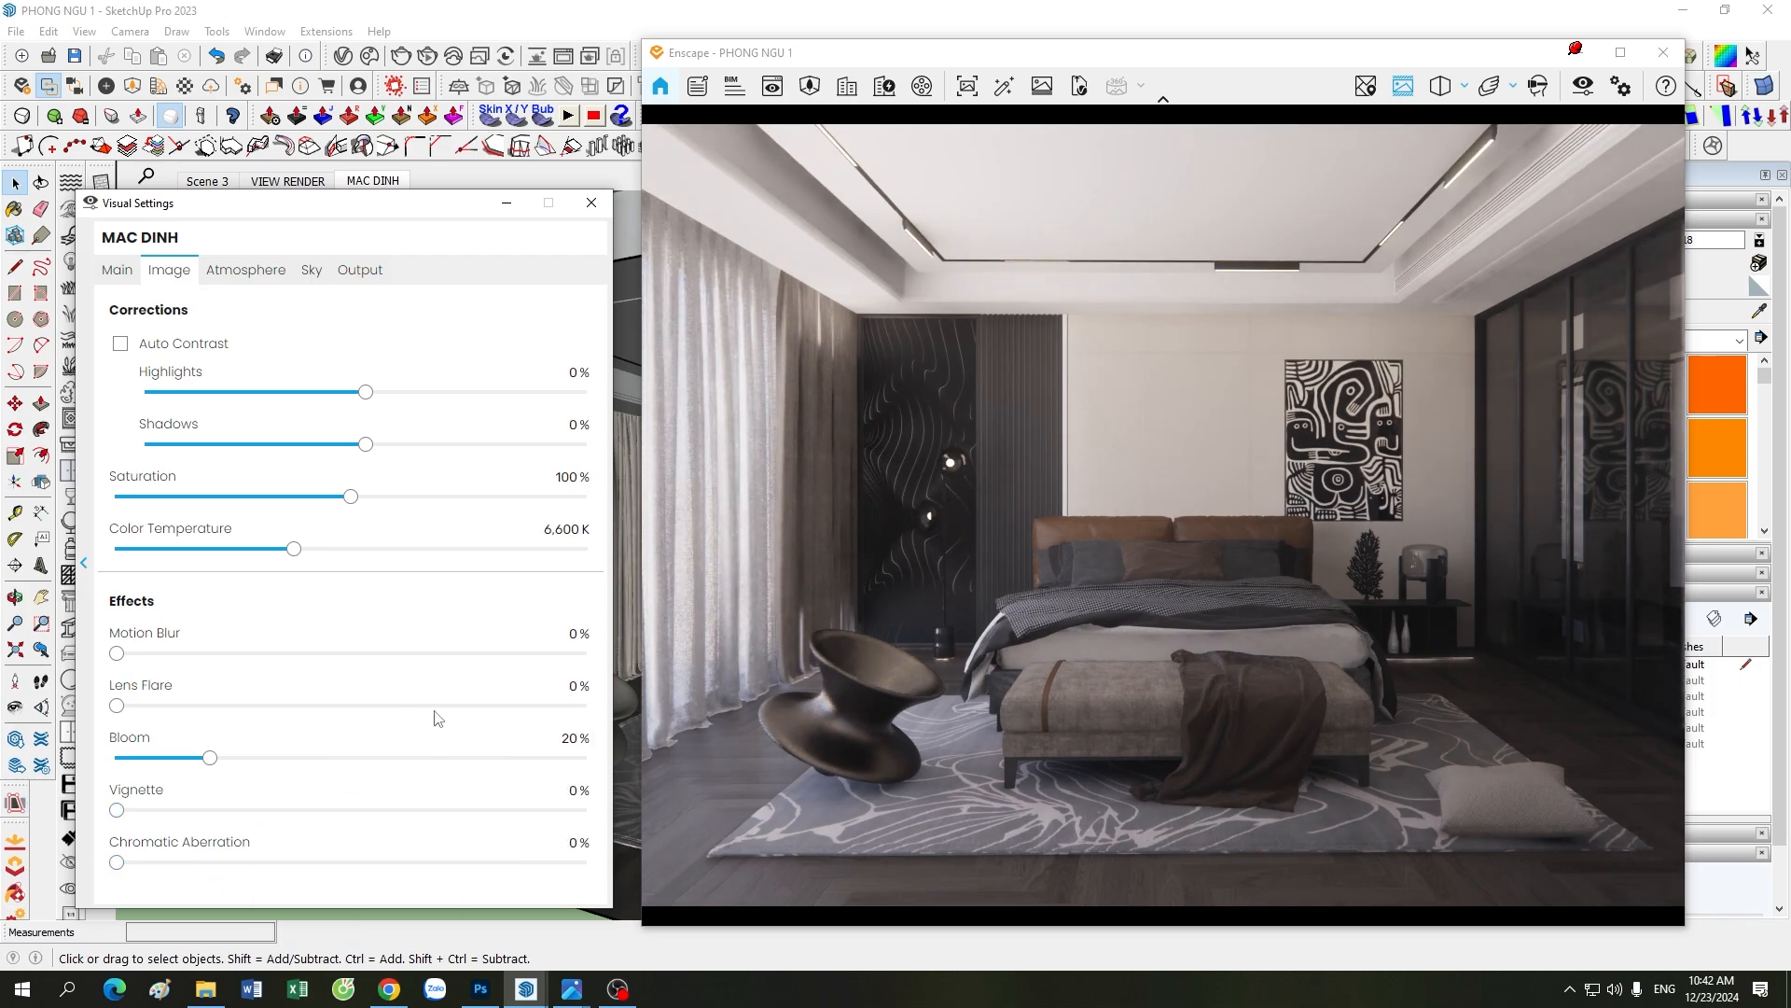
Step: Set the fog intensity, wind intensity and night sky brightness all to 0% in the atmosphere settings
click(245, 270)
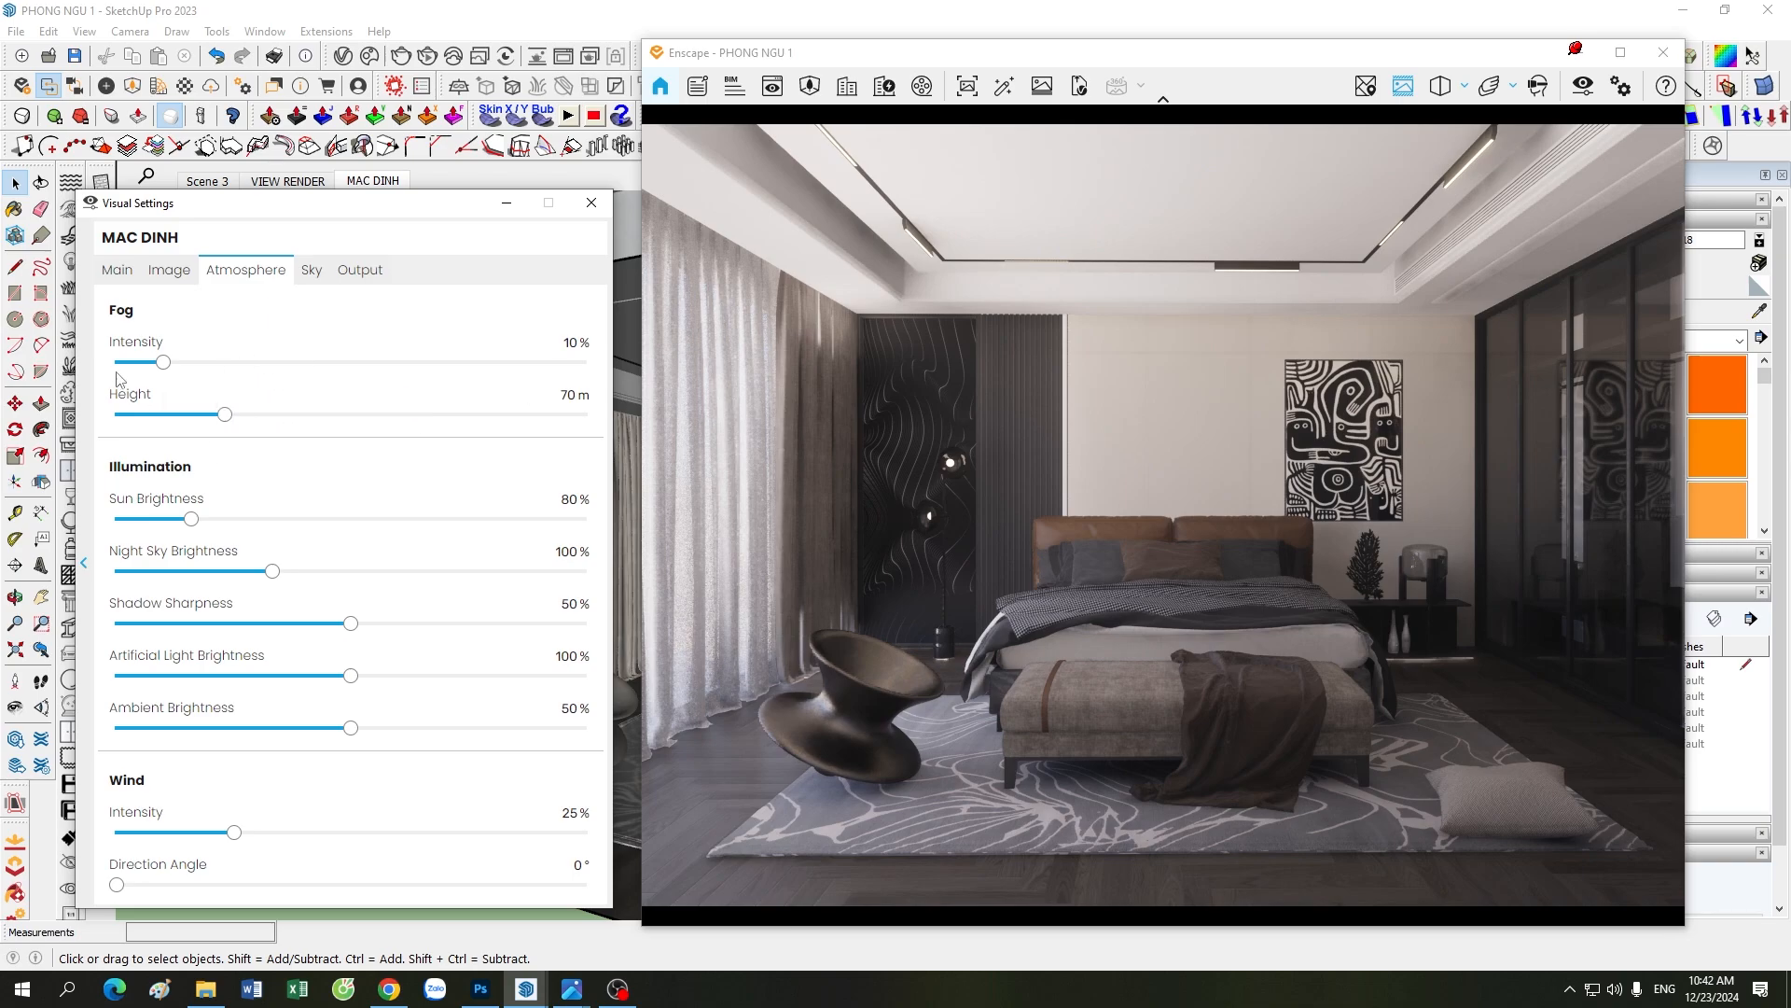
drag(163, 362, 115, 362)
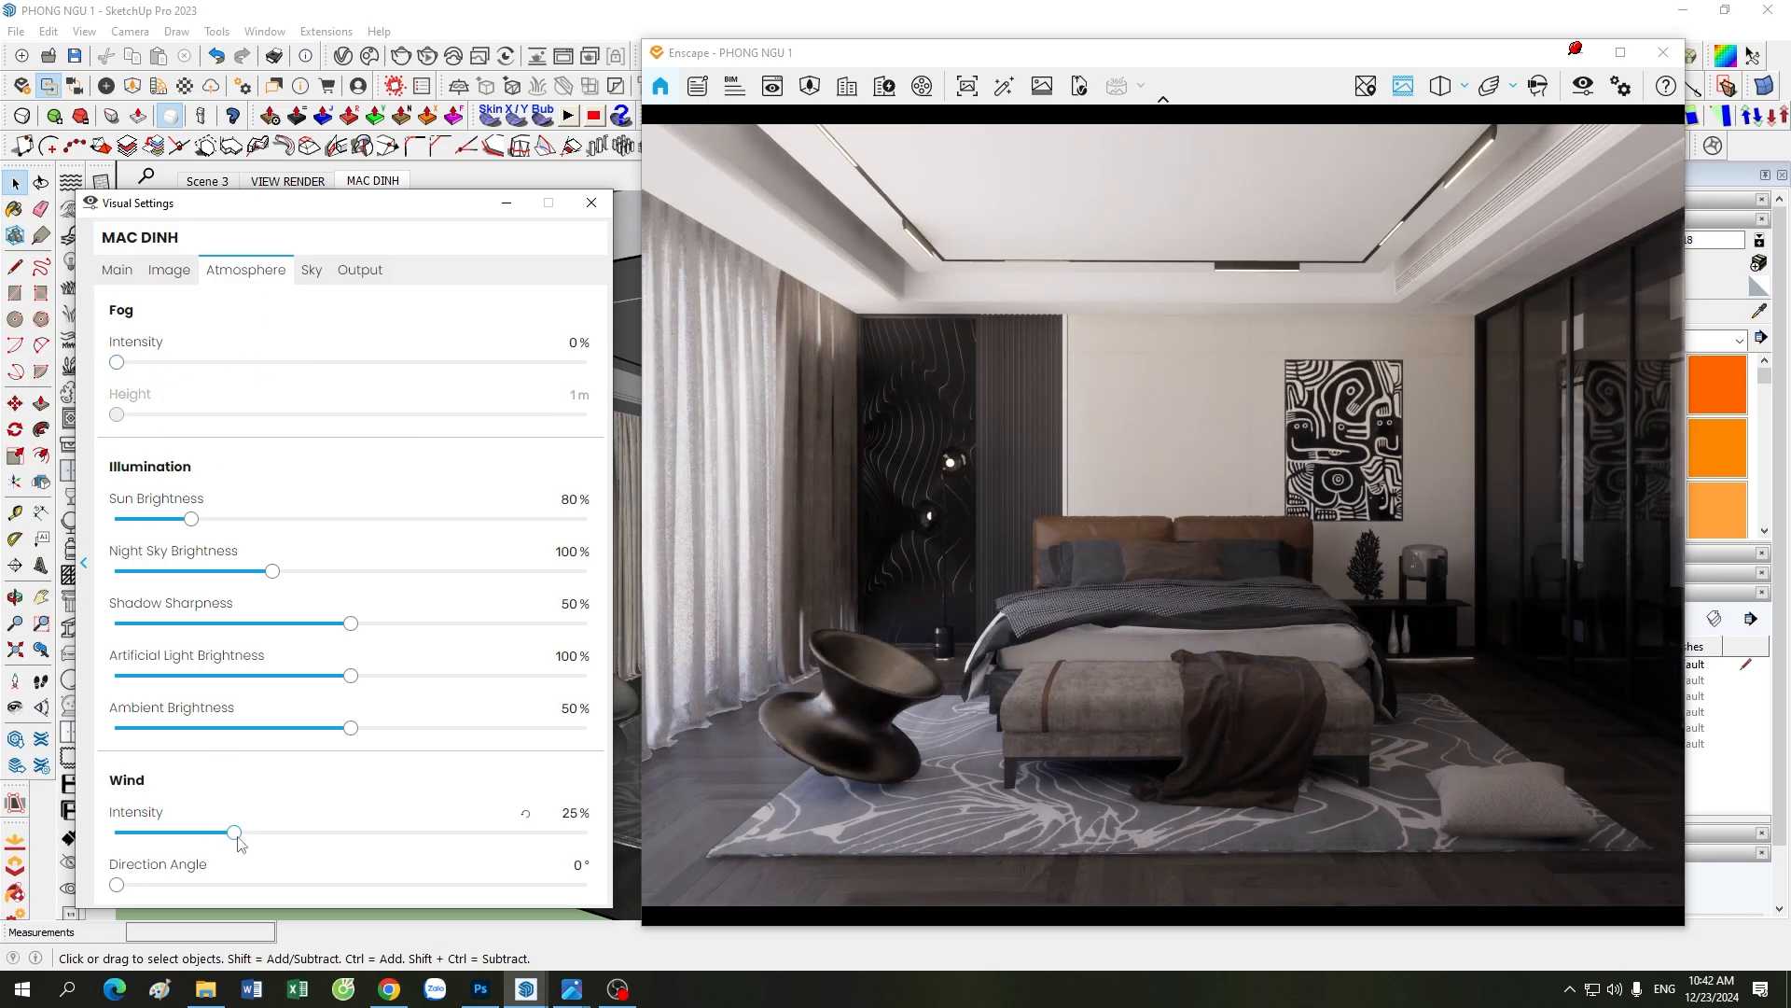
drag(234, 832, 115, 832)
click(525, 552)
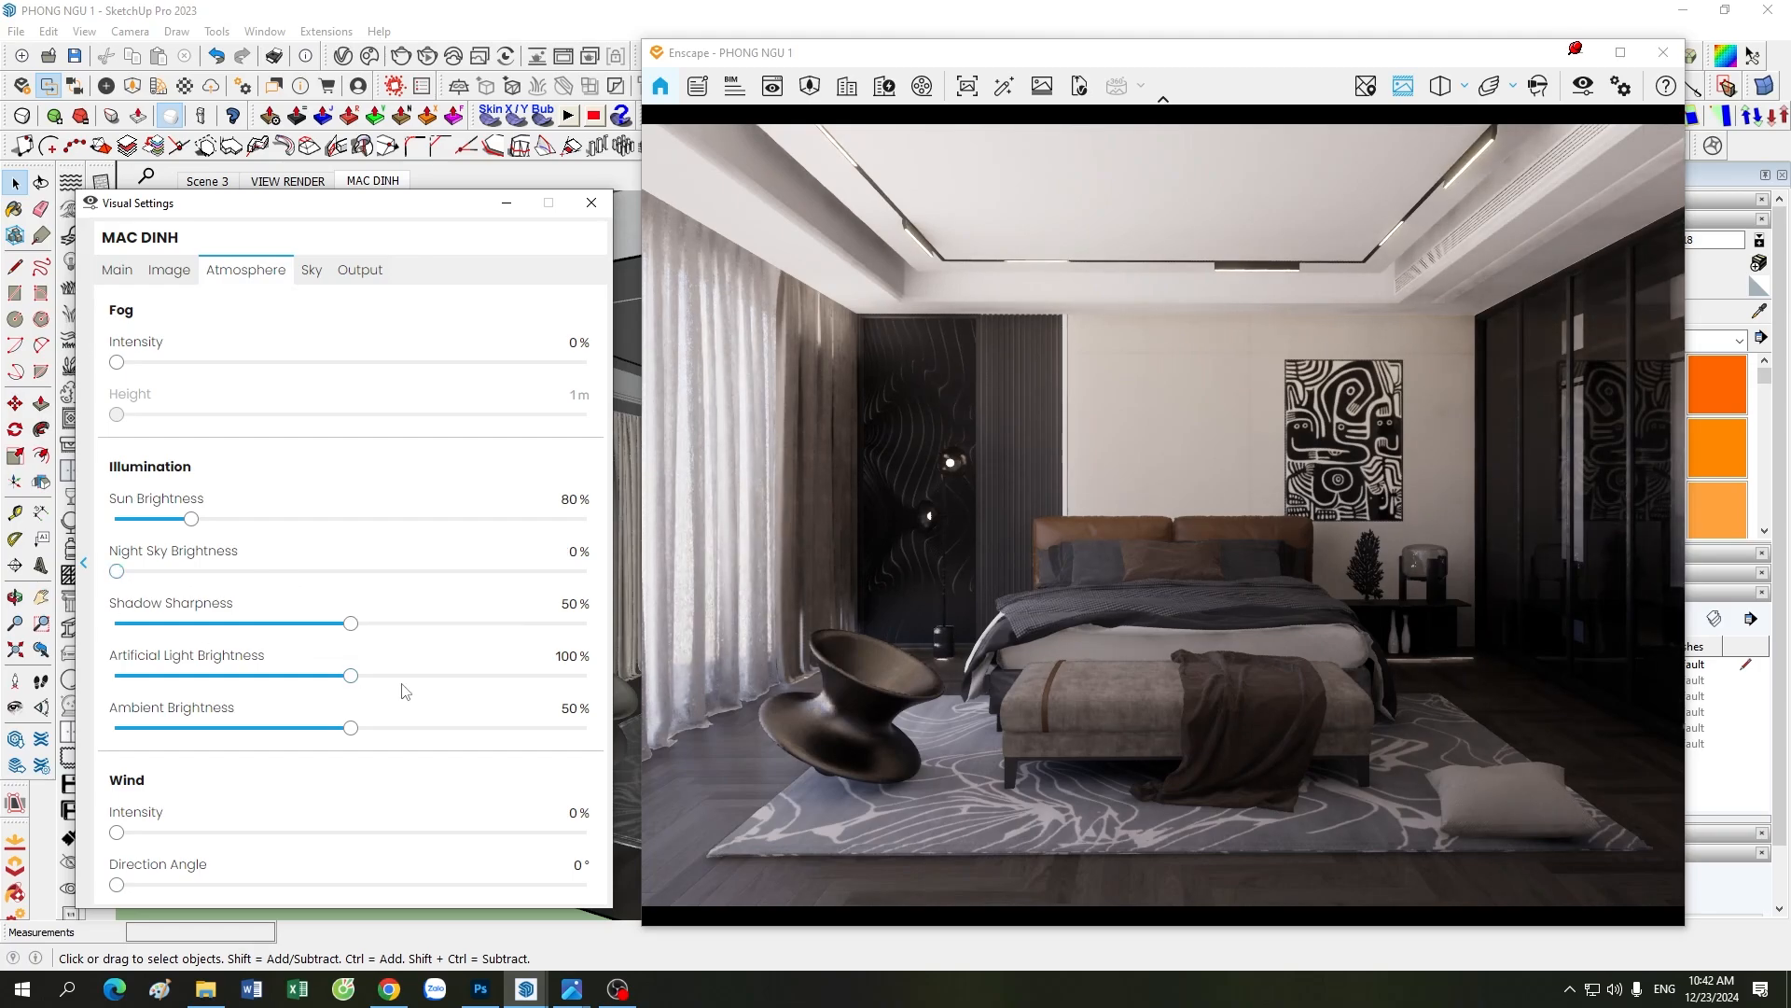
Step: Open the Sky settings, then switch between the image viewer and Enscape to examine the Dancing Hall.jpg panorama preview against the bedroom render
click(312, 271)
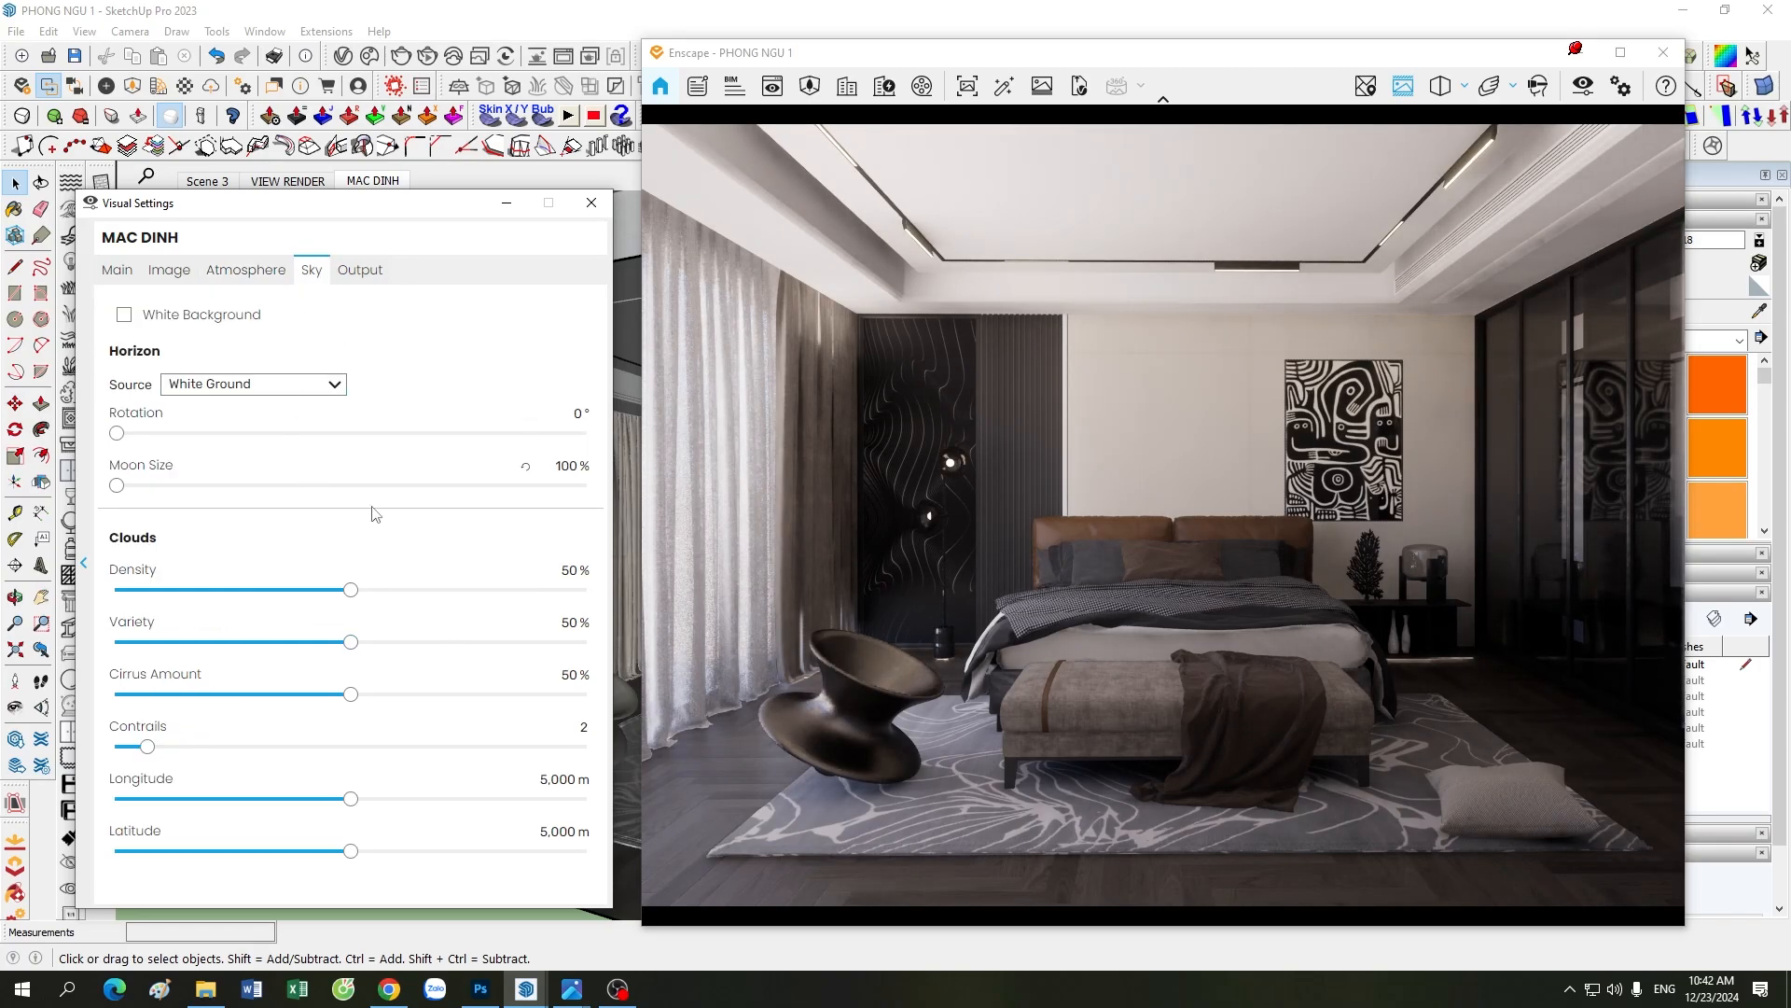
mouse_move(594, 974)
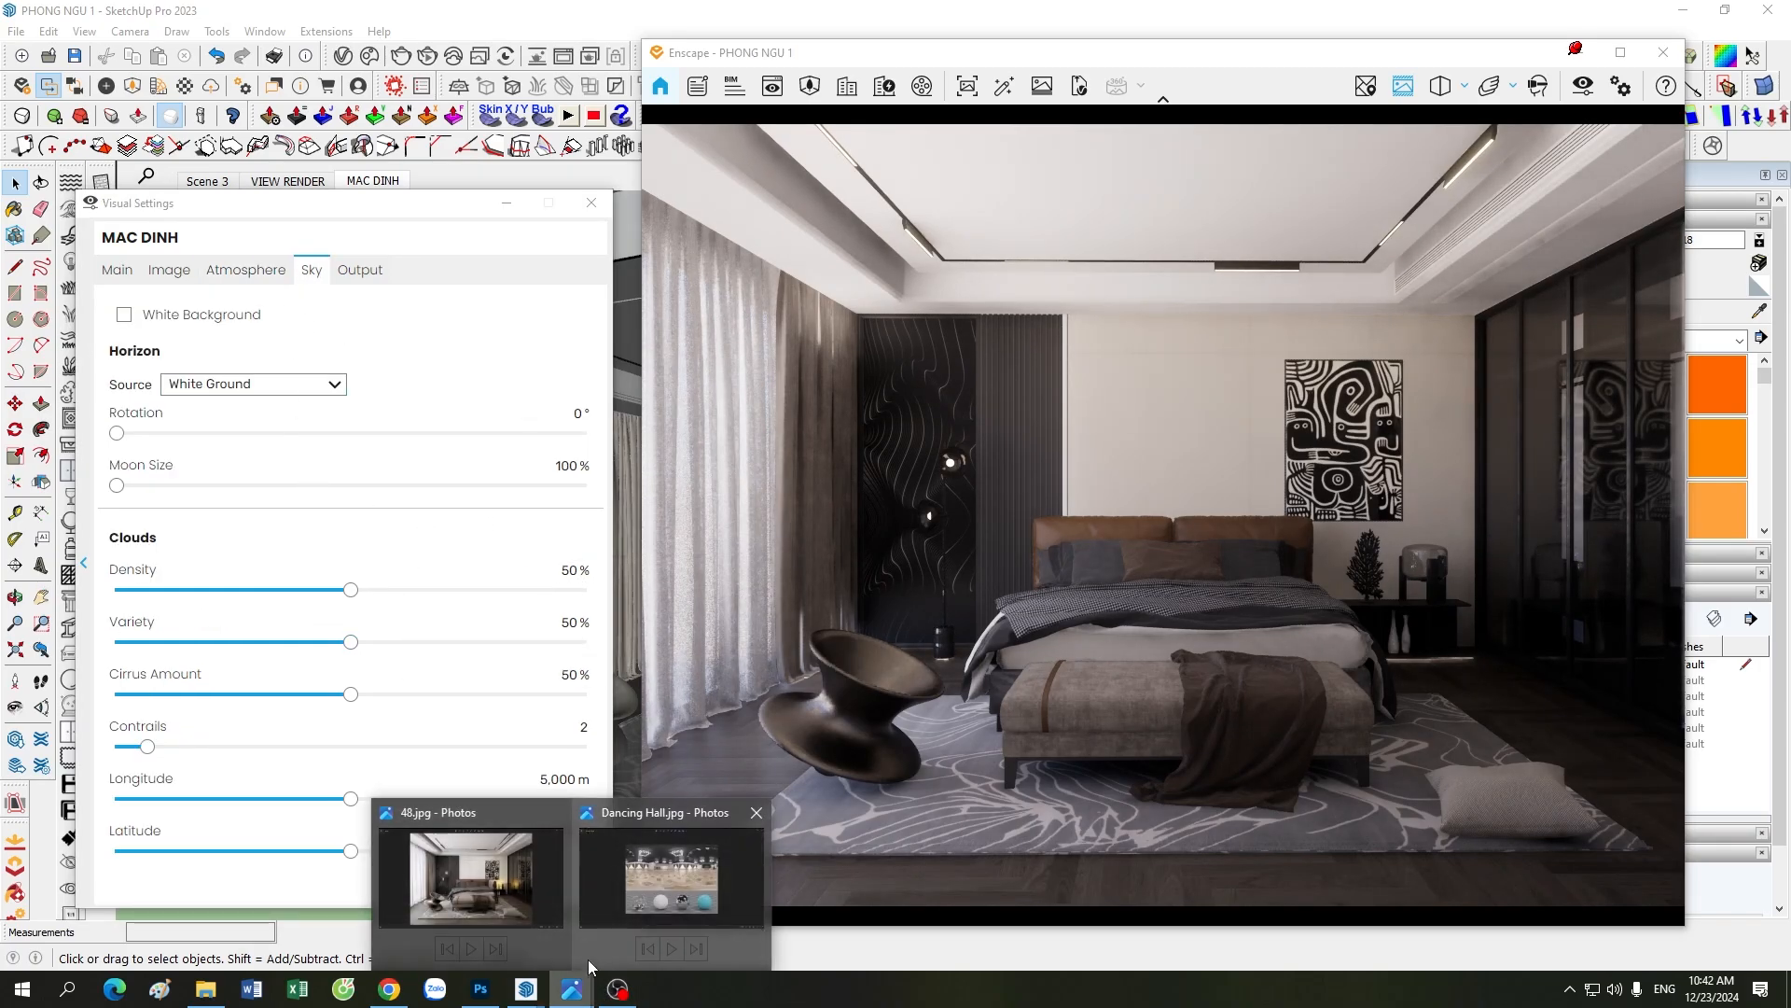
click(718, 897)
click(1578, 51)
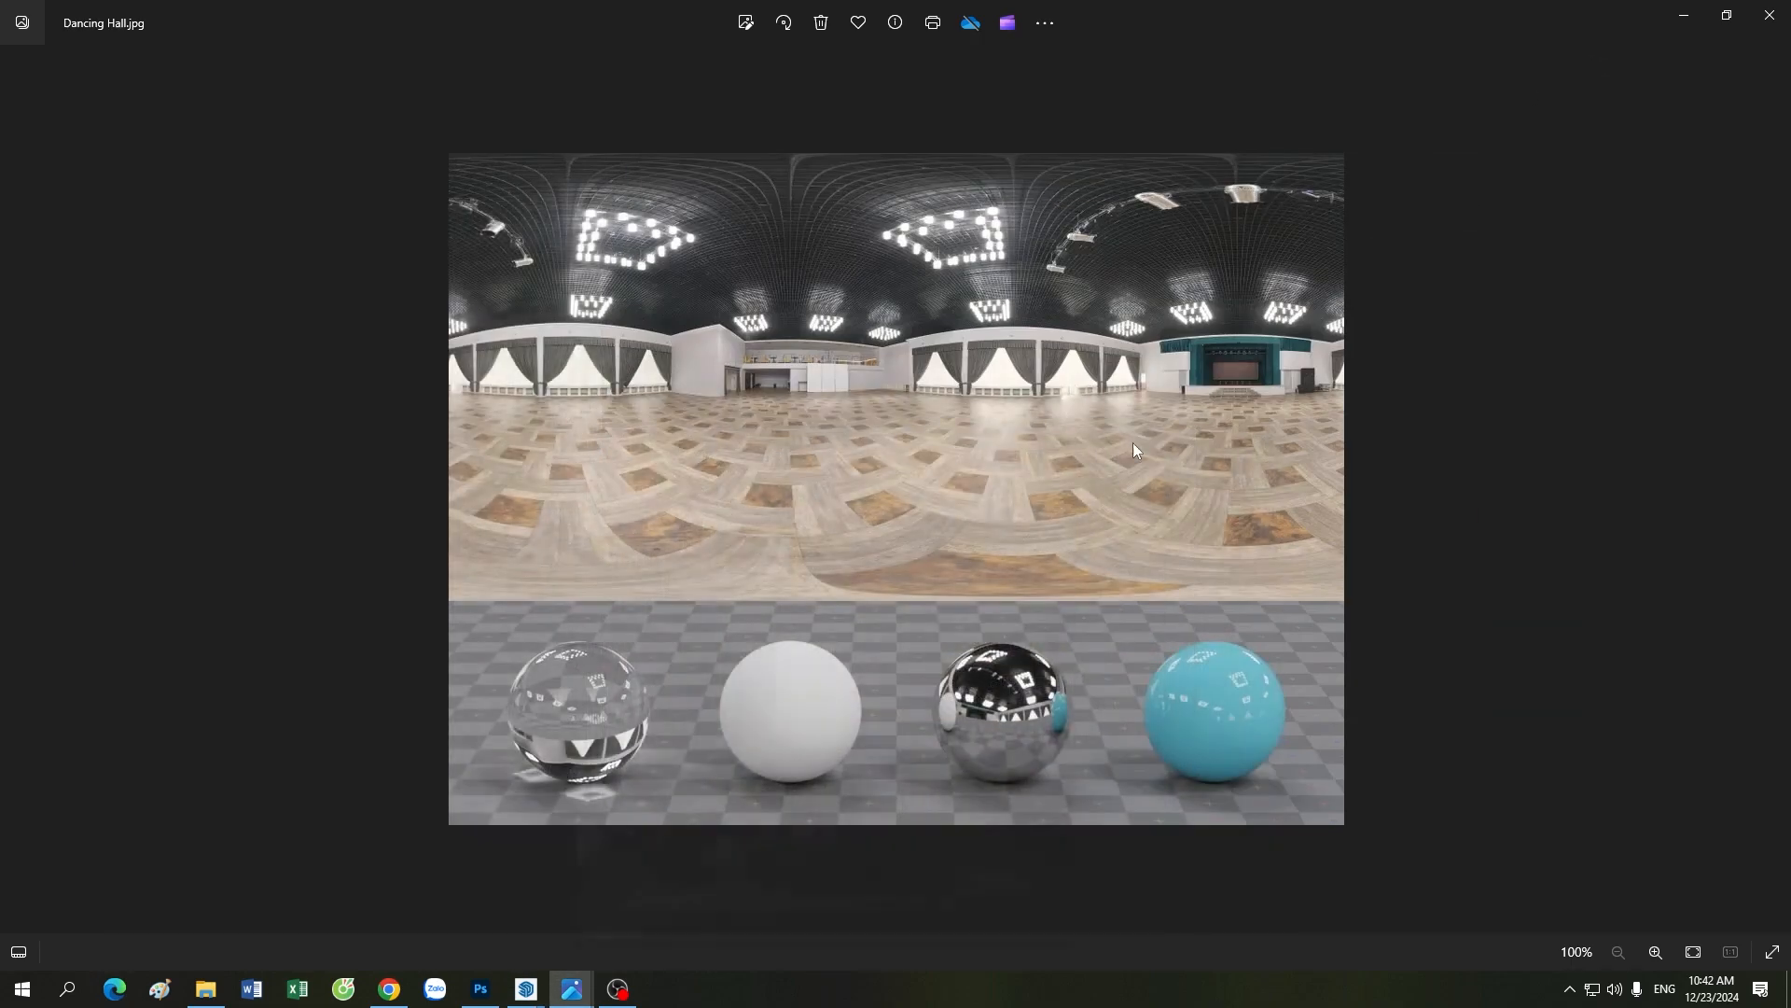
mouse_move(526, 989)
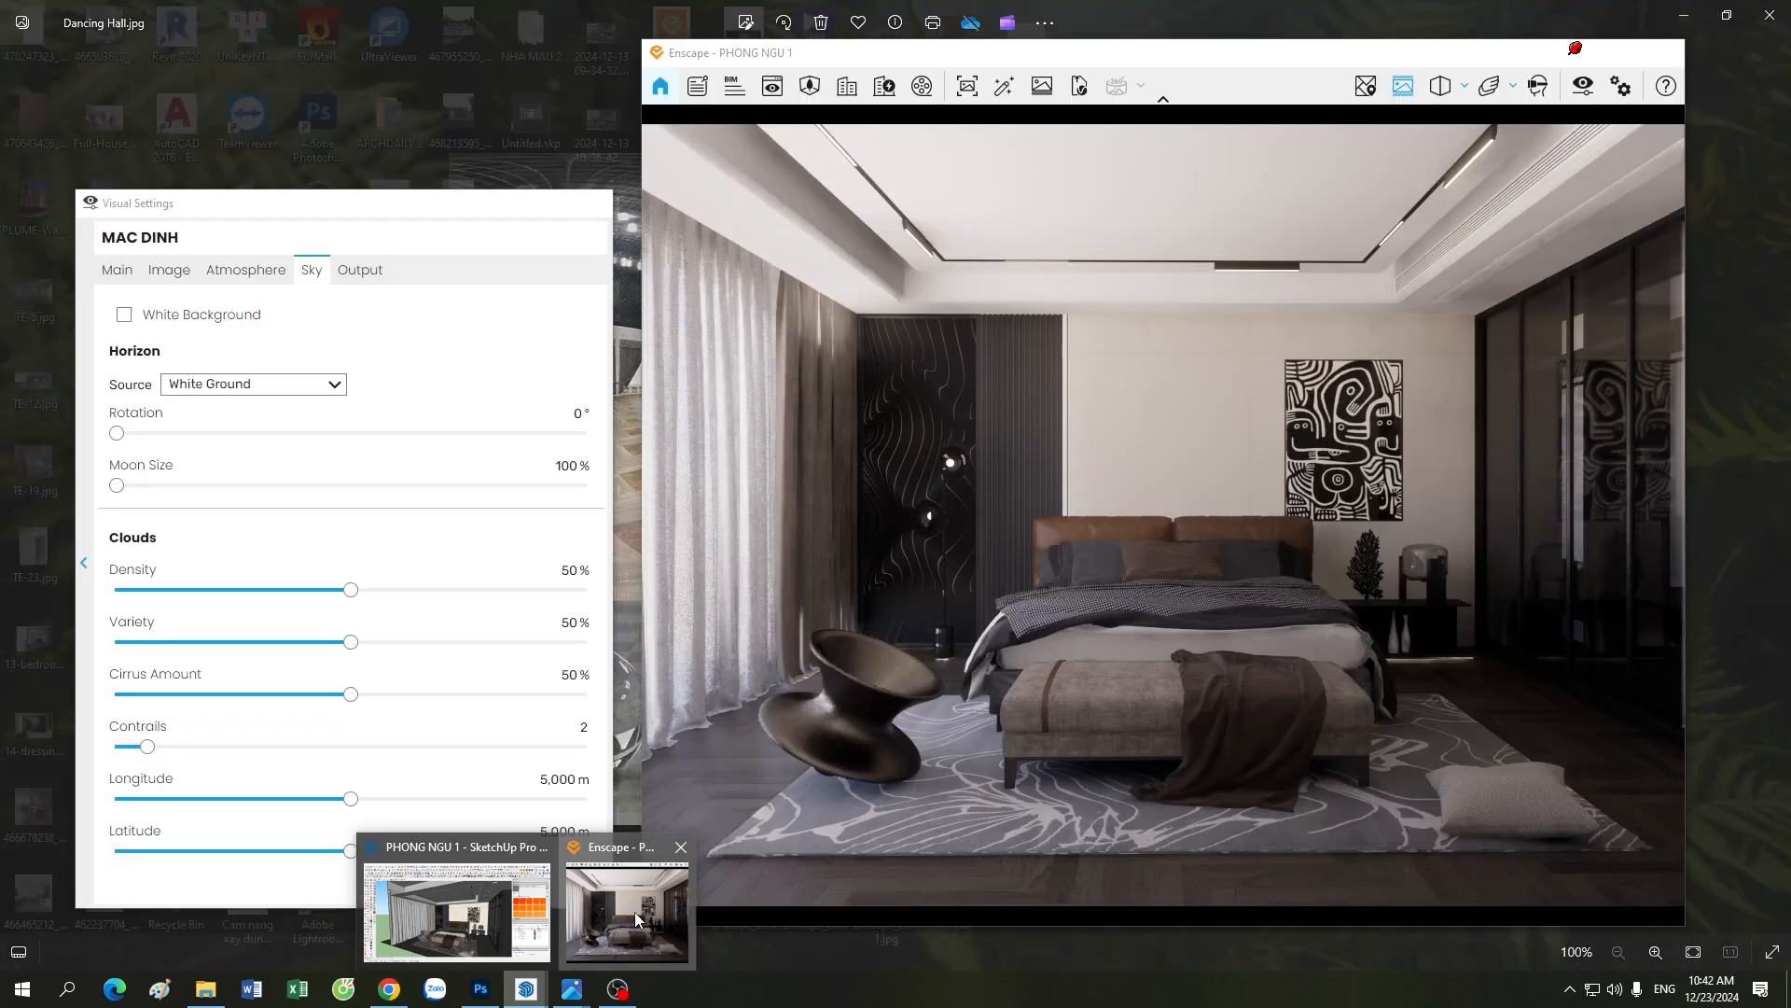
click(630, 910)
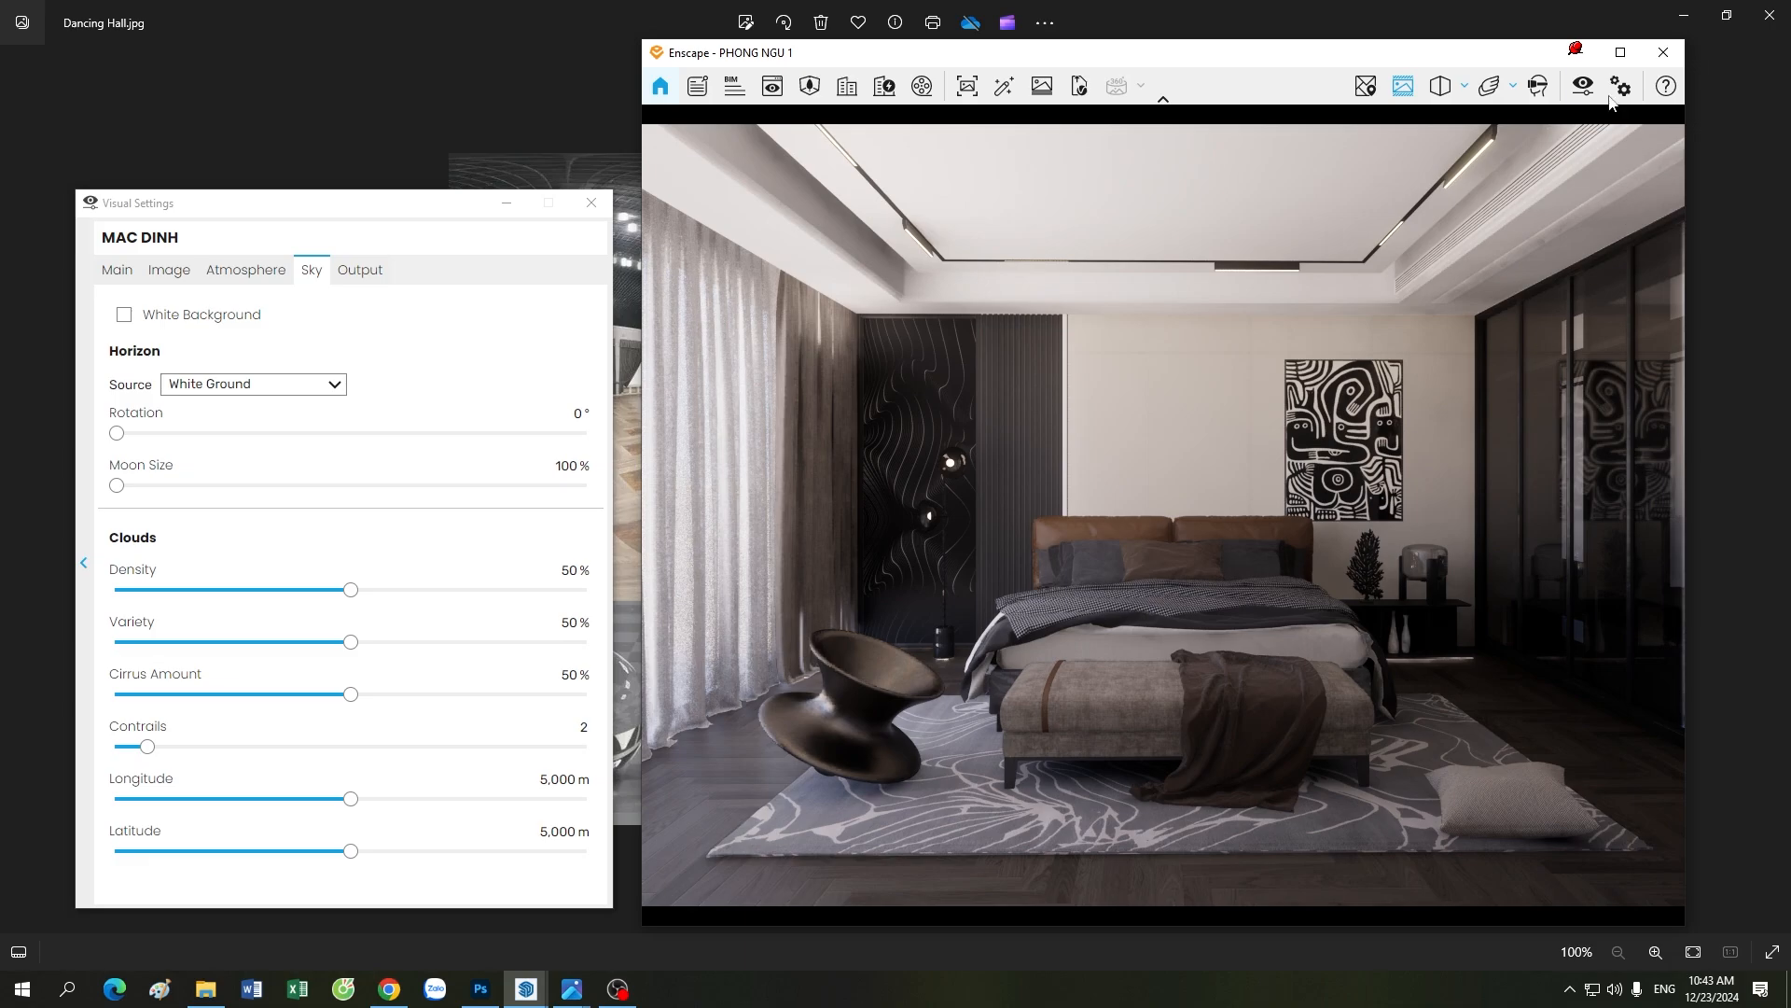
click(1581, 58)
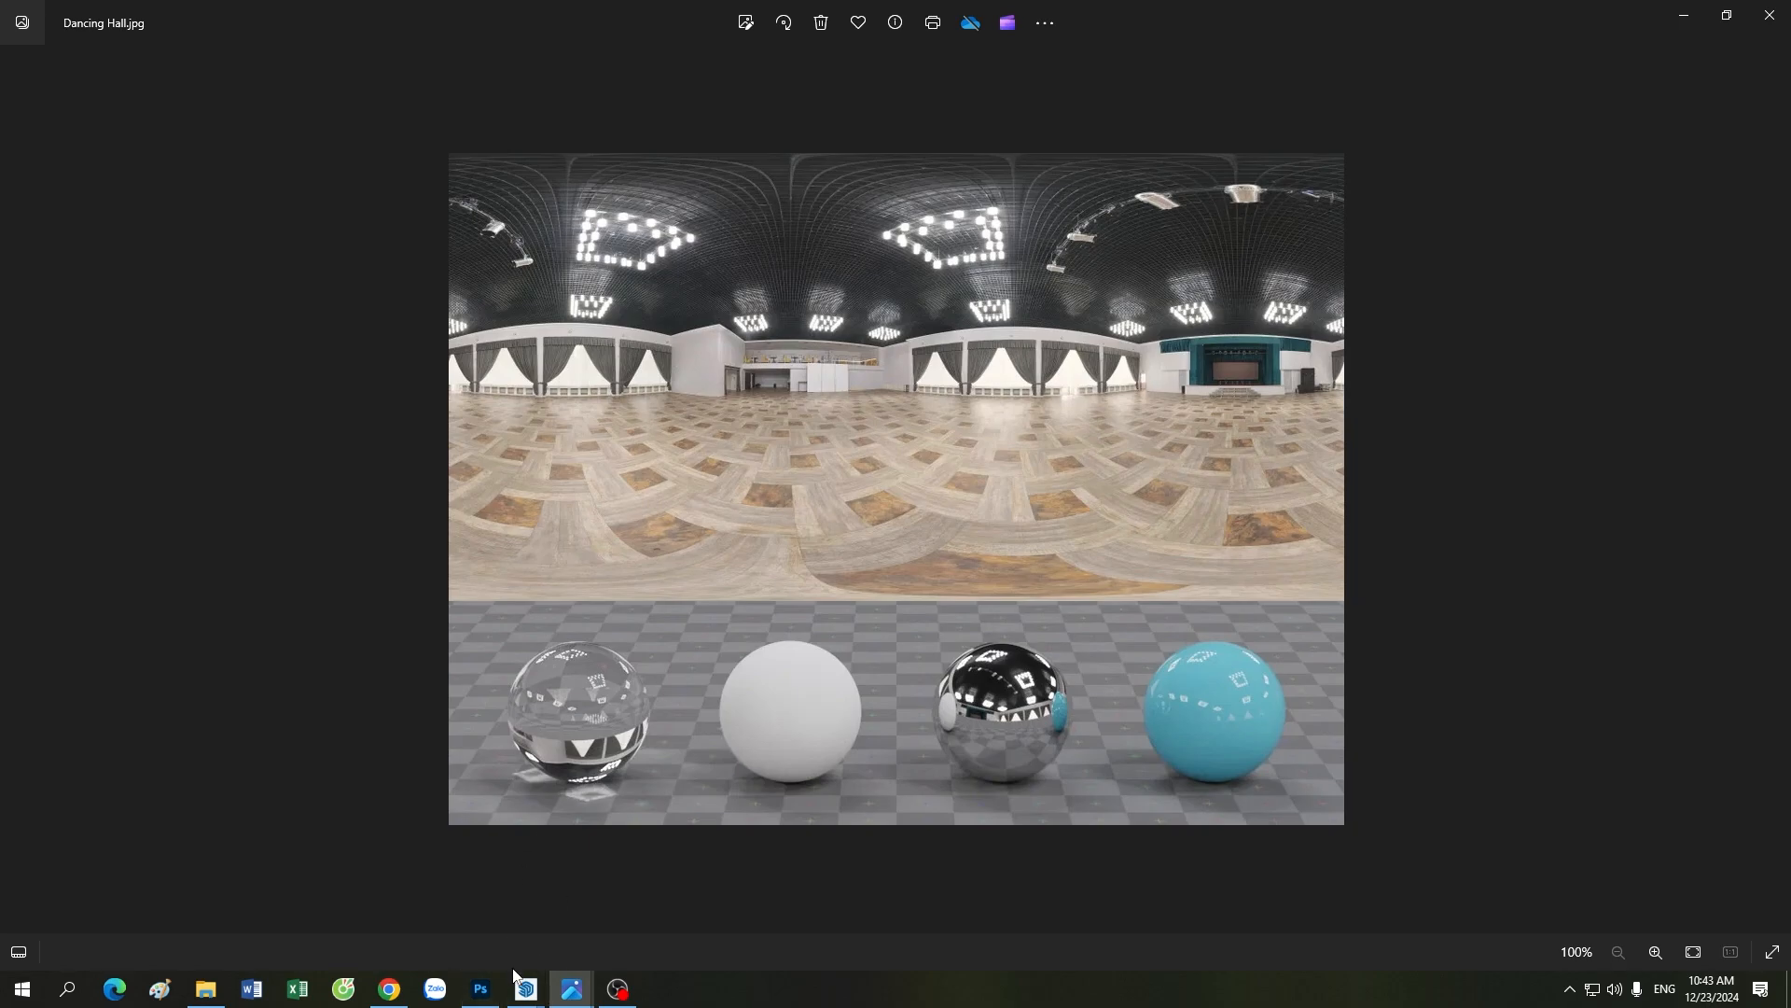
Step: Switch back to Enscape, set the horizon source to Skybox with dancing_hall_4k.hdr, and enable Brightest Point as Sun Direction
click(620, 914)
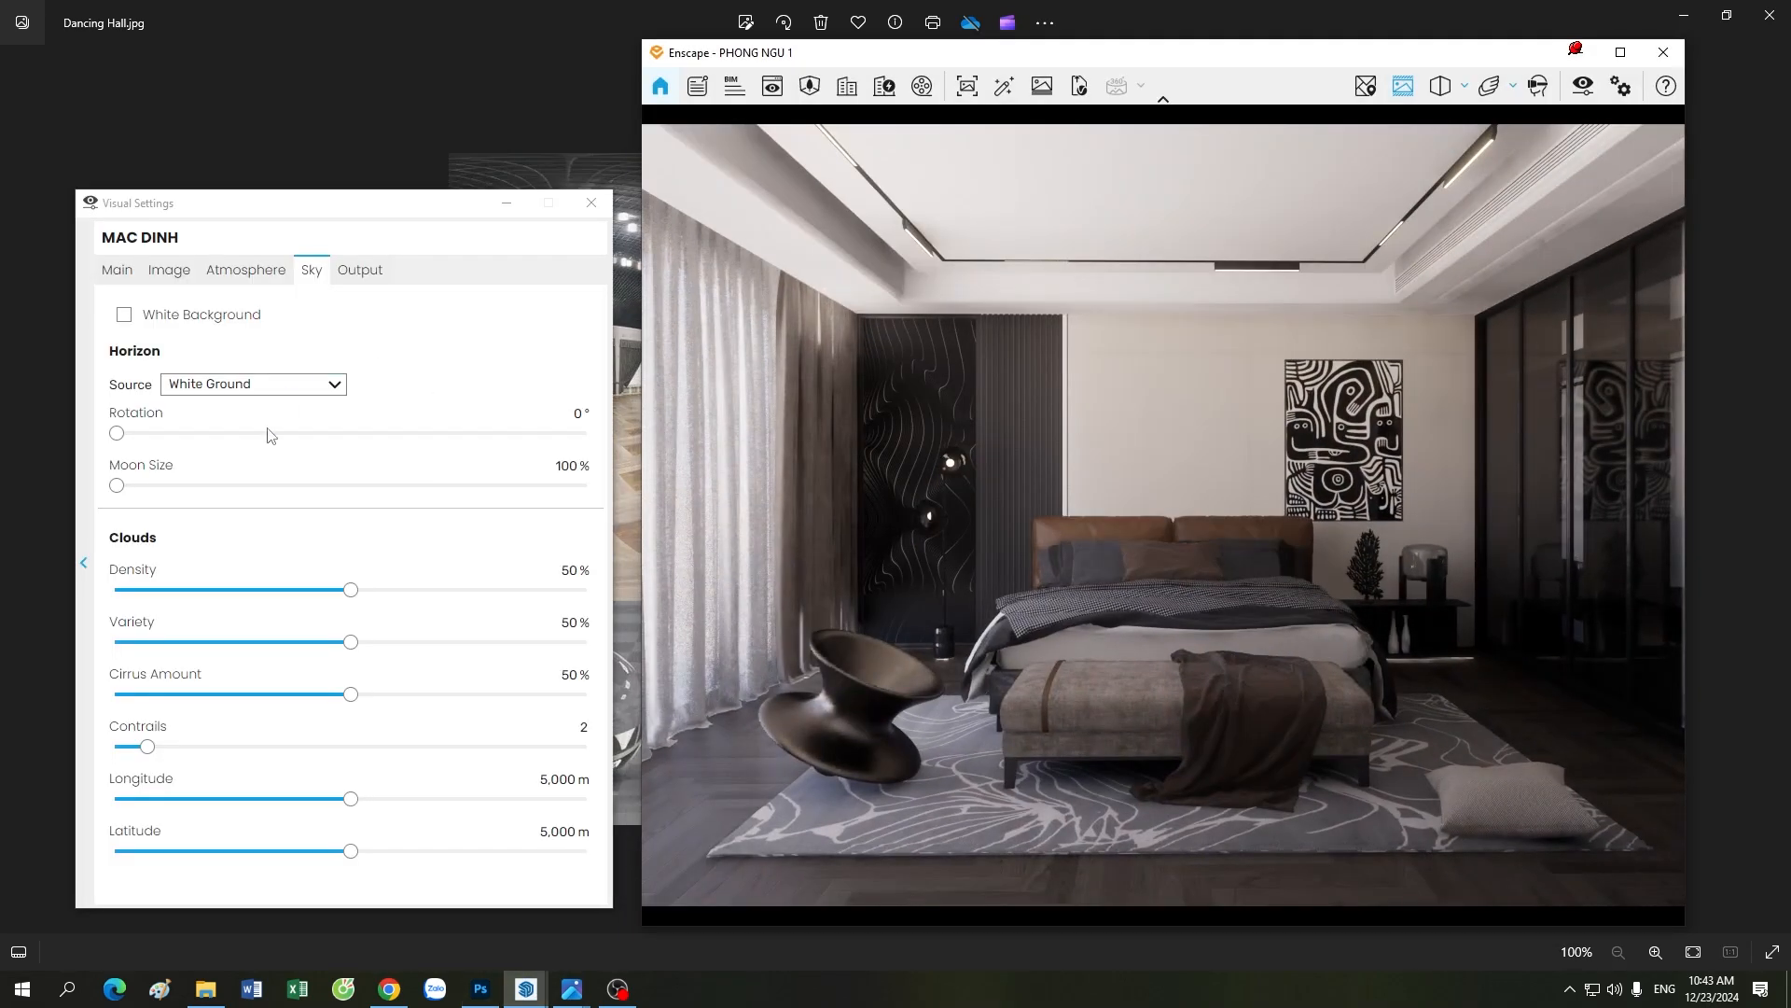
click(273, 390)
click(202, 431)
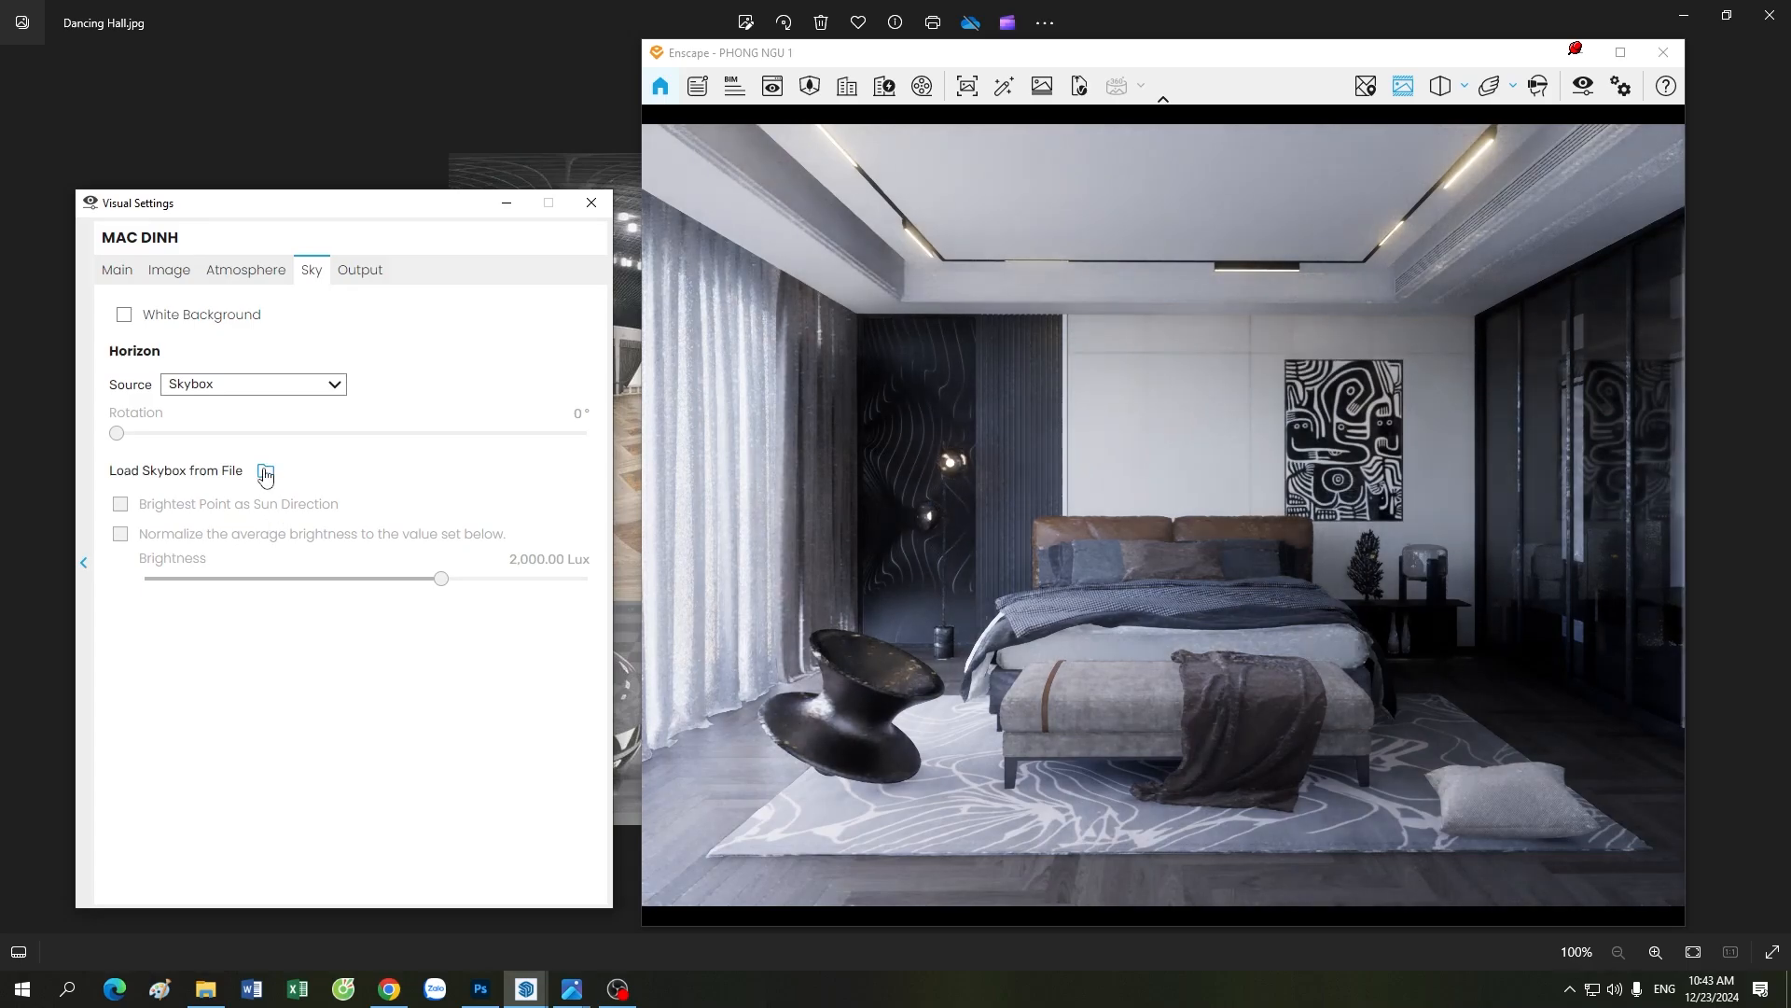
click(265, 473)
click(502, 362)
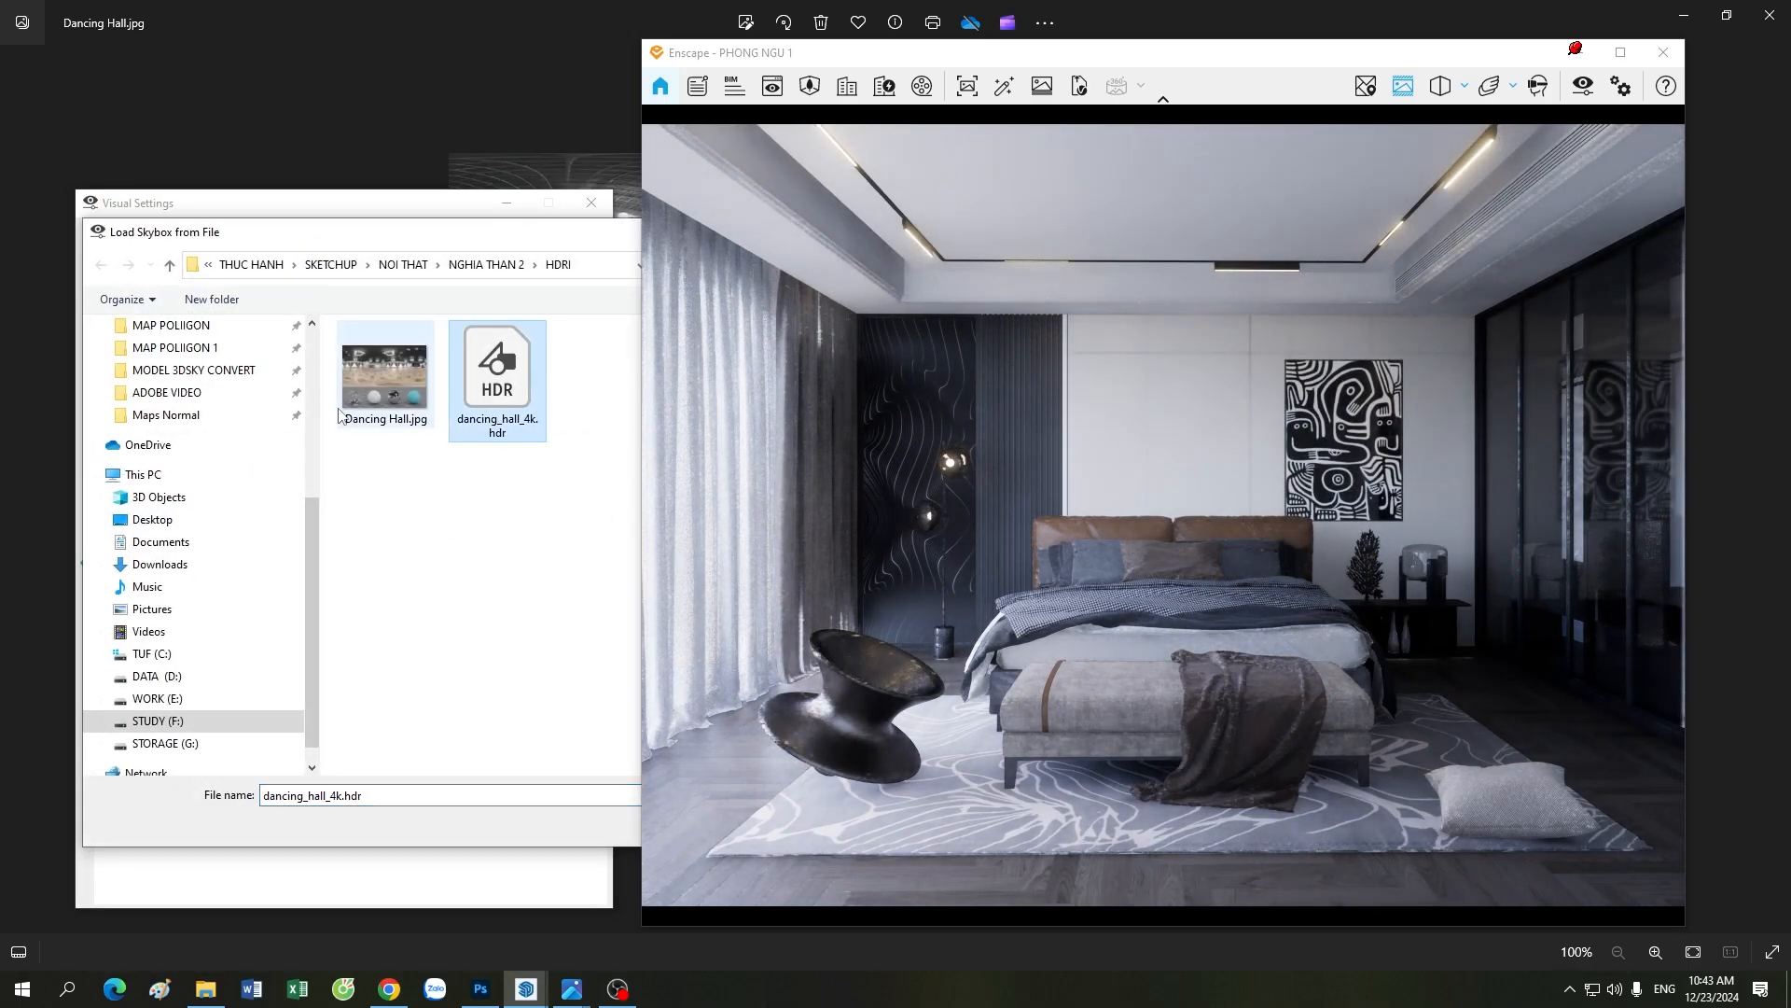
double_click(502, 362)
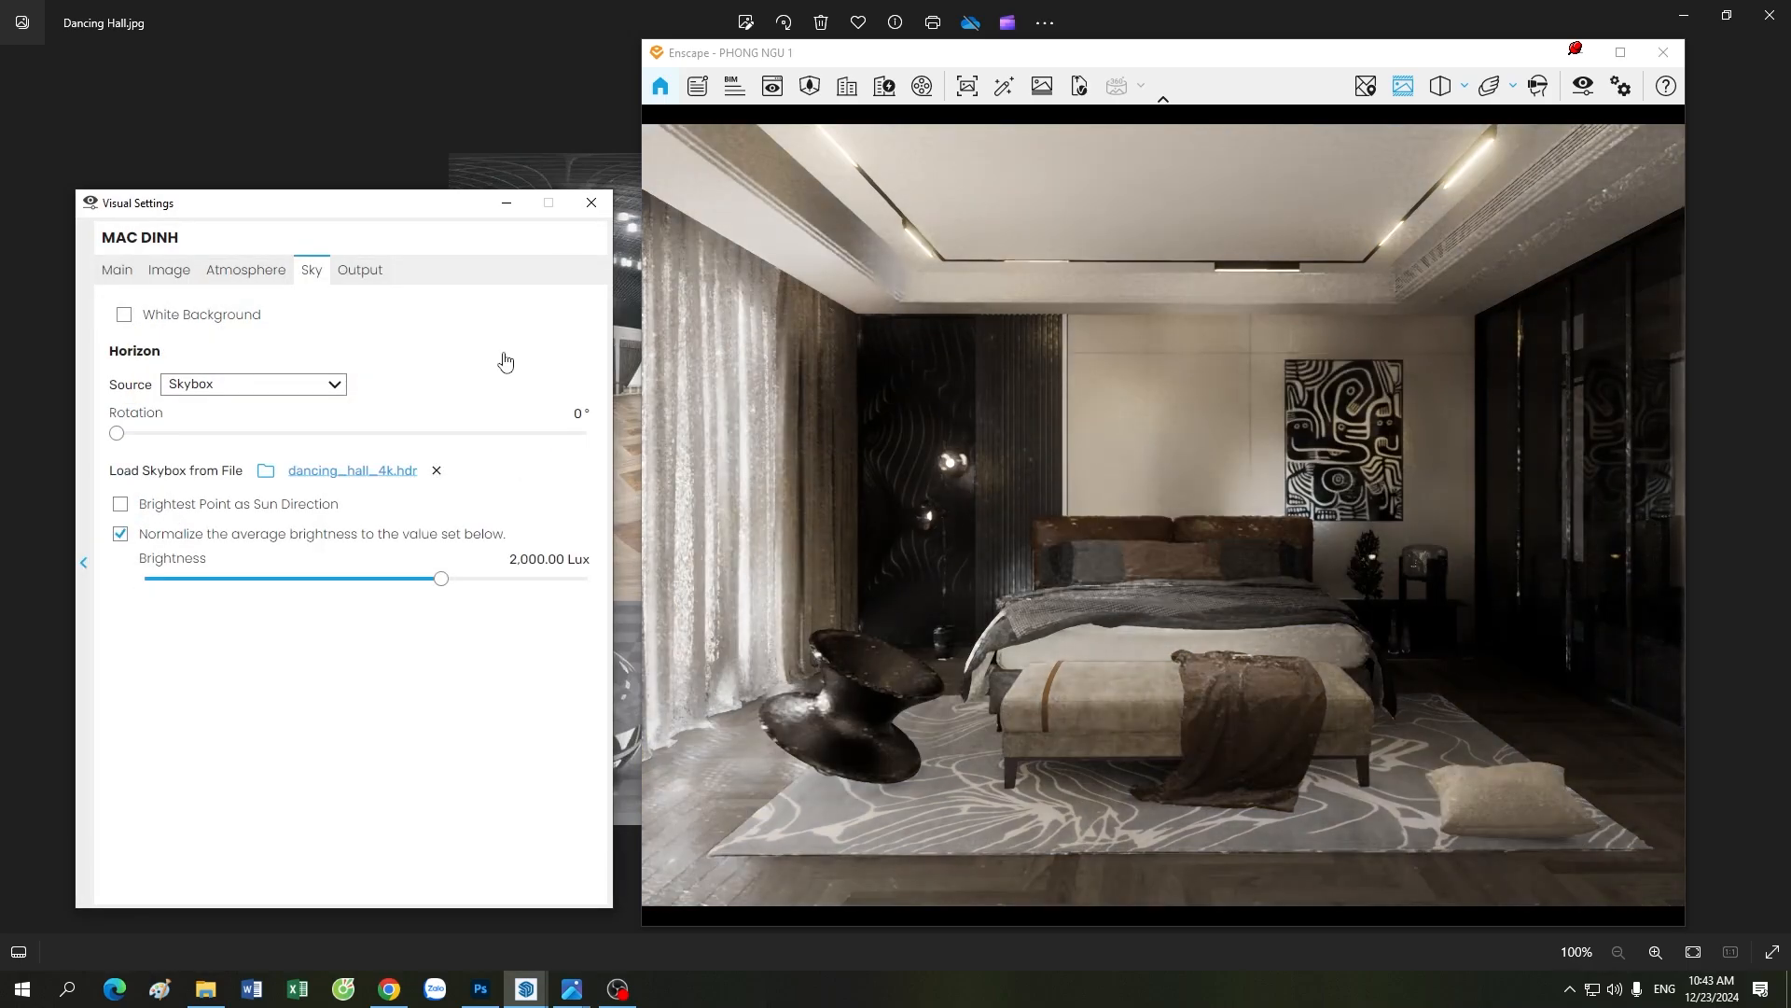
click(174, 509)
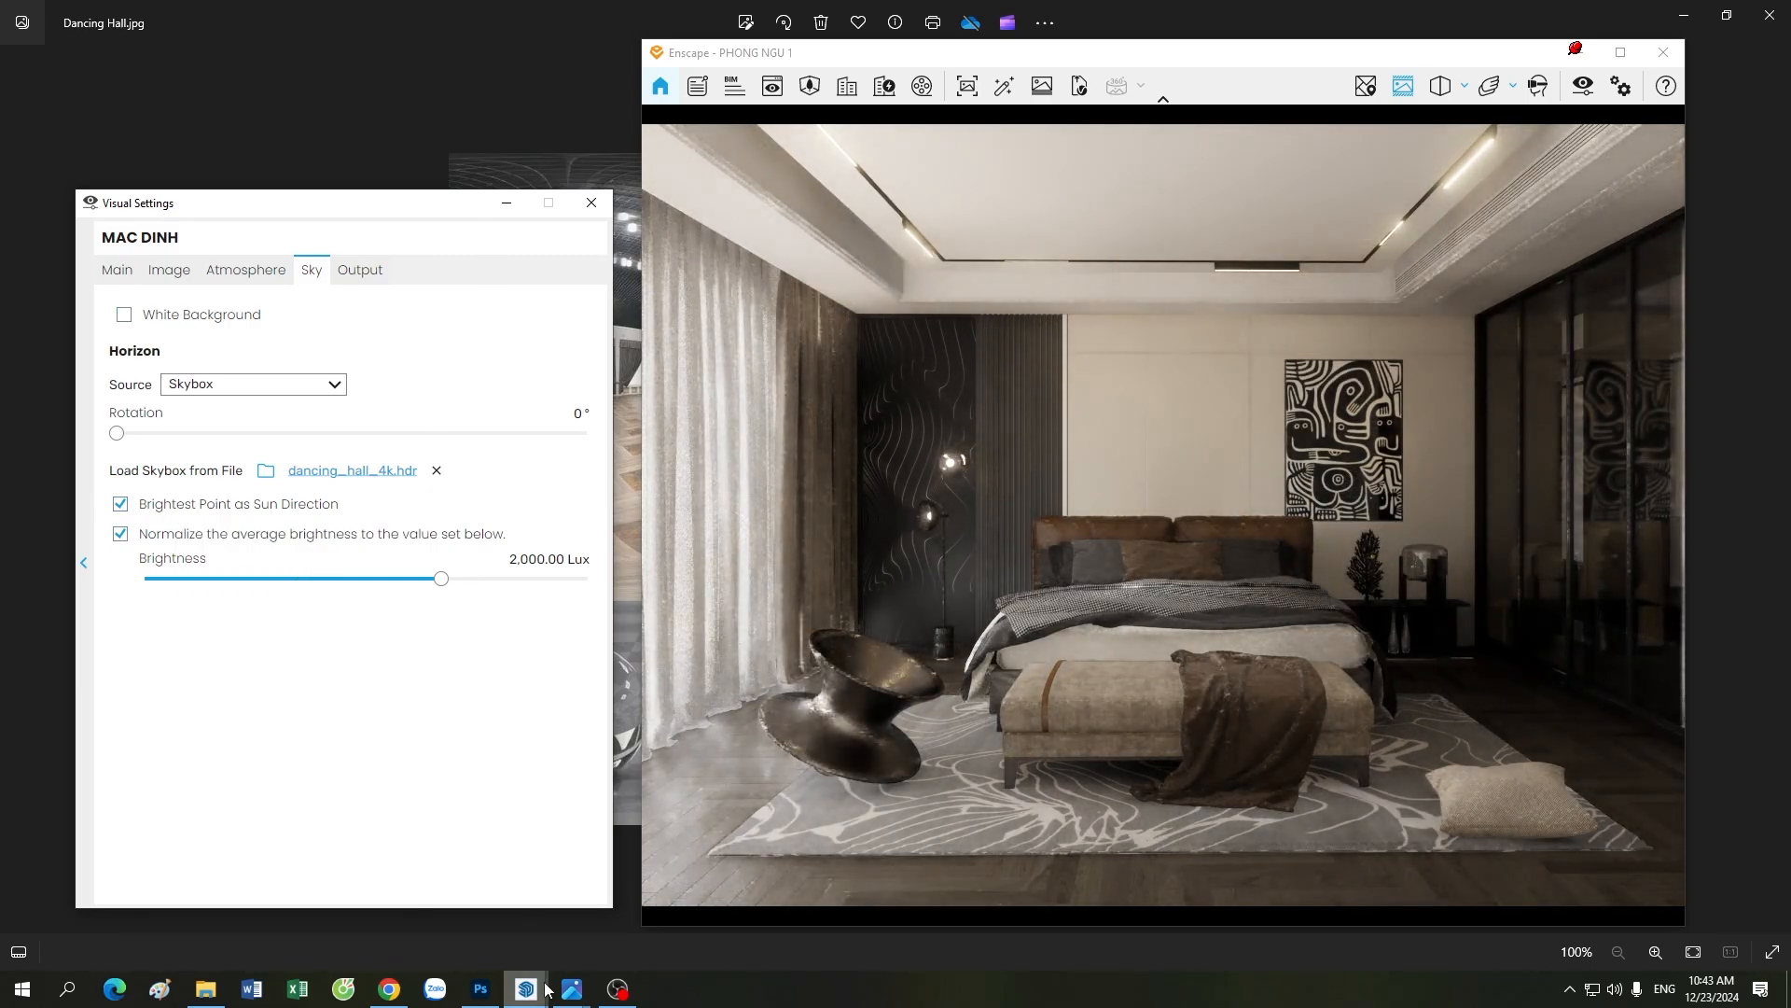
Step: Bring the Visual Settings back to the front and set the skybox's average brightness to 5,000 Lux
mouse_move(525, 989)
click(401, 886)
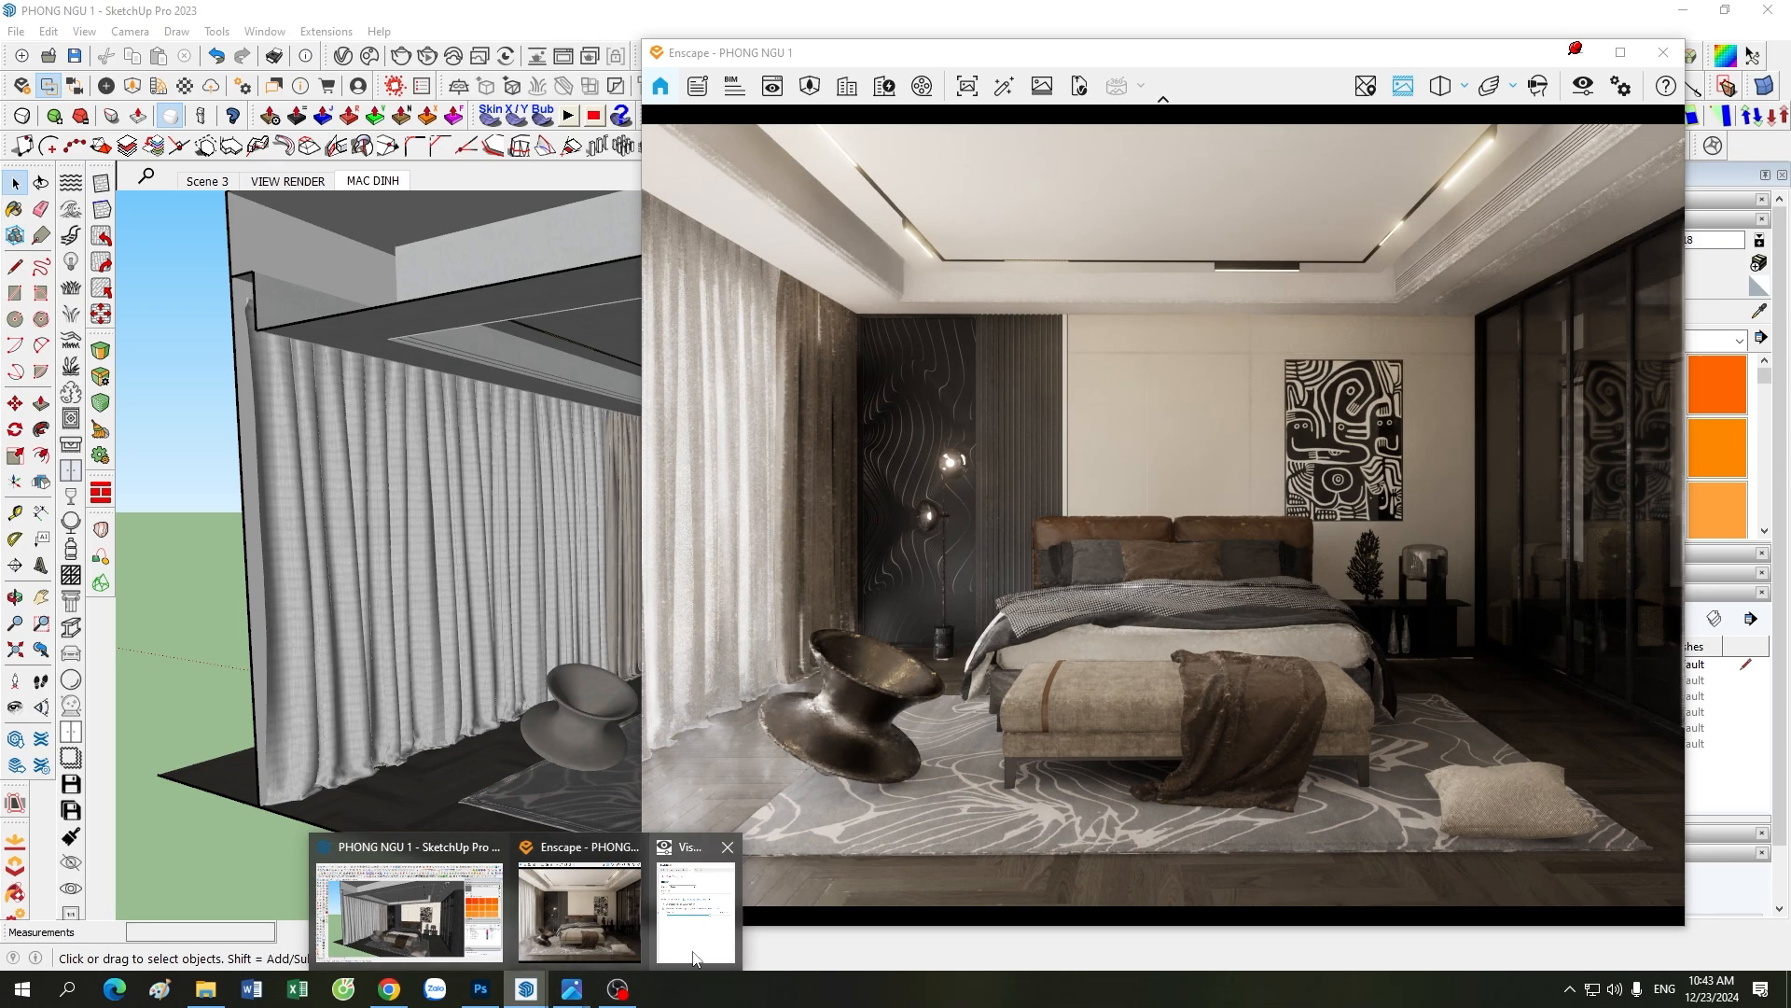
click(696, 952)
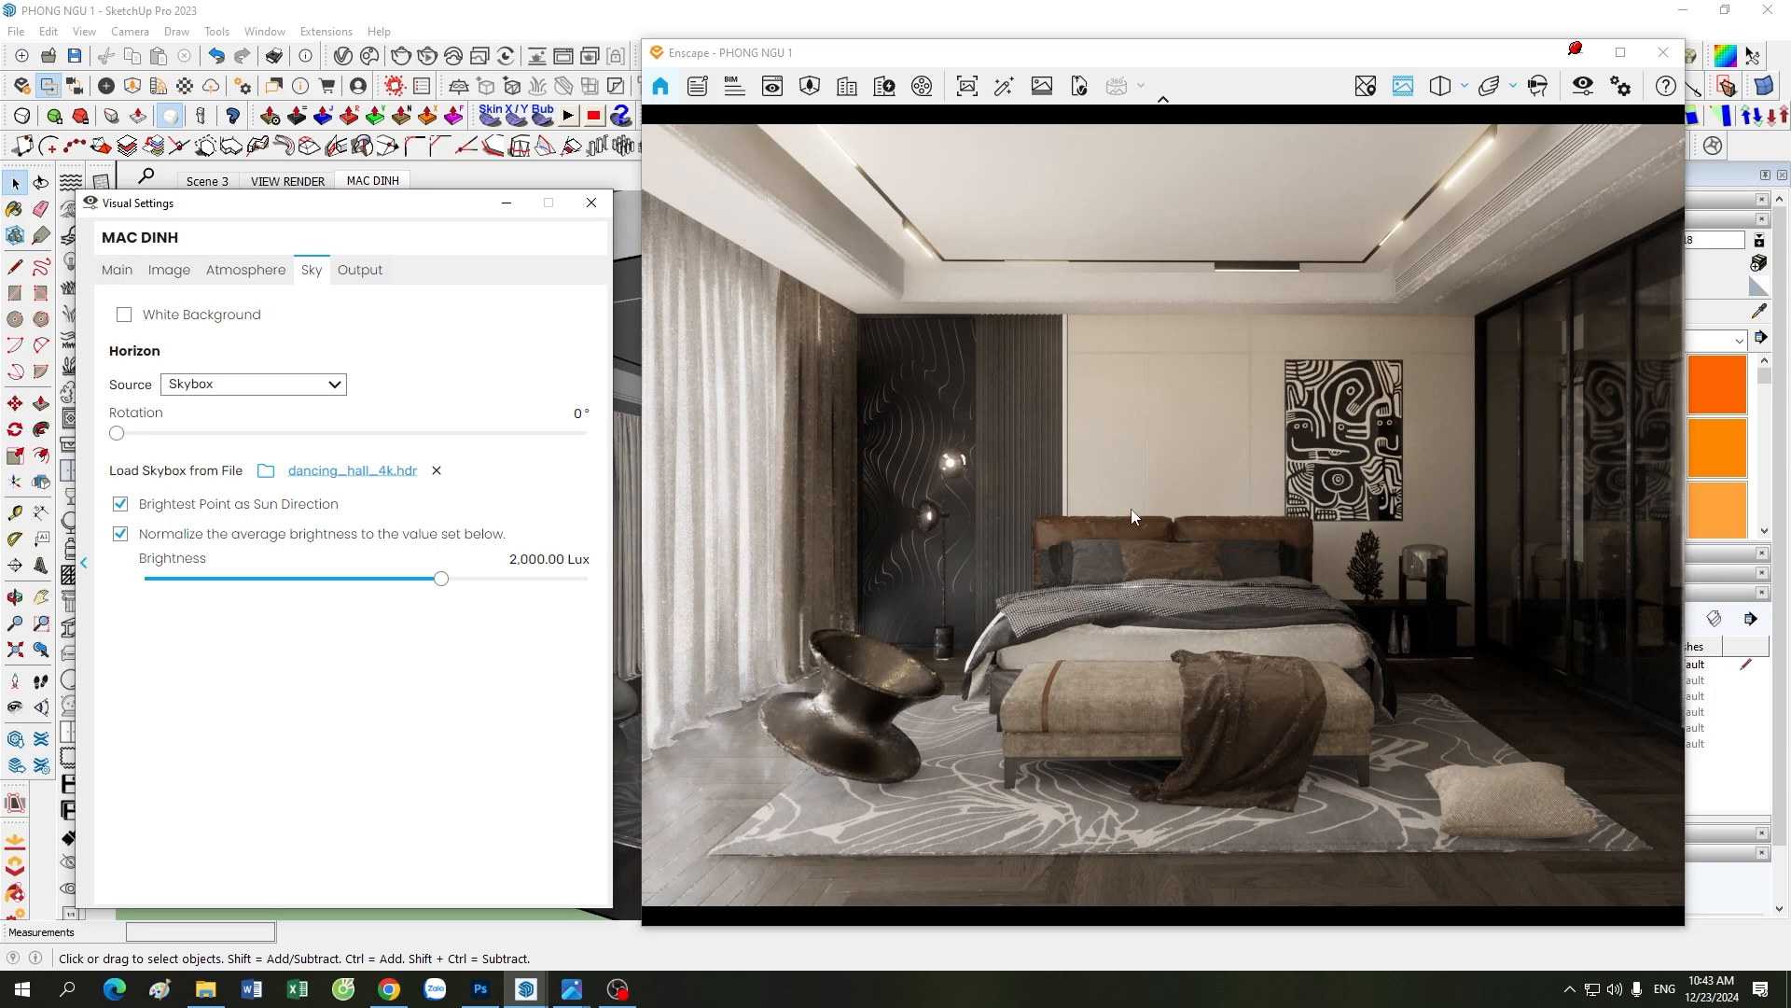
click(116, 270)
click(313, 271)
double_click(521, 557)
double_click(535, 566)
text(5000)
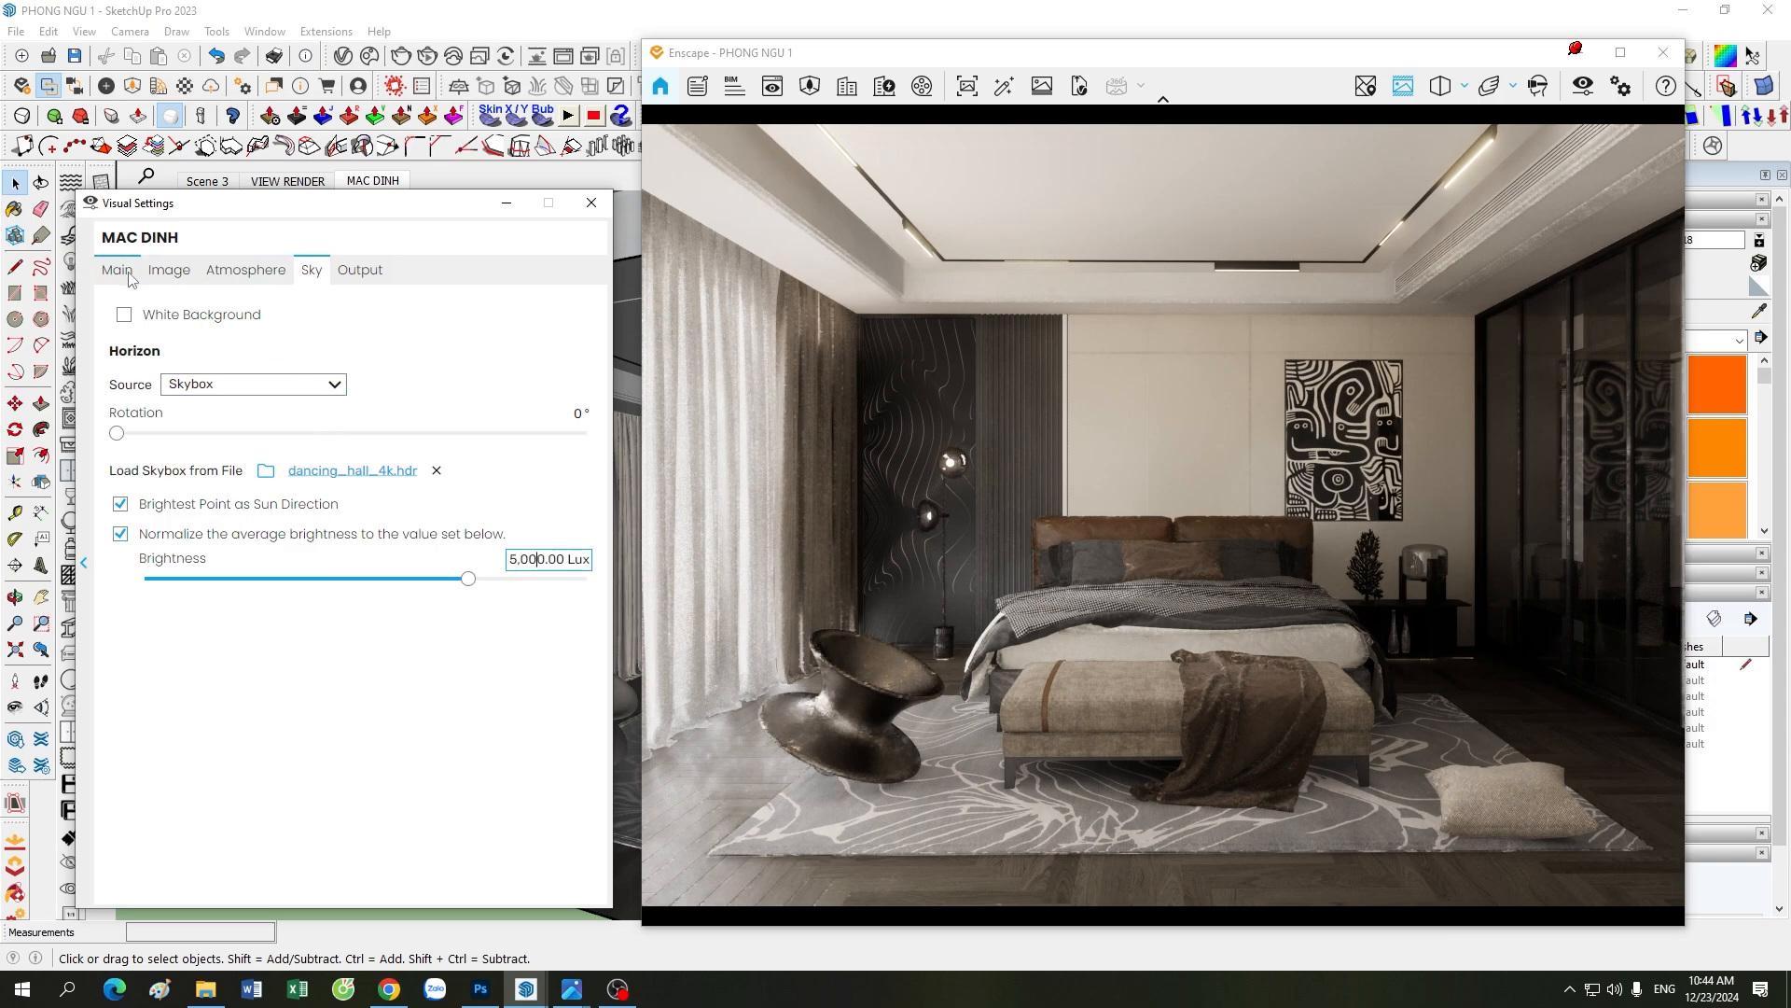
click(241, 270)
click(118, 271)
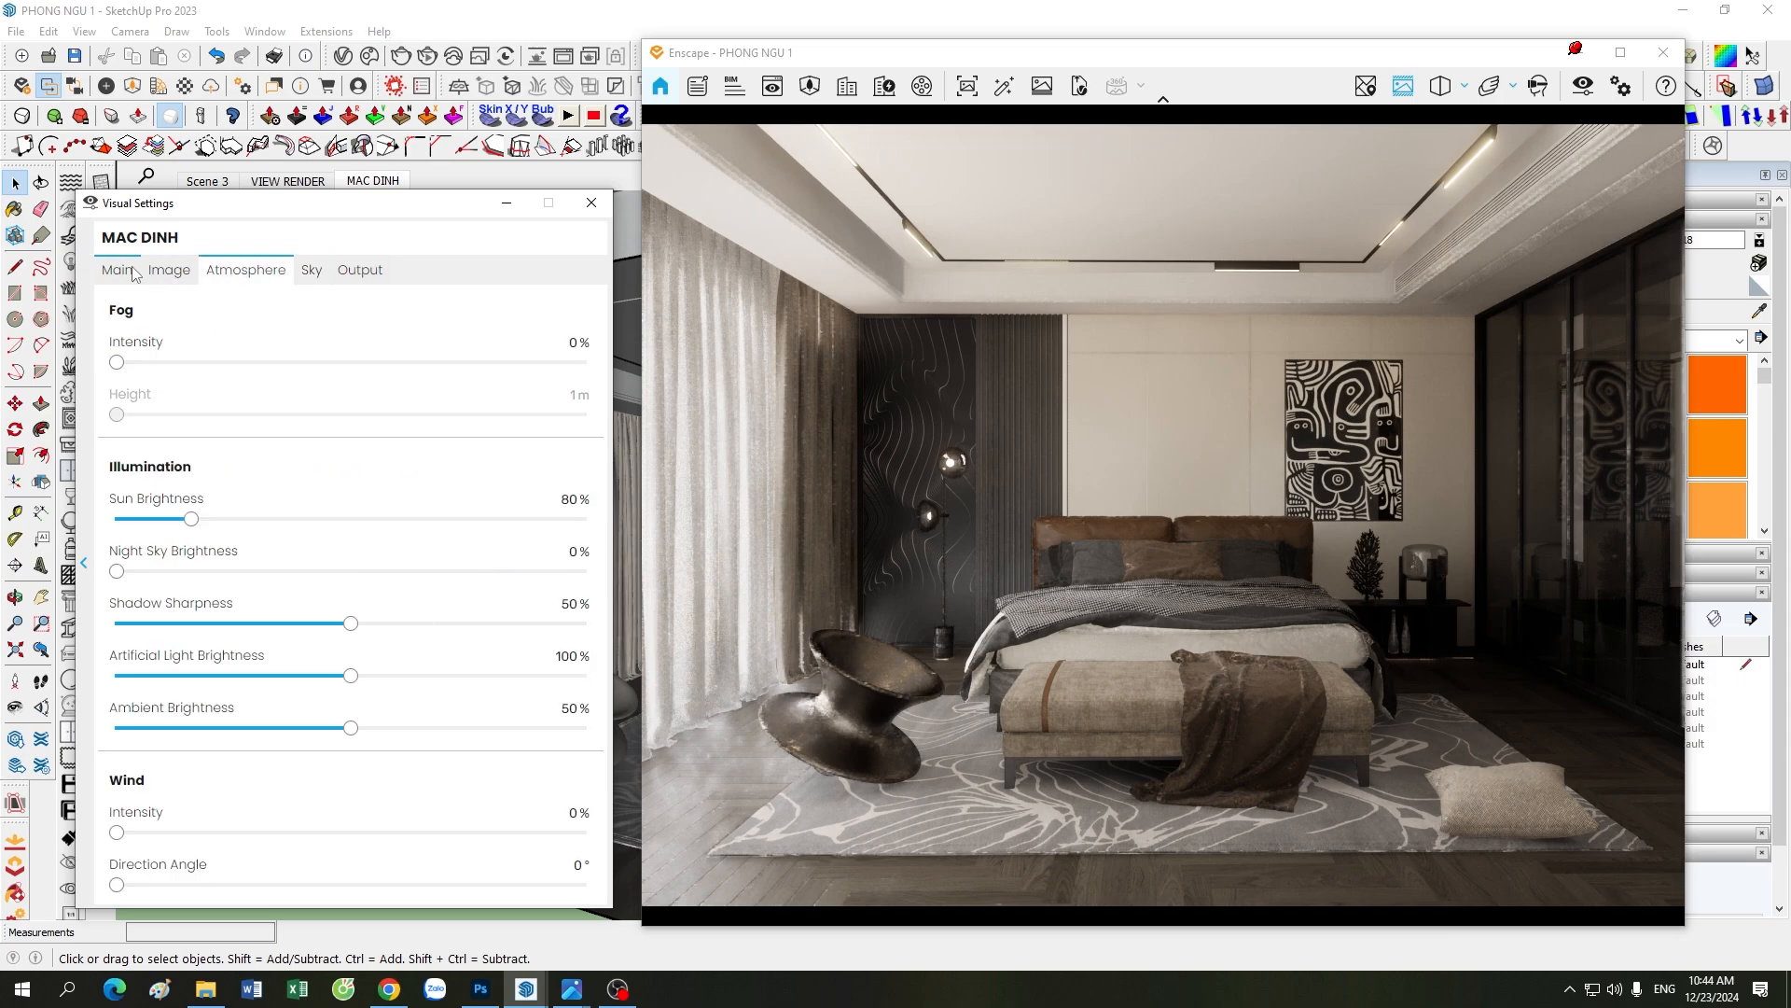
click(243, 270)
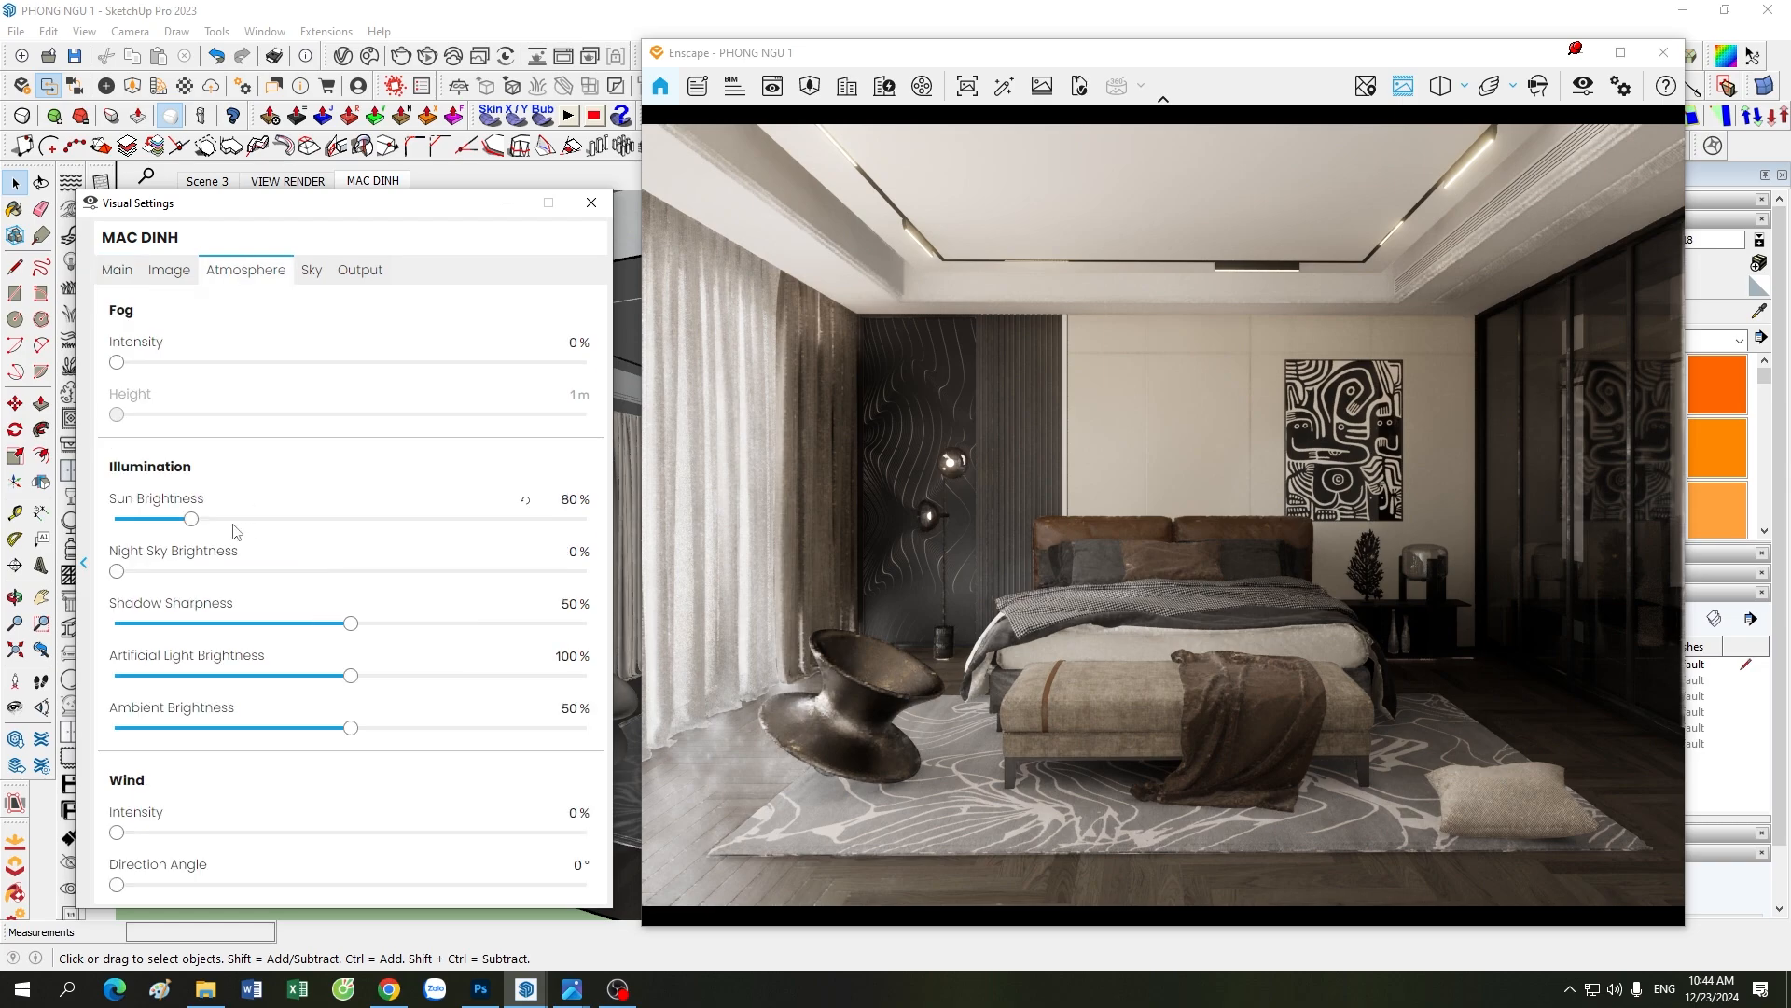
click(312, 270)
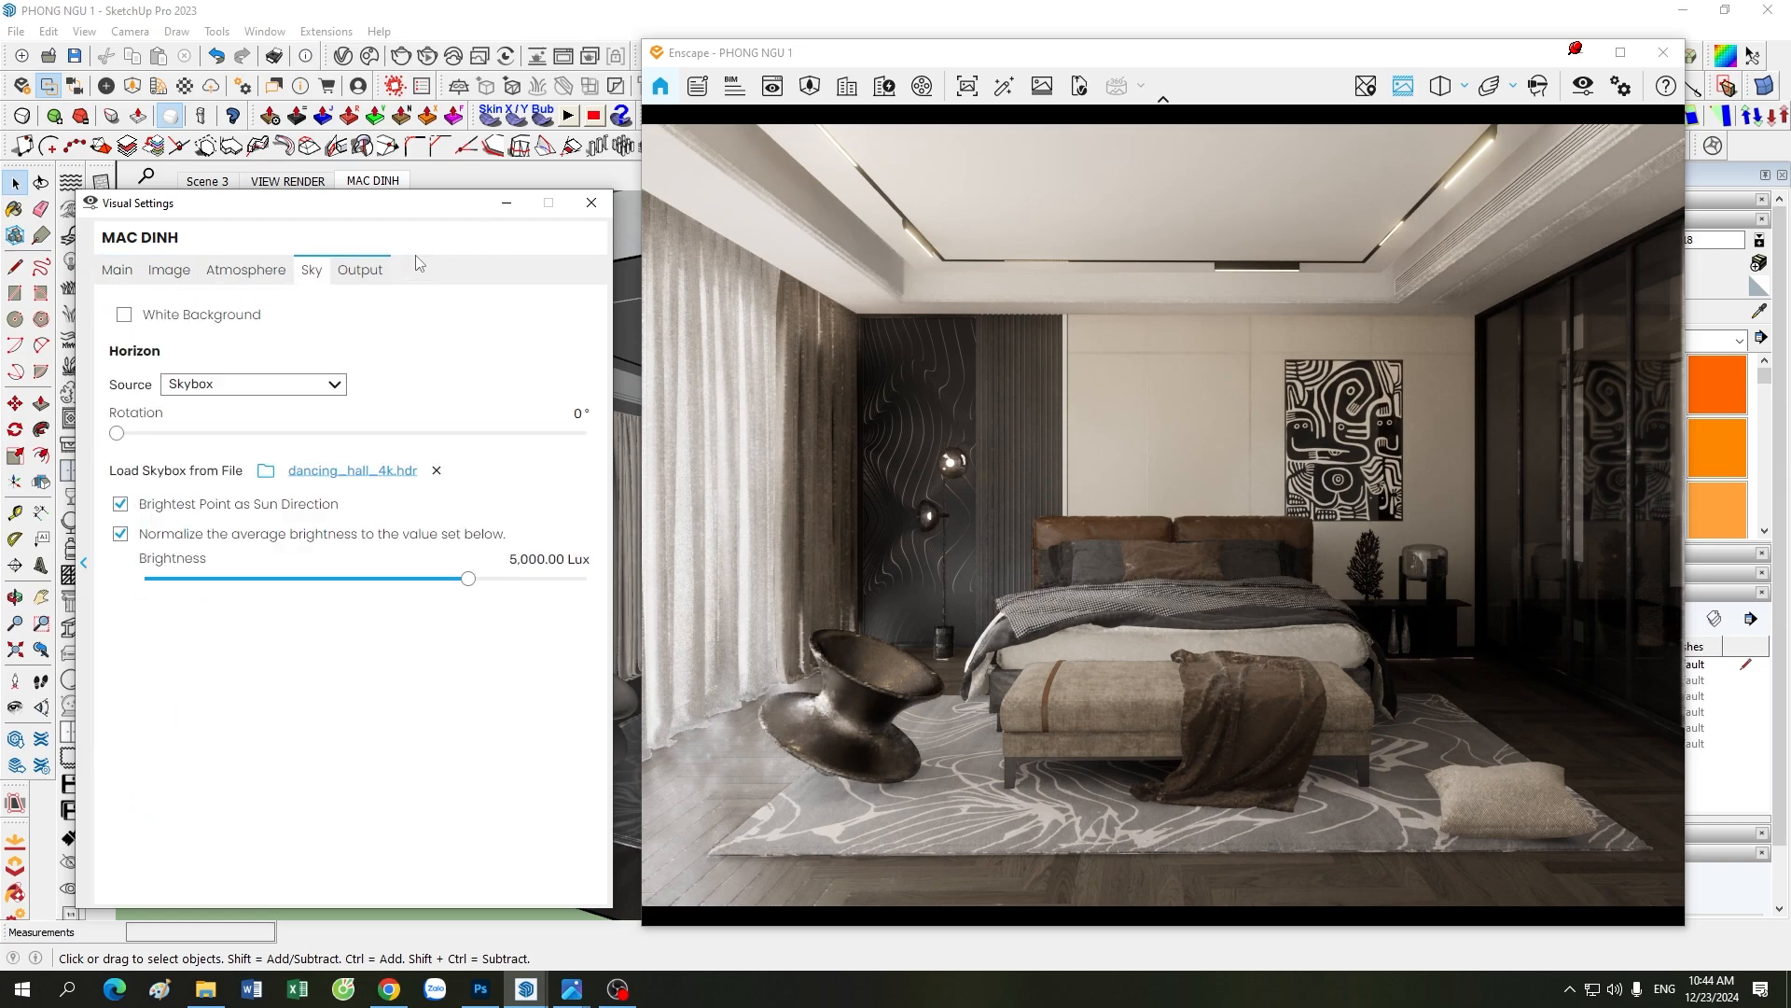
Step: Close the Visual Settings and remove the sheer curtain covering the glass wall in the SketchUp model
click(591, 203)
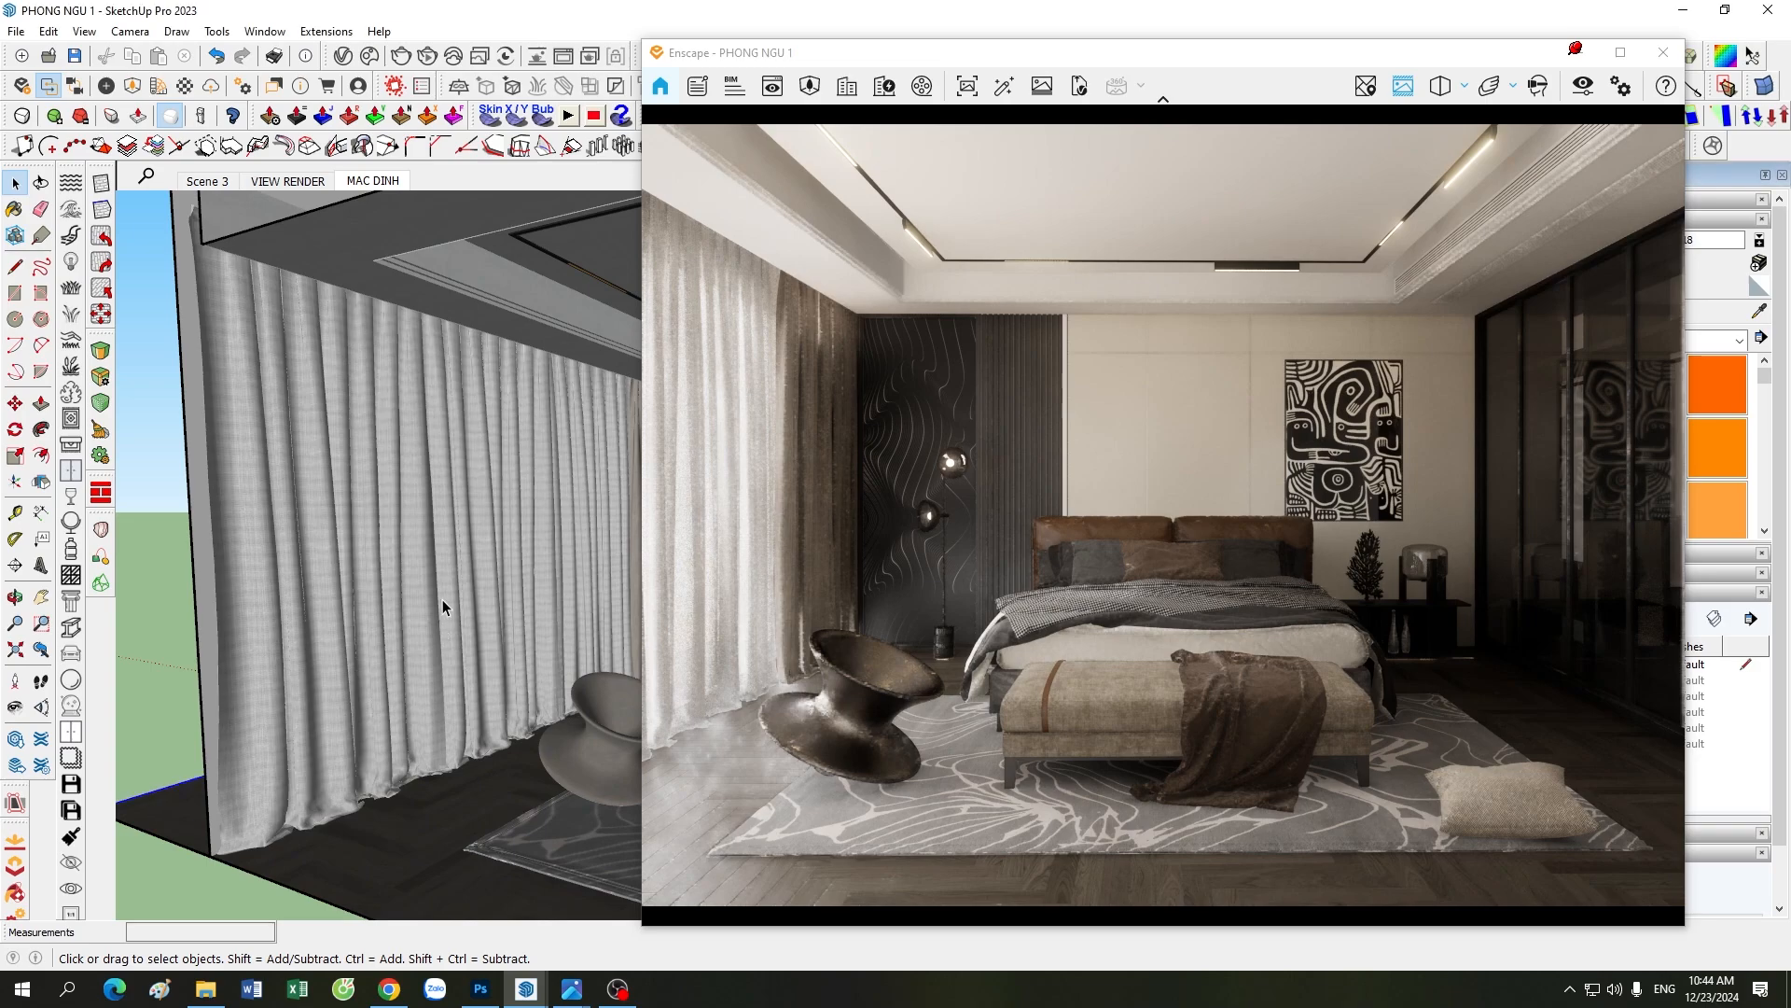
scroll(479, 653, down, 2)
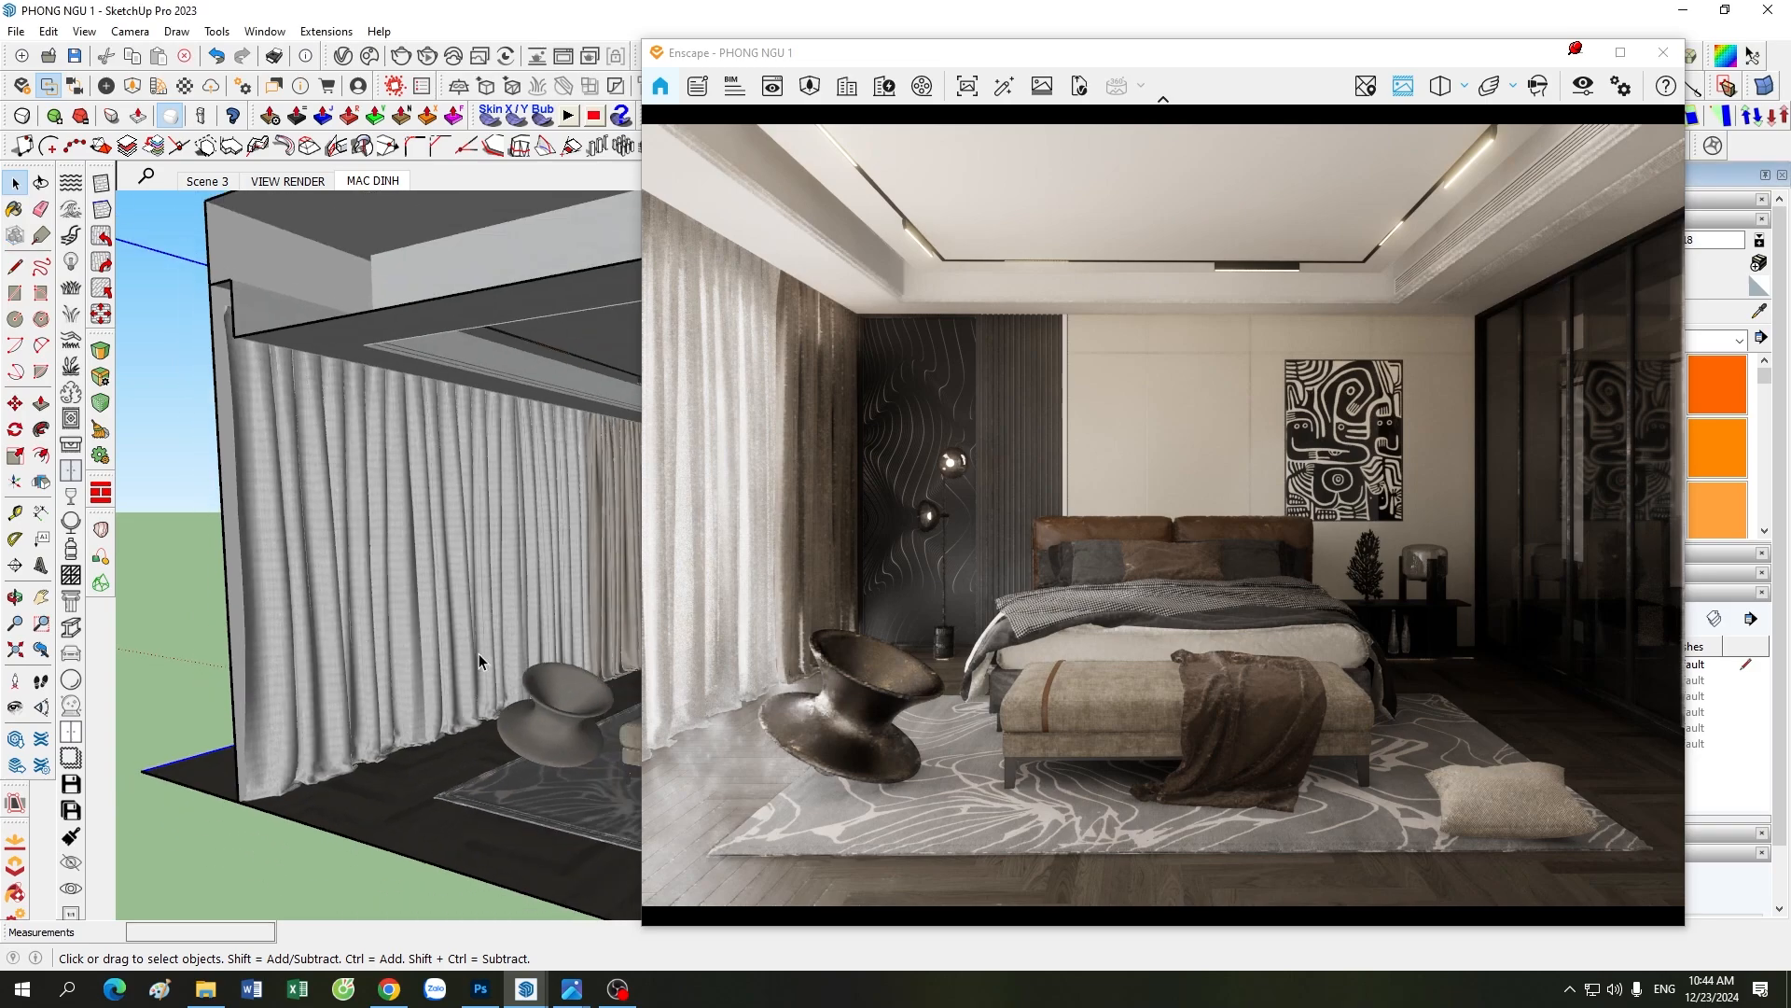
double_click(530, 543)
scroll(377, 669, down, 2)
mouse_move(377, 670)
middle_down()
mouse_move(461, 638)
mouse_move(441, 592)
middle_up()
scroll(441, 592, up, 3)
click(440, 591)
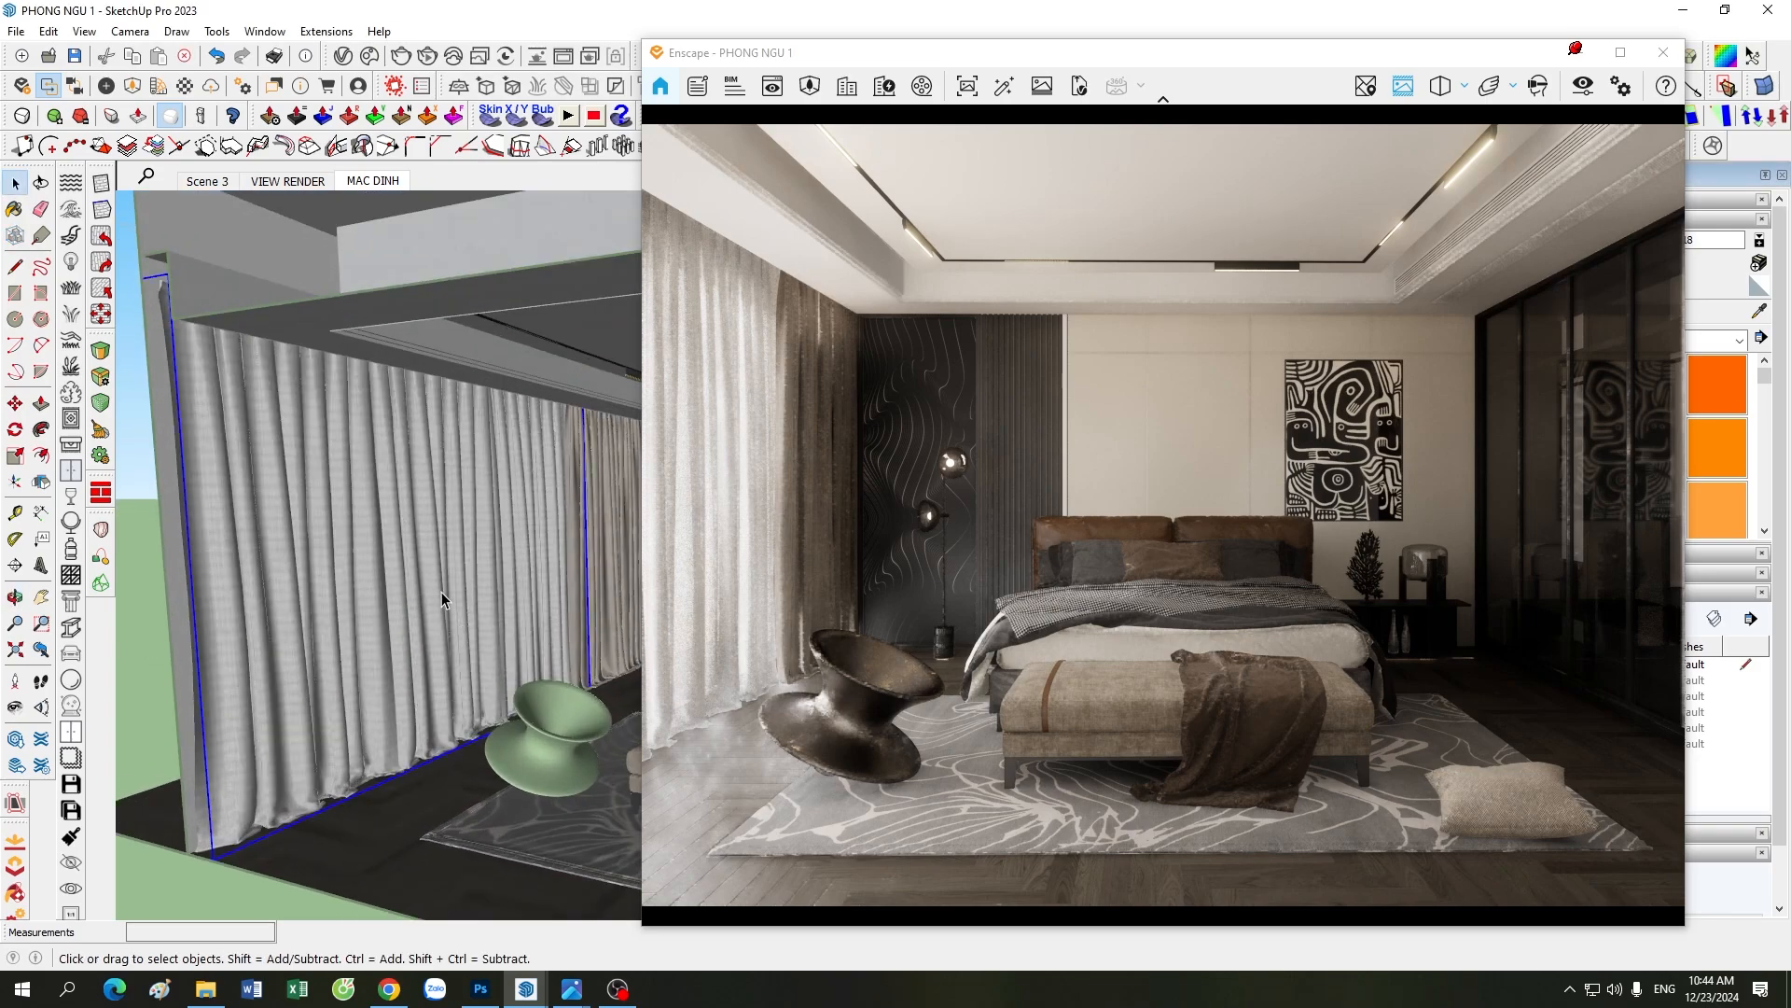
key(Delete)
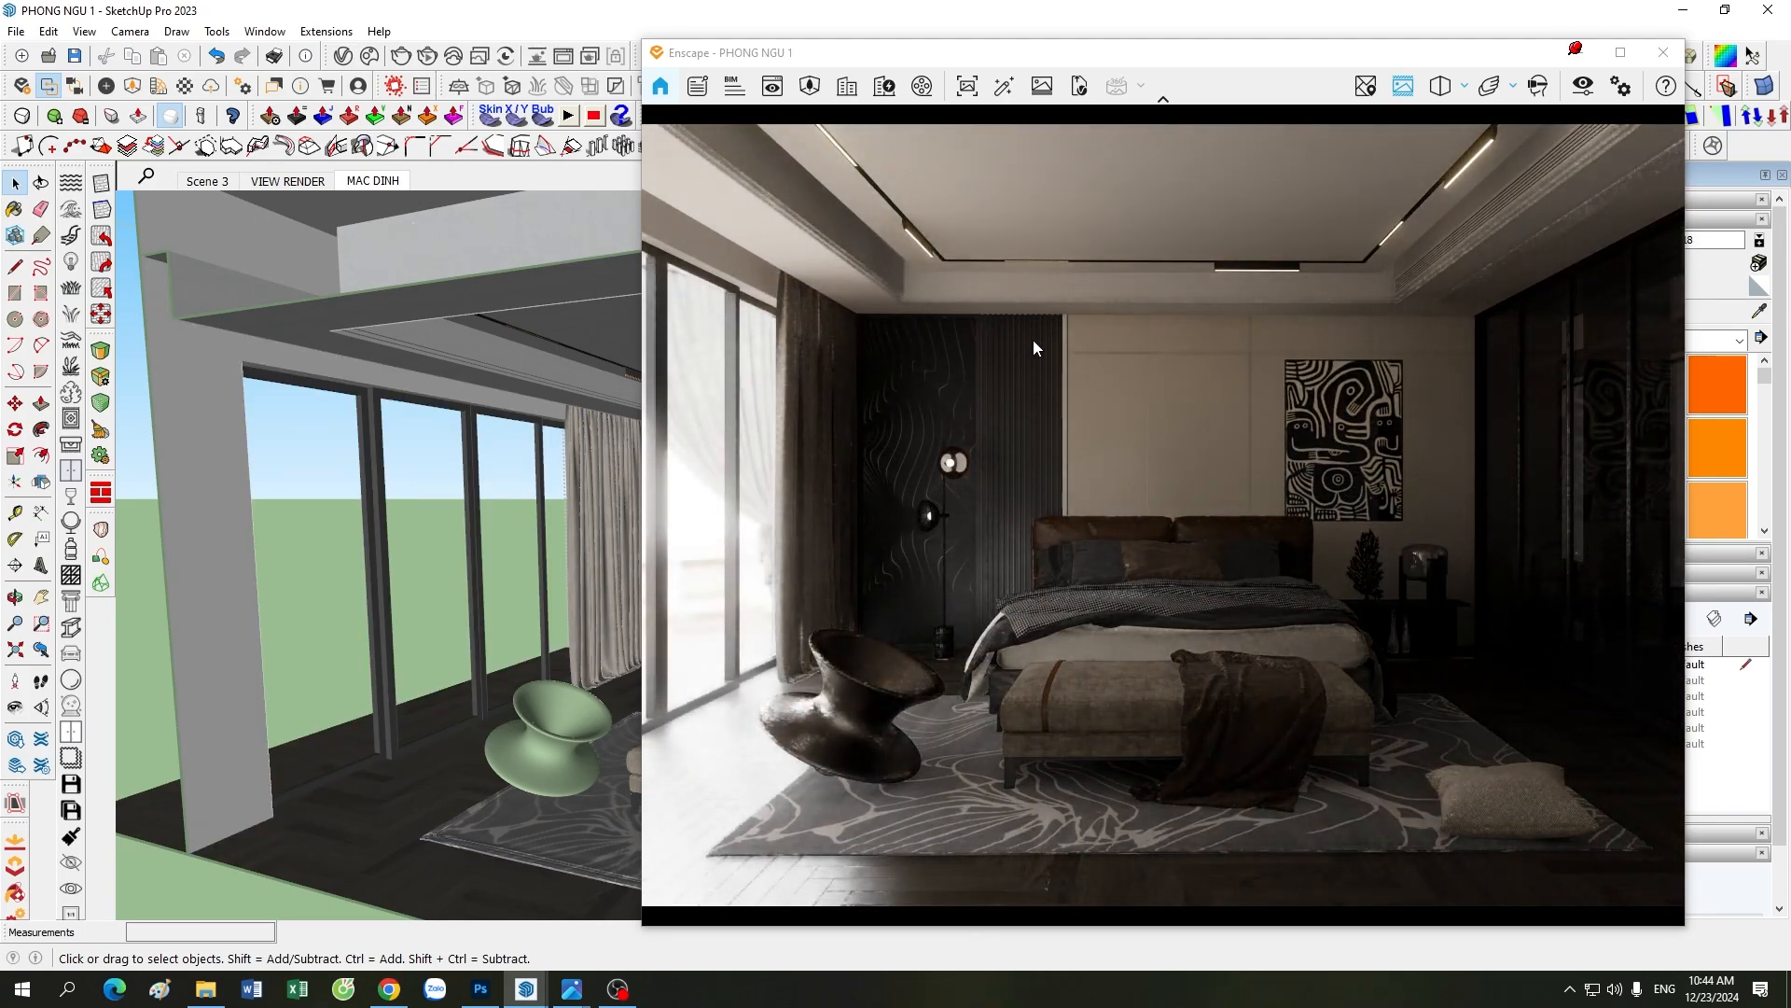
Step: Reopen the Visual Settings, turn off the camera's Auto Exposure and set the sun brightness to 0%
click(1583, 85)
click(117, 270)
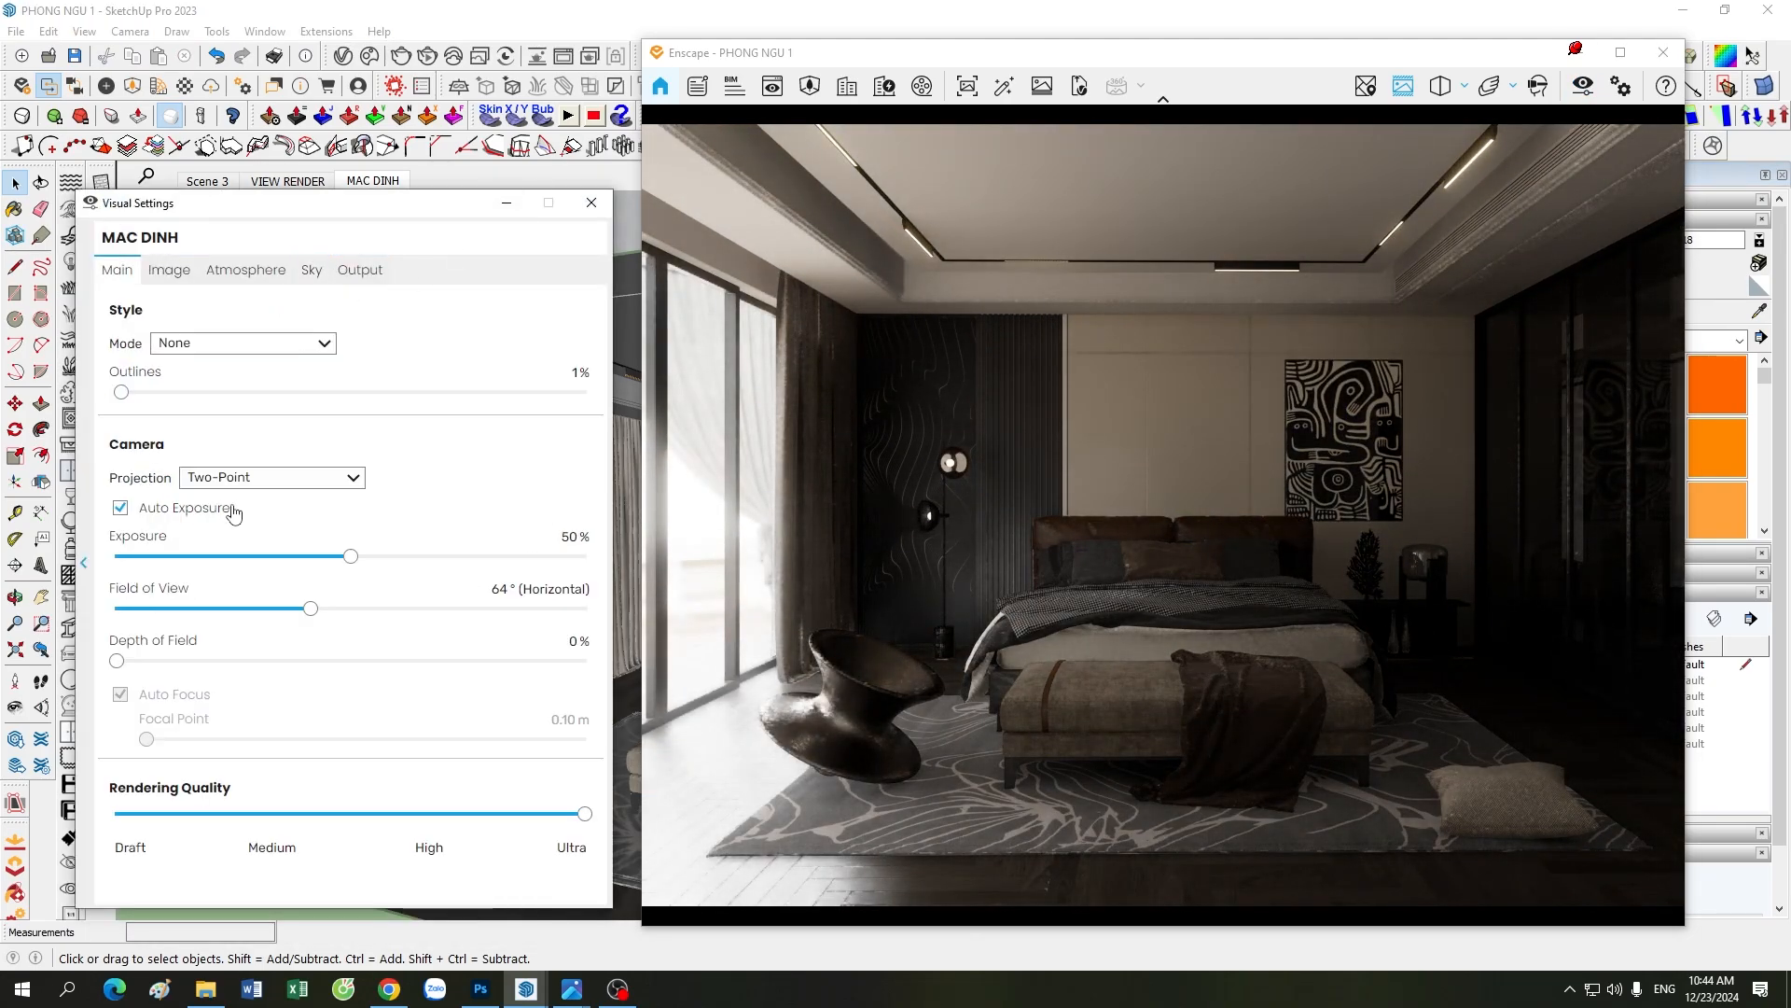
click(163, 513)
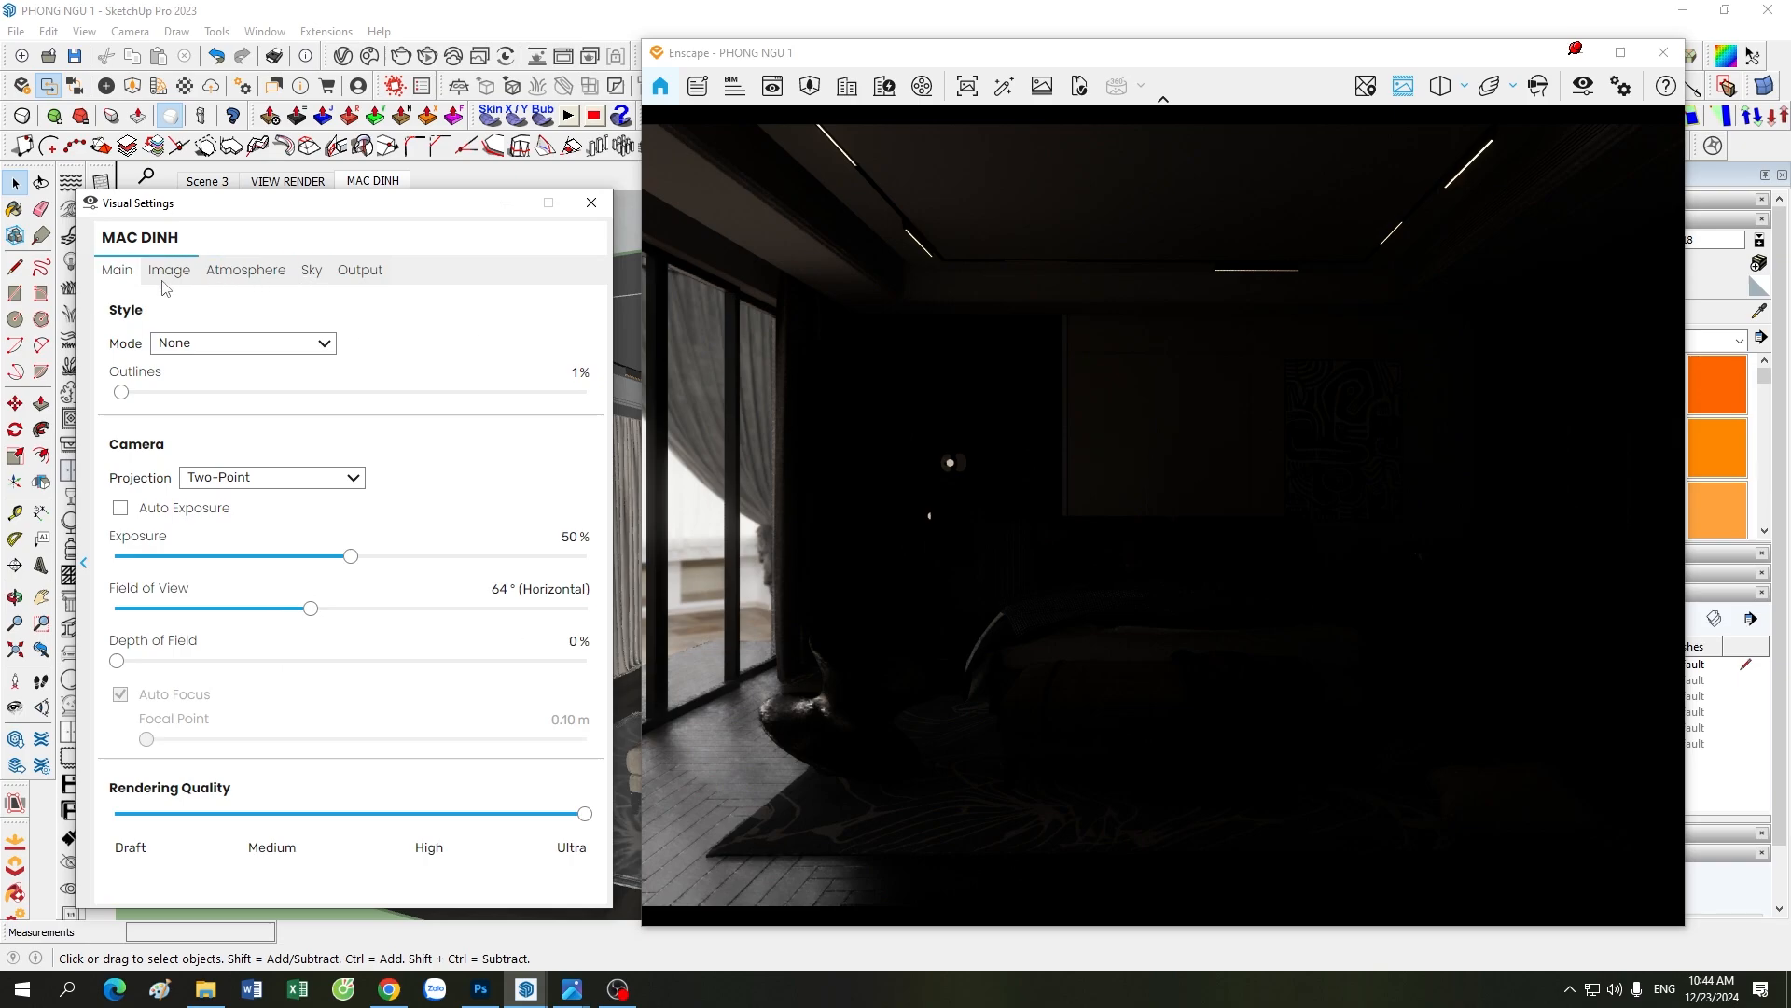
click(245, 270)
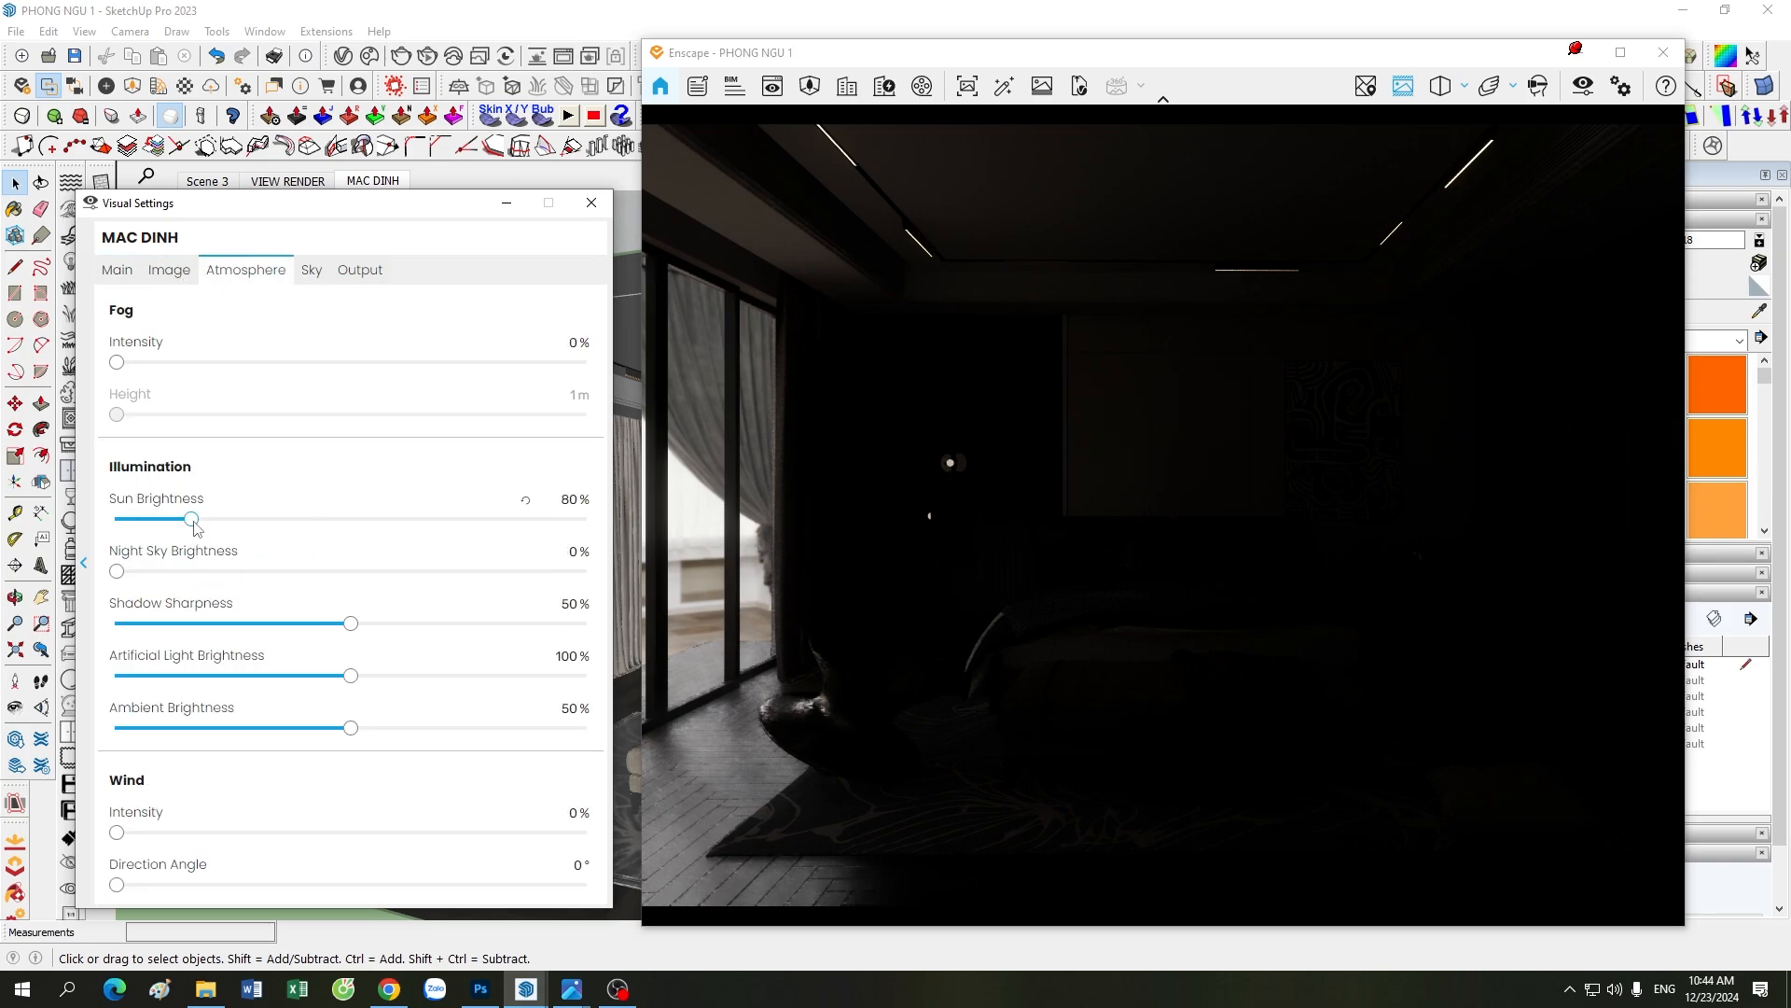
drag(192, 519, 111, 521)
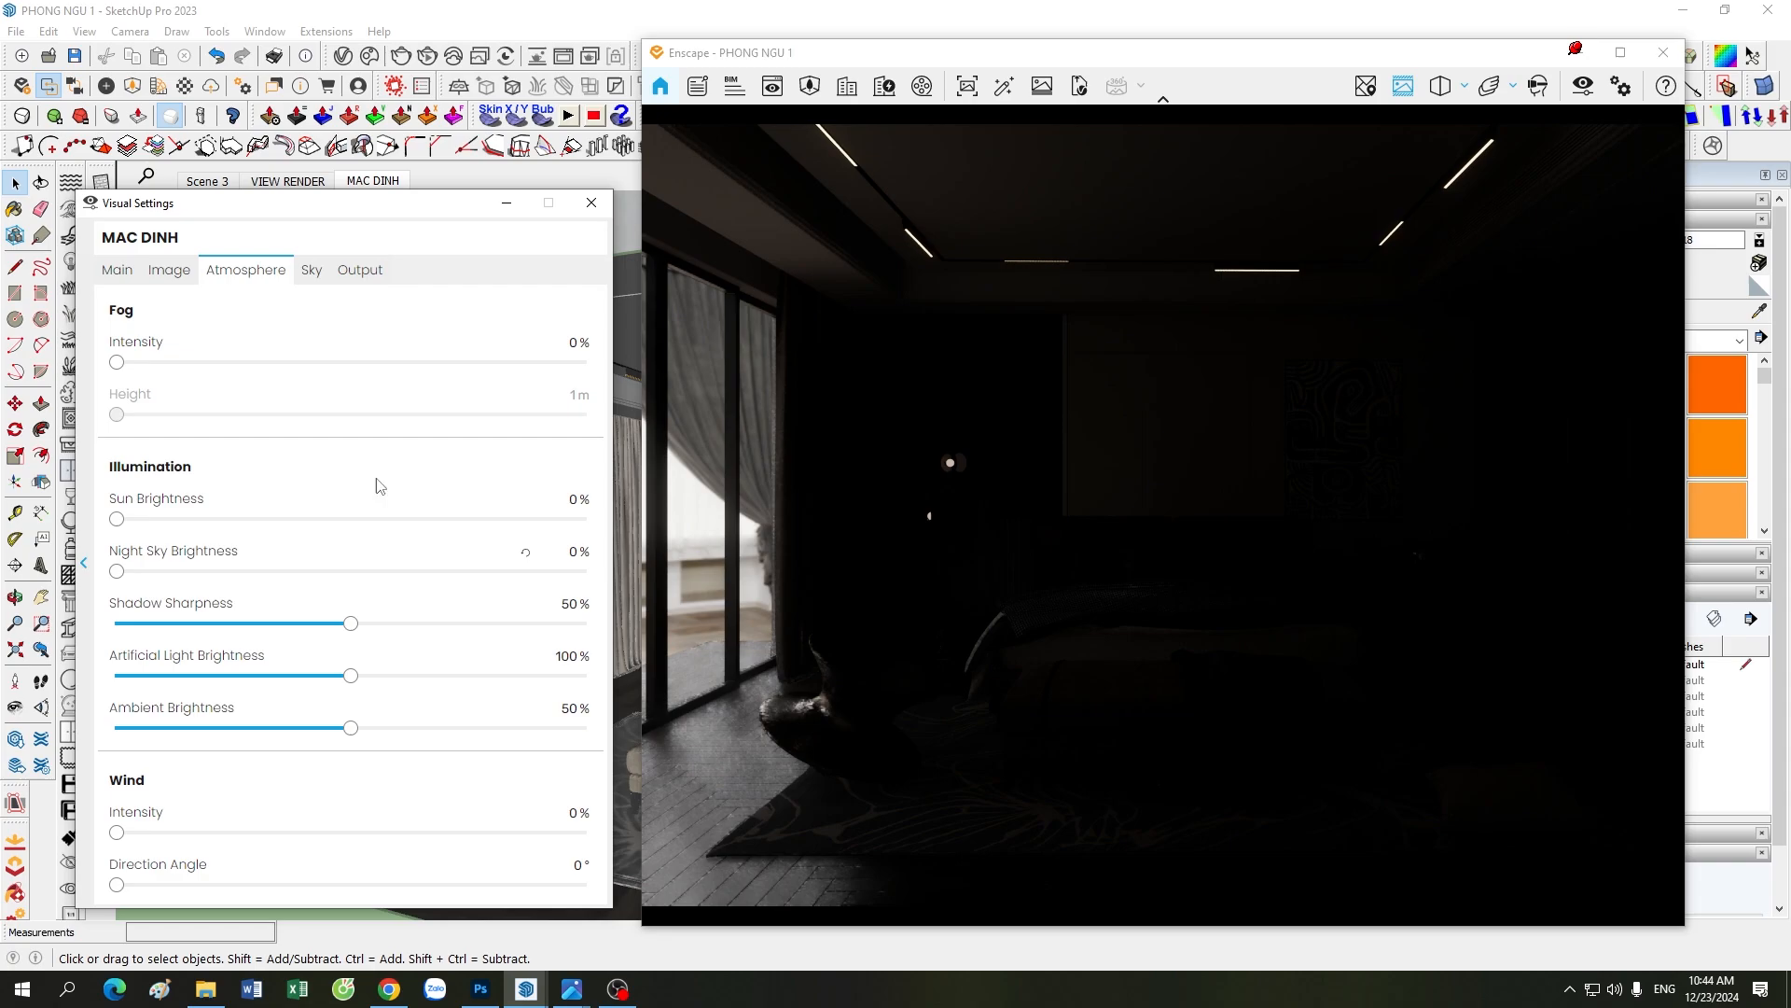
Step: Rotate the dancing_hall_4k.hdr skybox behind the window to 282°, trying several angles on the way
click(311, 269)
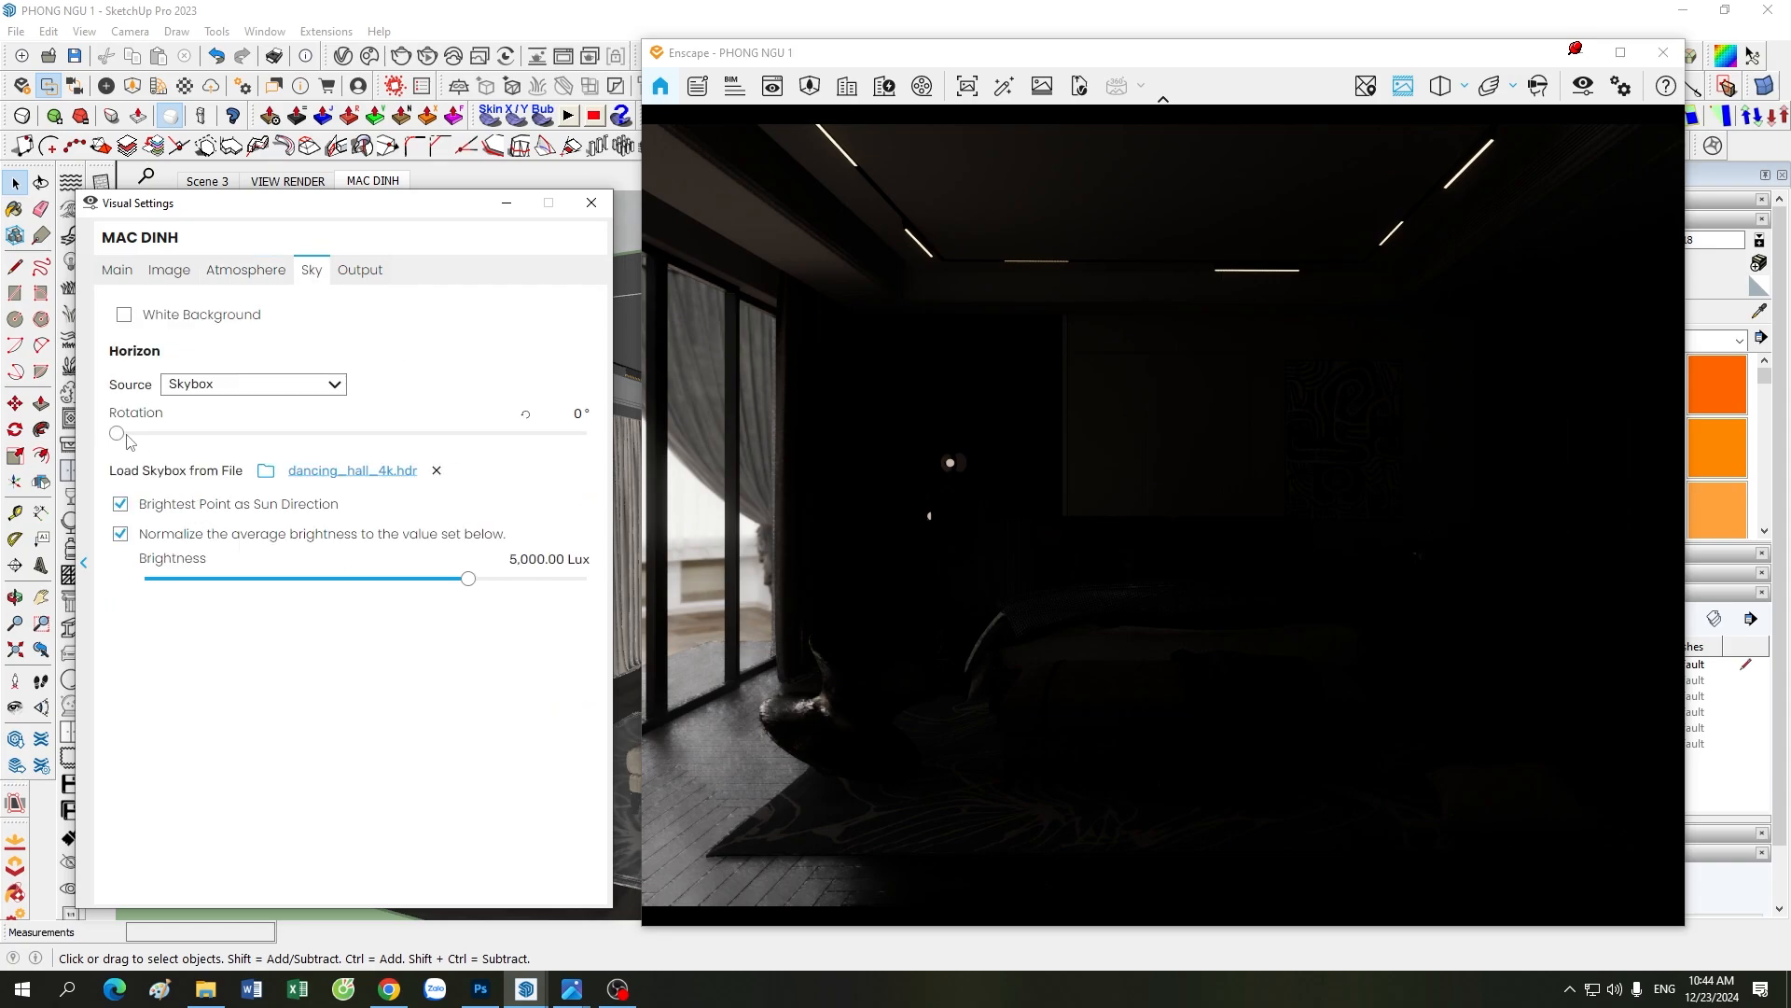
drag(119, 434, 412, 439)
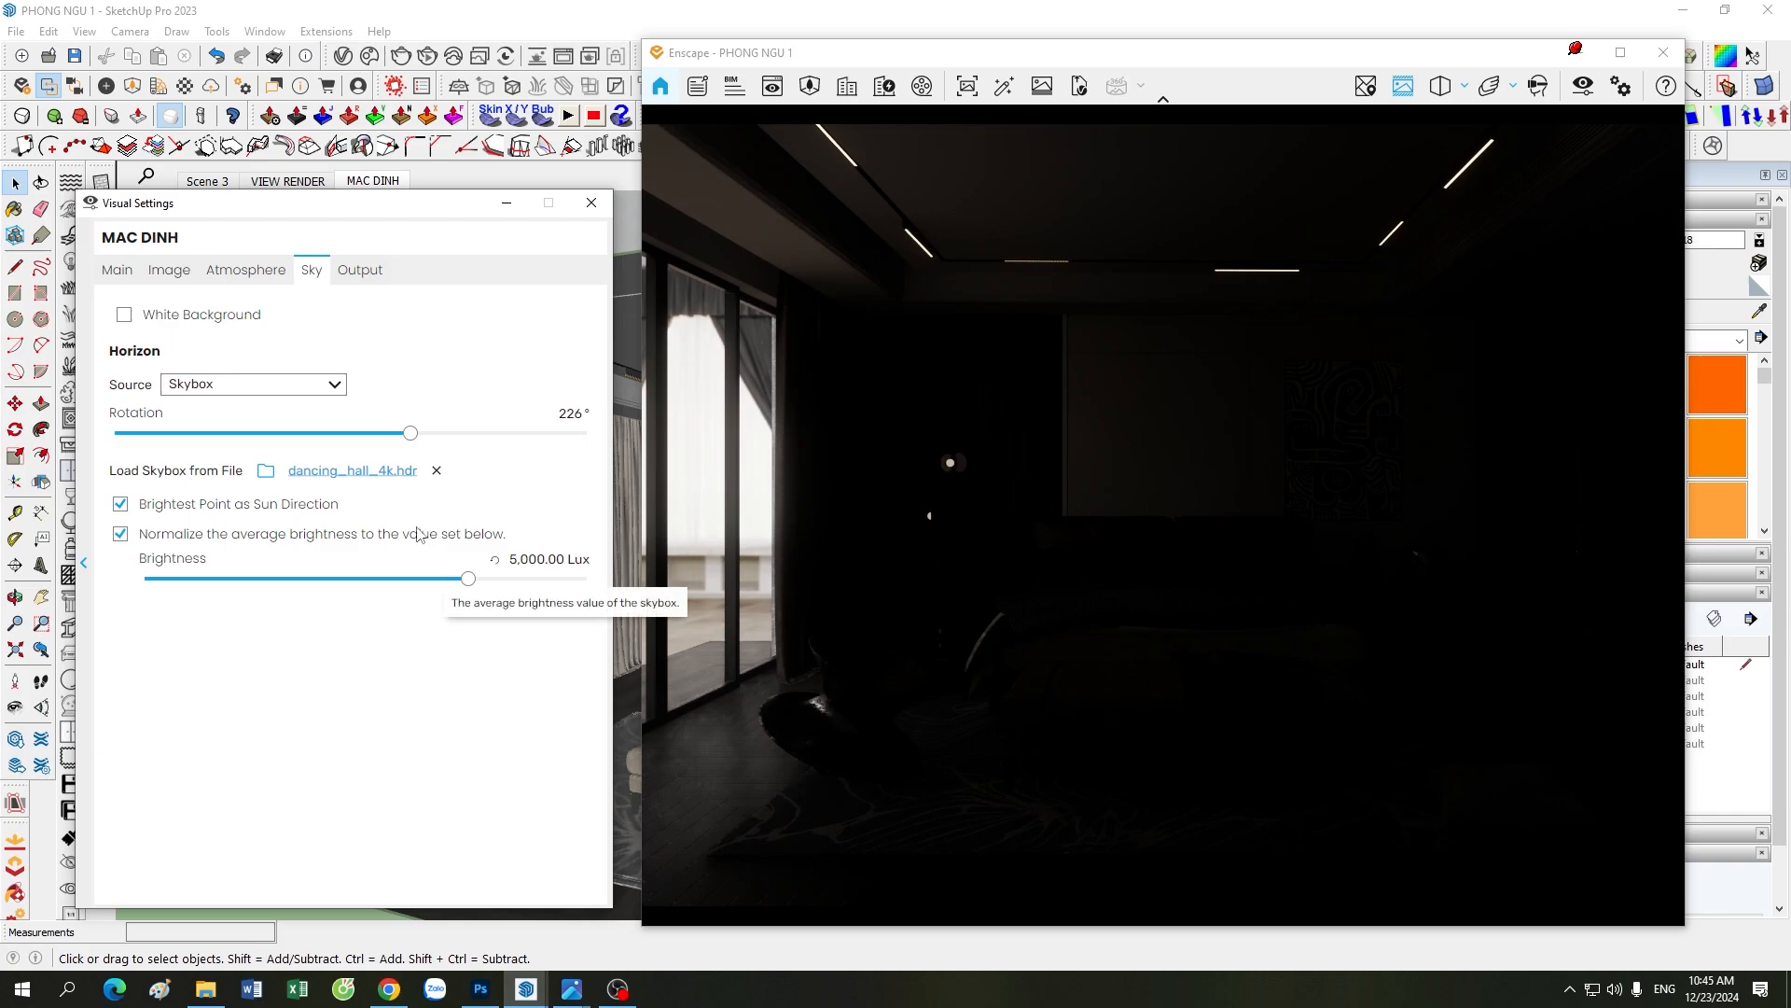
click(116, 273)
click(312, 273)
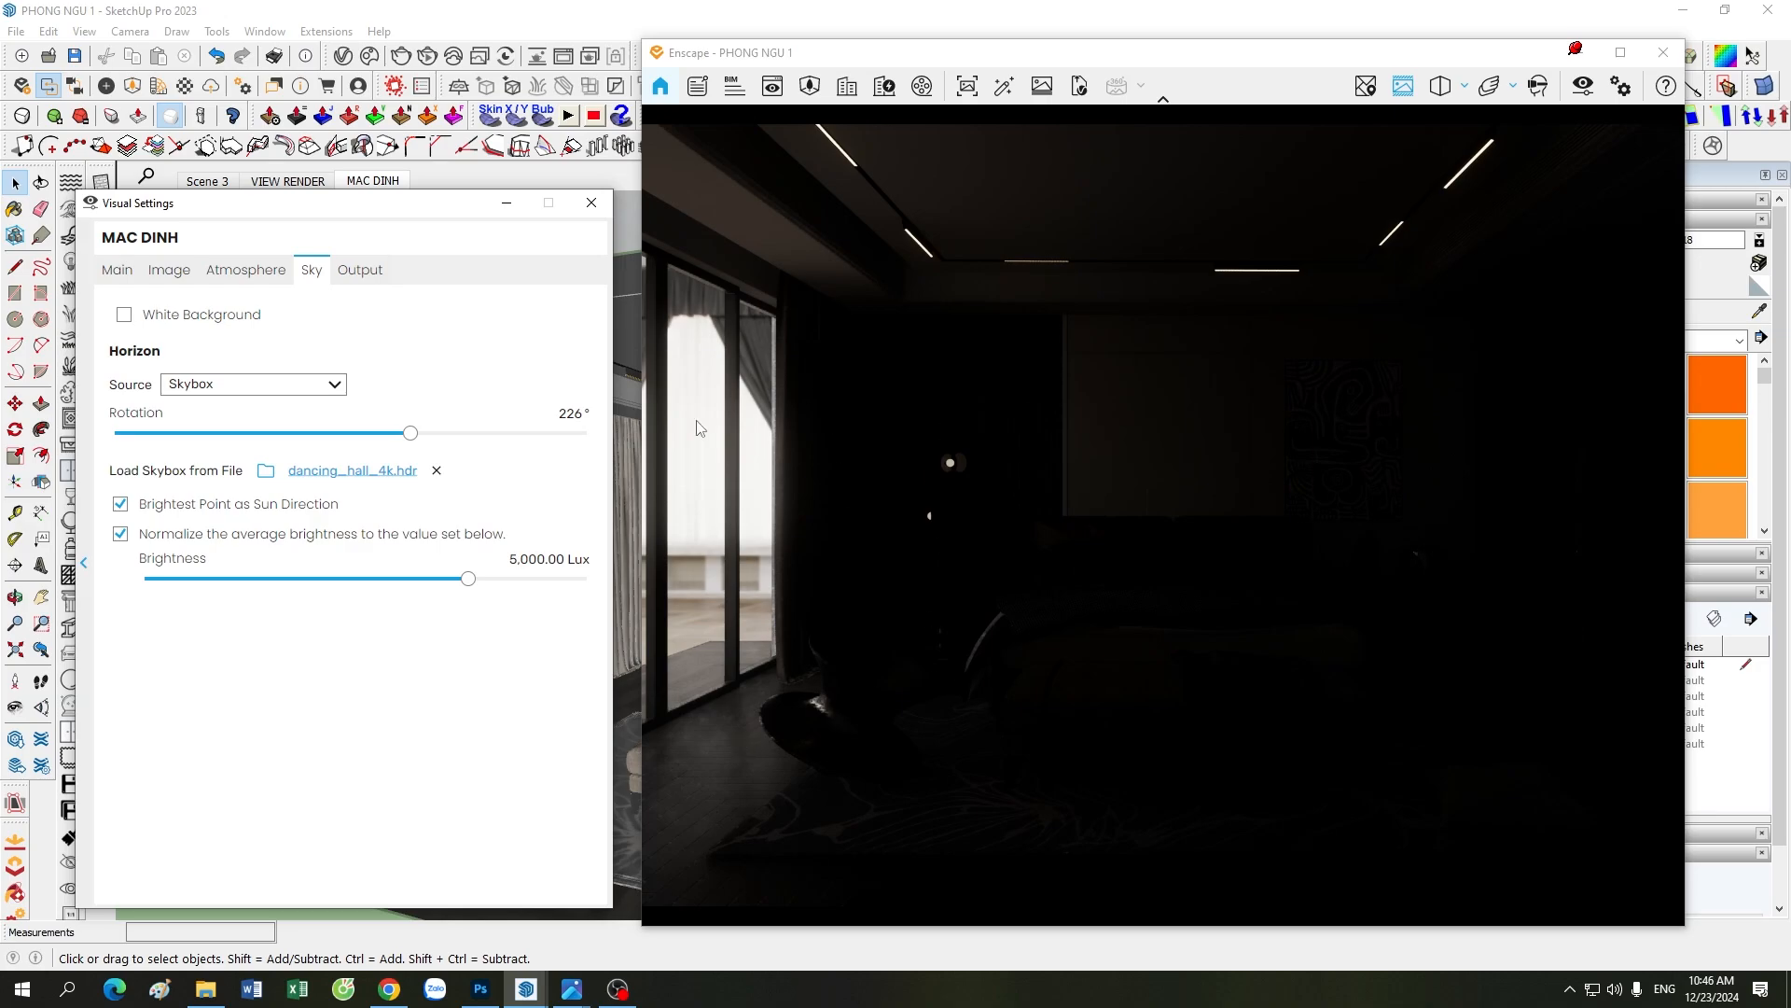
mouse_move(411, 433)
mouse_down()
mouse_move(549, 447)
mouse_move(250, 452)
mouse_move(395, 444)
mouse_up()
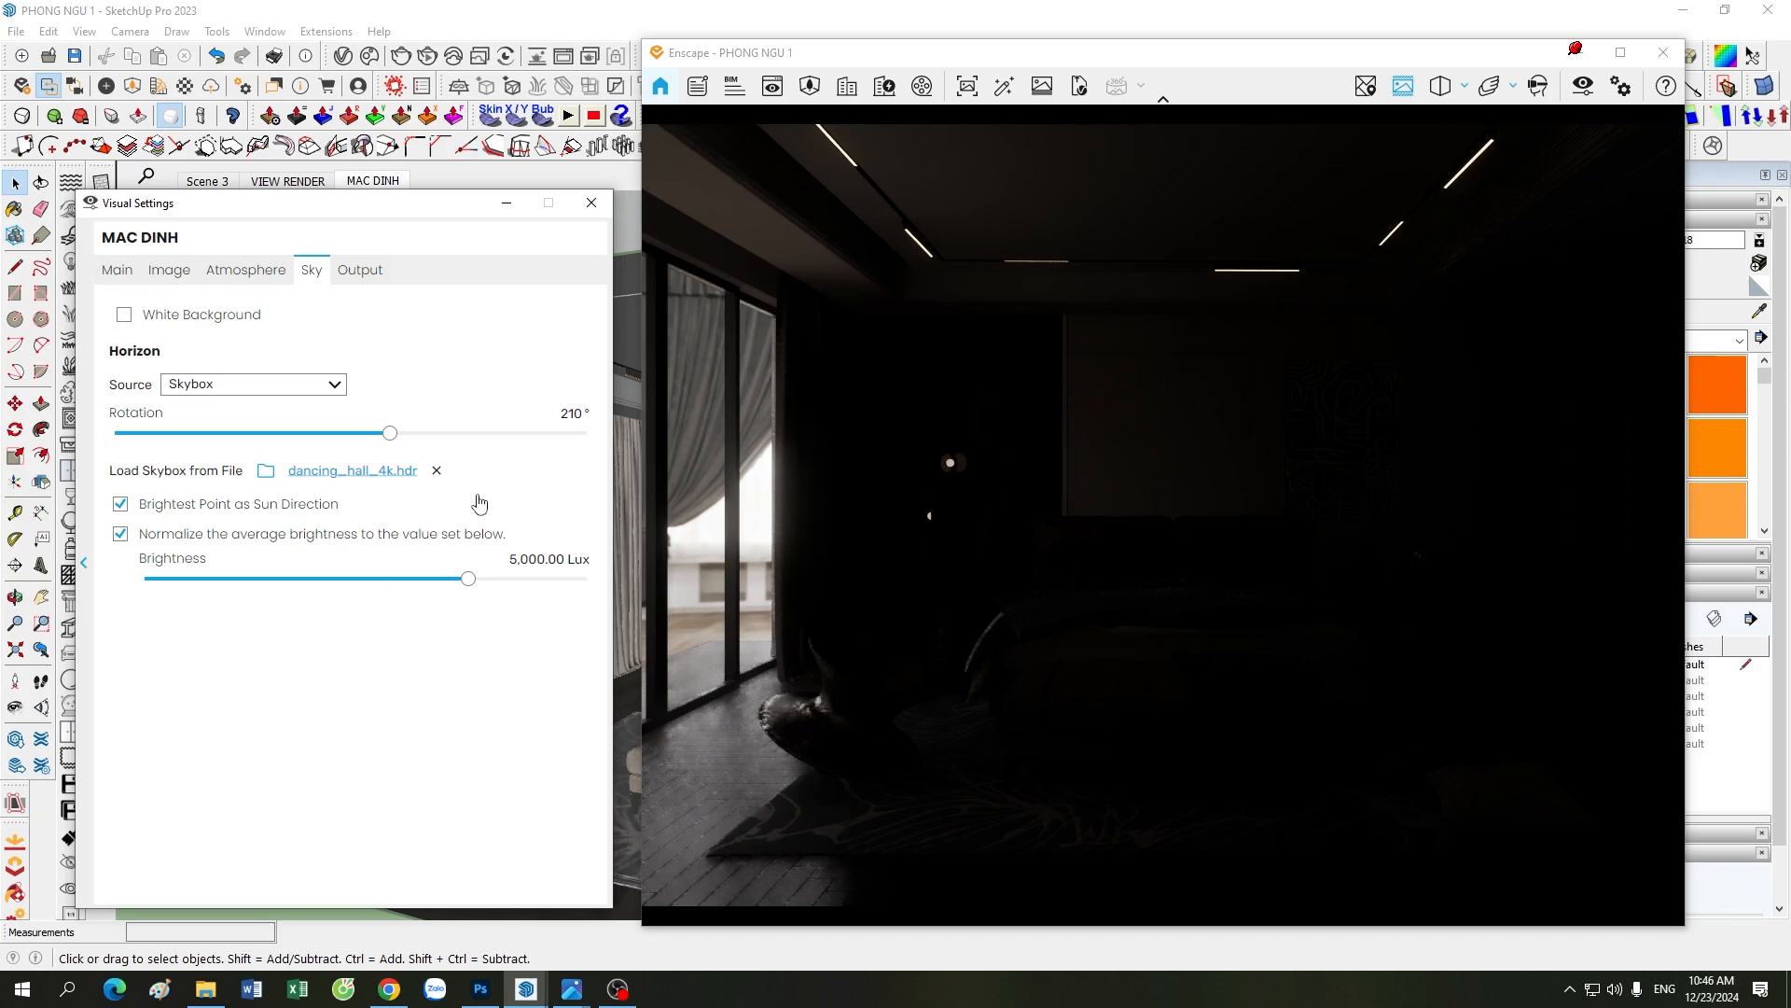
drag(390, 434, 485, 450)
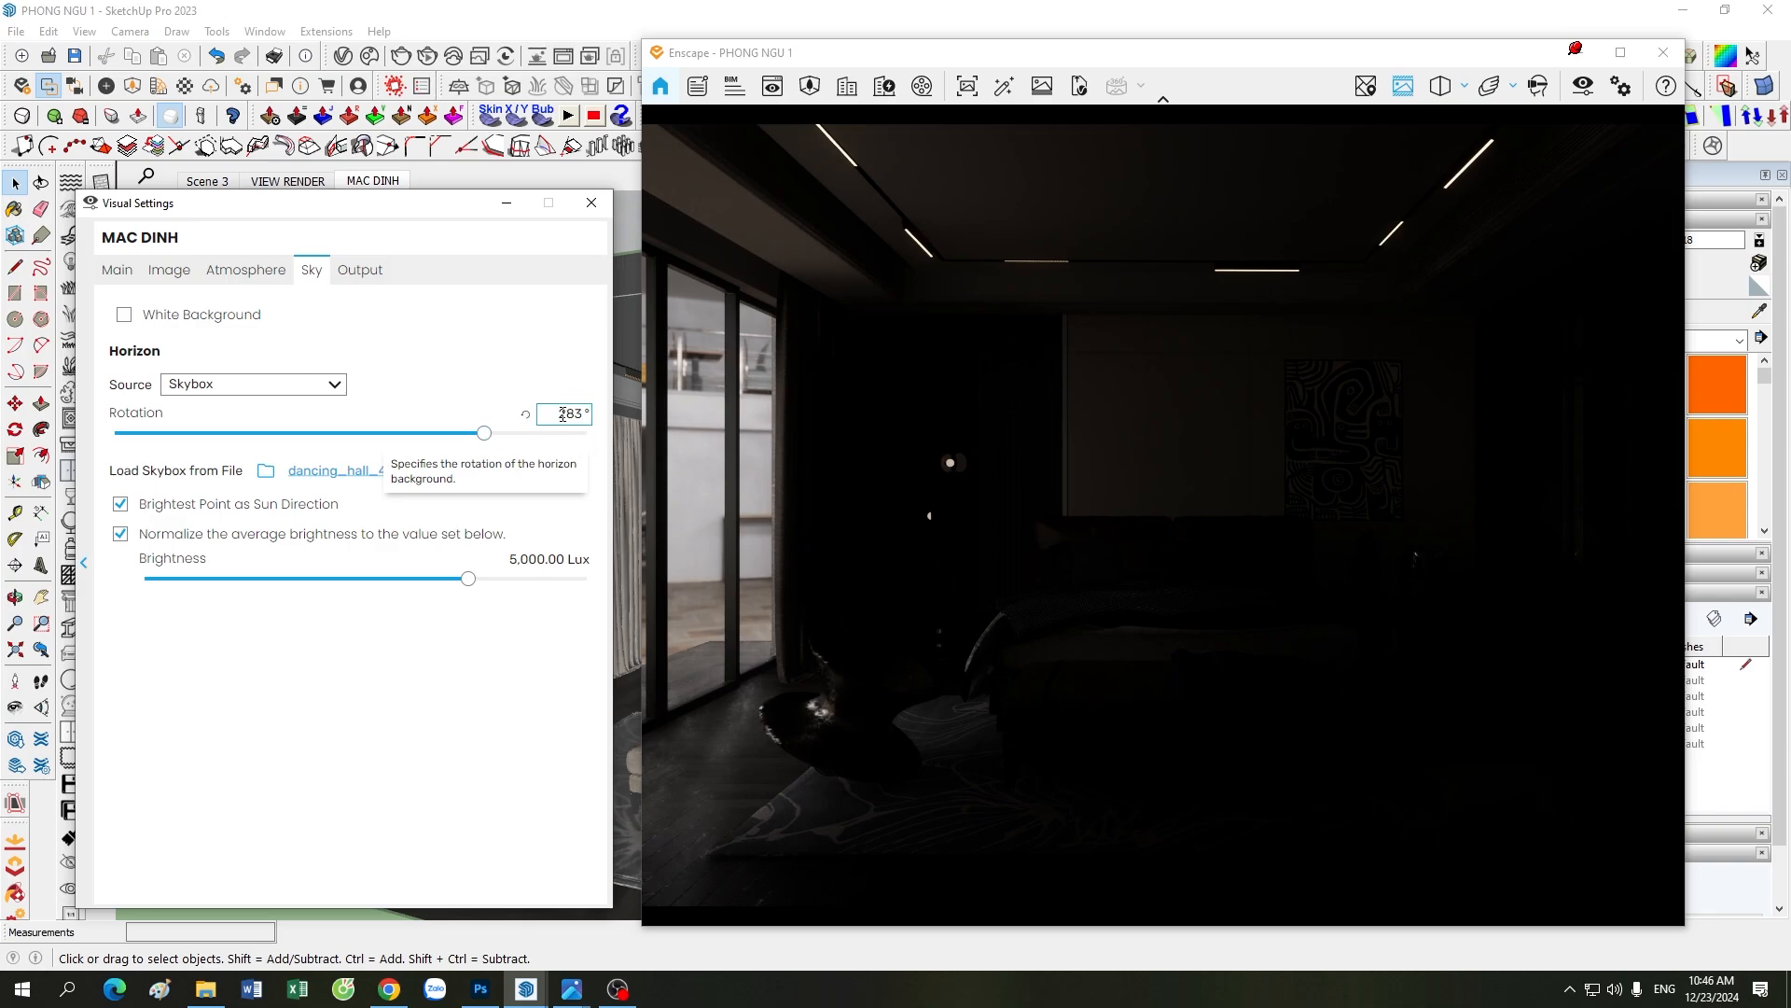
drag(484, 435, 484, 447)
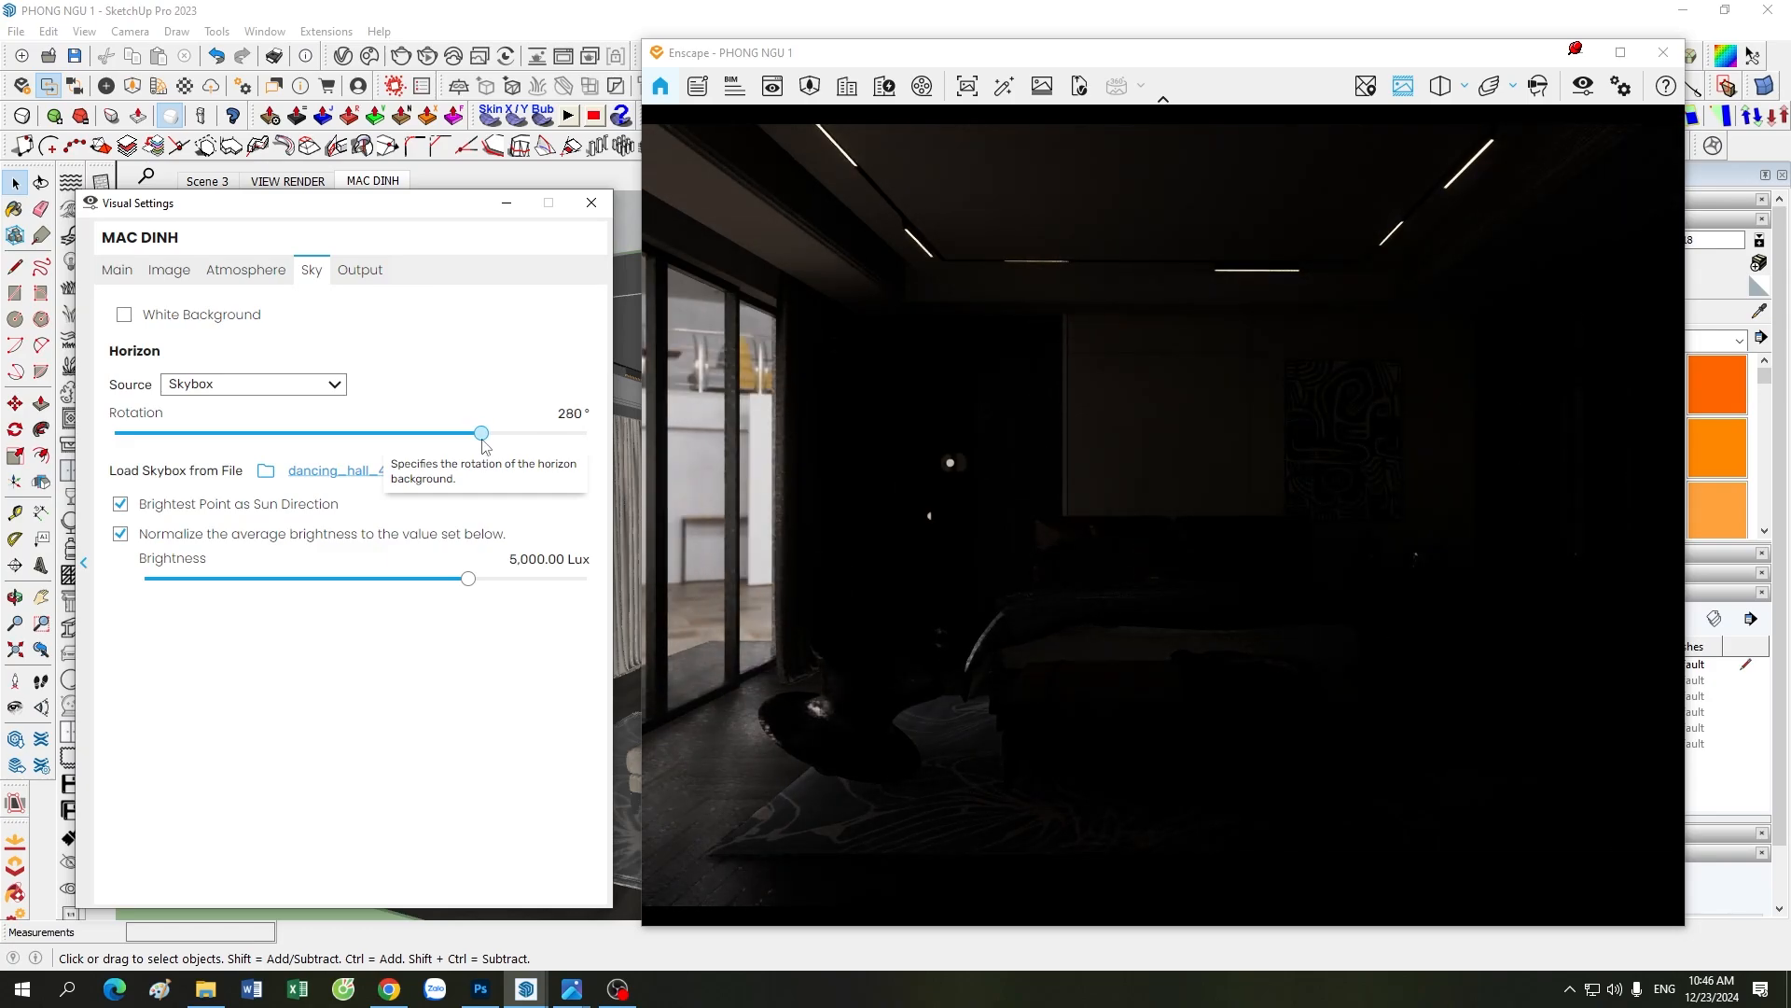
drag(482, 440, 485, 439)
Step: Look around the bedroom render near the window to examine the skybox hall through the glass wall
drag(970, 523, 850, 524)
drag(1031, 588, 1017, 636)
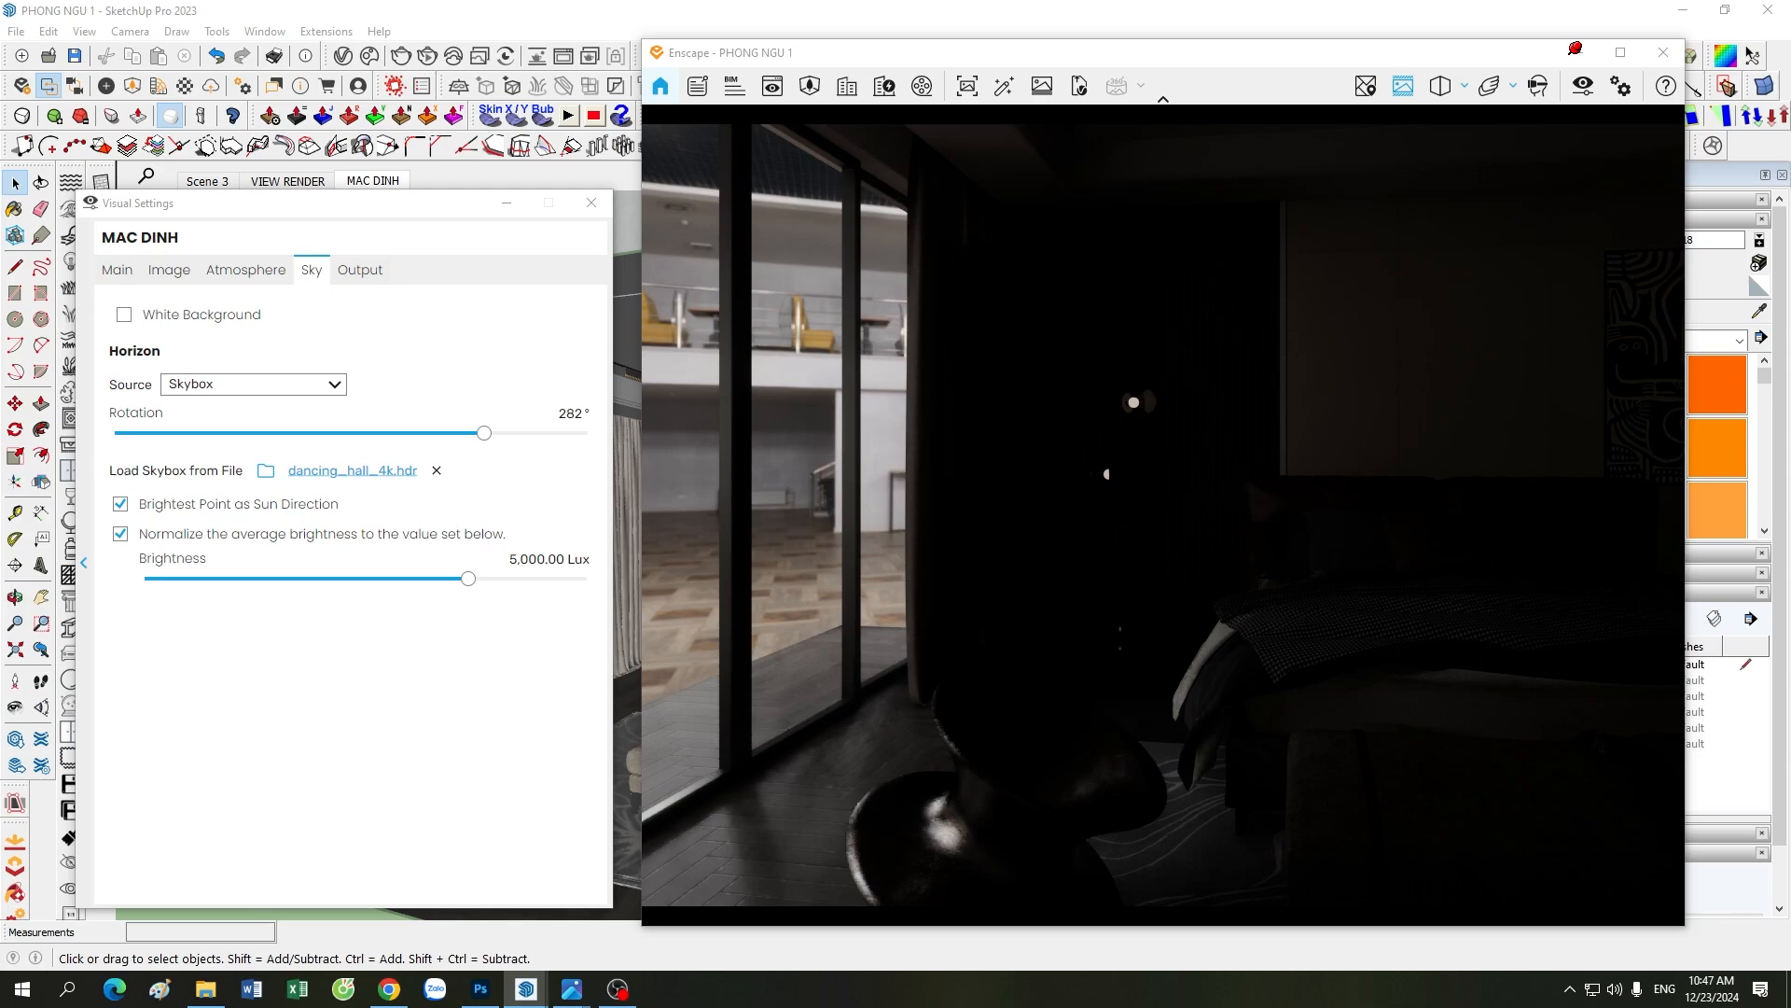
drag(1016, 636, 1116, 625)
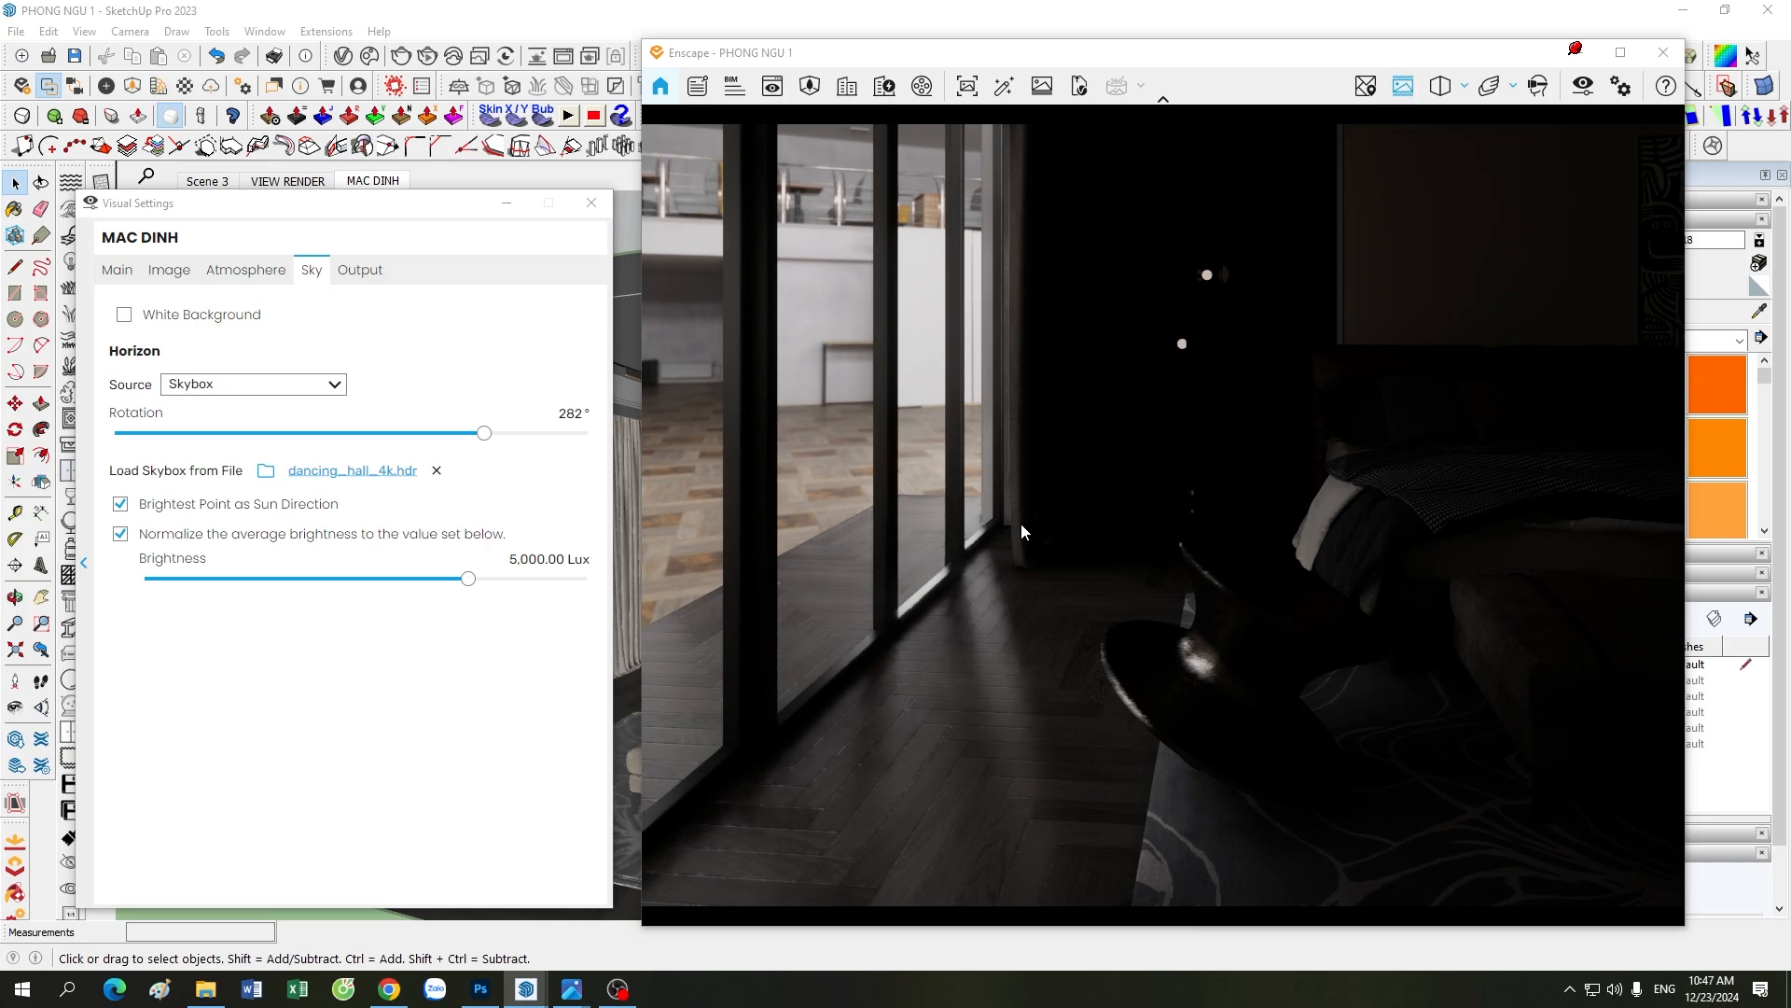
click(169, 269)
click(116, 269)
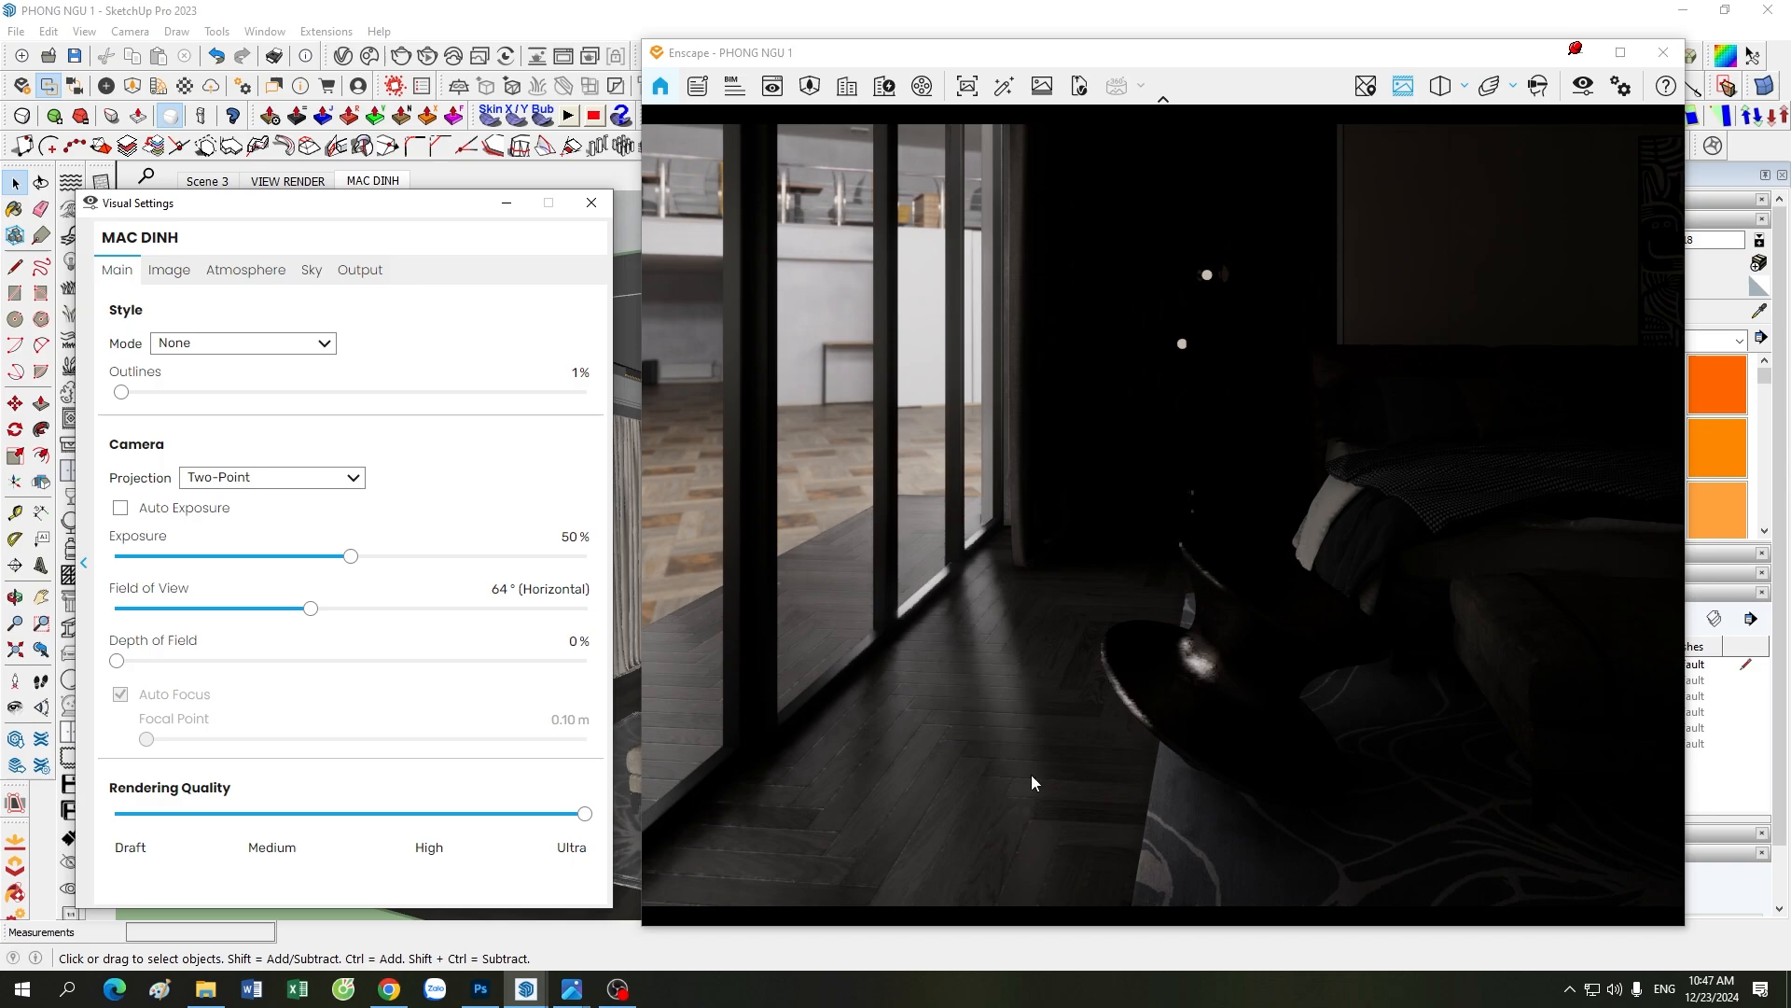
drag(1011, 565, 1110, 649)
middle_drag(1110, 649, 1072, 648)
right_drag(1105, 646, 1095, 647)
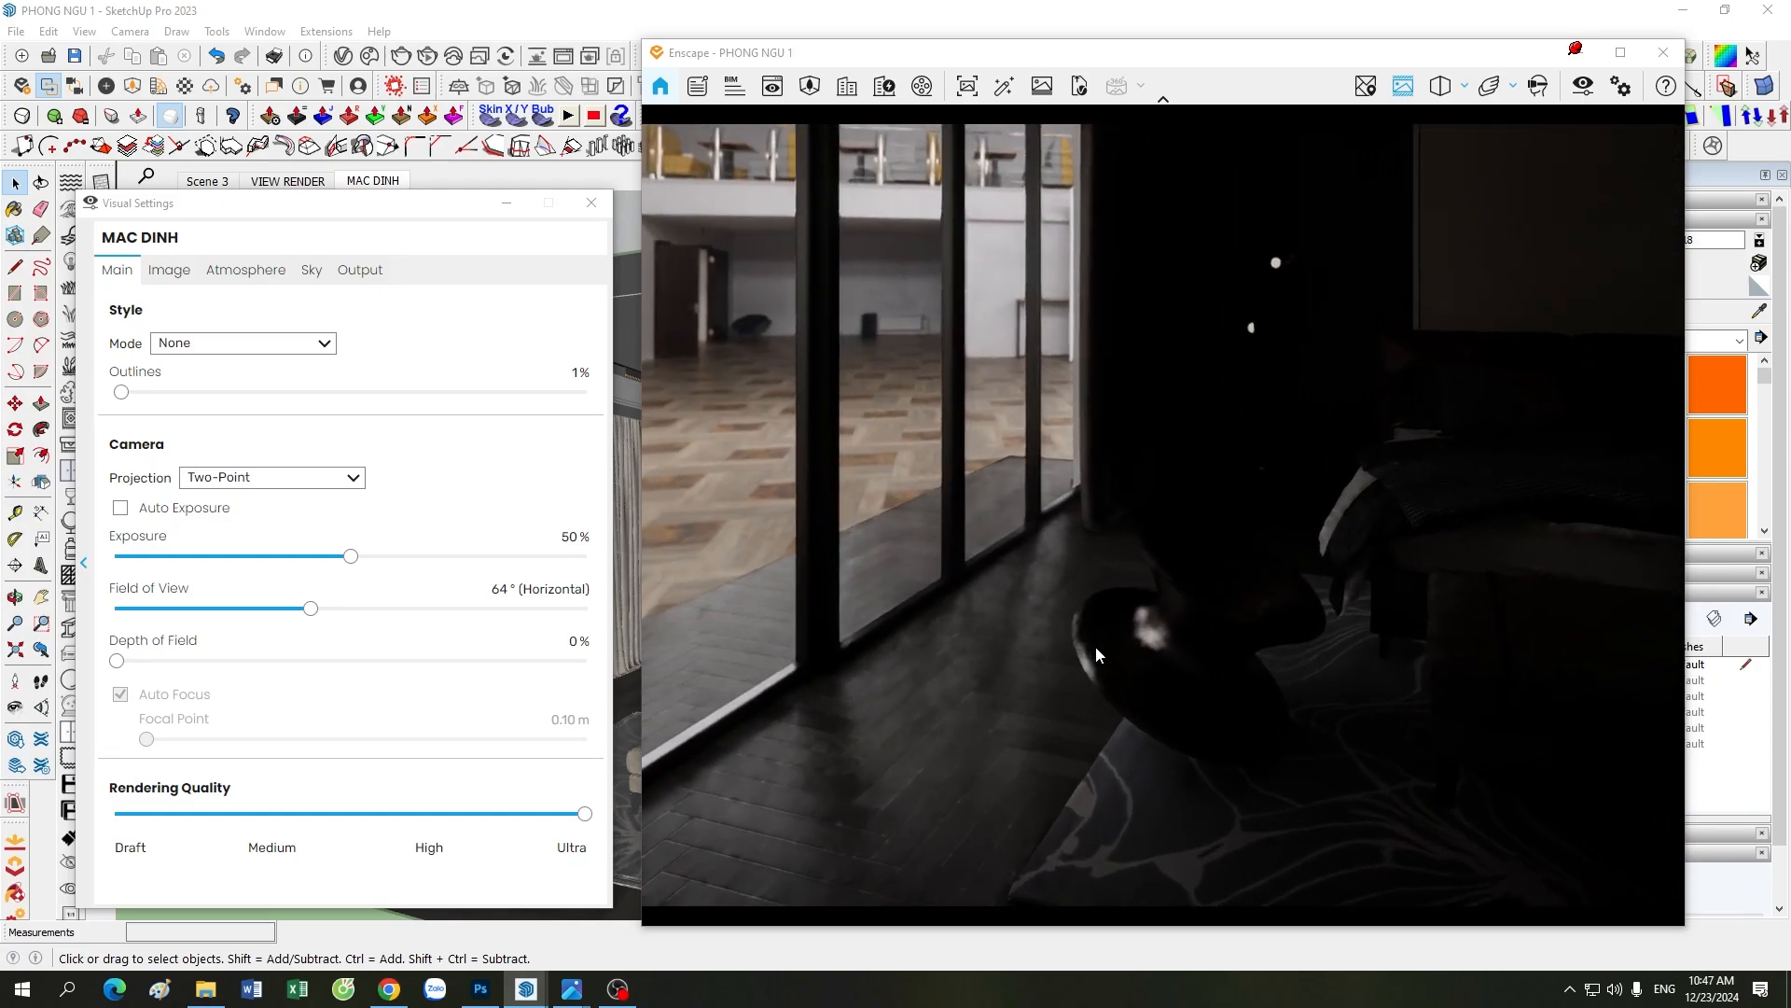
key(a)
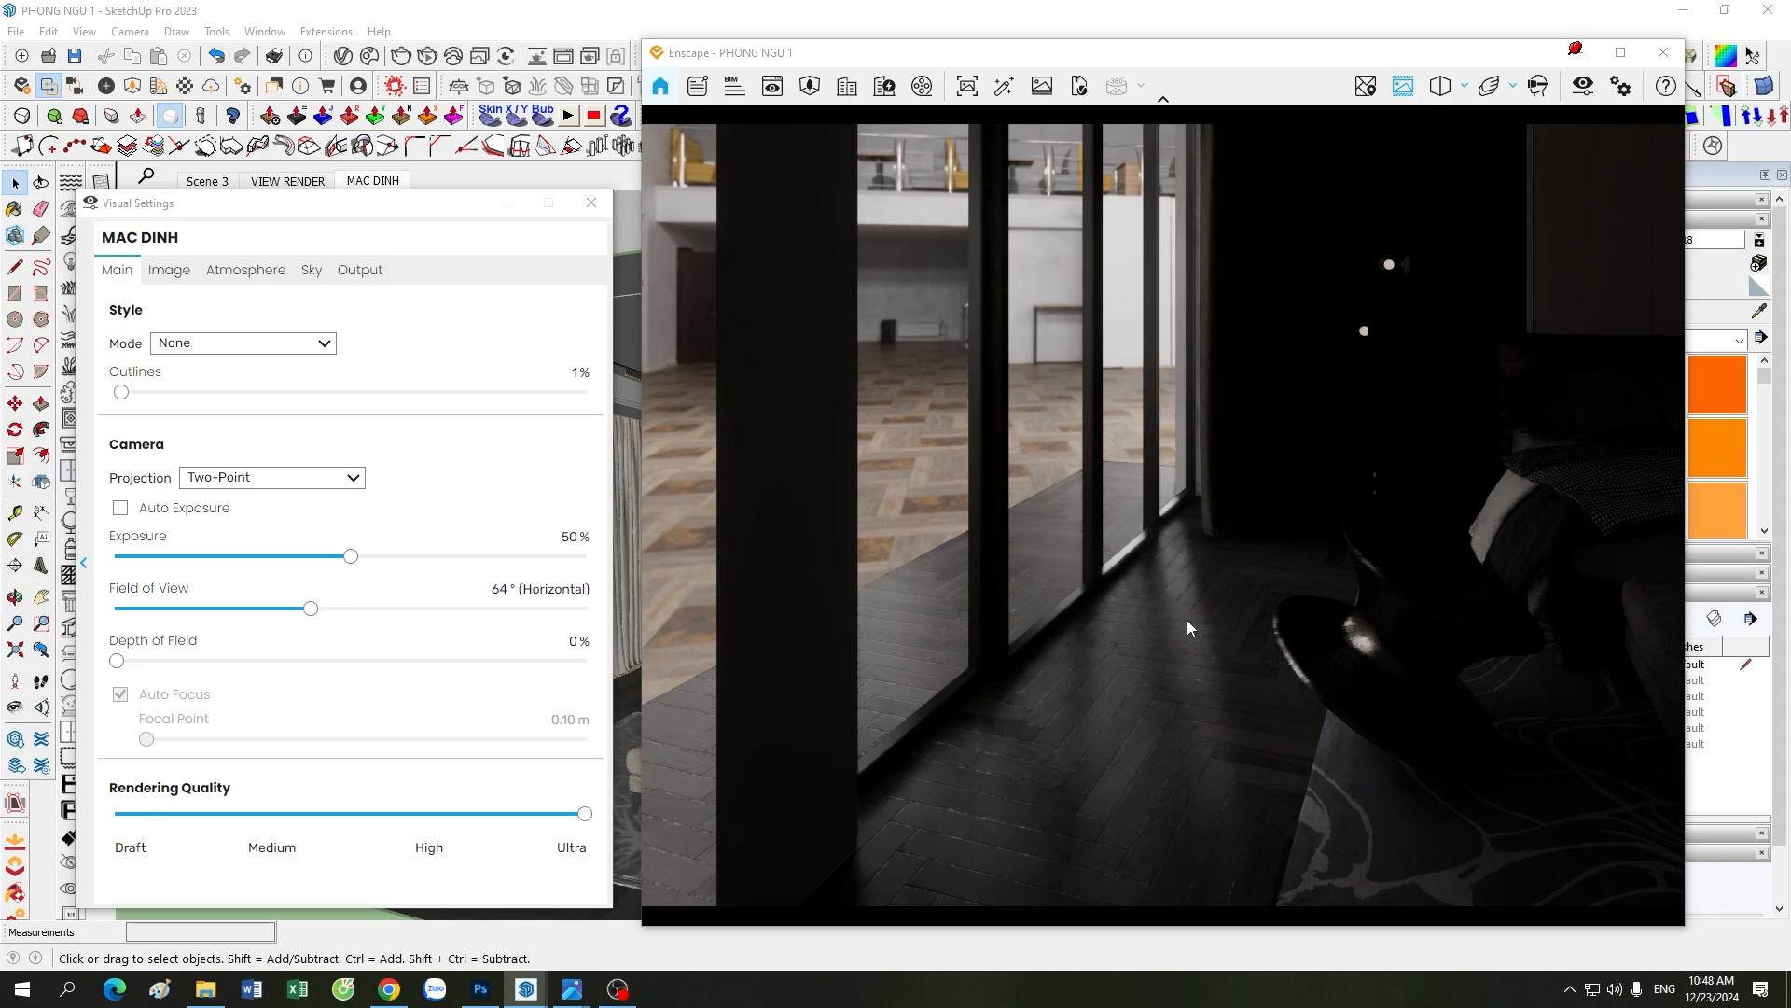
drag(1188, 620, 1172, 640)
scroll(1195, 628, down, 2)
scroll(1195, 629, down, 2)
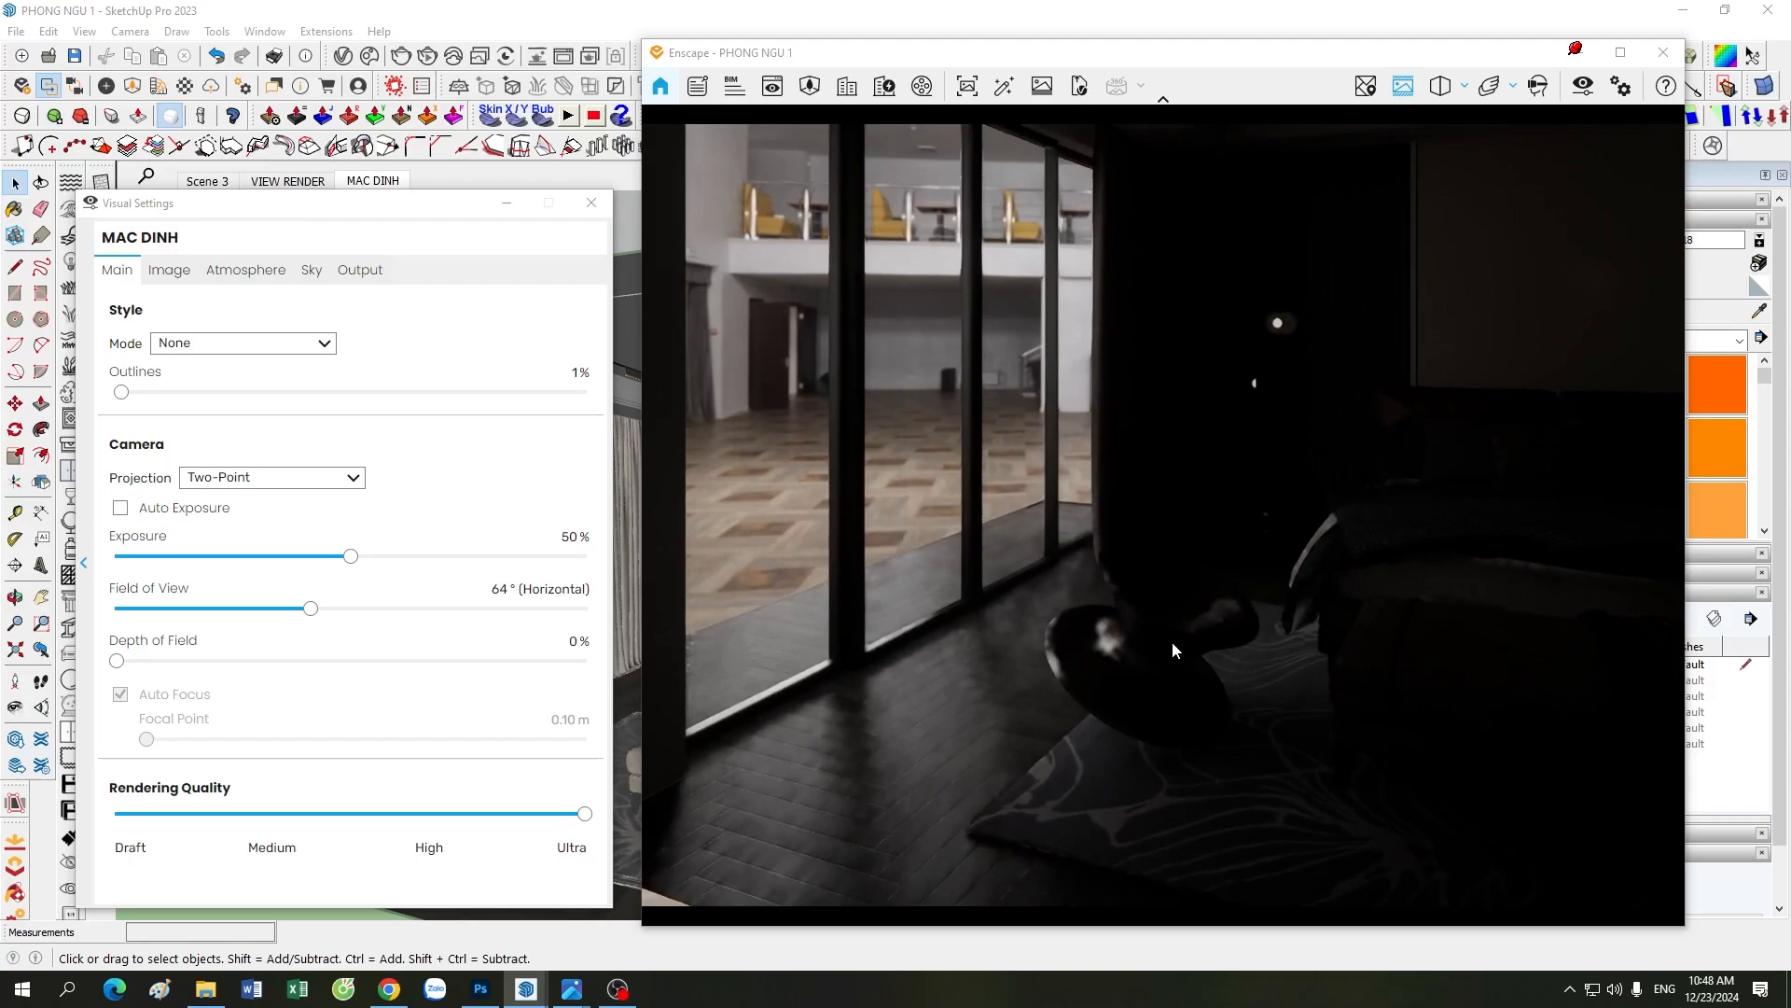
scroll(1171, 641, up, 4)
scroll(1172, 641, up, 3)
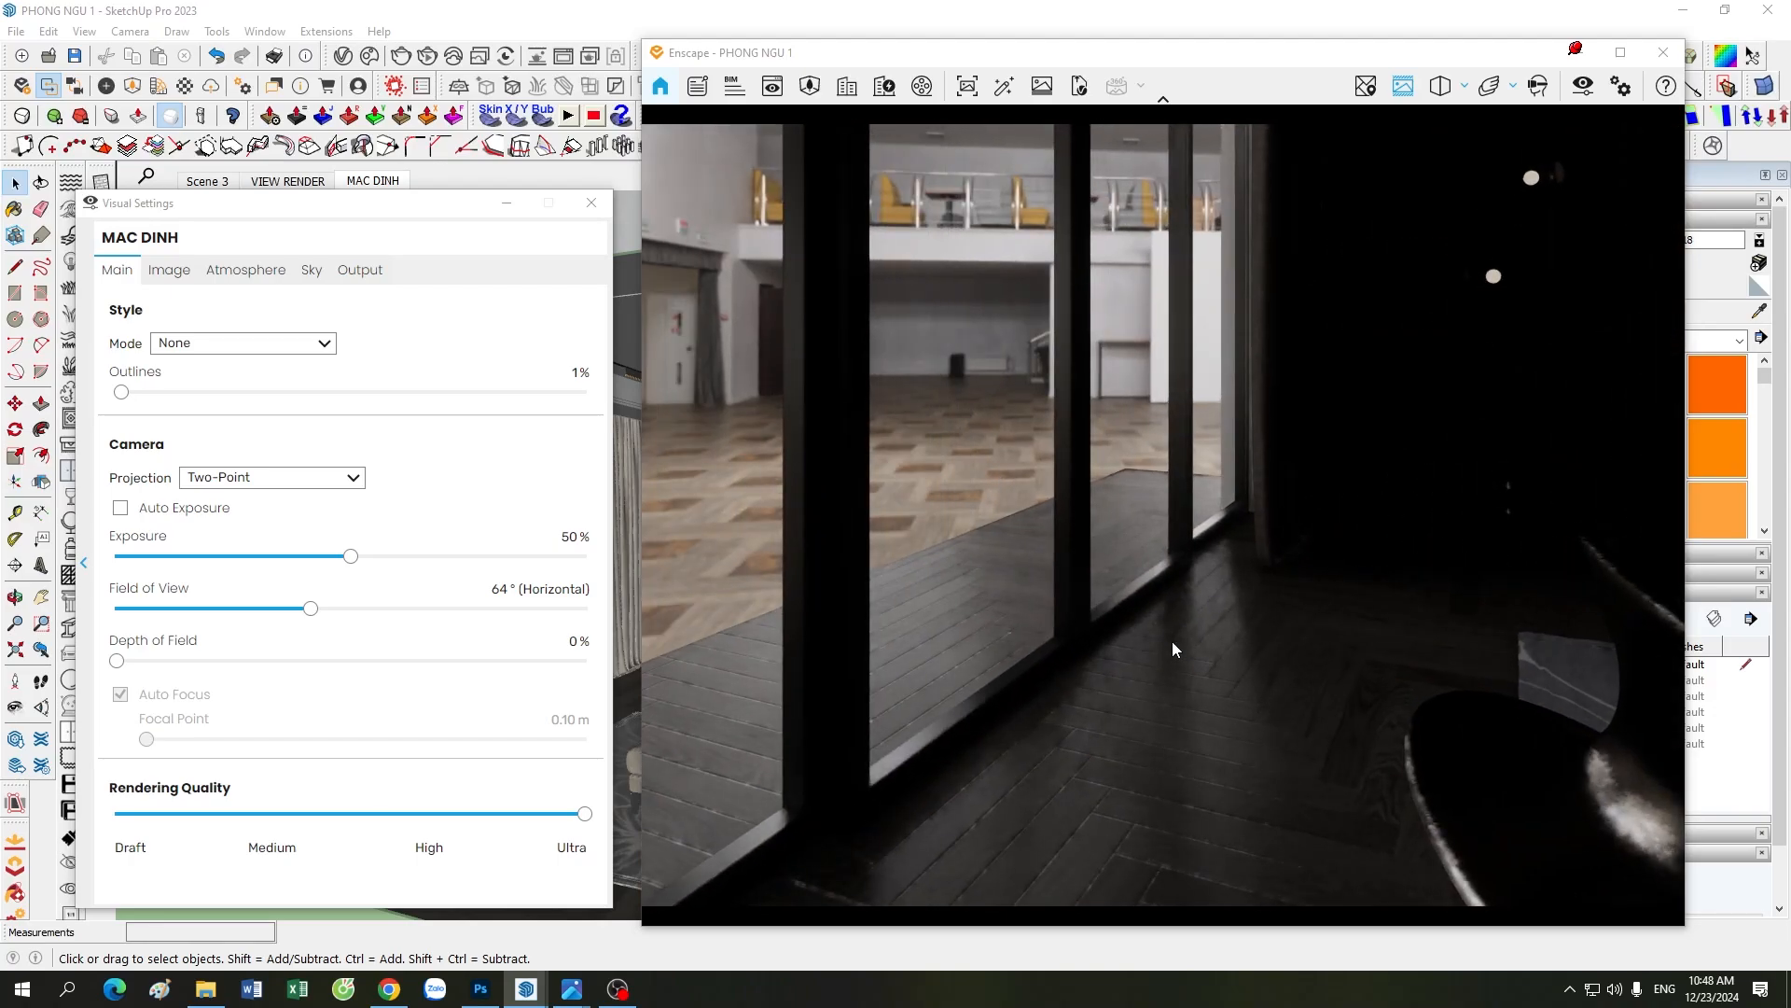
scroll(1172, 641, down, 3)
key(d)
drag(1171, 640, 1171, 640)
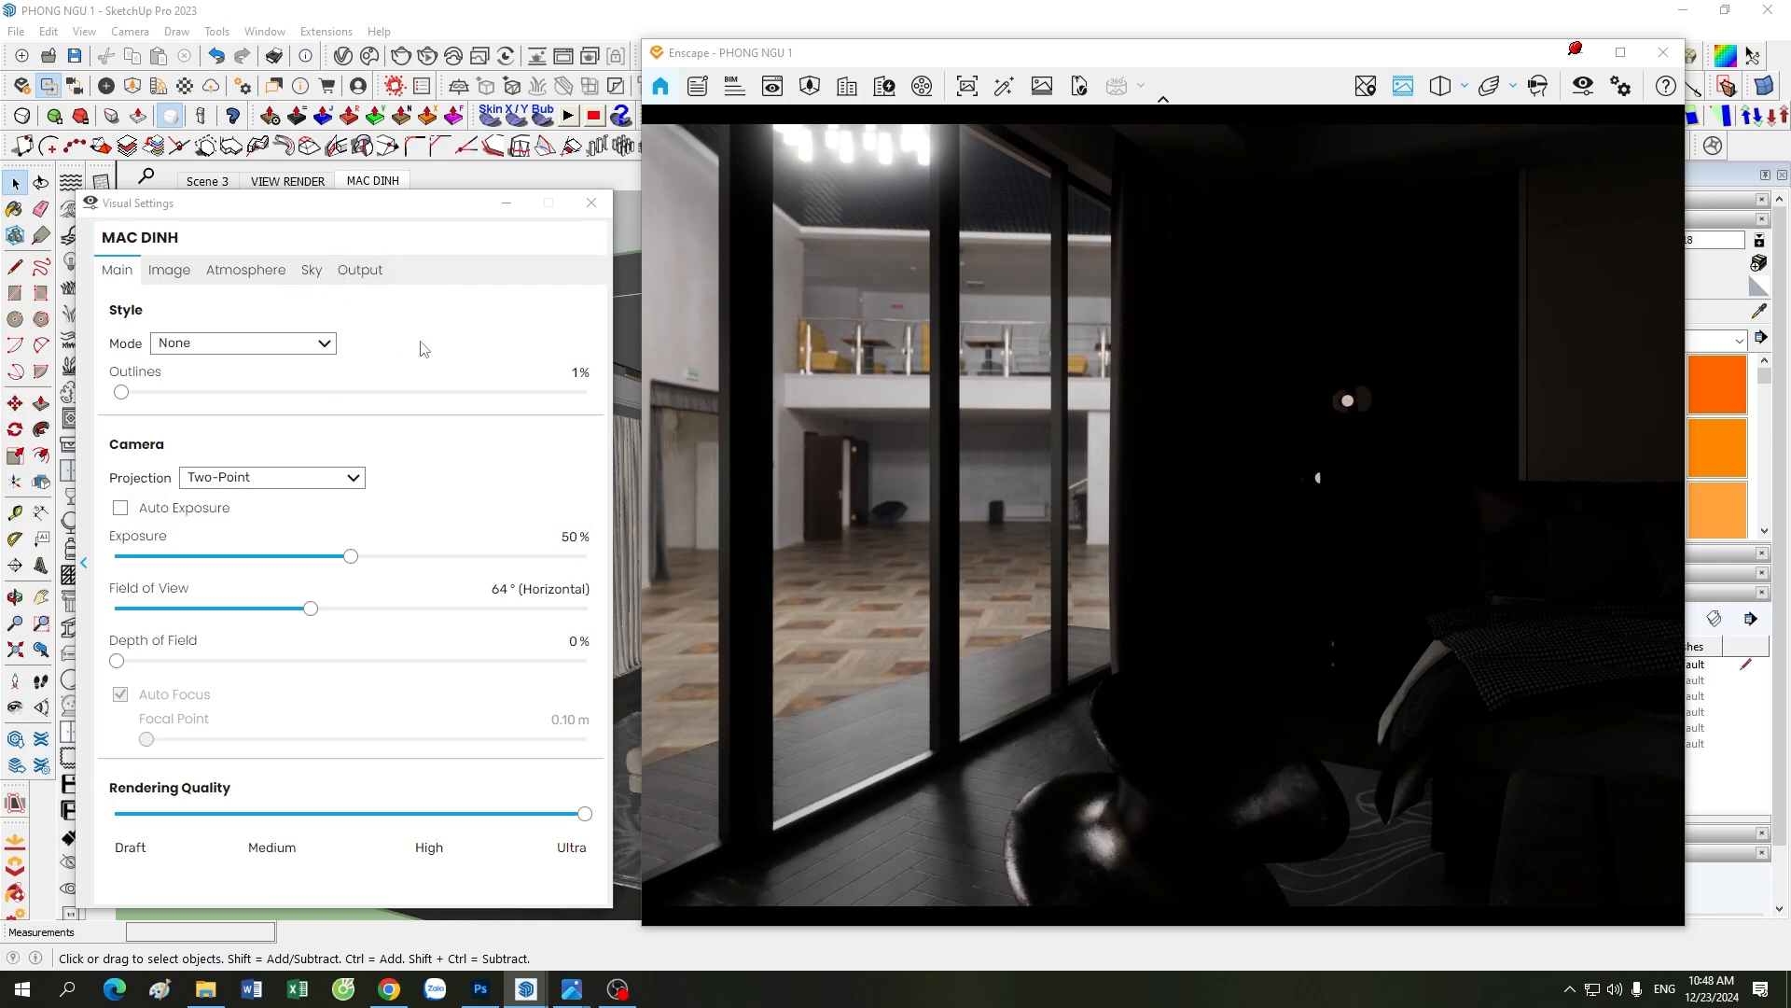
Step: Check the skybox brightness against the camera exposure settings, then return to the MAC DINH scene view
click(313, 271)
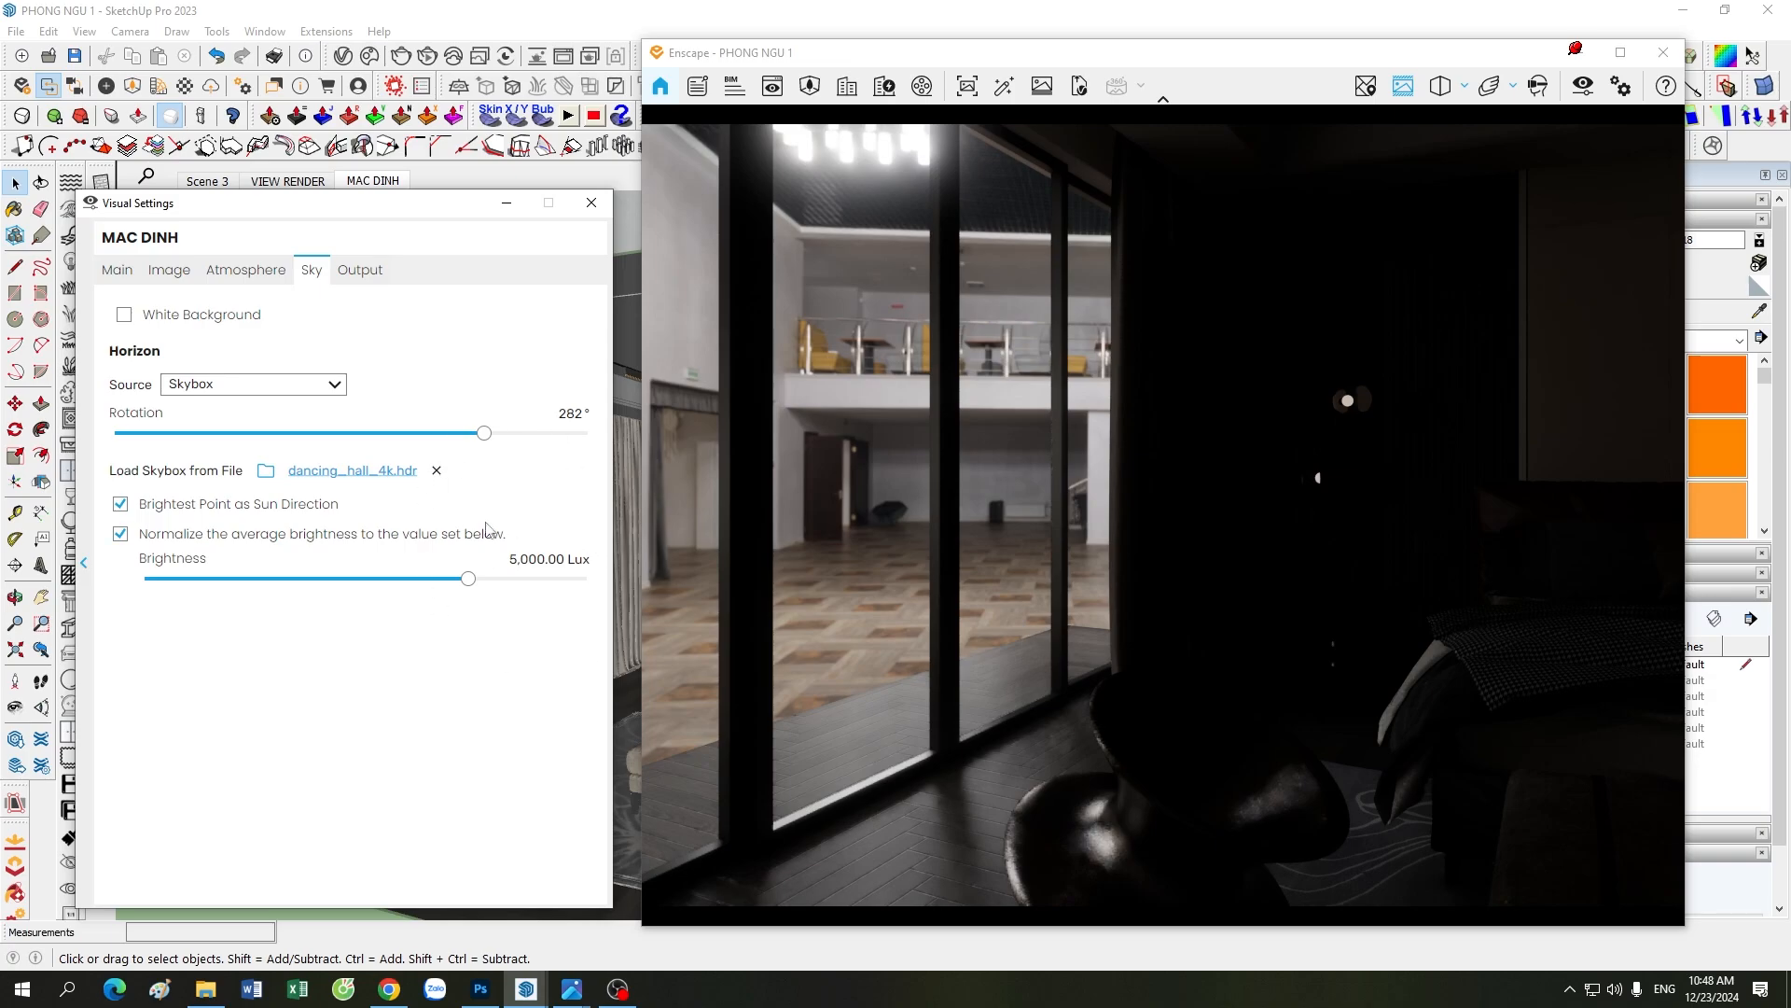
mouse_move(466, 519)
click(118, 271)
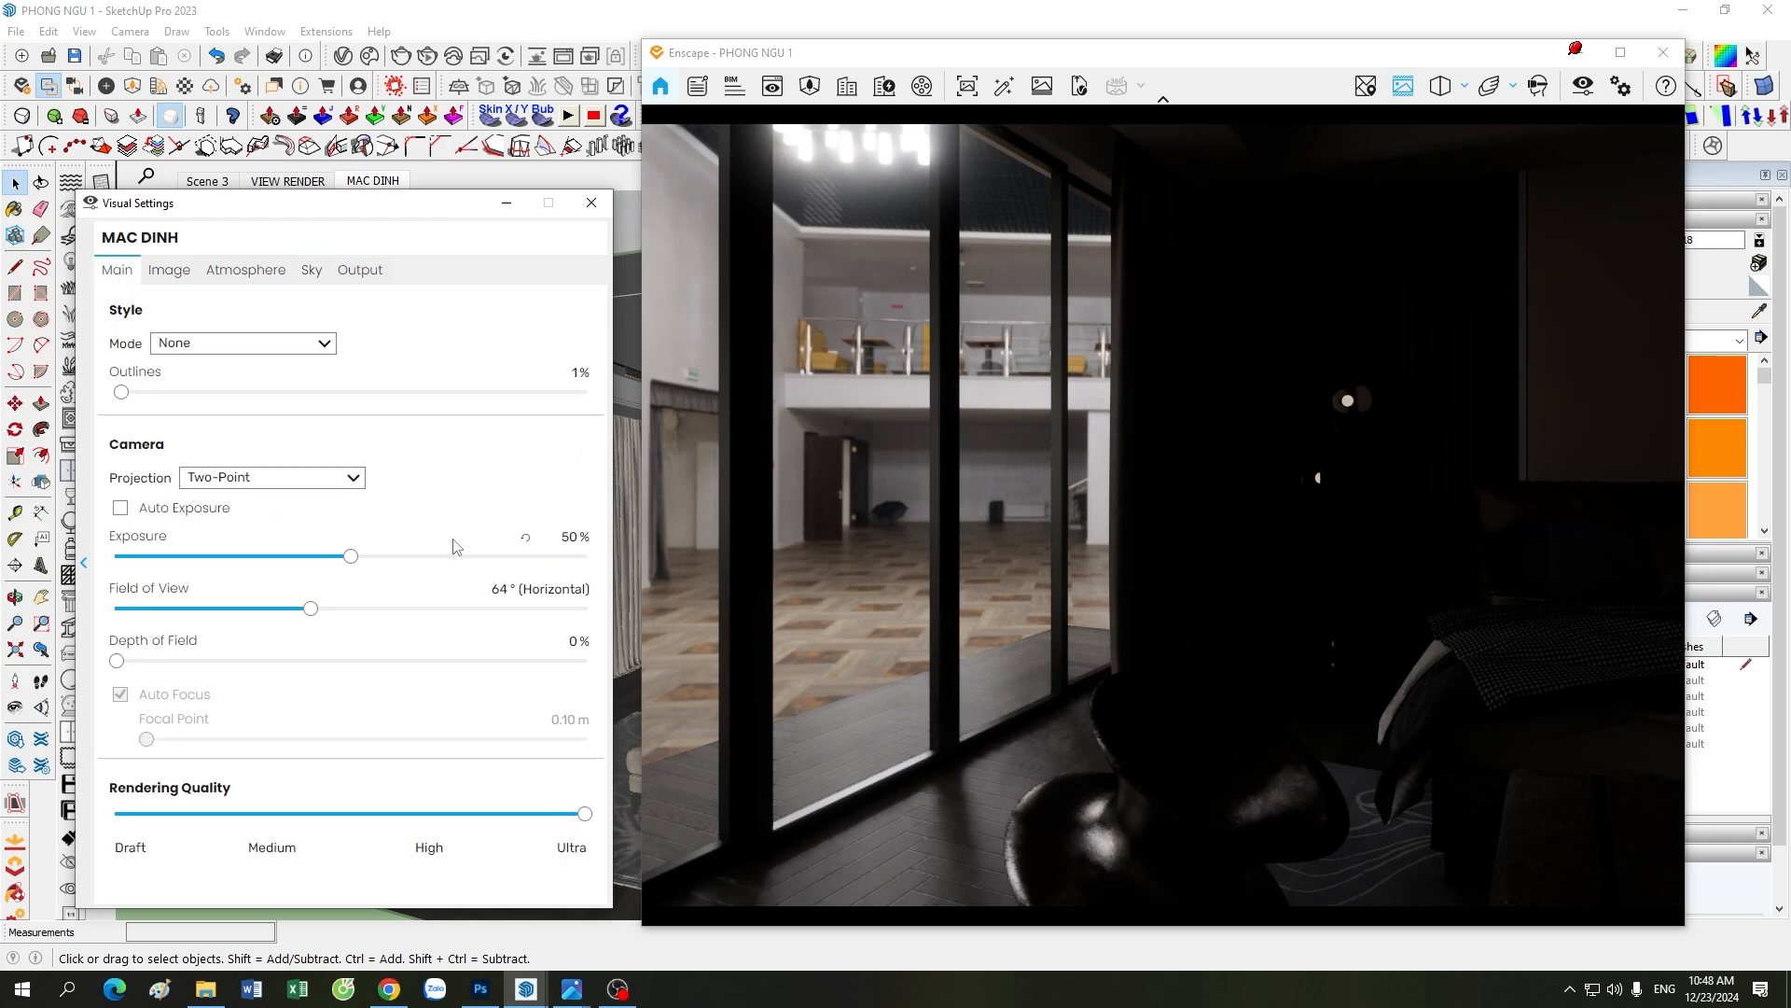
click(310, 270)
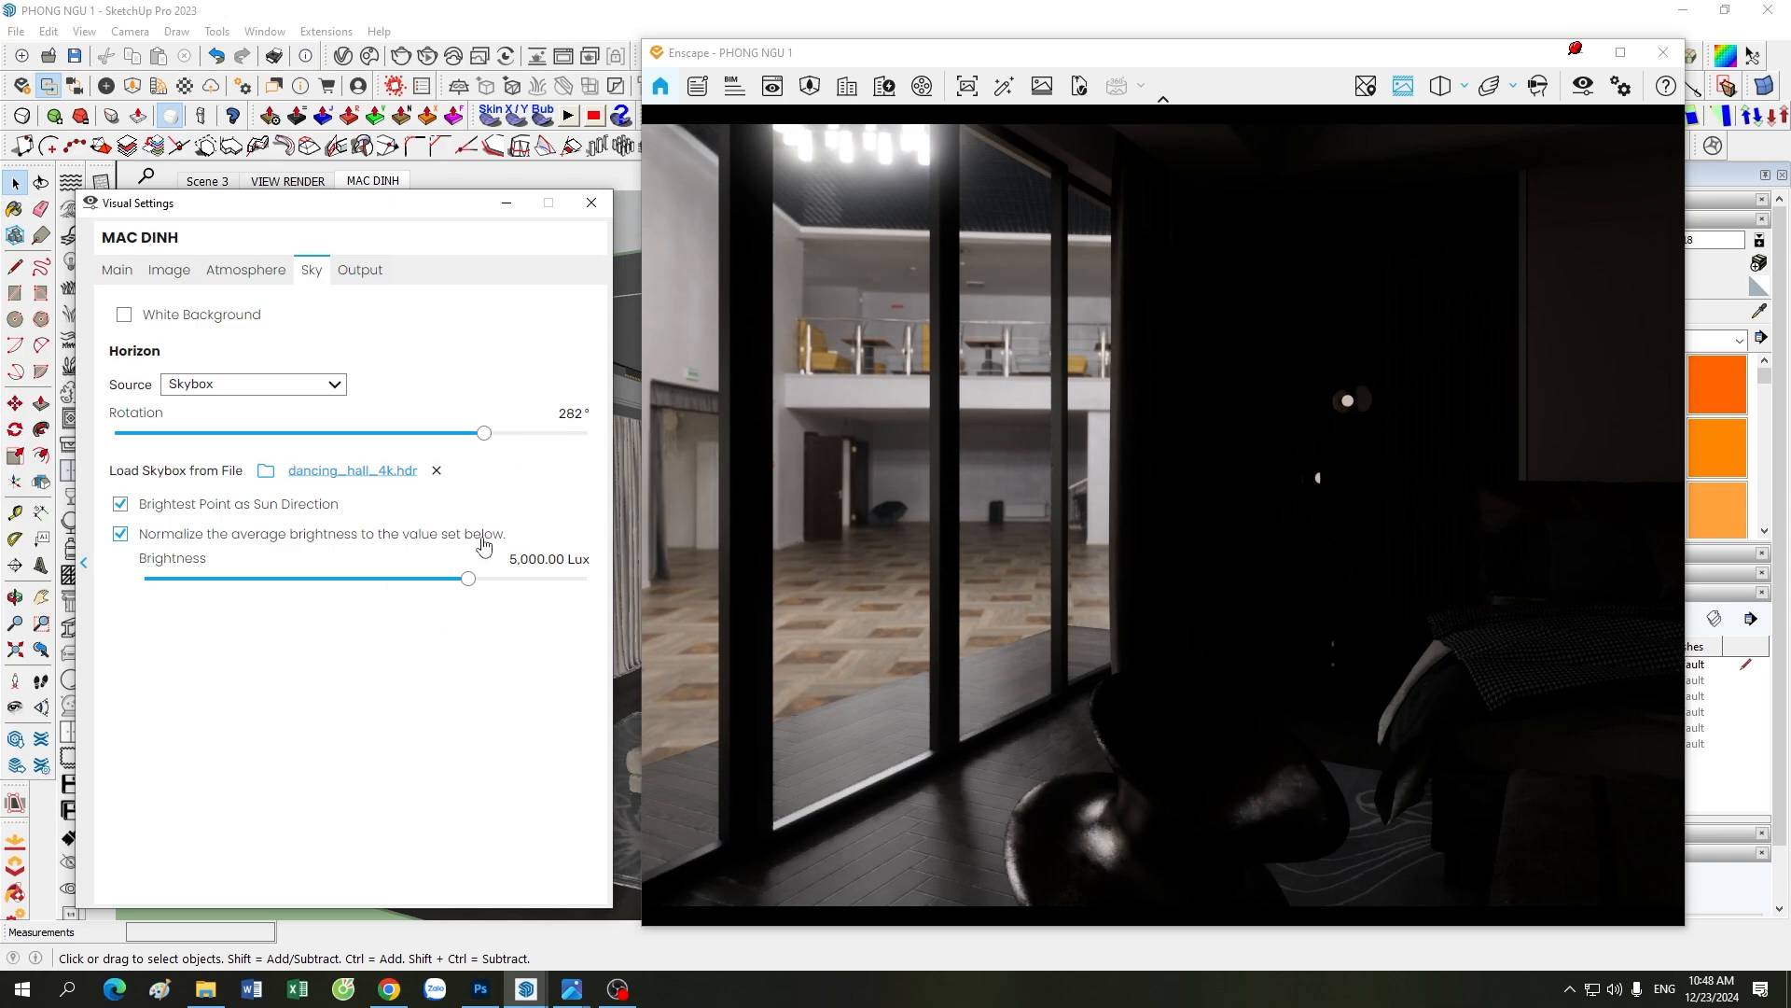
click(101, 272)
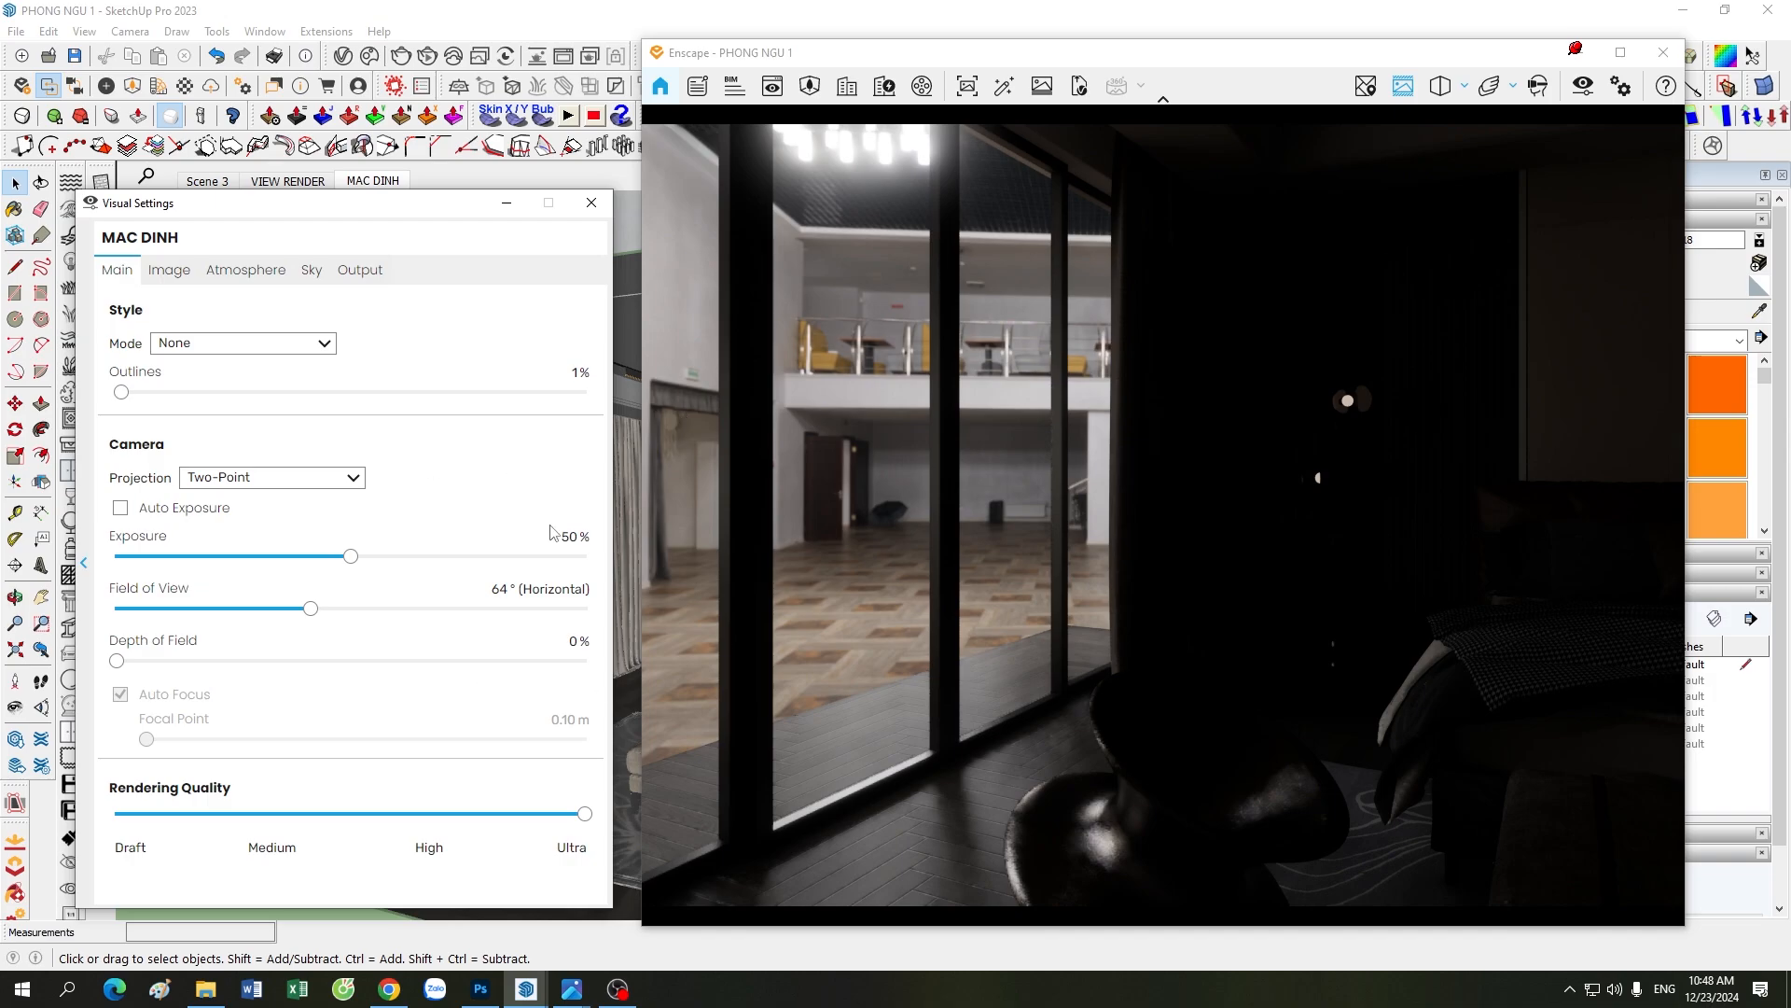
click(311, 269)
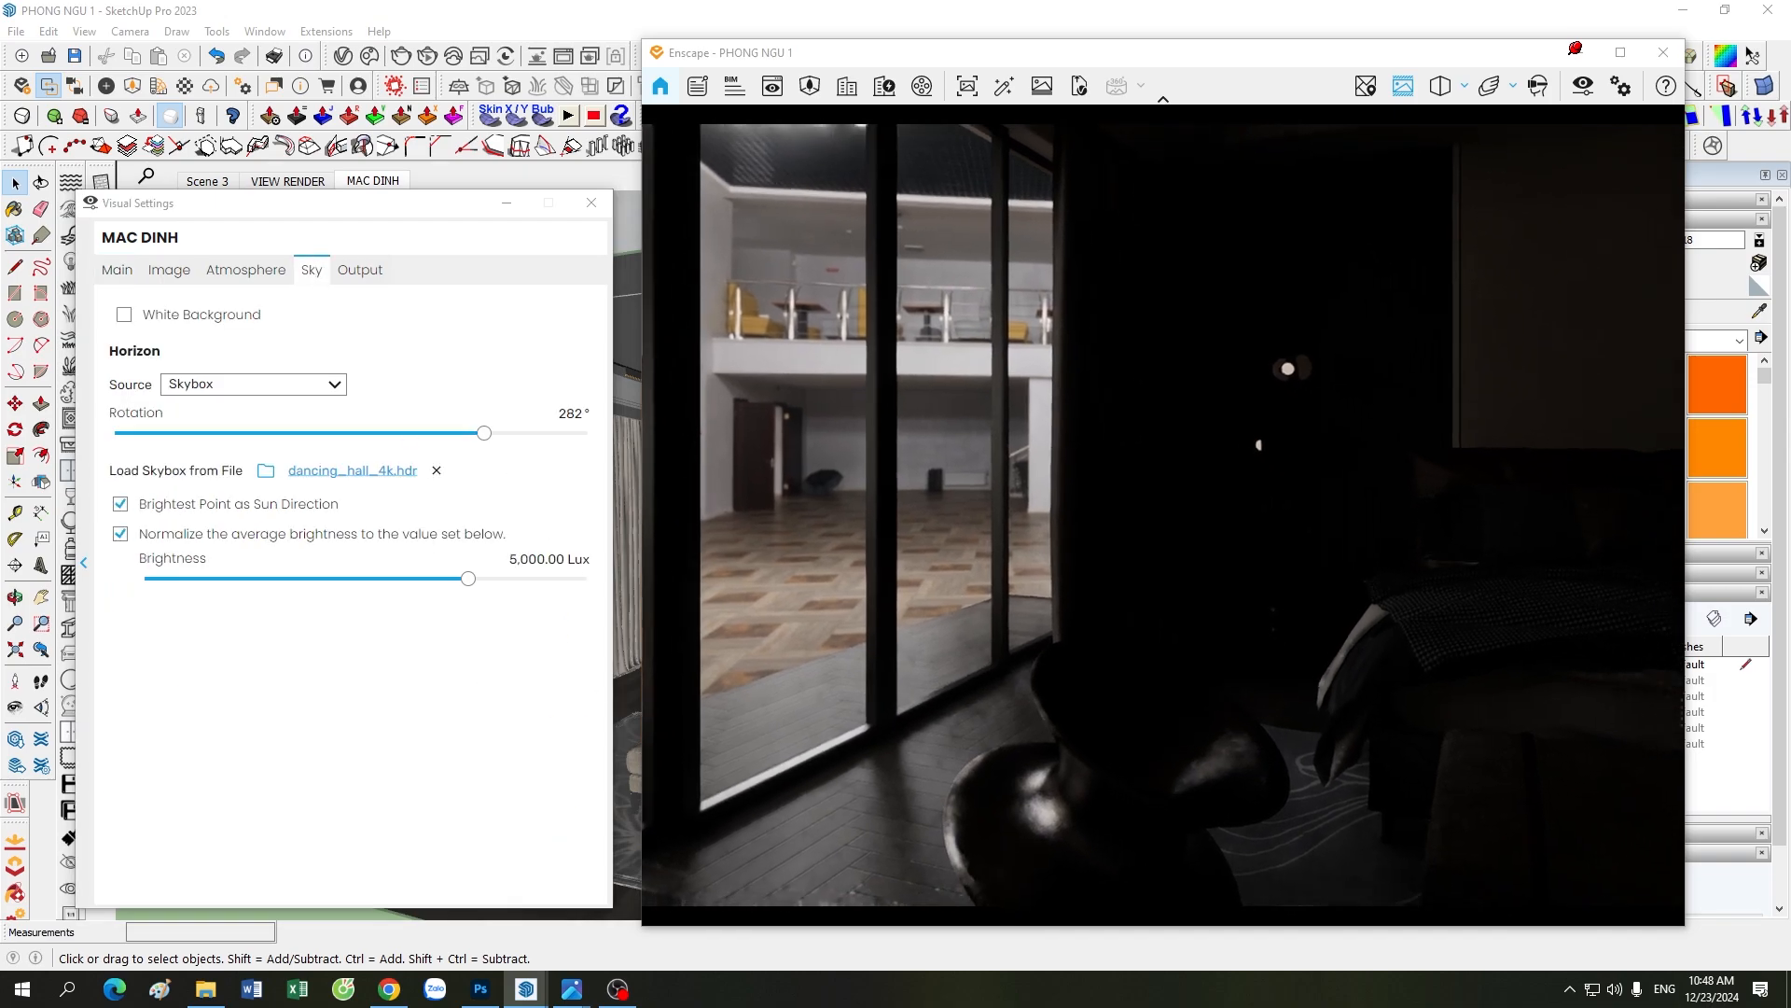
click(377, 178)
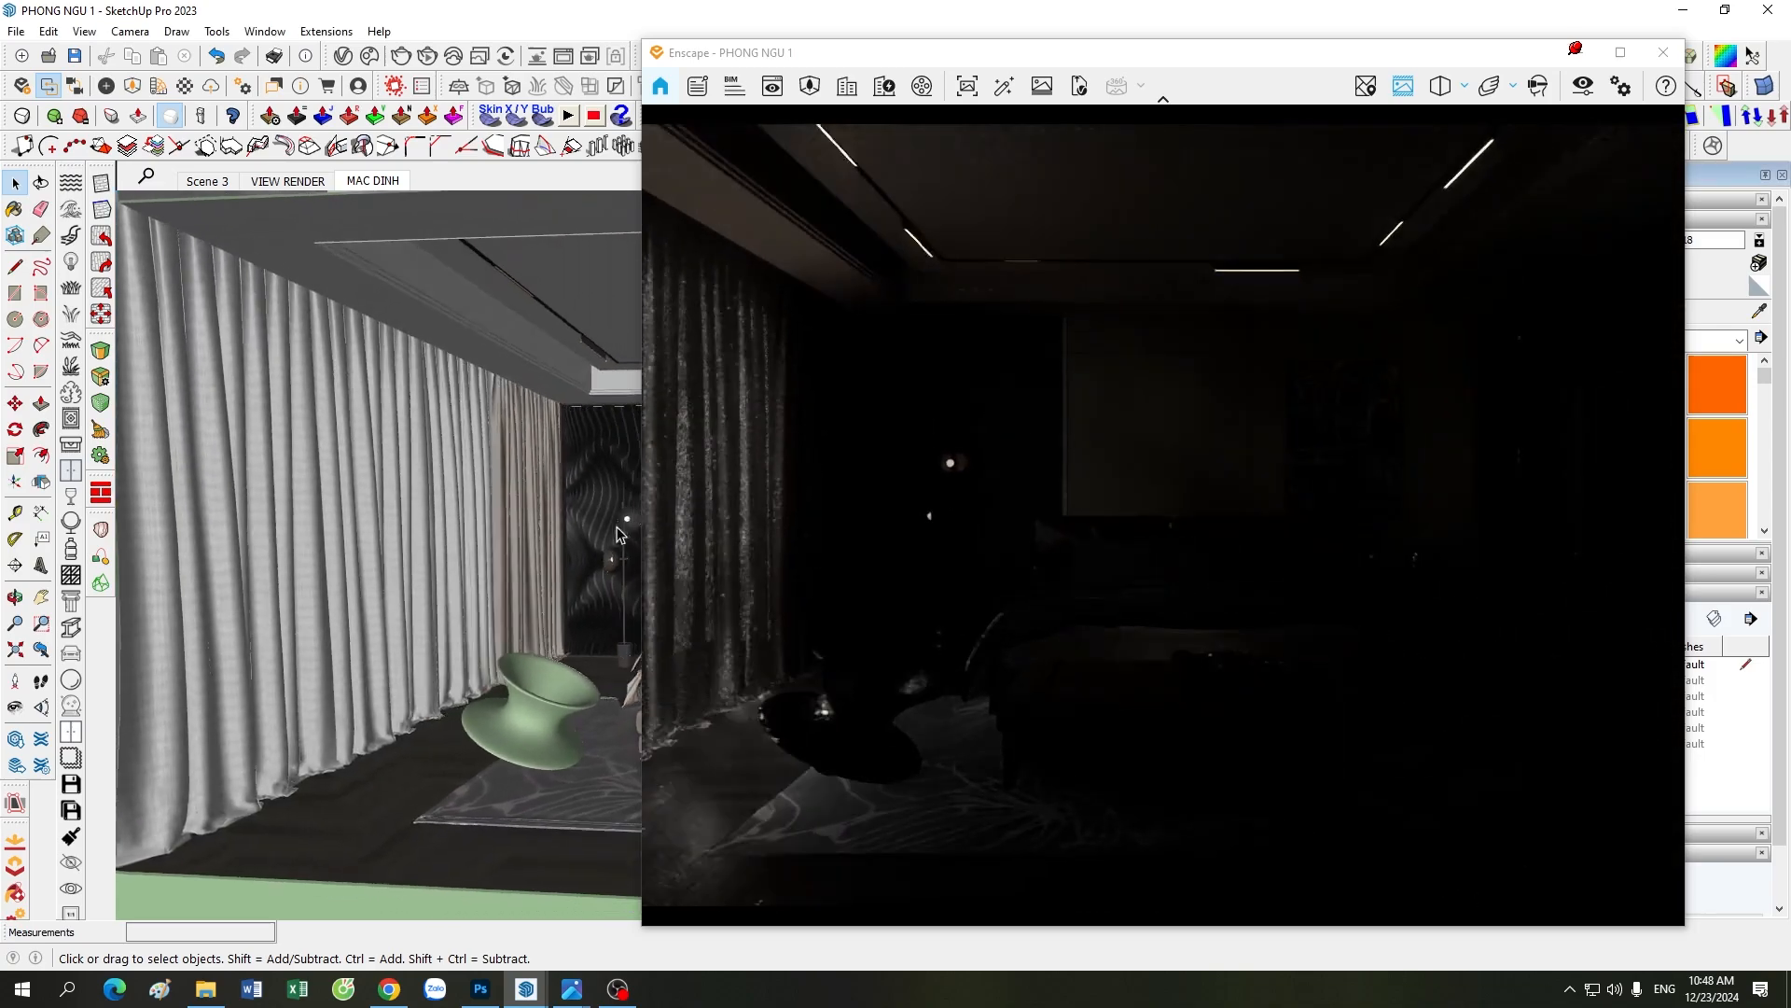
Step: Reopen the Visual Settings, check the atmosphere and skybox values, and raise the camera exposure to 56%
click(1582, 91)
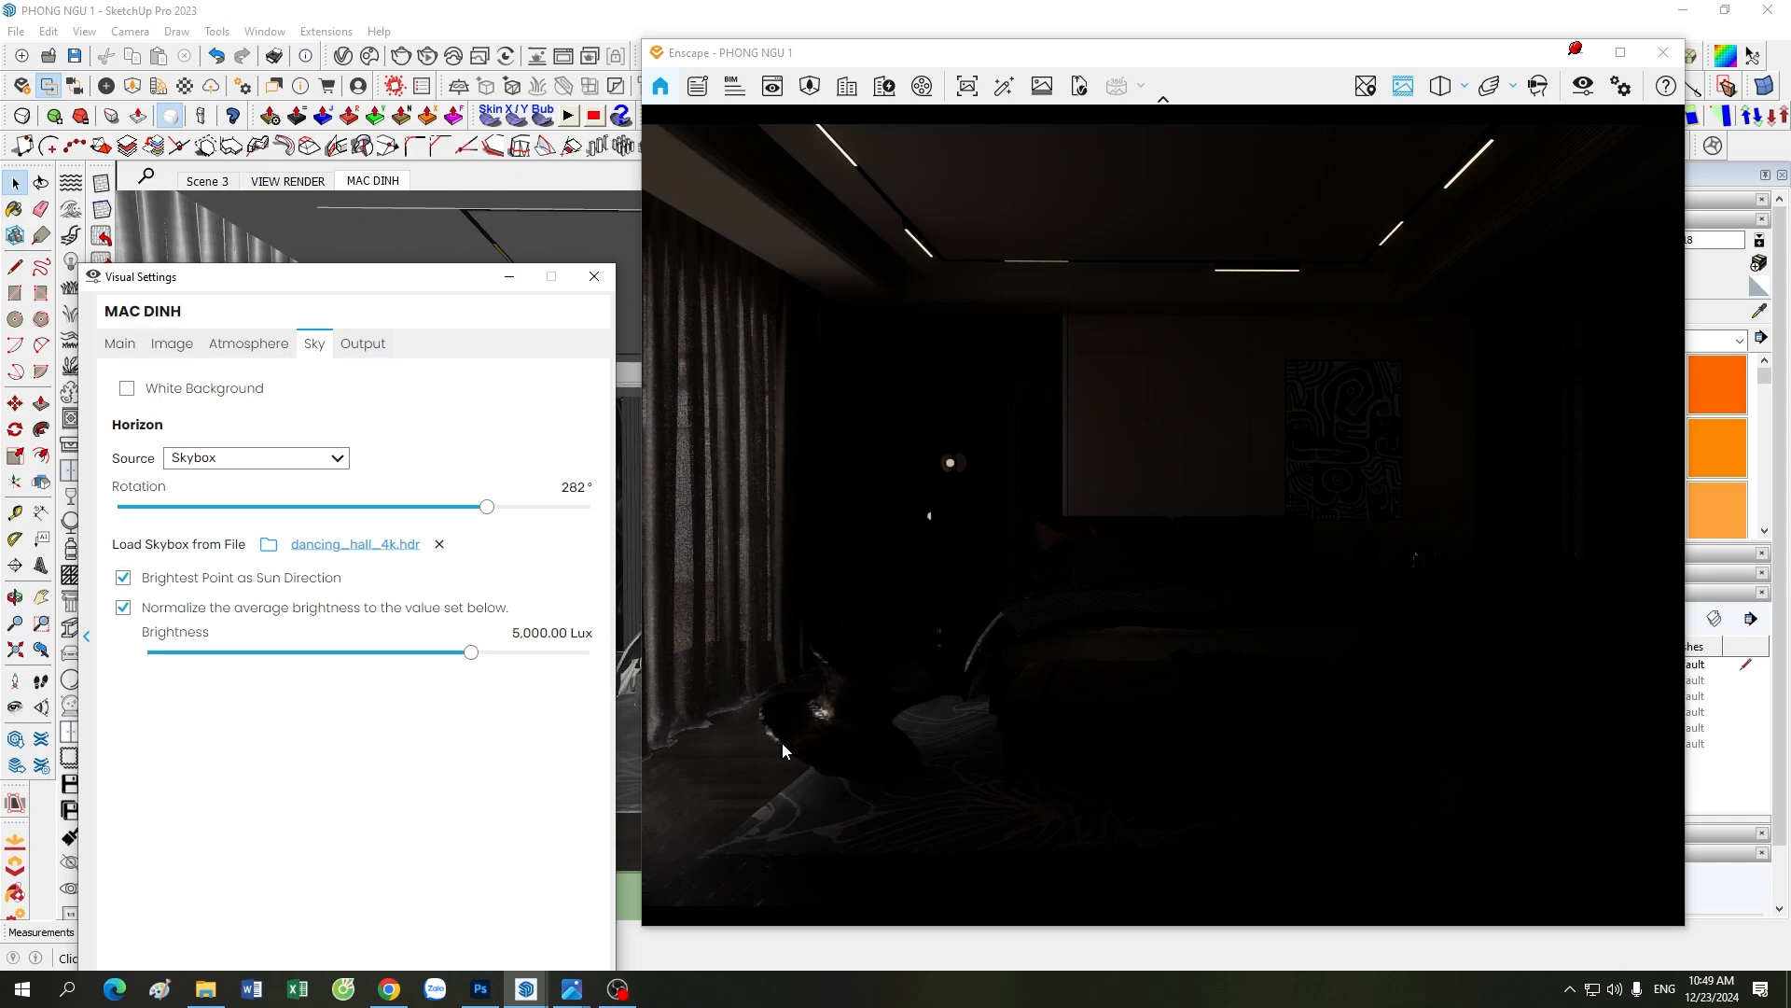
drag(380, 283, 372, 191)
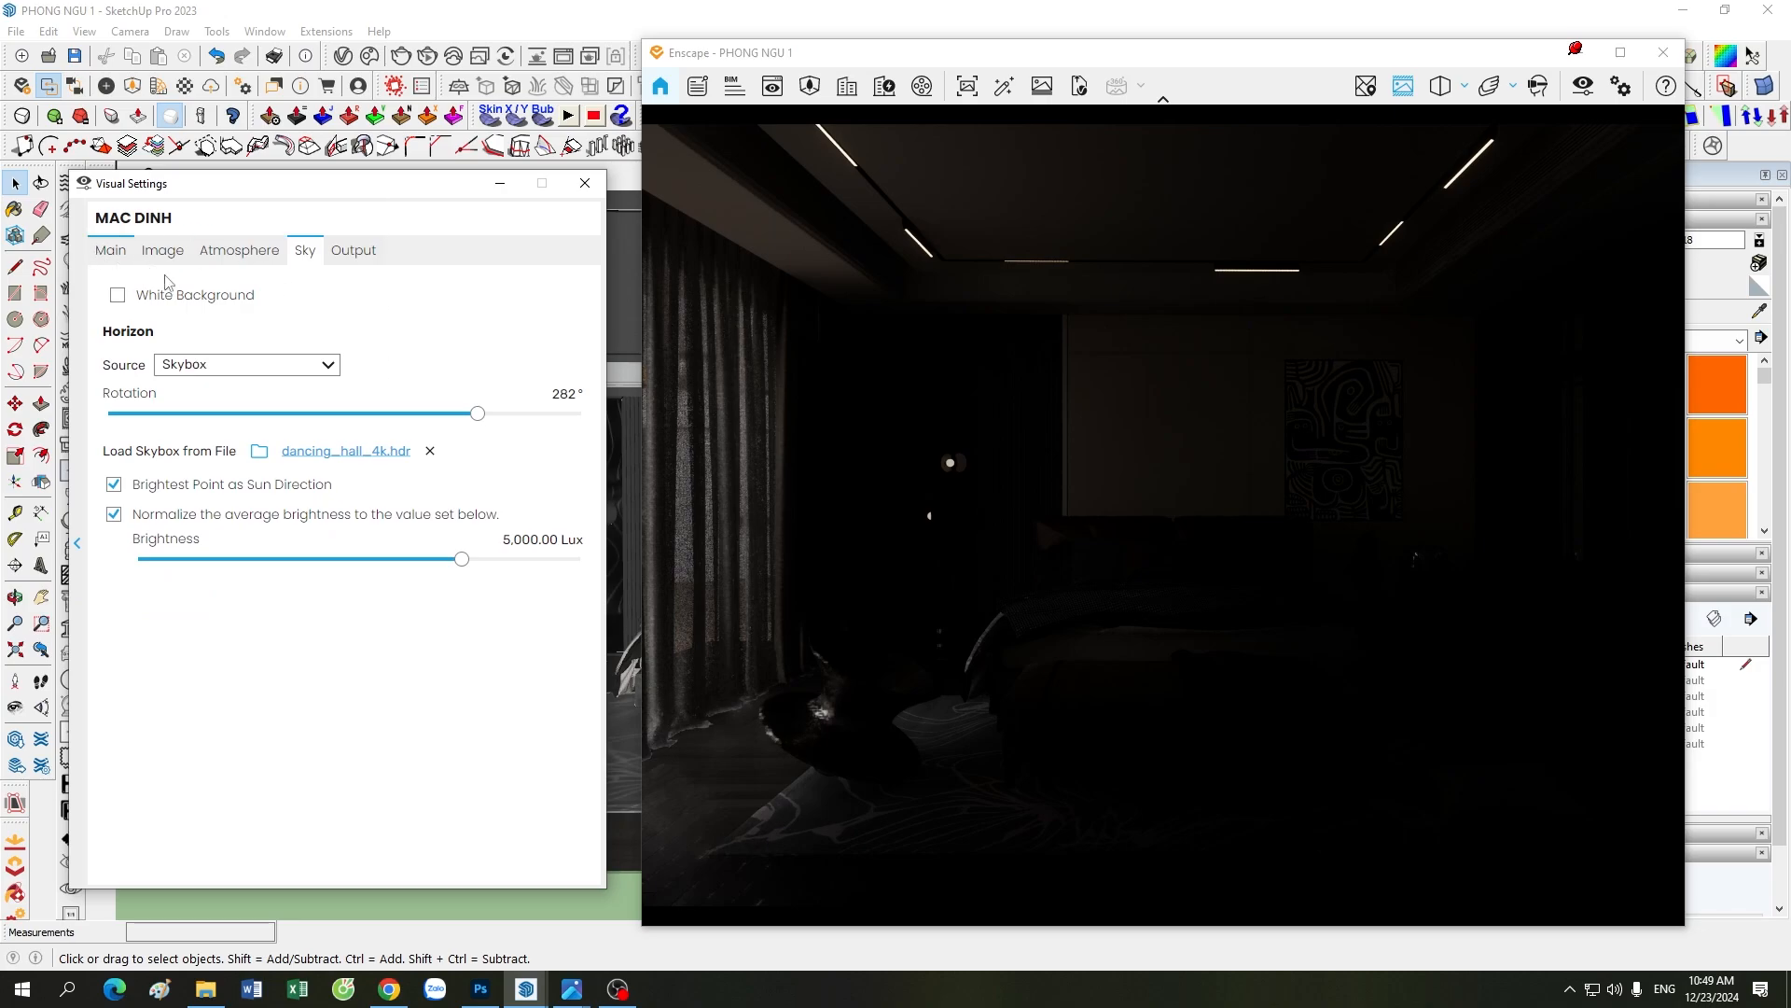
click(241, 250)
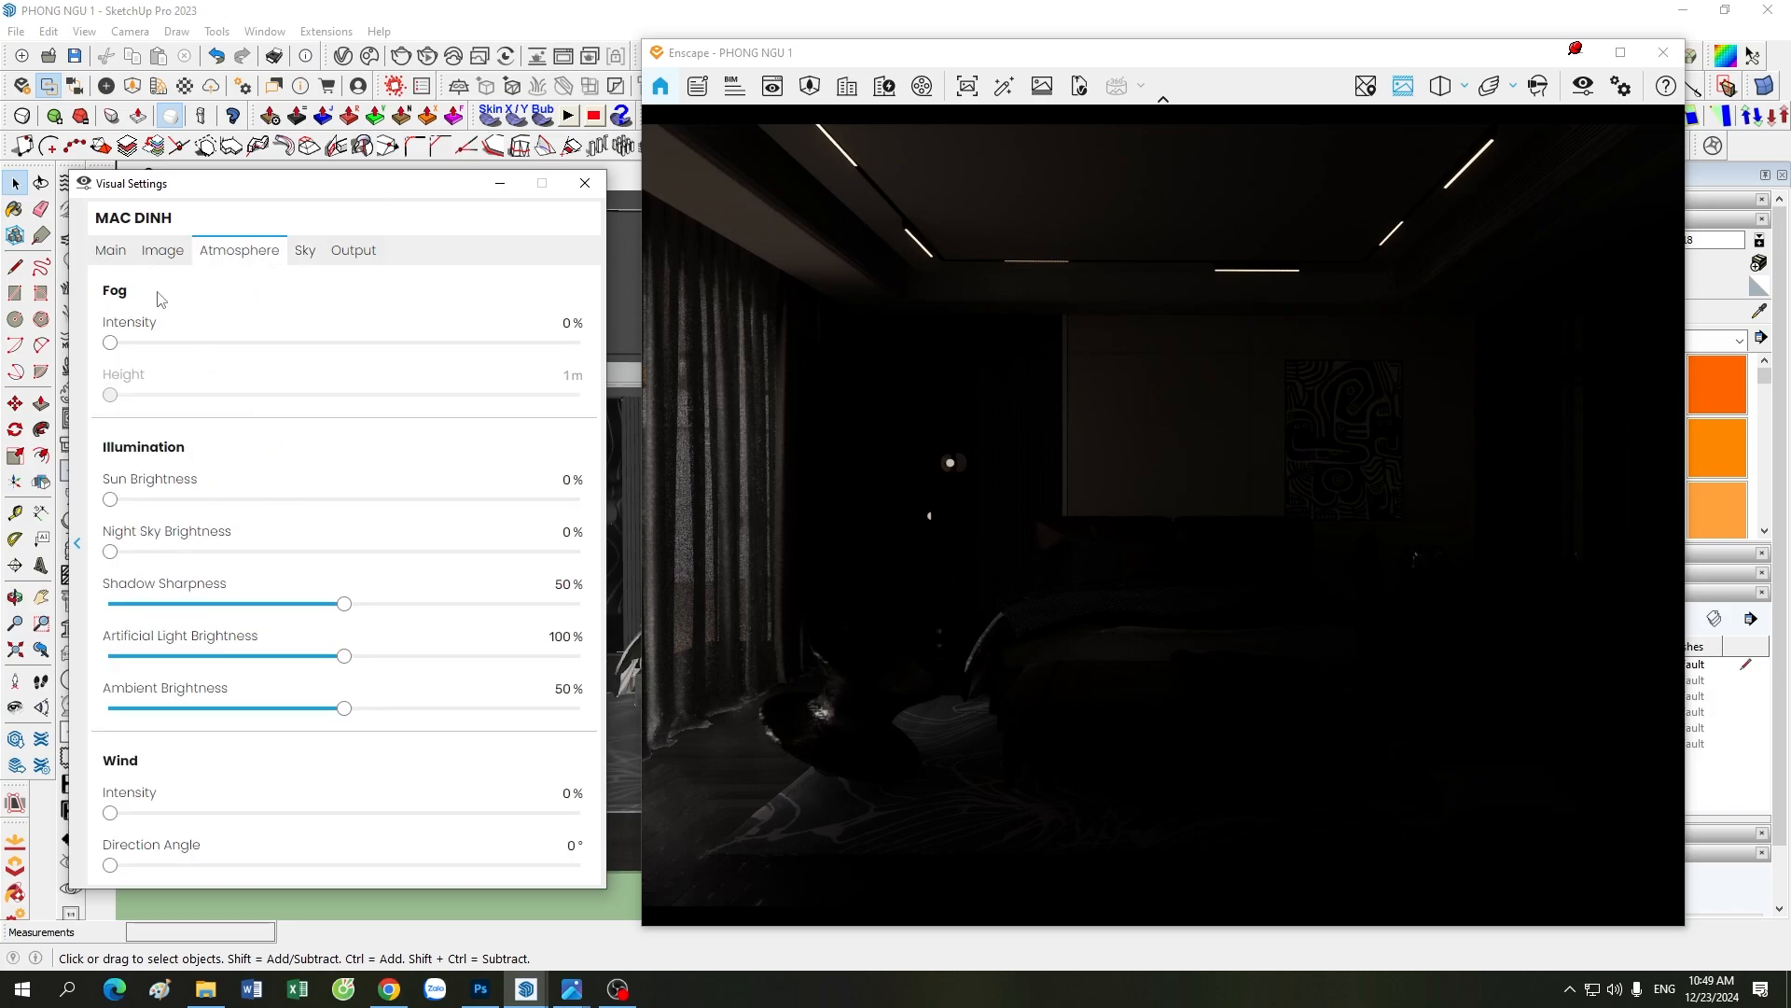
click(304, 252)
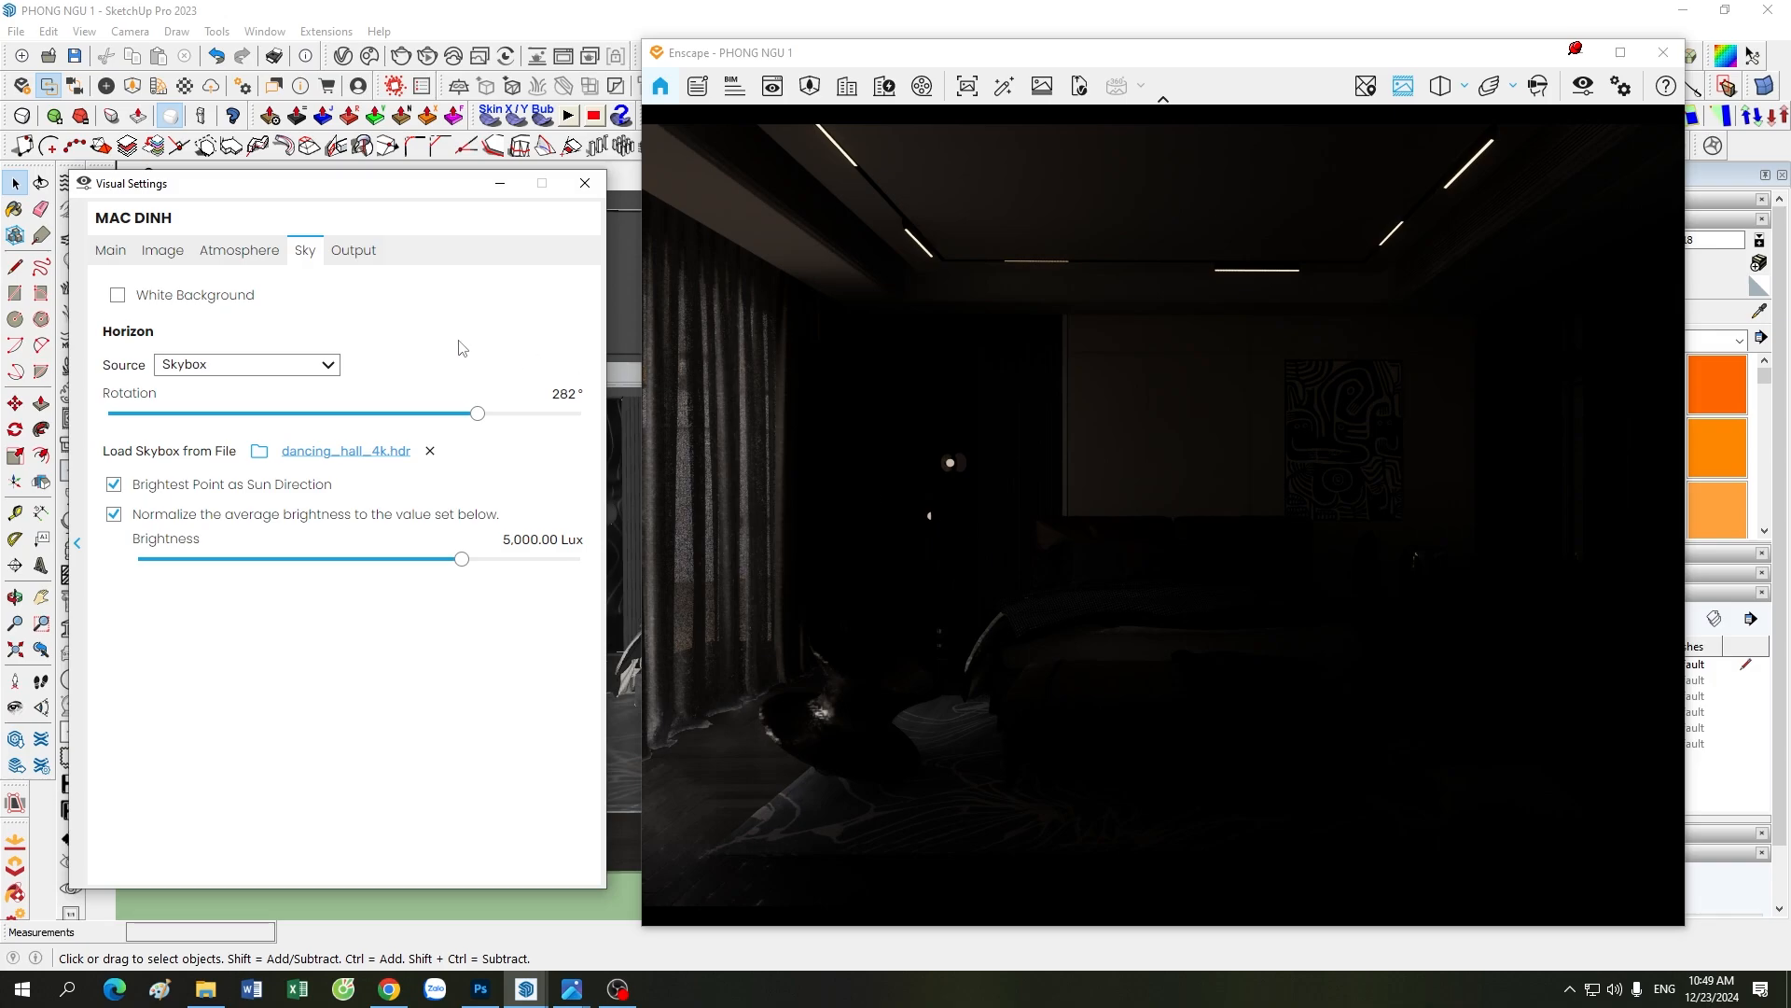
click(108, 252)
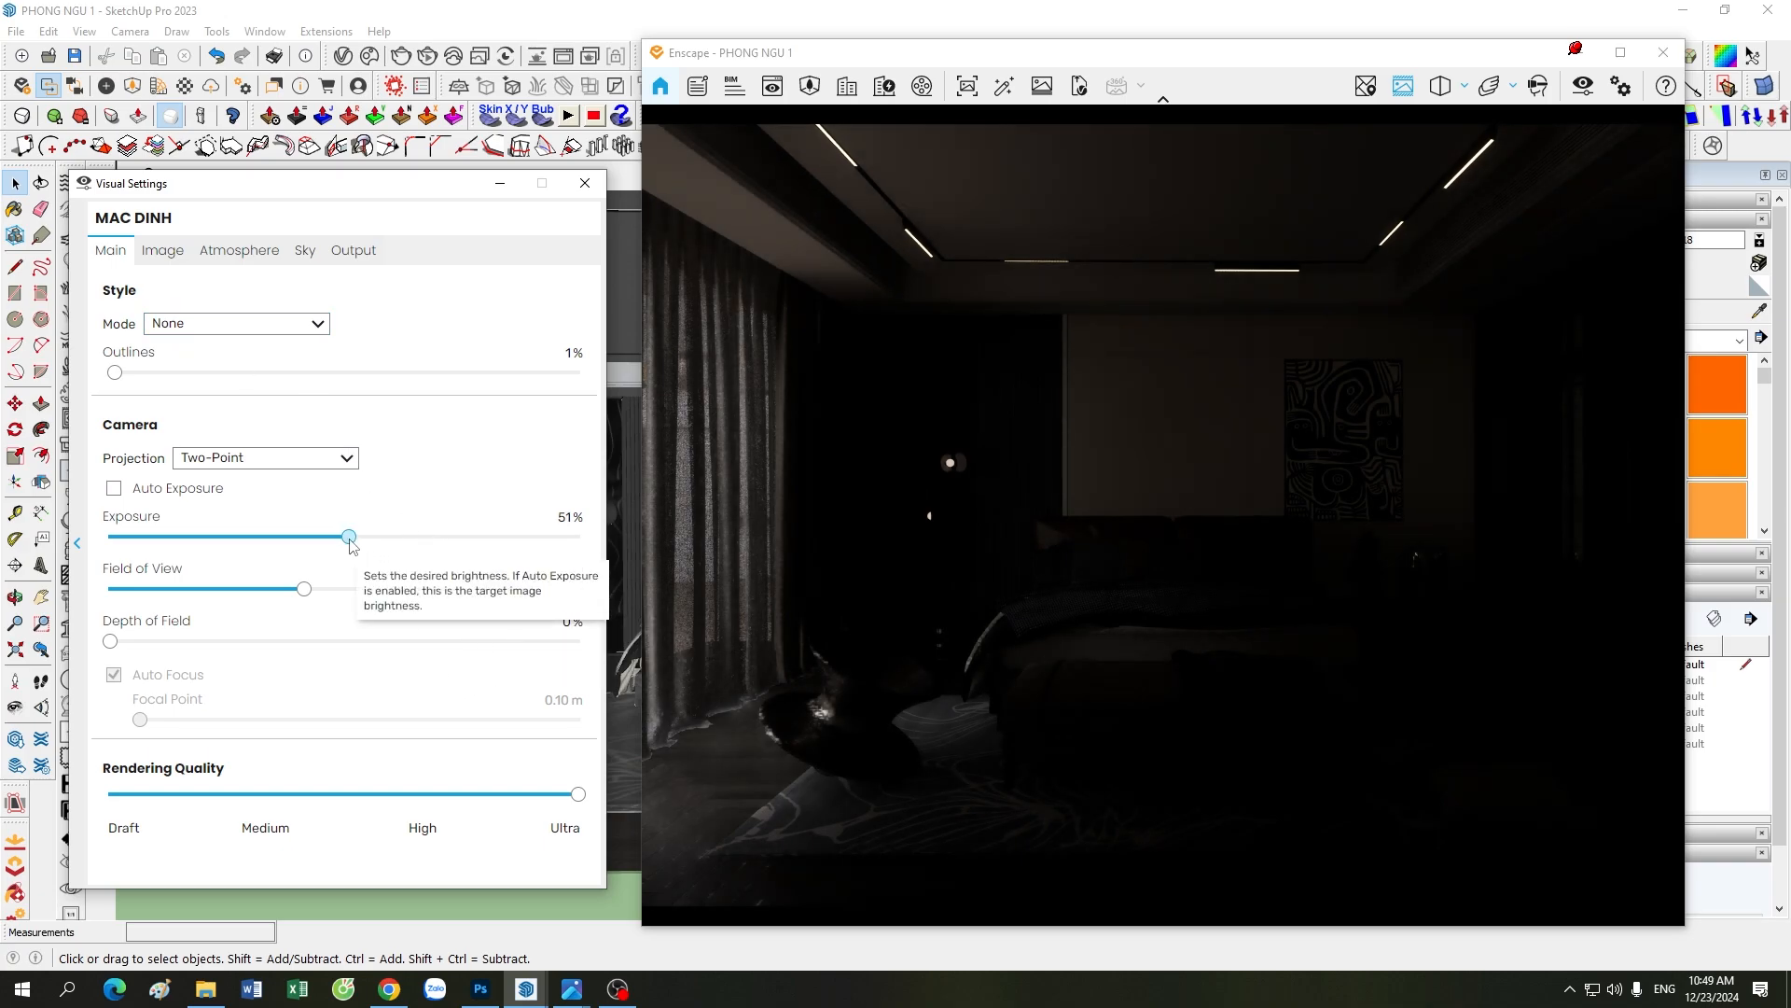
mouse_move(345, 546)
mouse_down()
mouse_move(395, 556)
mouse_move(370, 555)
mouse_up()
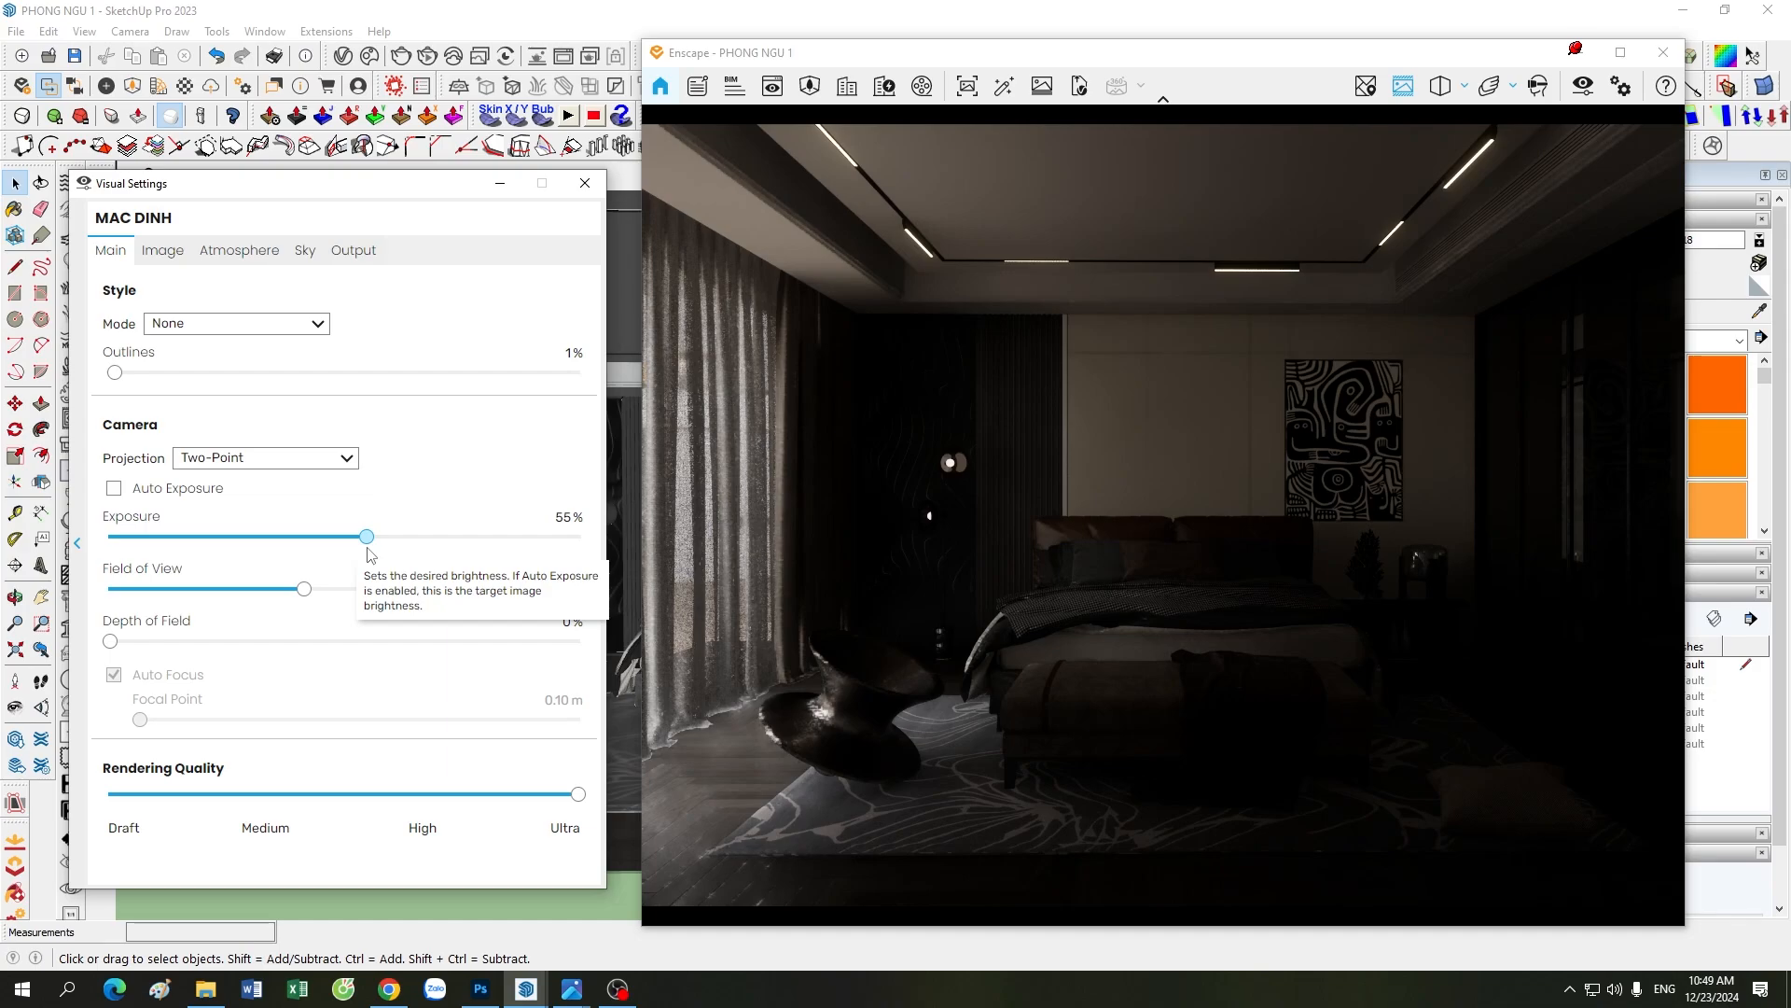
drag(367, 554, 374, 545)
Step: Examine the curtains and chair near the window in the bedroom render, then return to the MAC DINH scene view
mouse_move(1422, 655)
mouse_down()
mouse_move(1306, 653)
mouse_move(1334, 611)
mouse_move(1376, 658)
mouse_up()
scroll(1314, 646, up, 3)
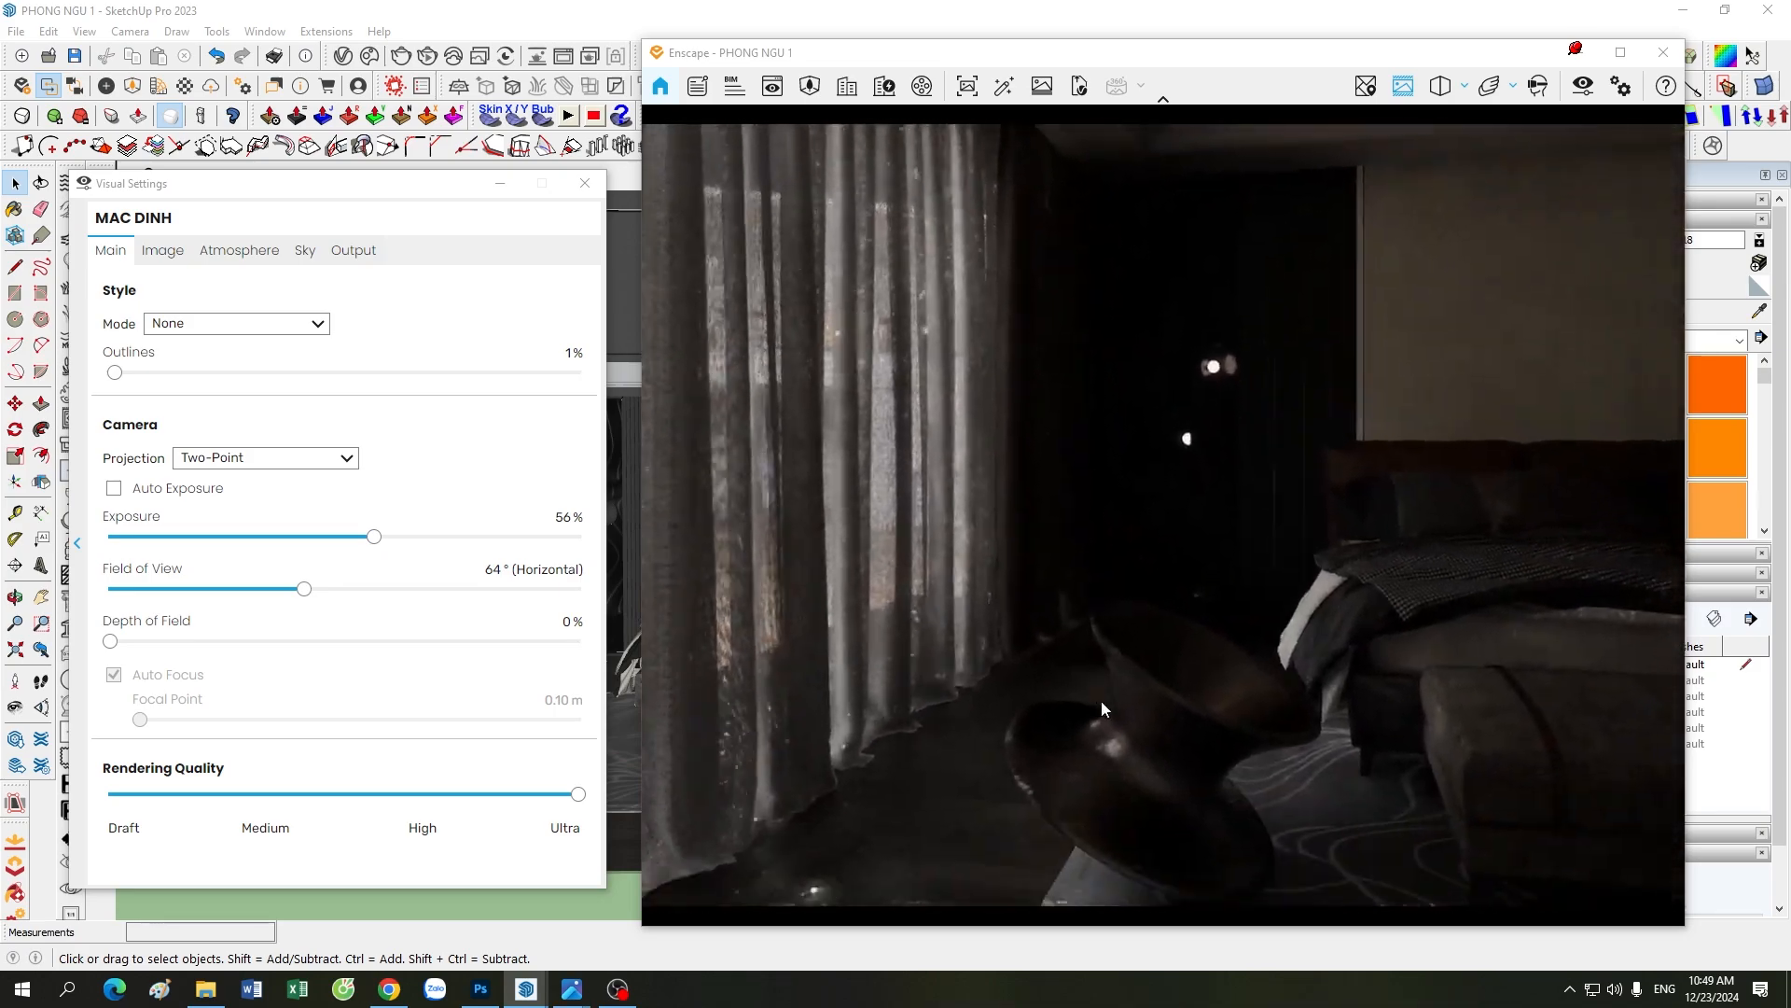
mouse_move(1102, 702)
mouse_down()
mouse_move(1278, 700)
mouse_move(1343, 723)
mouse_move(1376, 765)
mouse_move(1127, 700)
mouse_move(1031, 620)
mouse_move(939, 320)
mouse_move(933, 350)
mouse_move(968, 400)
mouse_move(911, 590)
mouse_move(989, 574)
mouse_move(939, 599)
mouse_move(1036, 597)
mouse_move(933, 546)
mouse_move(1011, 651)
mouse_move(870, 610)
mouse_up()
drag(399, 188, 386, 272)
click(384, 209)
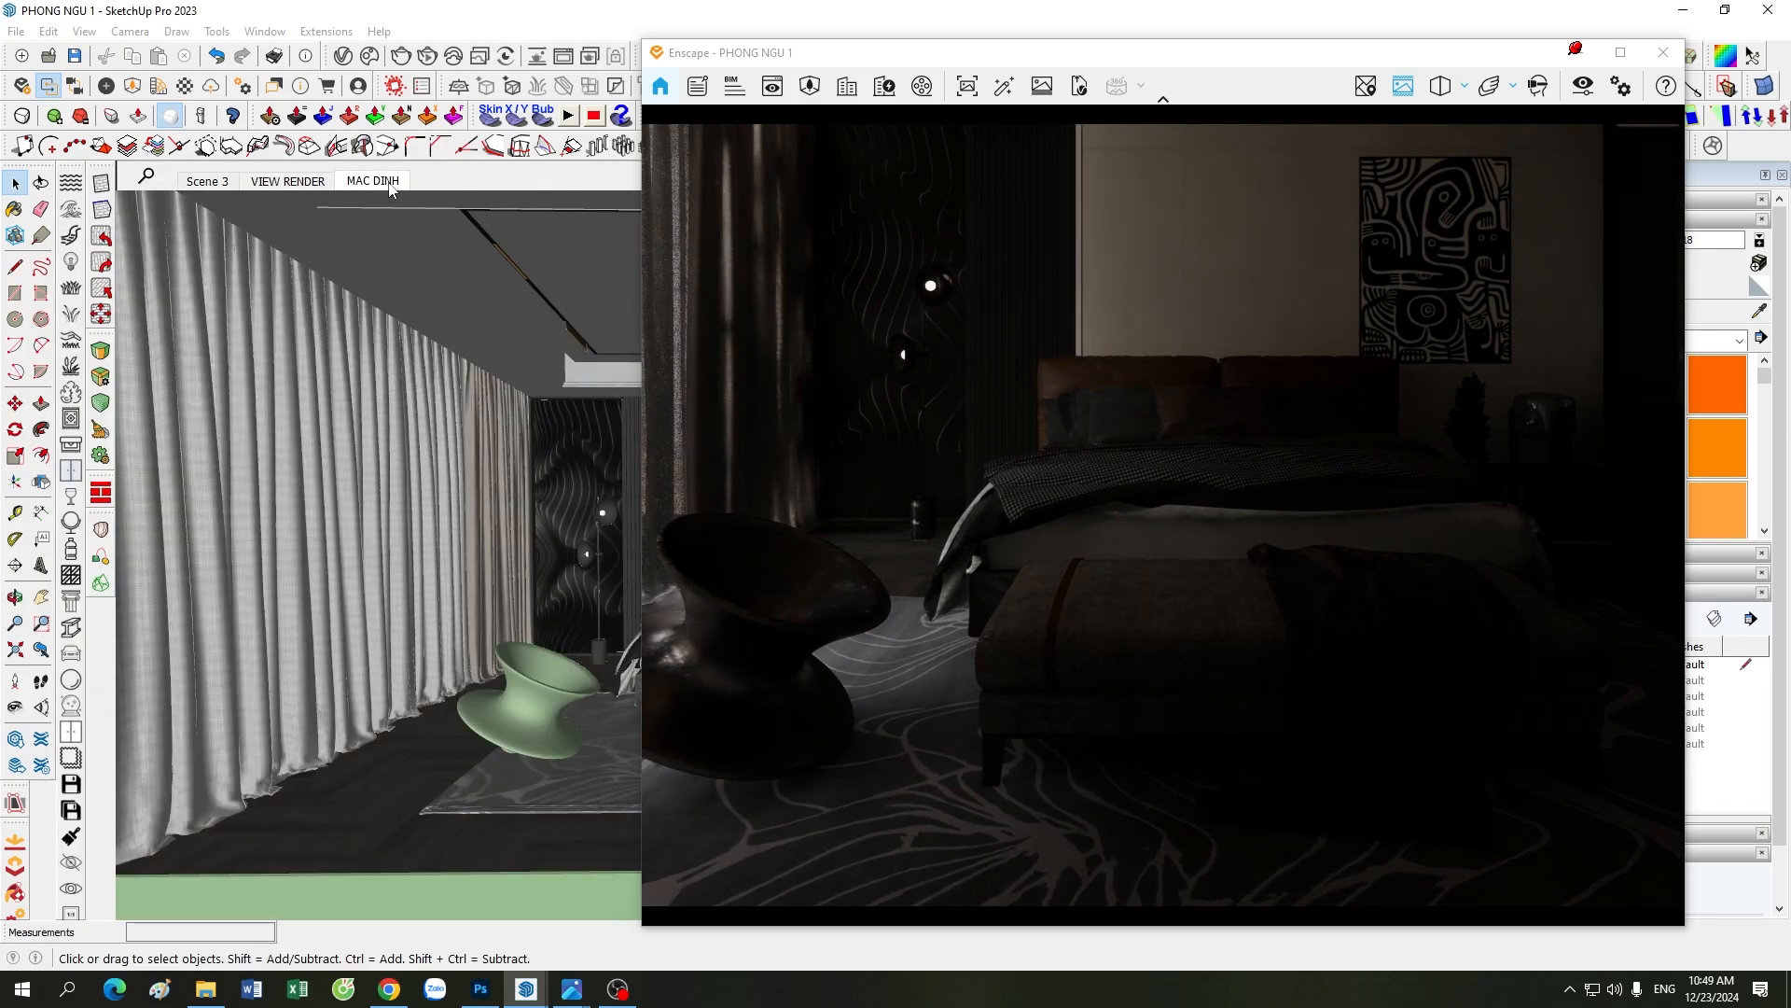
Step: Reopen the Visual Settings beside the render and compare camera exposures of 55% and 57%, settling on 56%
click(1583, 86)
drag(365, 279, 373, 173)
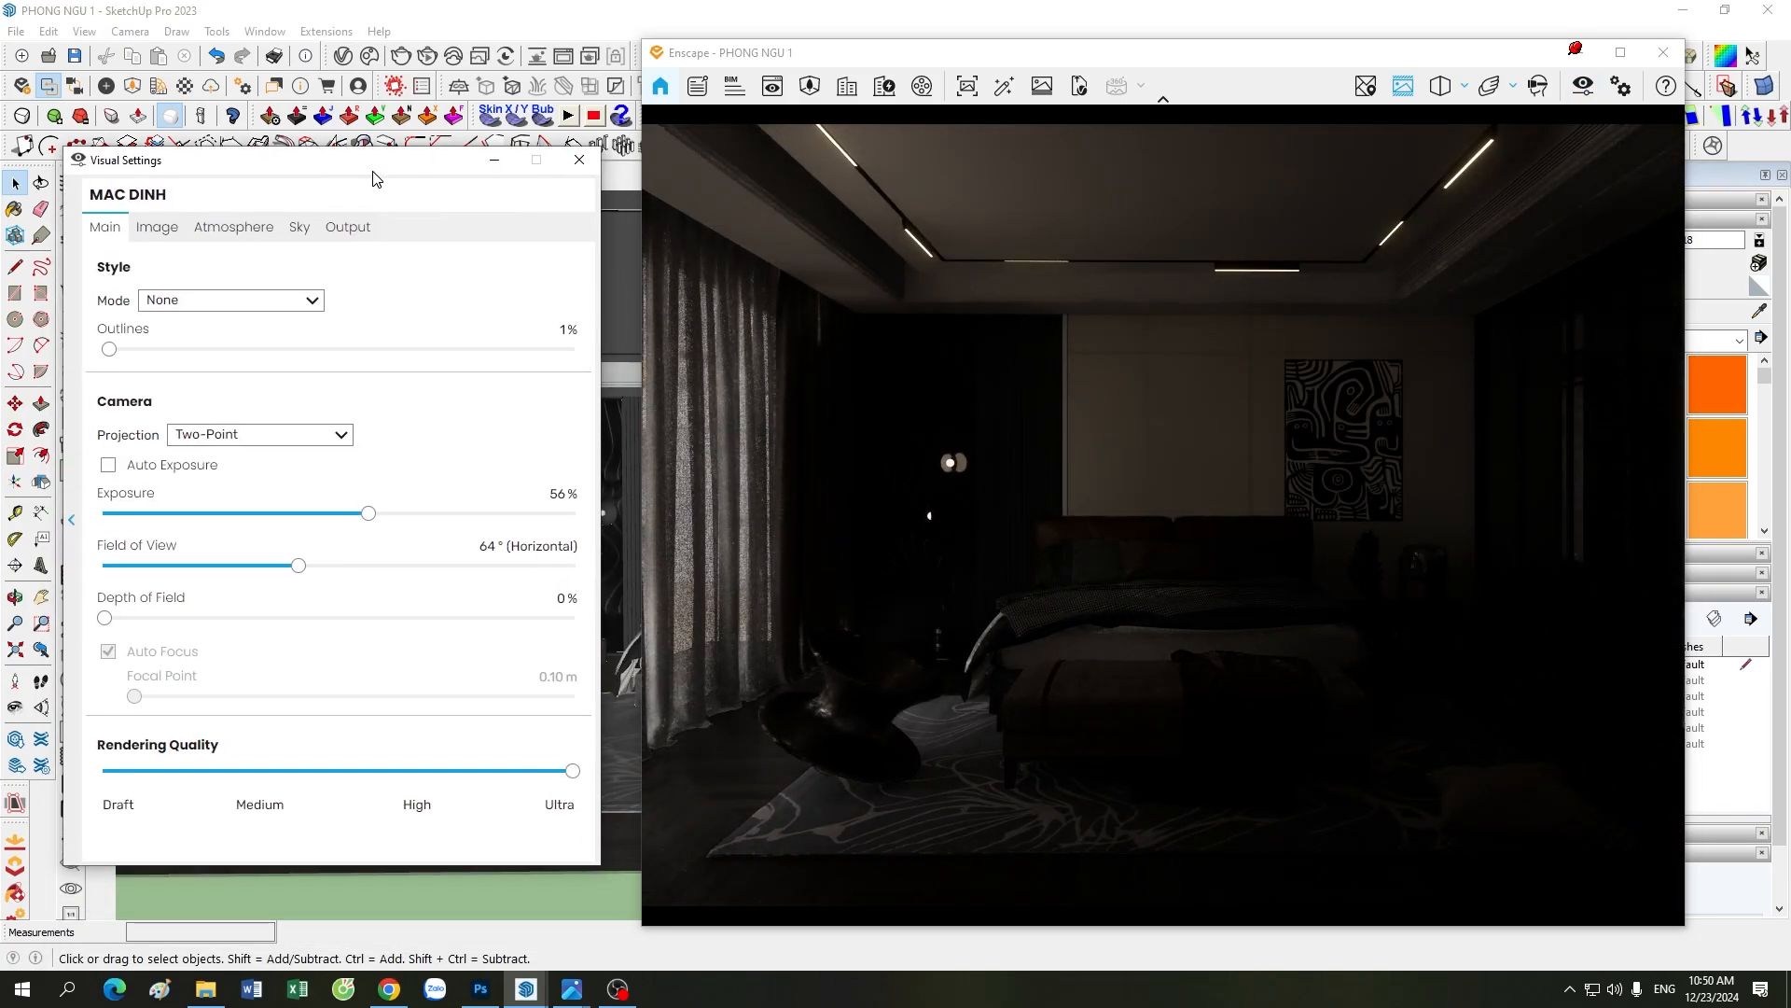
drag(952, 62, 964, 62)
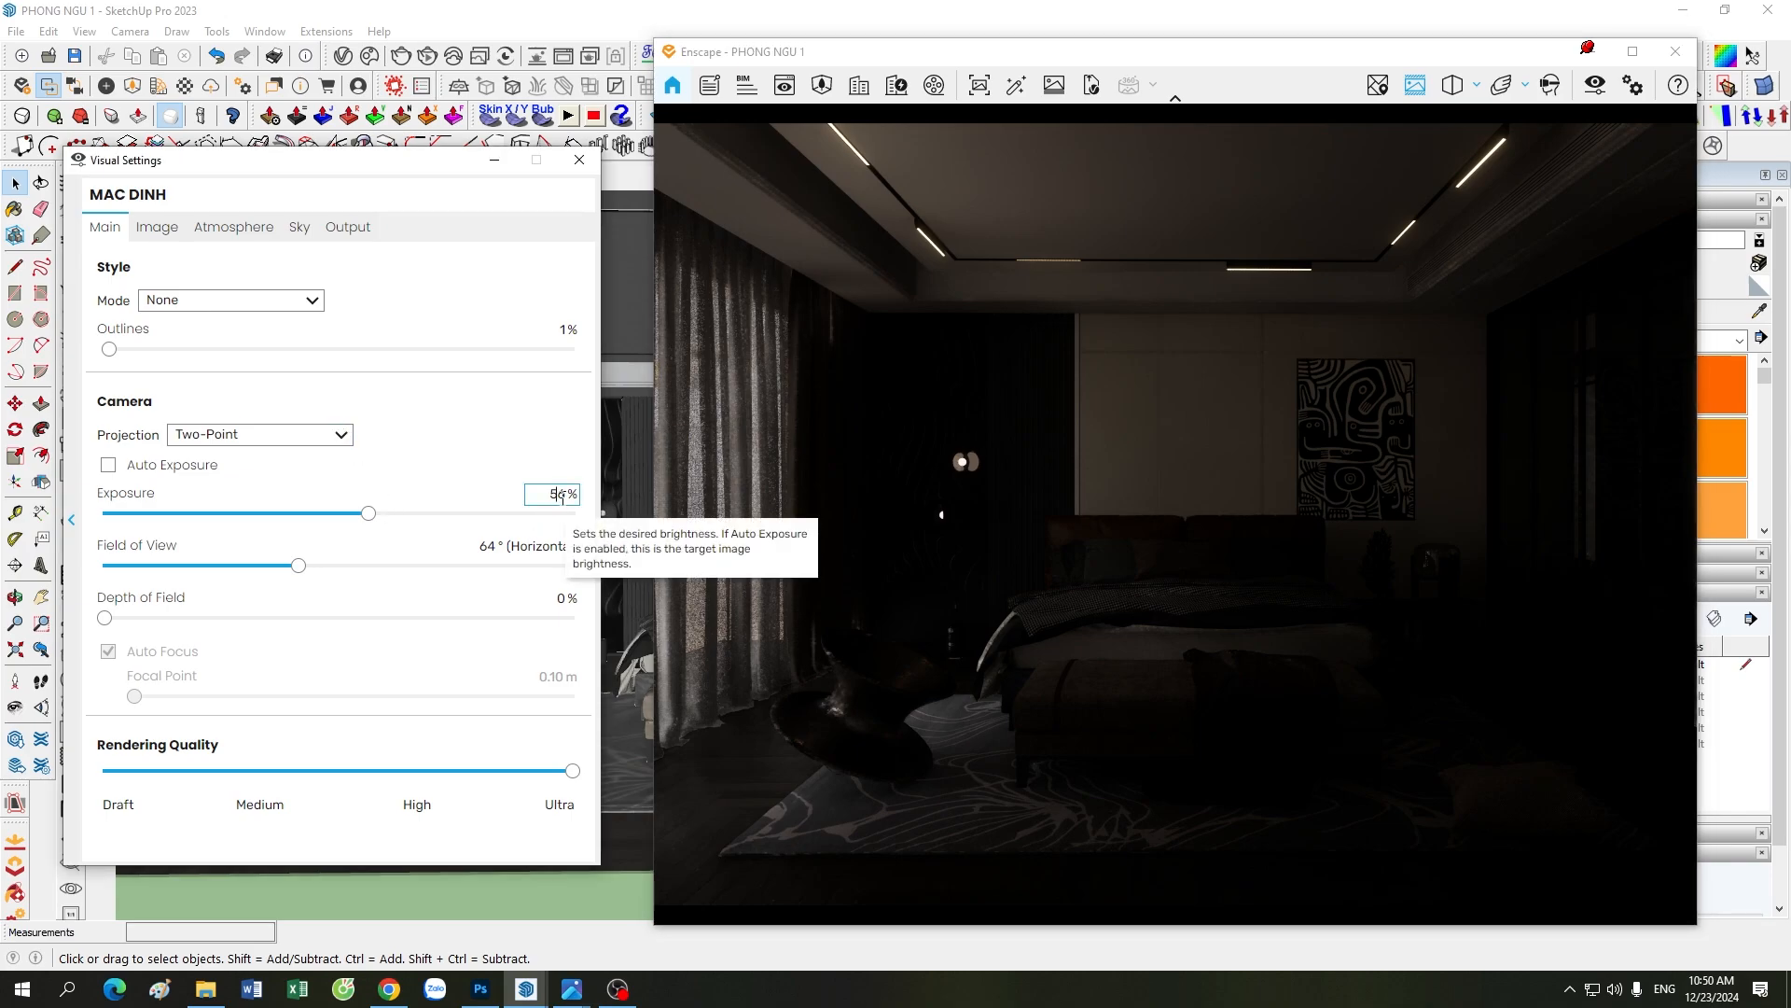
scroll(567, 497, down, 1)
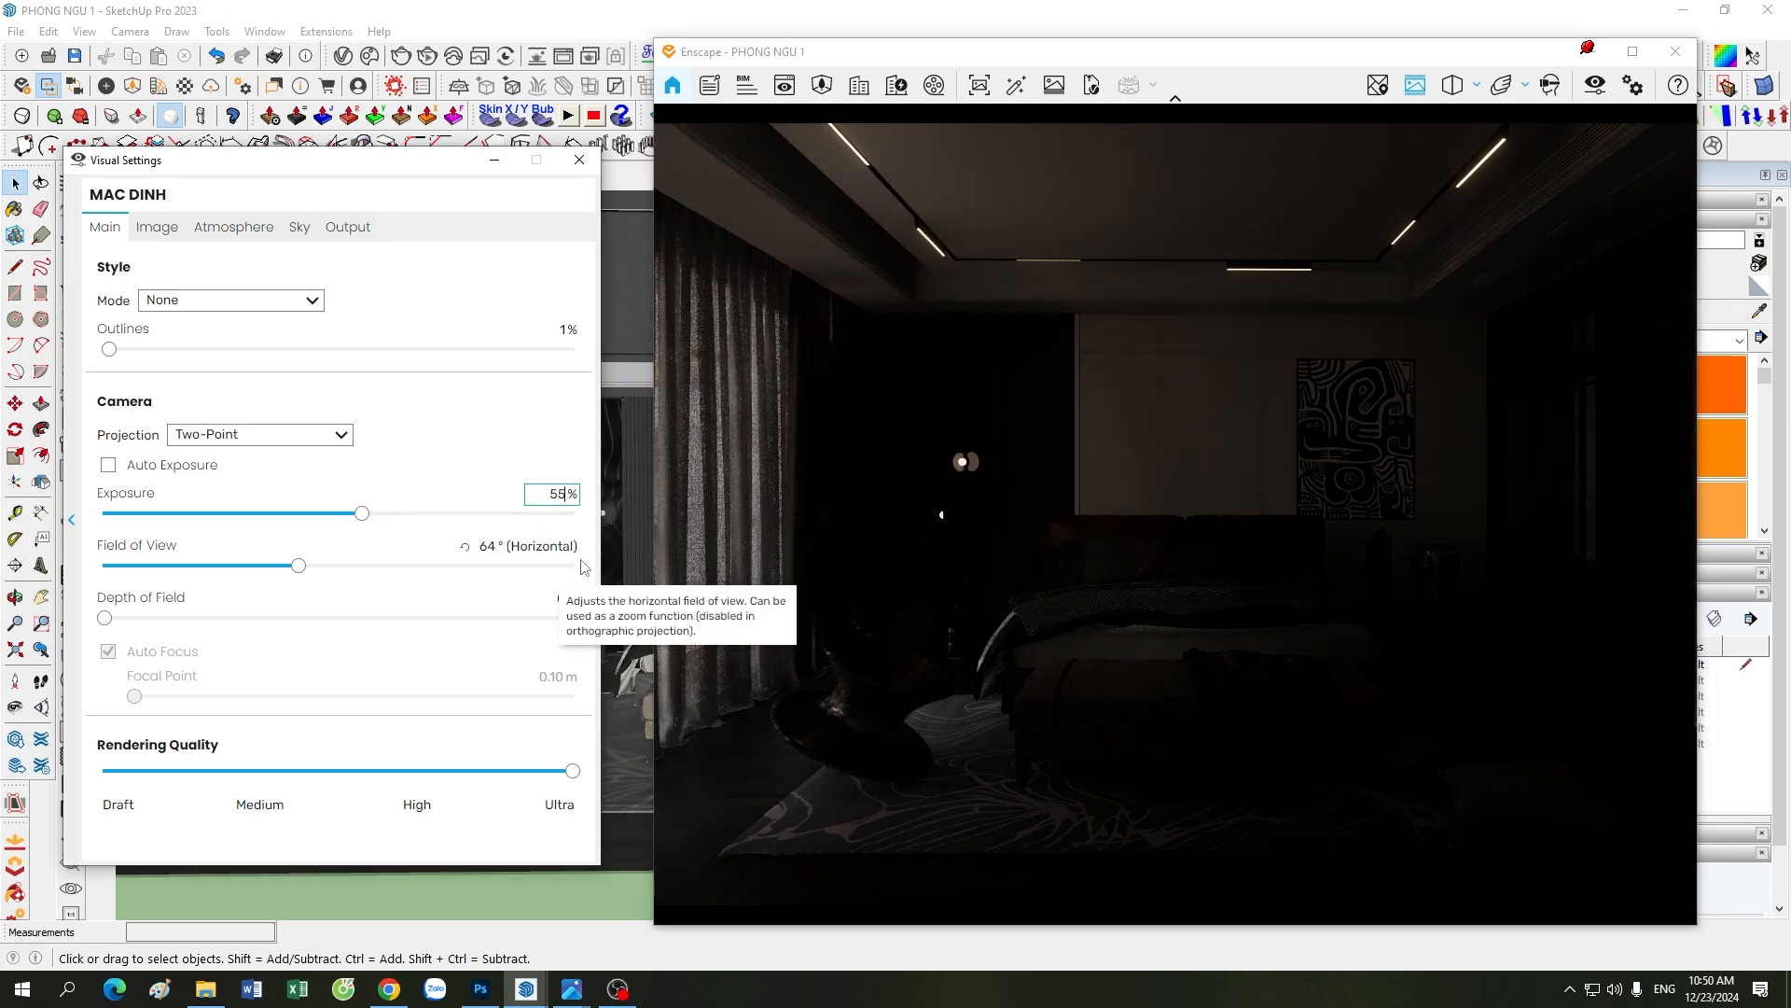
drag(558, 496, 567, 497)
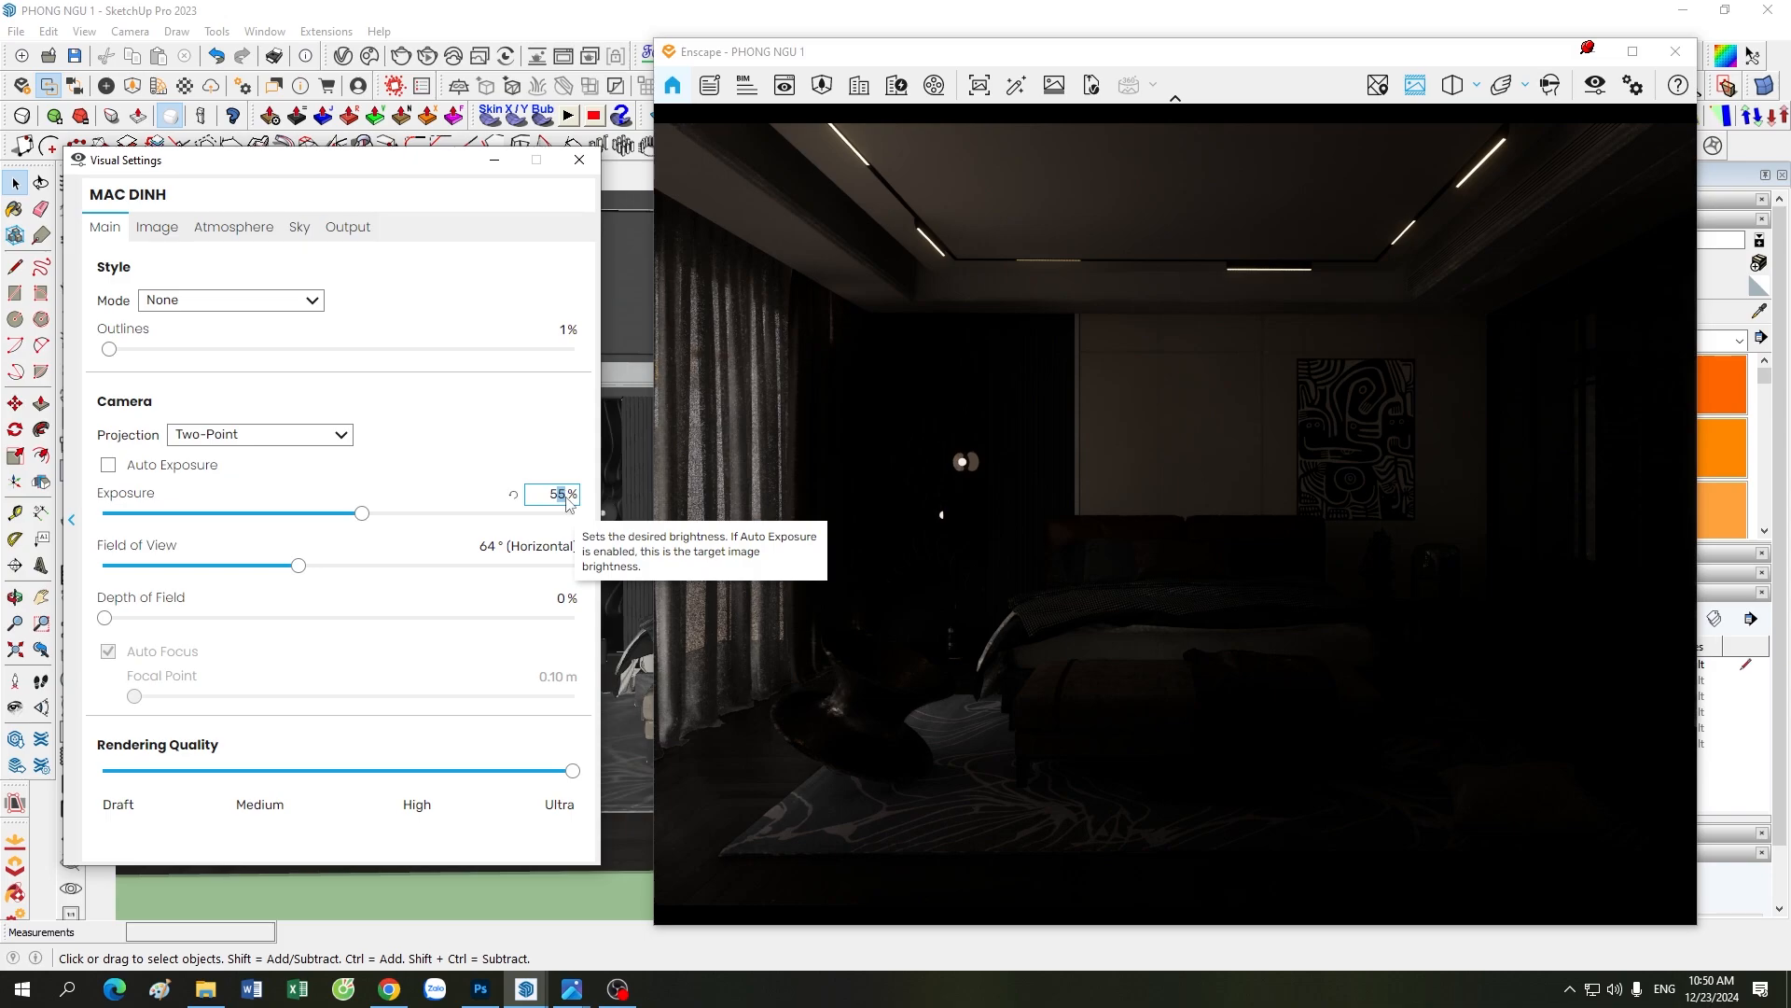
text(6)
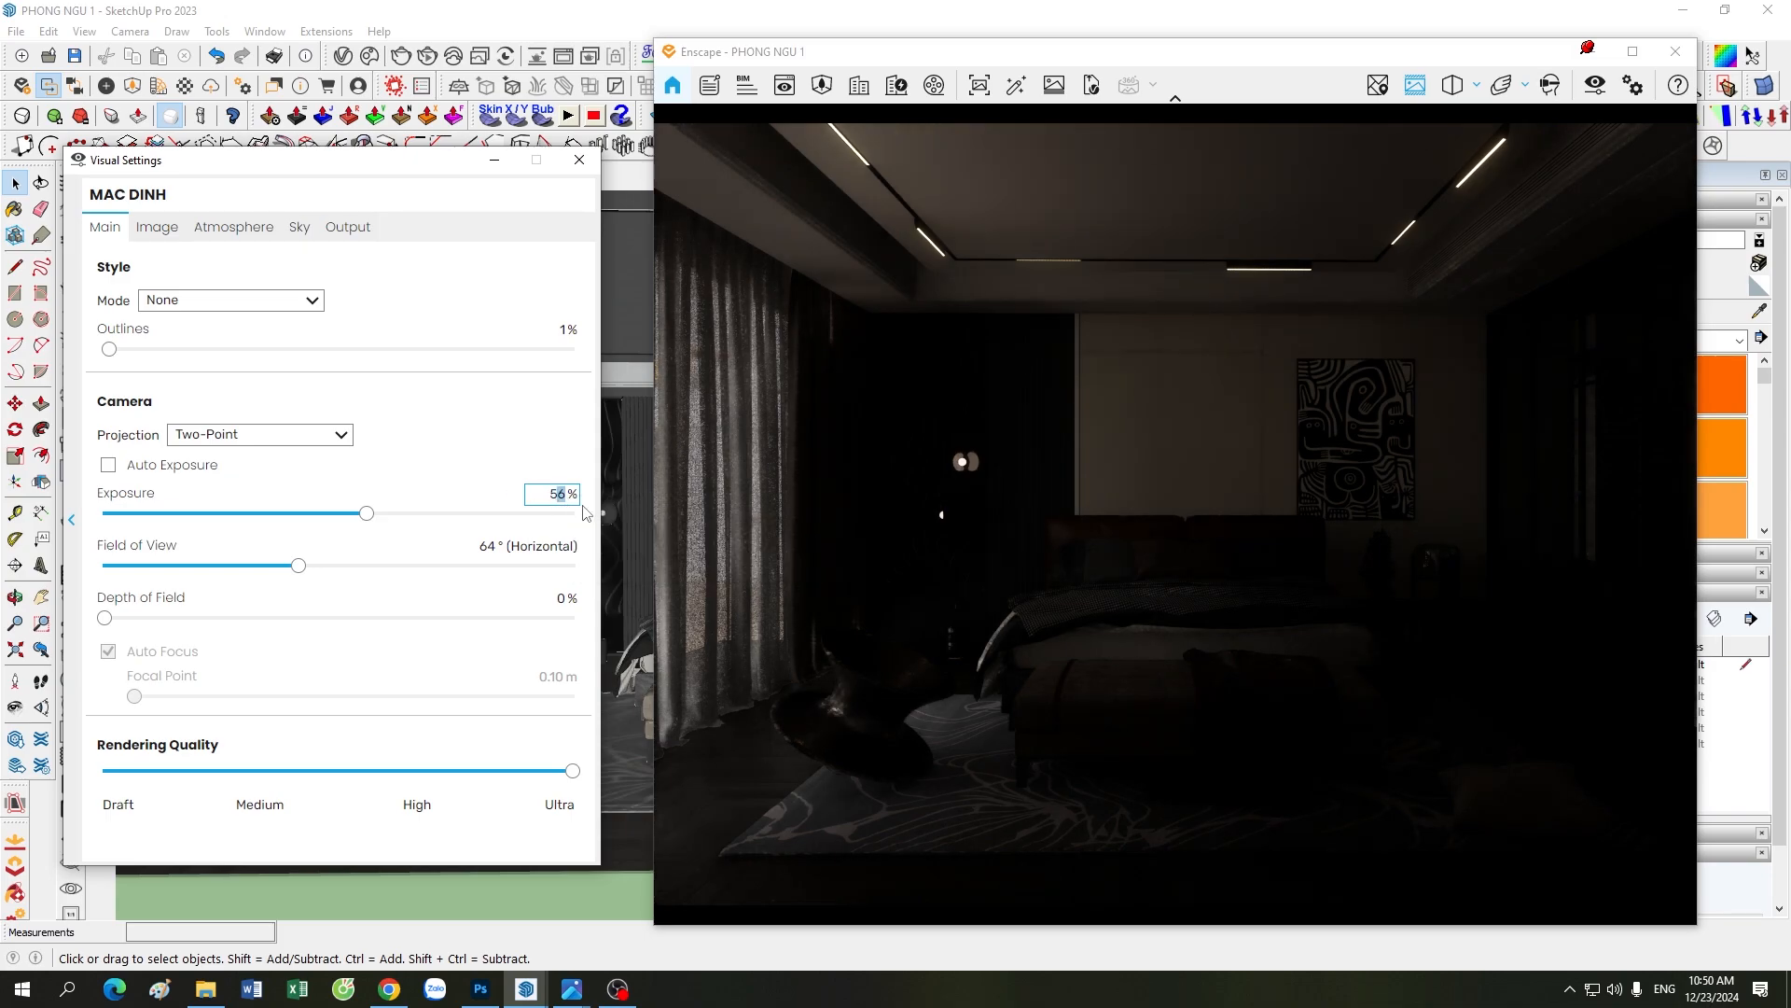
text(7)
drag(557, 501, 573, 504)
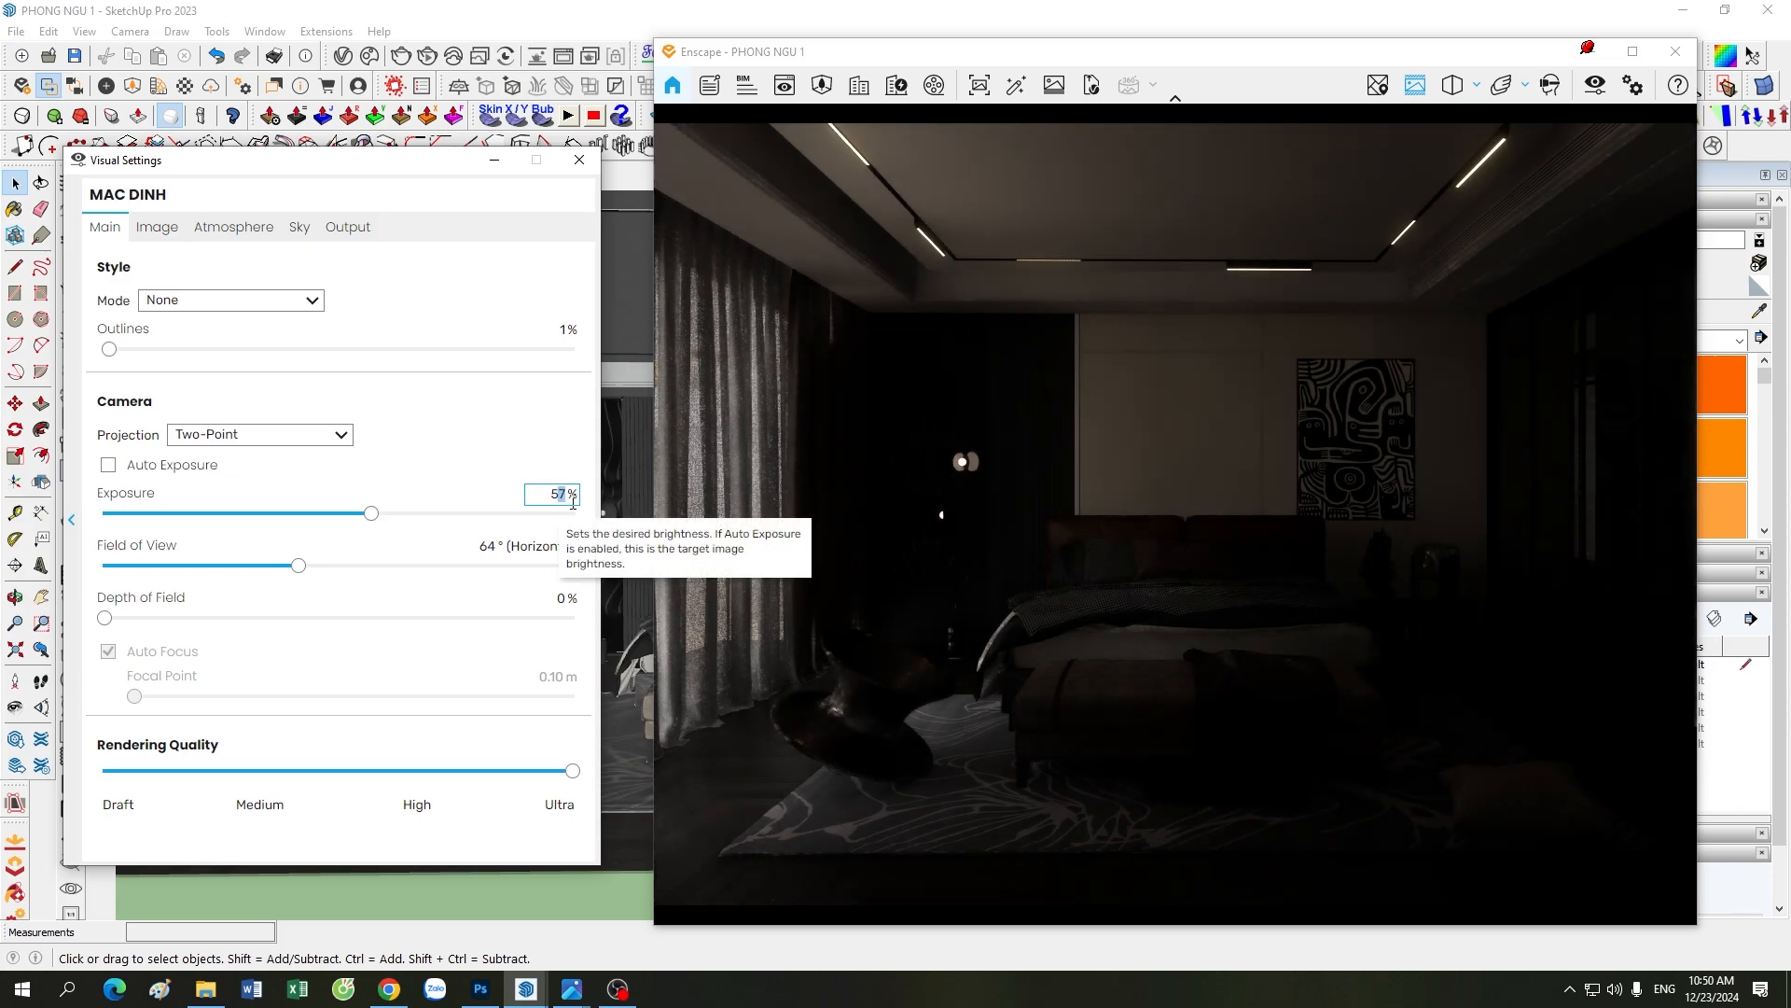
text(6)
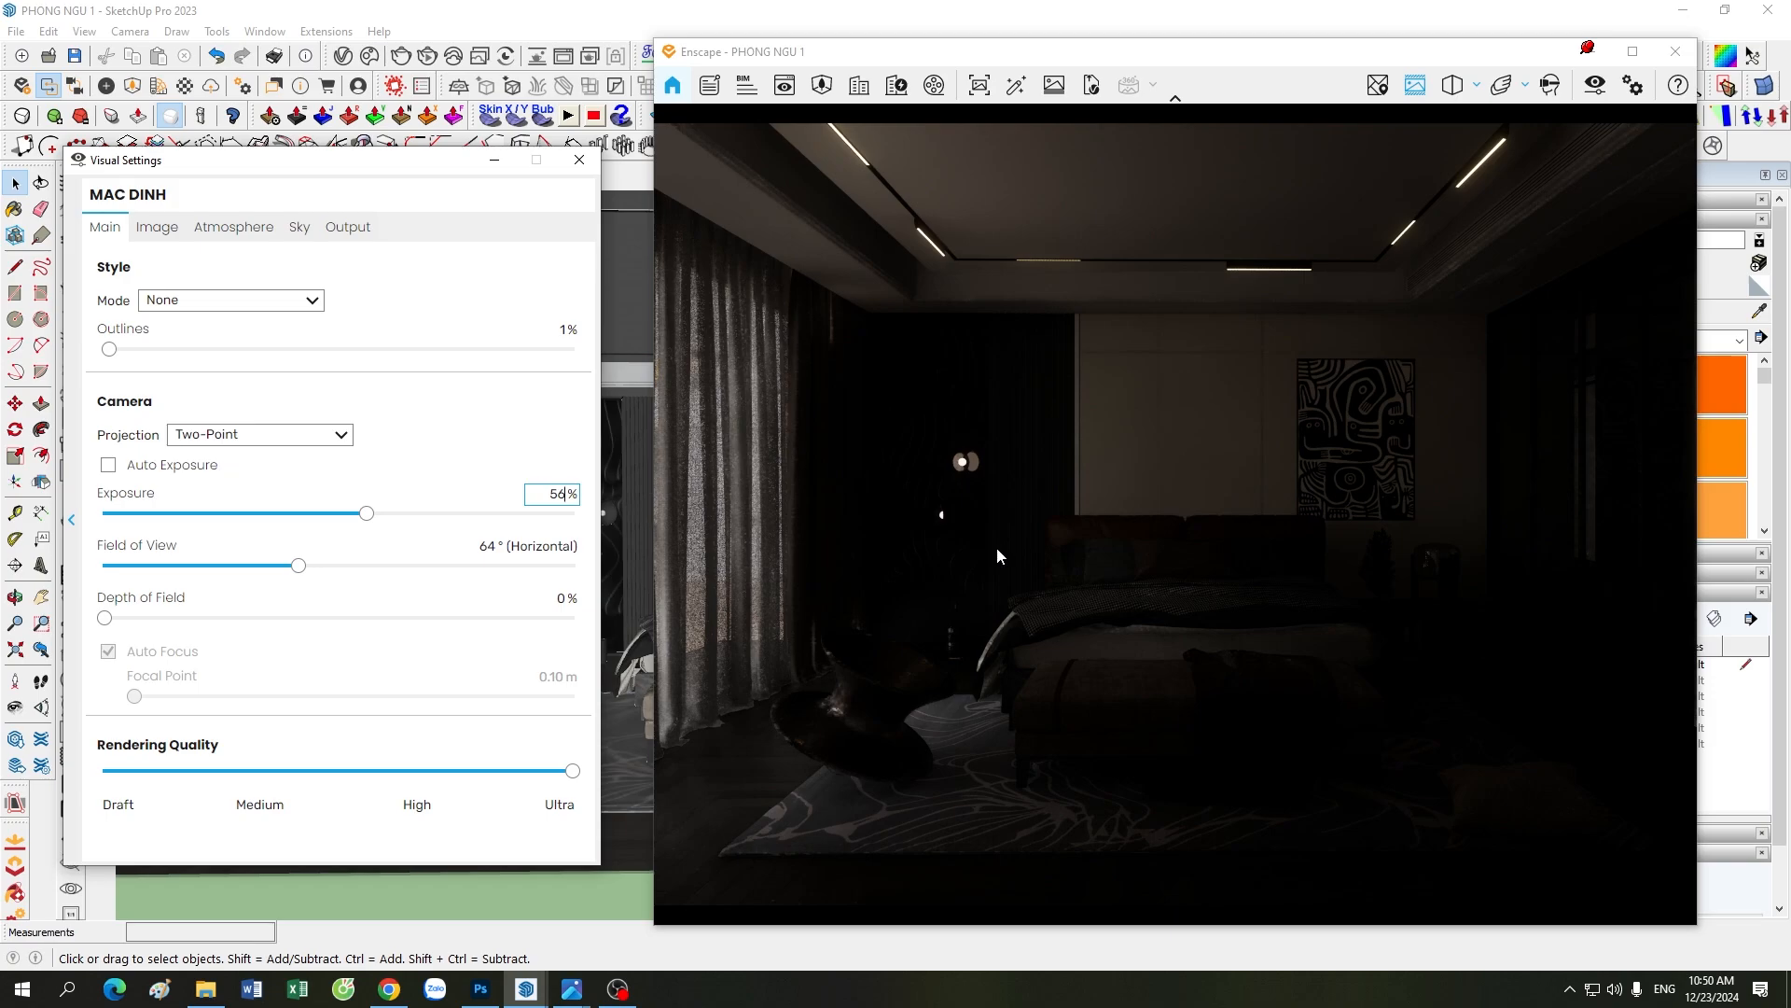
Step: Try camera exposures of 58% and 60%, then set the exposure back to 56%
drag(557, 497, 568, 496)
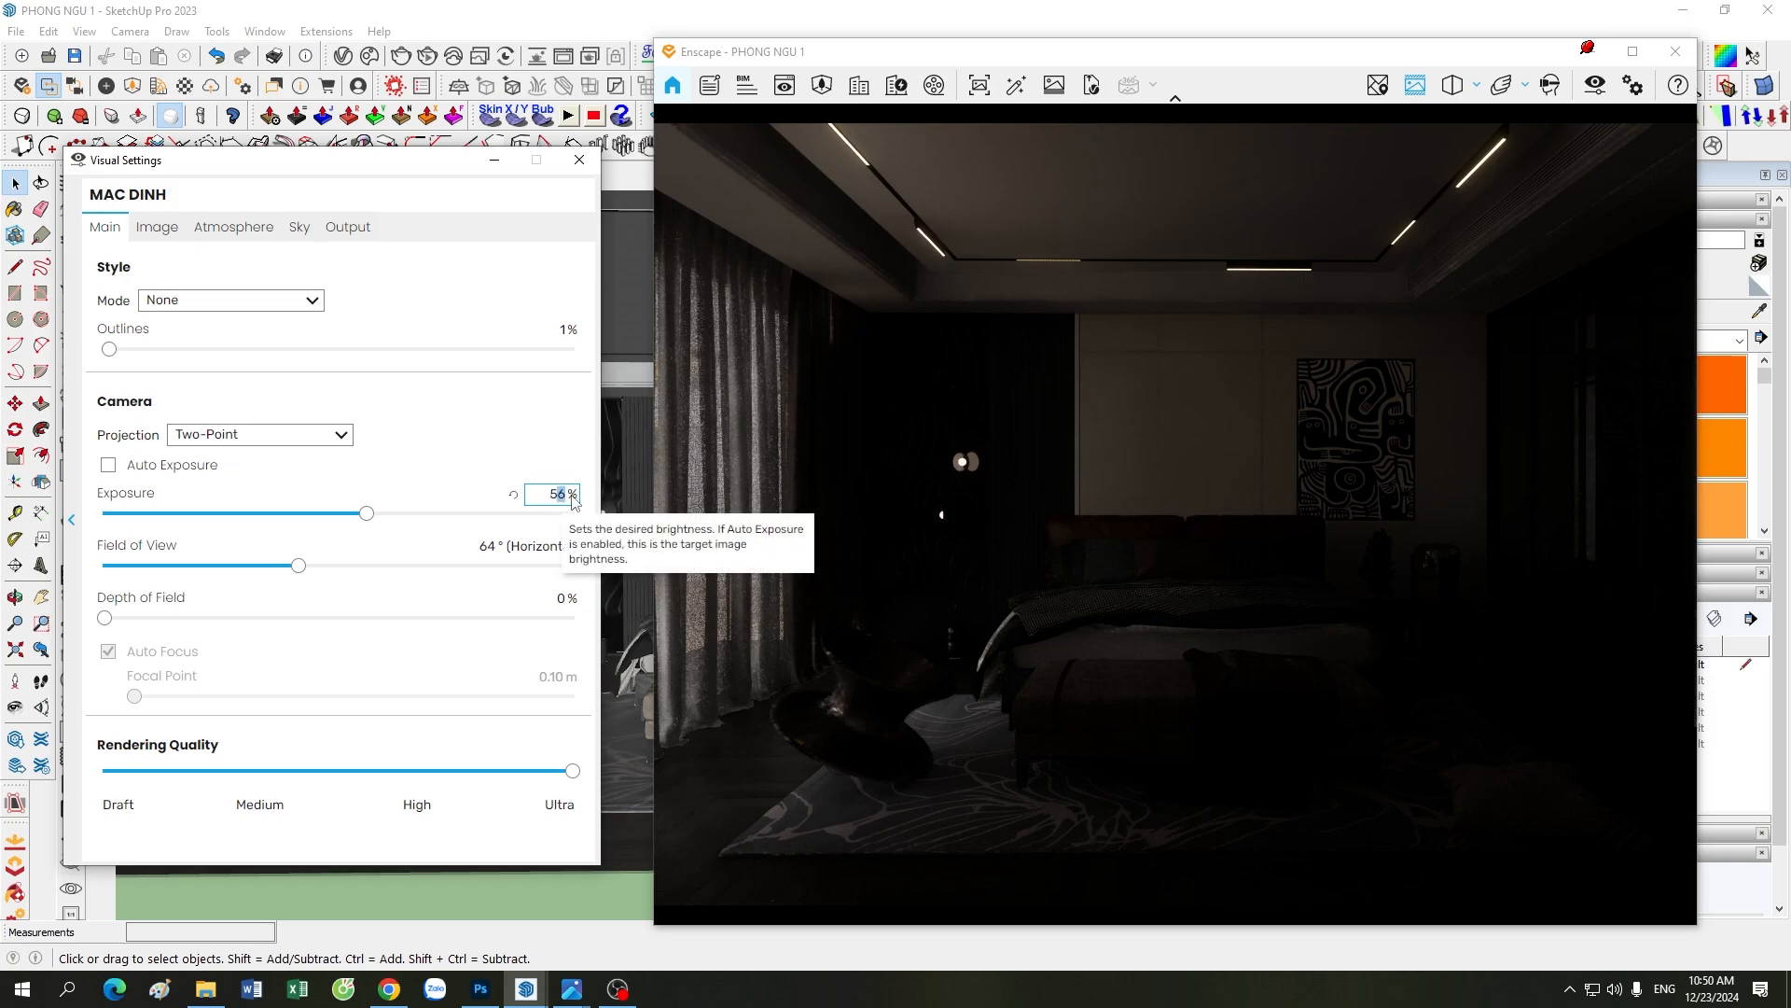
text(8)
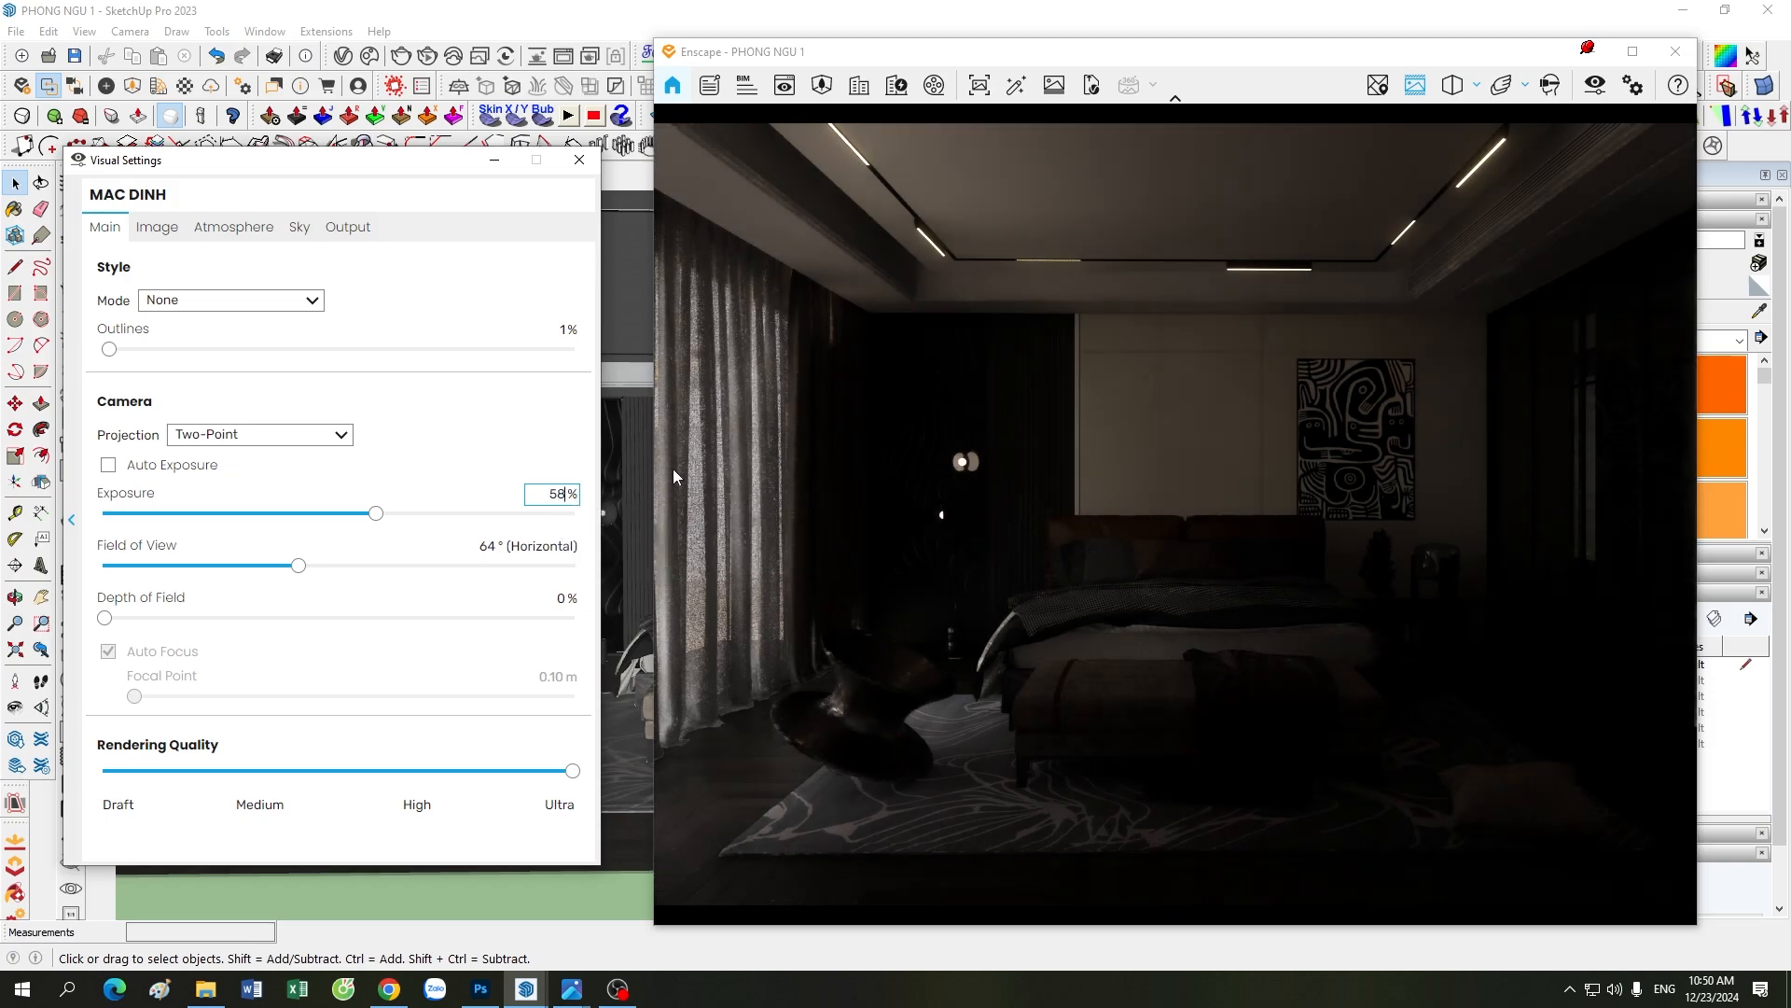
double_click(554, 498)
text(60)
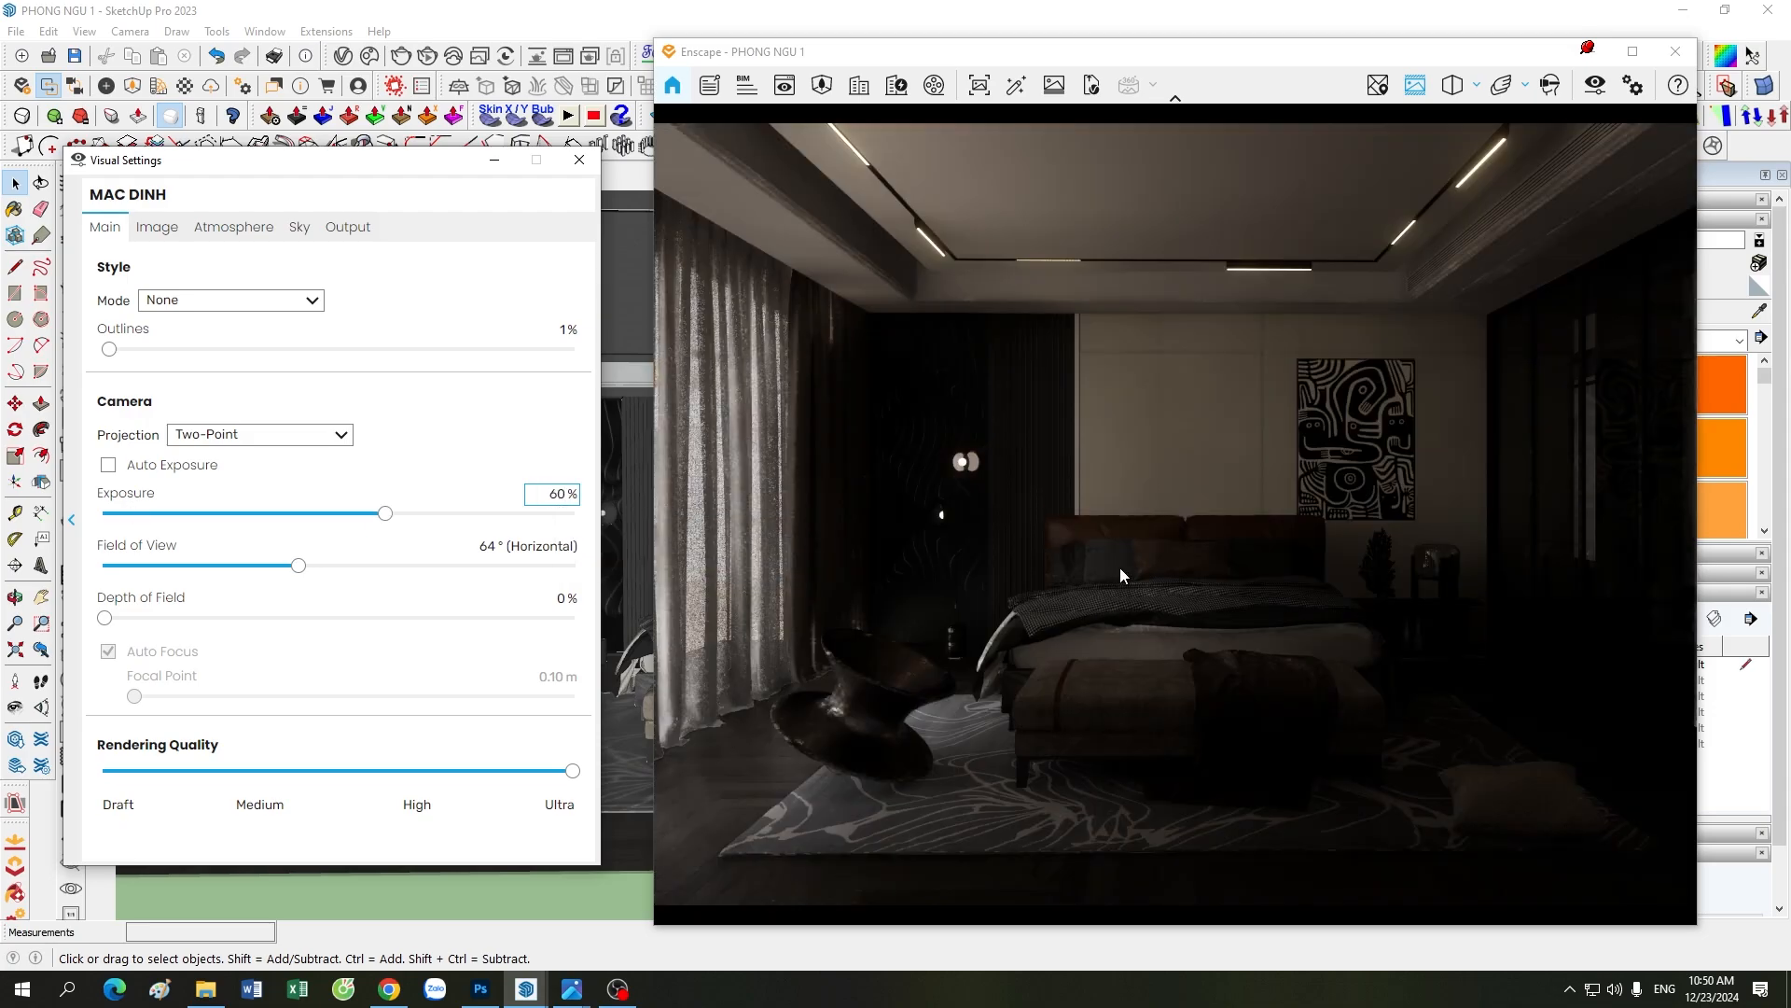
double_click(557, 494)
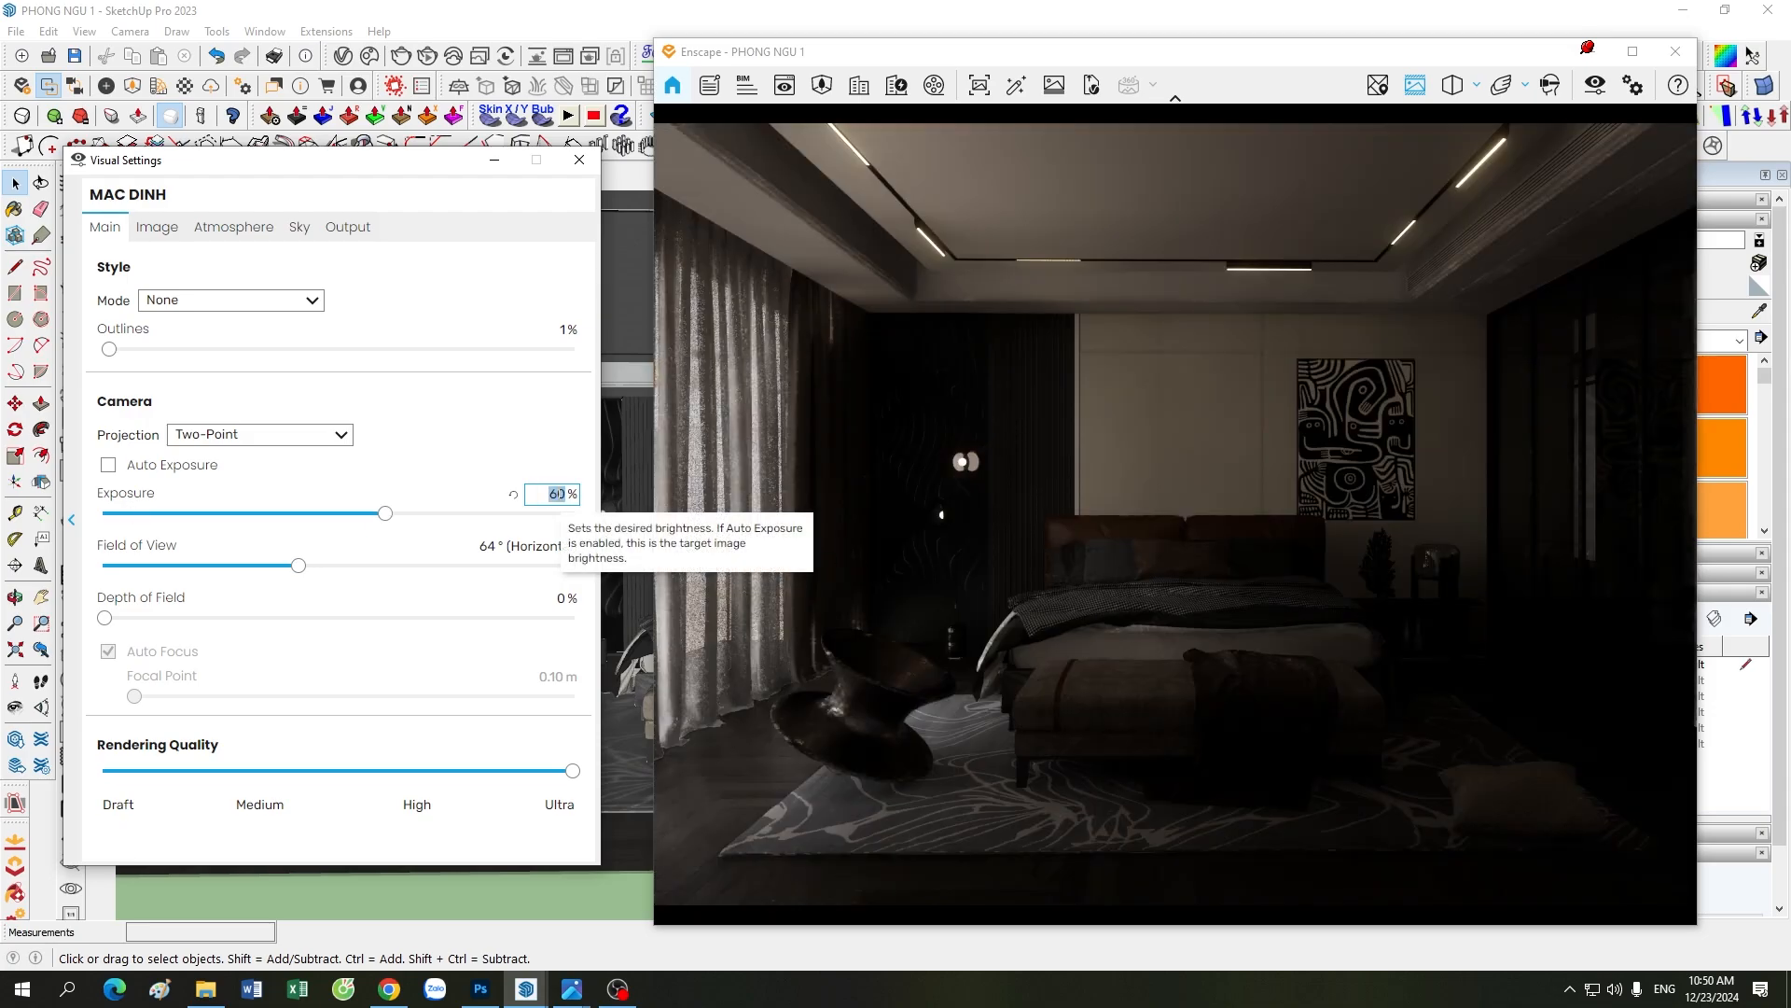
text(56)
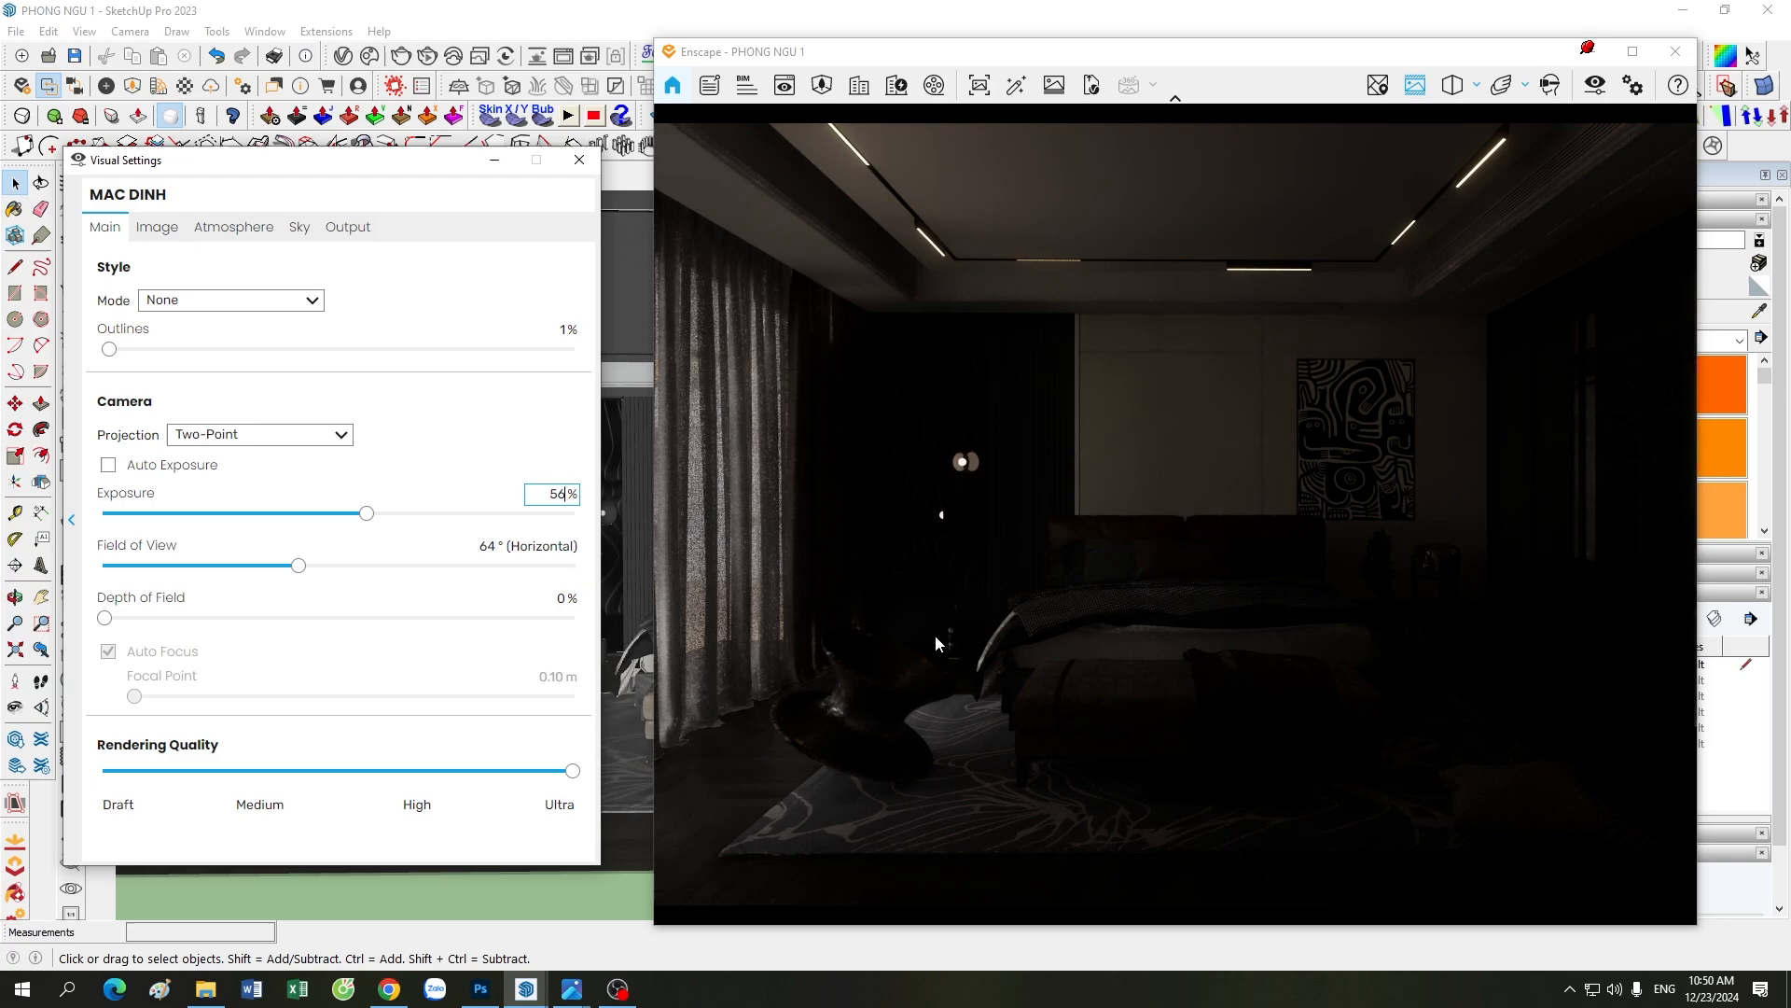
Step: Set the image color temperature to 7,000 K and the shadows correction to -35%
click(158, 229)
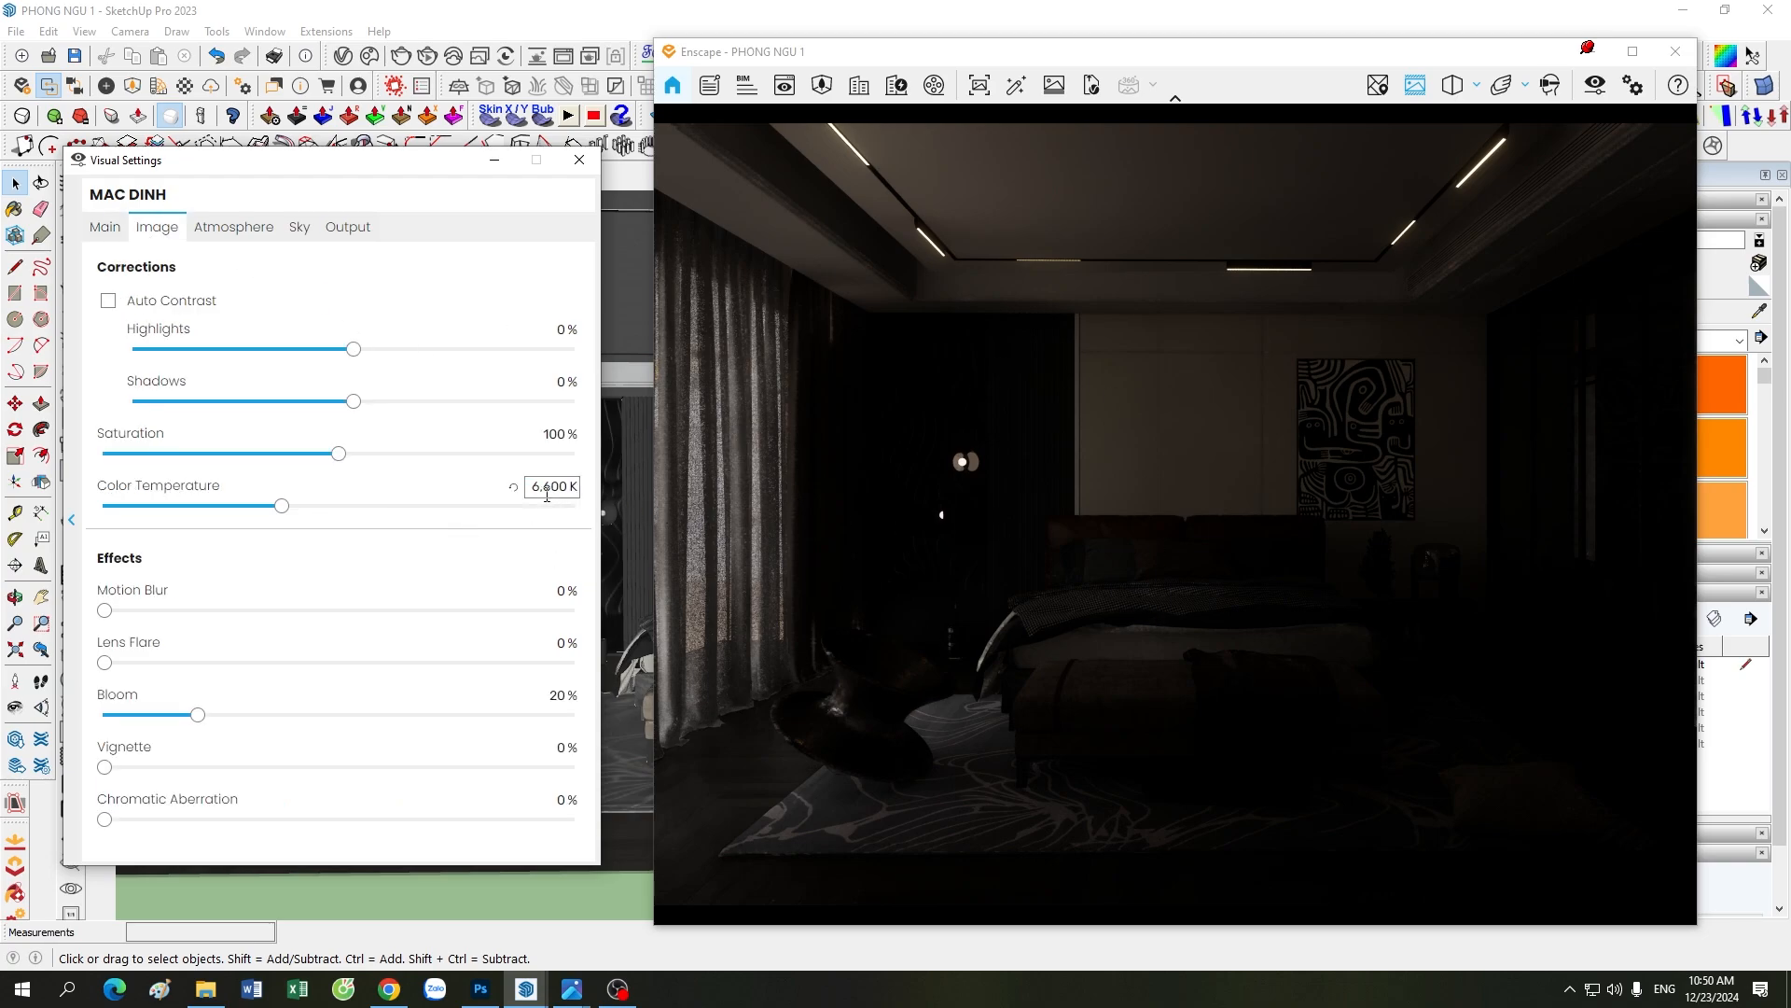
drag(552, 487, 480, 493)
text(70)
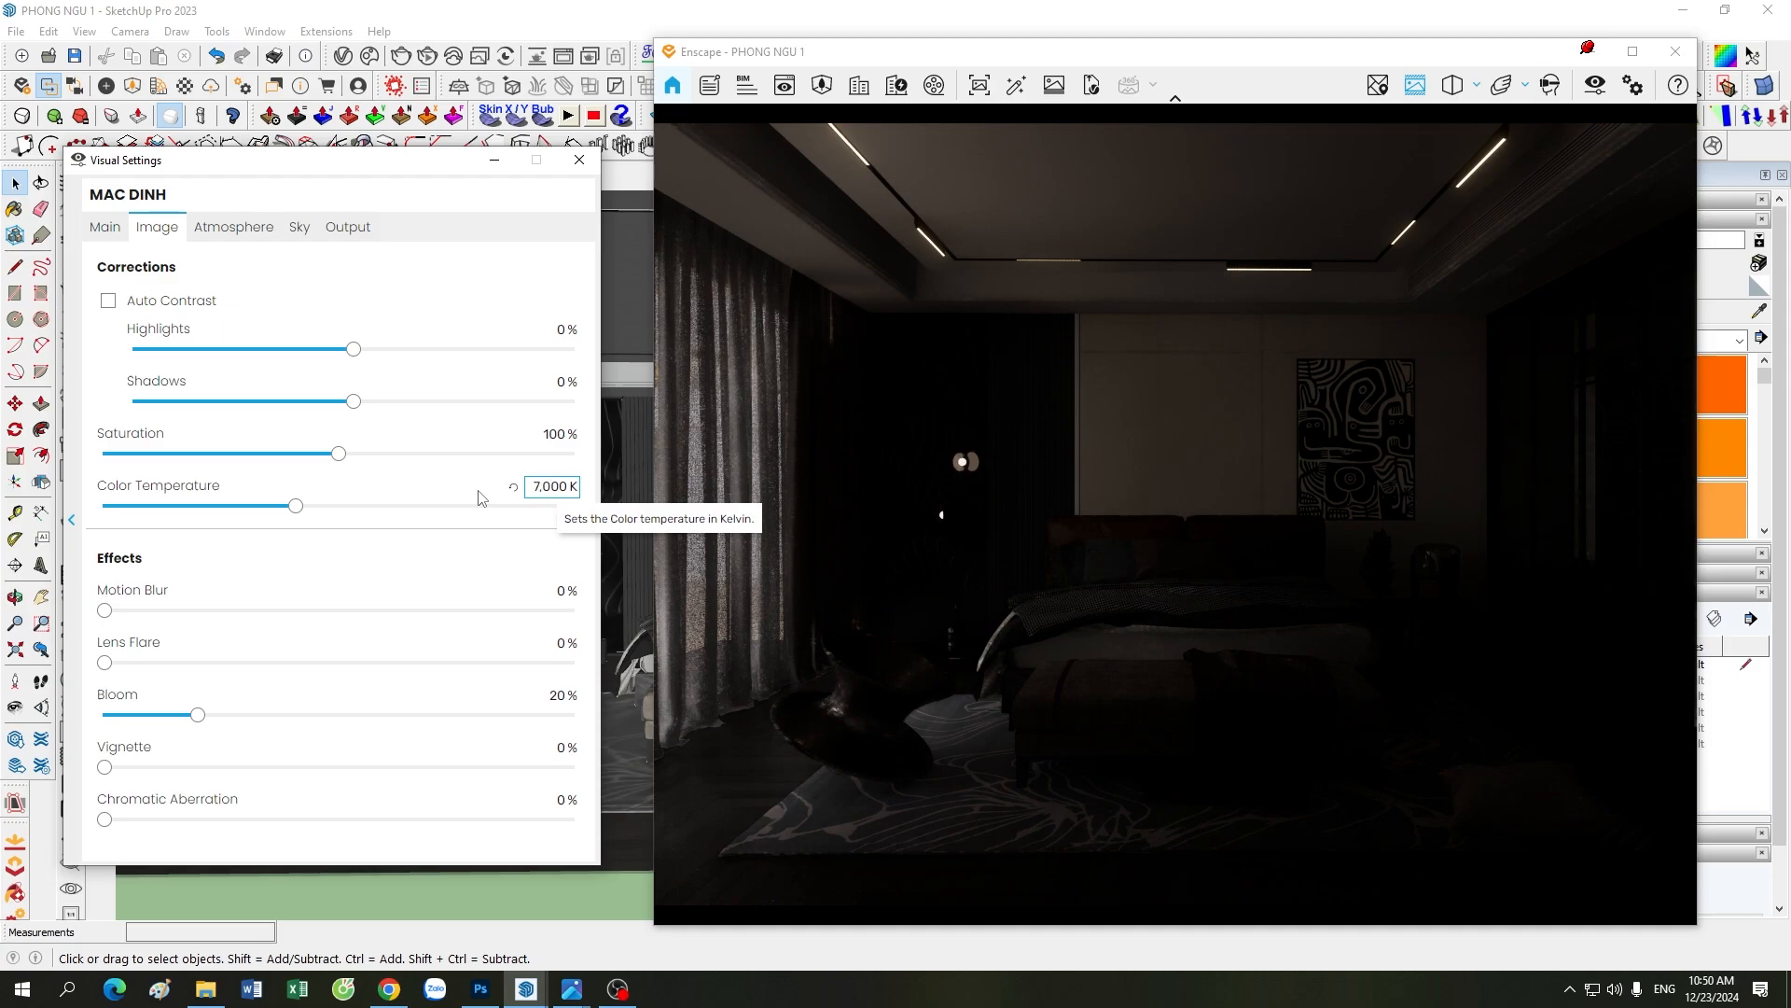
key(Return)
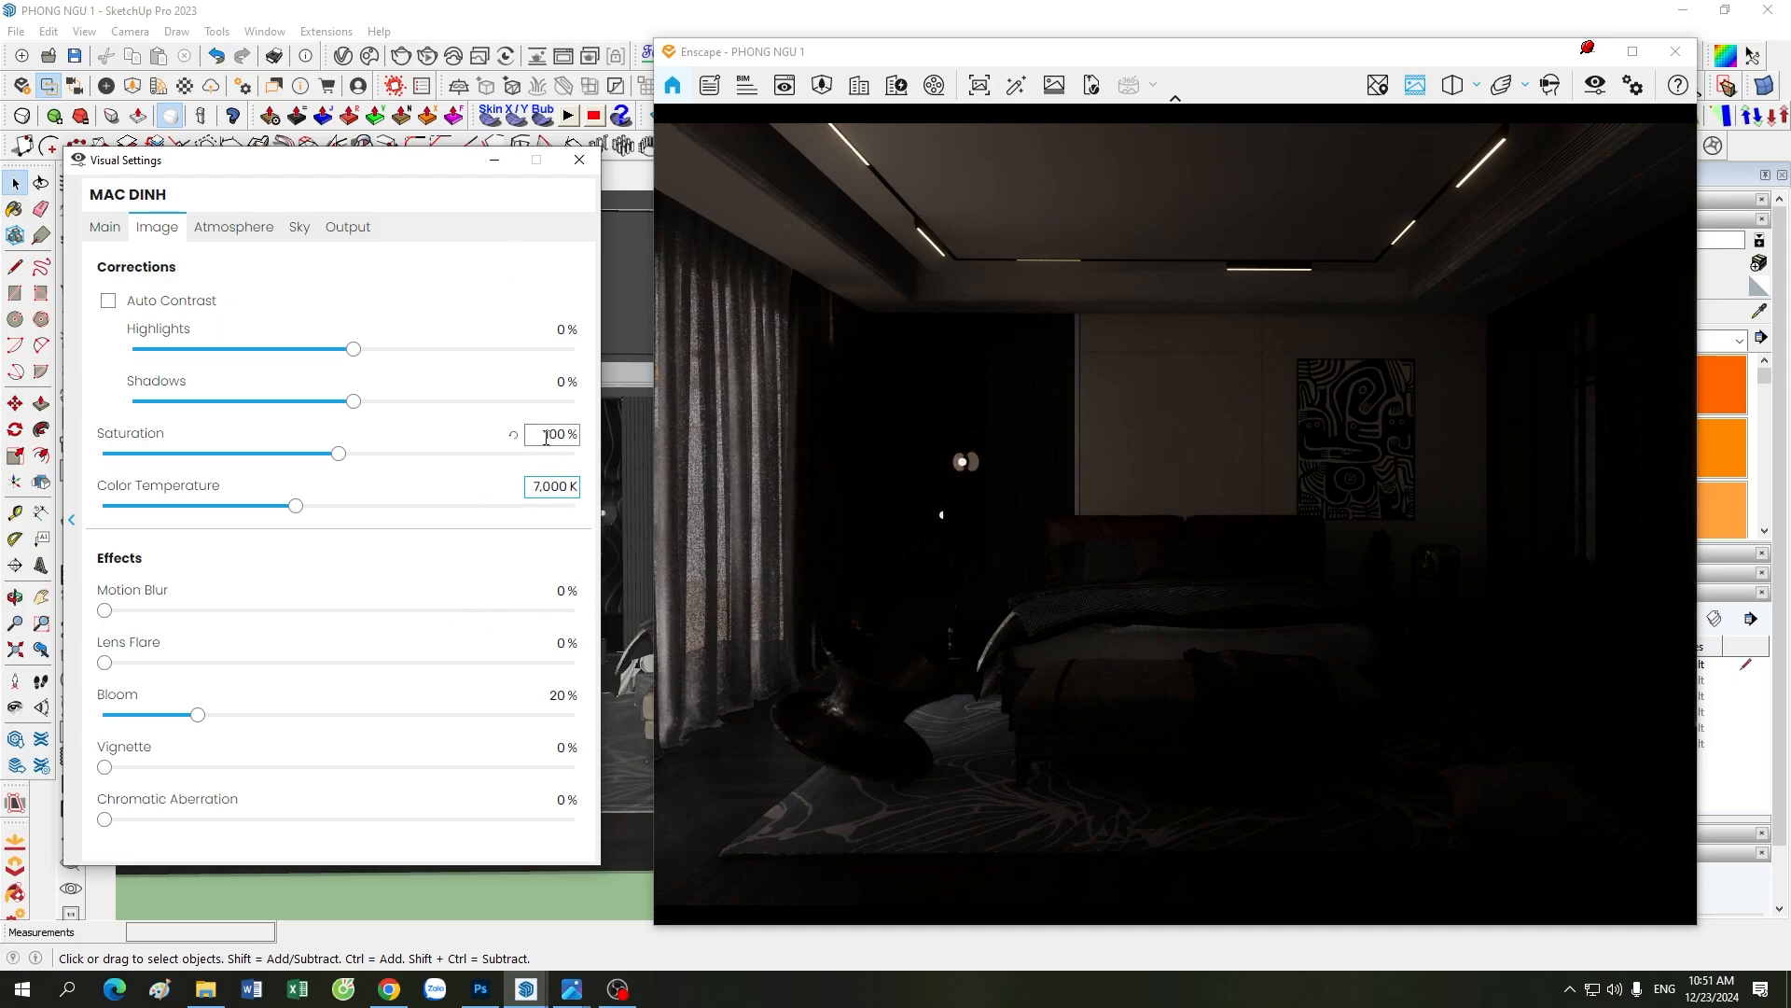
click(547, 378)
text(-35)
key(Delete)
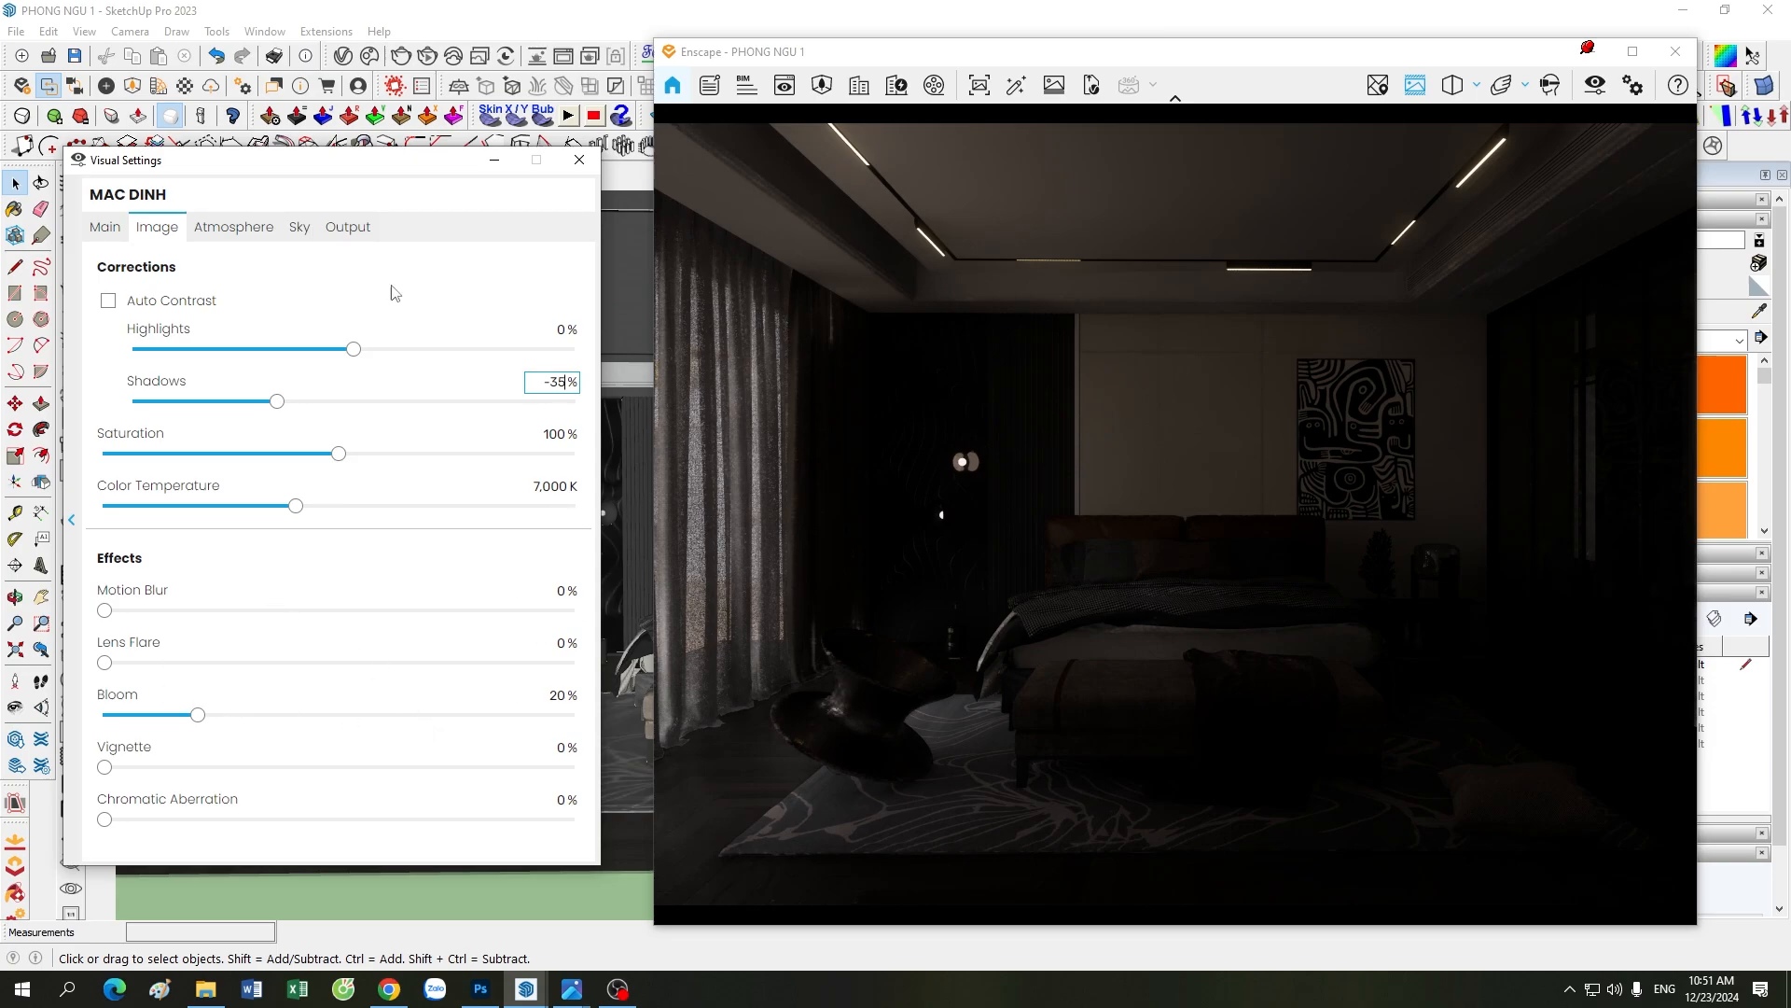
Step: Set the ambient brightness of the scene's illumination to 80%
click(256, 233)
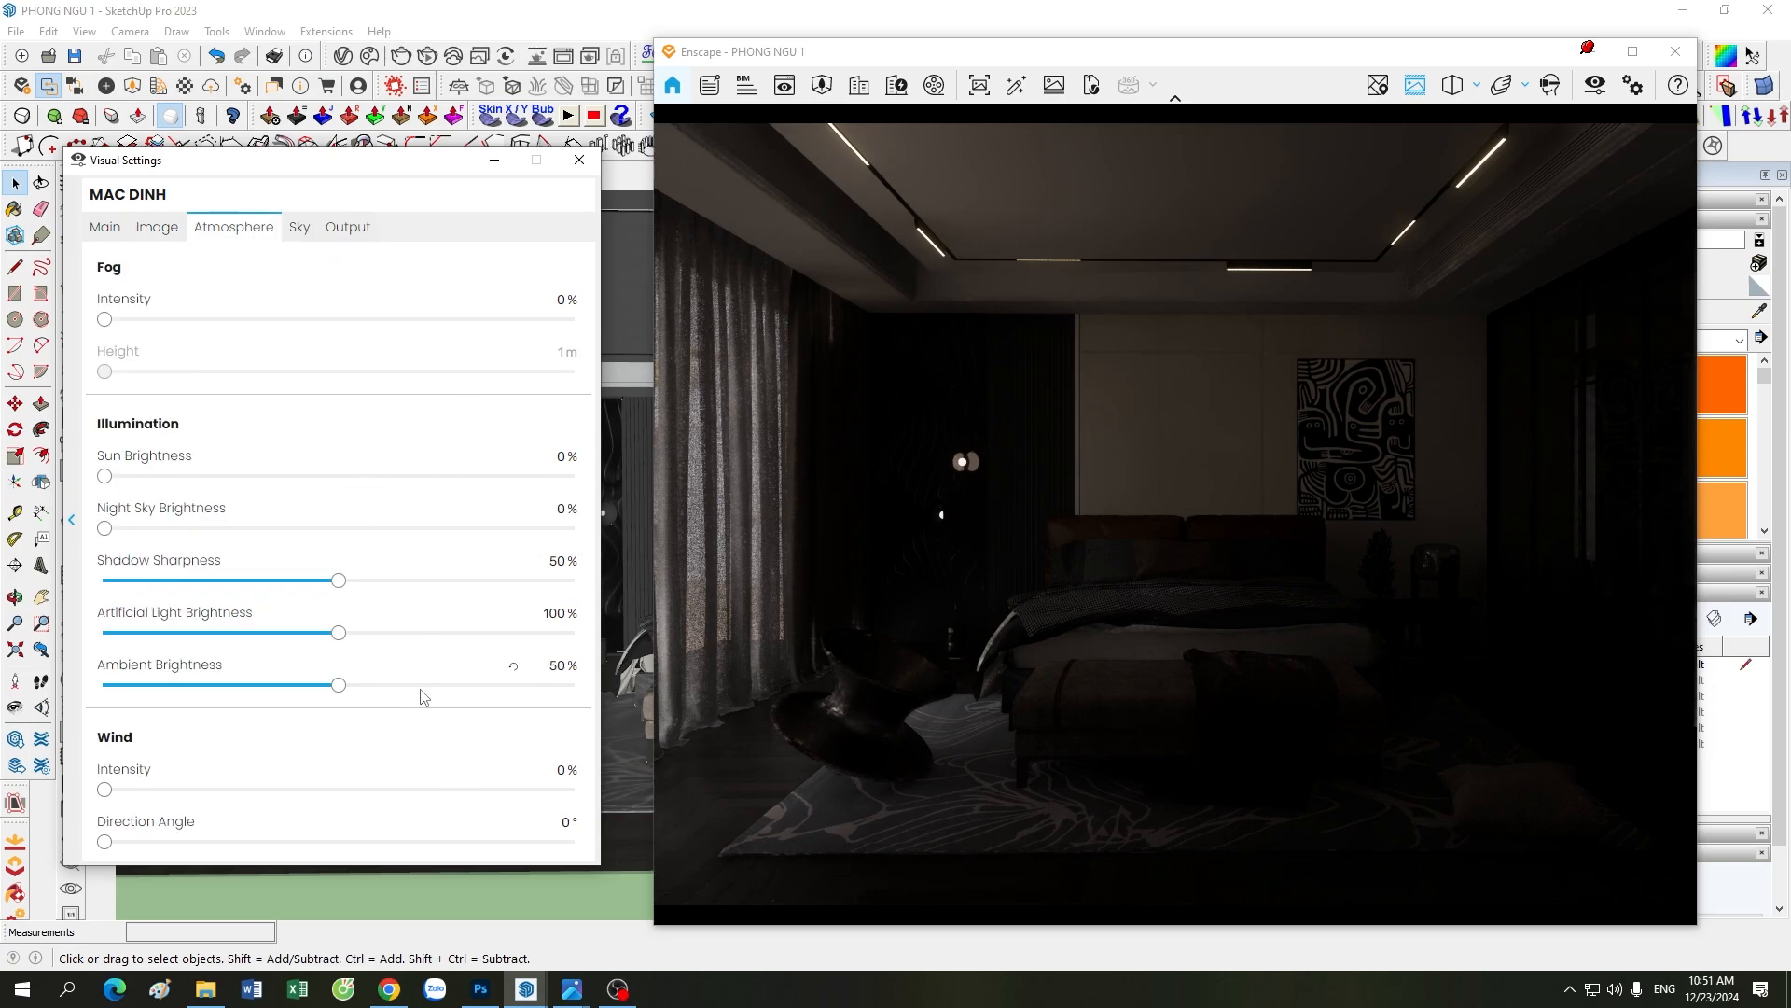
click(557, 665)
text(80)
key(Return)
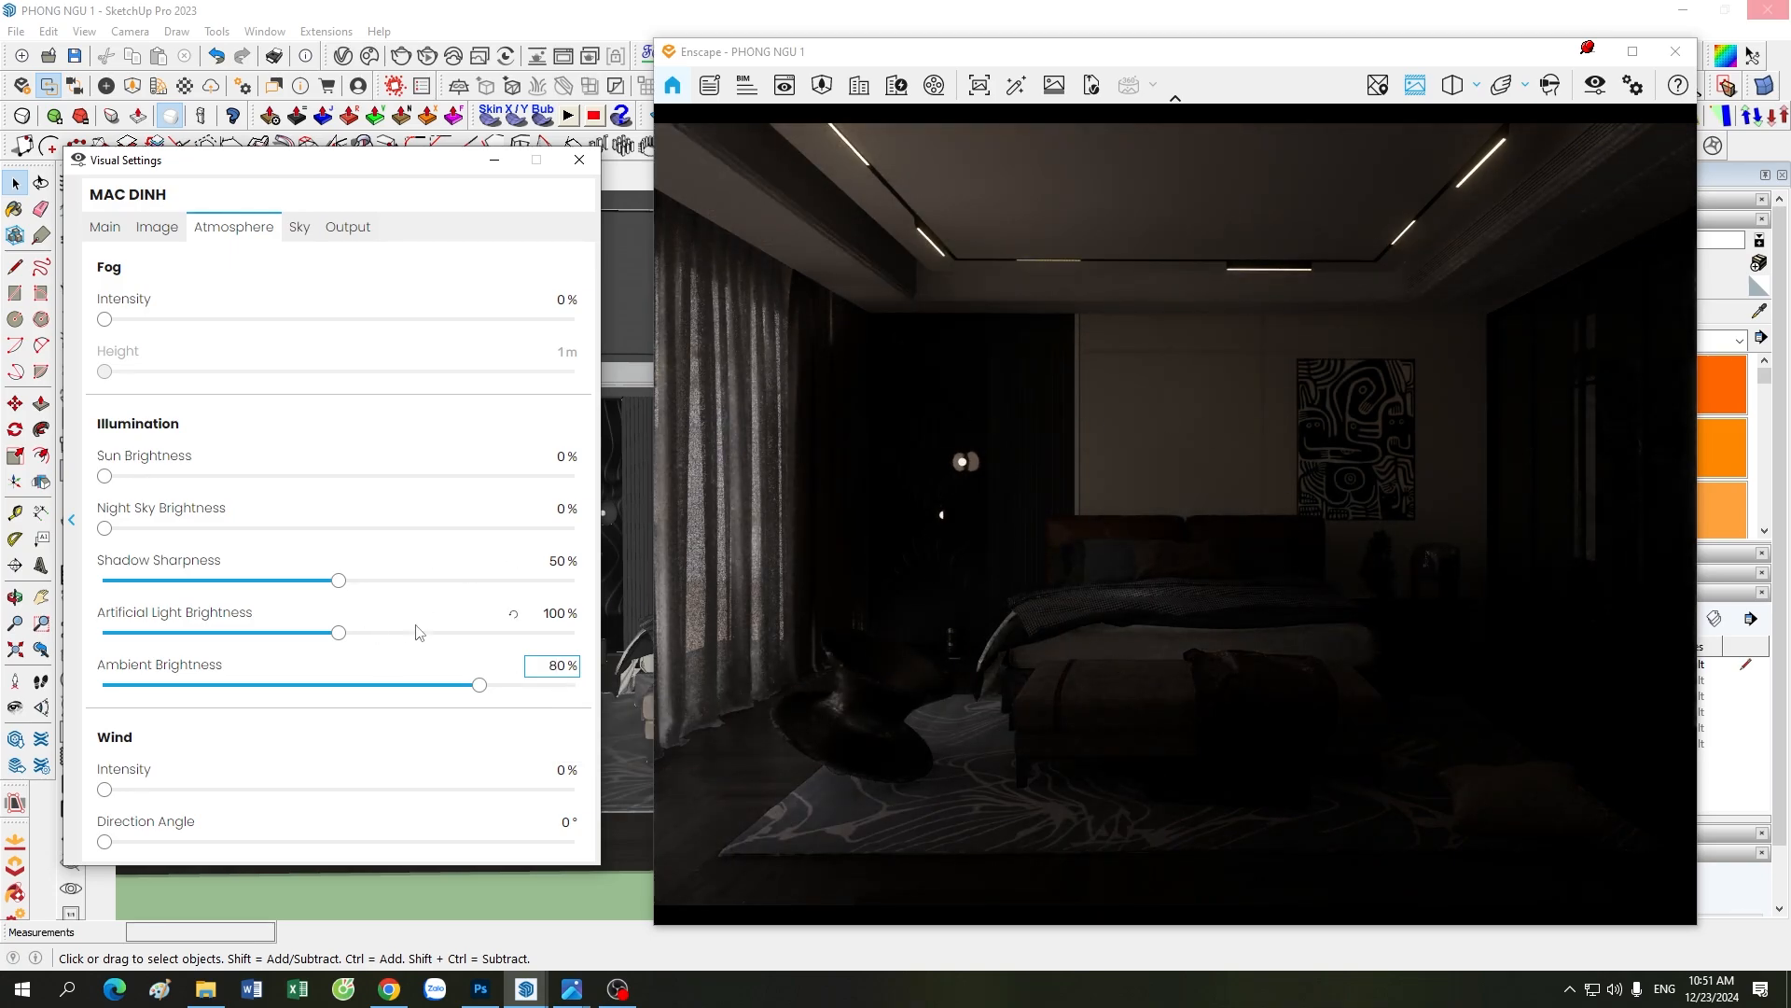
click(300, 228)
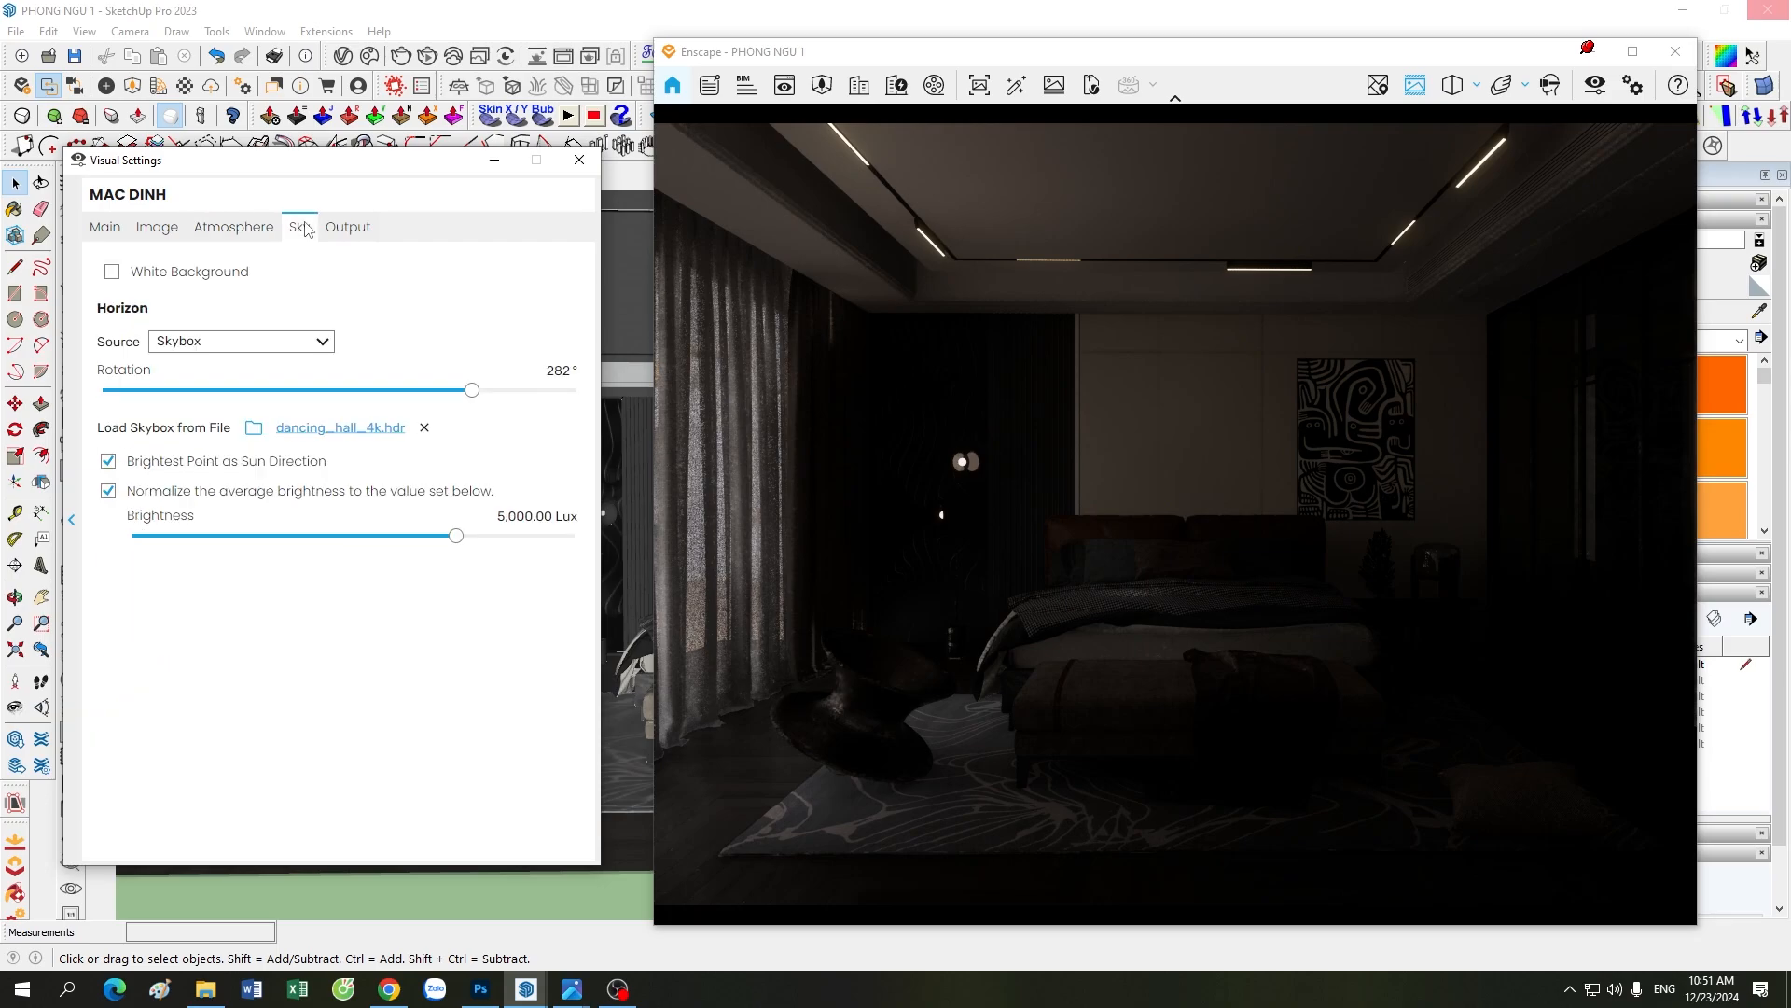
click(257, 228)
click(300, 228)
click(236, 228)
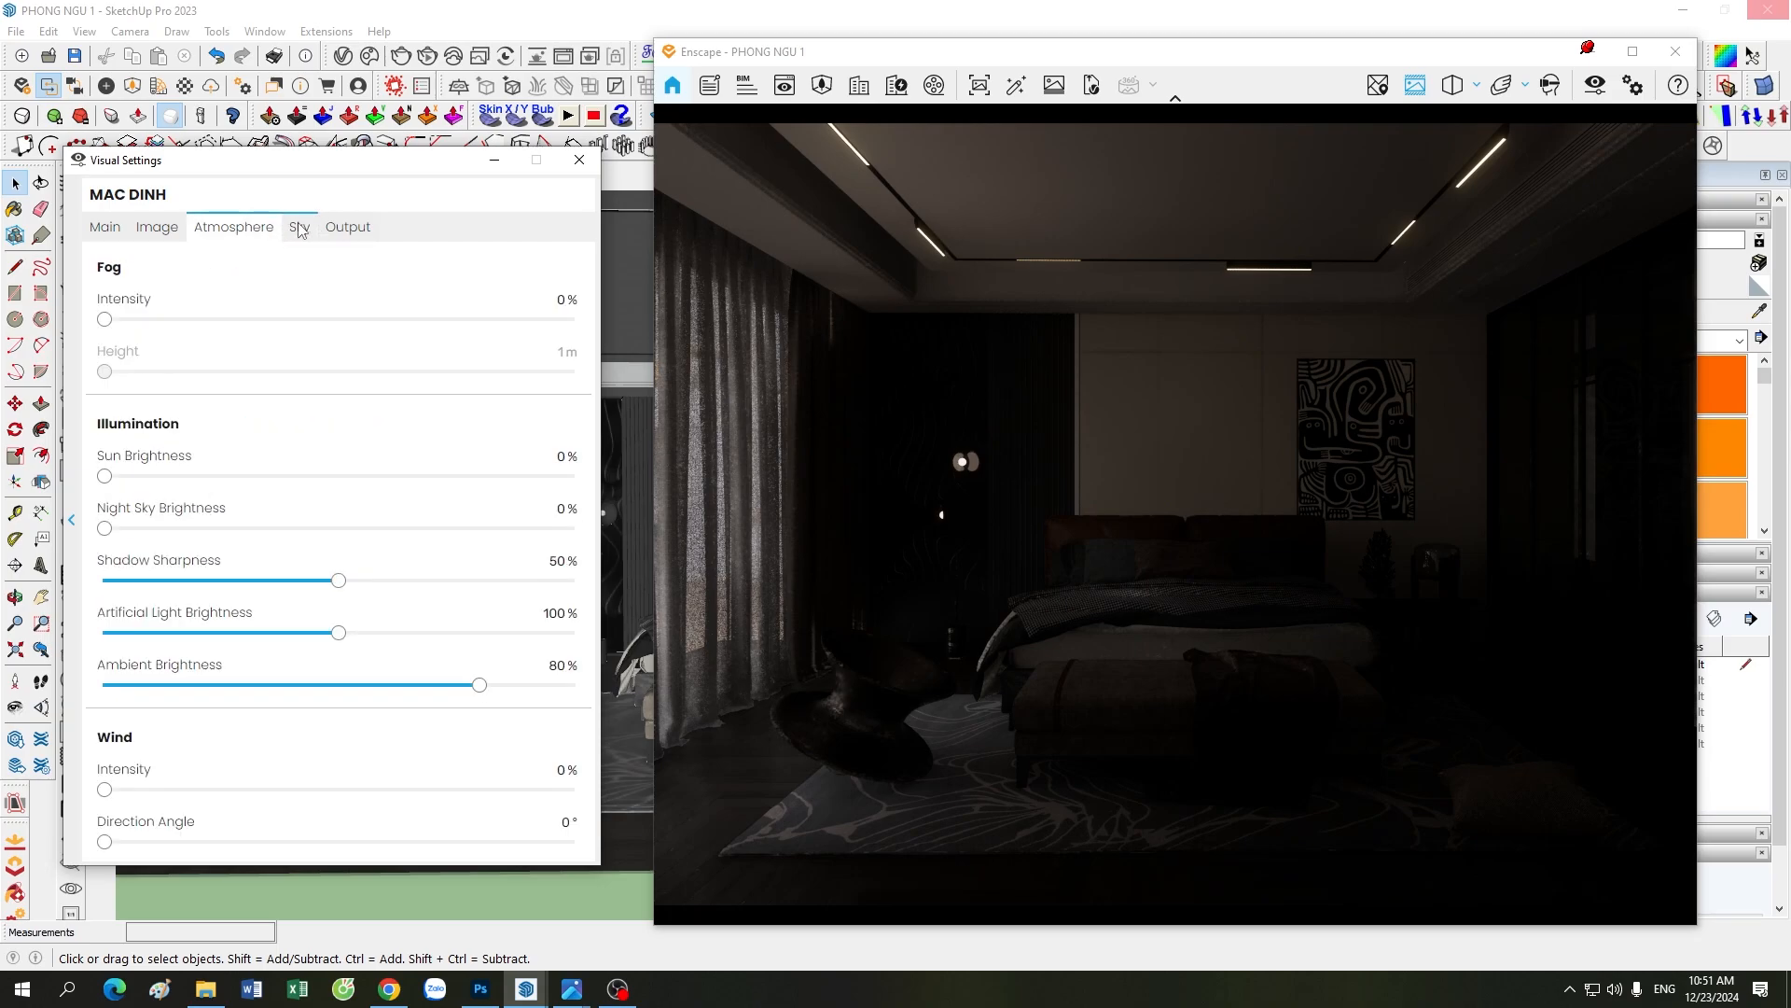
click(300, 228)
click(113, 231)
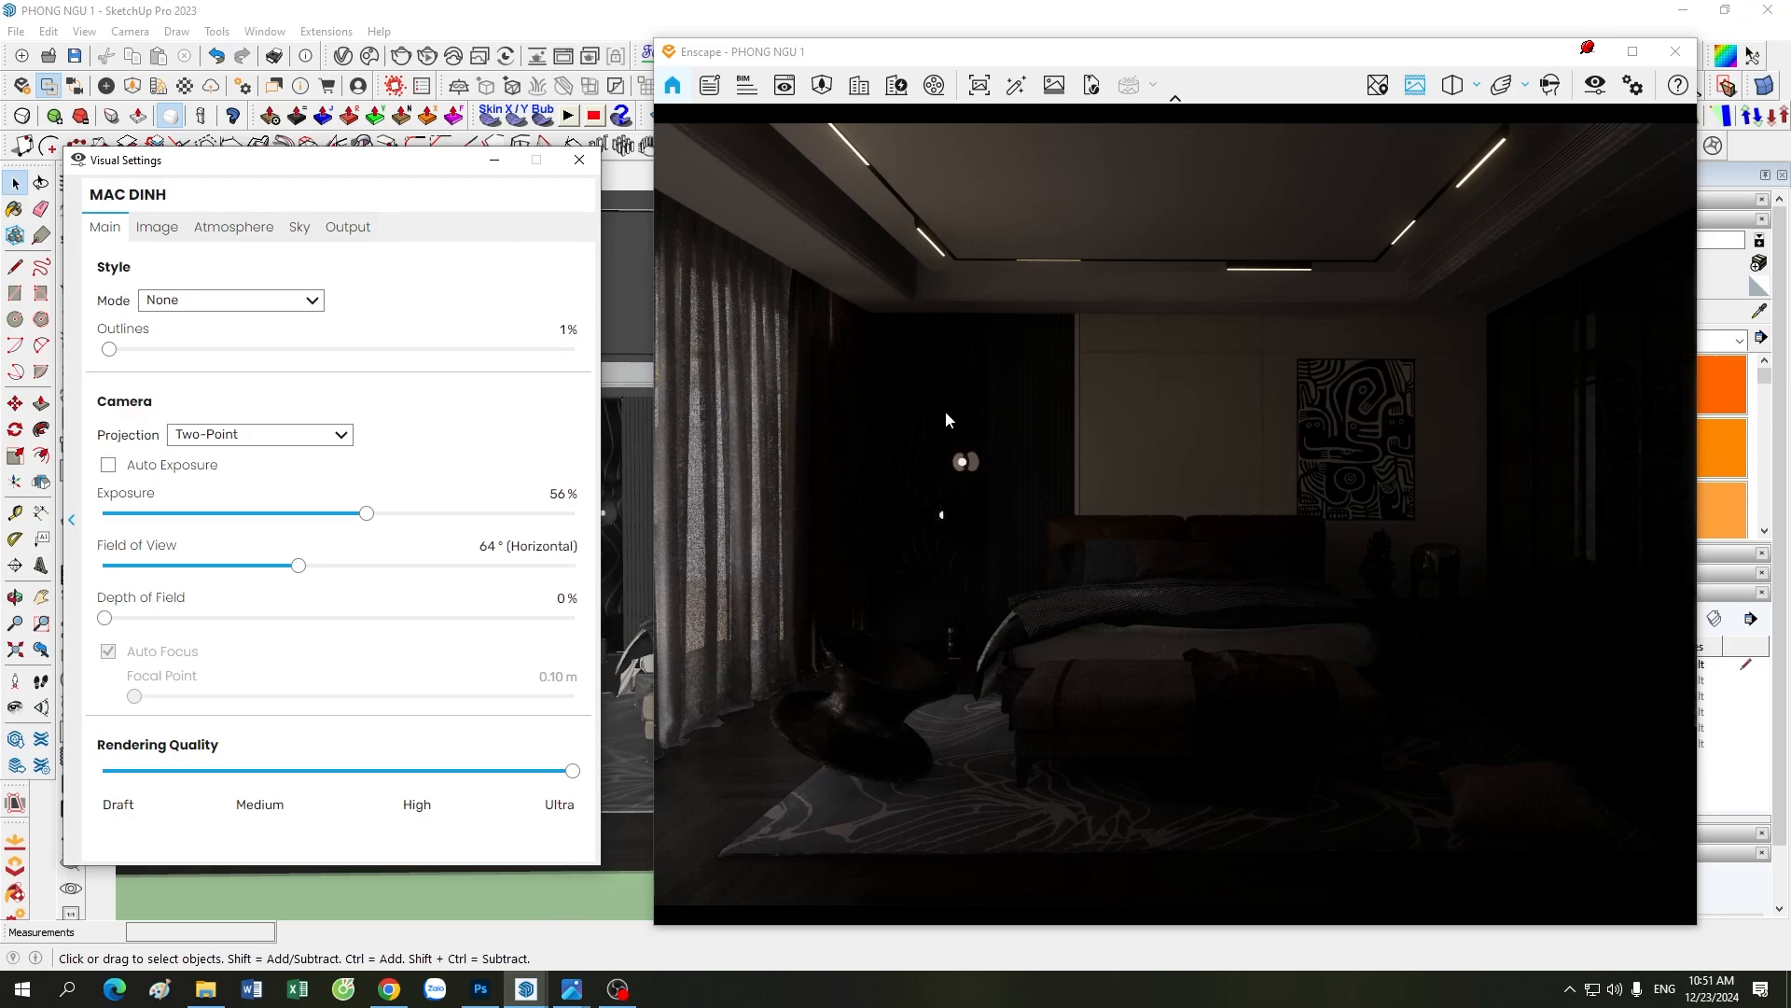
Step: Try rotating the dancing_hall_4k.hdr skybox to 284°, then set the rotation back to 282°
click(300, 227)
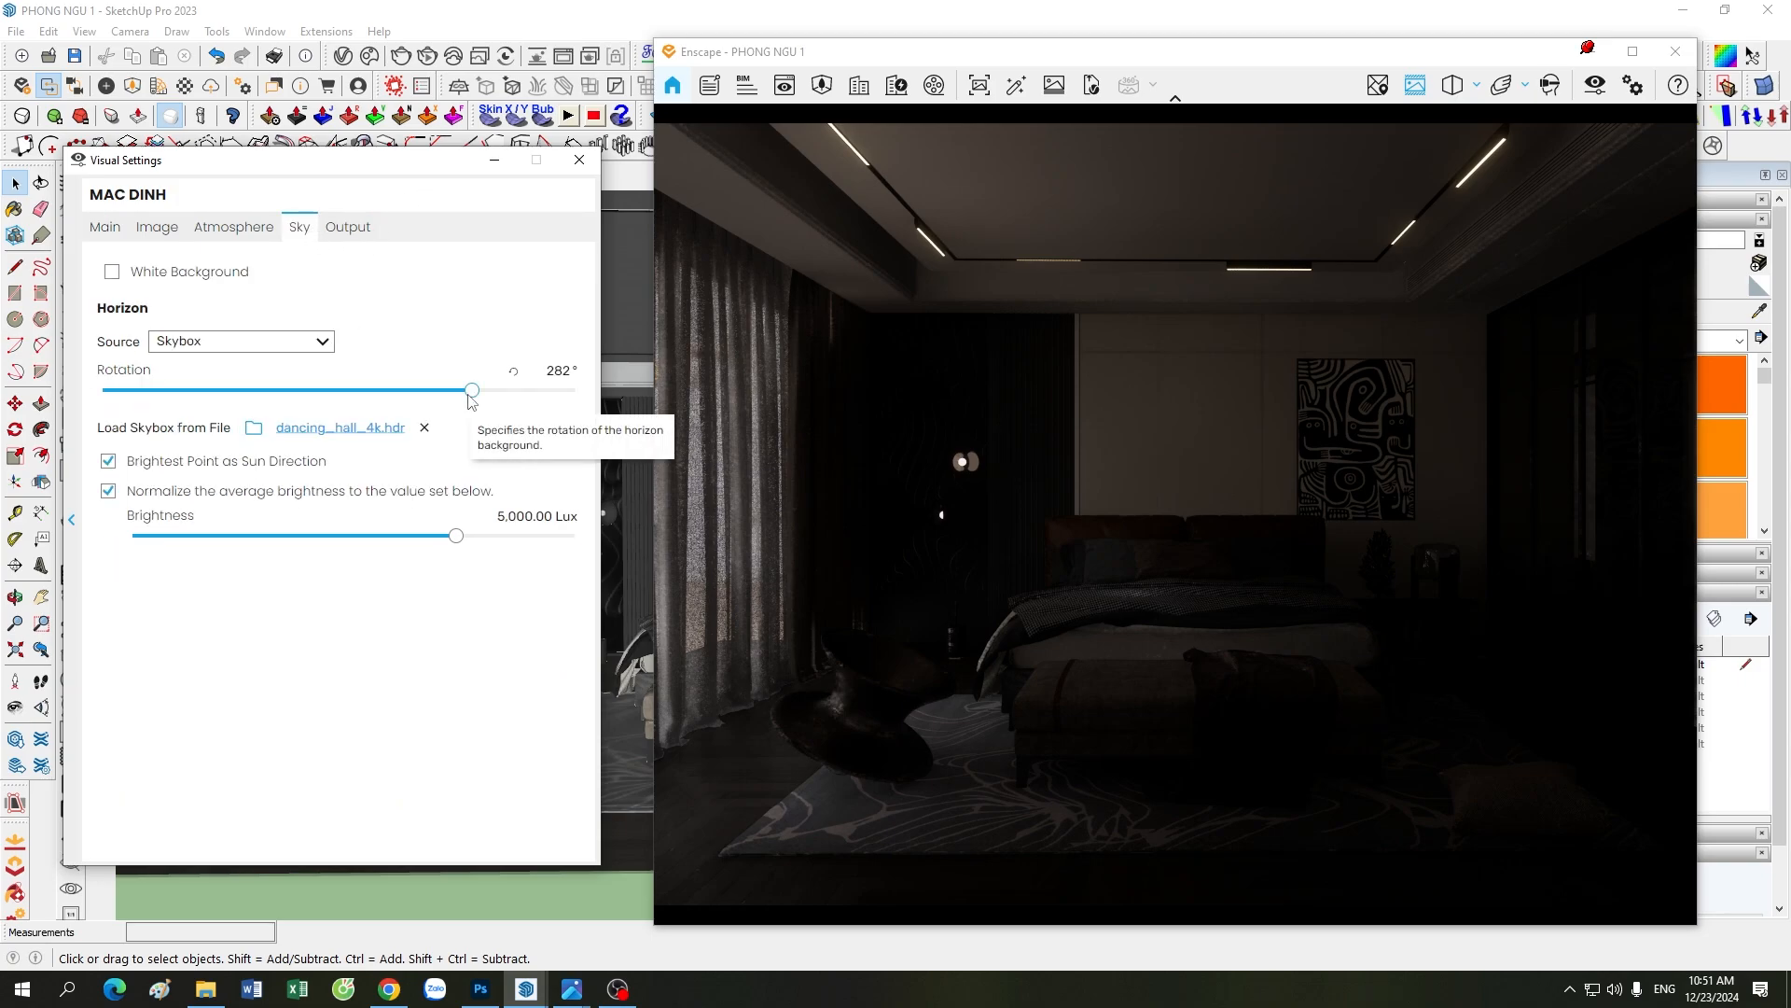
mouse_move(469, 395)
mouse_down()
mouse_move(136, 395)
mouse_move(474, 400)
mouse_up()
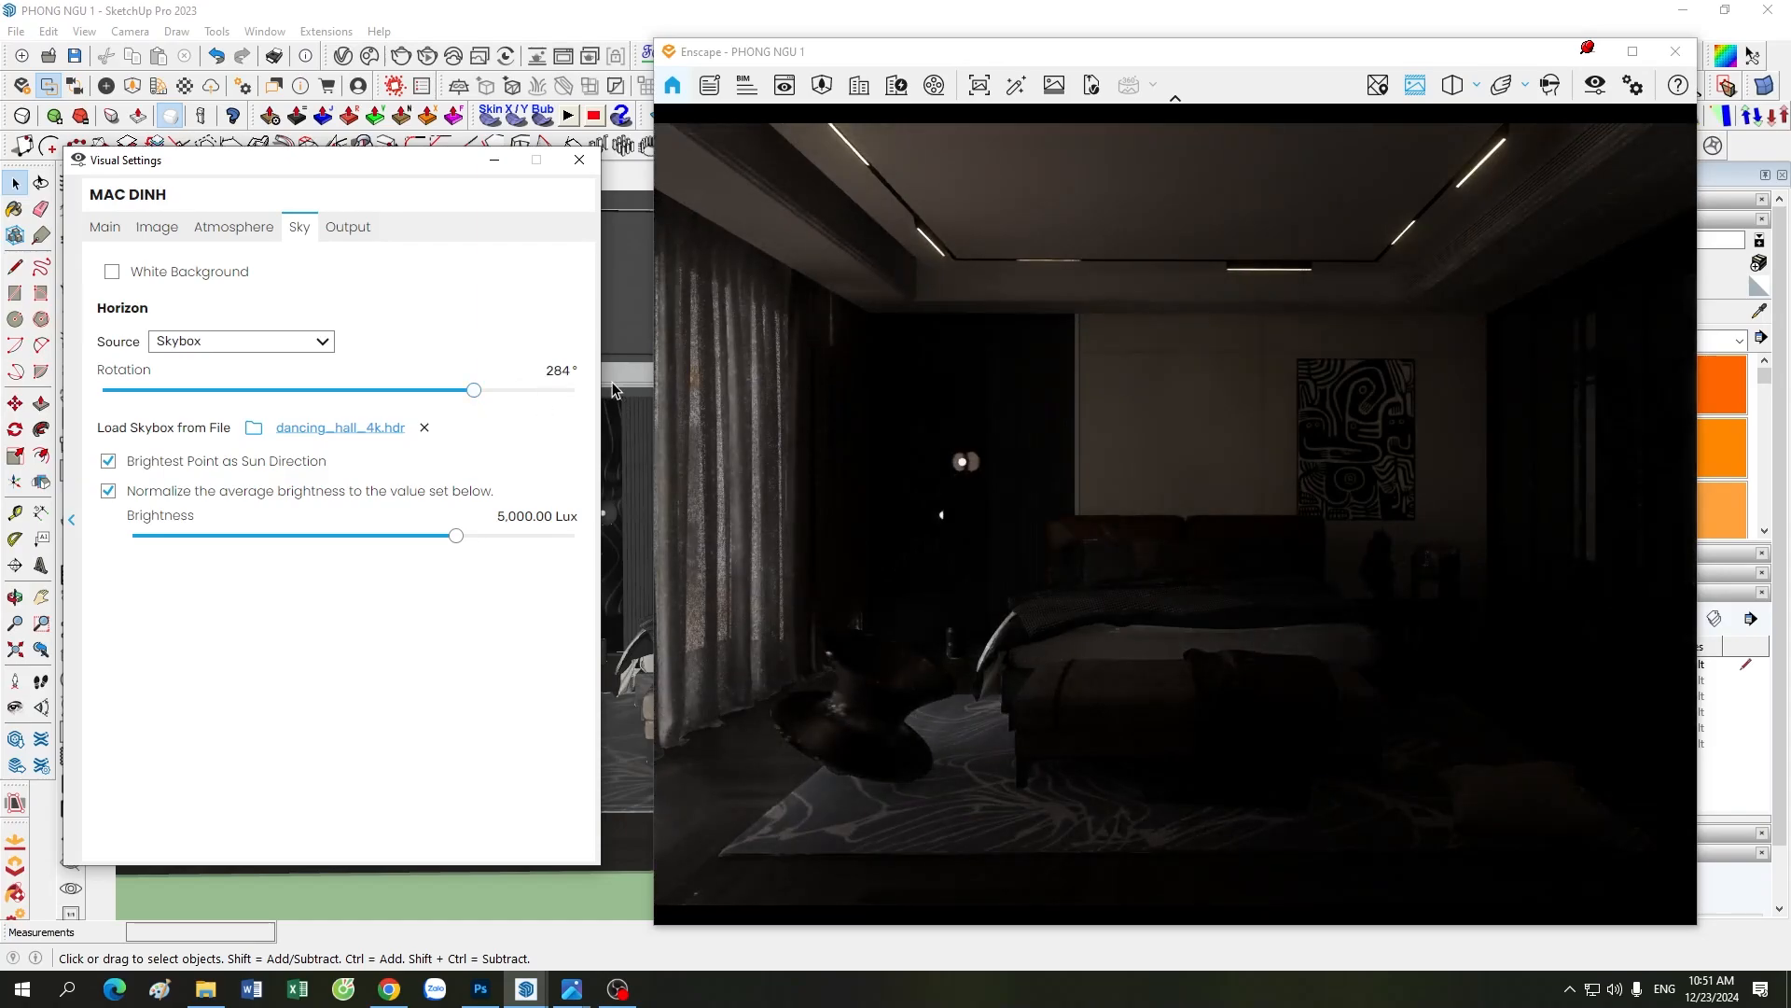
click(559, 371)
text(282)
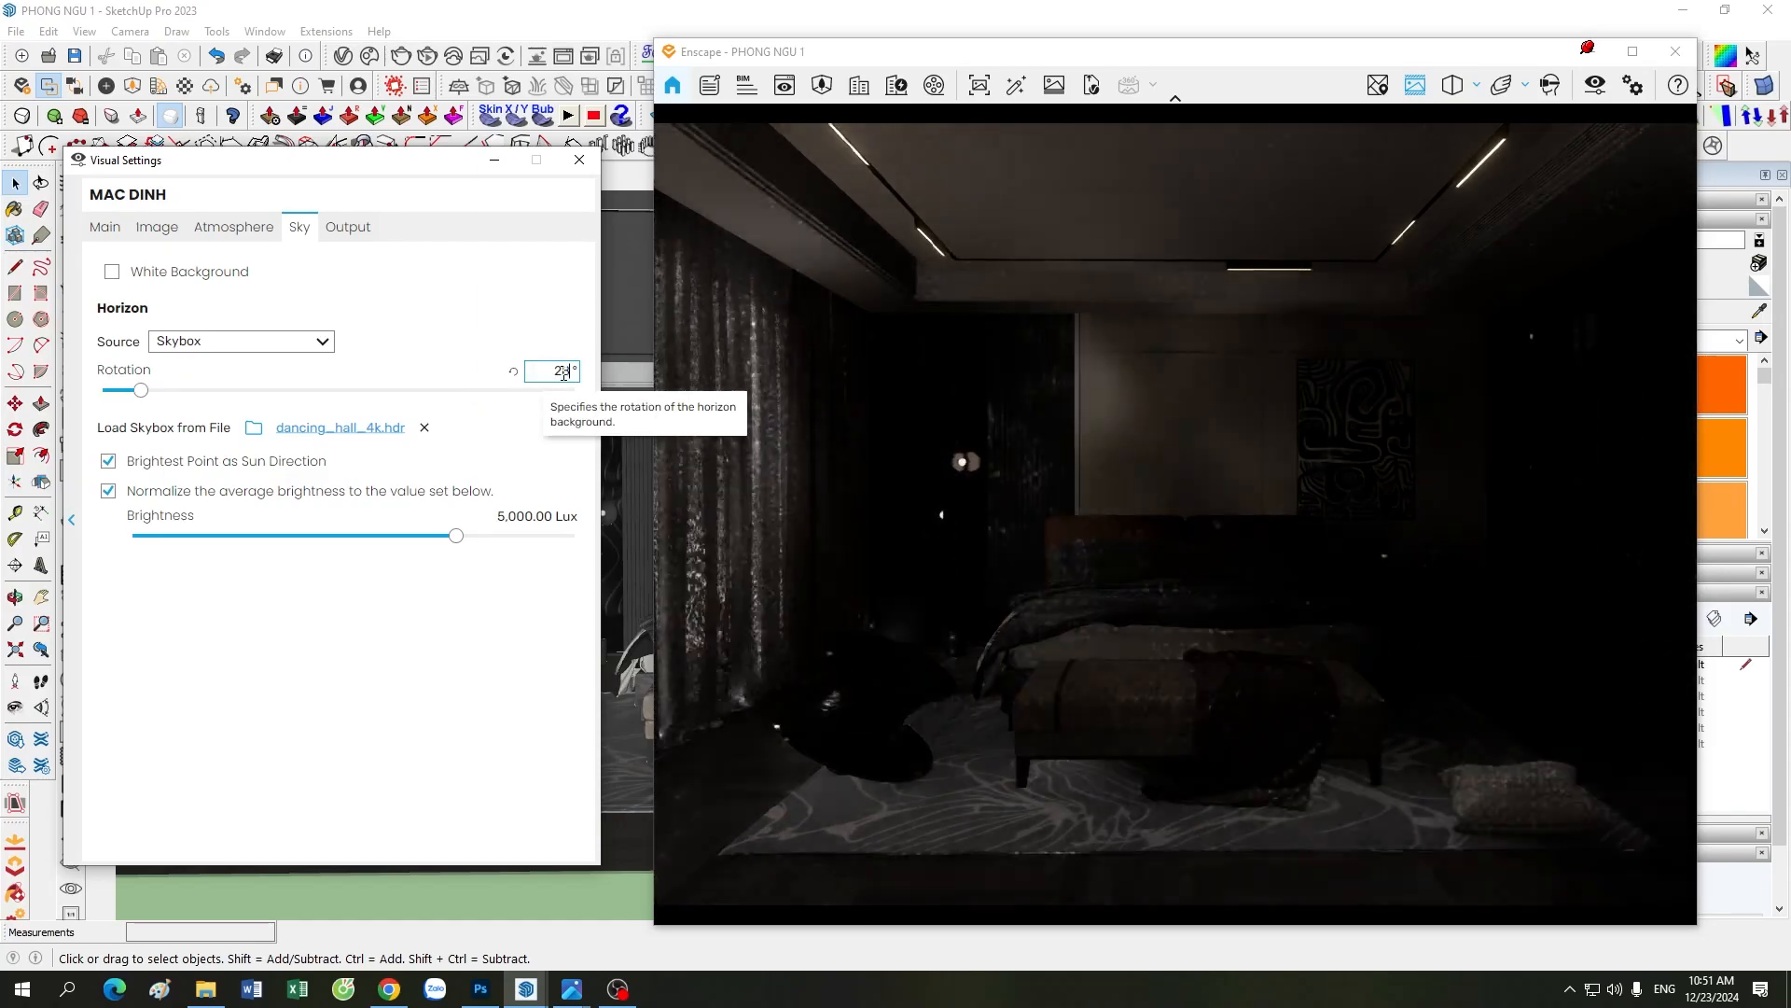
Step: Minimize the Visual Settings and examine the bedroom model from the curtain side around to the exterior window wall
click(491, 162)
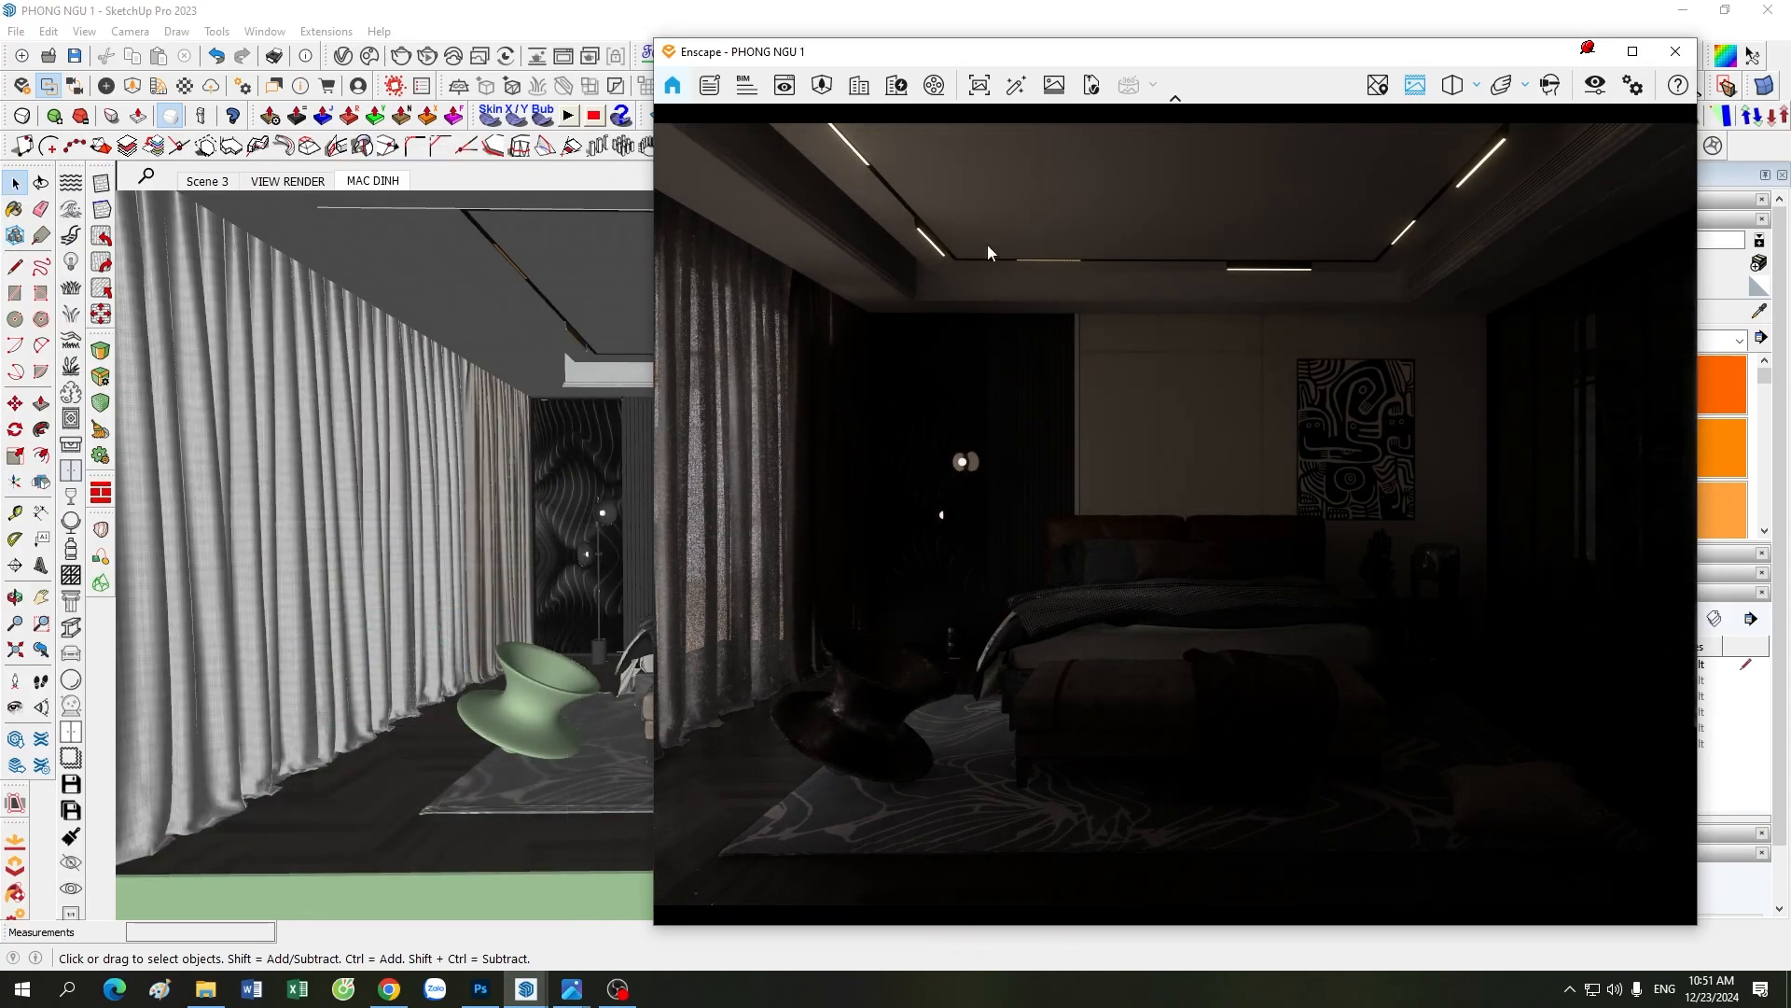
drag(1074, 58, 1075, 48)
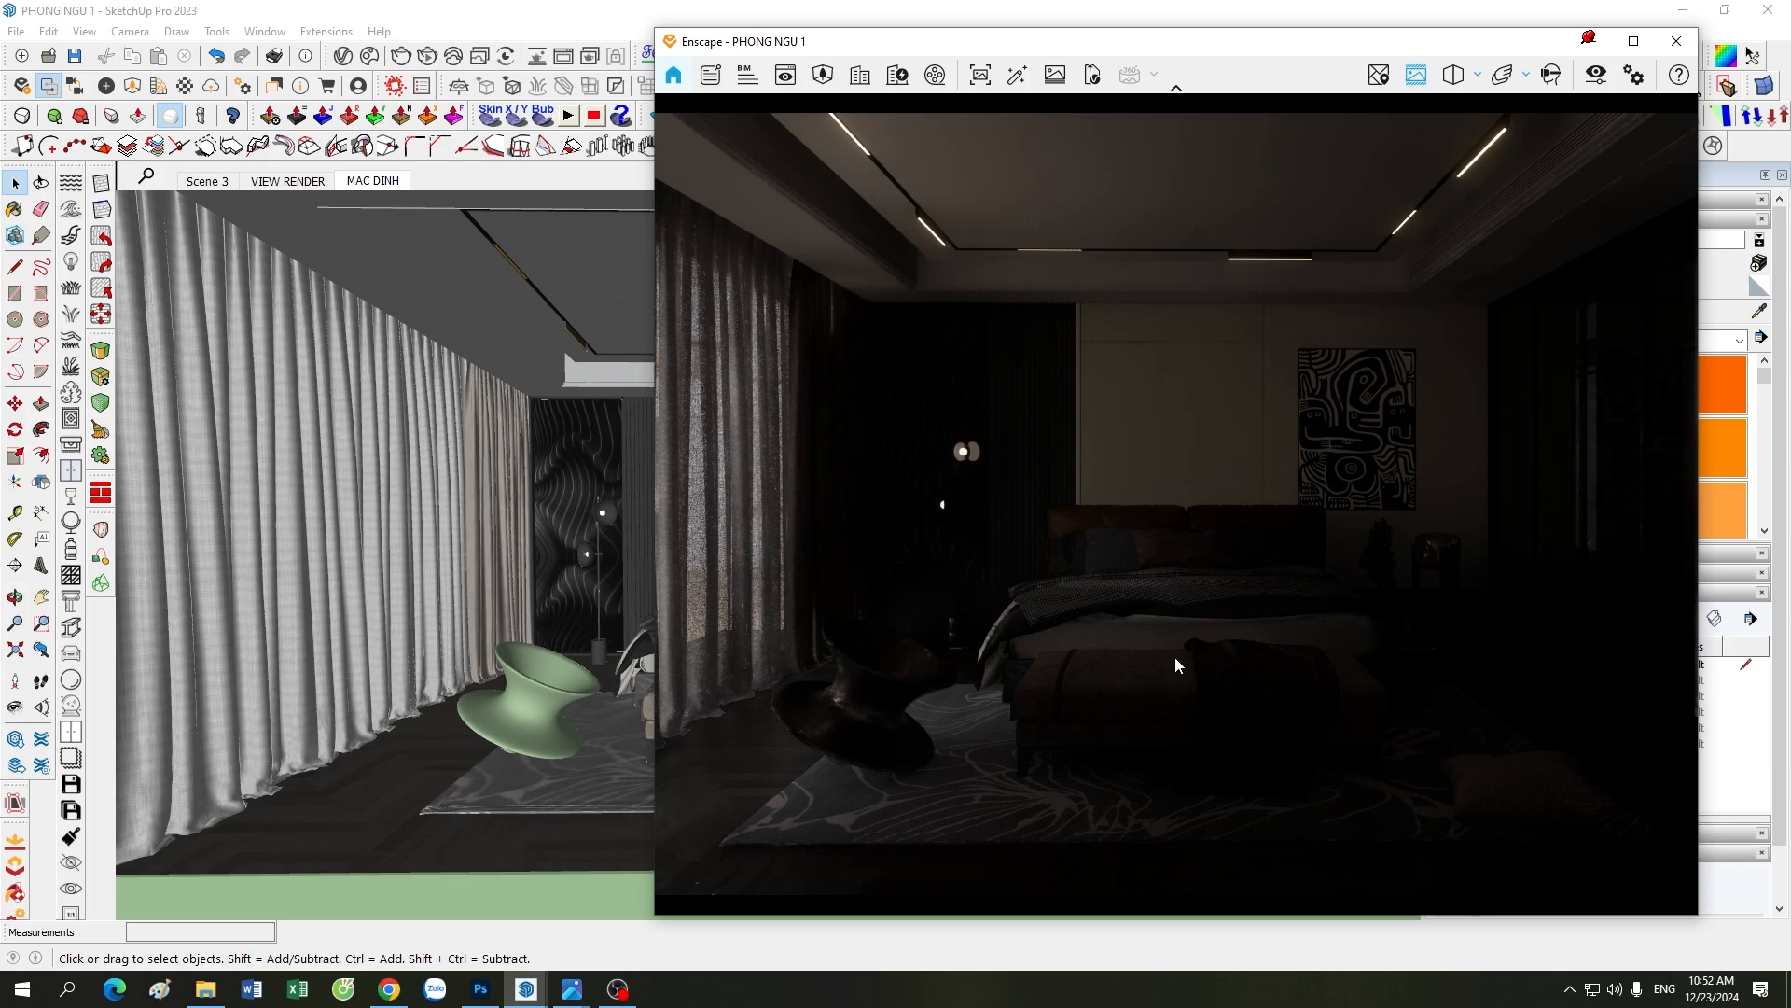
scroll(478, 622, down, 5)
click(340, 836)
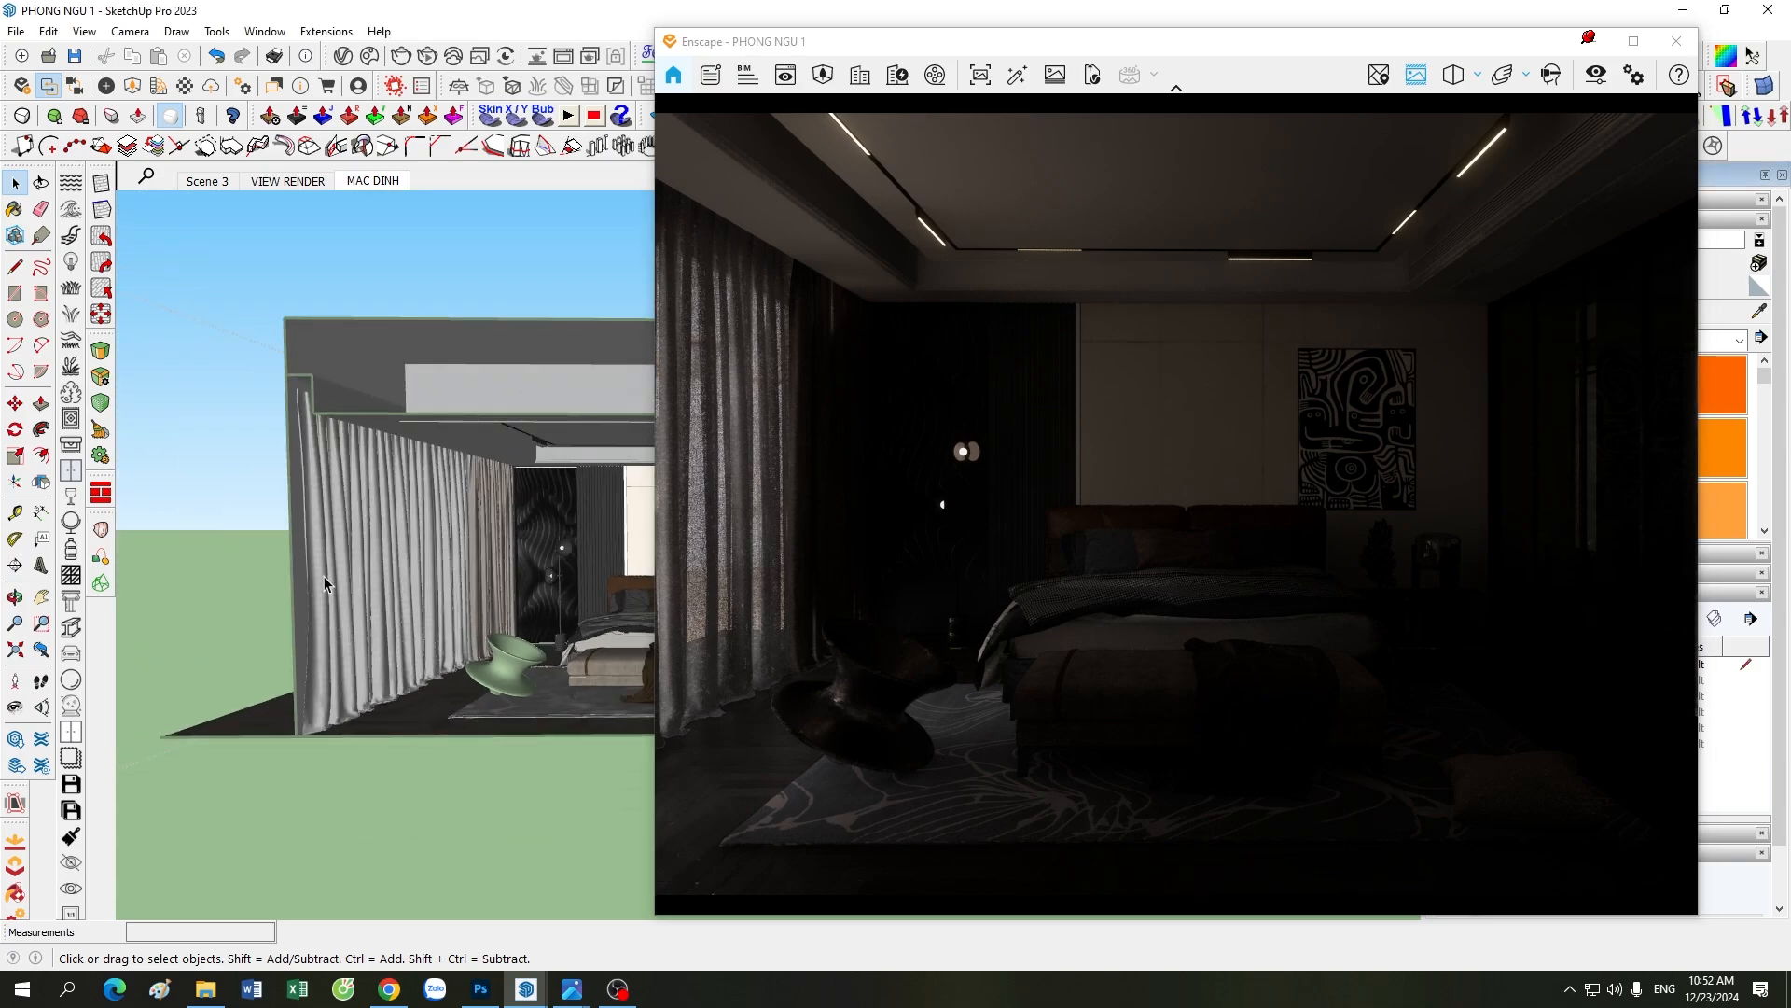
scroll(324, 583, up, 1)
scroll(323, 575, down, 1)
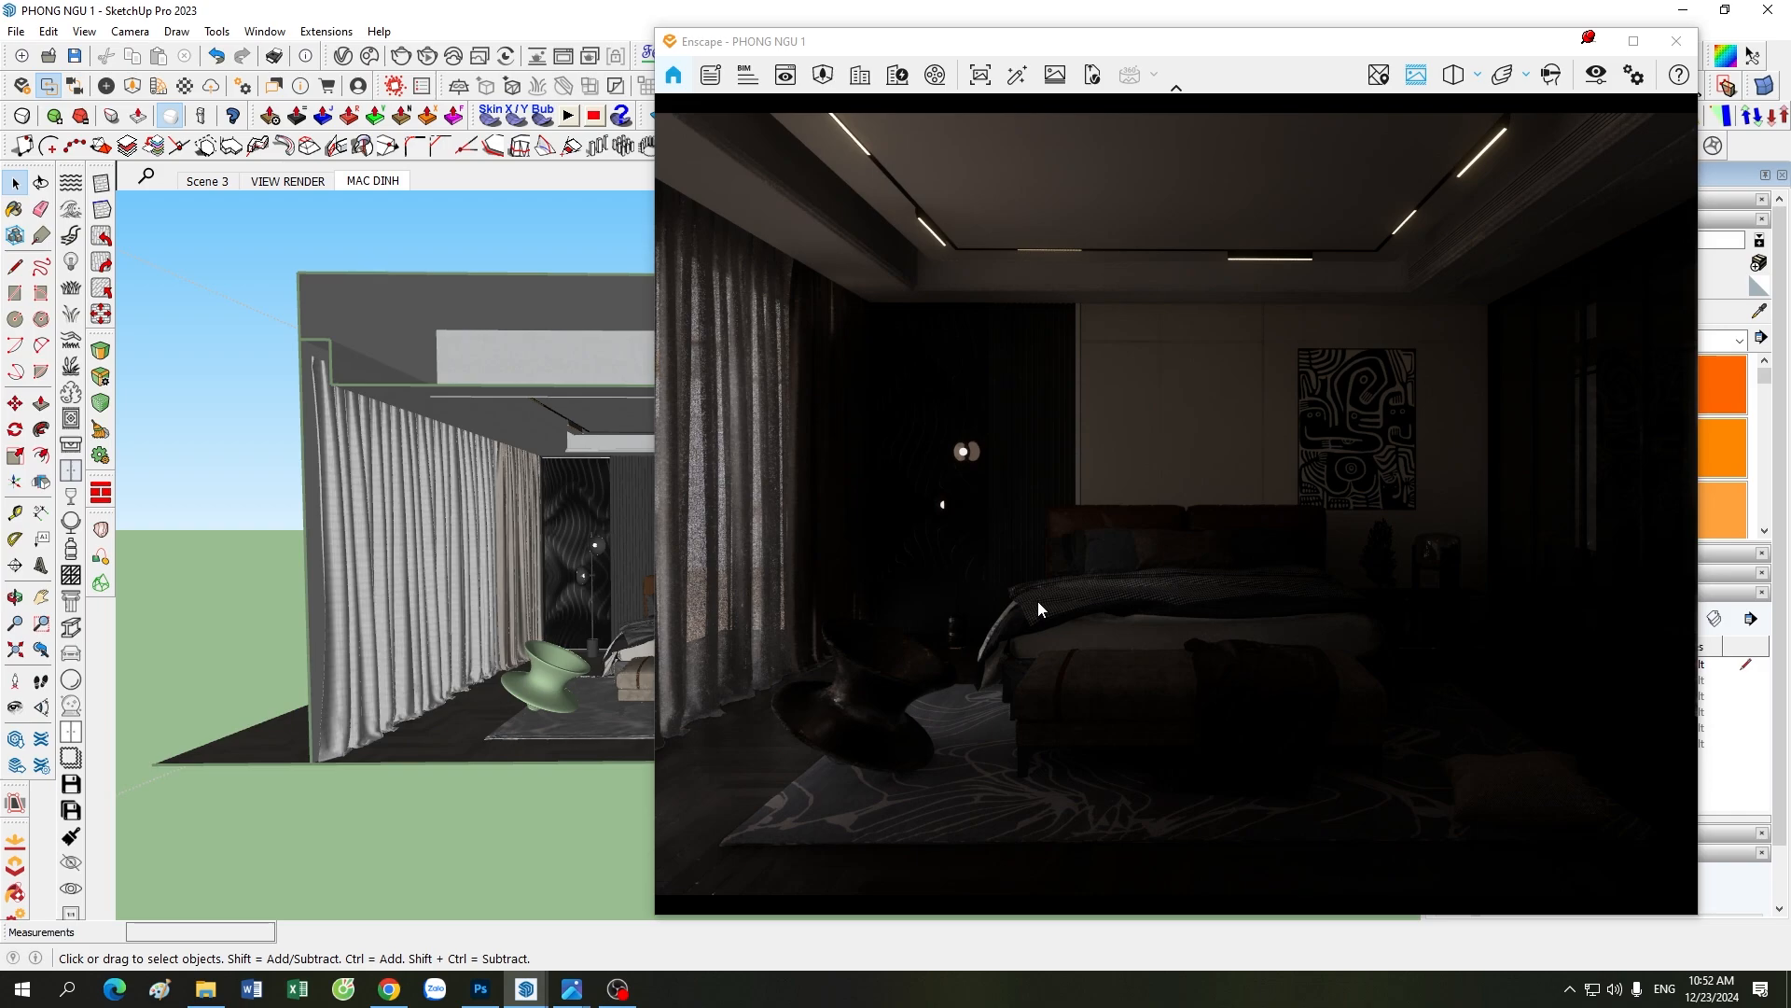
scroll(211, 585, up, 1)
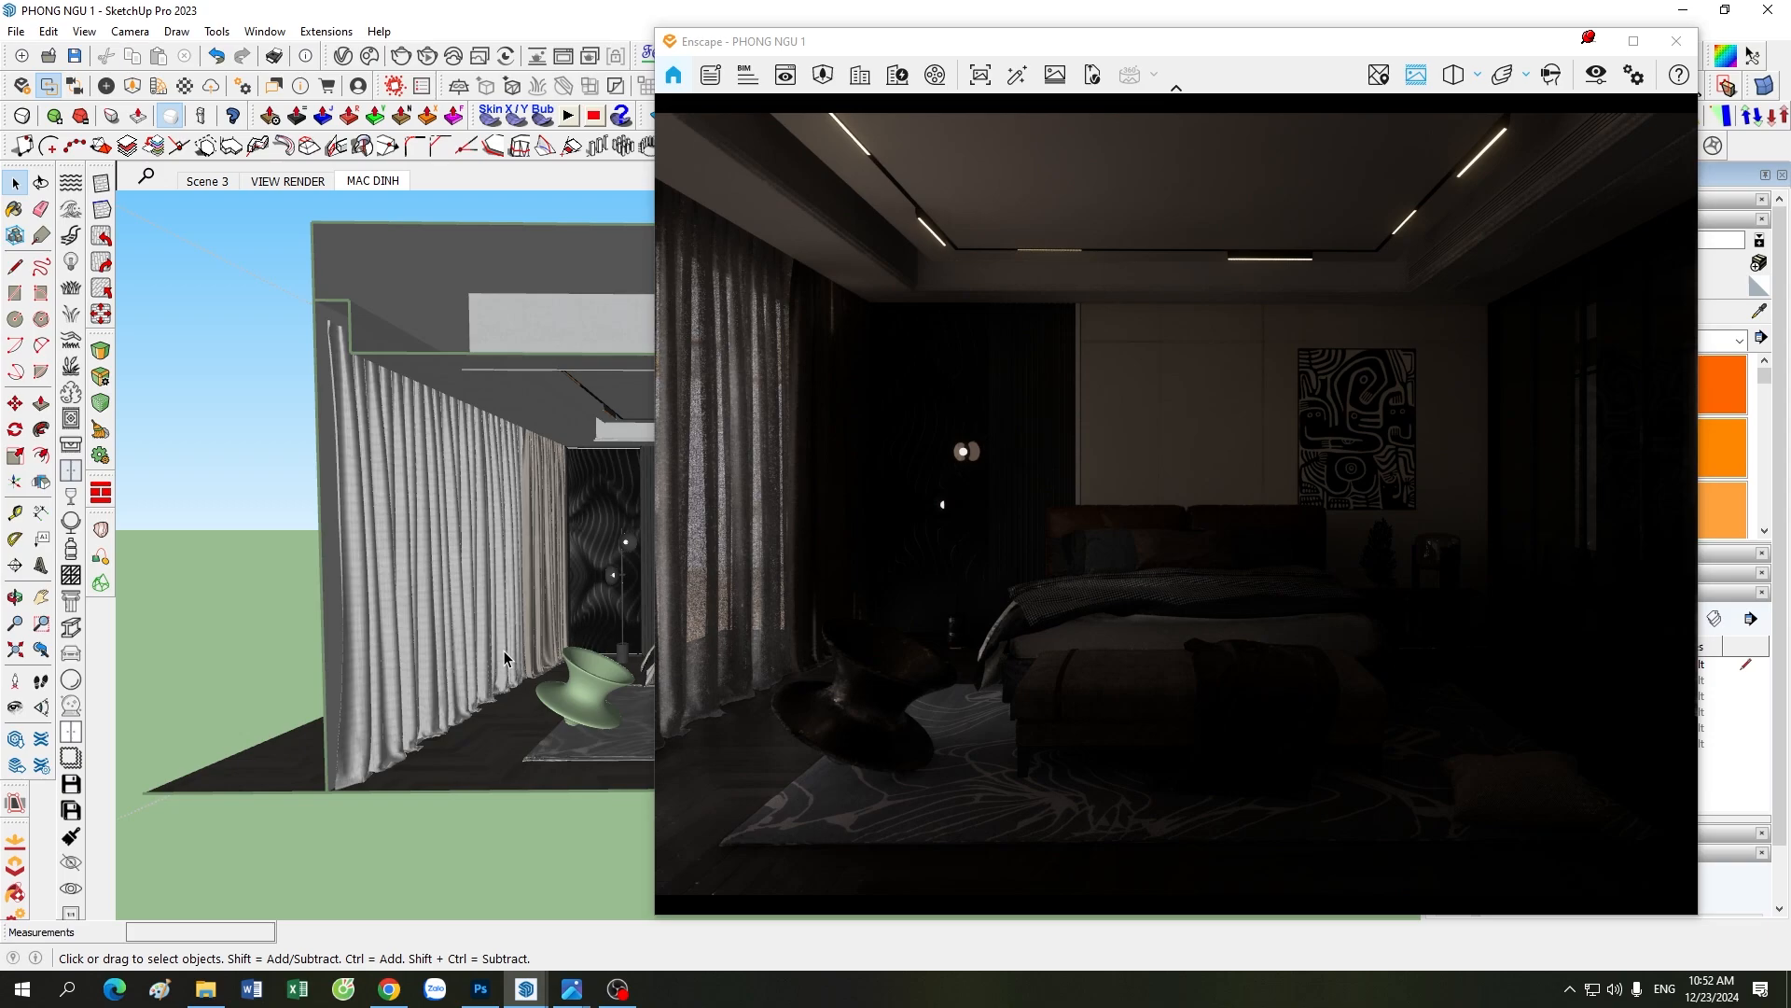
scroll(378, 474, down, 5)
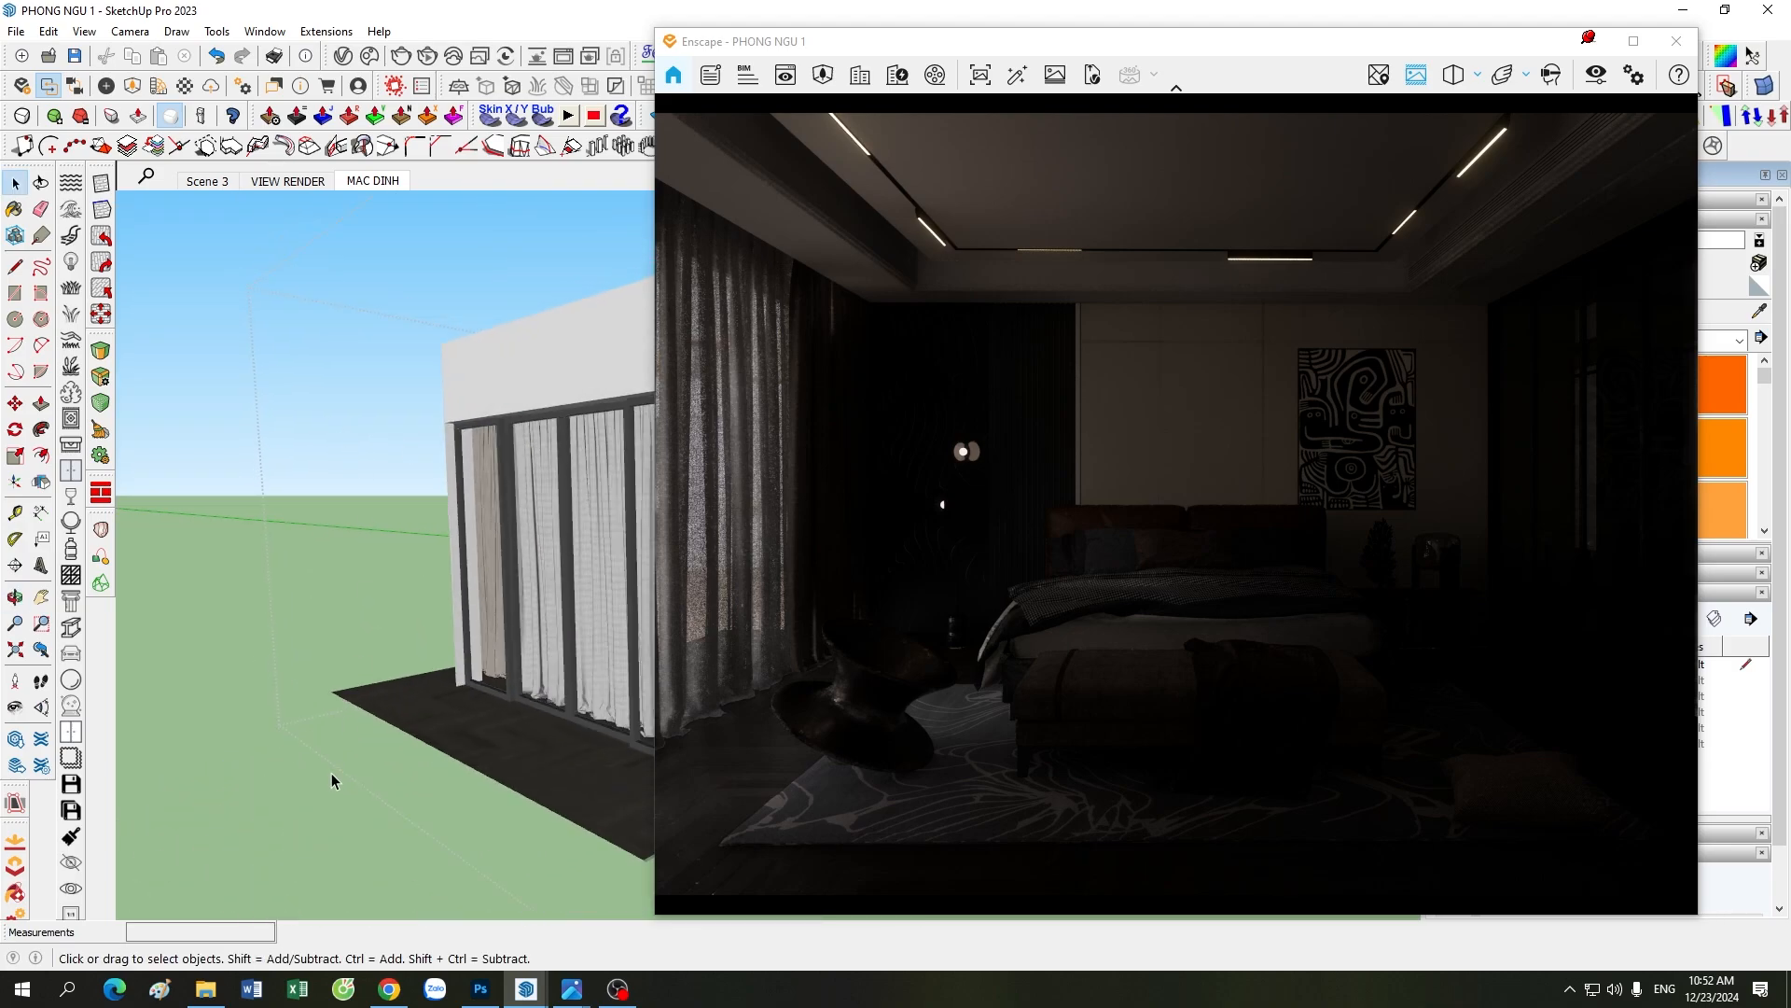
scroll(231, 649, down, 3)
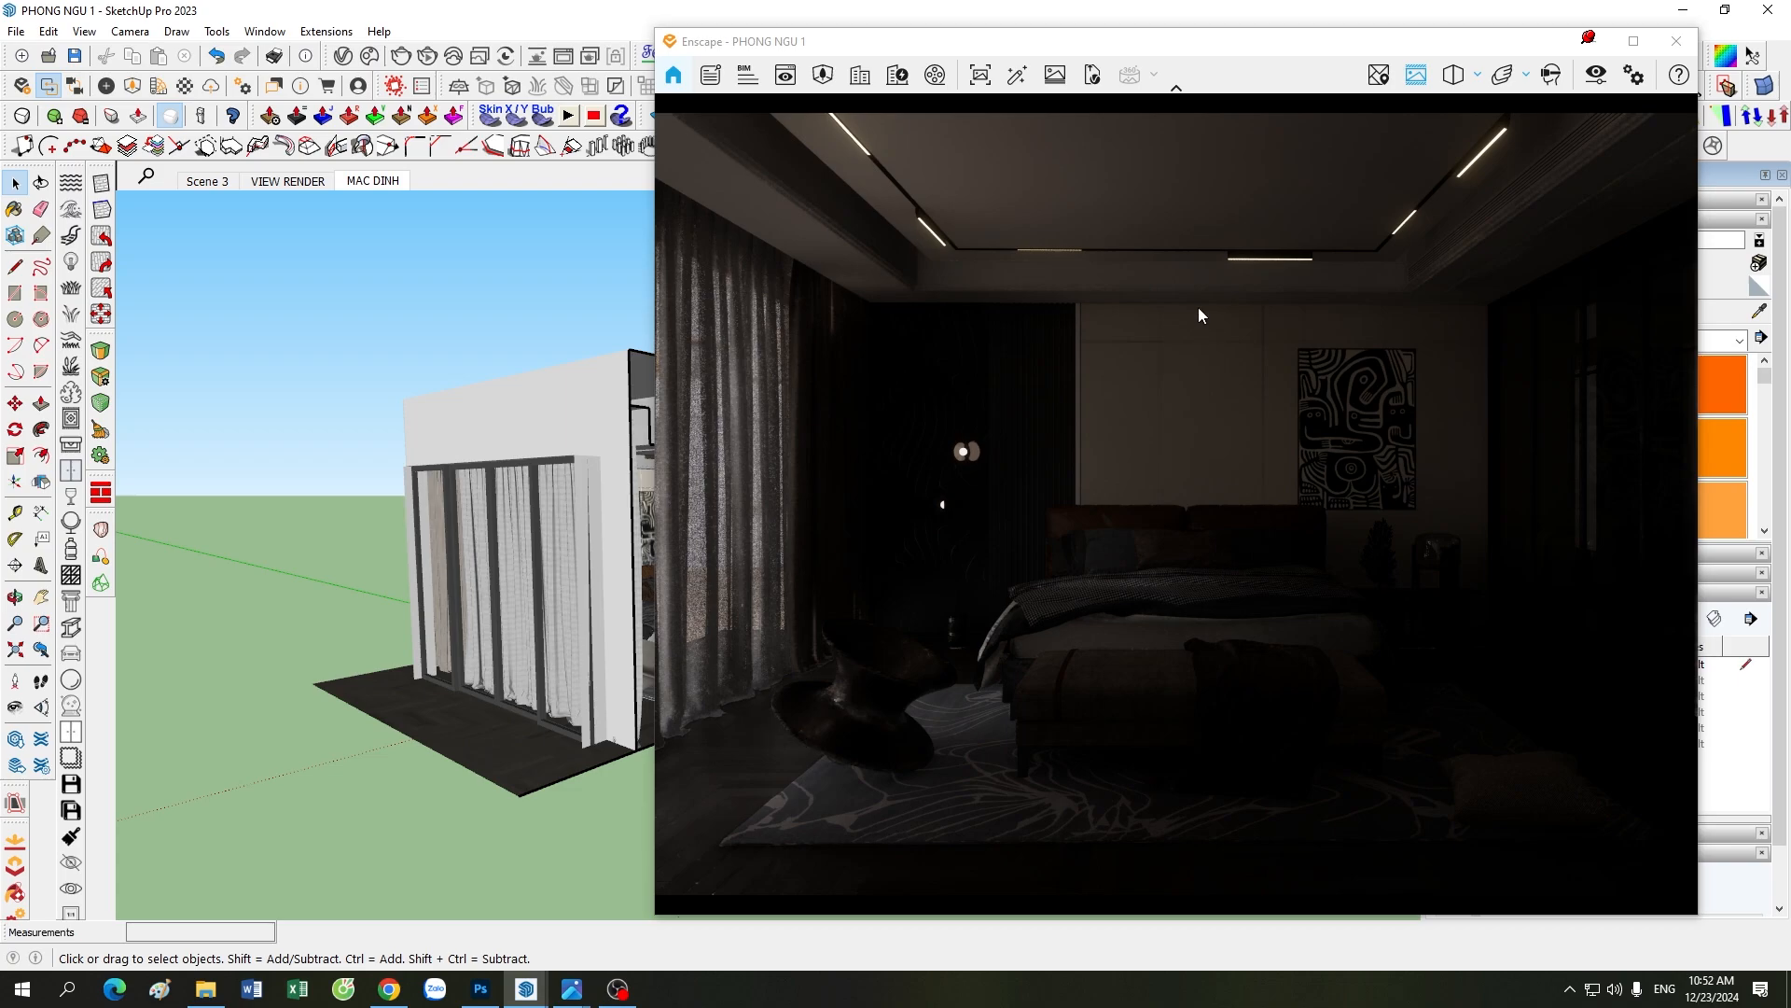
Step: Make the 01. DEN LINE tag visible, keeping both the tag list and the model accessible beside the render window
mouse_move(1240, 58)
mouse_down()
mouse_move(964, 71)
mouse_move(1152, 52)
mouse_move(1219, 92)
mouse_up()
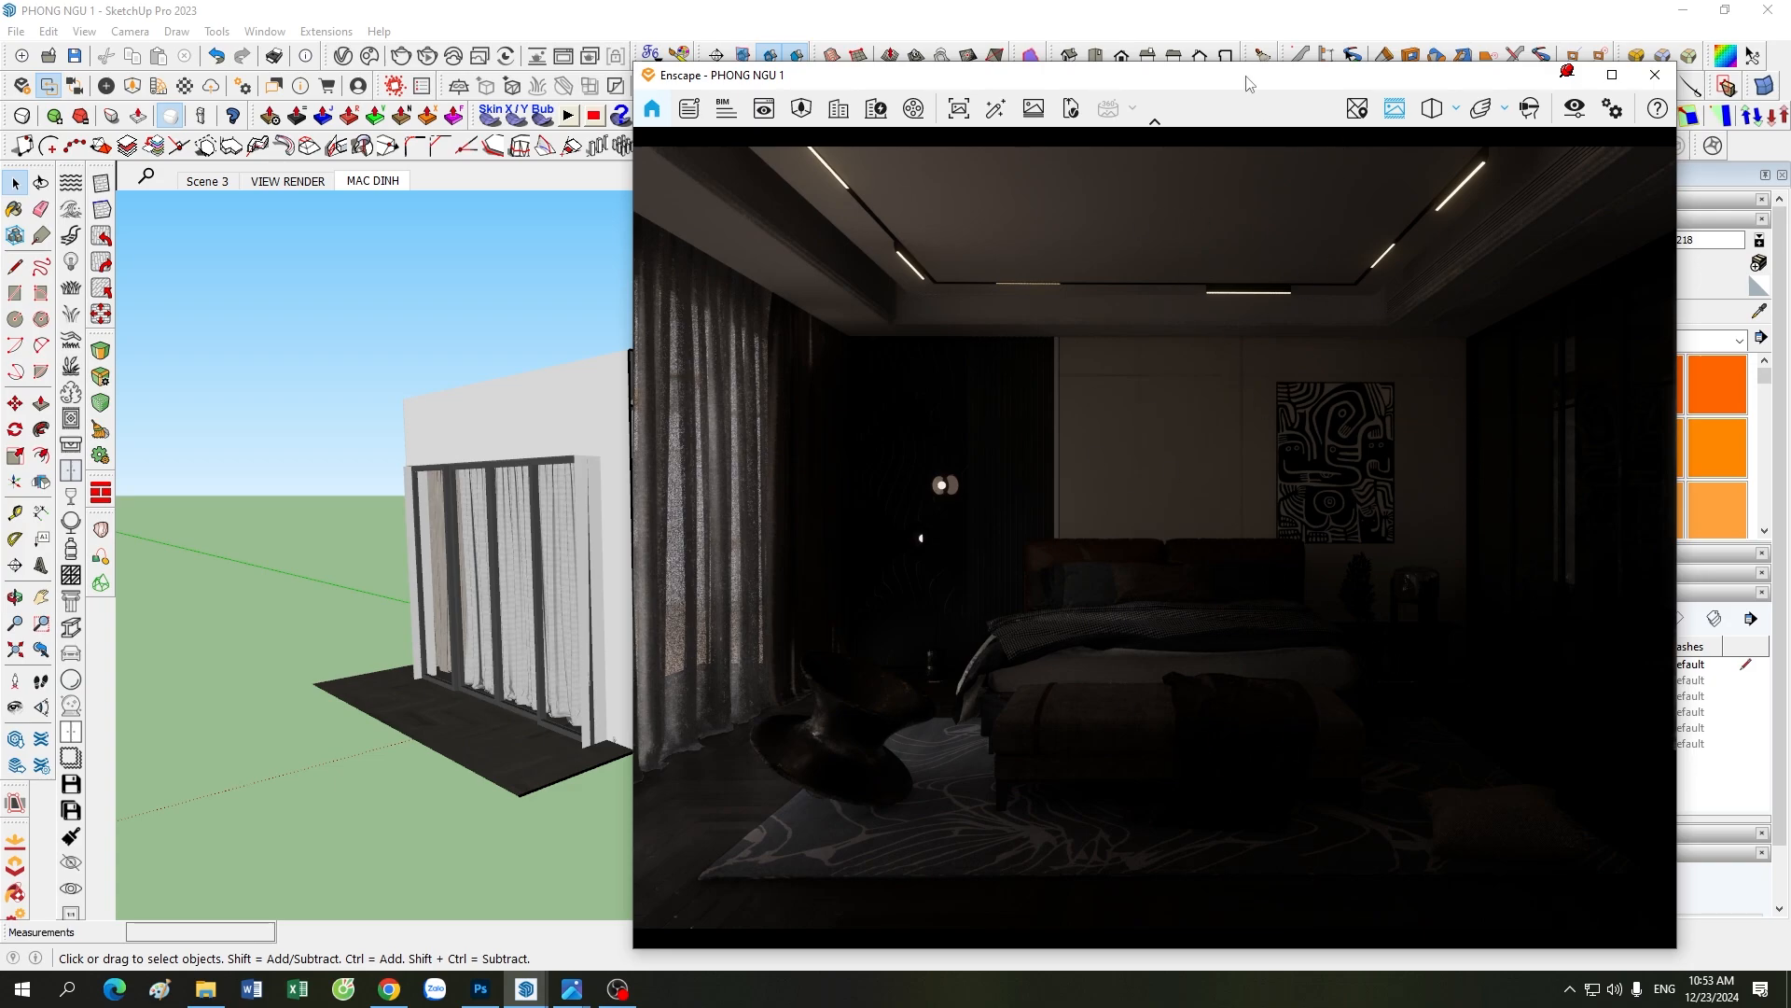
drag(1246, 74, 978, 39)
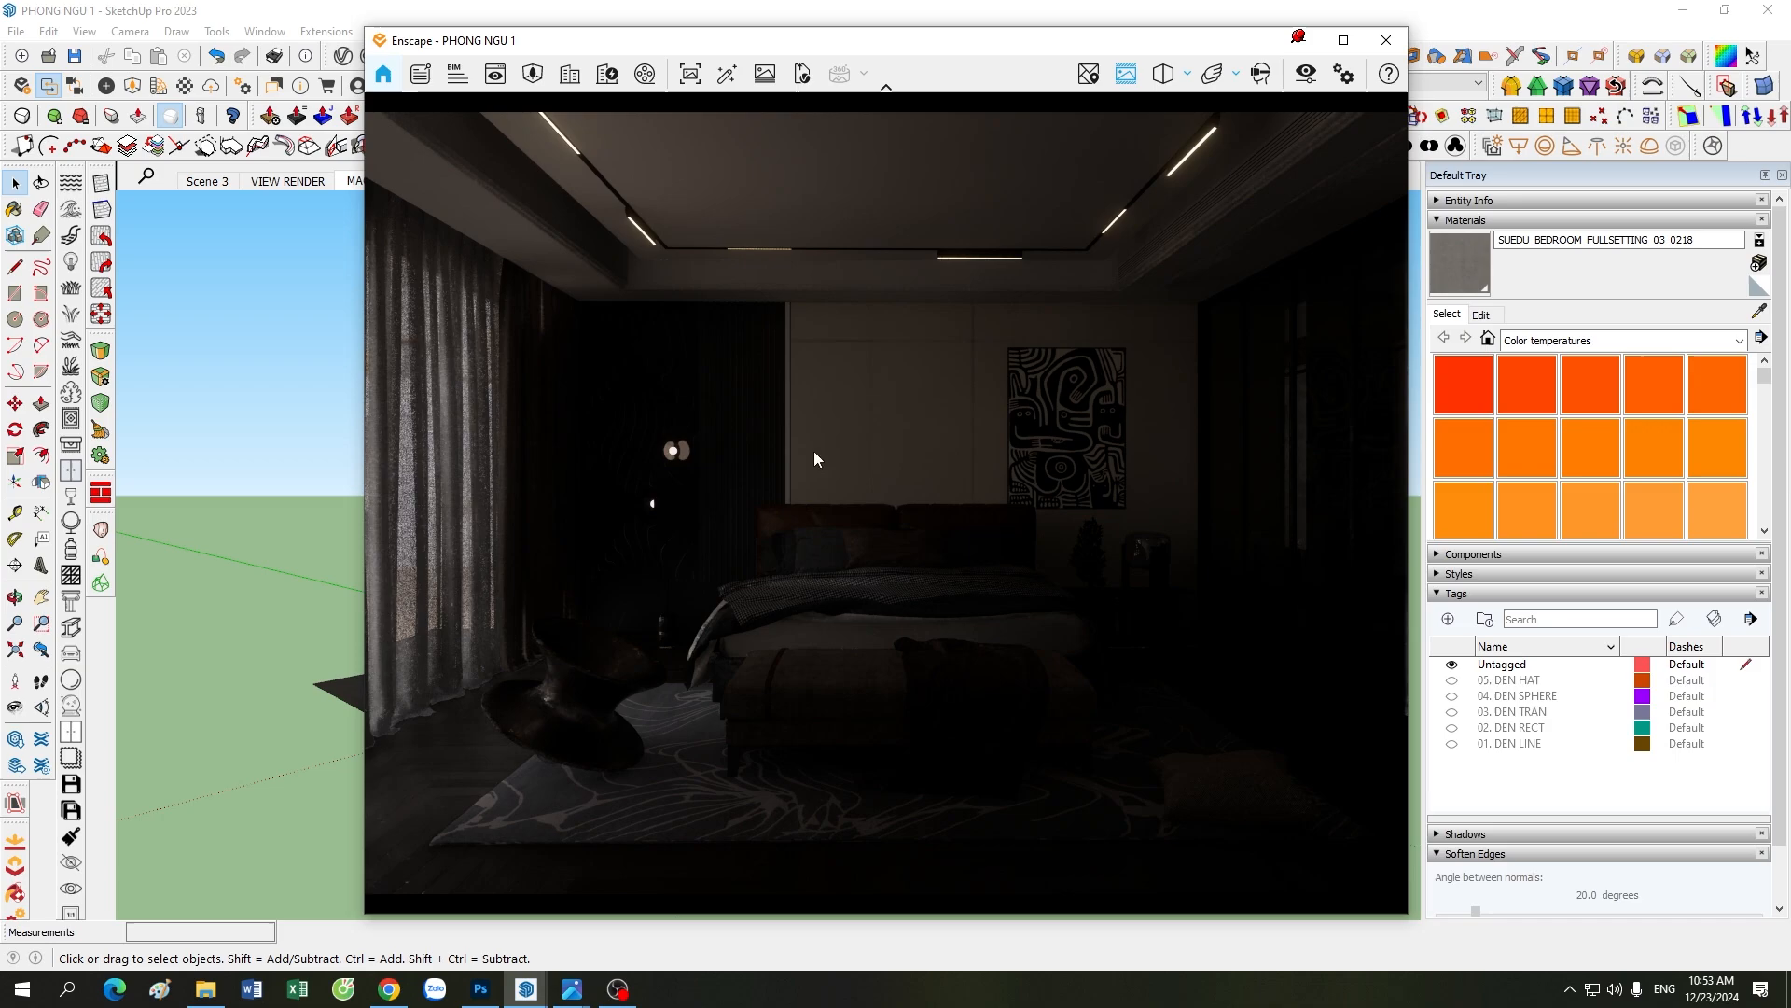
click(1451, 744)
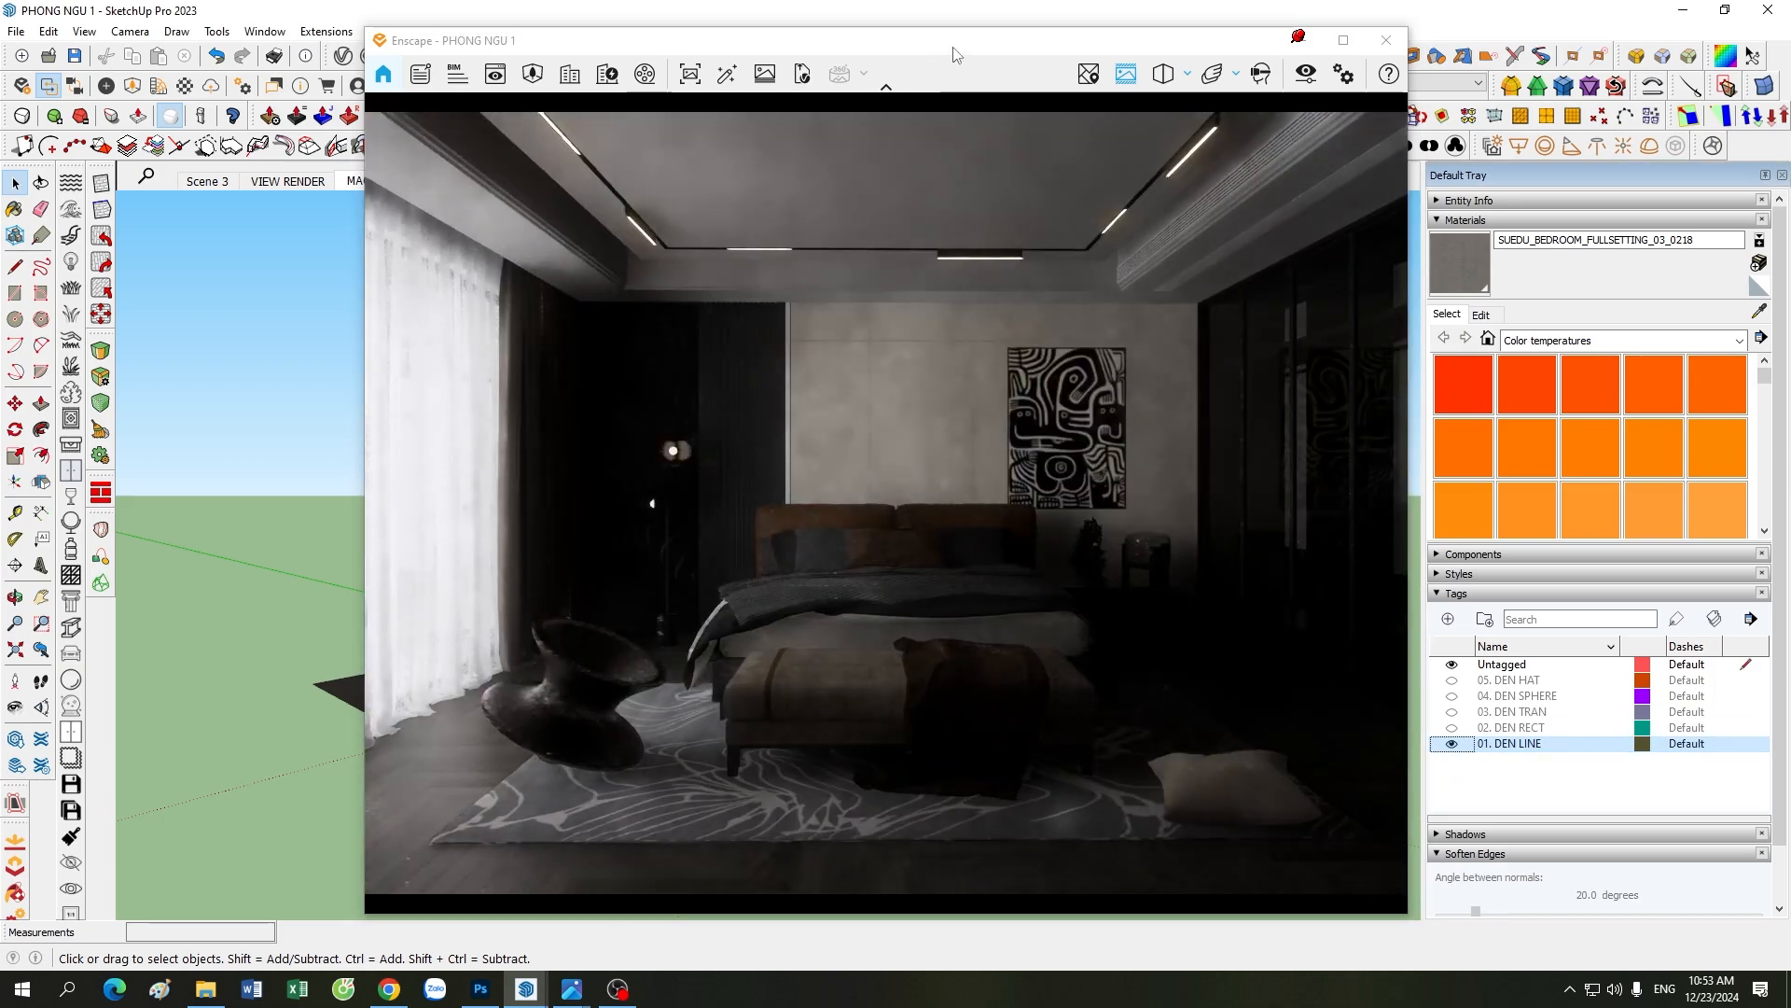
drag(961, 51, 1264, 52)
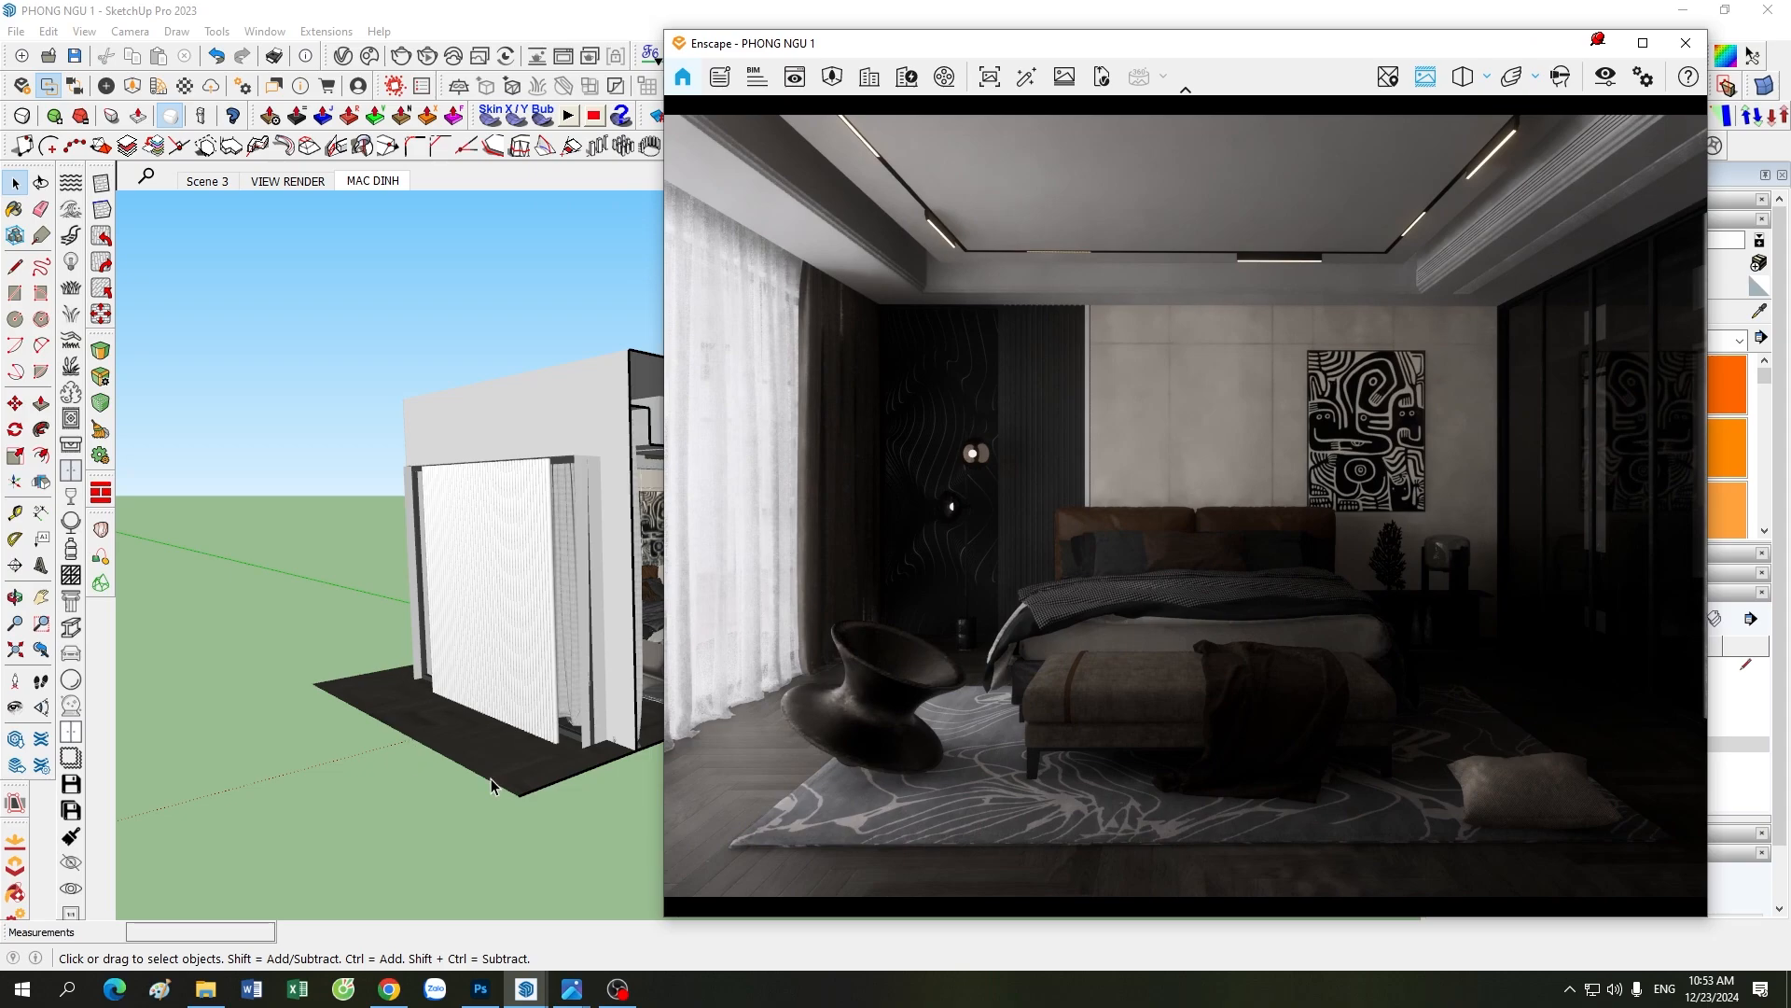
Step: Examine the row of vertical line lights outside the window and their spacing from the curtains
mouse_move(470, 765)
middle_down()
mouse_move(383, 624)
mouse_move(308, 574)
middle_up()
scroll(308, 574, down, 2)
click(498, 843)
middle_drag(304, 663, 513, 670)
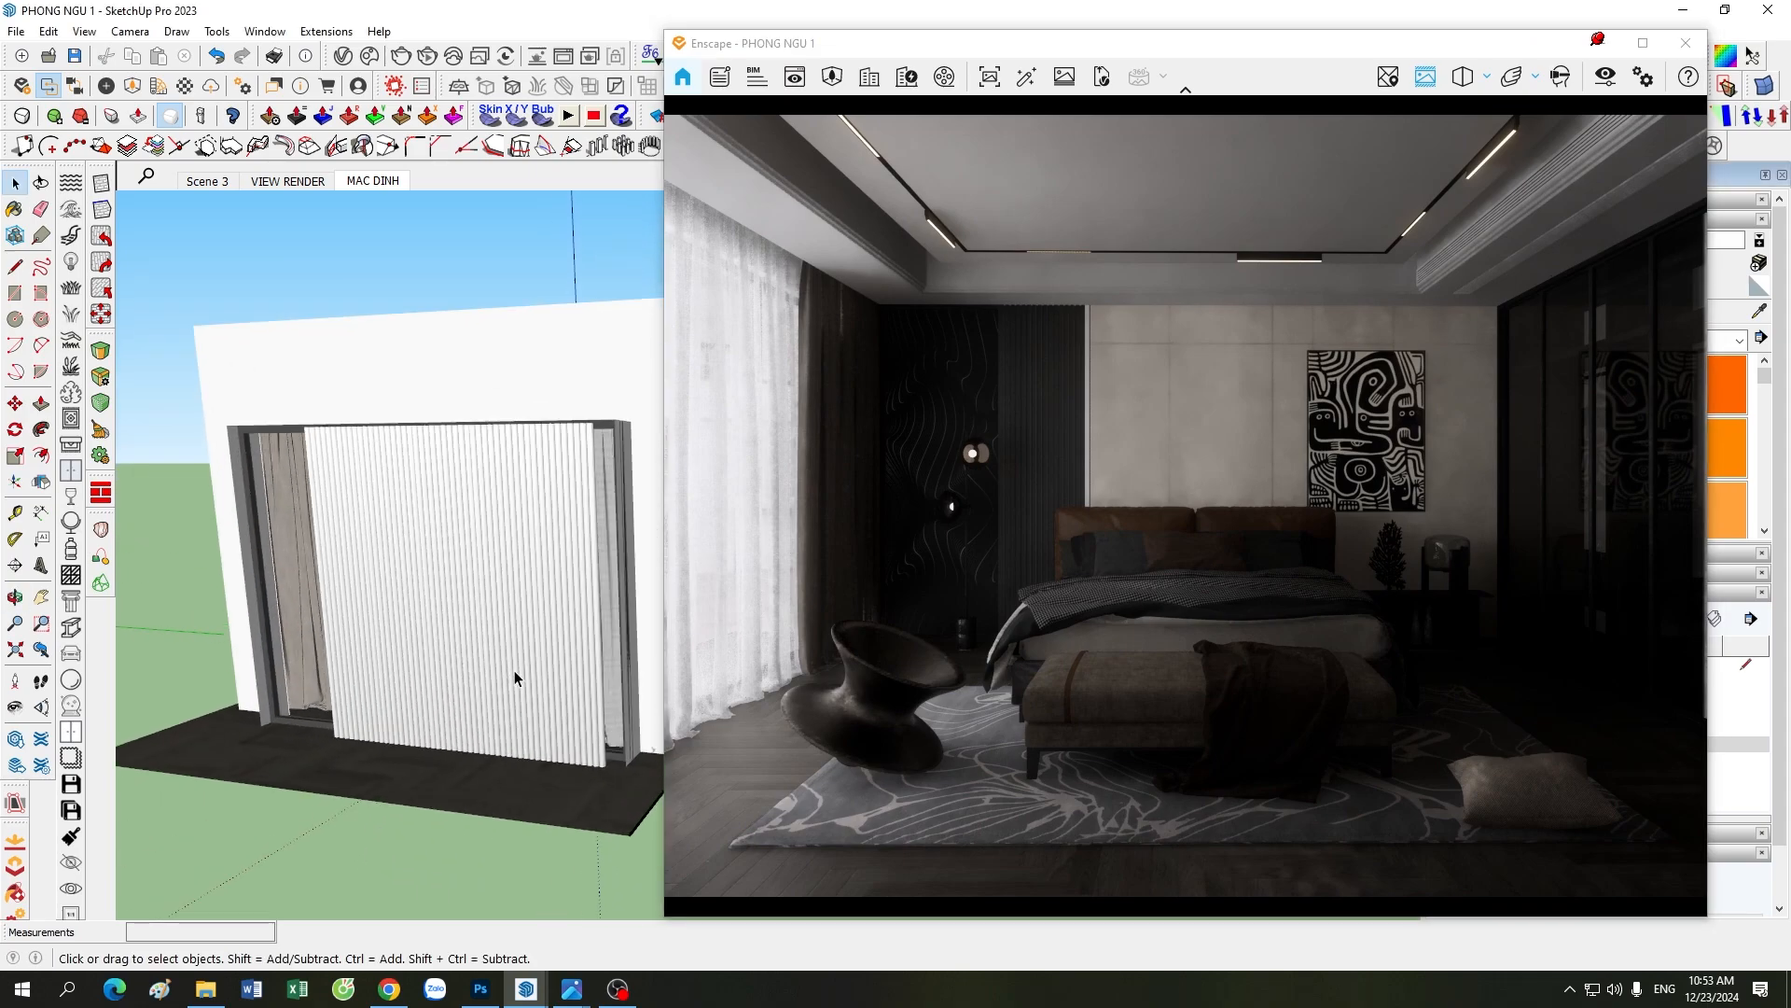
scroll(511, 674, down, 2)
scroll(509, 670, up, 3)
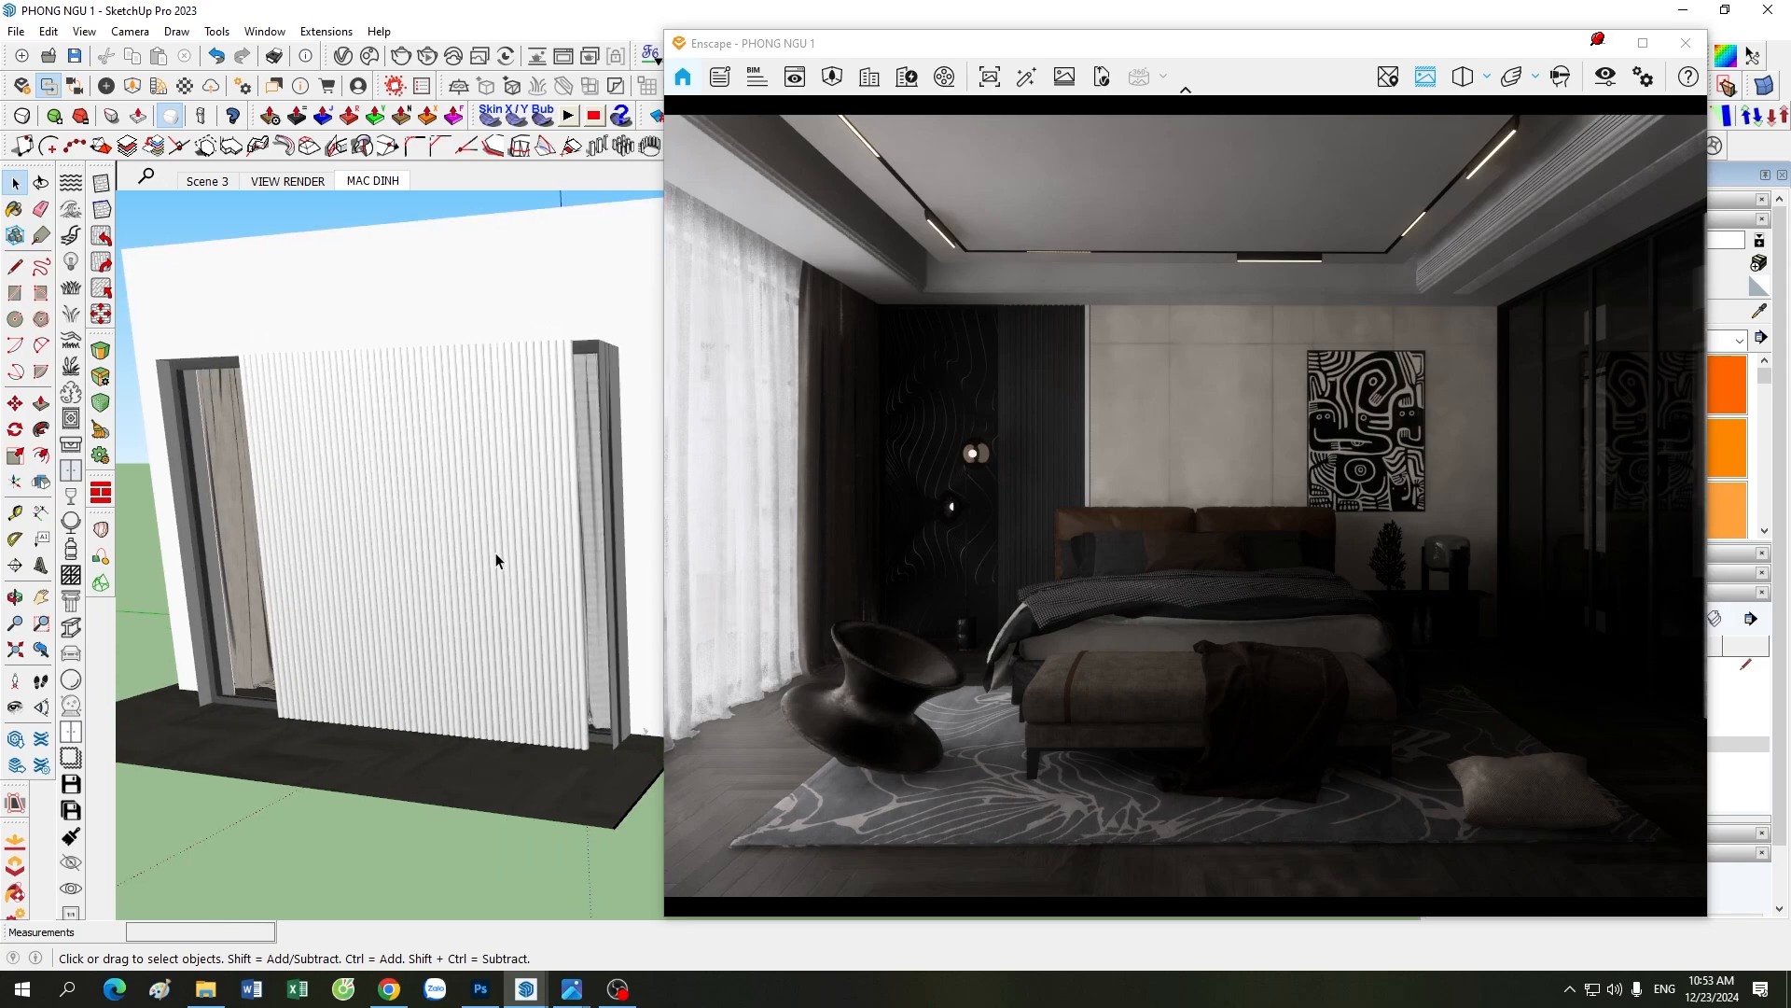
middle_drag(502, 598, 383, 783)
scroll(560, 724, up, 2)
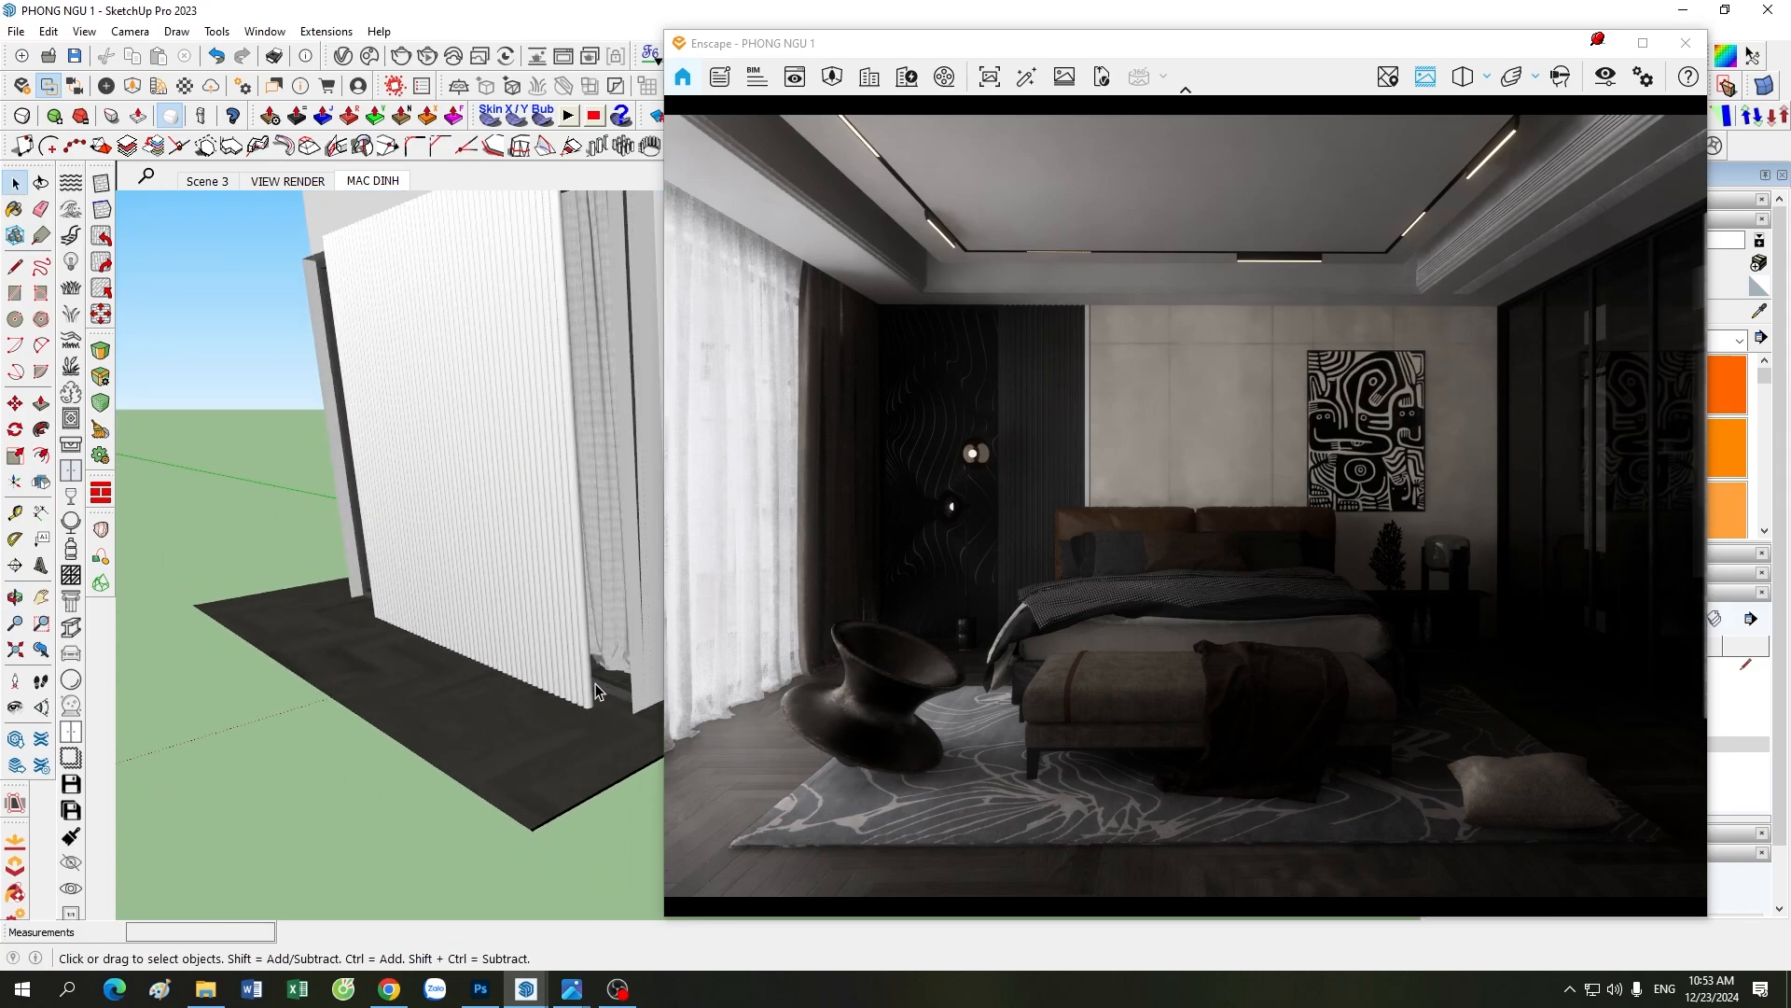
middle_drag(595, 686, 348, 743)
scroll(571, 648, up, 3)
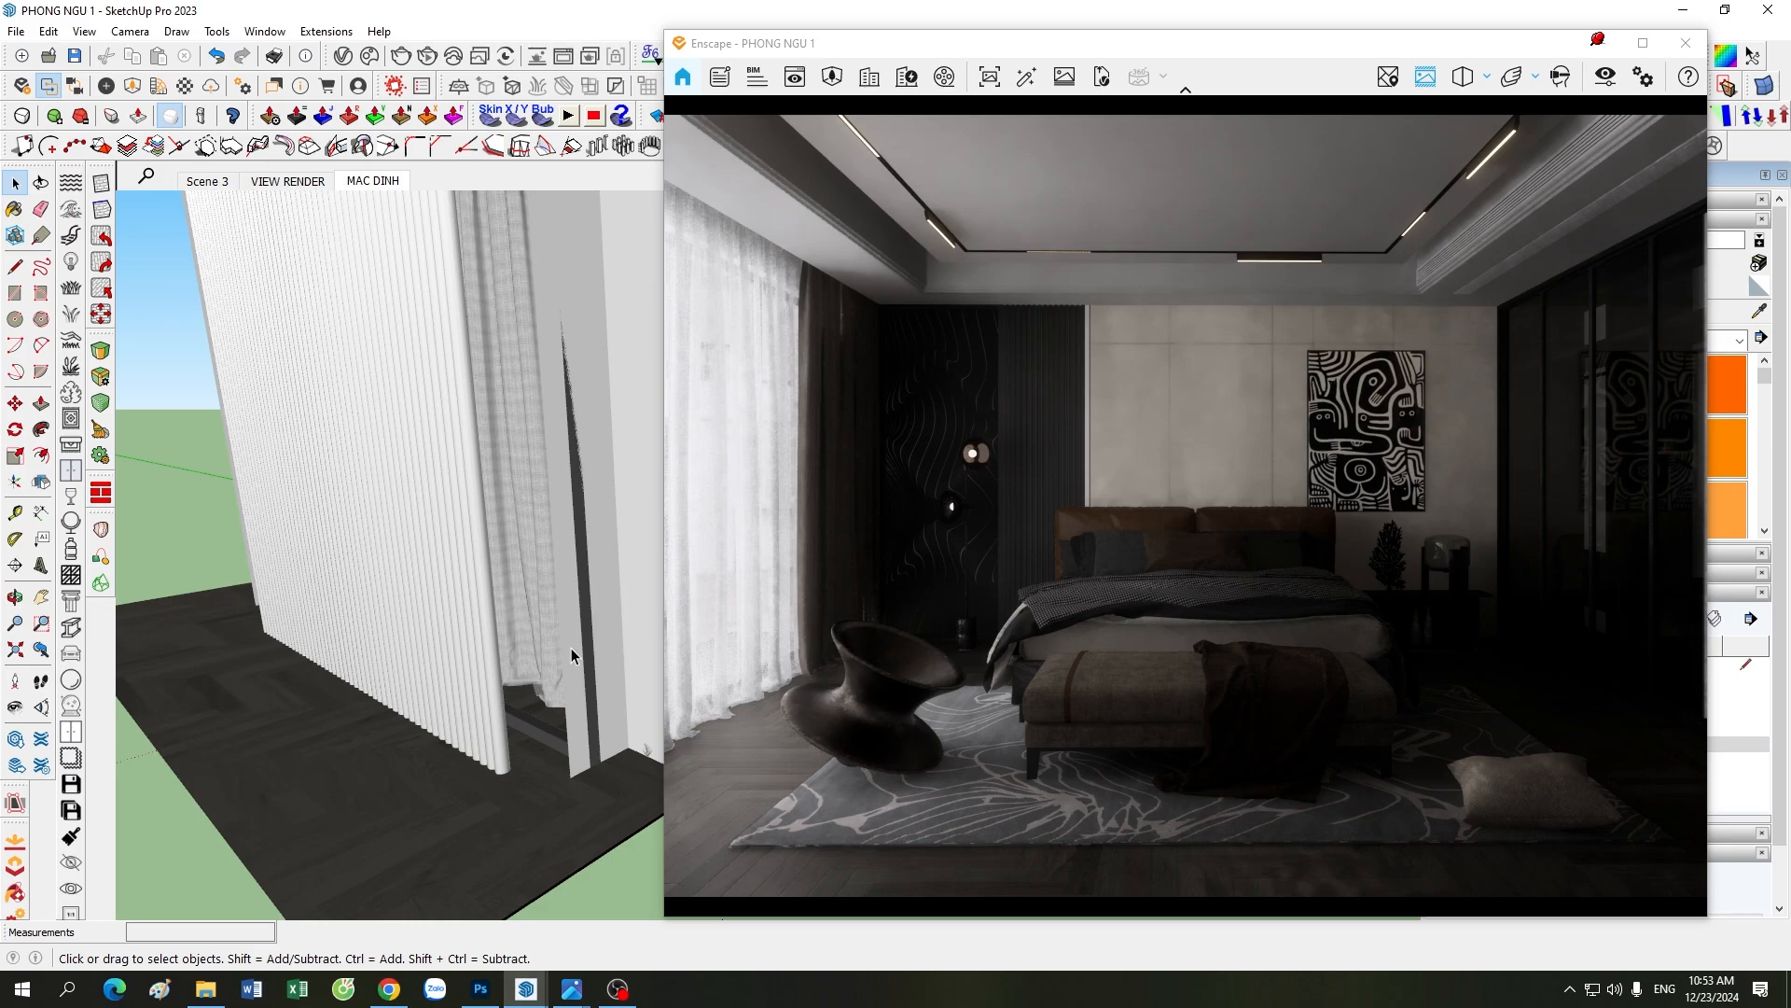
scroll(356, 782, down, 4)
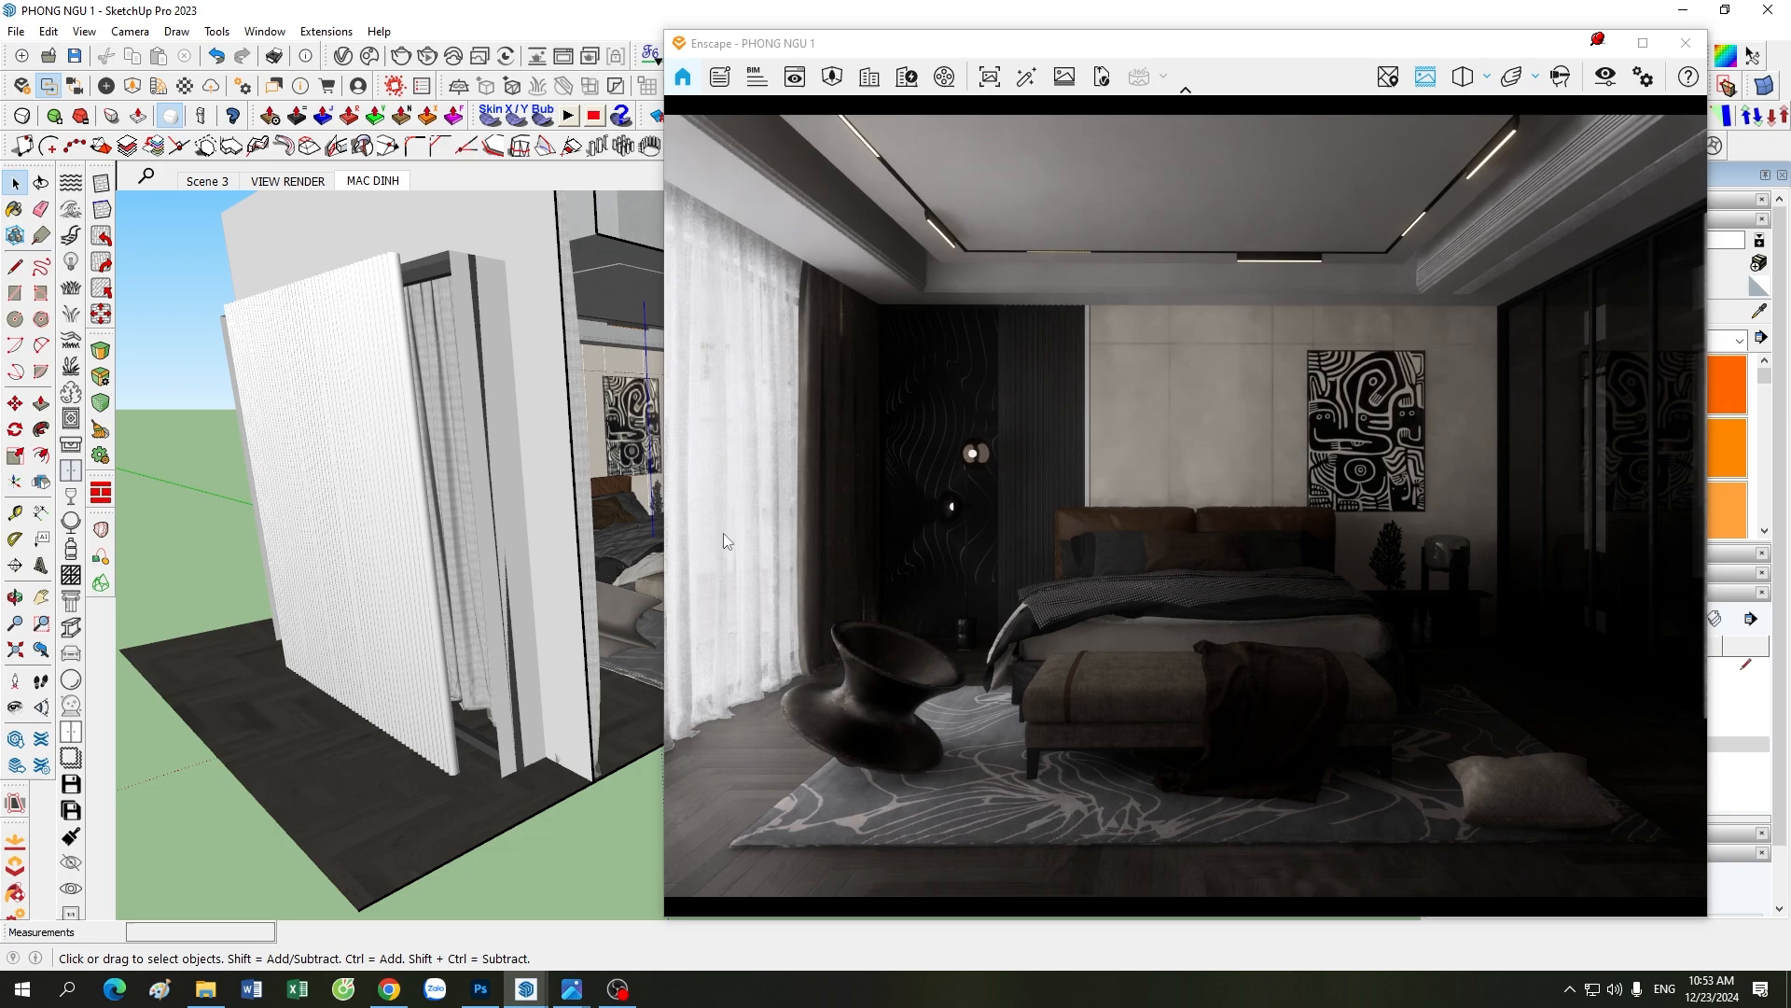
scroll(466, 485, up, 2)
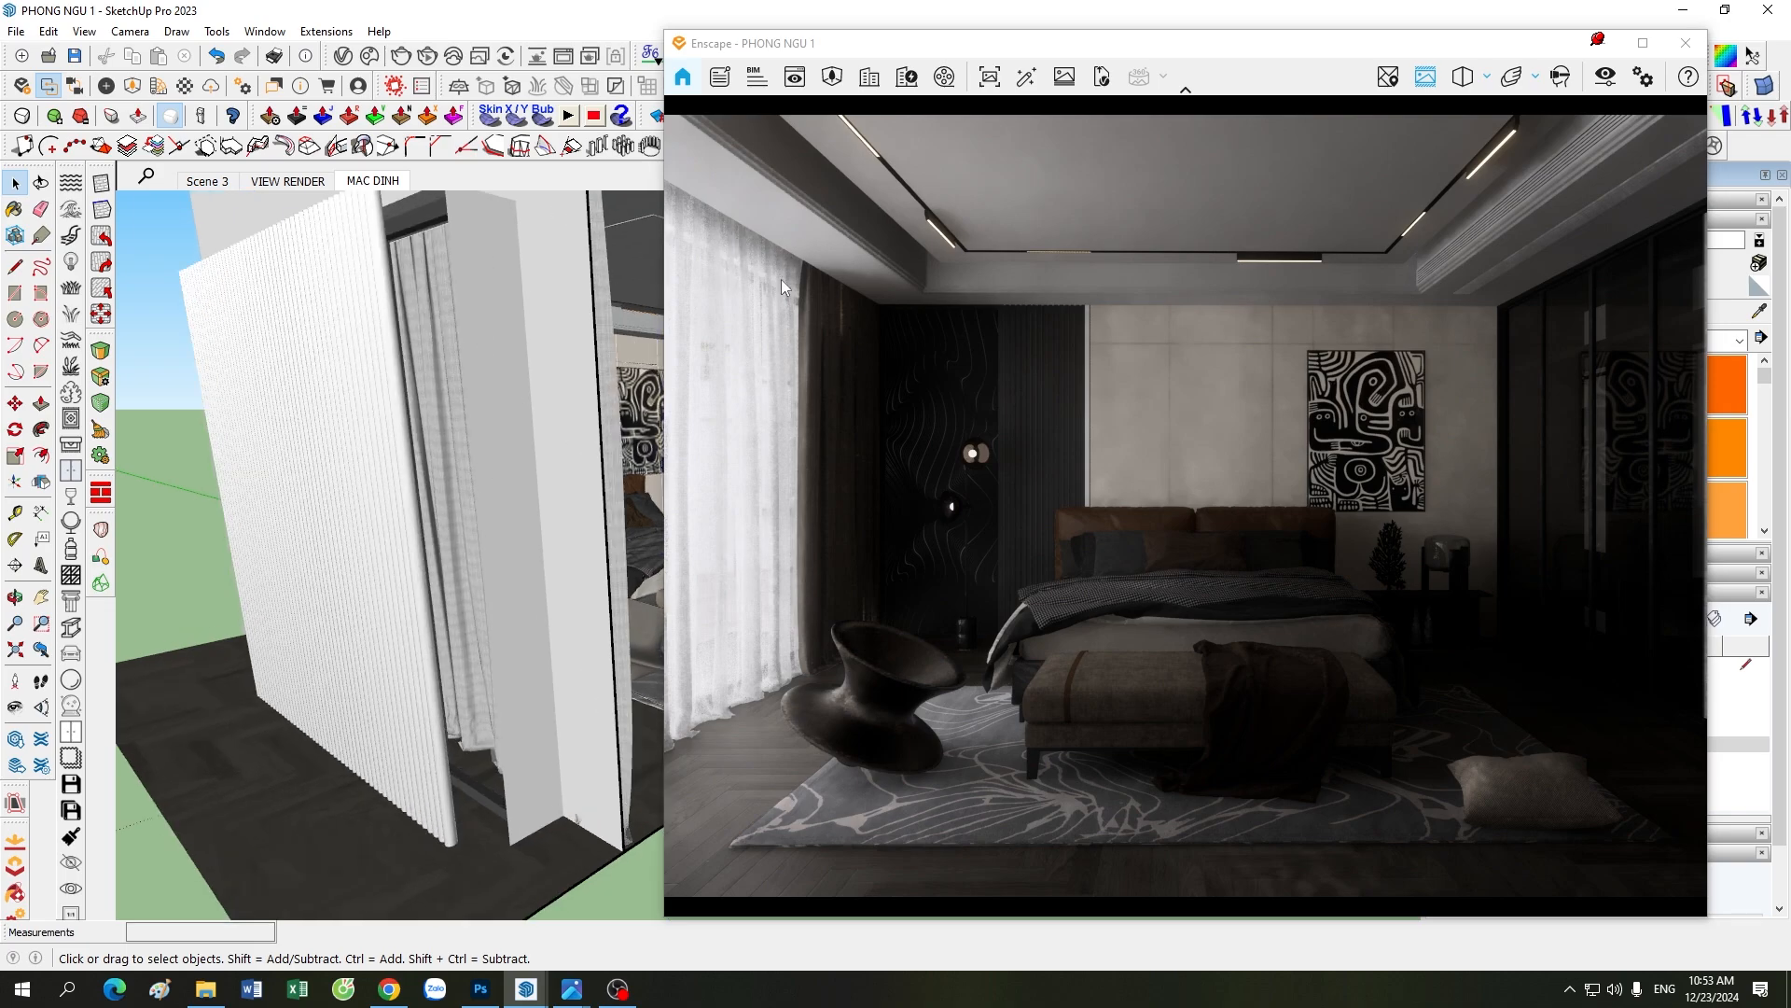
scroll(392, 578, down, 2)
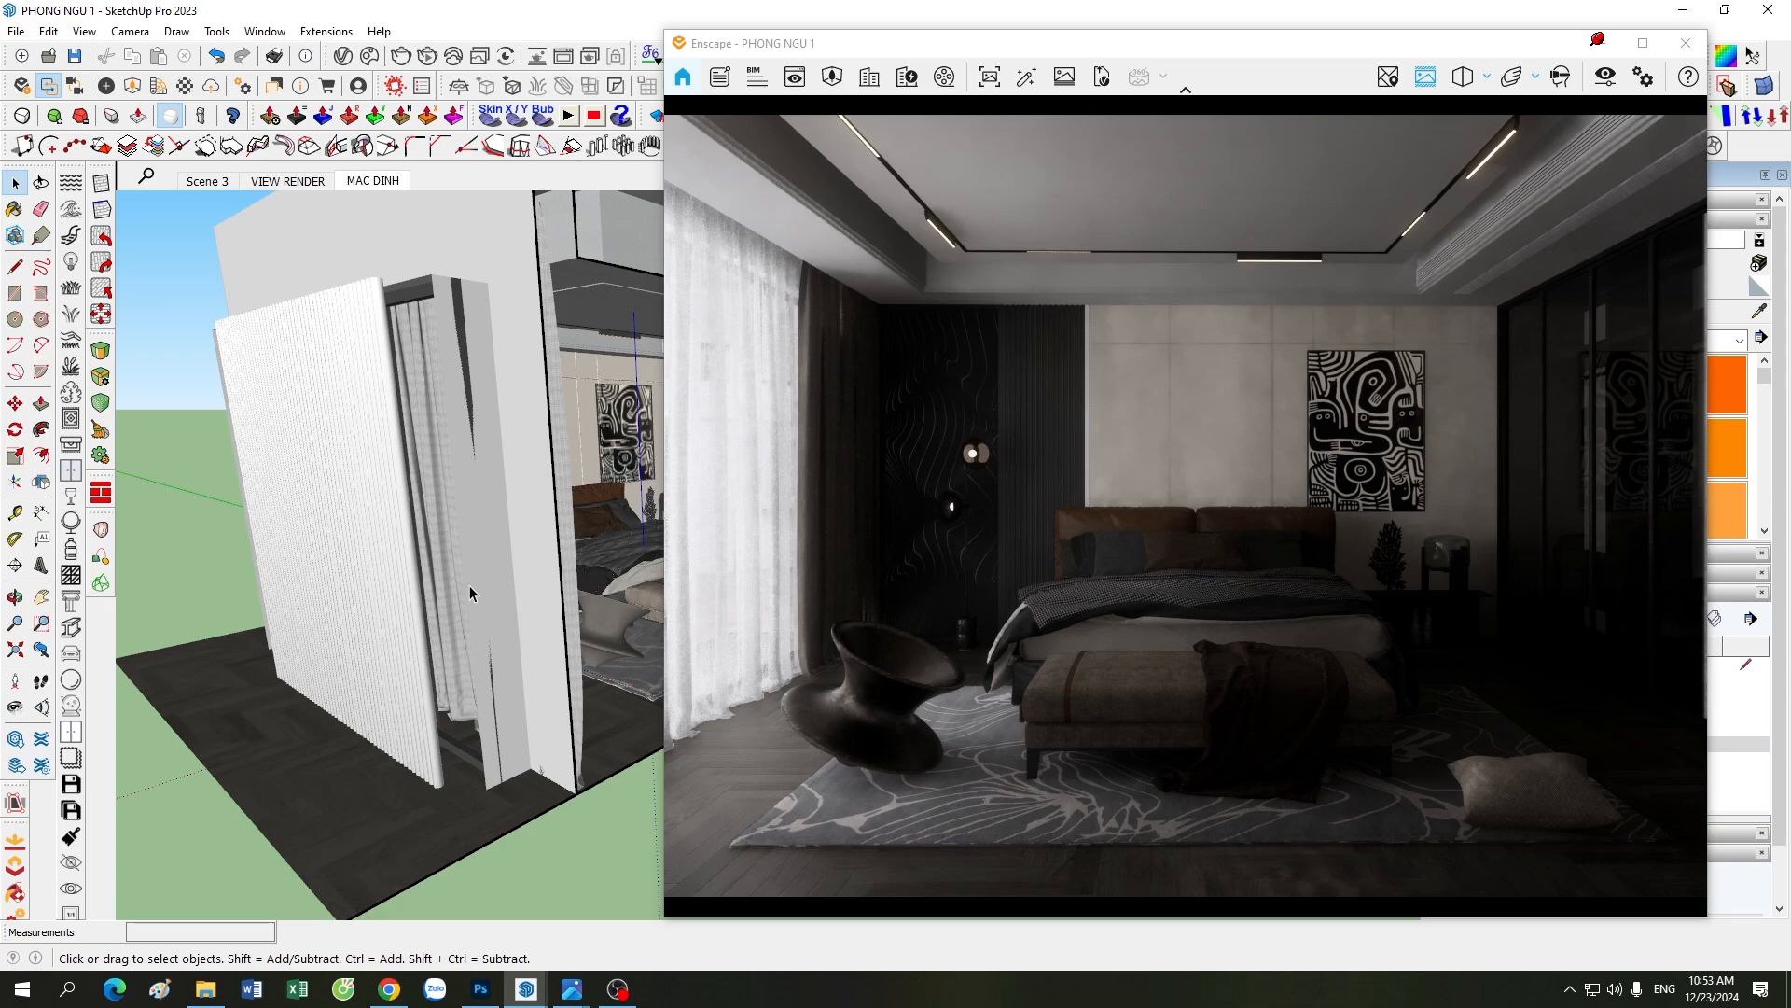
scroll(427, 742, up, 2)
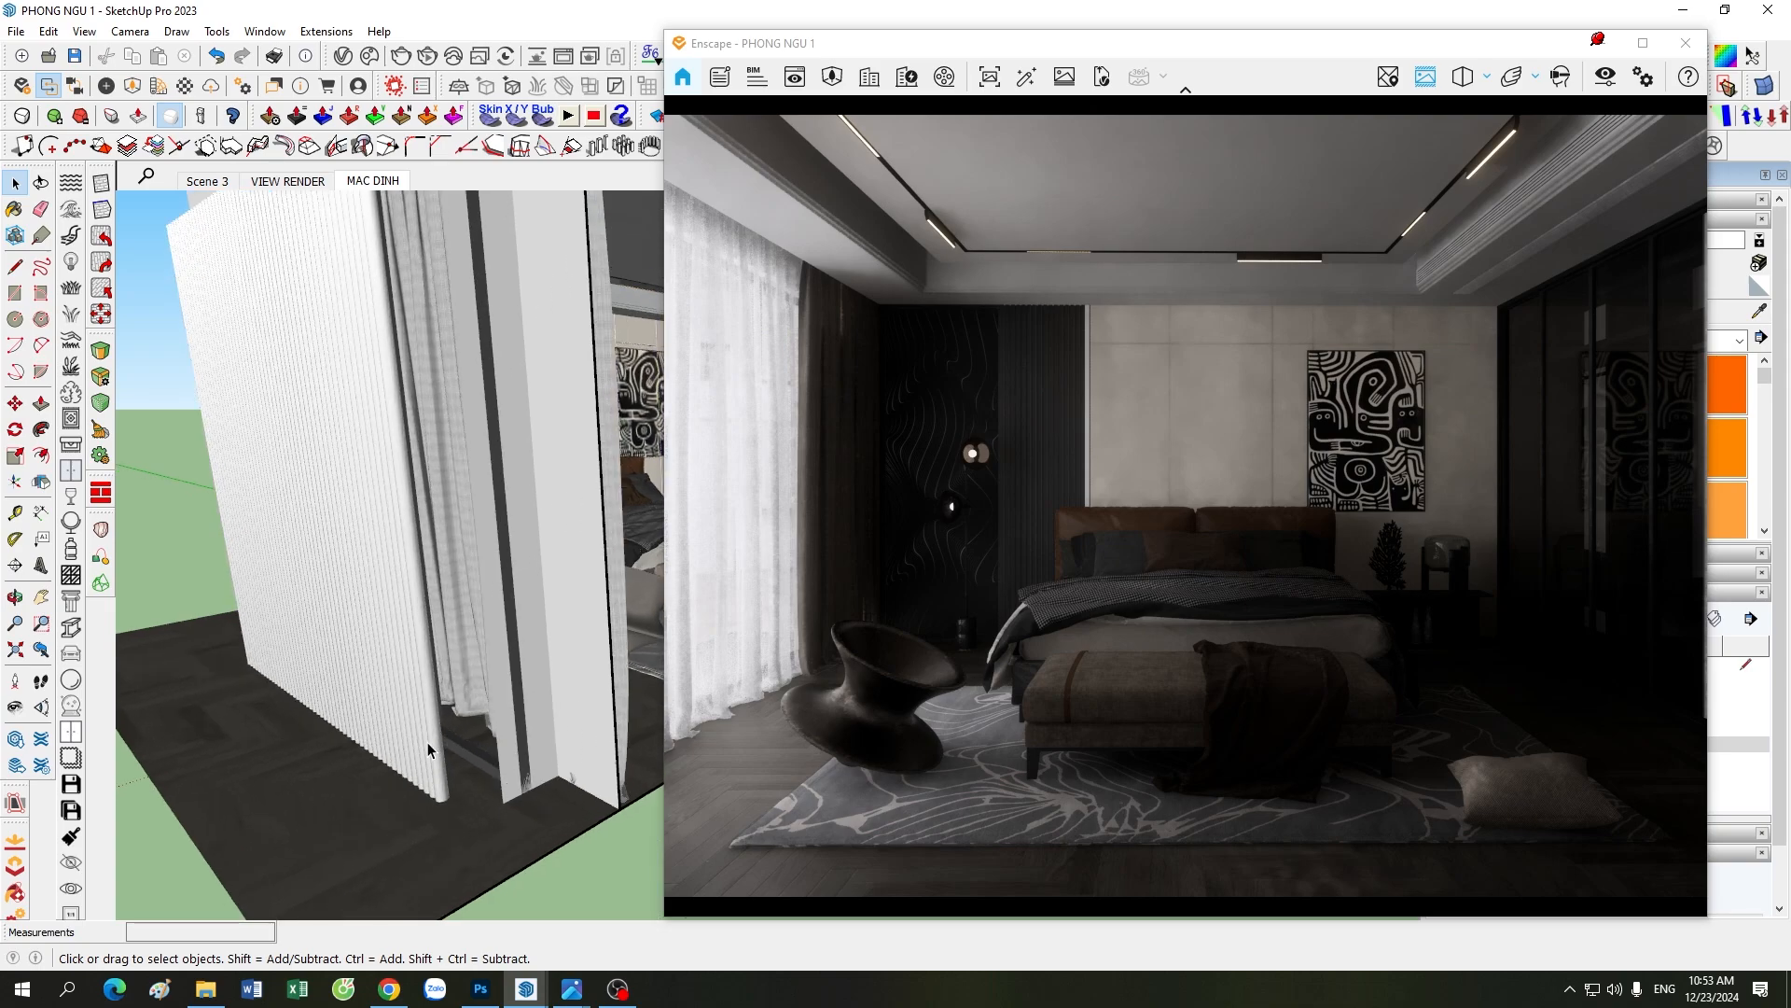
Step: Open Enscape Objects and check the luminous intensity and length of the line lights outside the window, then deselect them
click(107, 86)
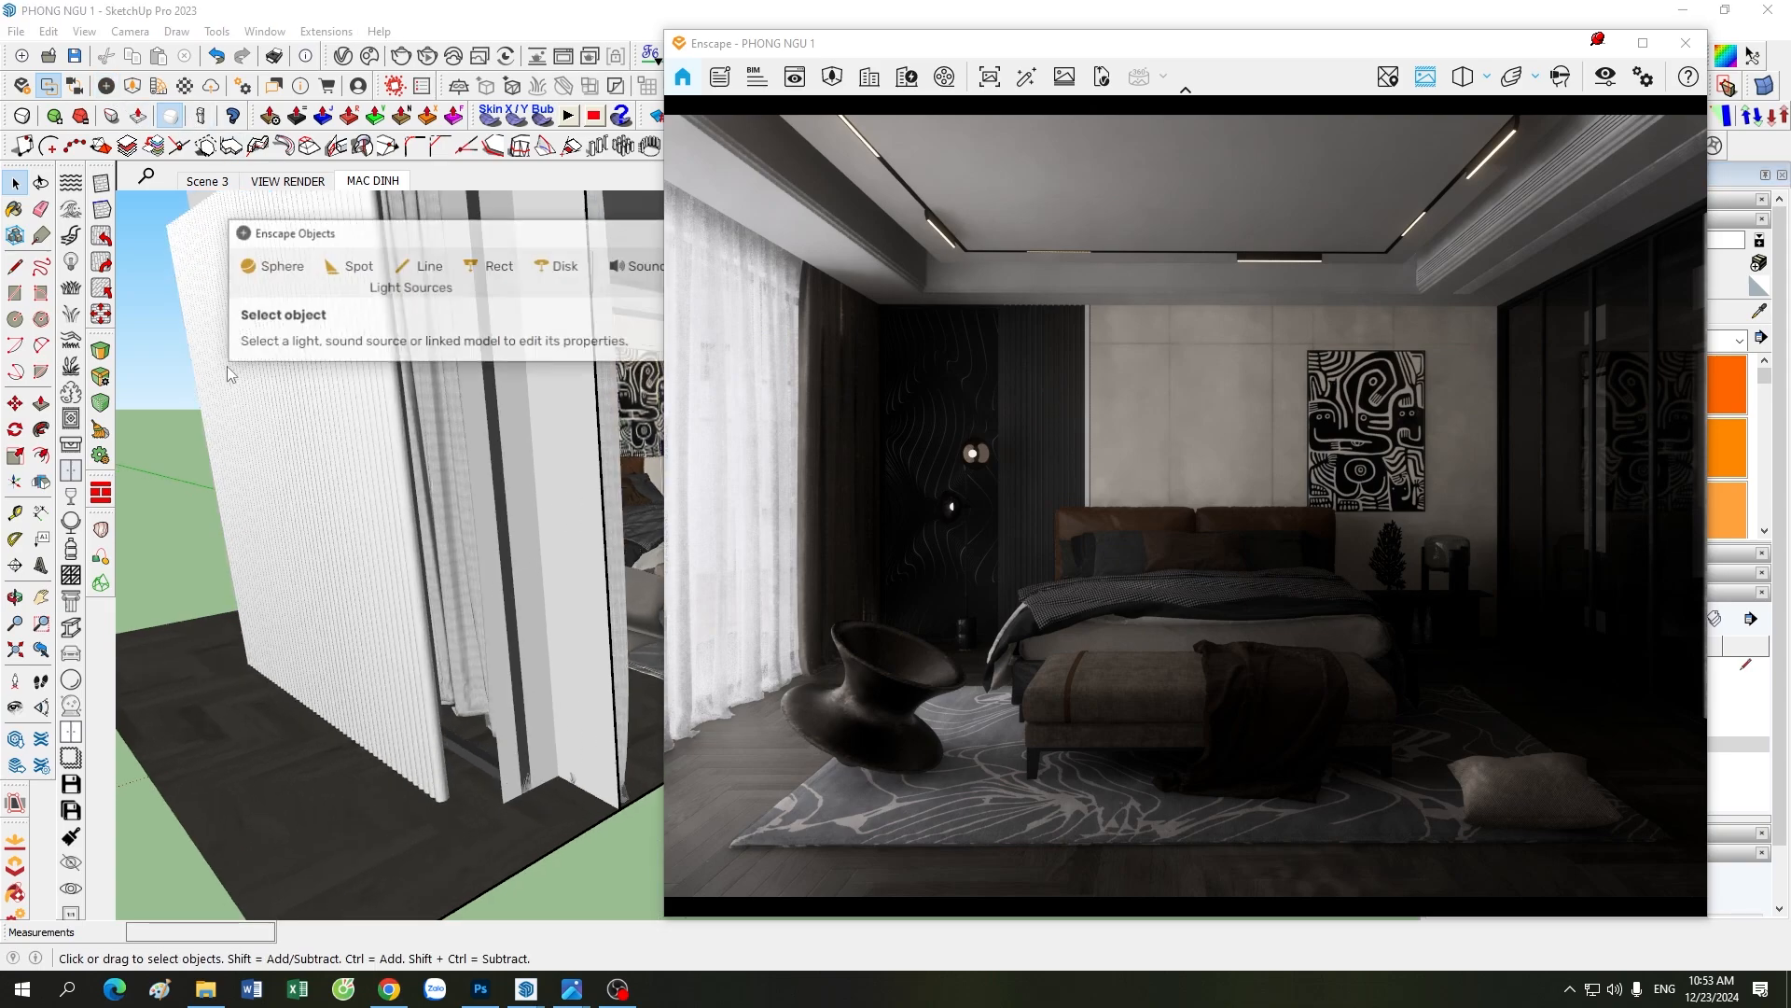
click(377, 586)
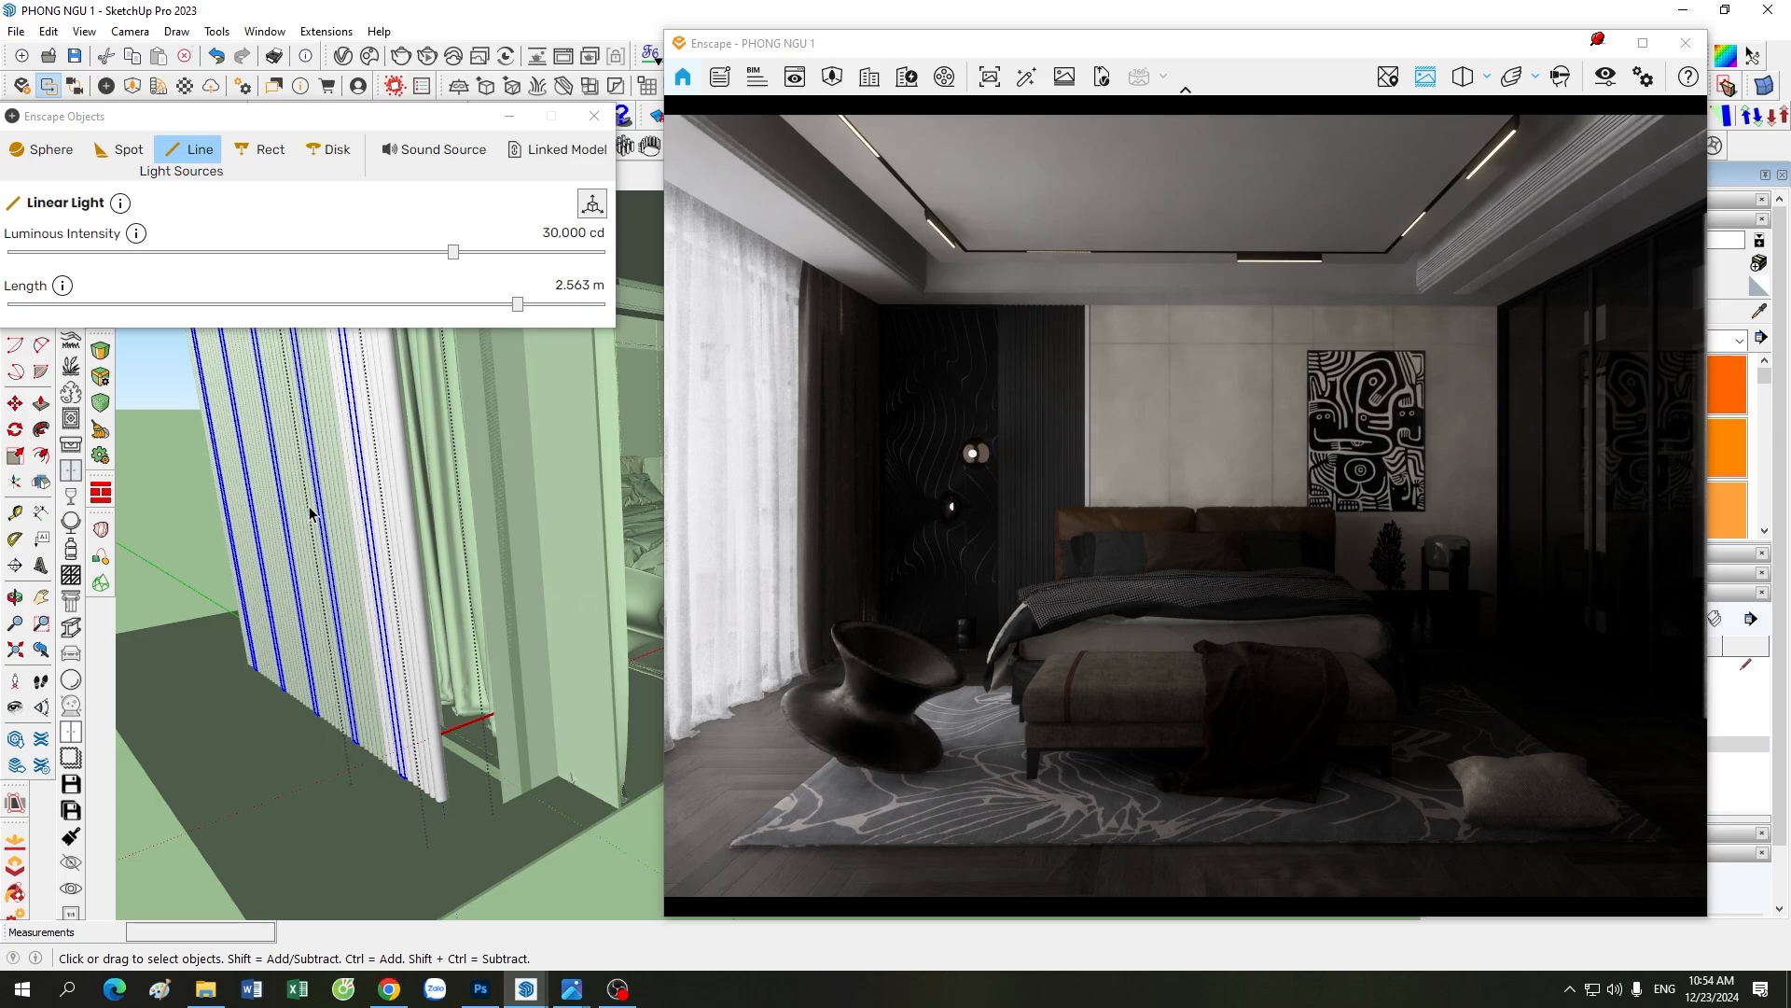
scroll(422, 489, down, 5)
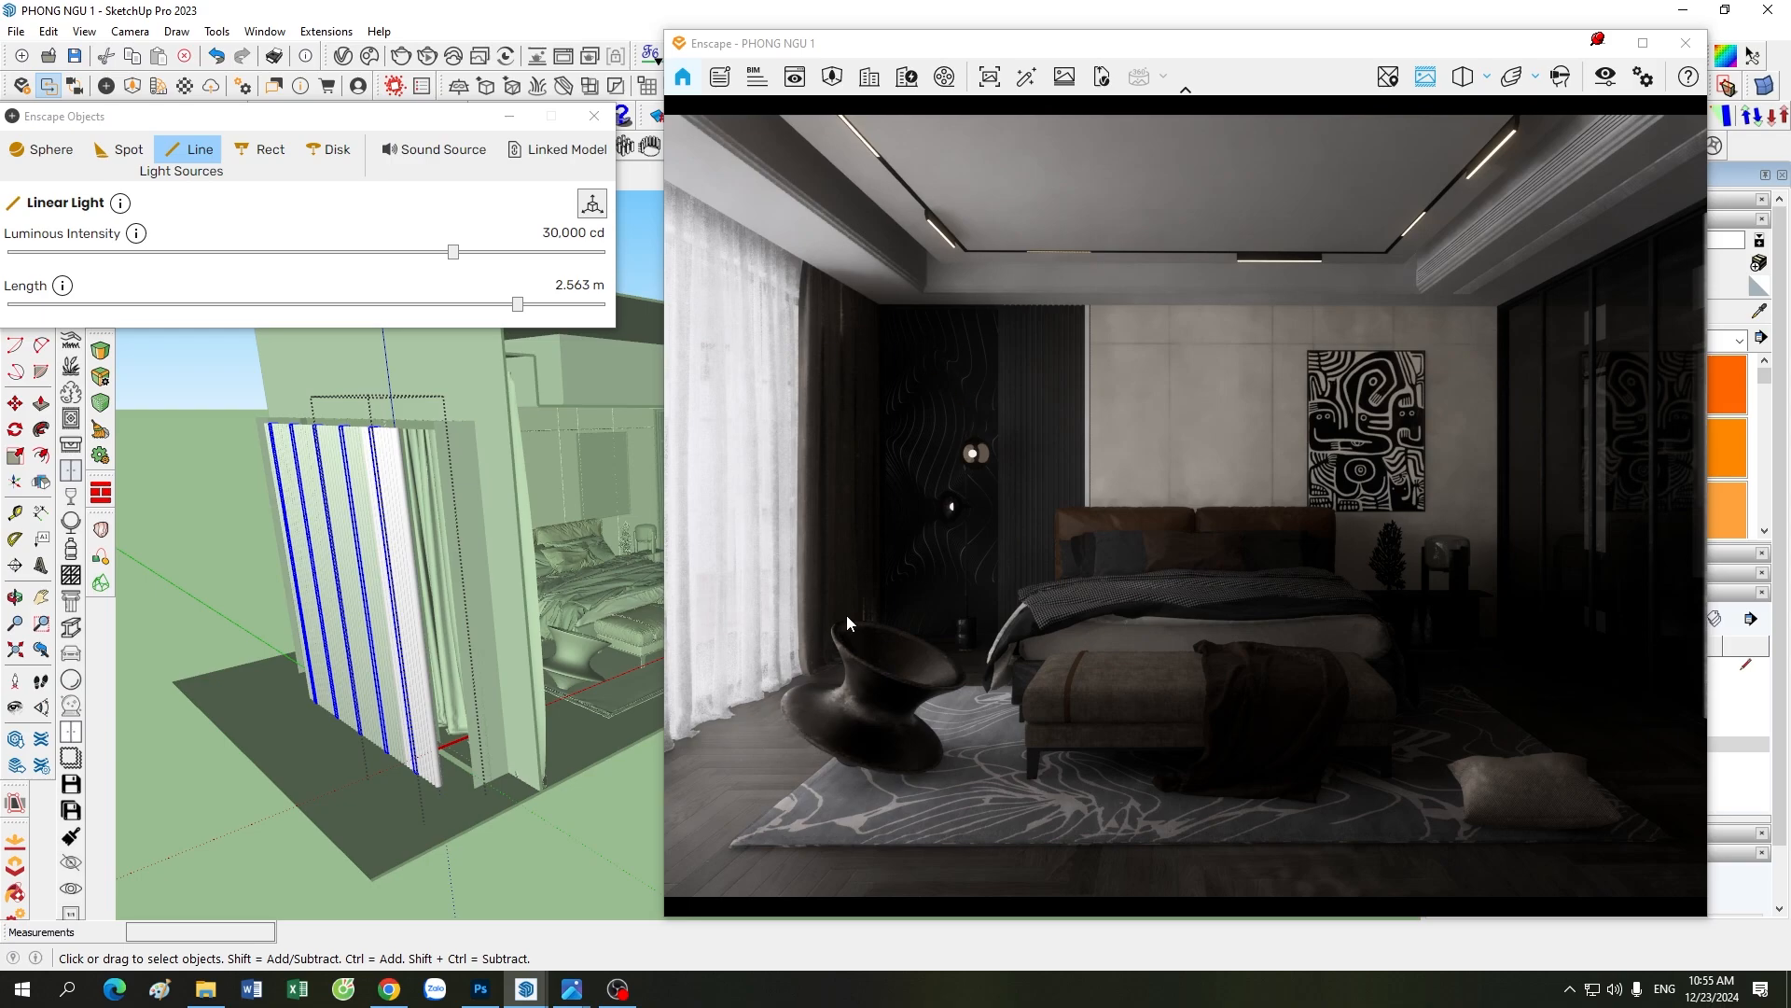
click(511, 863)
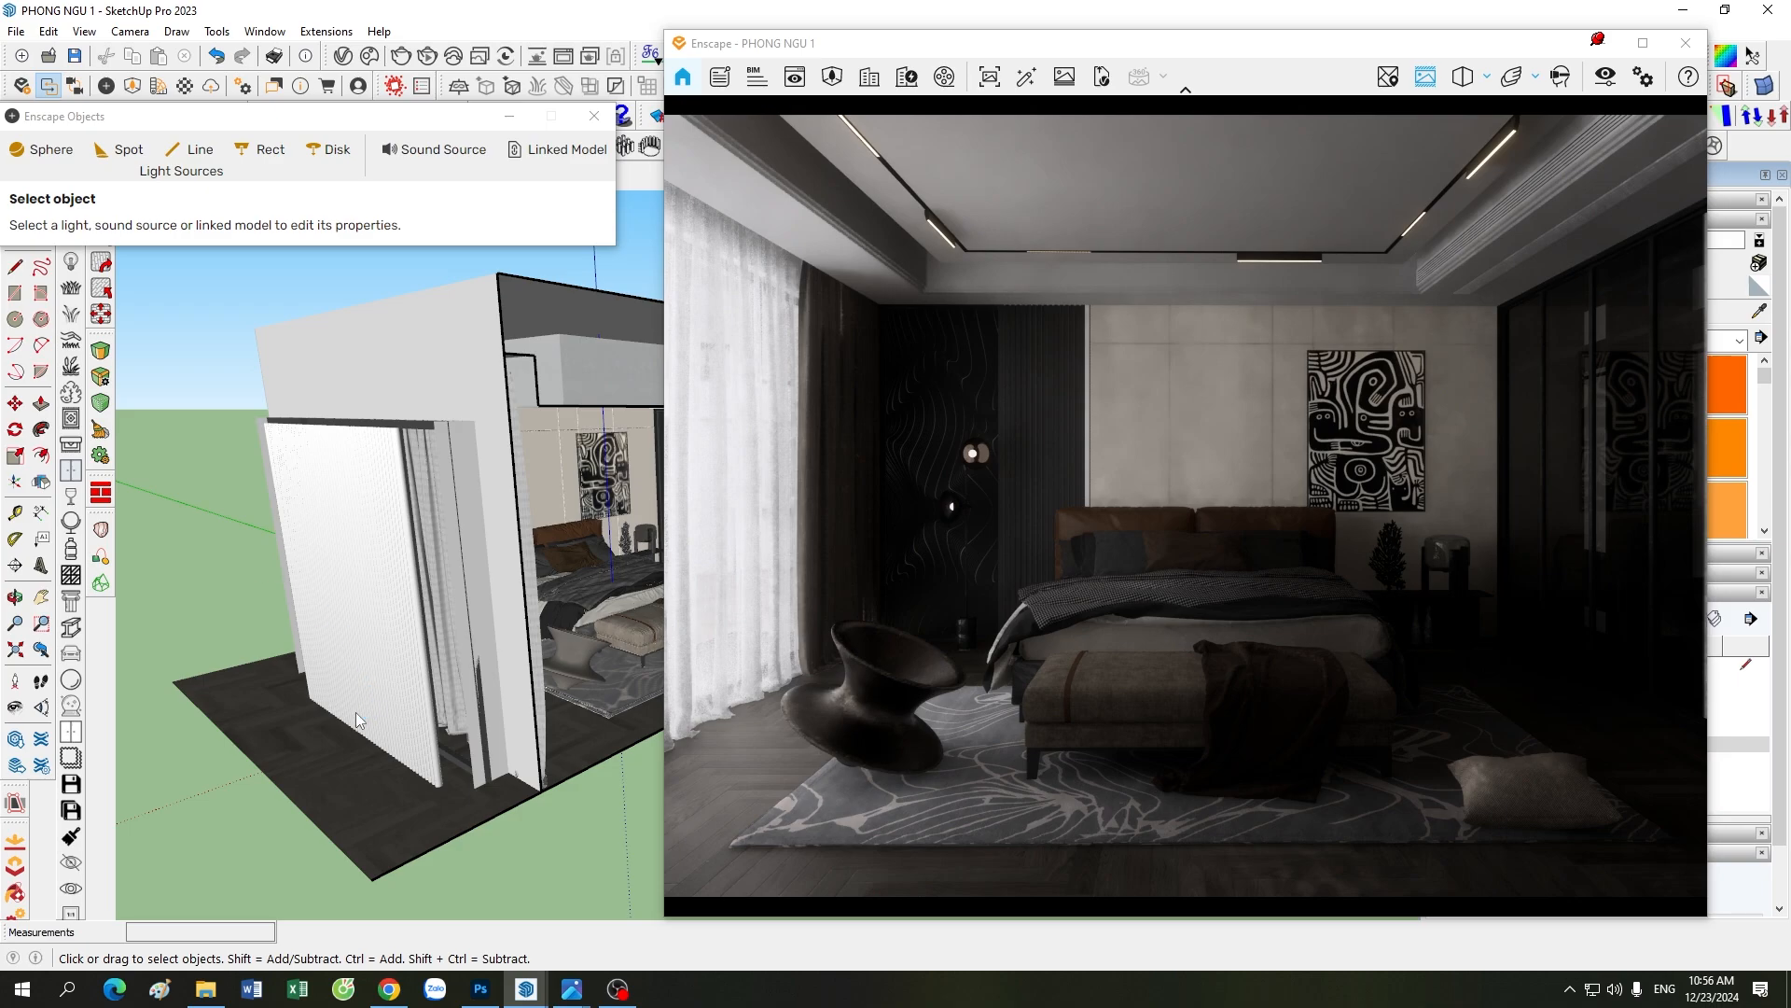
Step: Return the model view to the room's interior curtains and make the 02. DEN RECT tag visible
mouse_move(205, 720)
middle_down()
mouse_move(323, 771)
mouse_move(472, 799)
mouse_move(479, 635)
middle_up()
scroll(494, 625, up, 3)
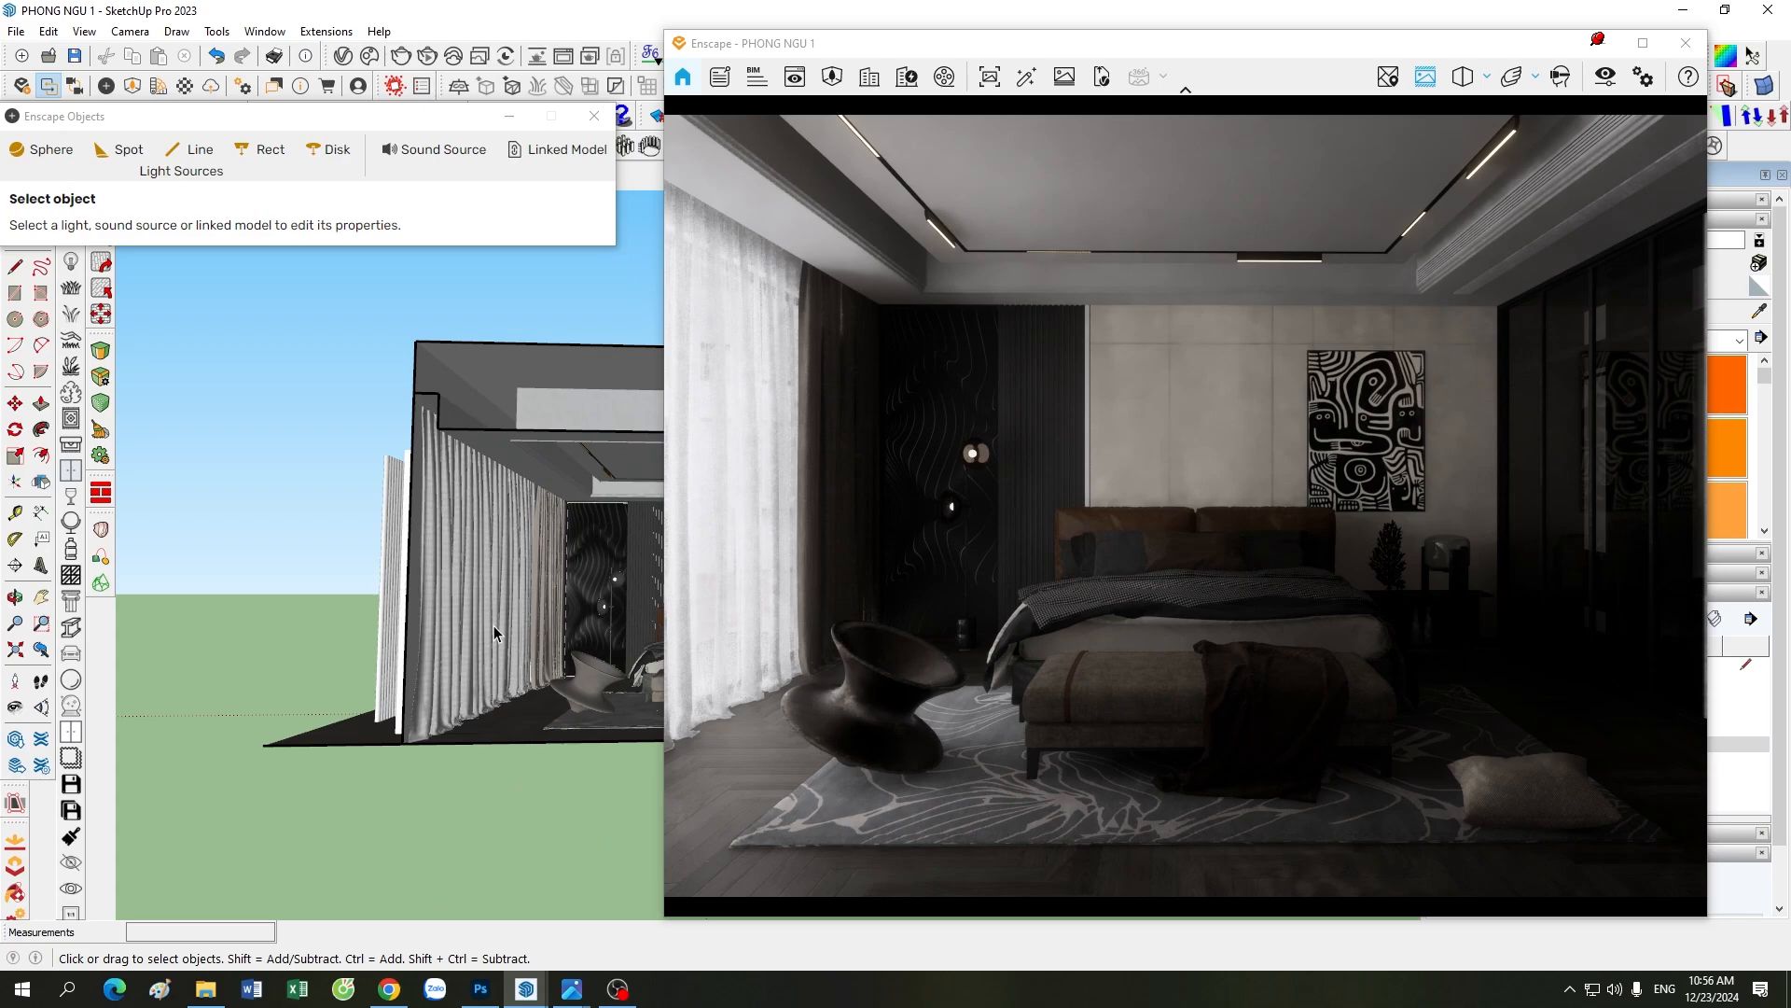
scroll(494, 625, up, 2)
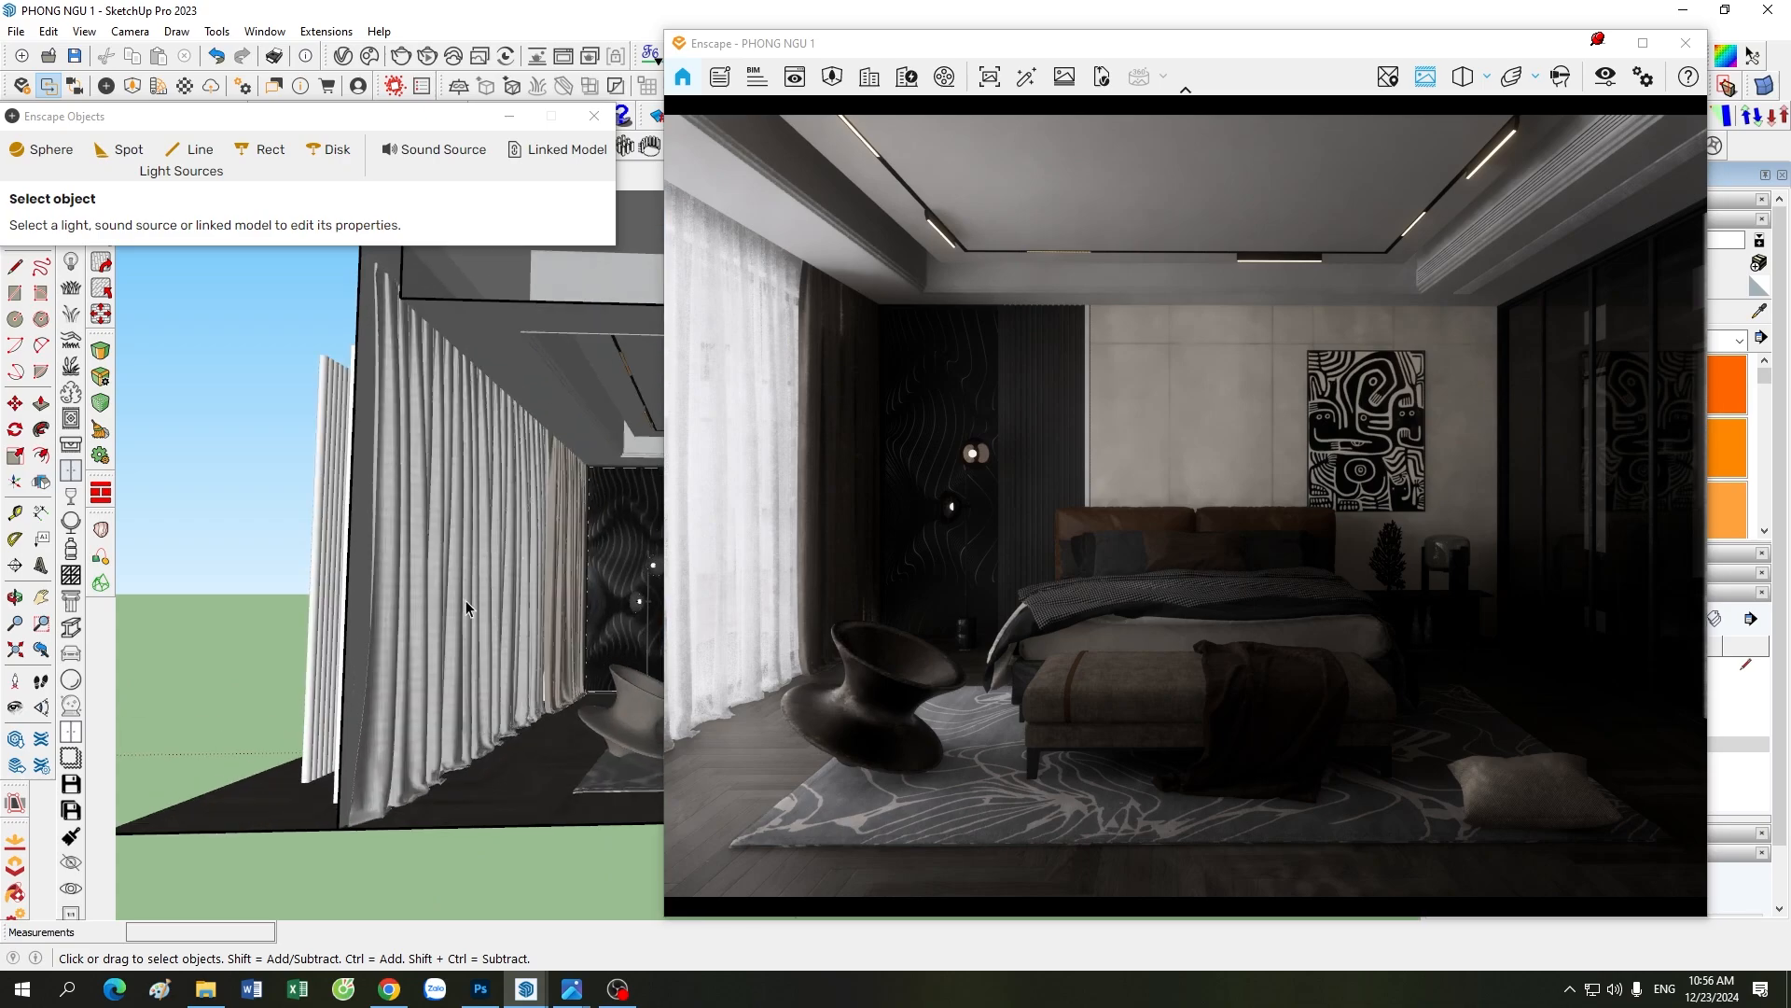
drag(978, 51, 609, 51)
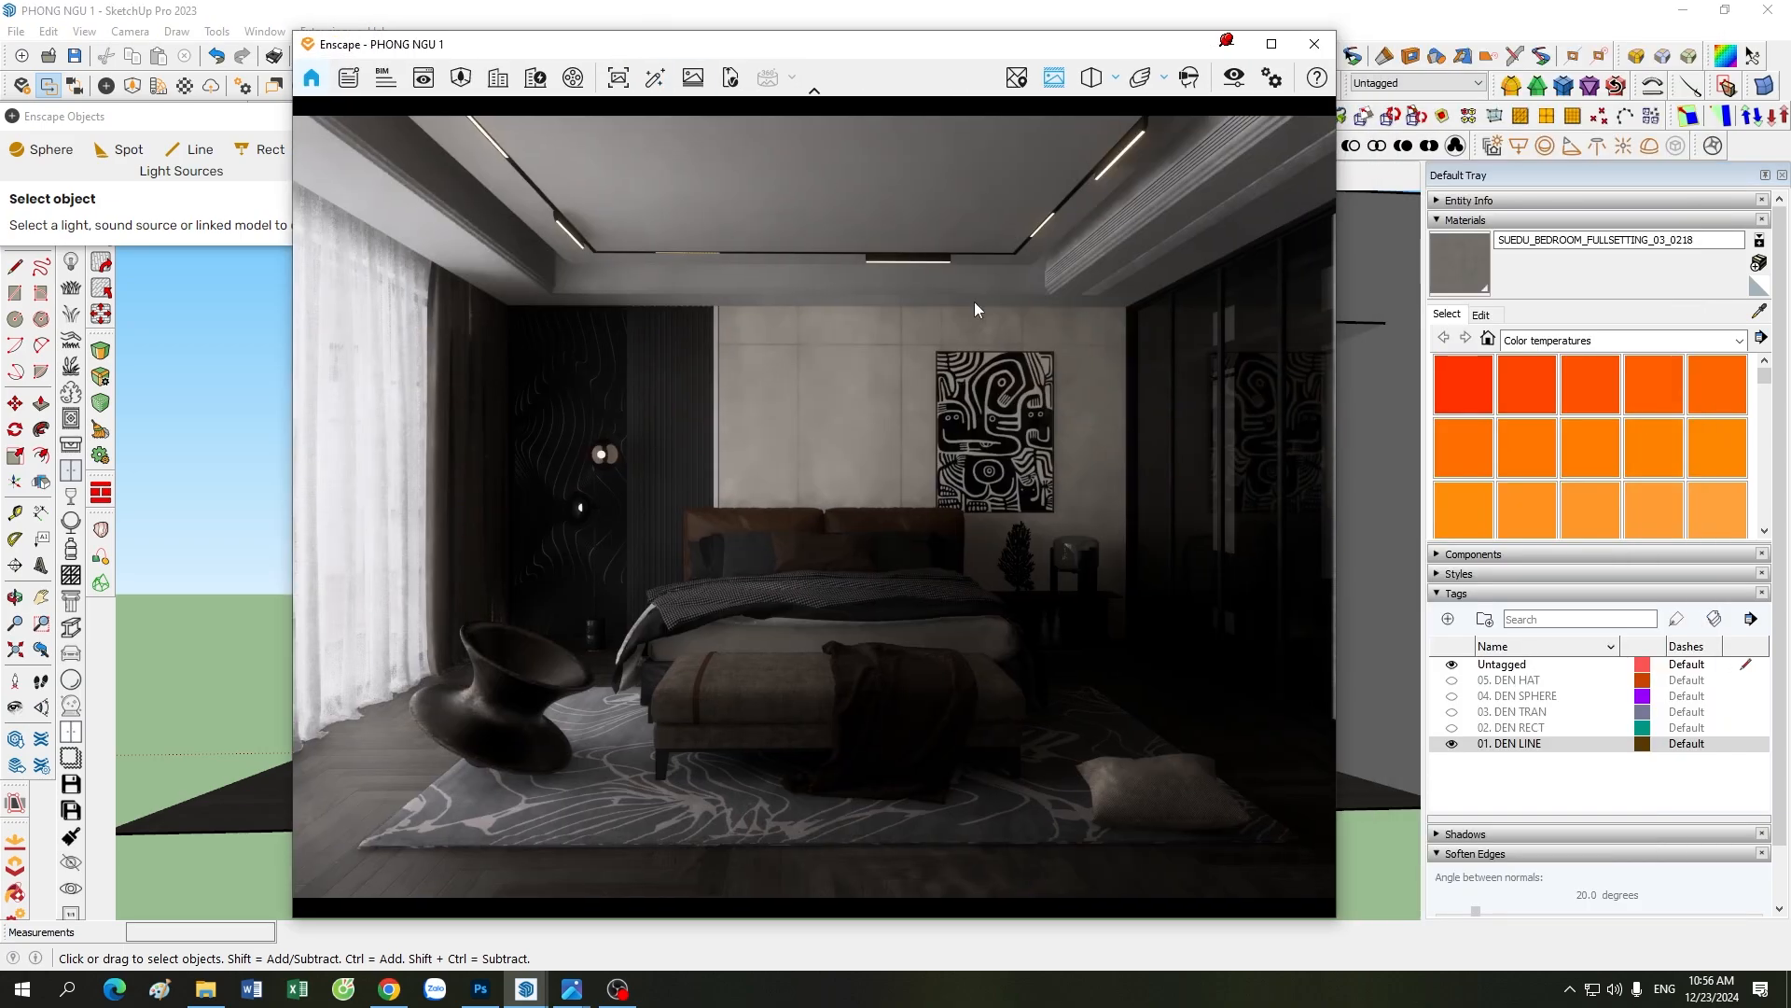
click(1451, 727)
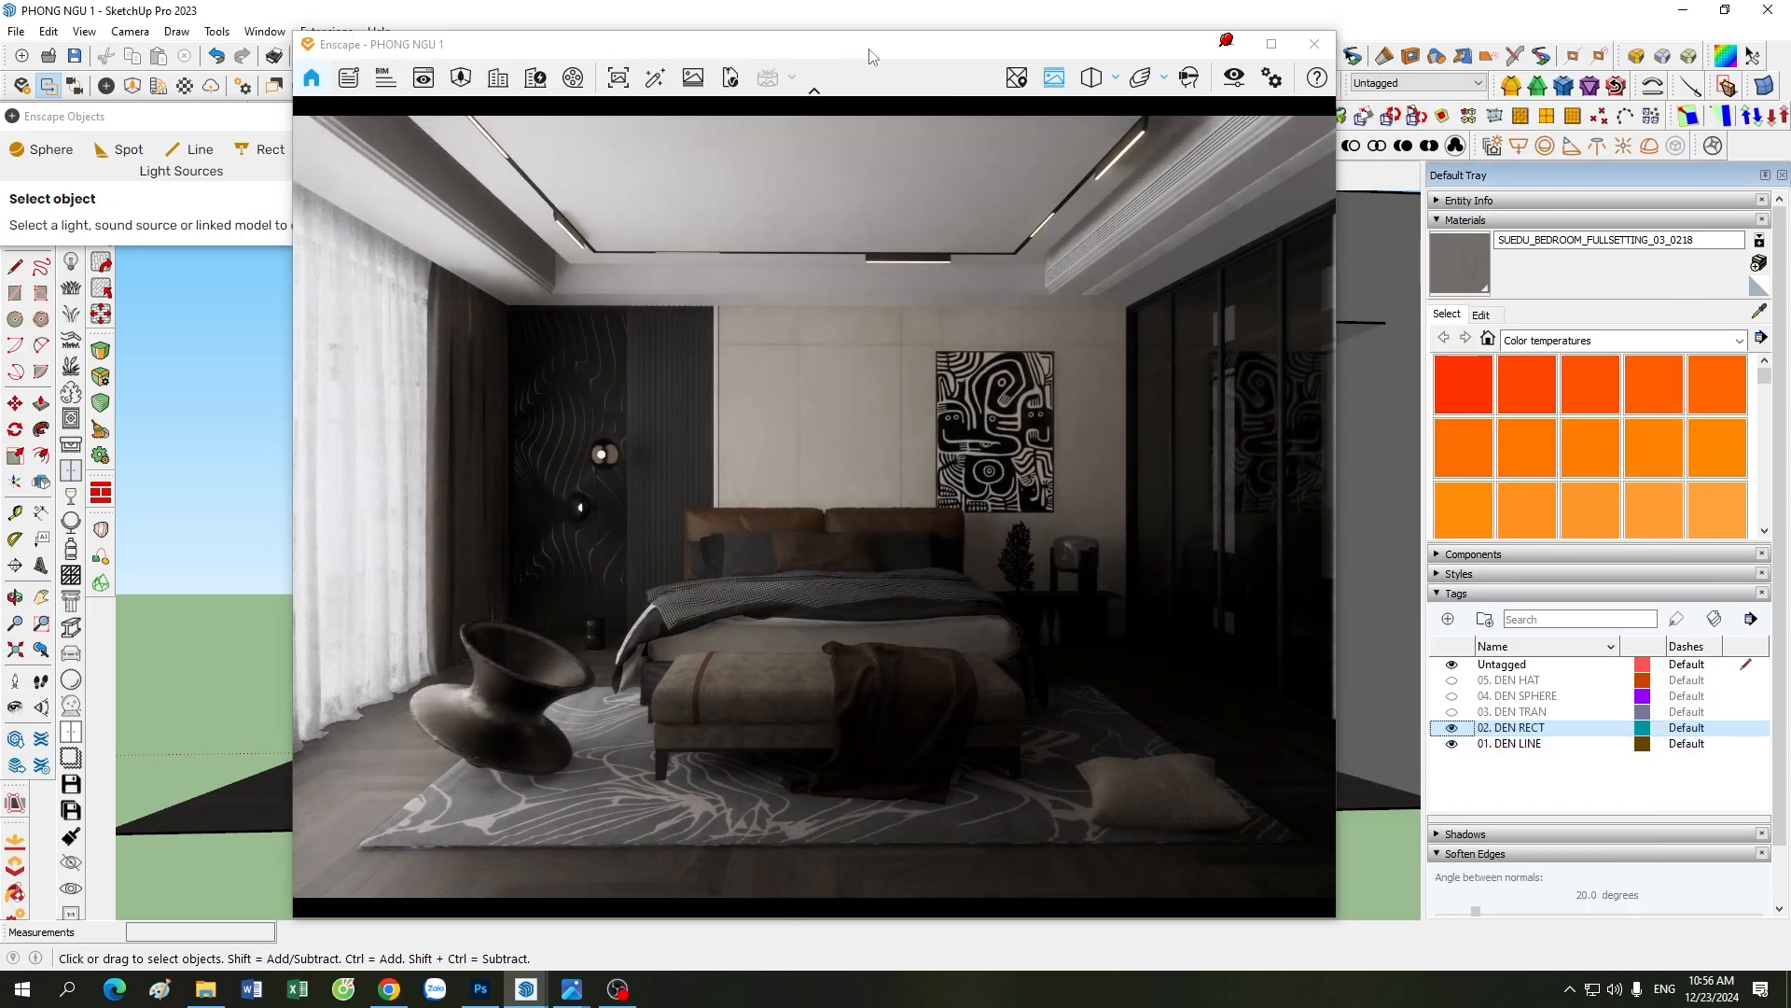
drag(887, 54, 1199, 58)
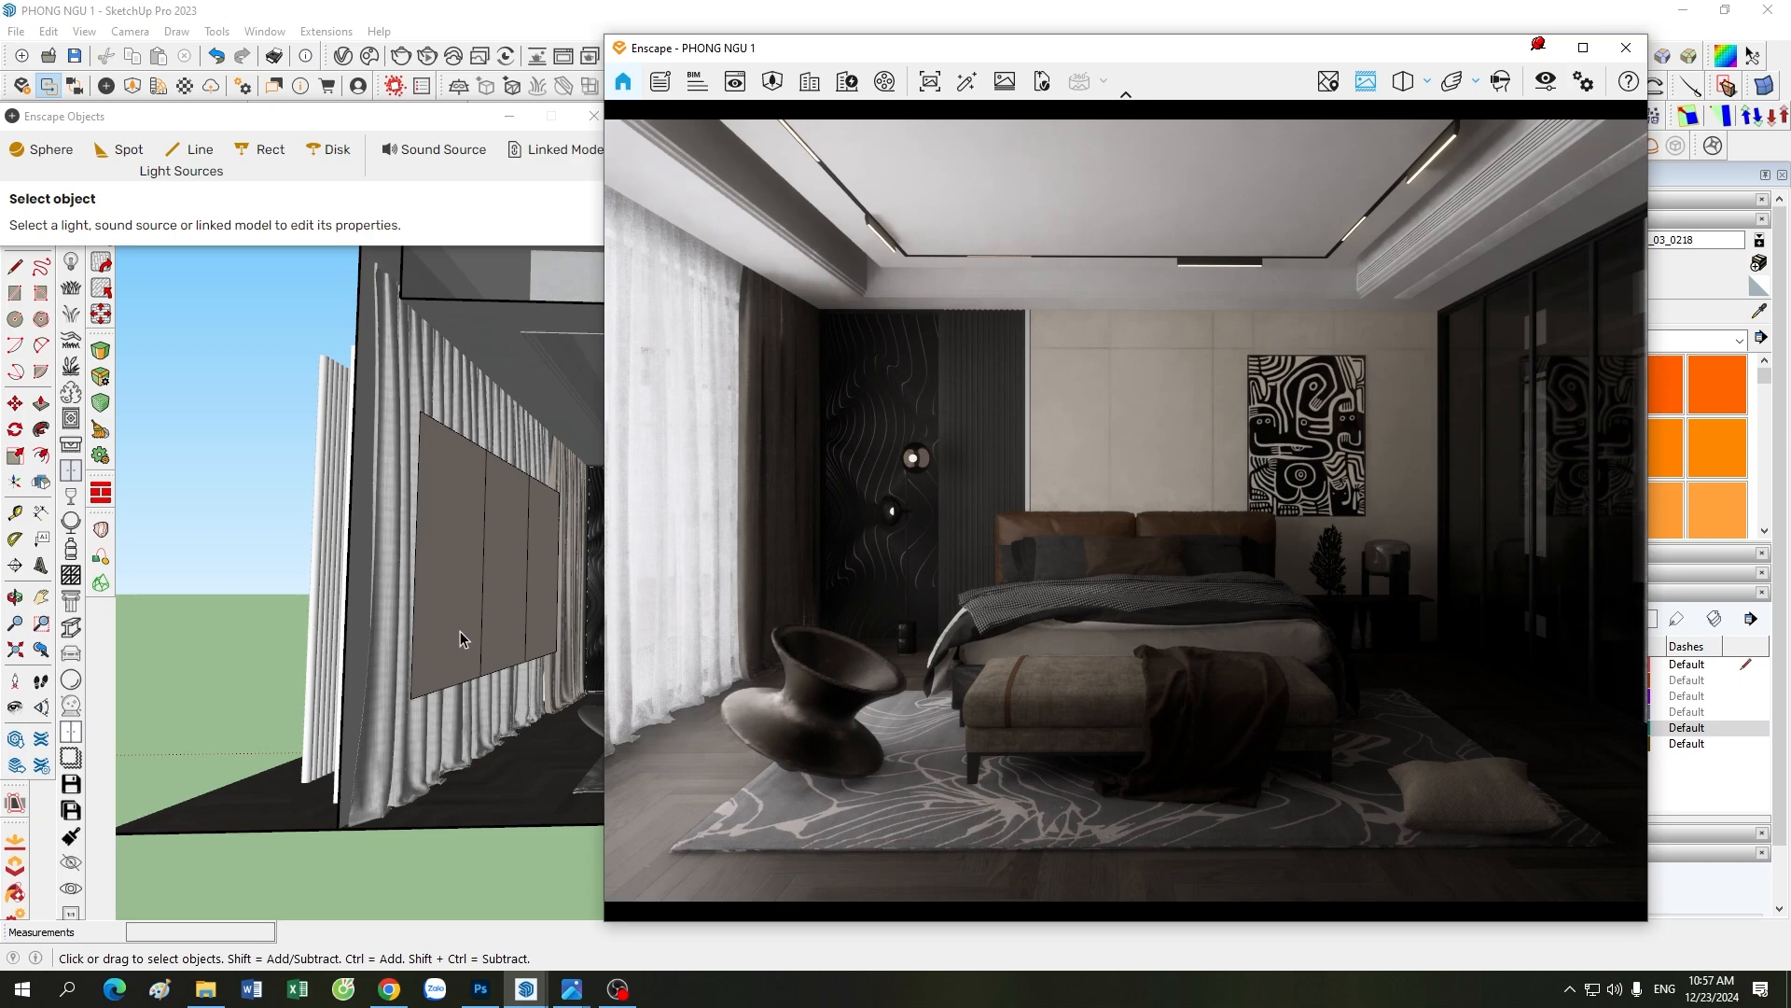
Step: Check the luminous power, width and length of the rectangular lights in front of the curtains
click(446, 564)
drag(459, 119, 436, 89)
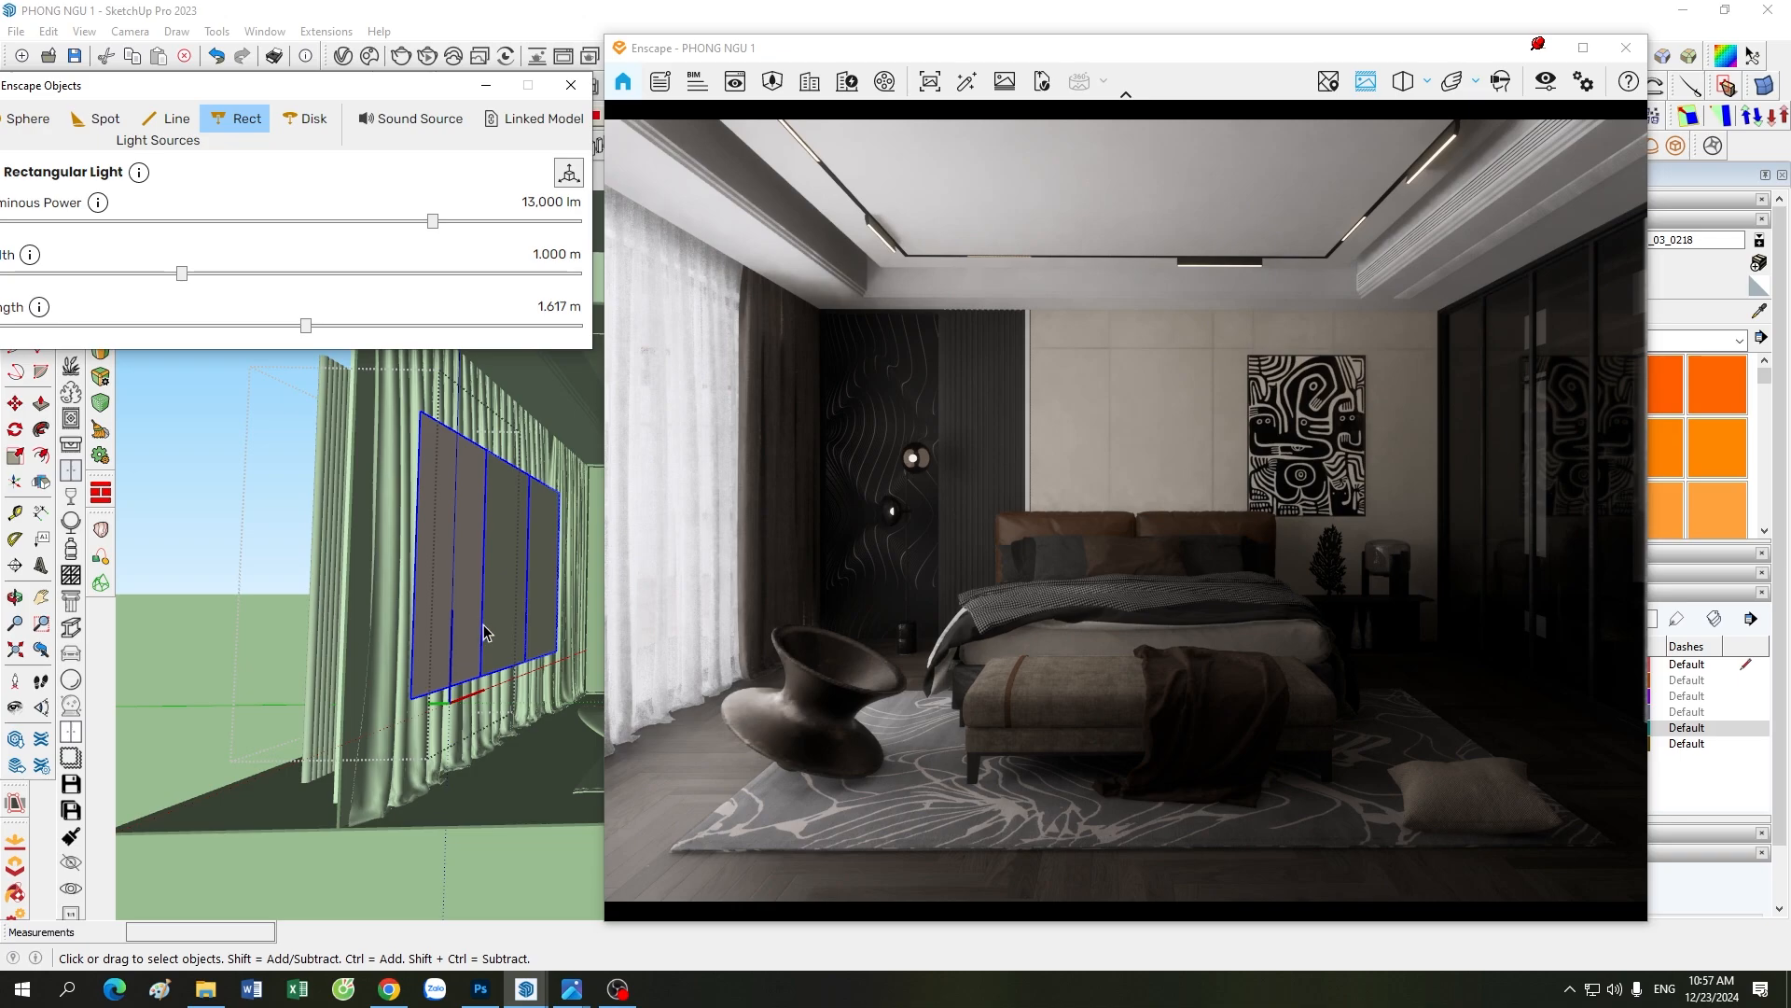
click(470, 851)
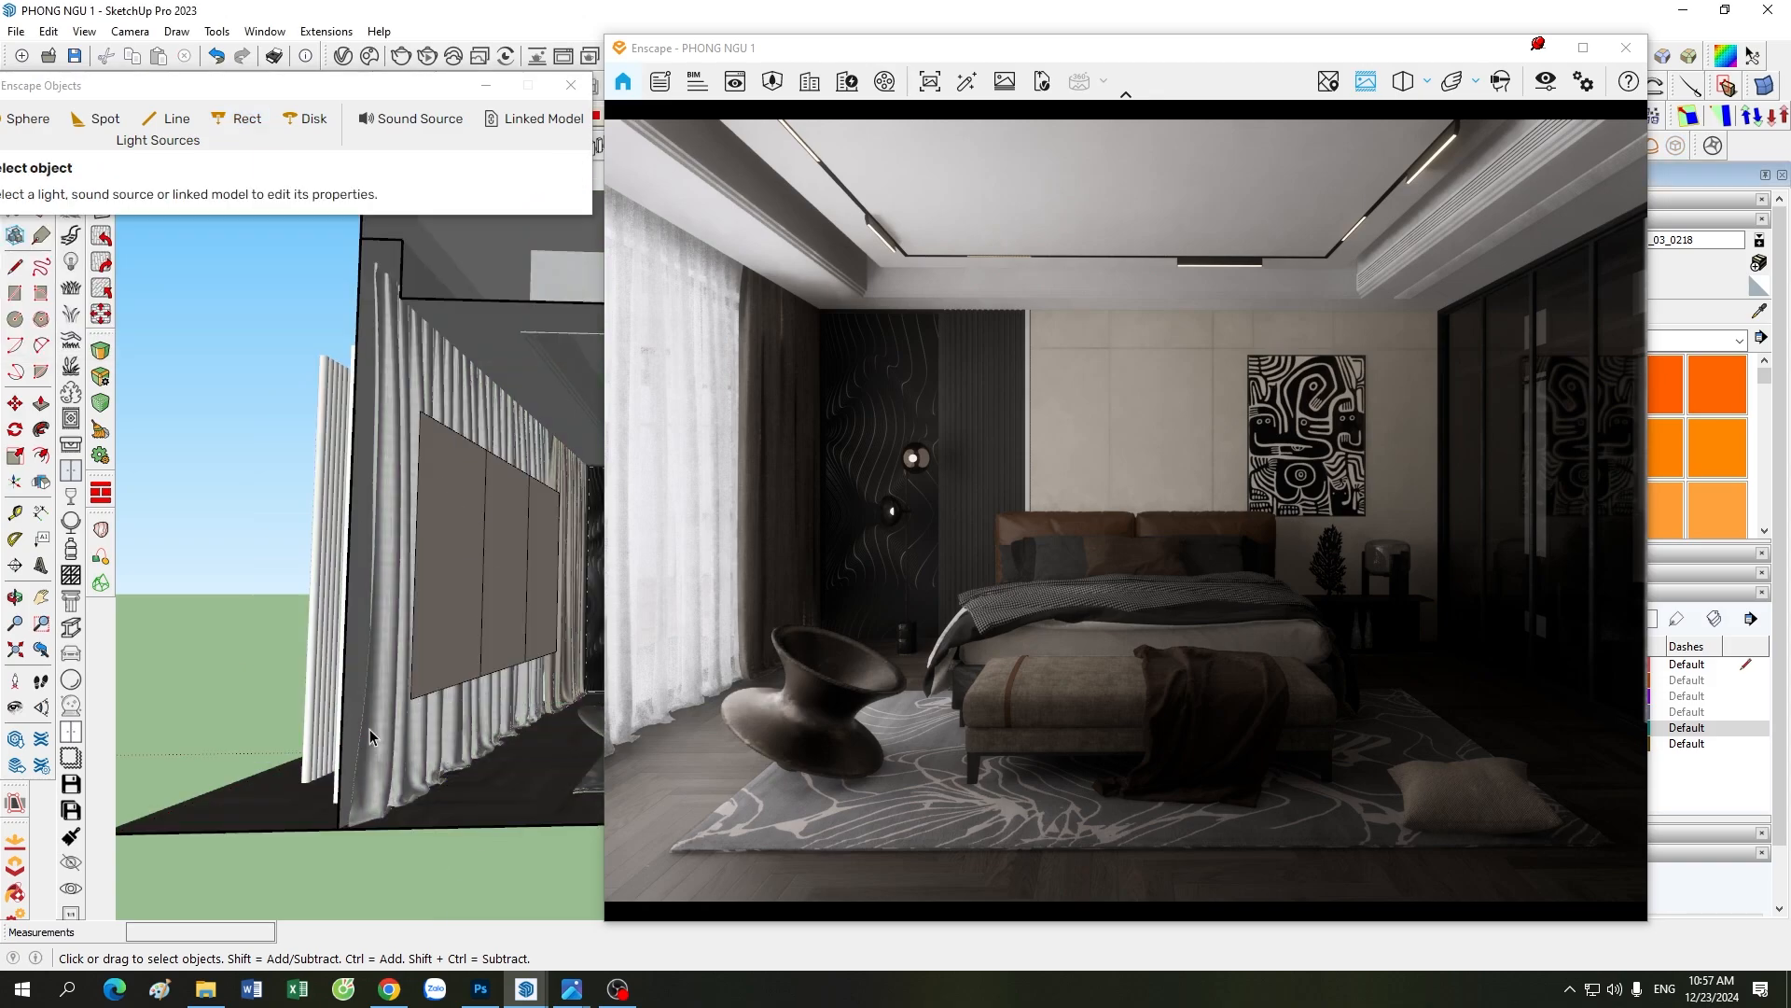
Step: Inspect the light direction and editing handles of a rectangular light by the curtains, then deselect the lights
scroll(369, 729, down, 6)
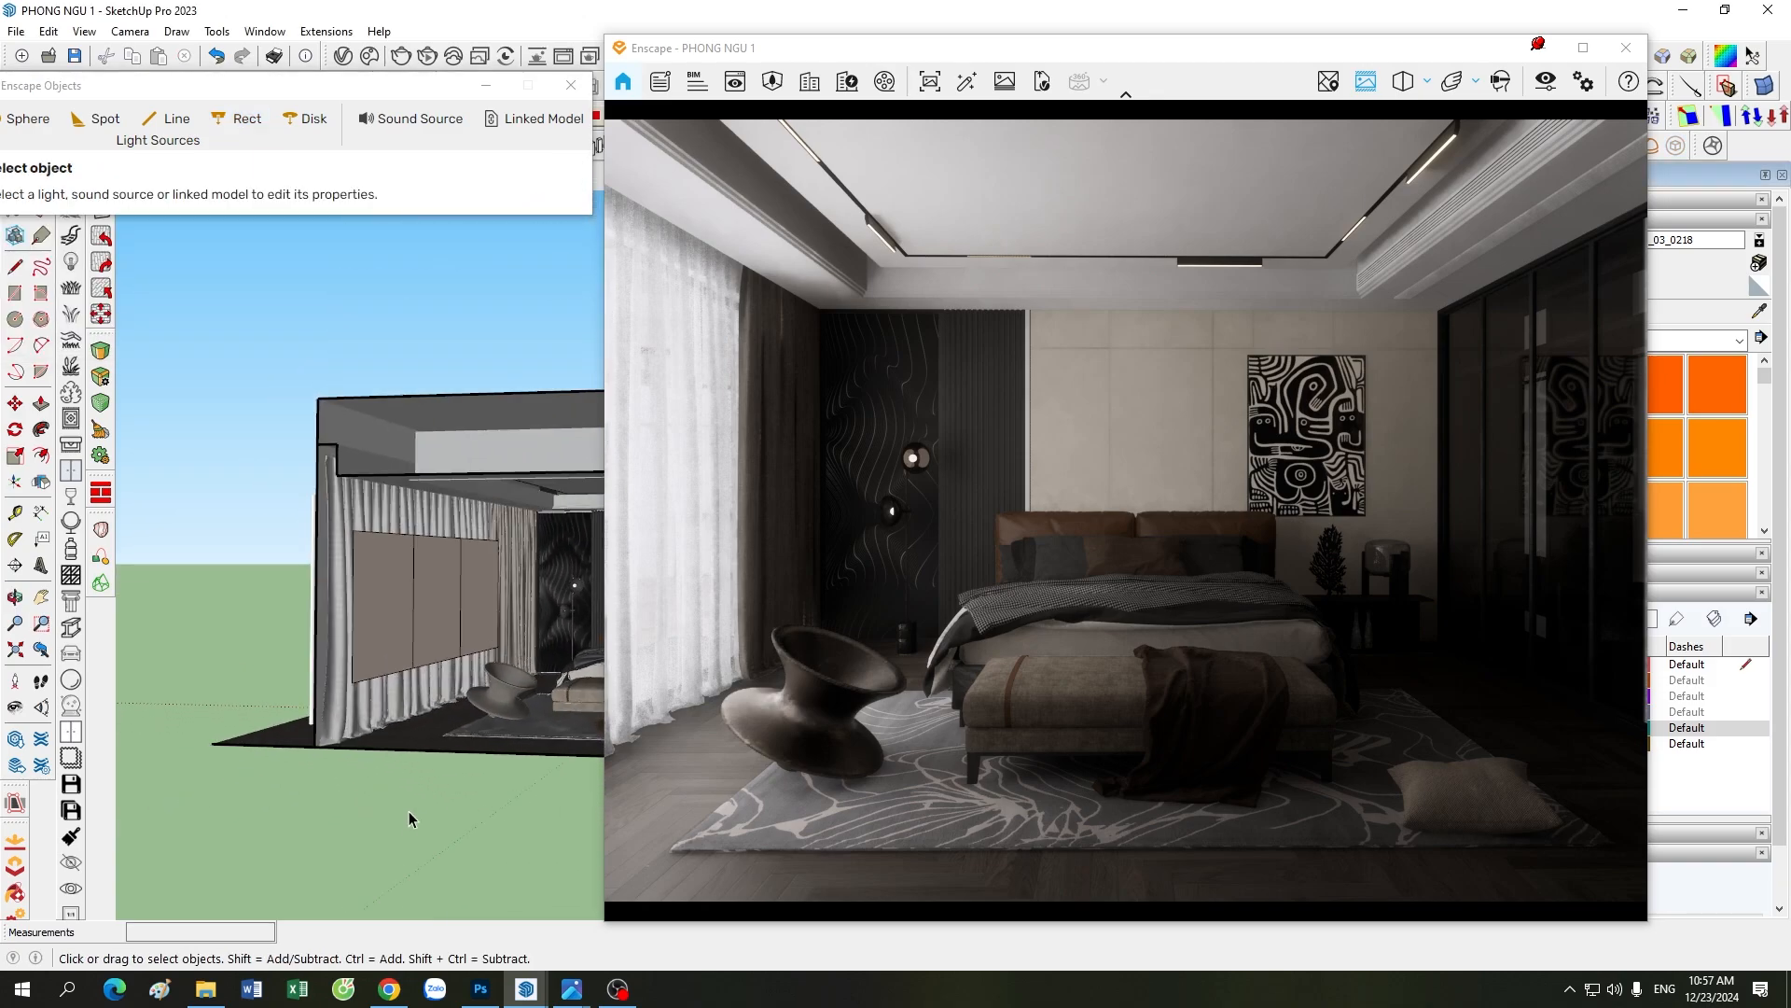
scroll(307, 627, down, 3)
scroll(414, 754, up, 2)
scroll(279, 685, down, 1)
scroll(425, 702, up, 2)
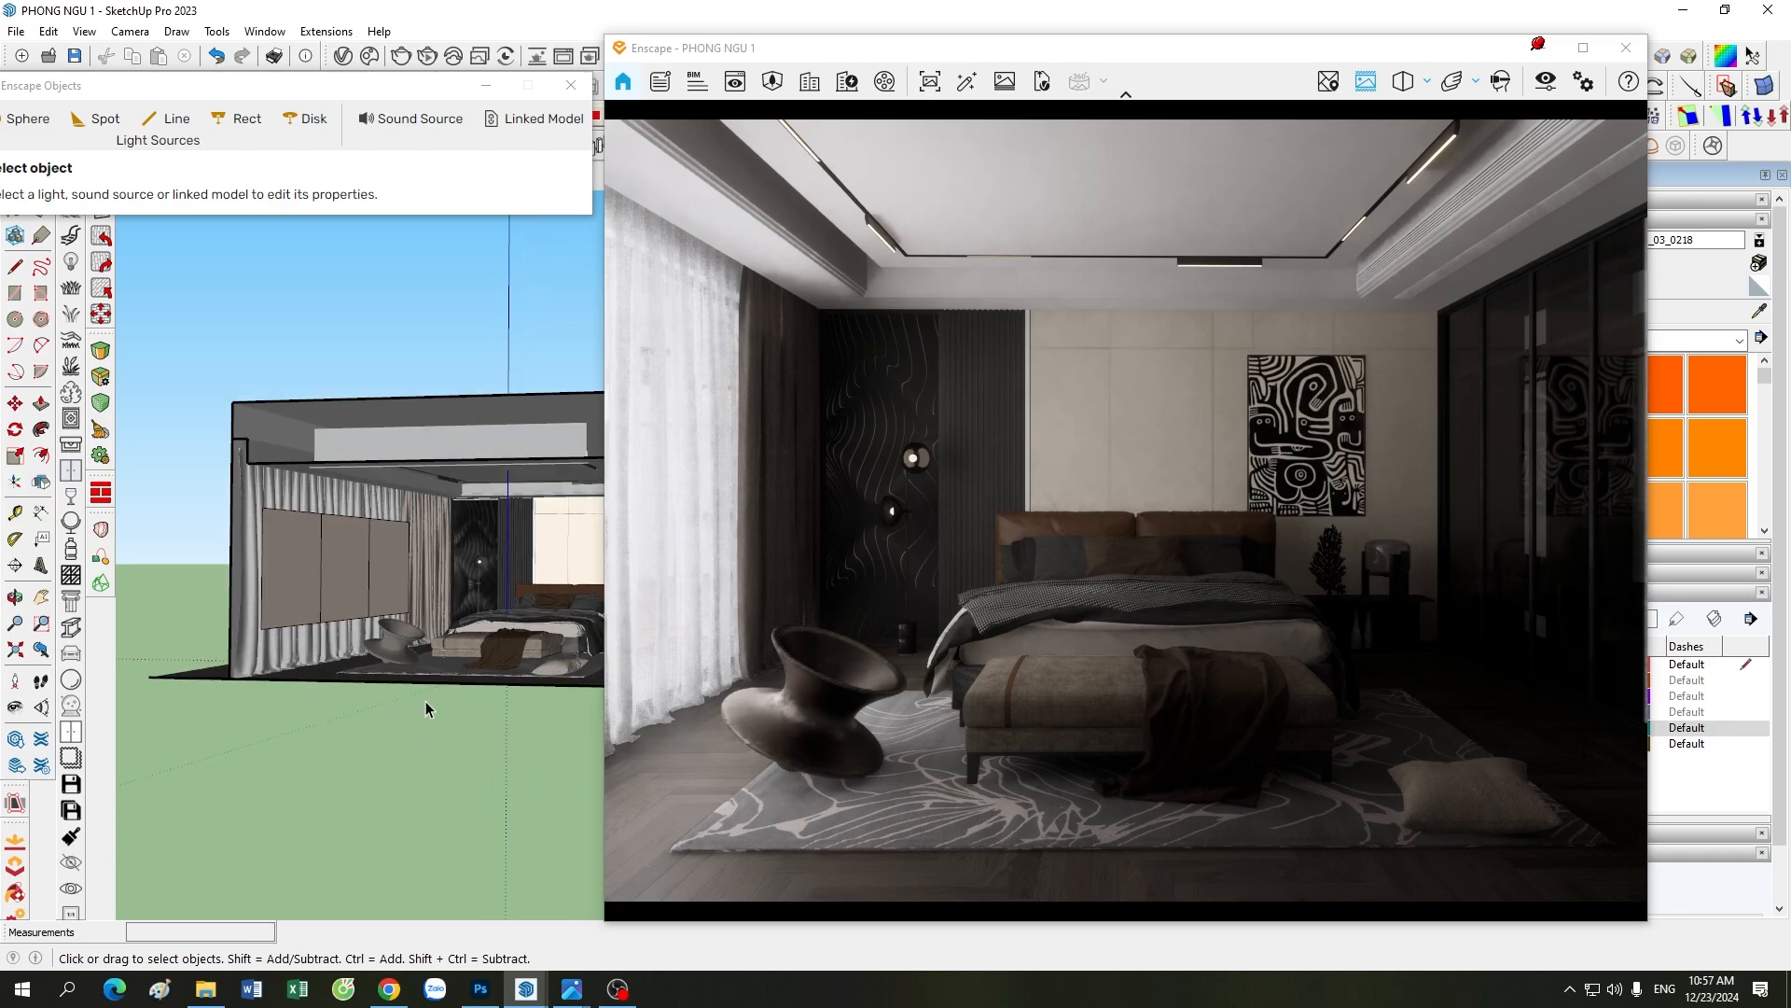
scroll(420, 671, up, 2)
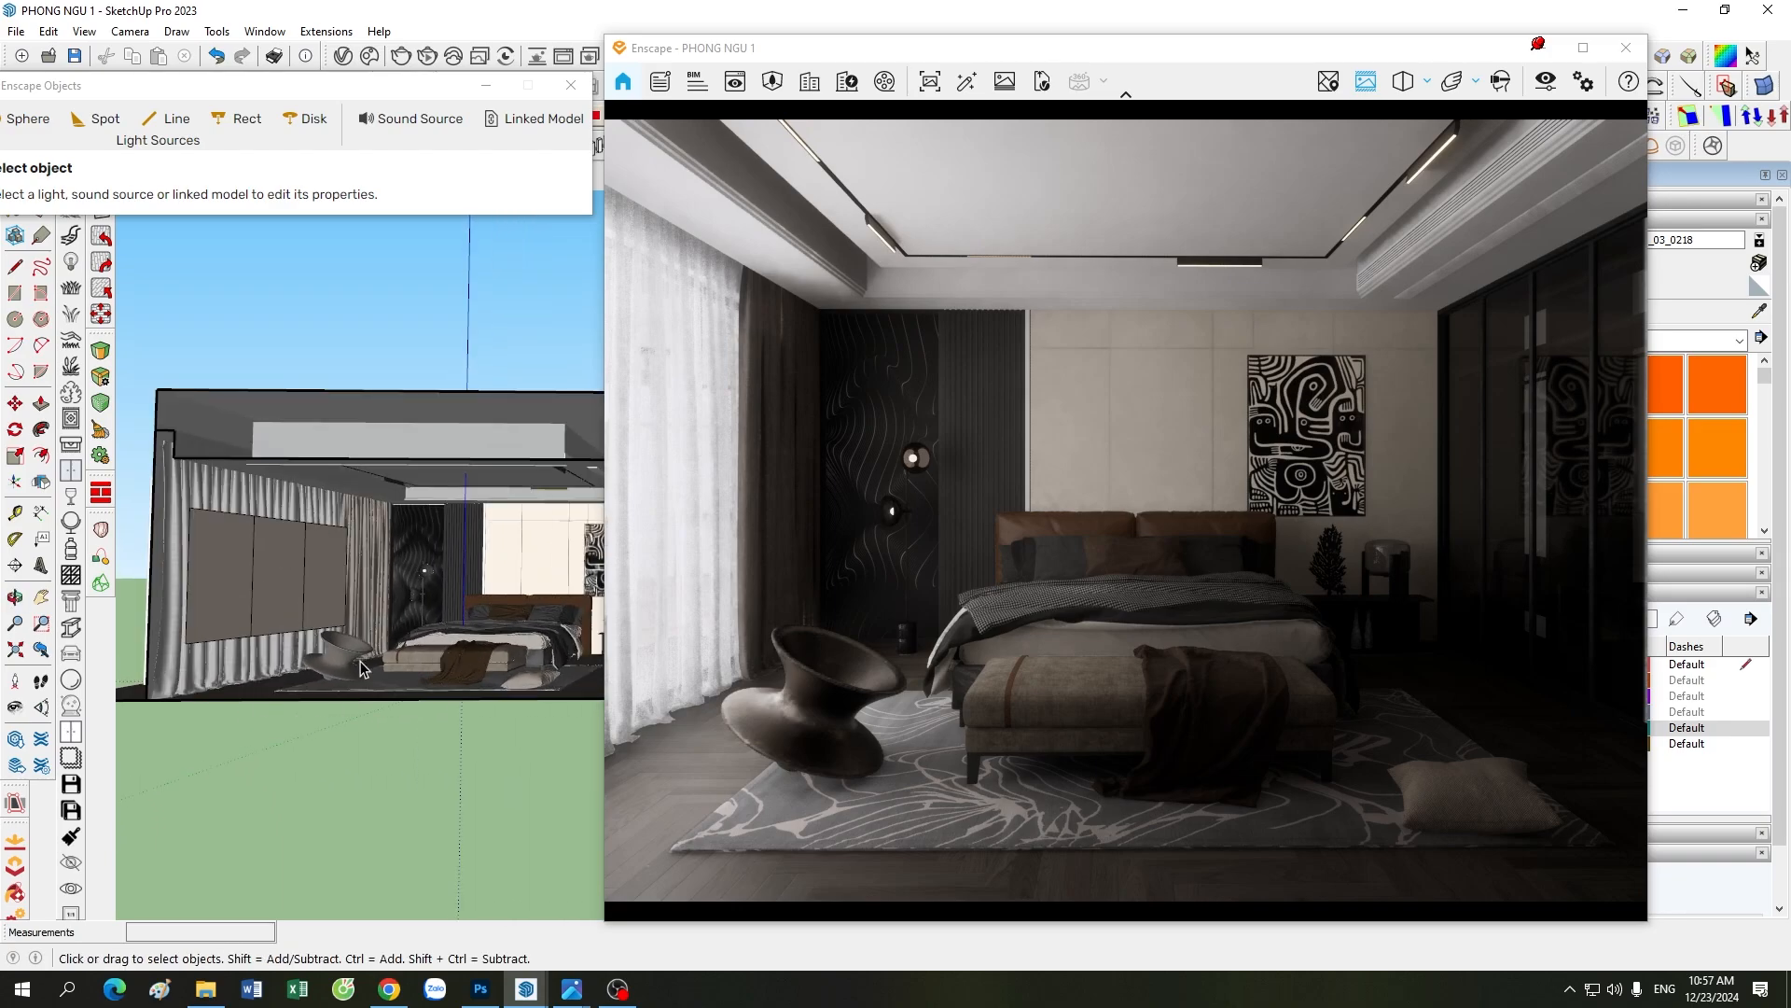
scroll(221, 548, up, 1)
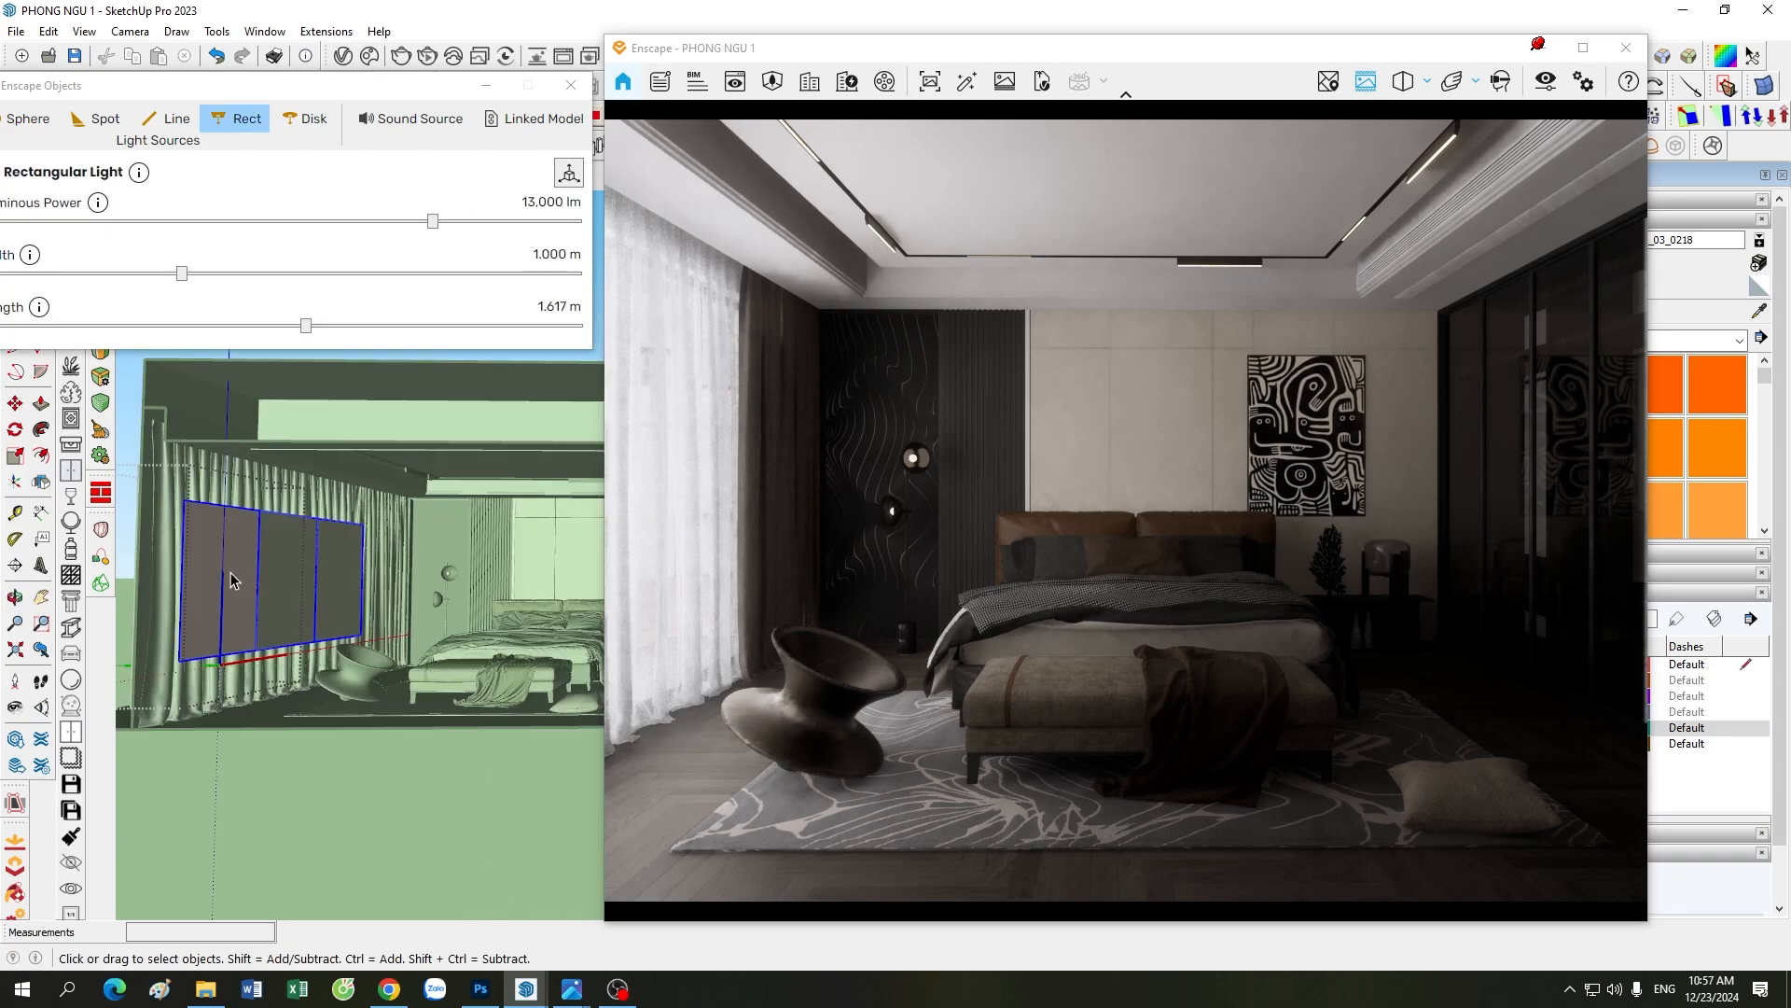
click(225, 574)
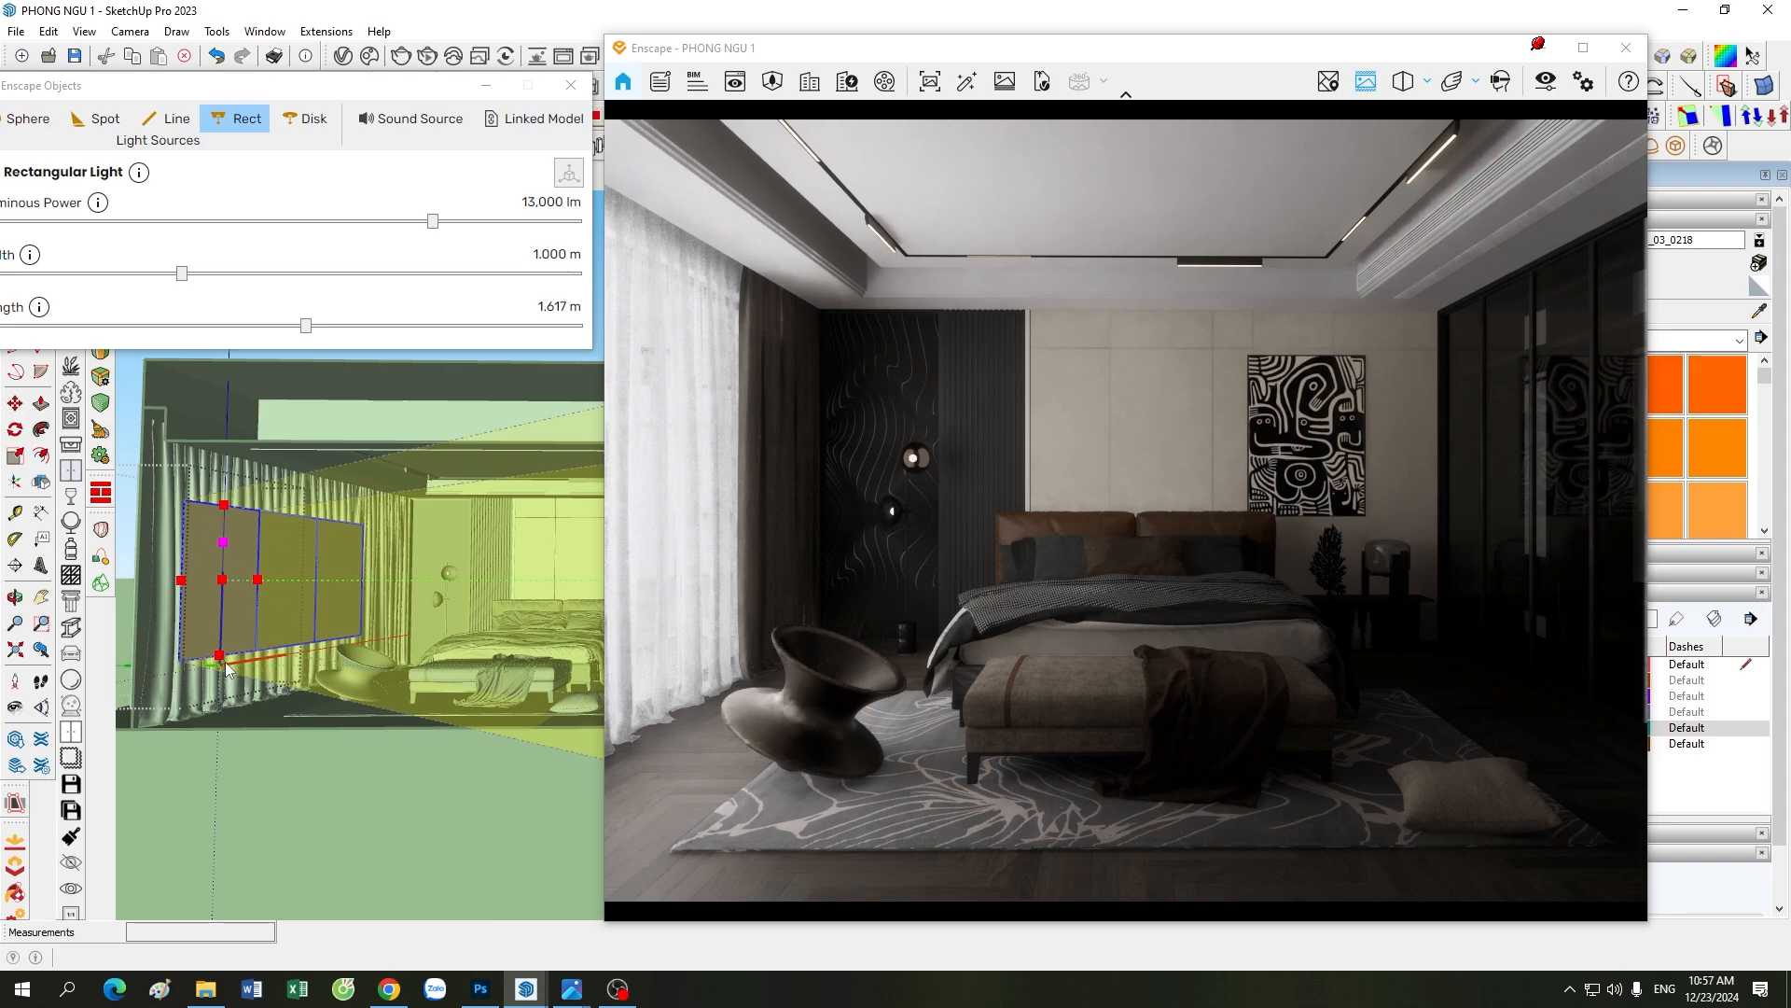
scroll(278, 556, down, 1)
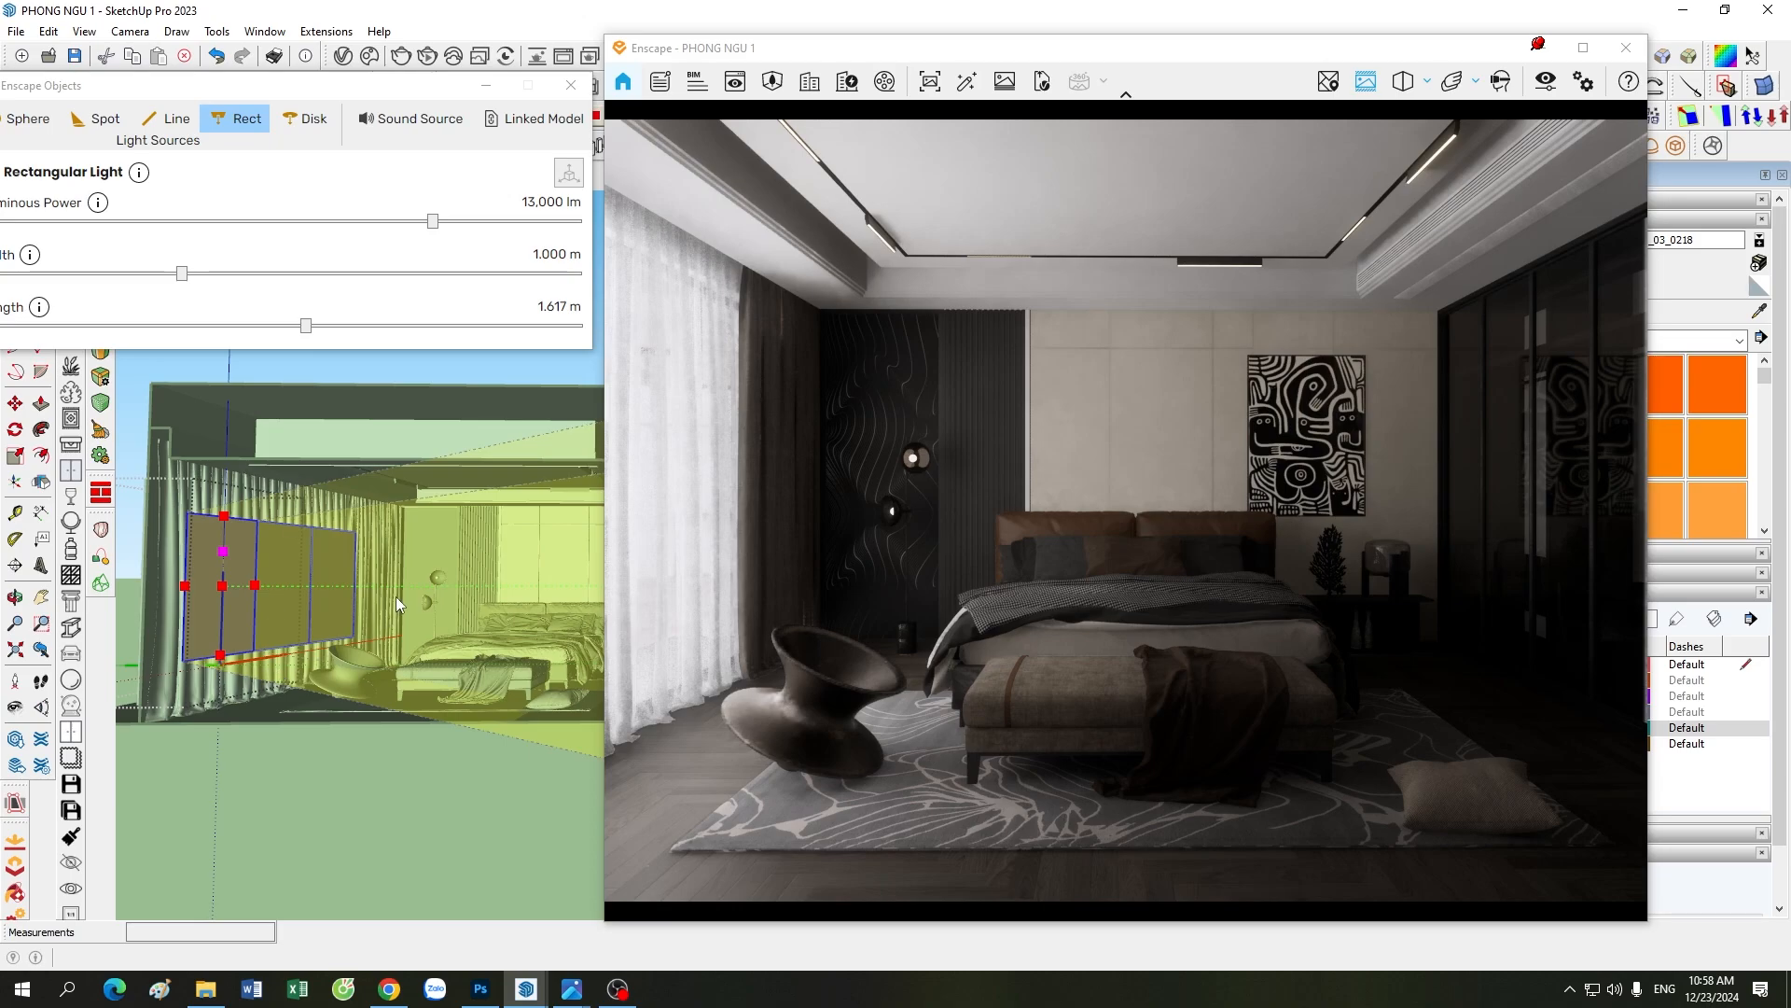
key(space)
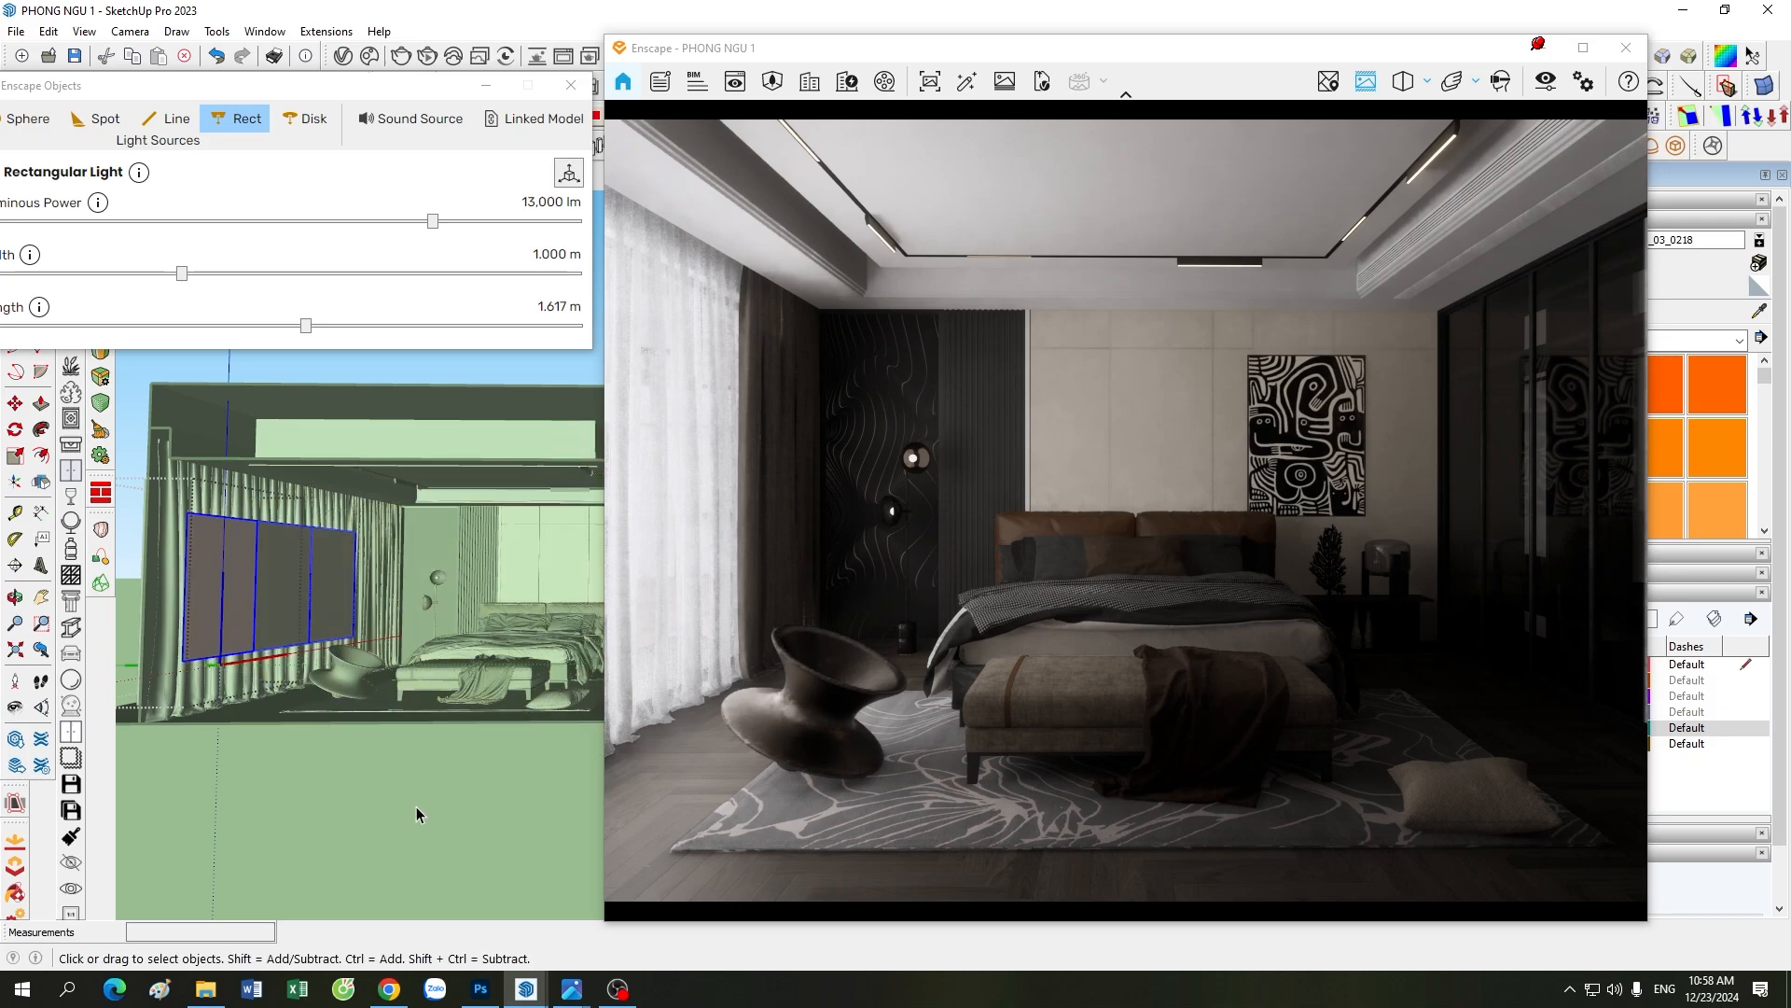
click(416, 806)
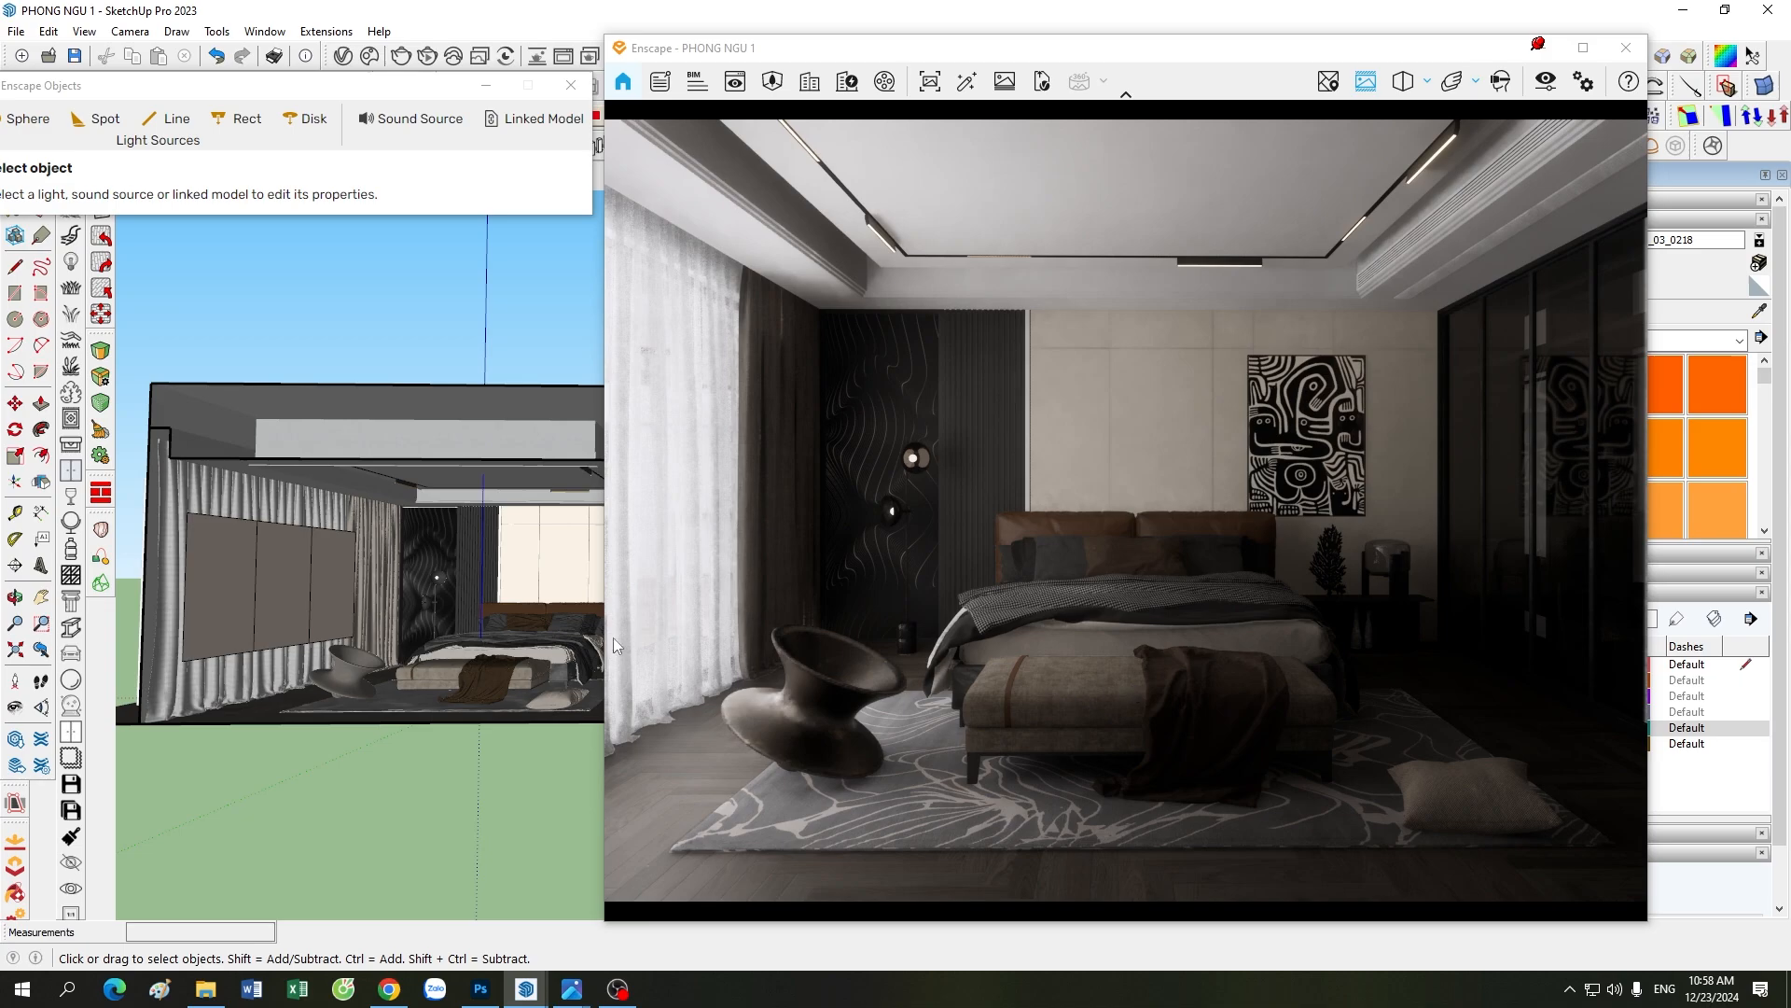
scroll(182, 496, up, 3)
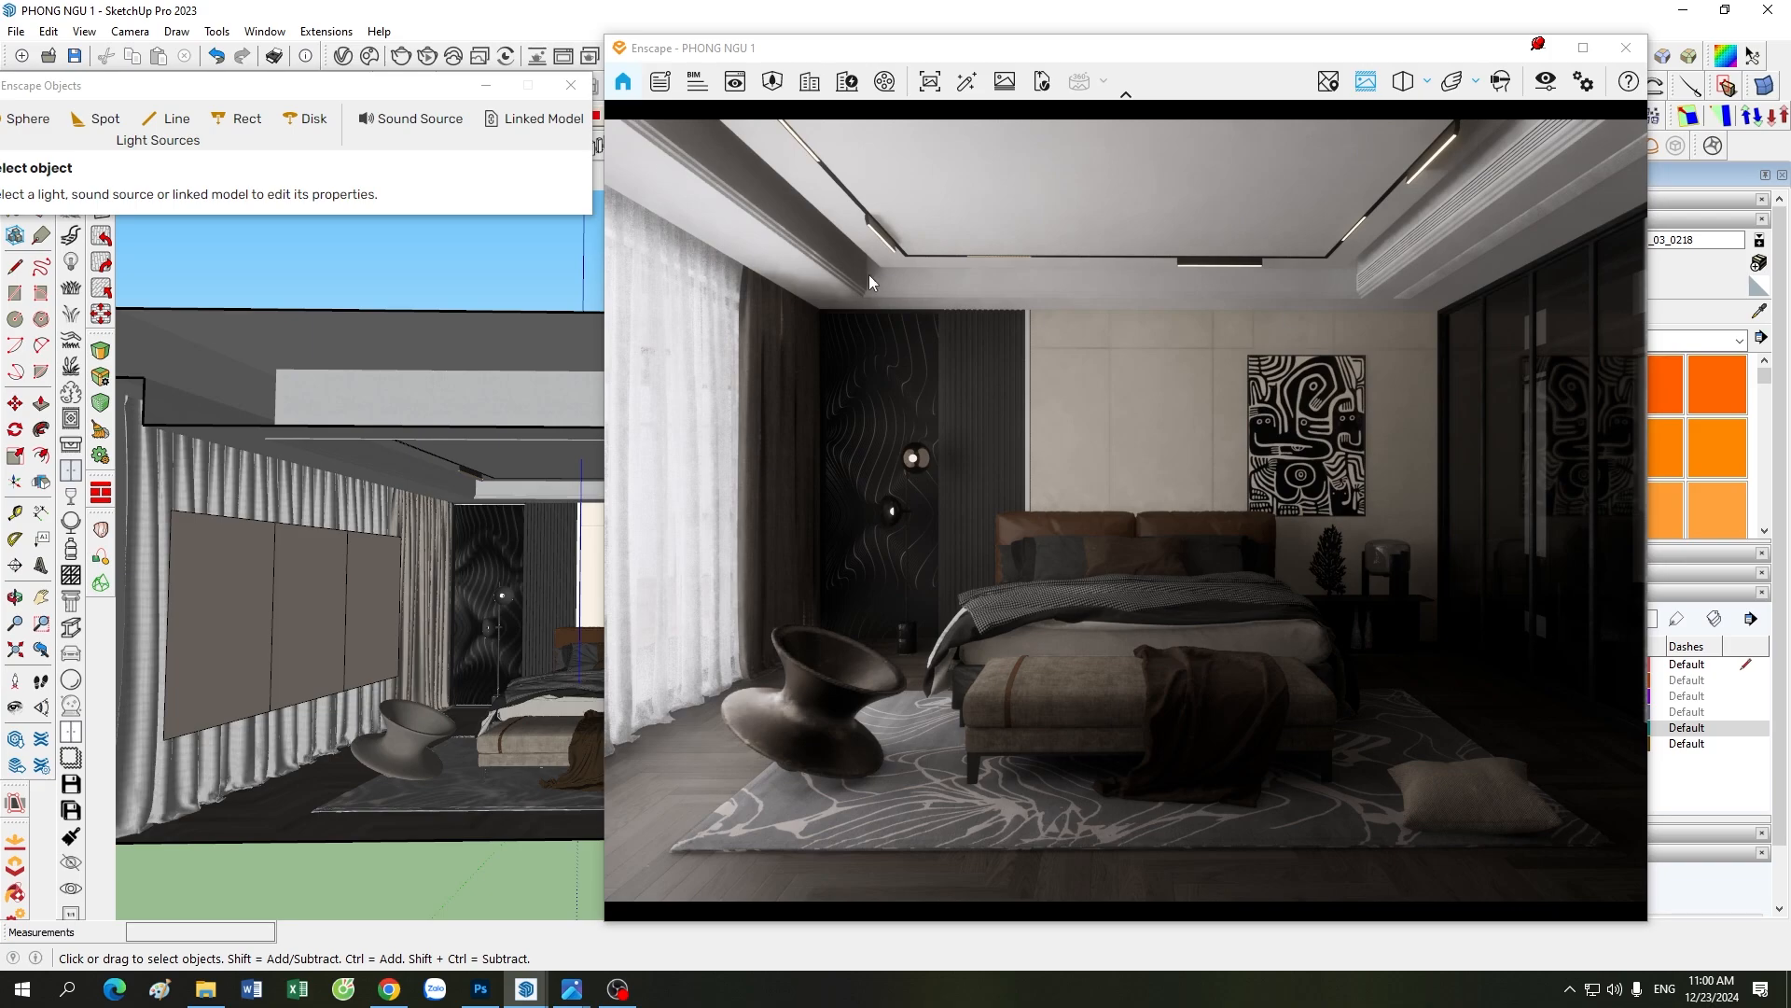
Step: Compare the reference image 48.jpg with the current Enscape render of the bedroom
mouse_move(583, 987)
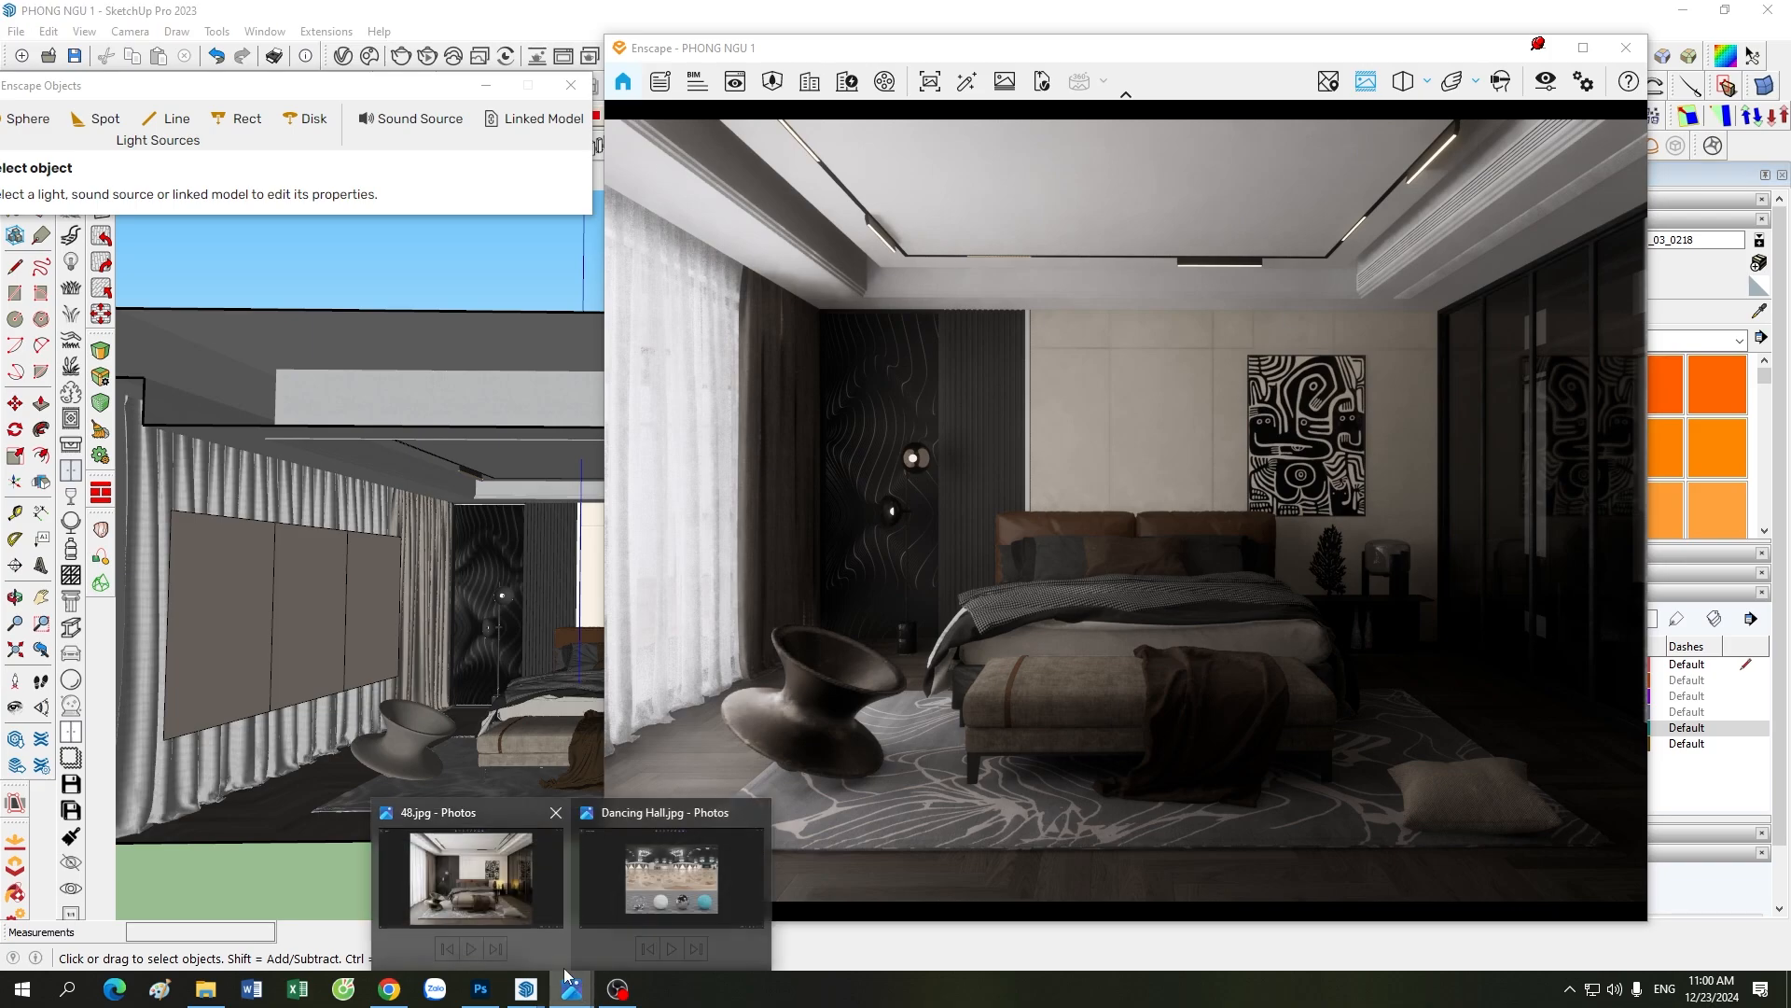
click(483, 905)
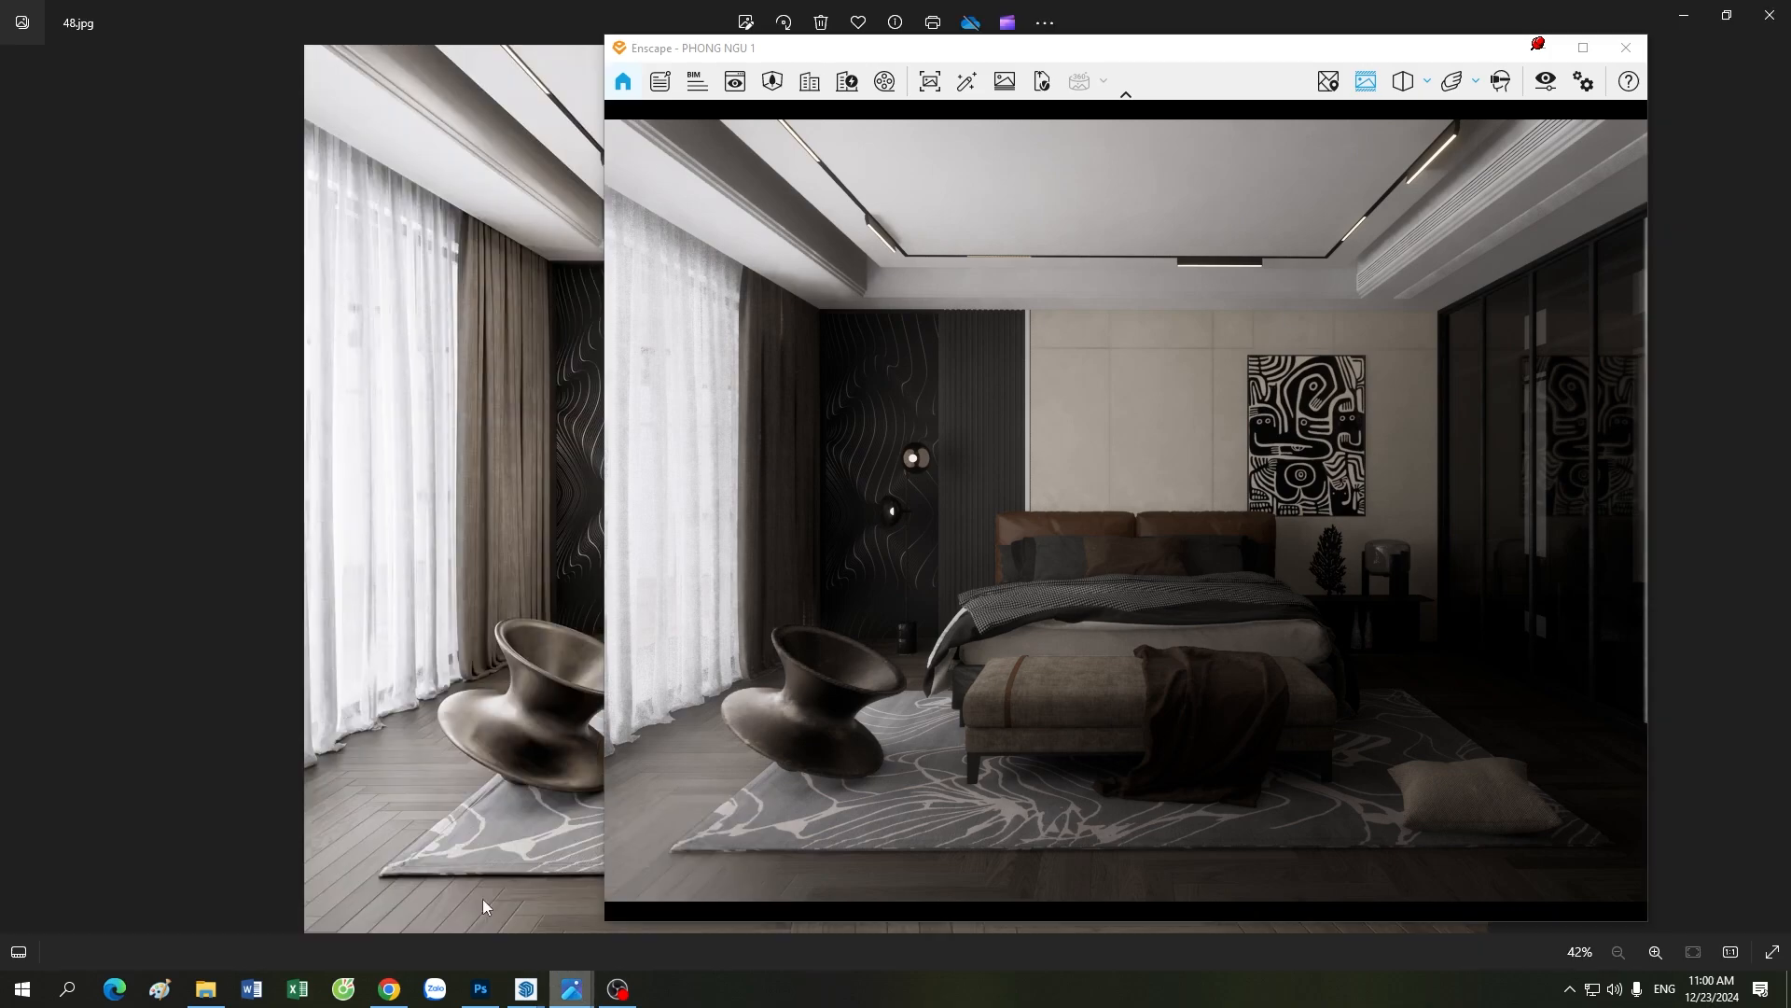
click(1541, 47)
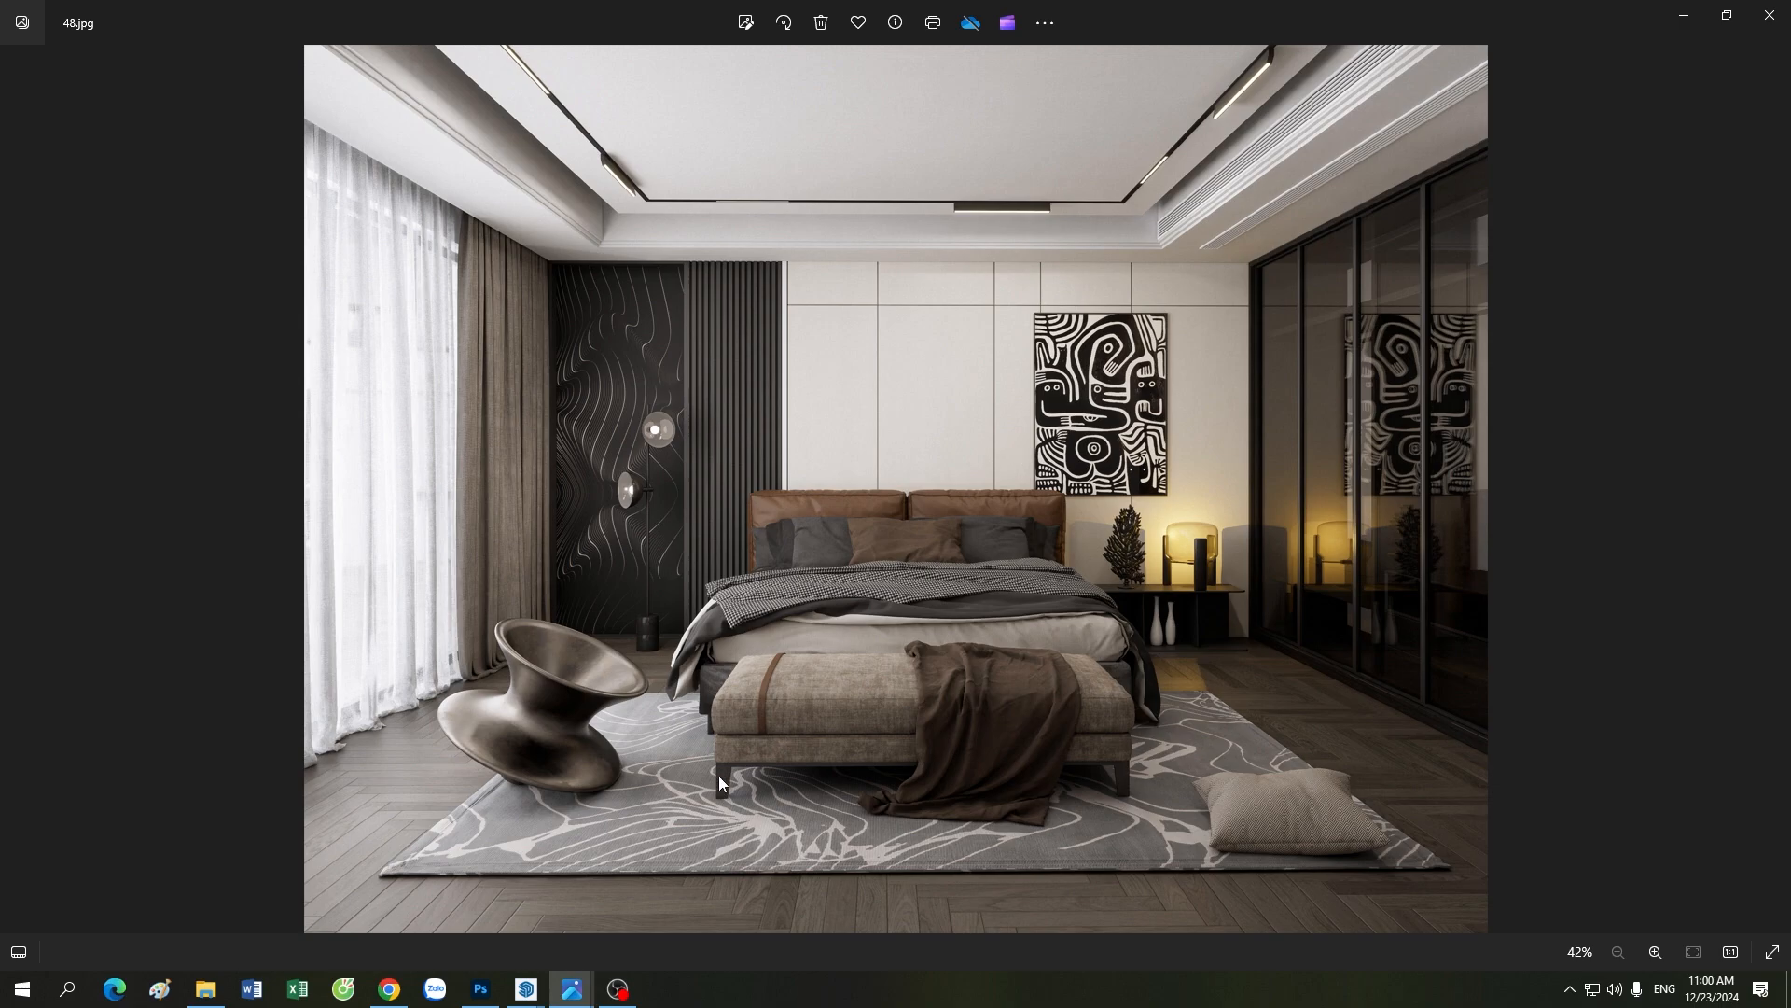
mouse_move(526, 987)
click(344, 928)
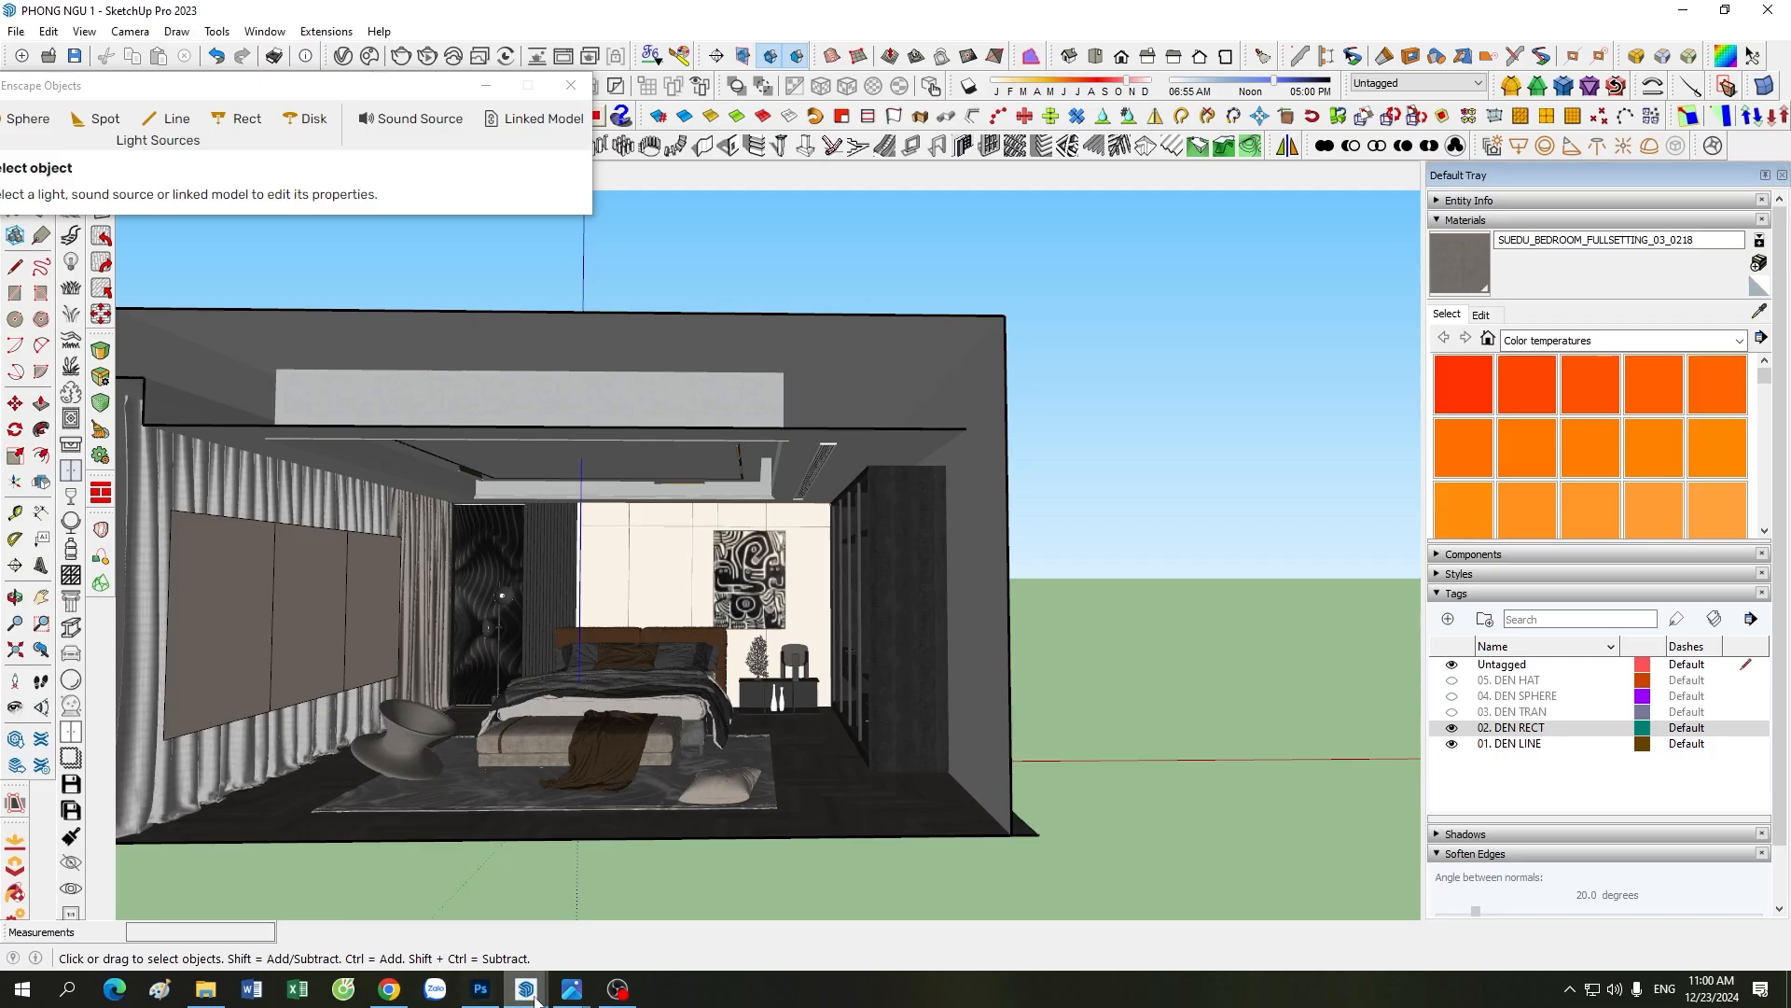
click(552, 947)
click(494, 160)
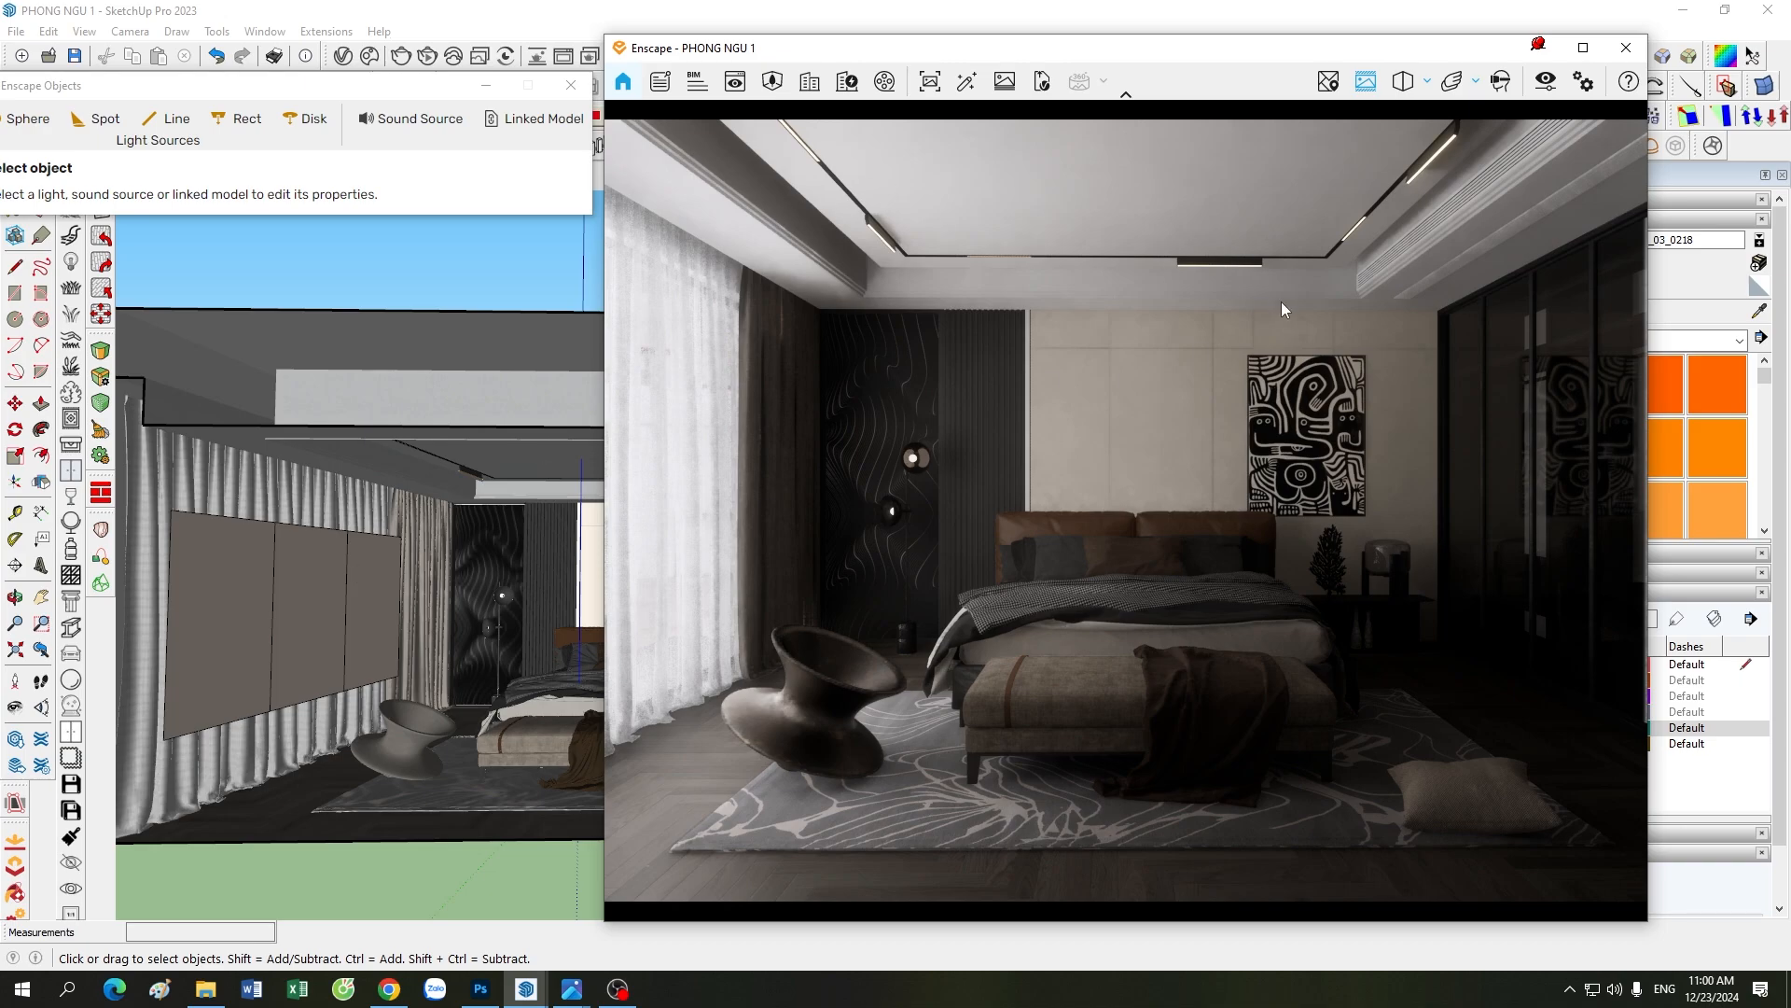
Step: Hide the render window and make the 03. DEN TRAN tag visible to show the ceiling lights in the model
click(1540, 47)
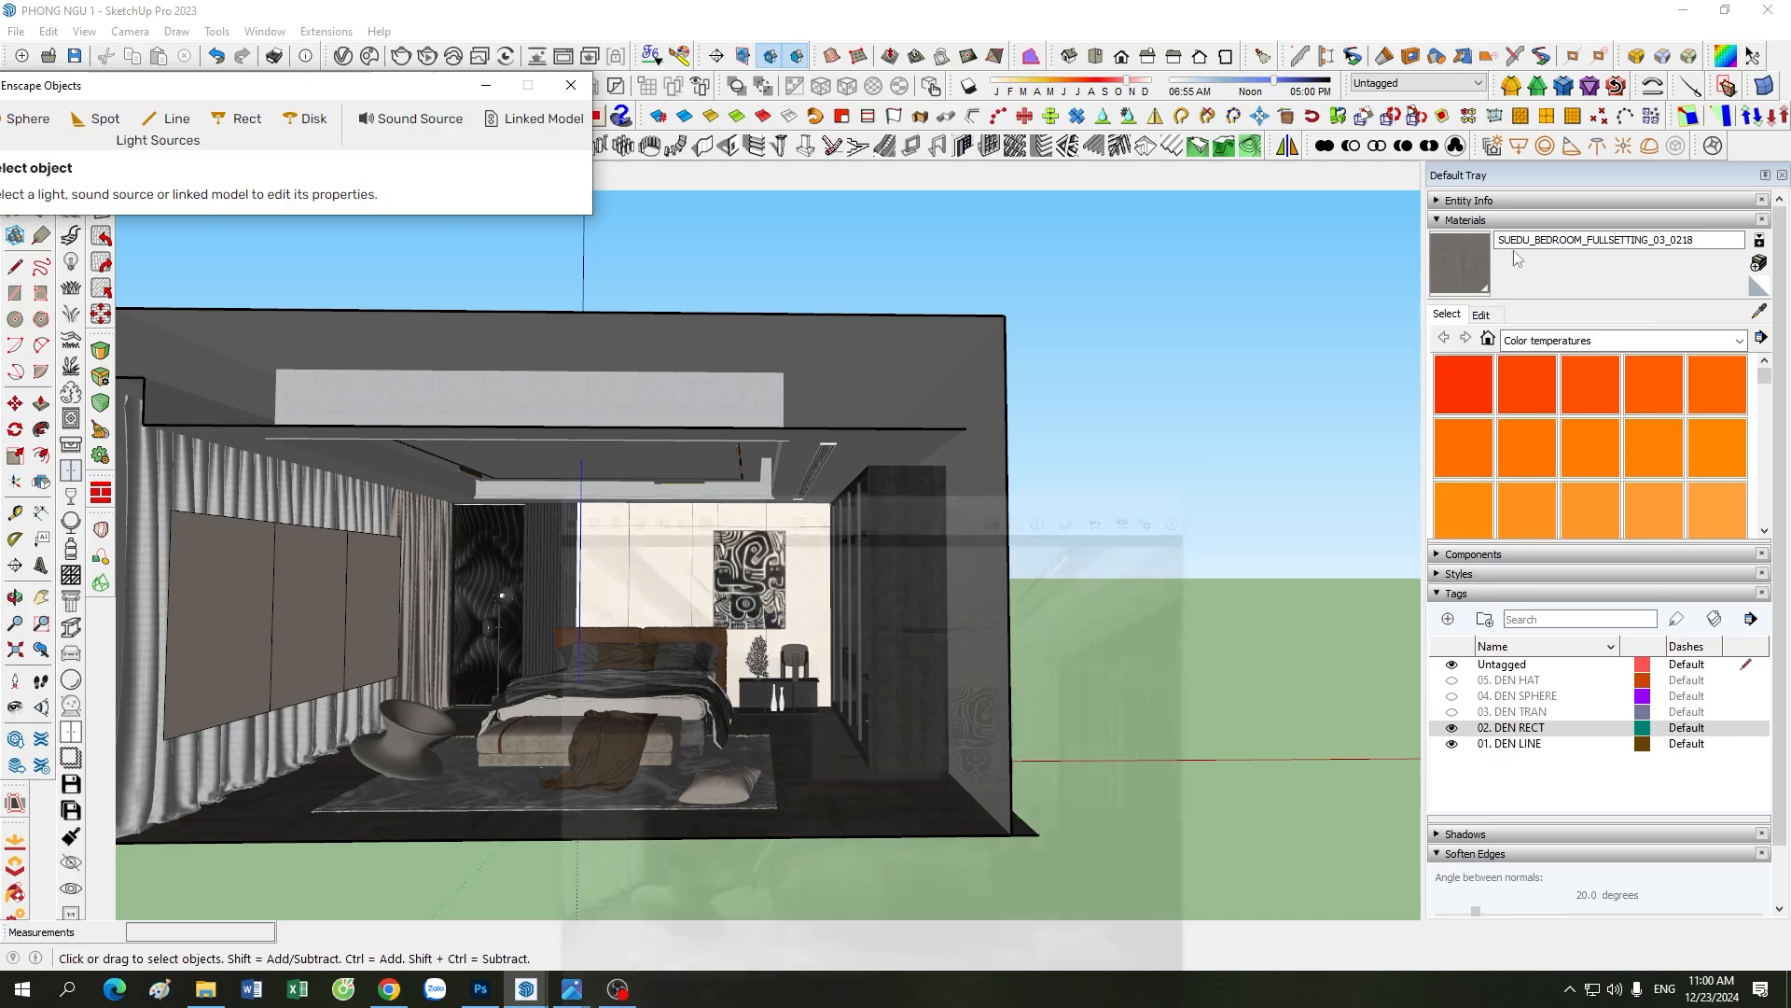
click(1451, 712)
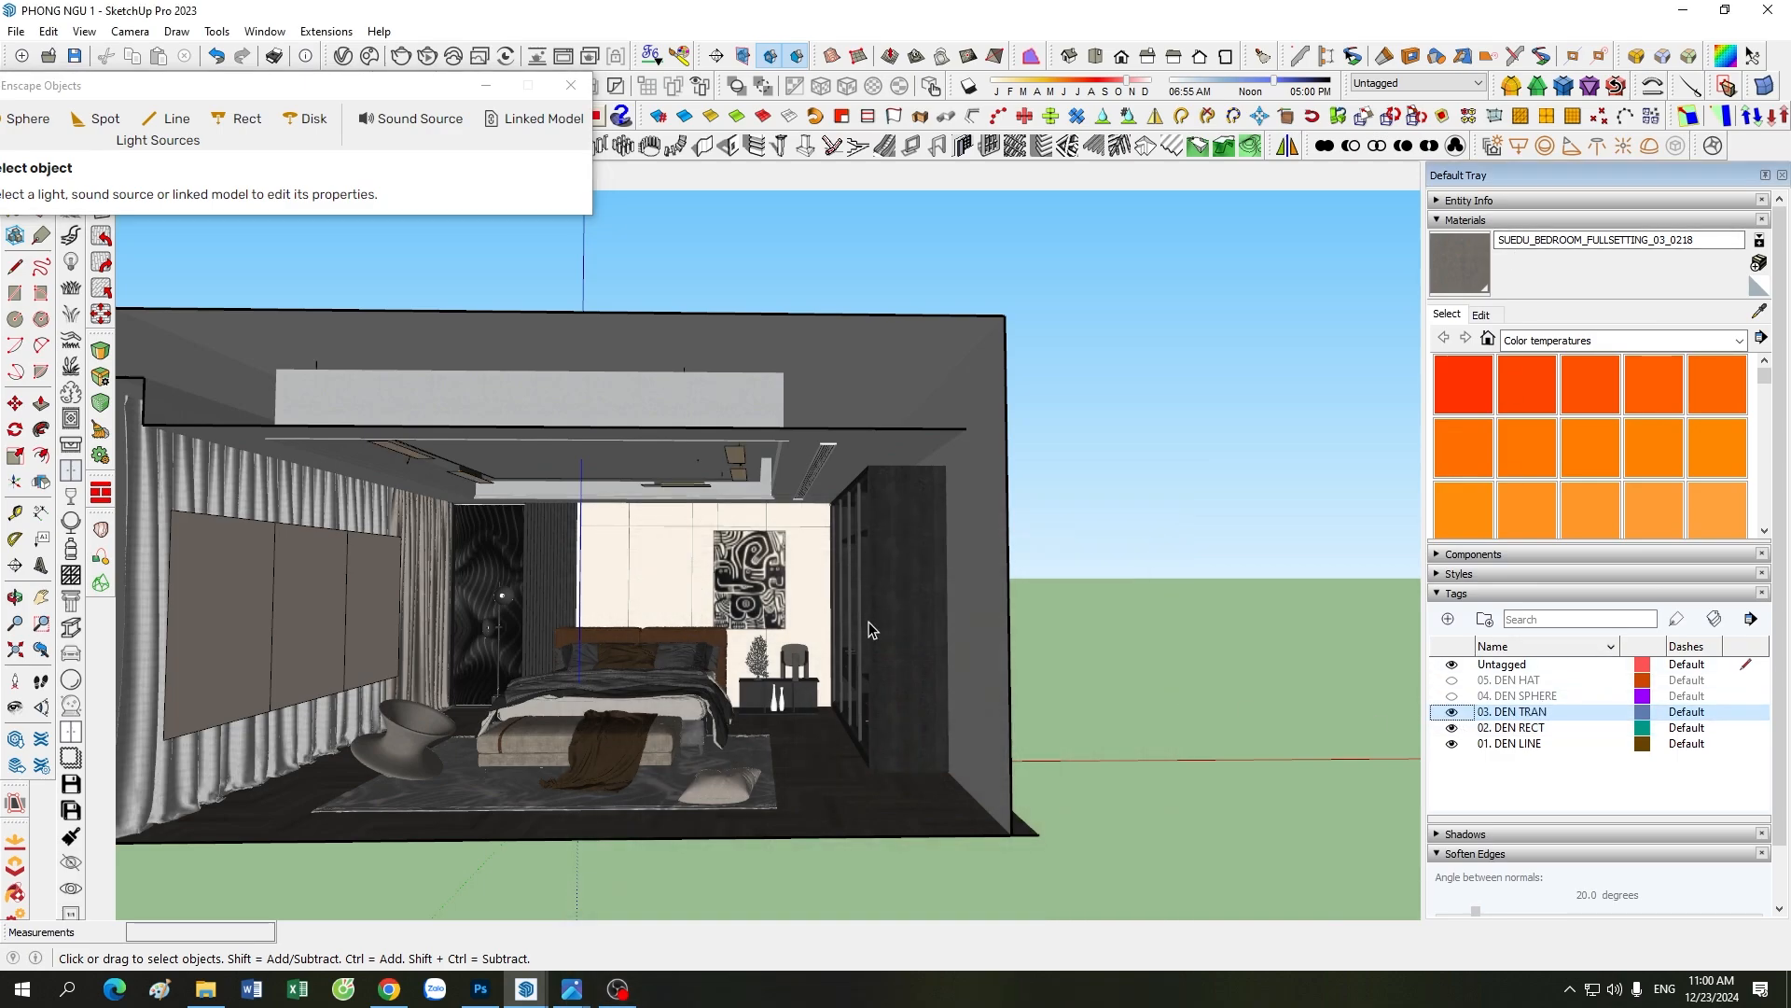
scroll(441, 445, up, 5)
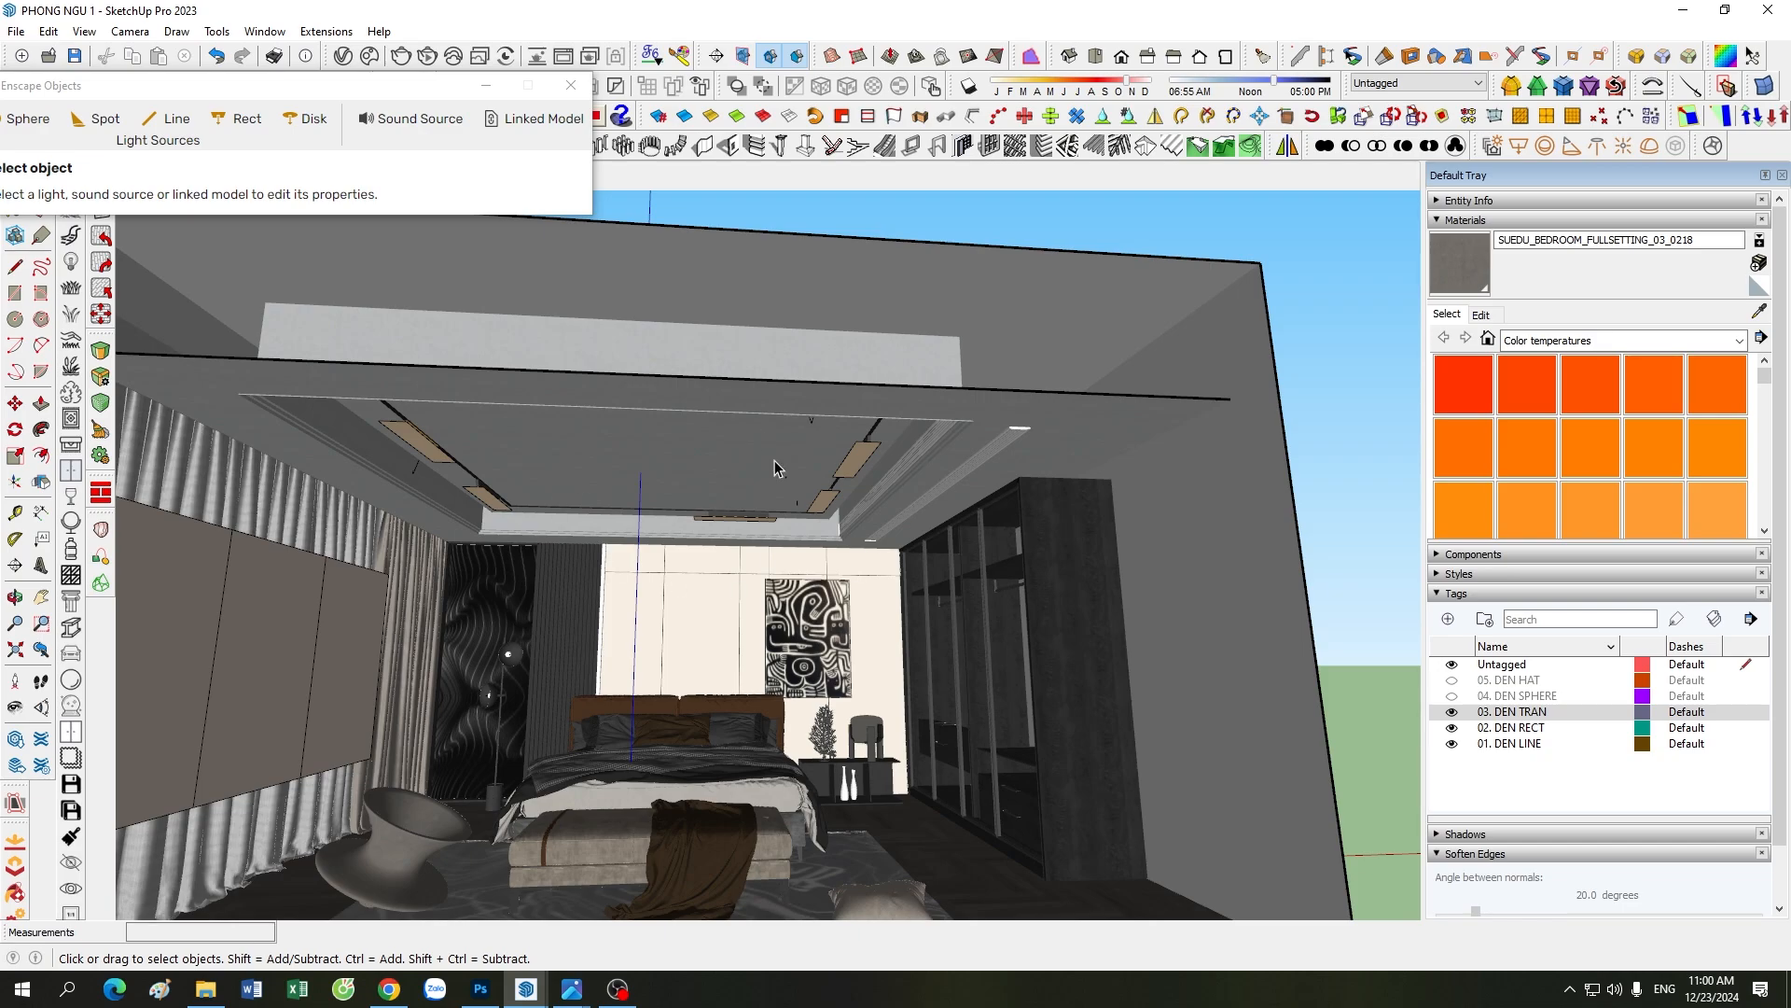
scroll(718, 509, up, 2)
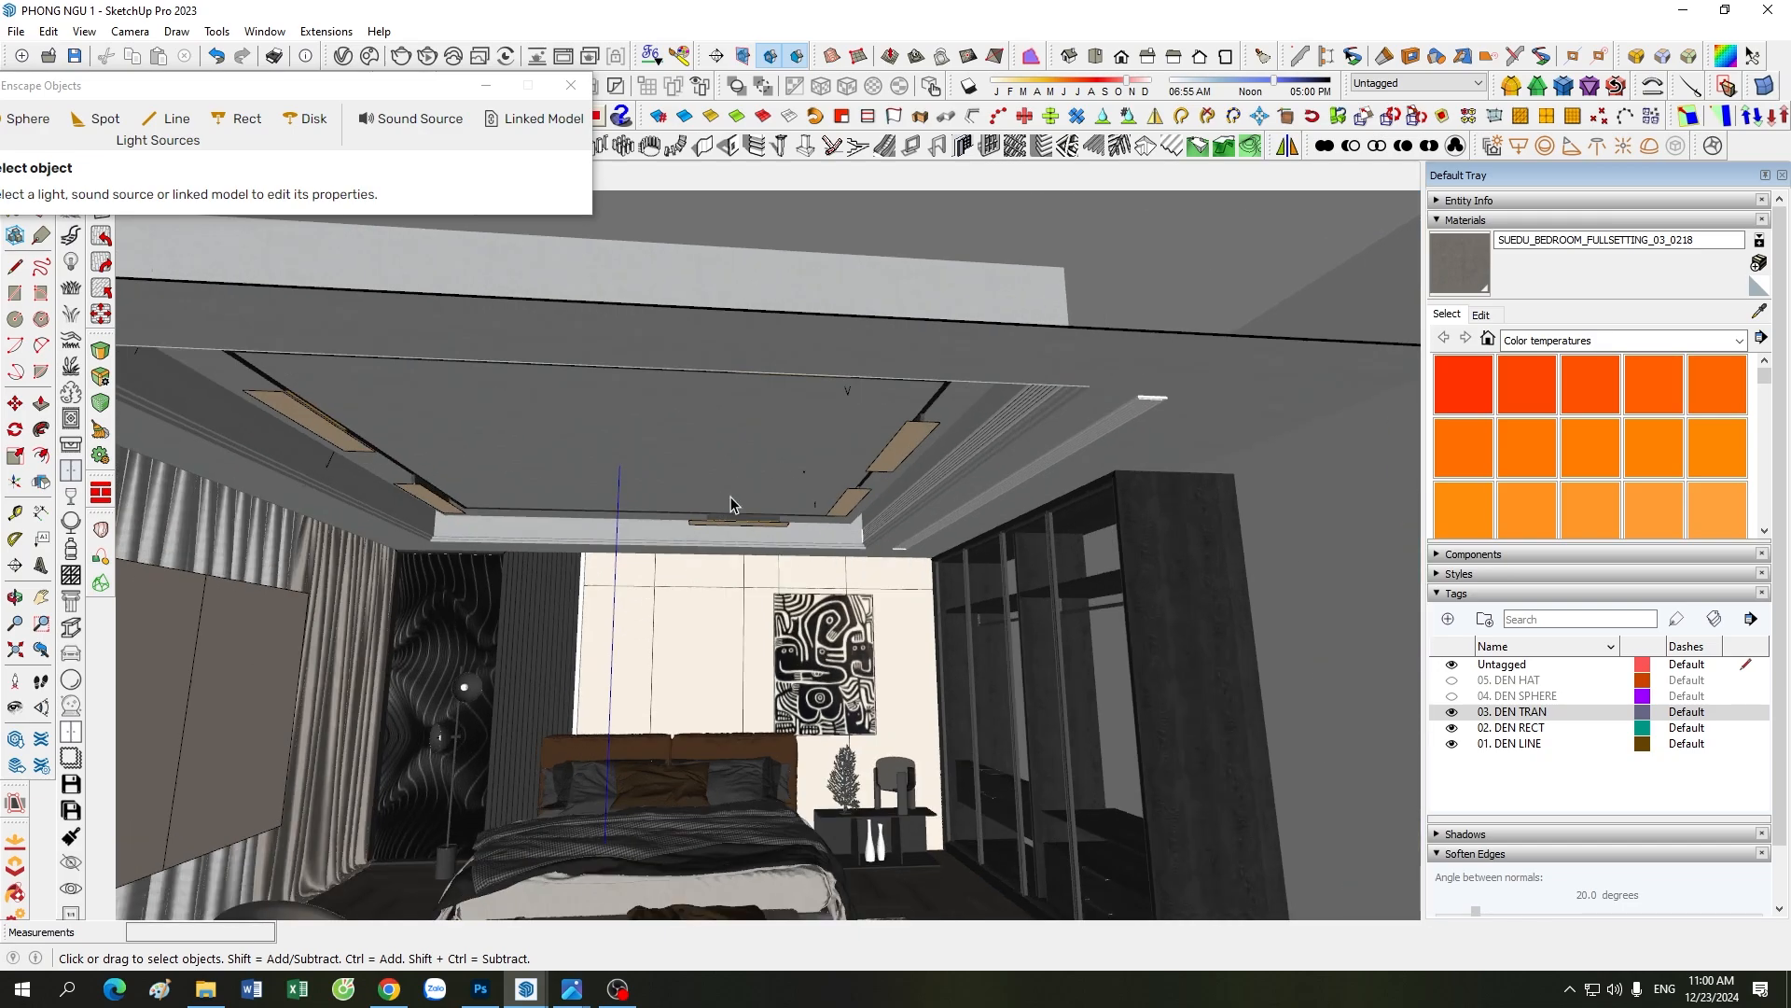
Step: Sample the material of a ceiling track light and look through the Color temperatures swatches
click(1759, 310)
click(919, 427)
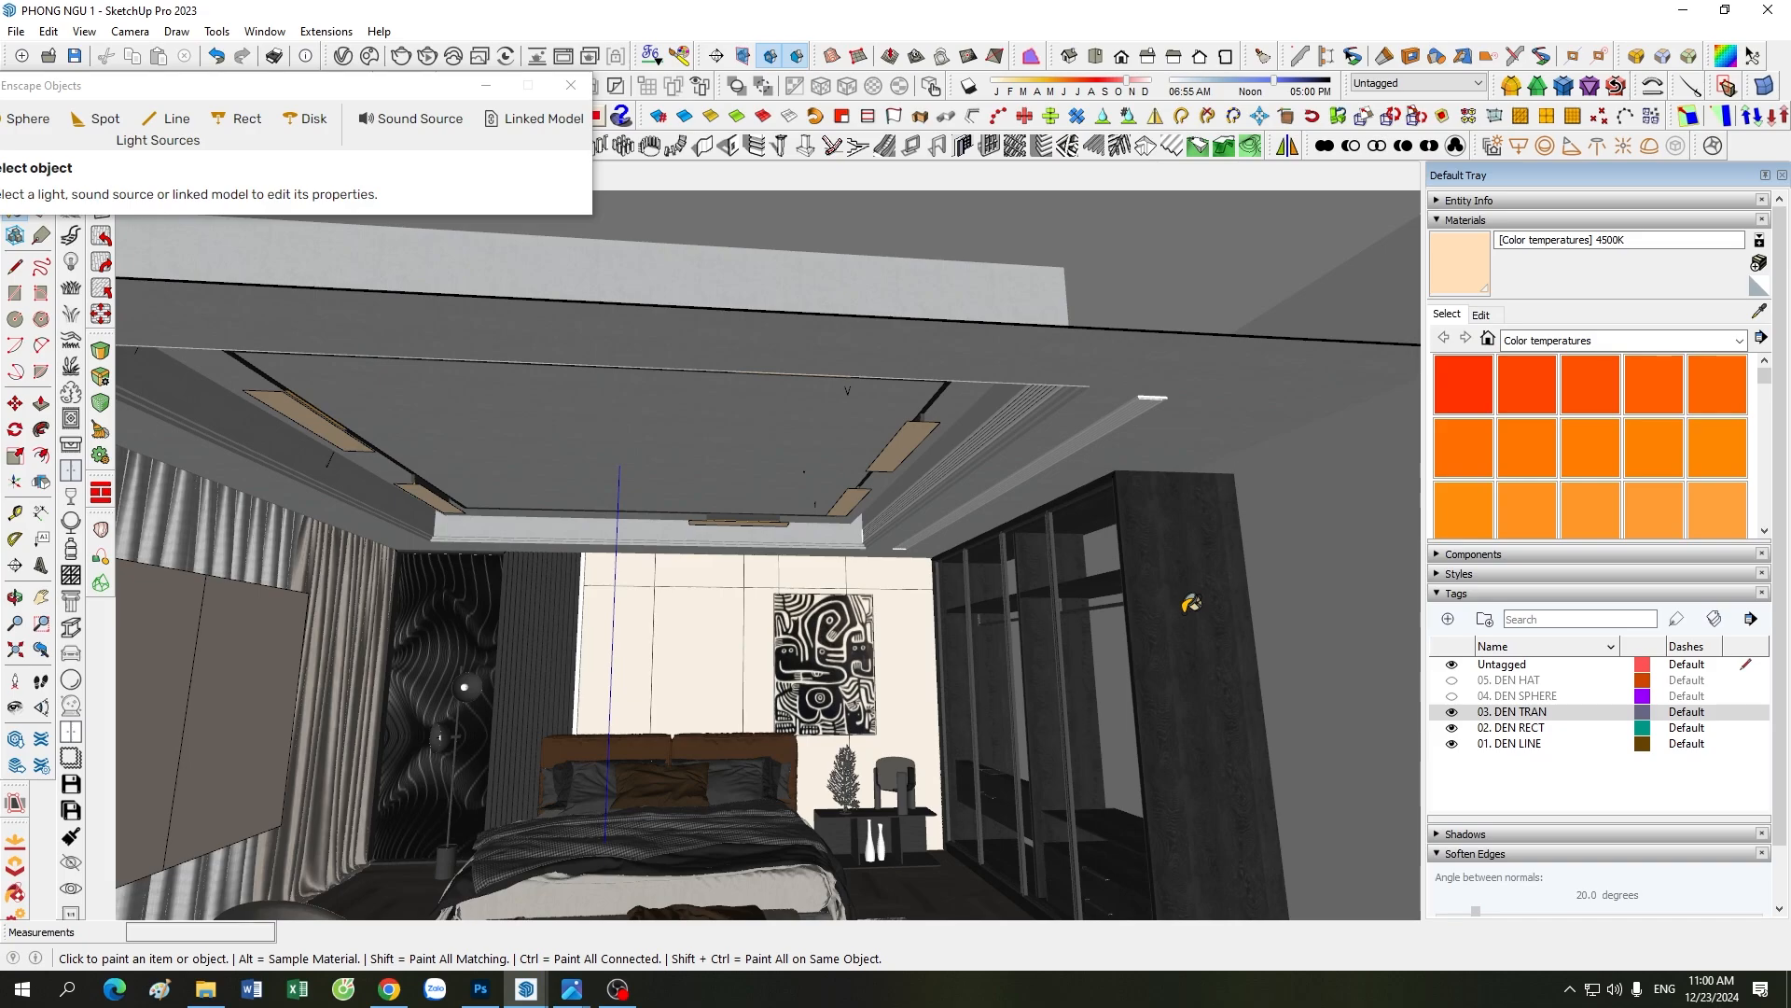
drag(322, 152, 438, 105)
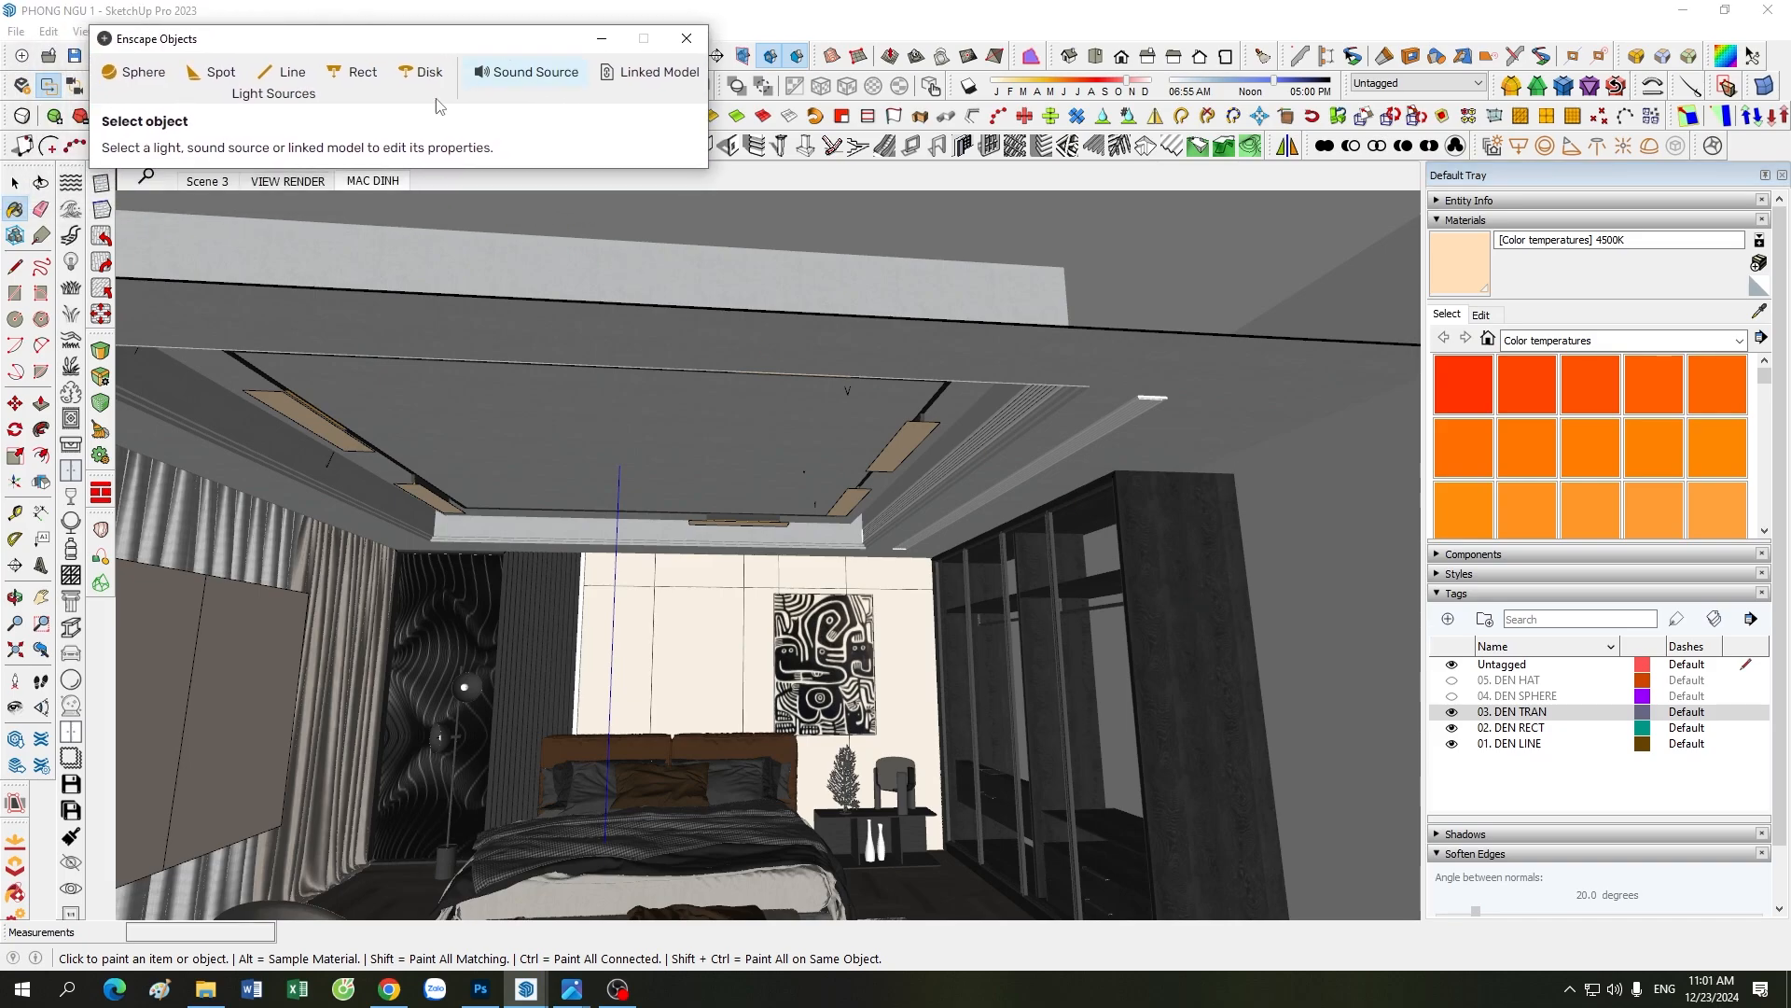
click(15, 182)
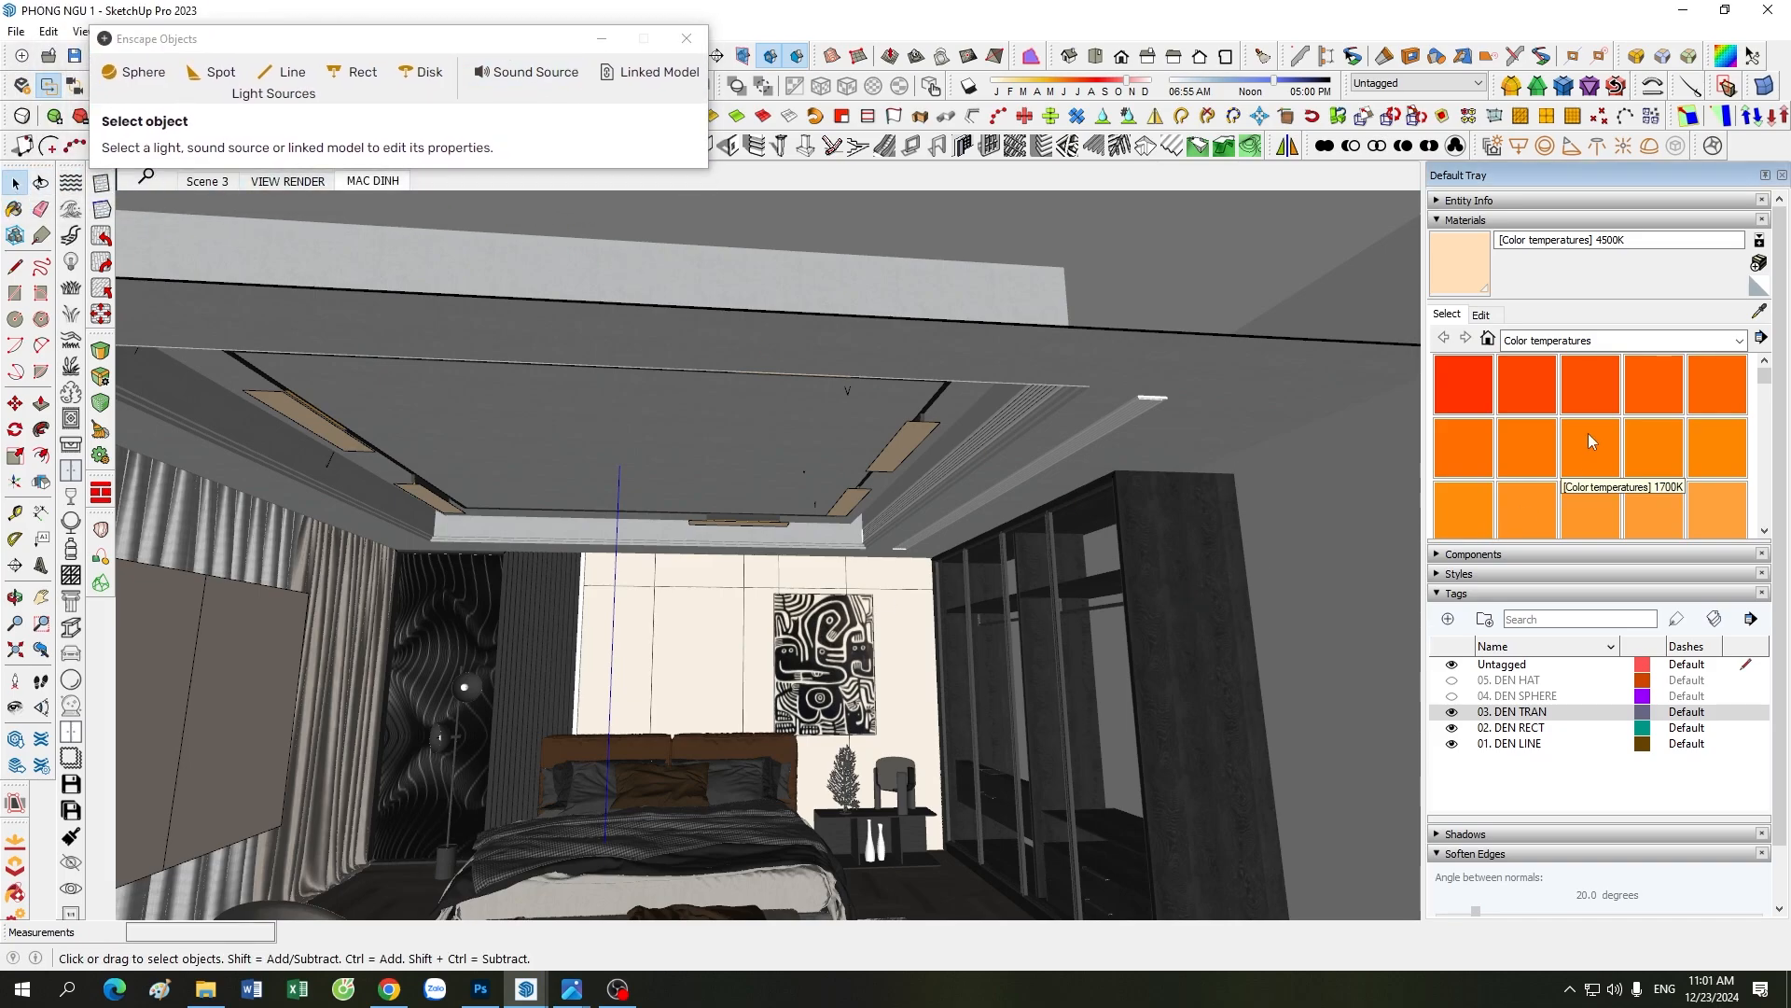
scroll(1554, 478, down, 2)
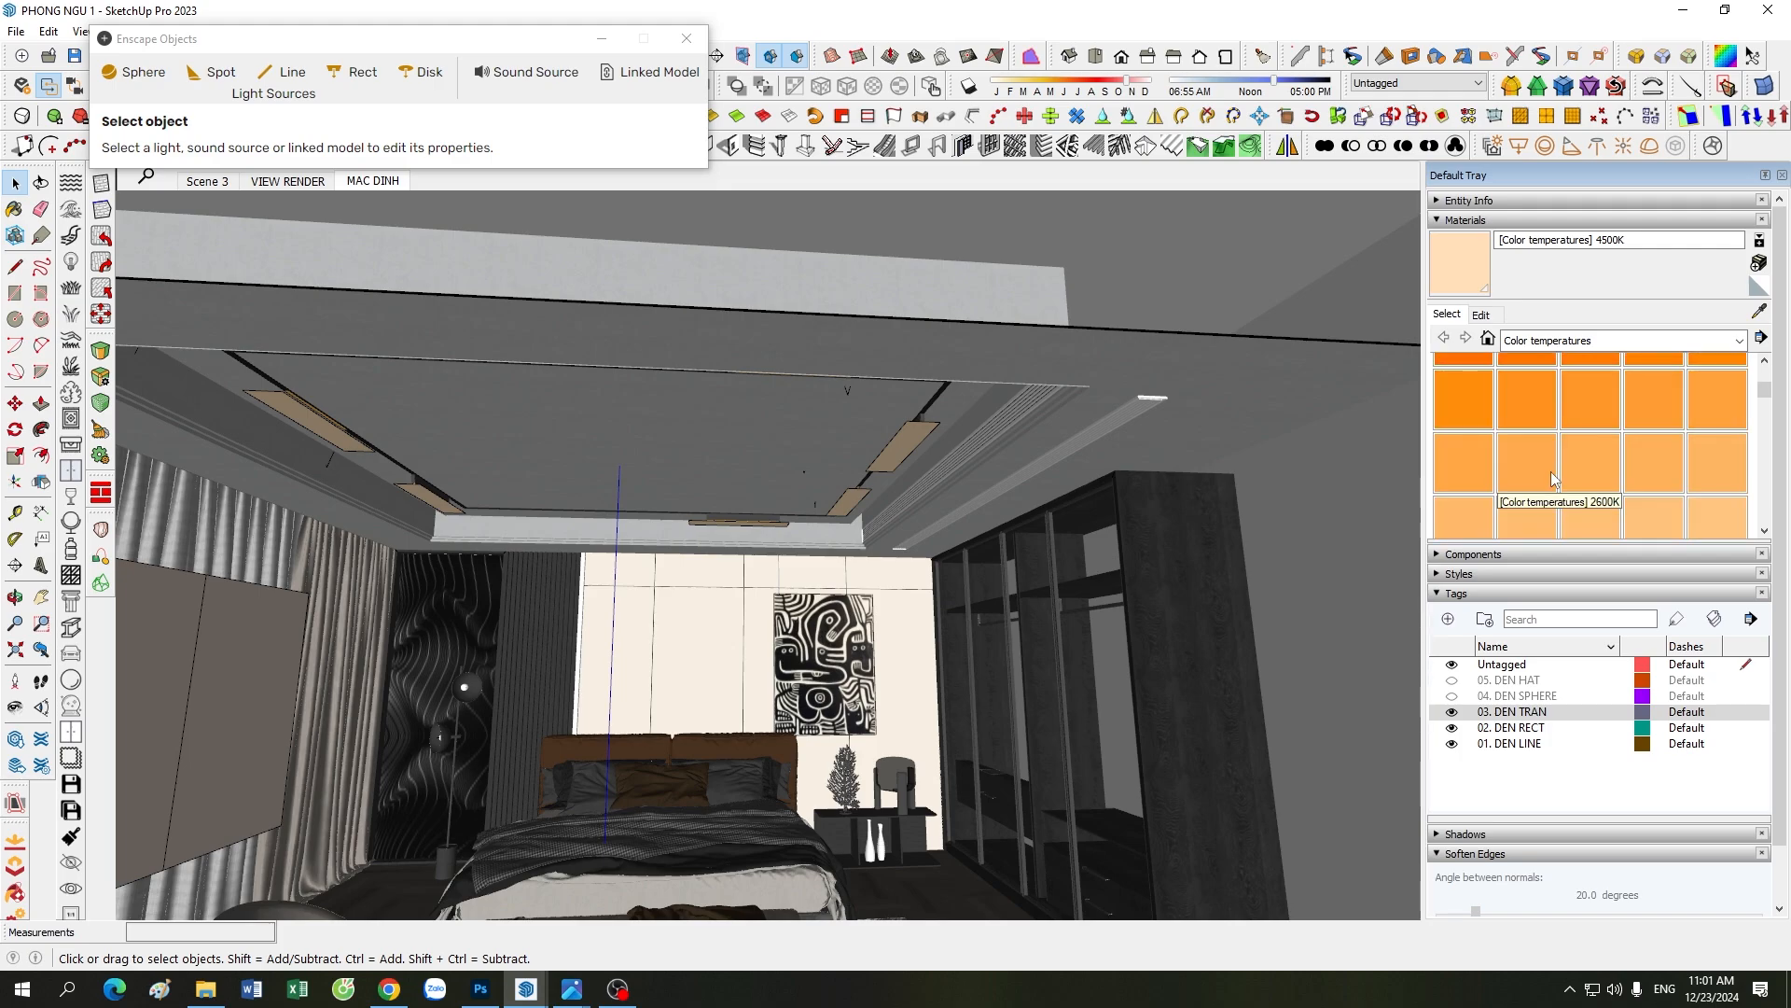
scroll(1484, 525, down, 1)
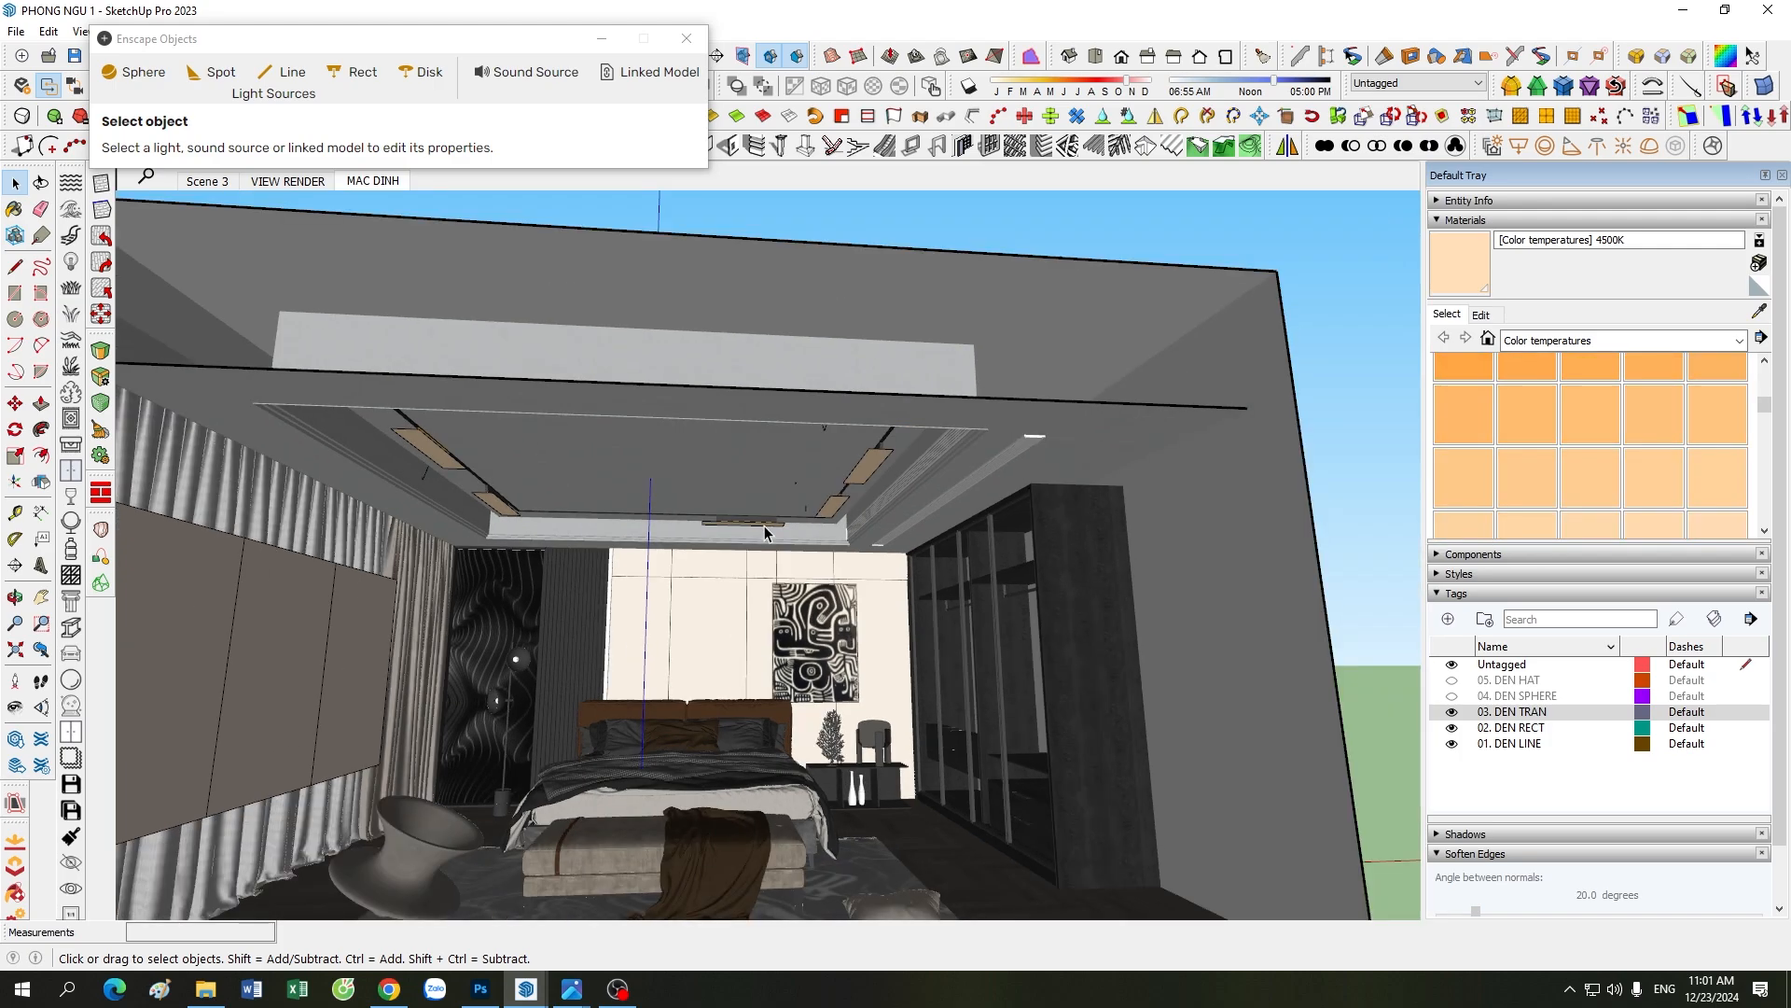
Step: Inspect the light direction and editing handles of the rectangular ceiling light near the curtains, then deselect it
scroll(759, 523, down, 5)
scroll(640, 664, up, 5)
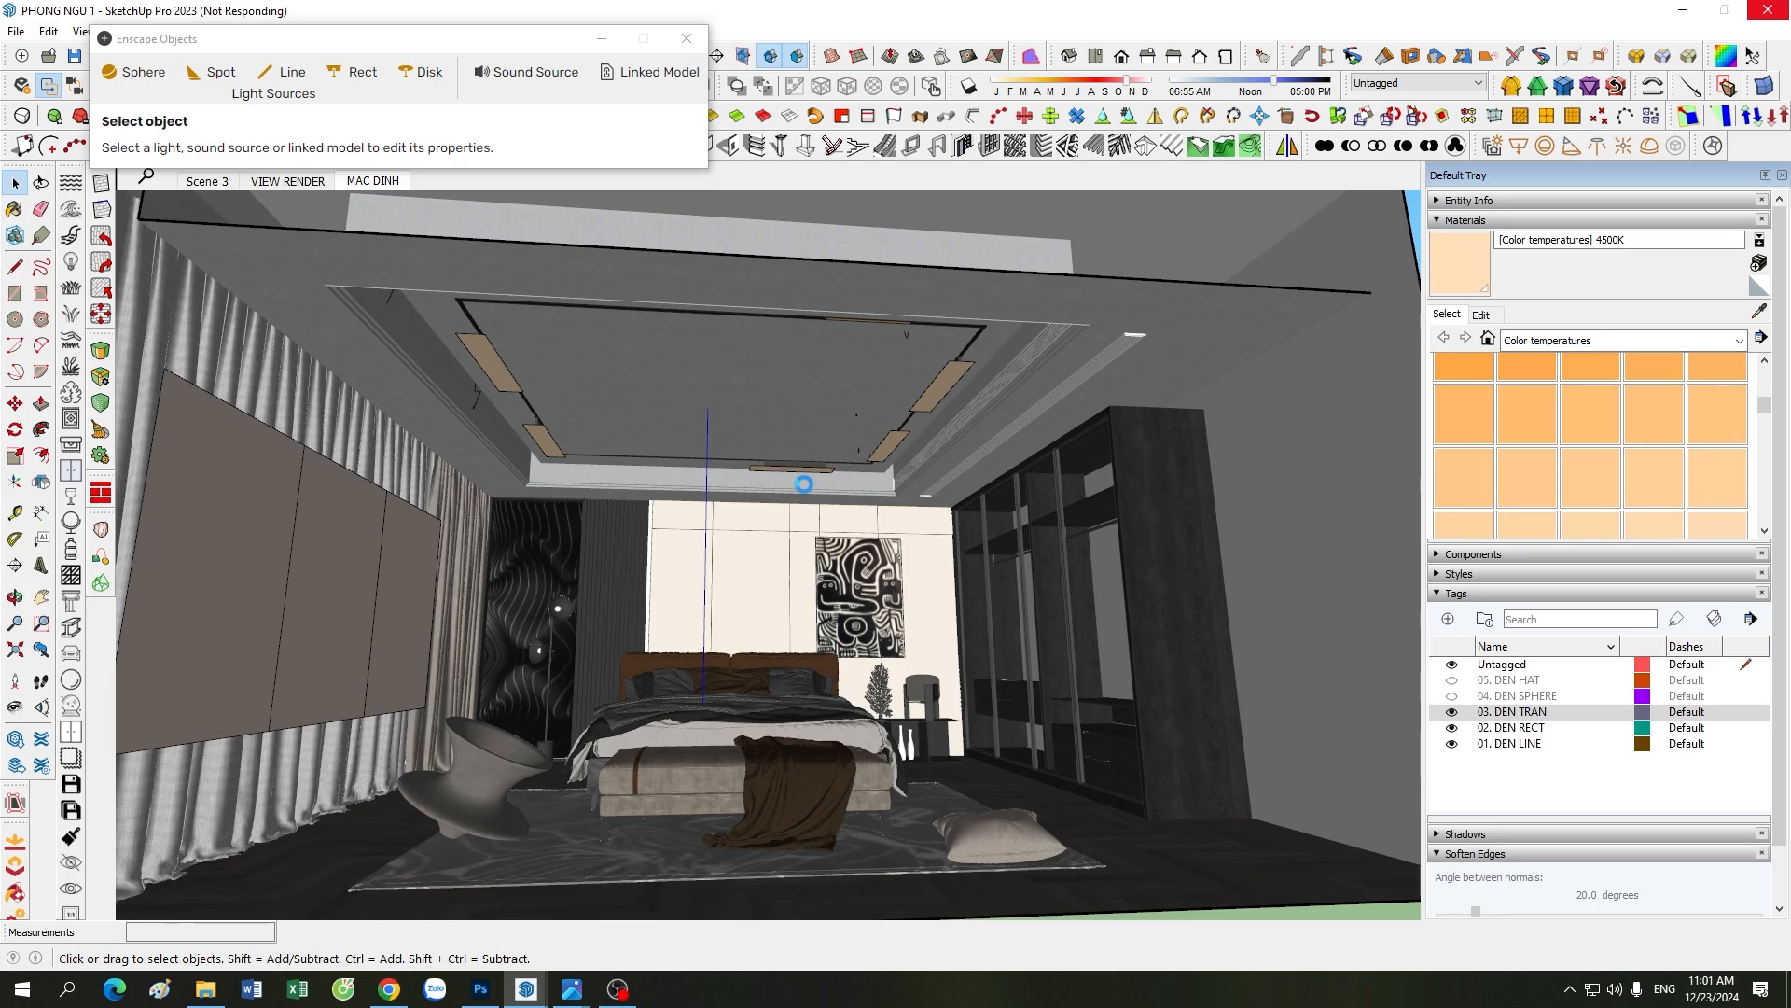
scroll(621, 436, up, 2)
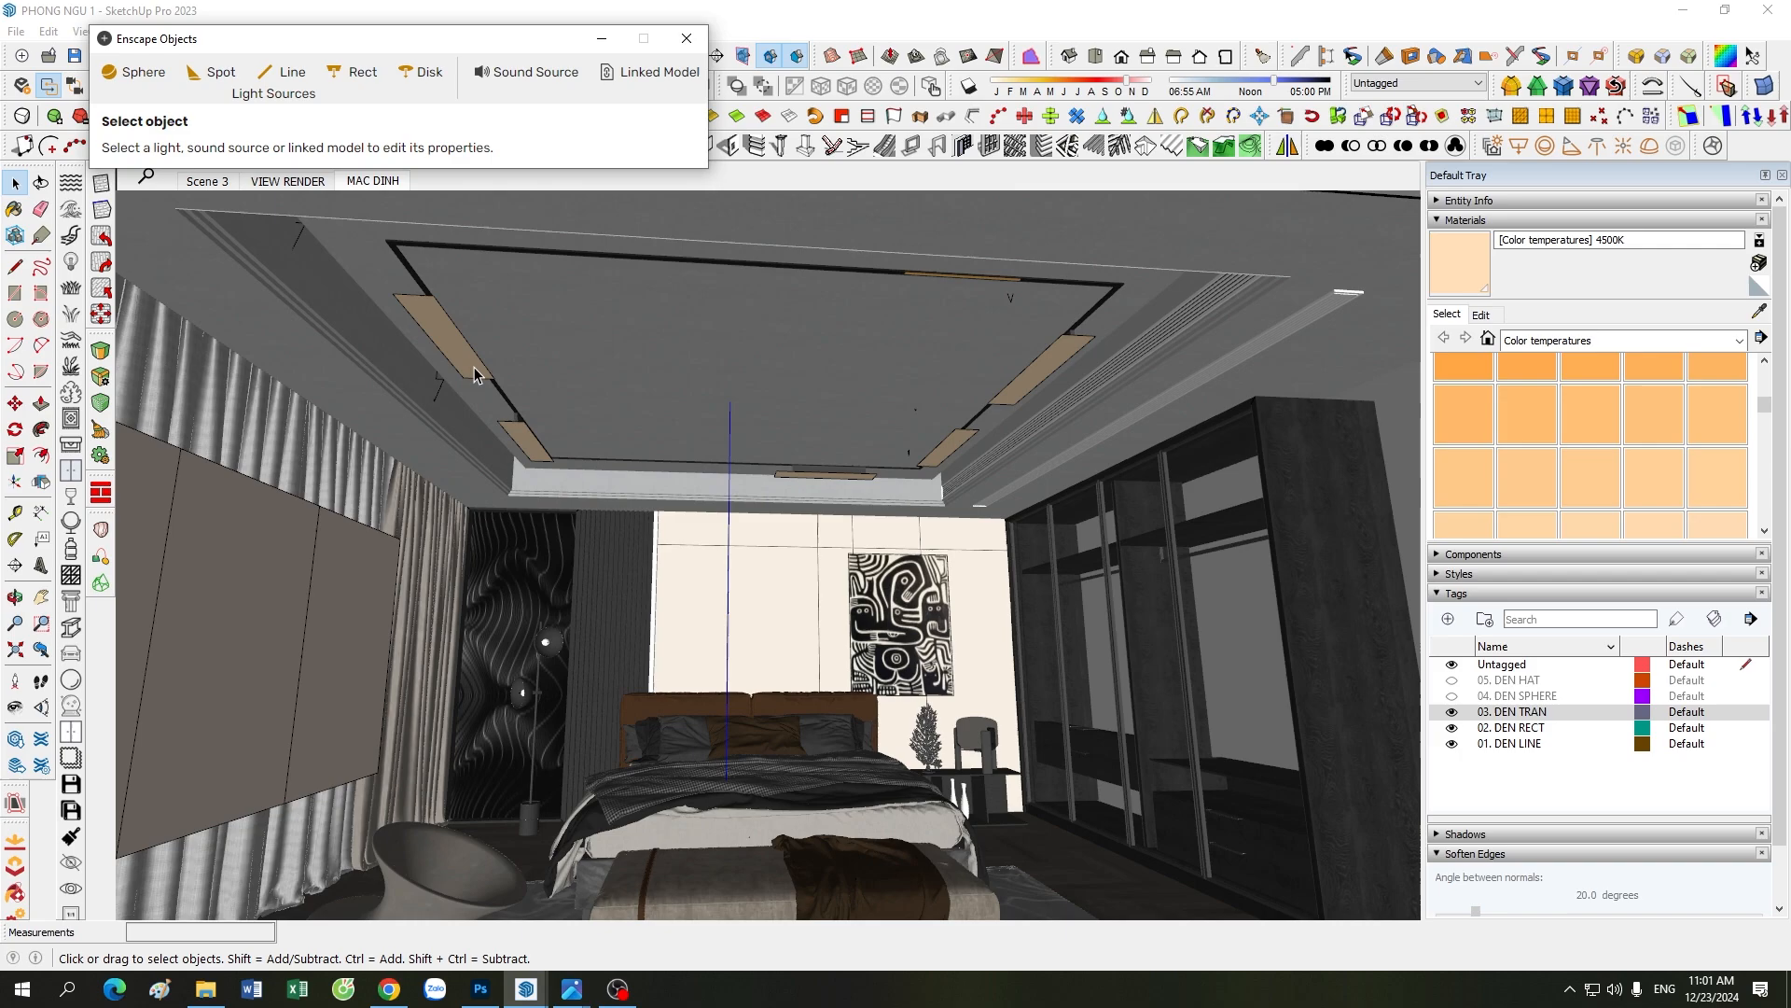
double_click(446, 349)
click(446, 349)
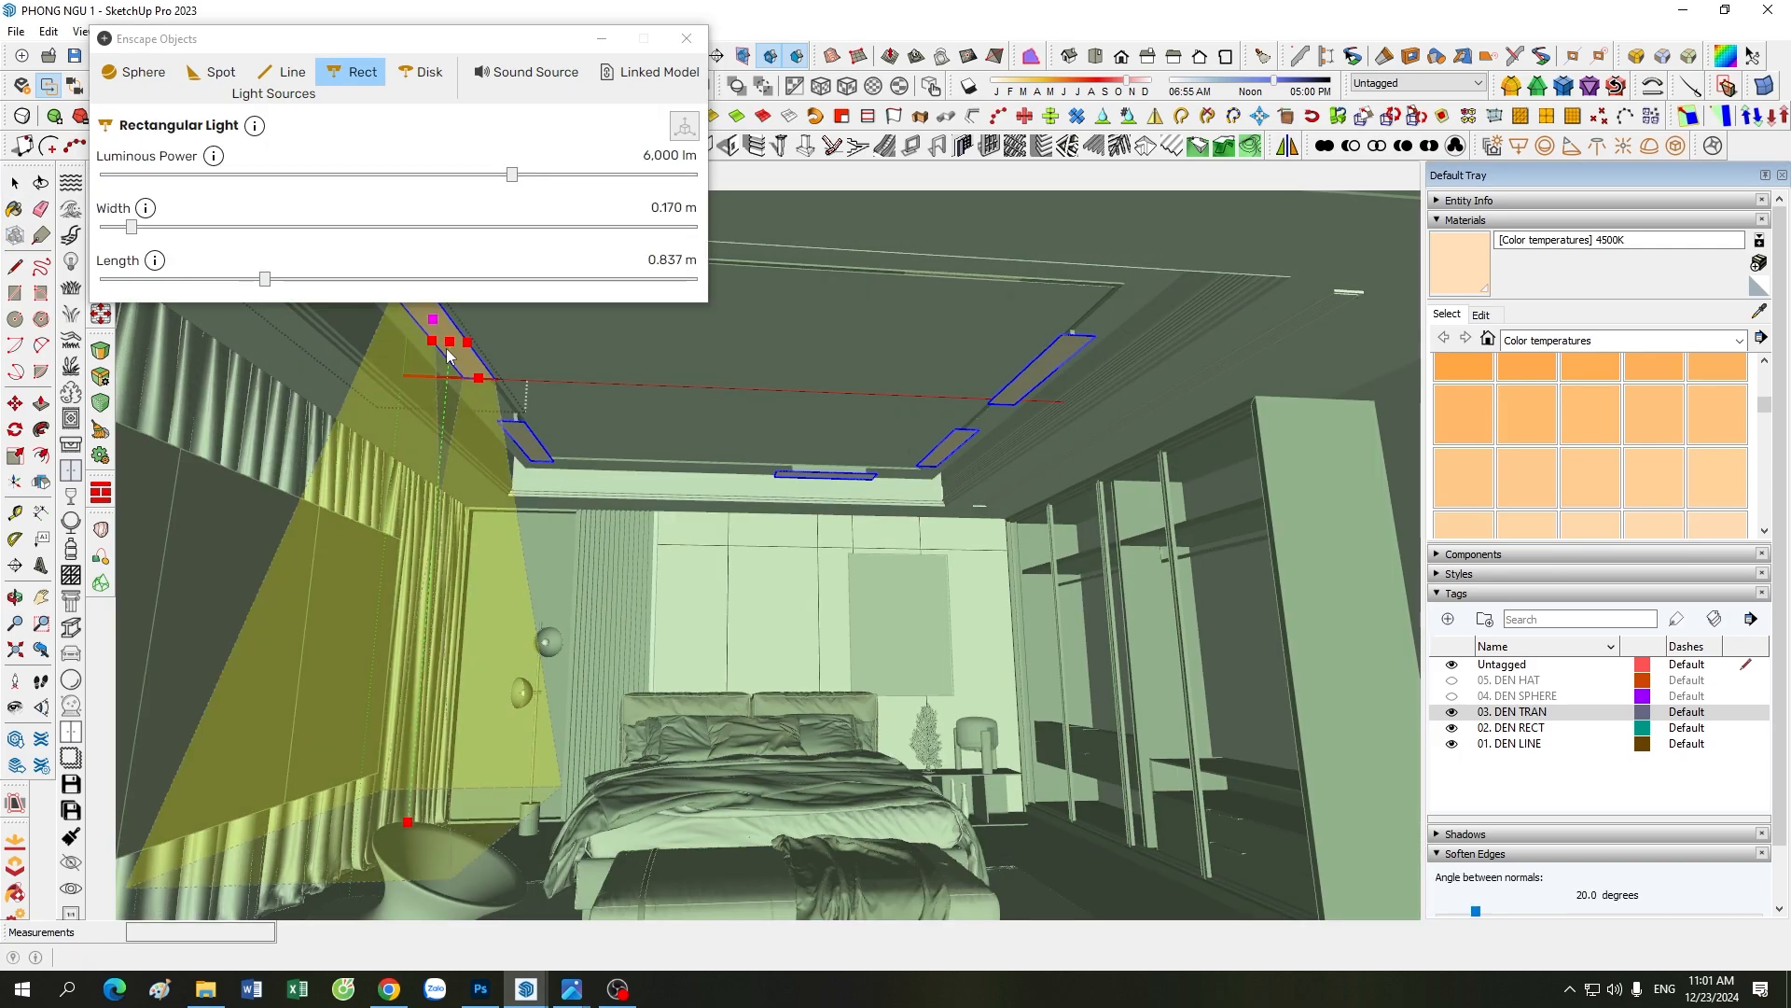
key(space)
key(Escape)
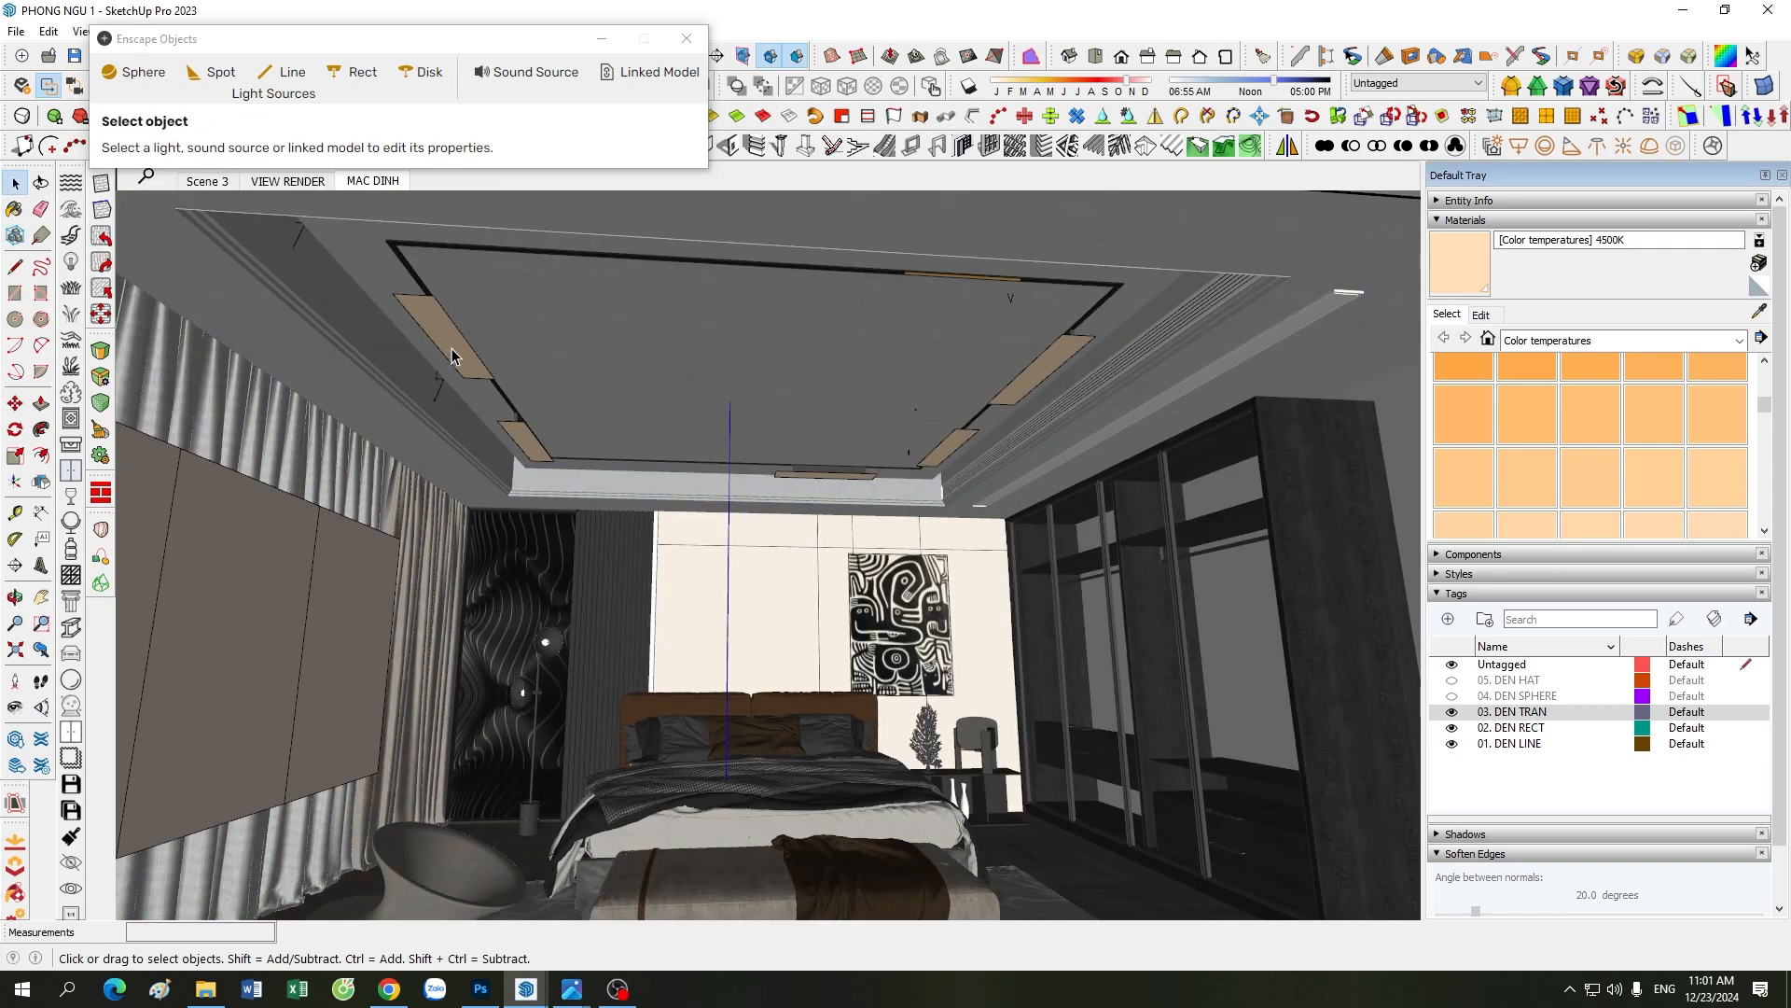
Step: Check the luminous power, width and length of the rectangular ceiling lights, then deselect them
double_click(452, 349)
click(452, 349)
key(space)
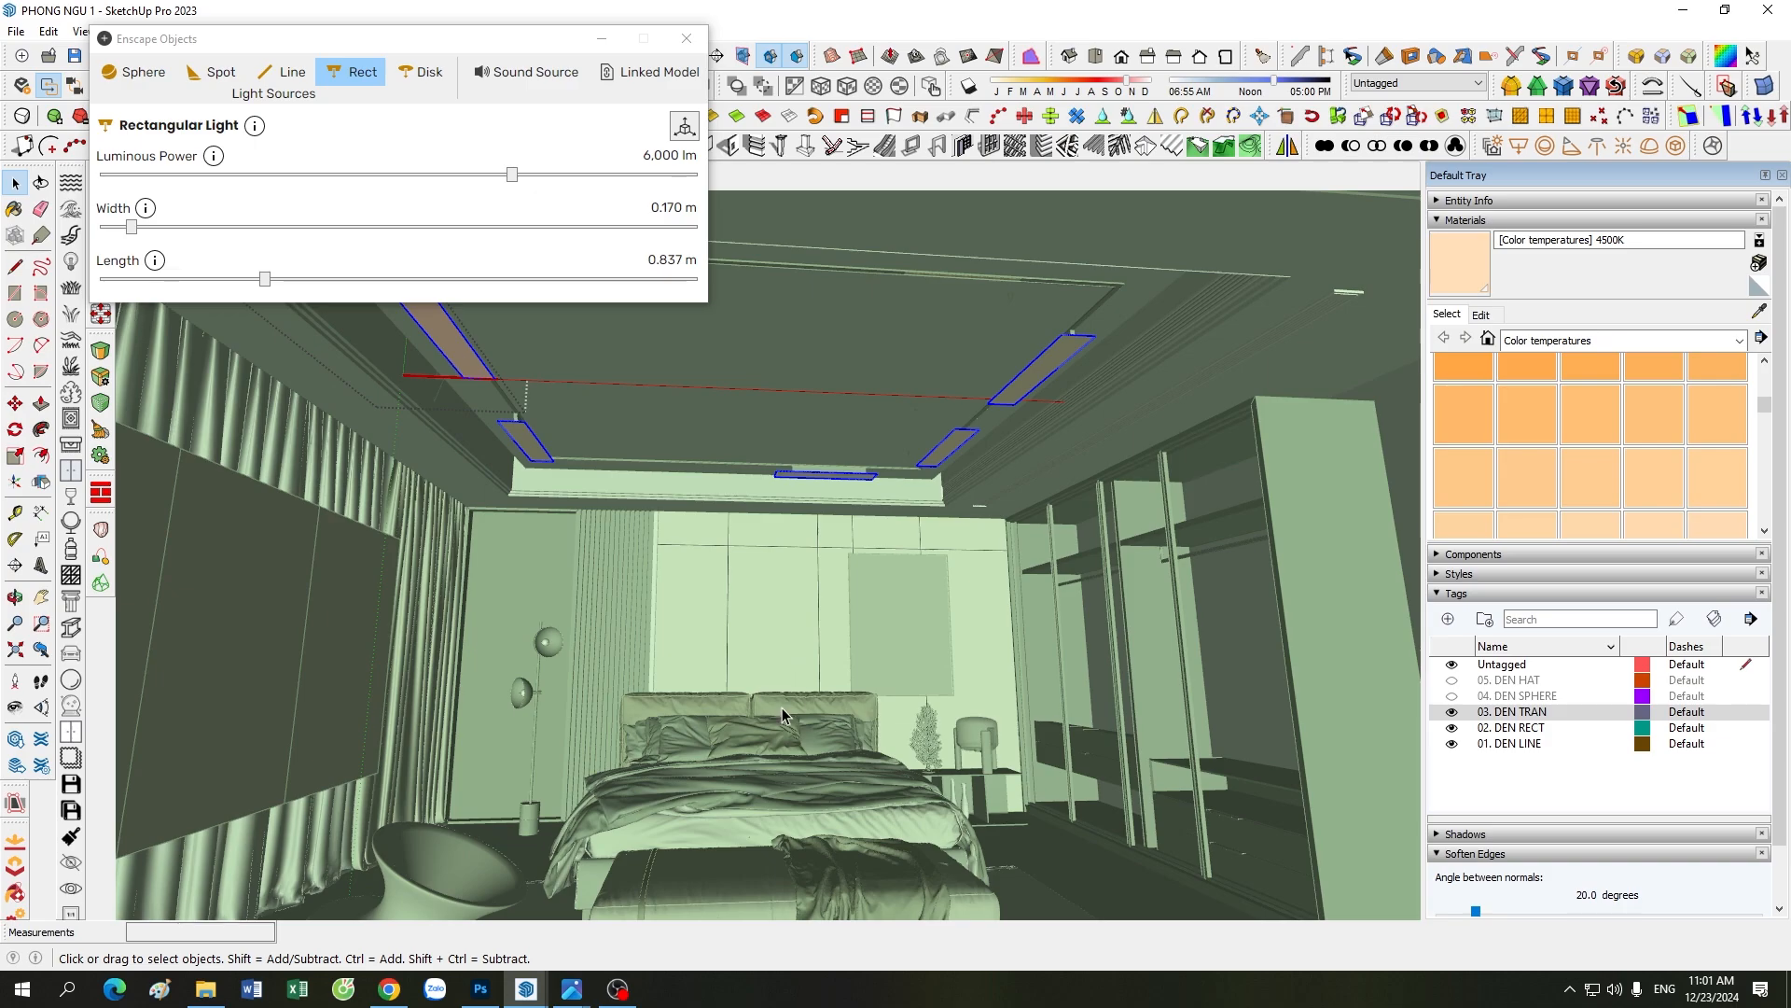
key(Escape)
double_click(467, 373)
click(468, 371)
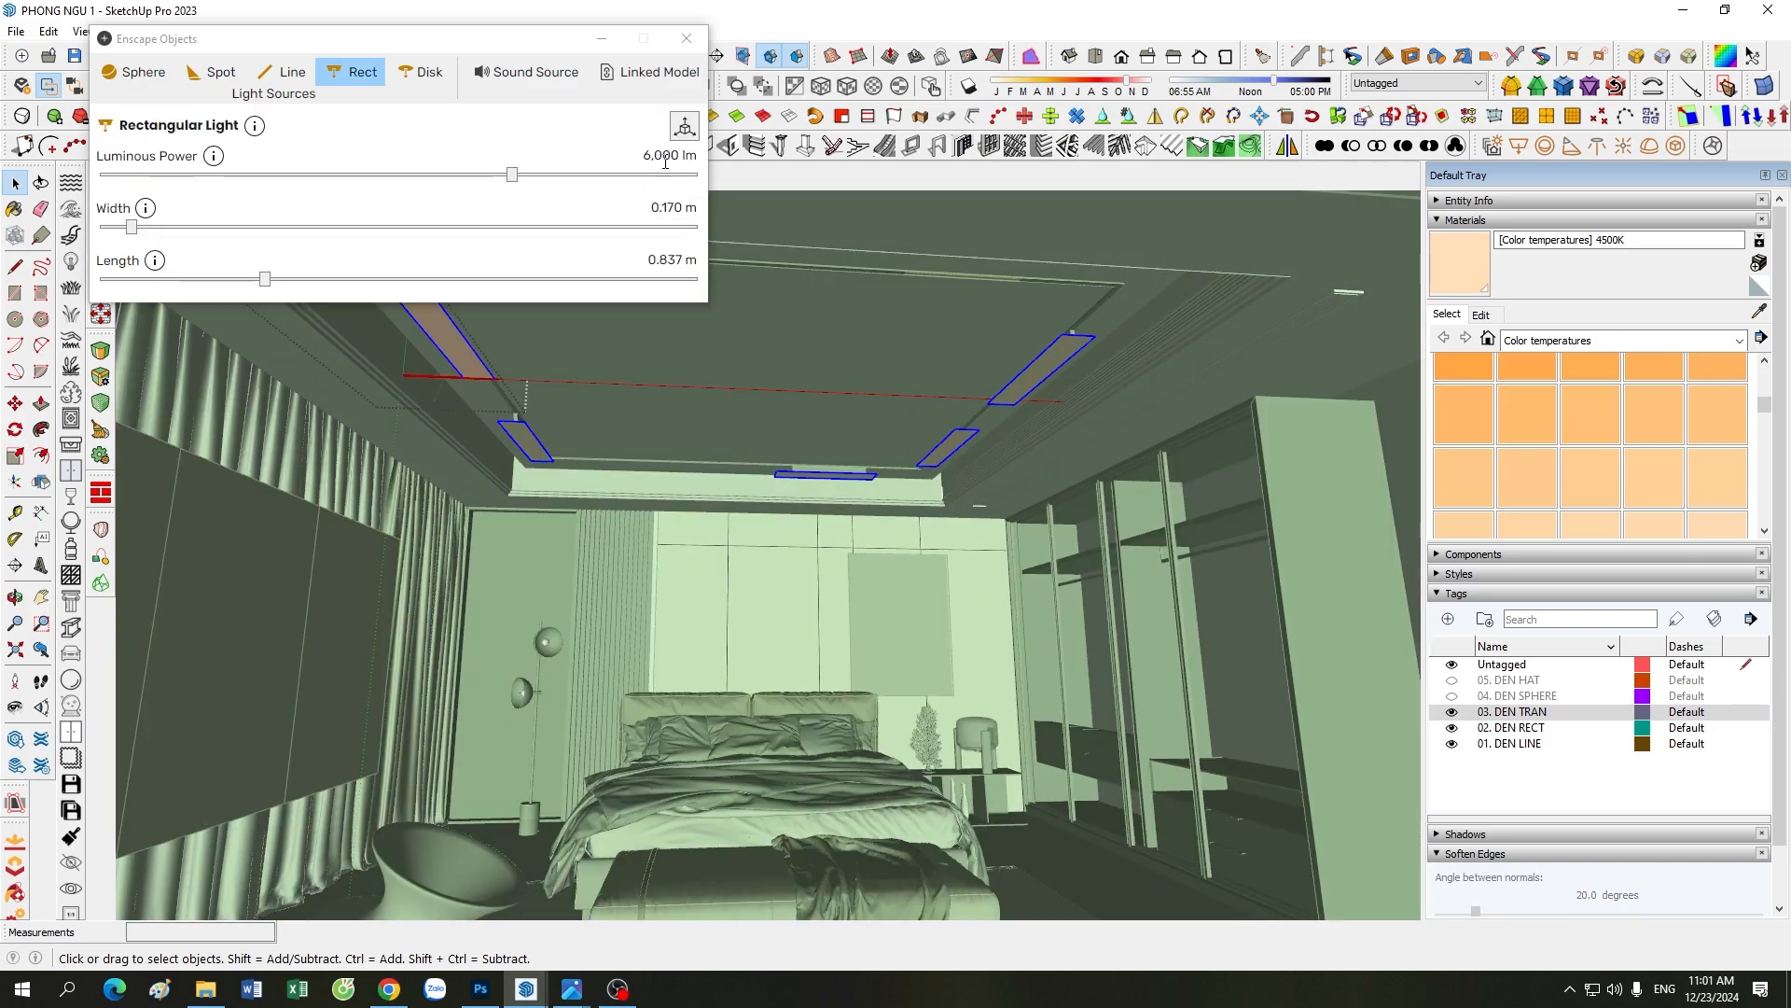
key(Escape)
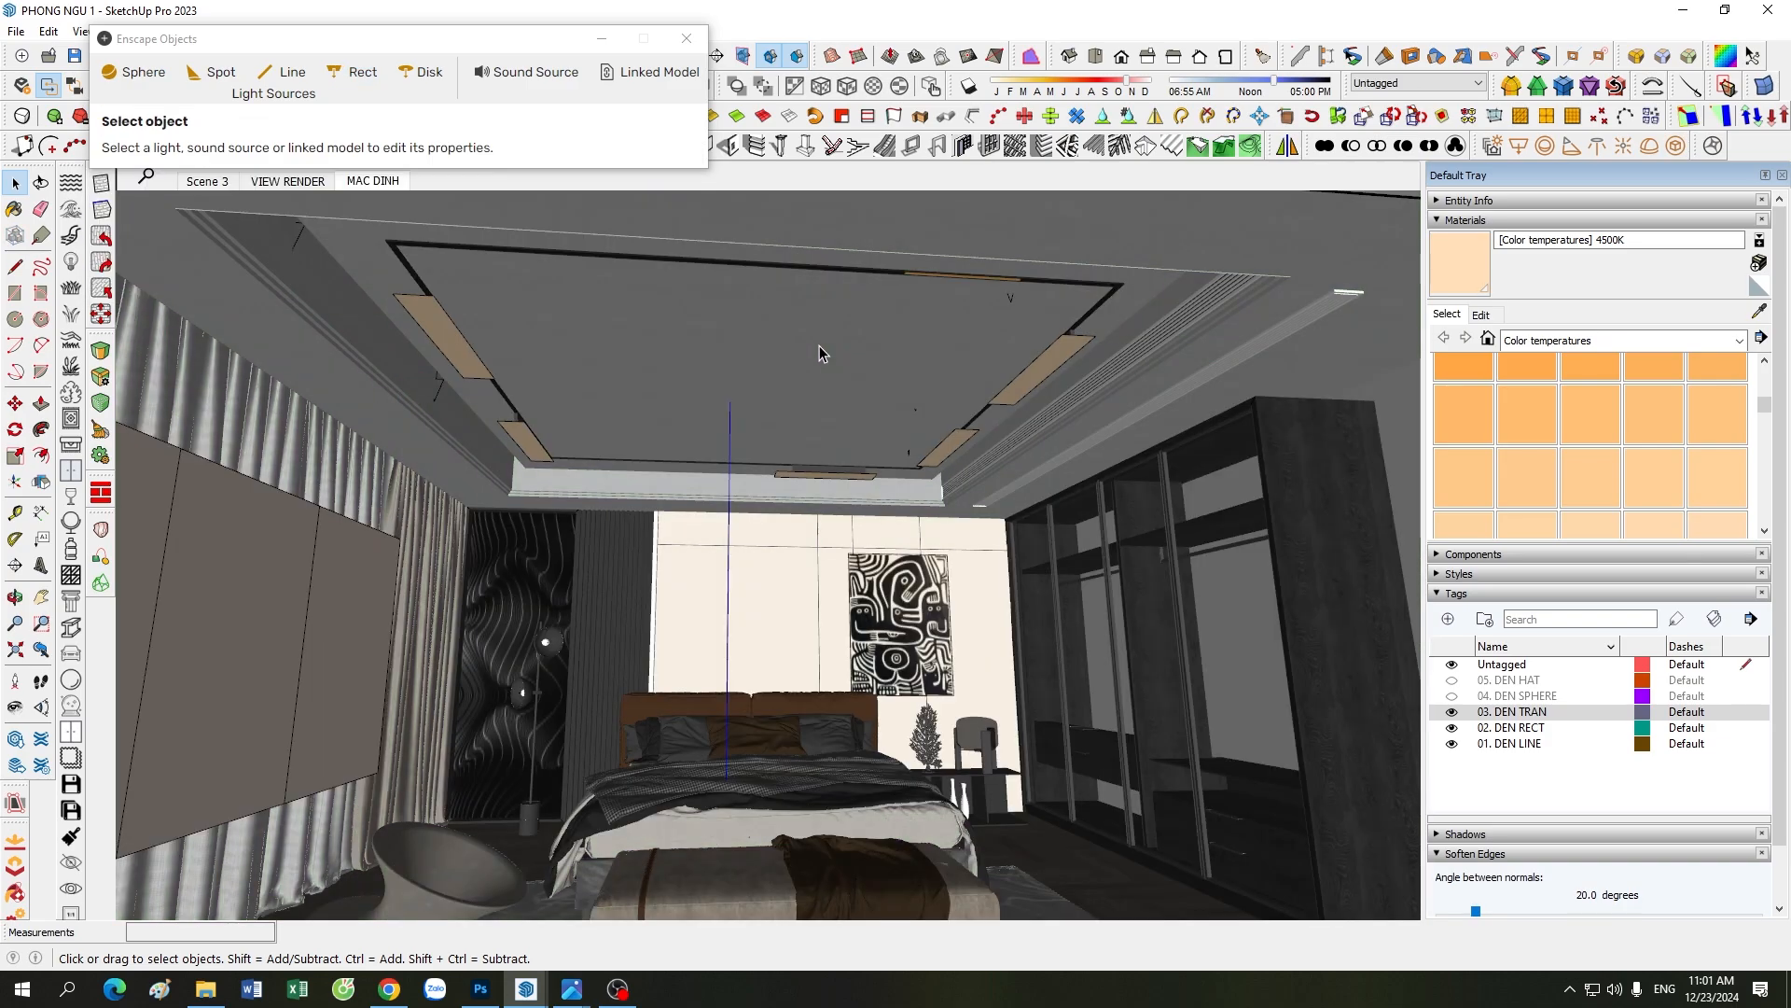
Step: Examine the bedroom's Enscape render with the ceiling lights enabled, keeping Visual Settings minimized
mouse_move(526, 979)
click(525, 909)
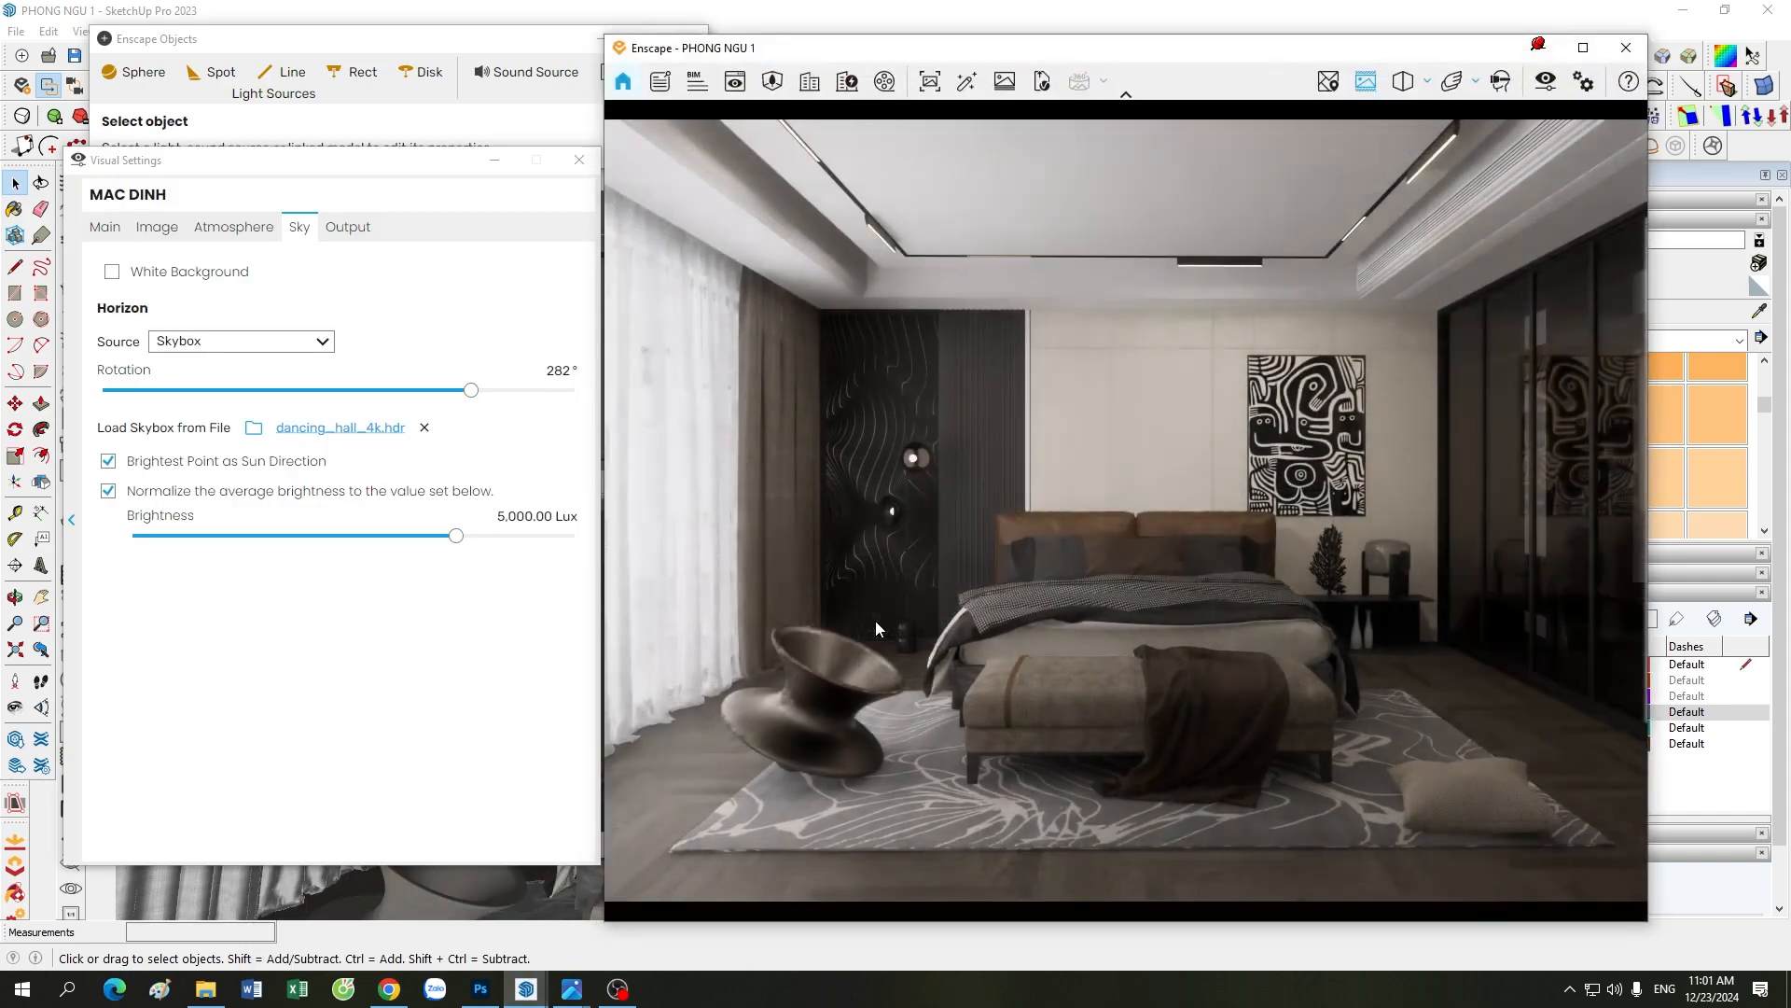
click(493, 160)
drag(1075, 52, 1103, 53)
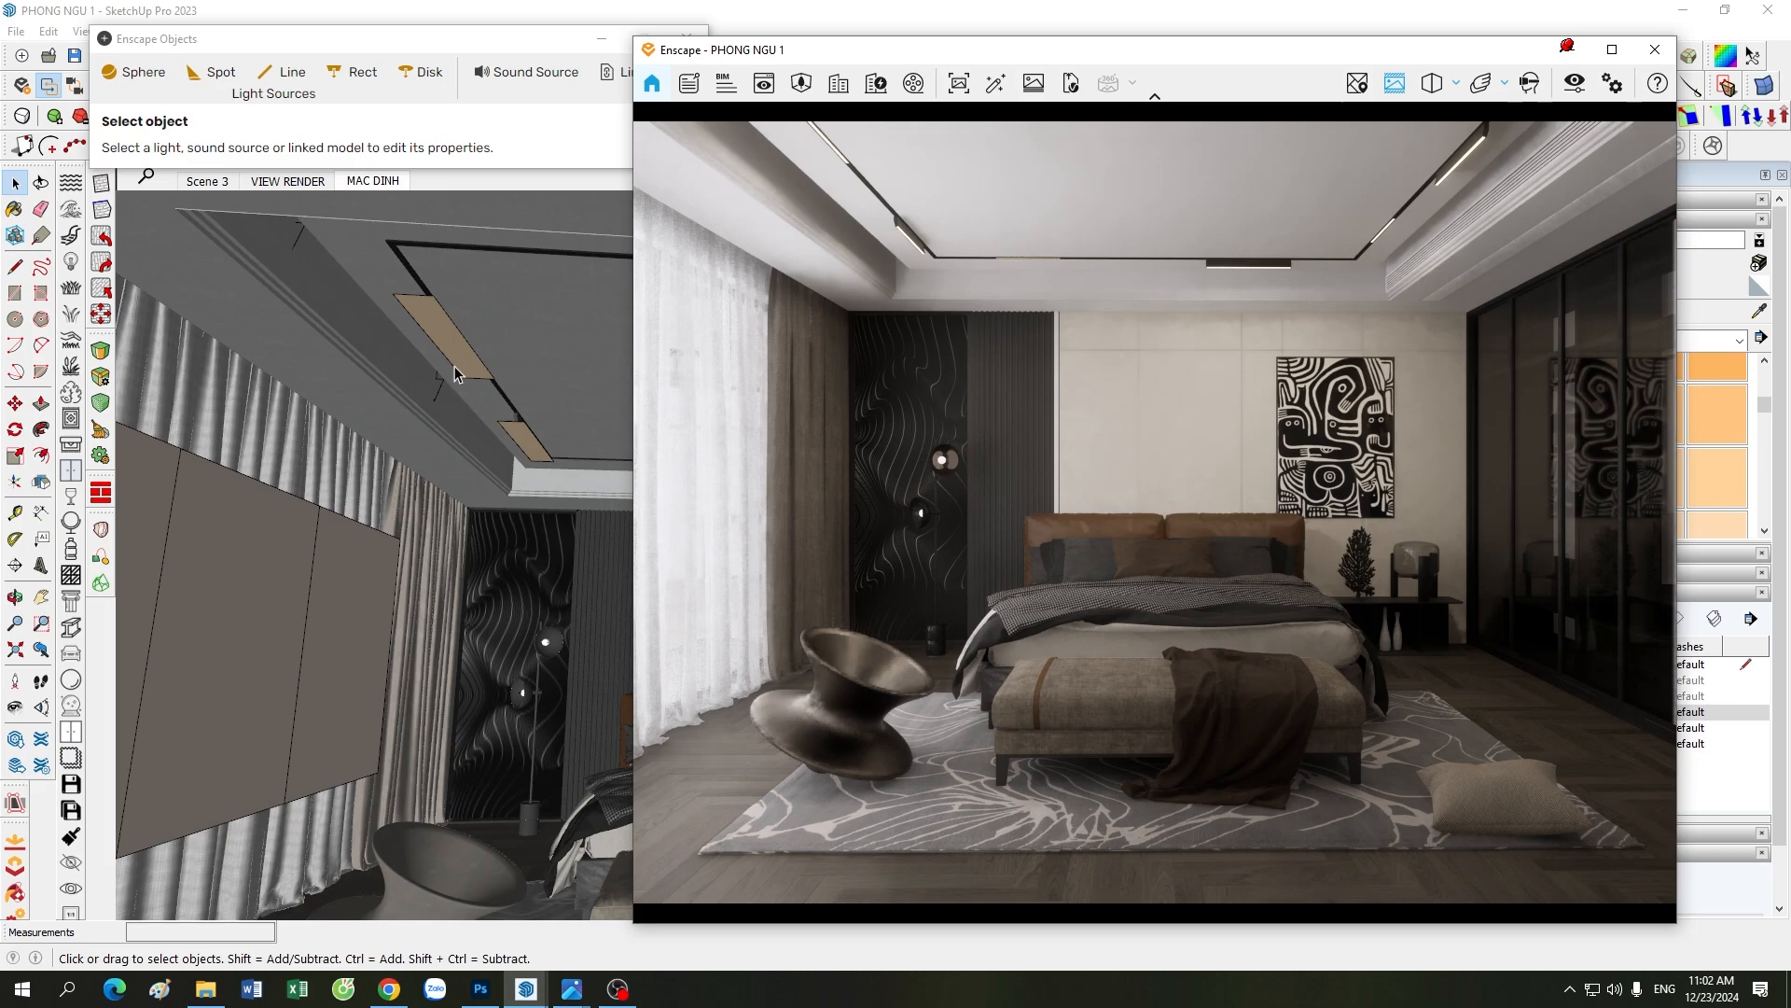
drag(1045, 54, 1042, 82)
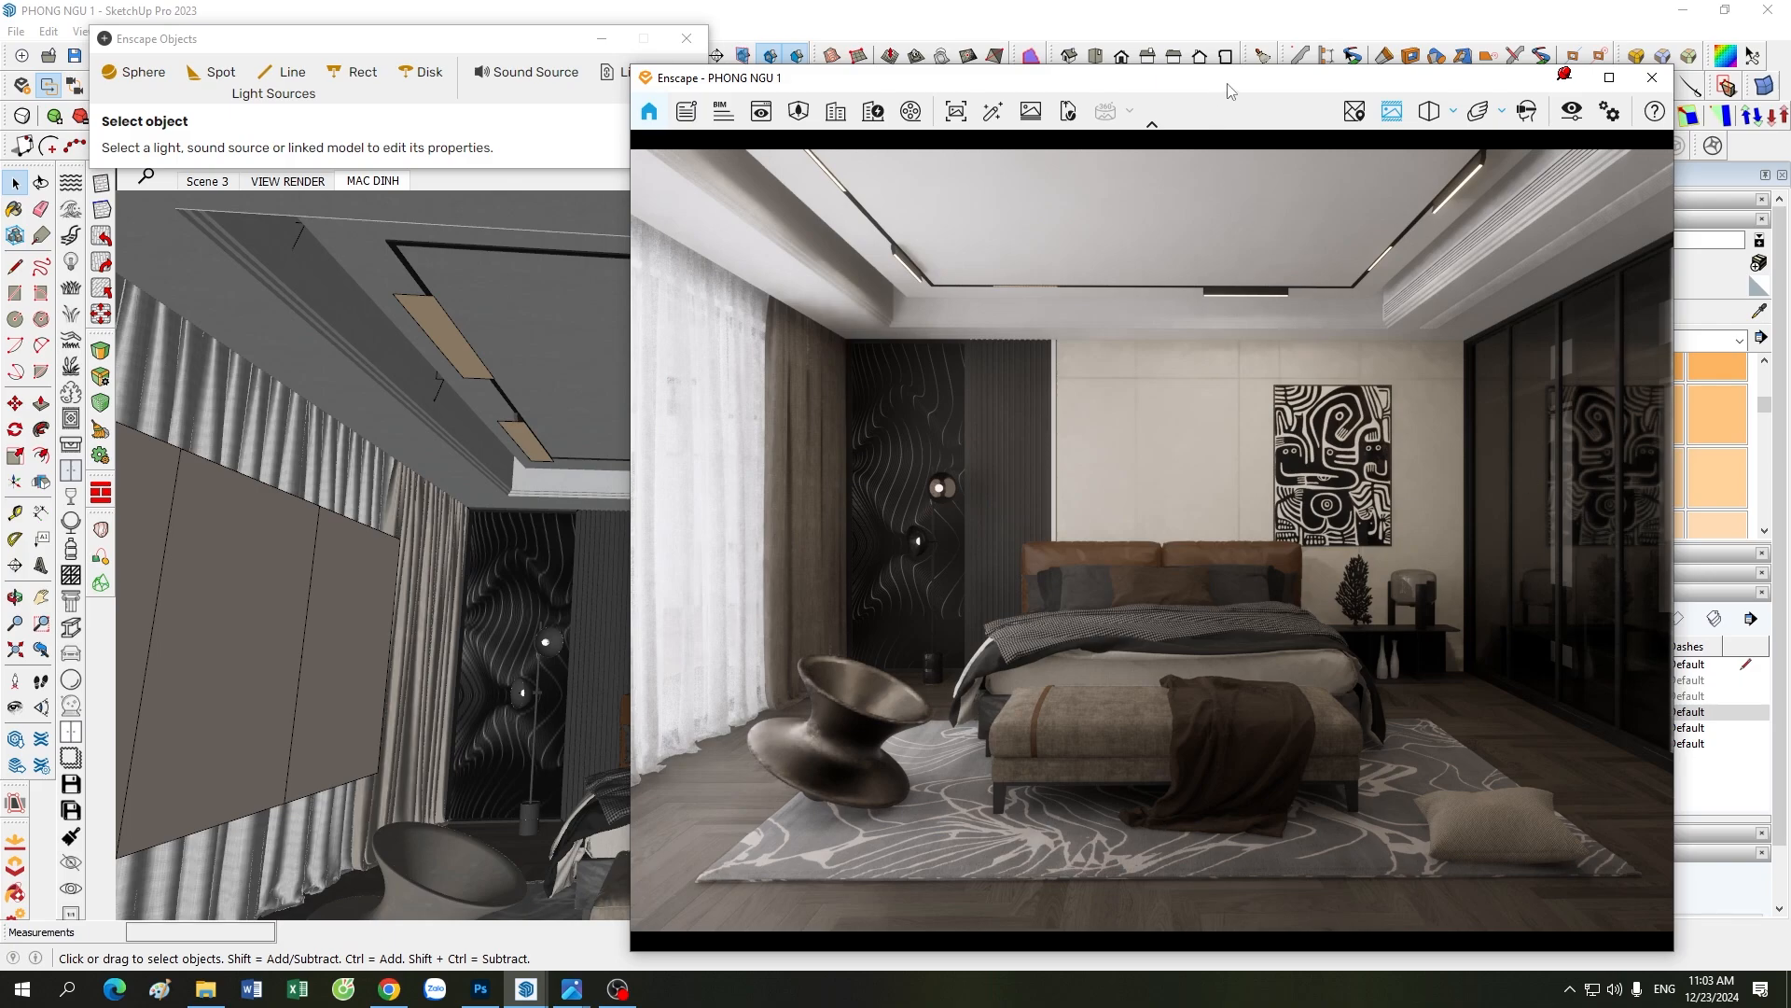
drag(1222, 81, 1212, 58)
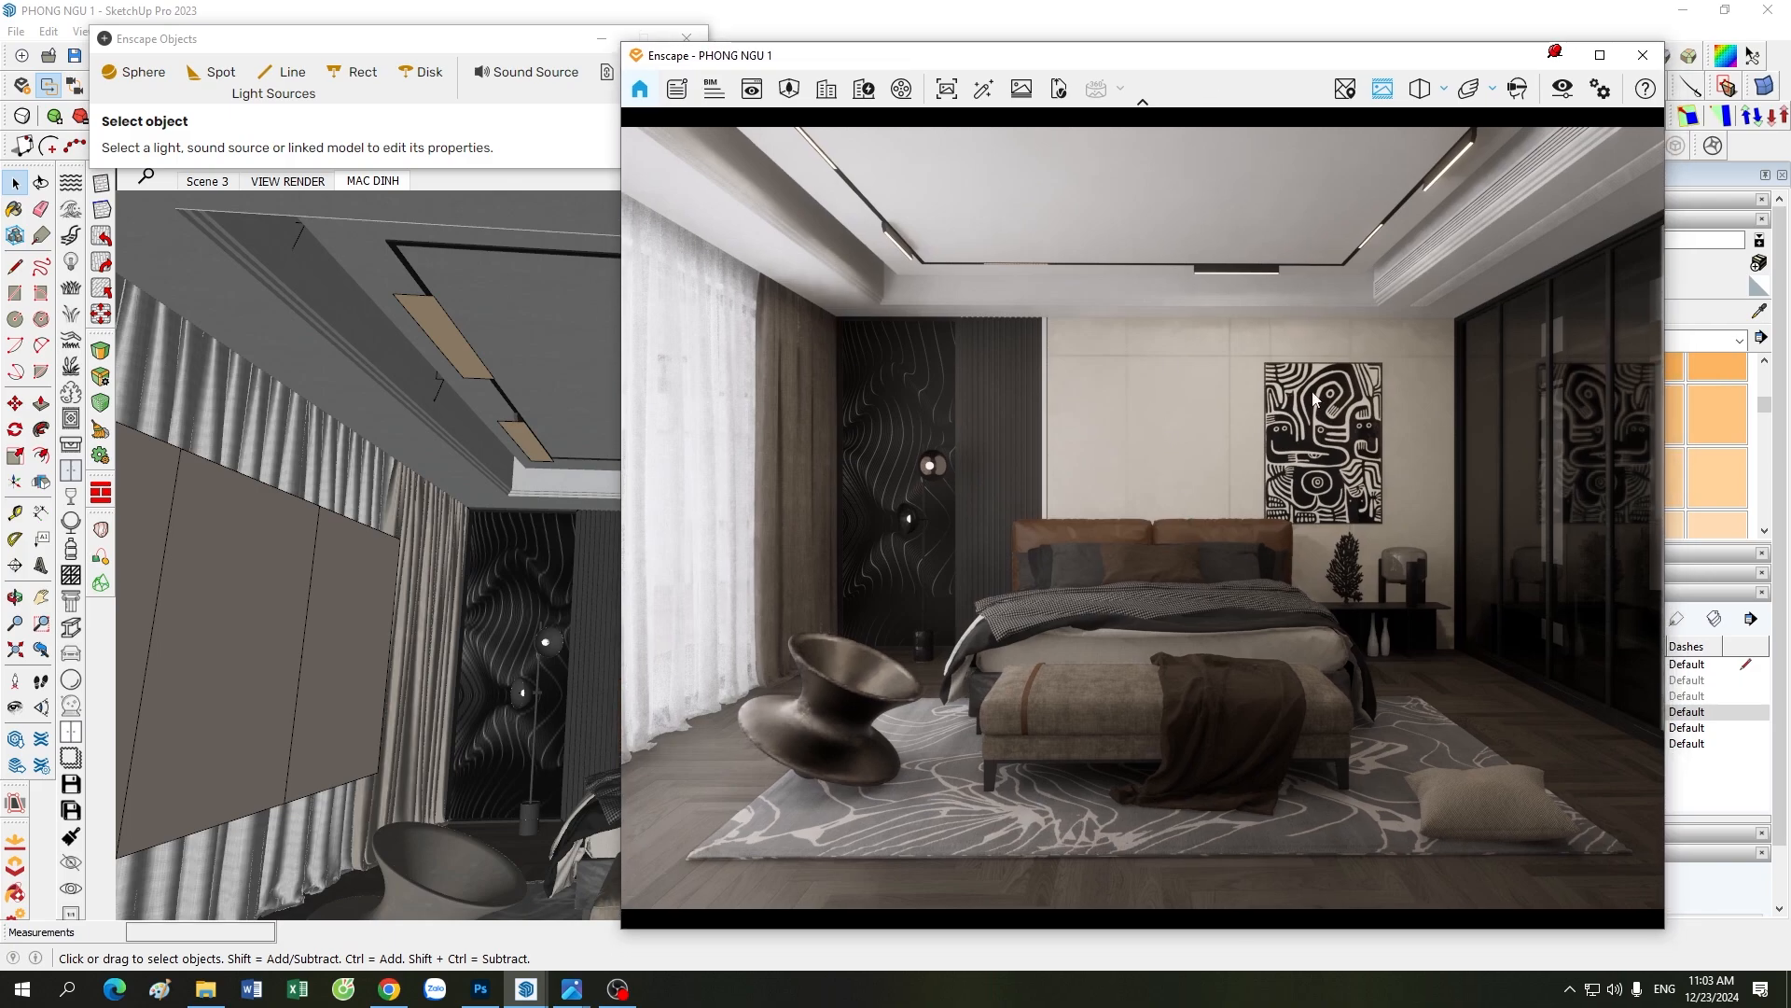
click(1555, 52)
click(1556, 56)
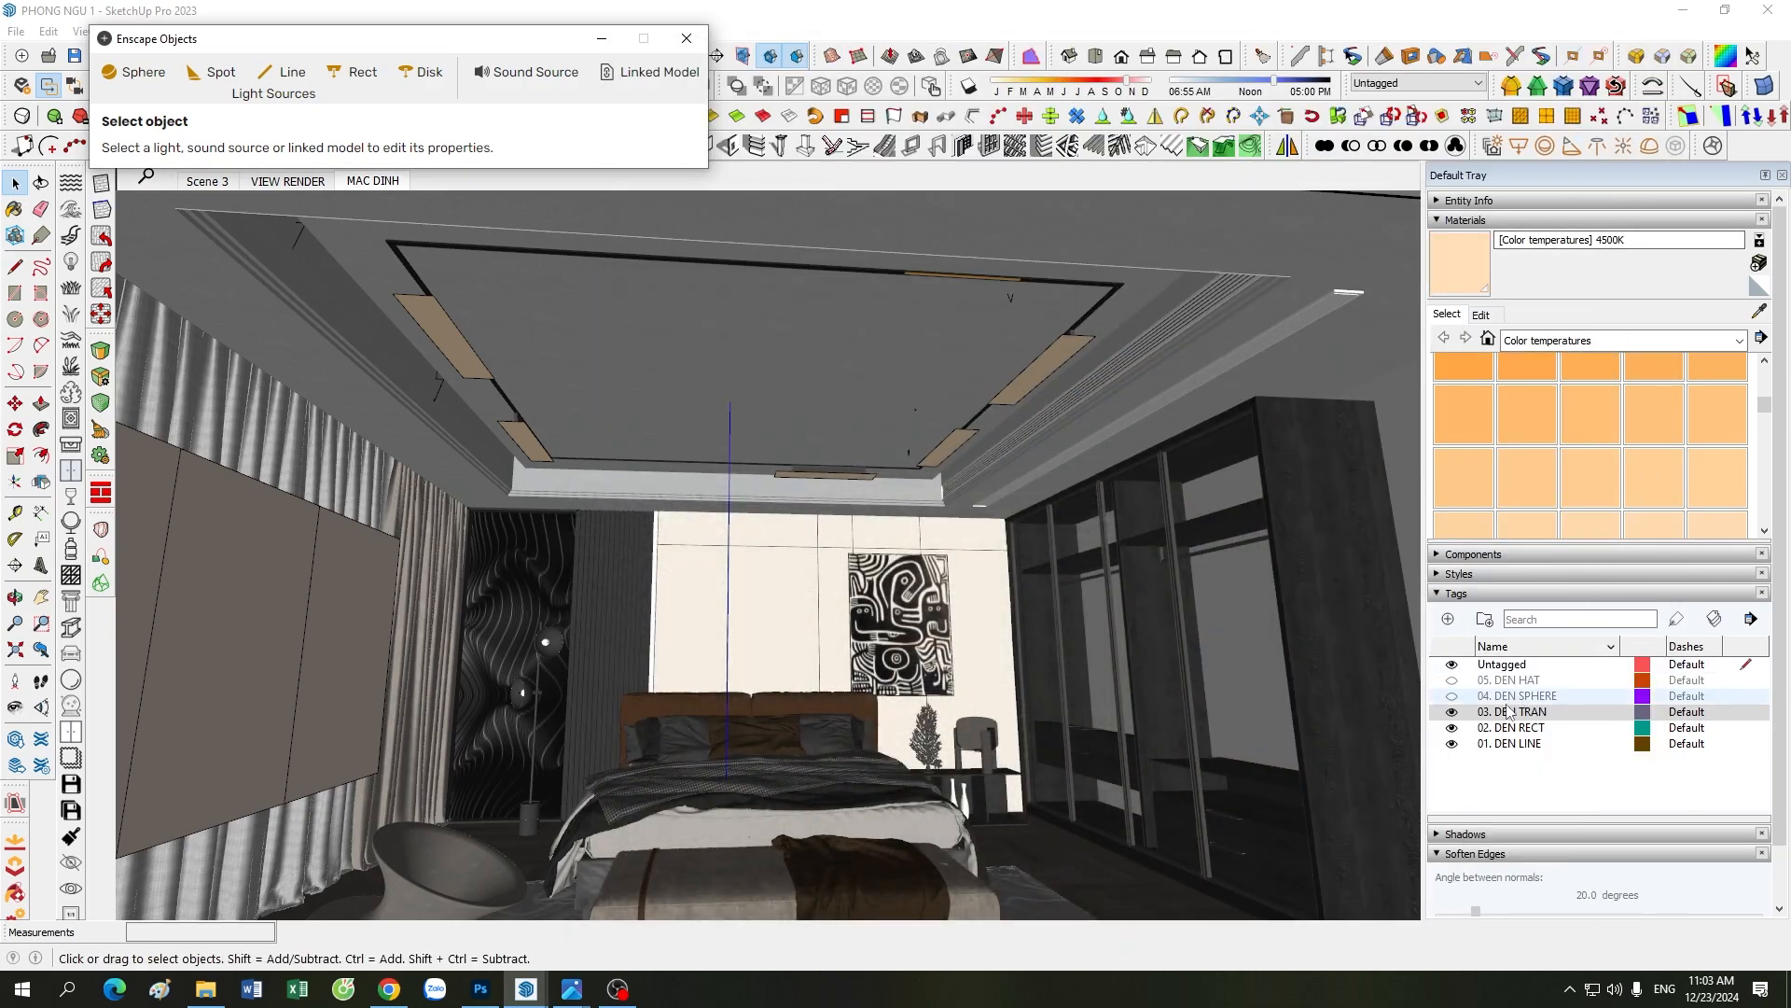
mouse_move(544, 996)
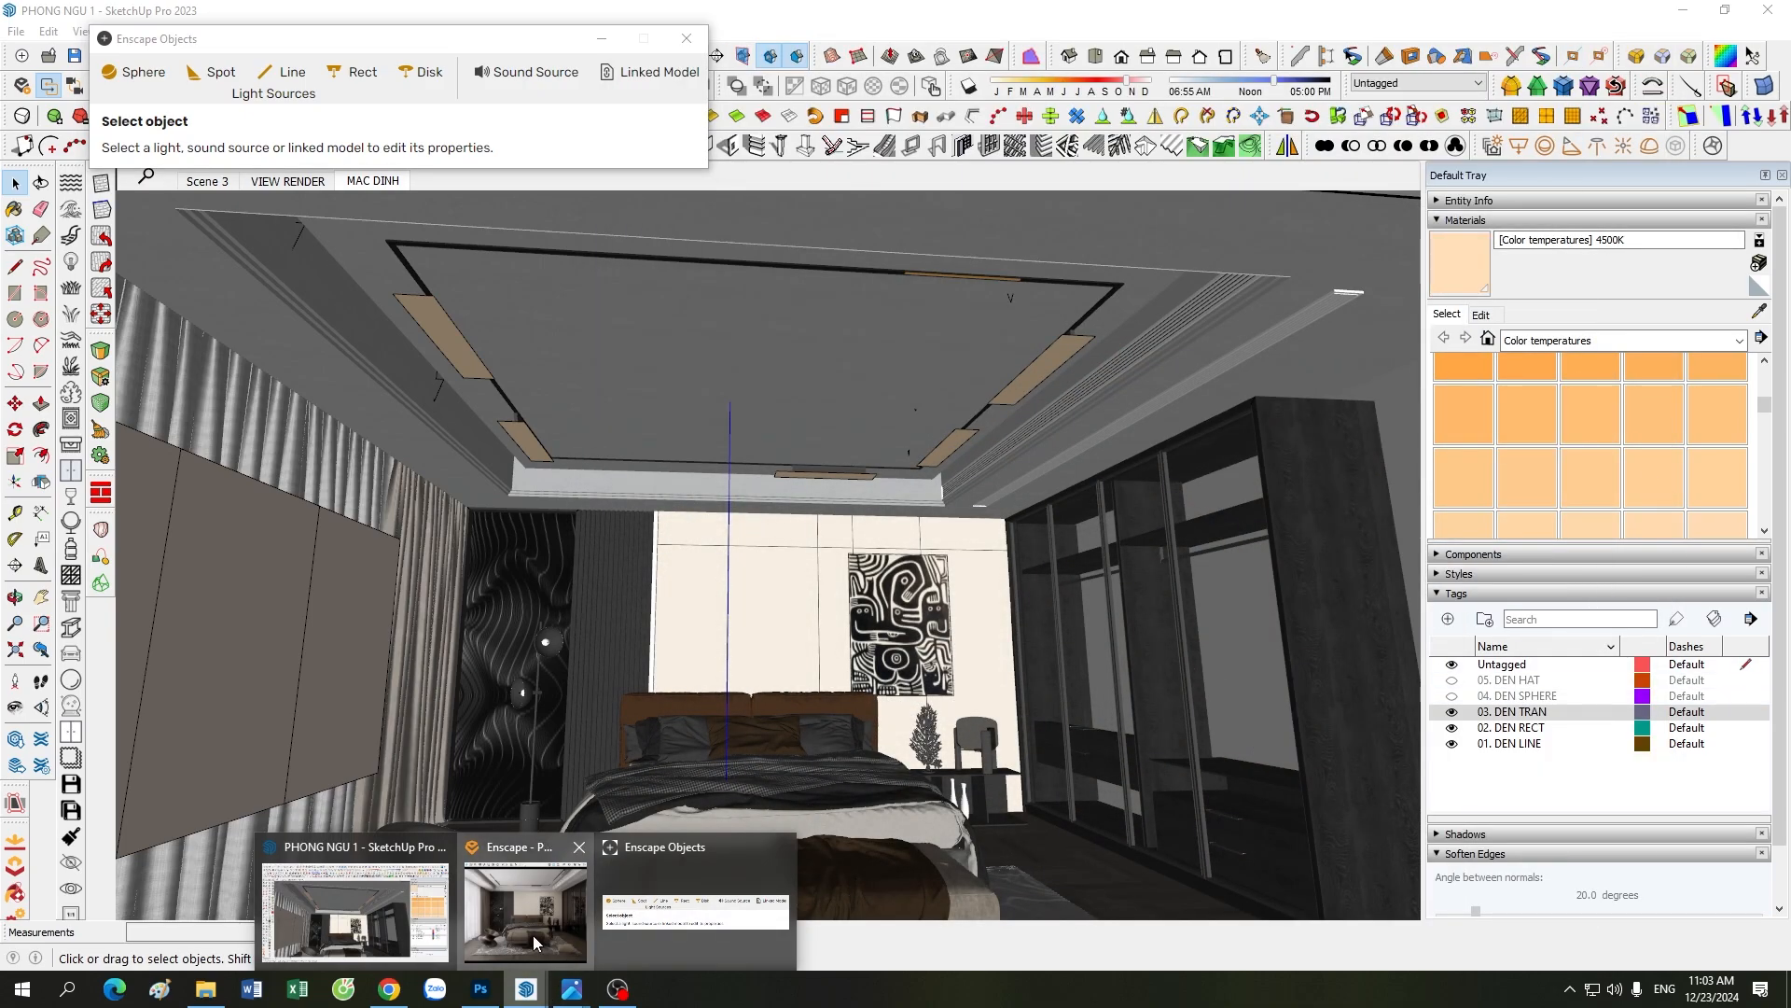
click(533, 928)
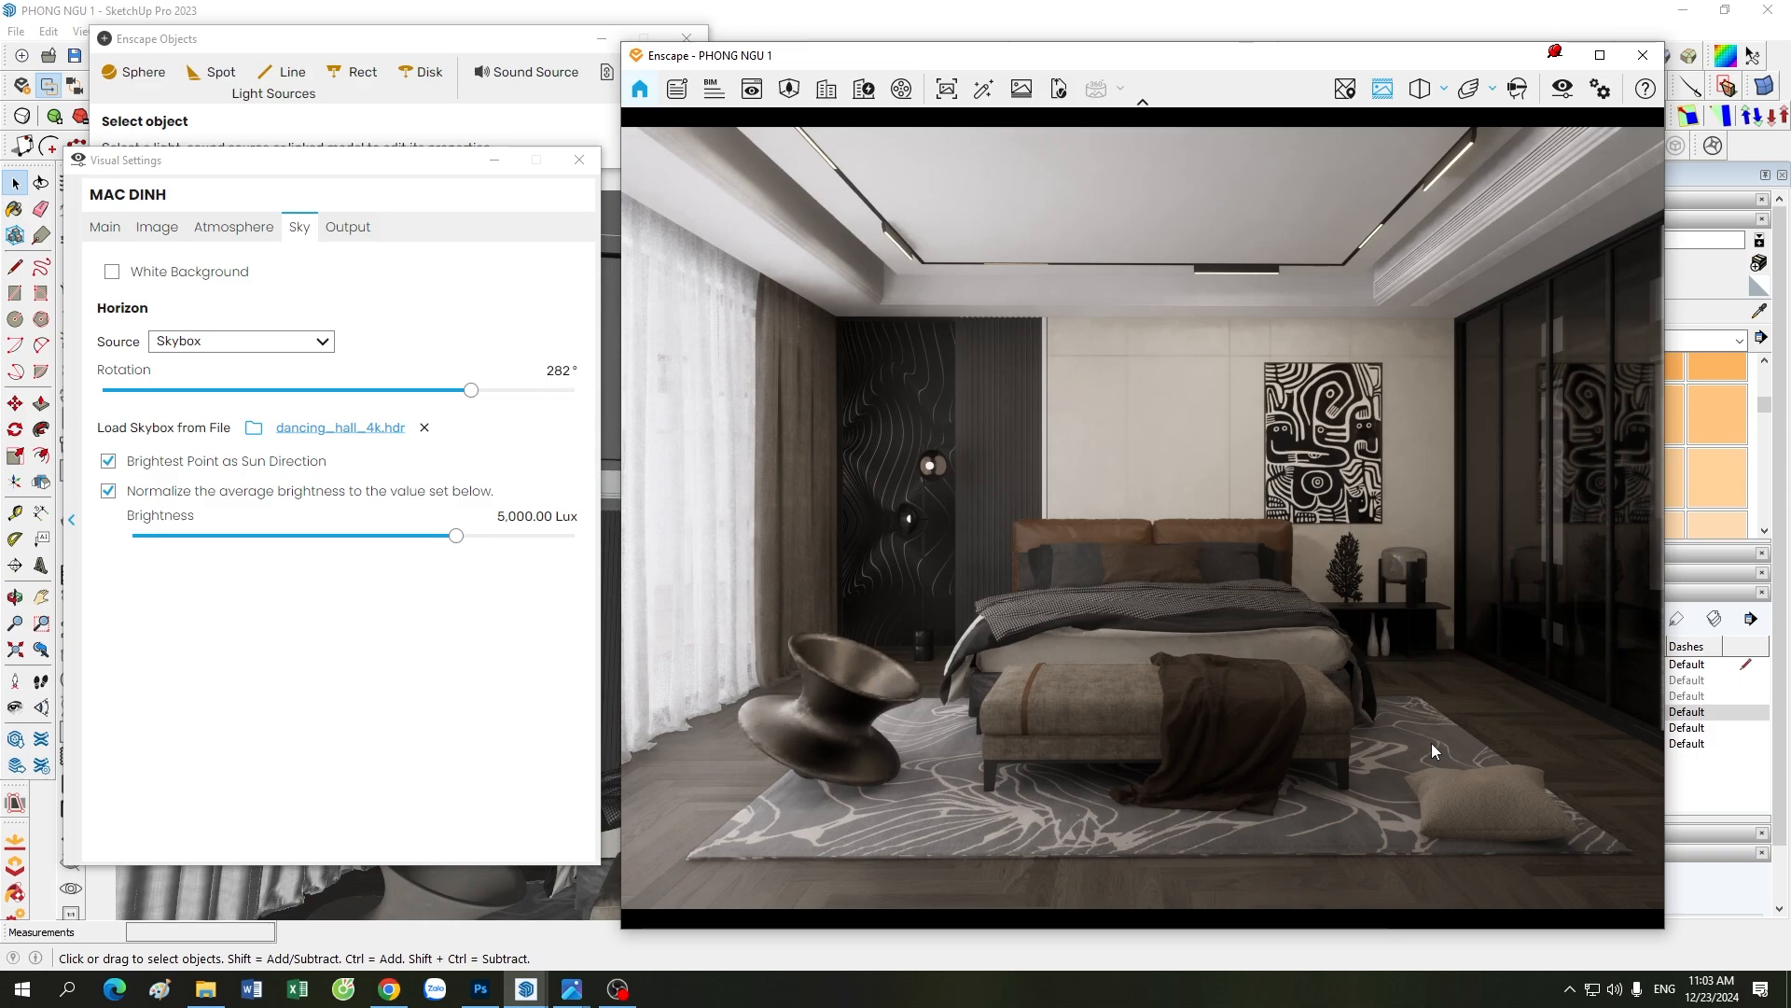
click(494, 159)
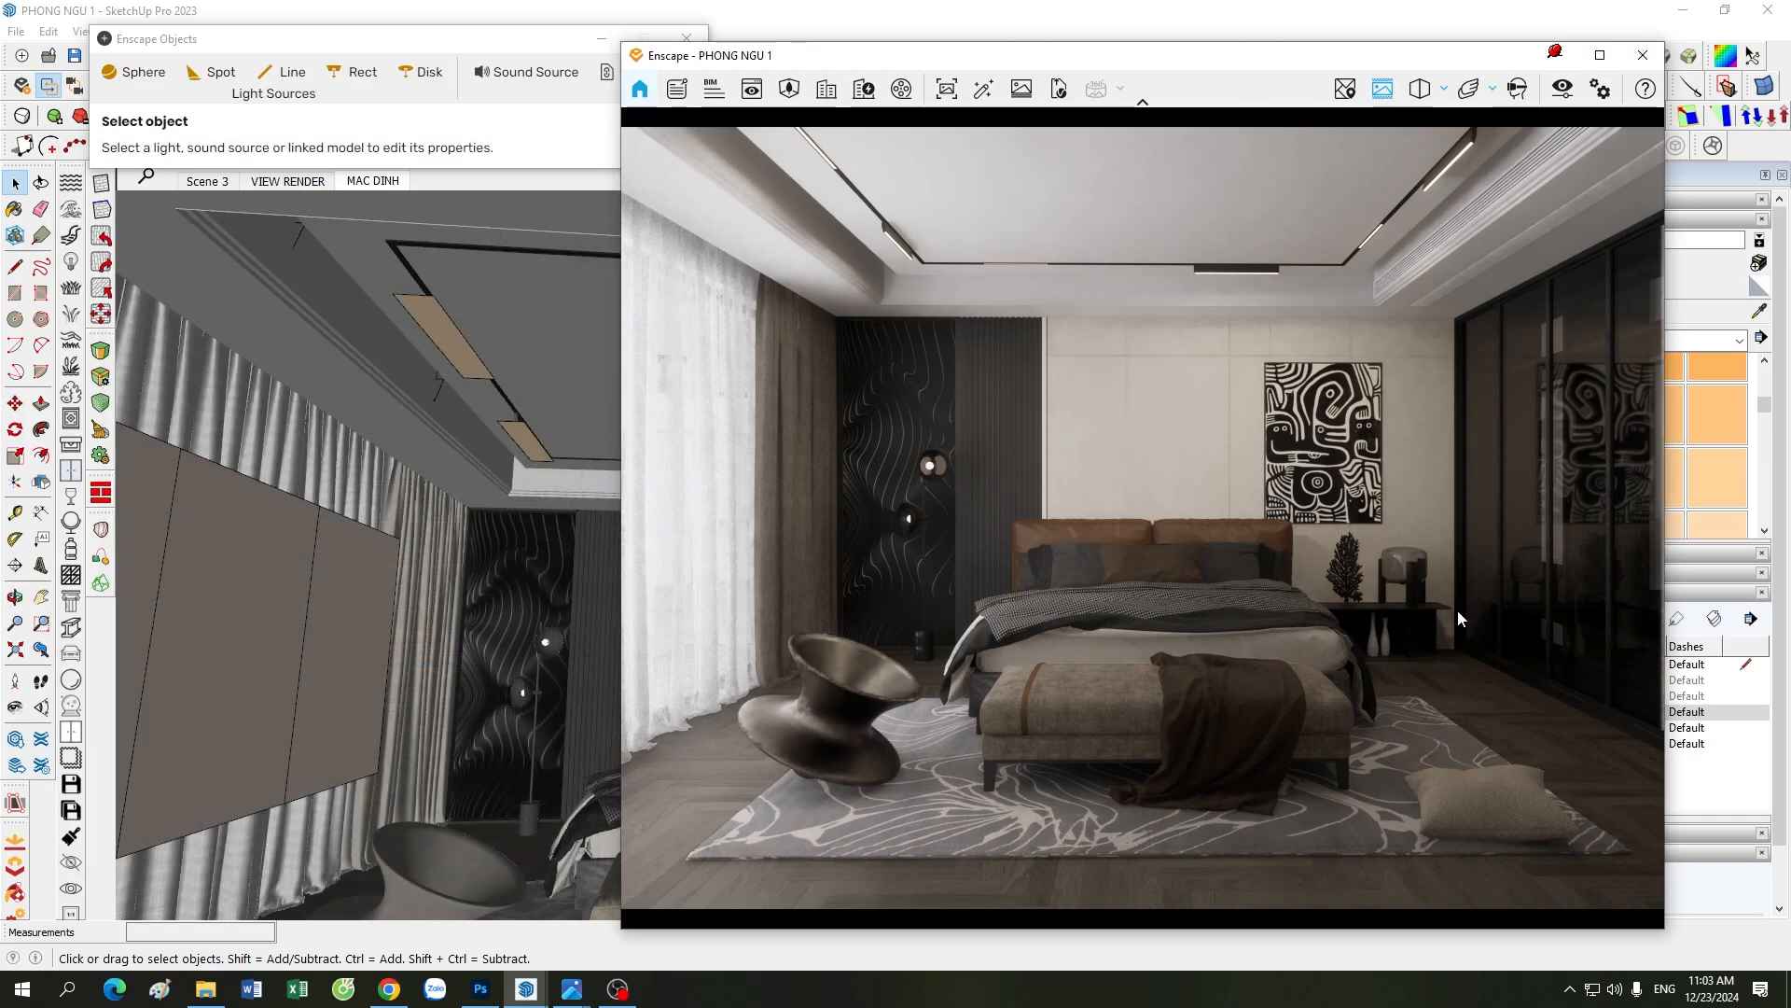
Step: Make the 04. DEN SPHERE tag visible, then bring the Enscape render back beside the model
click(1567, 63)
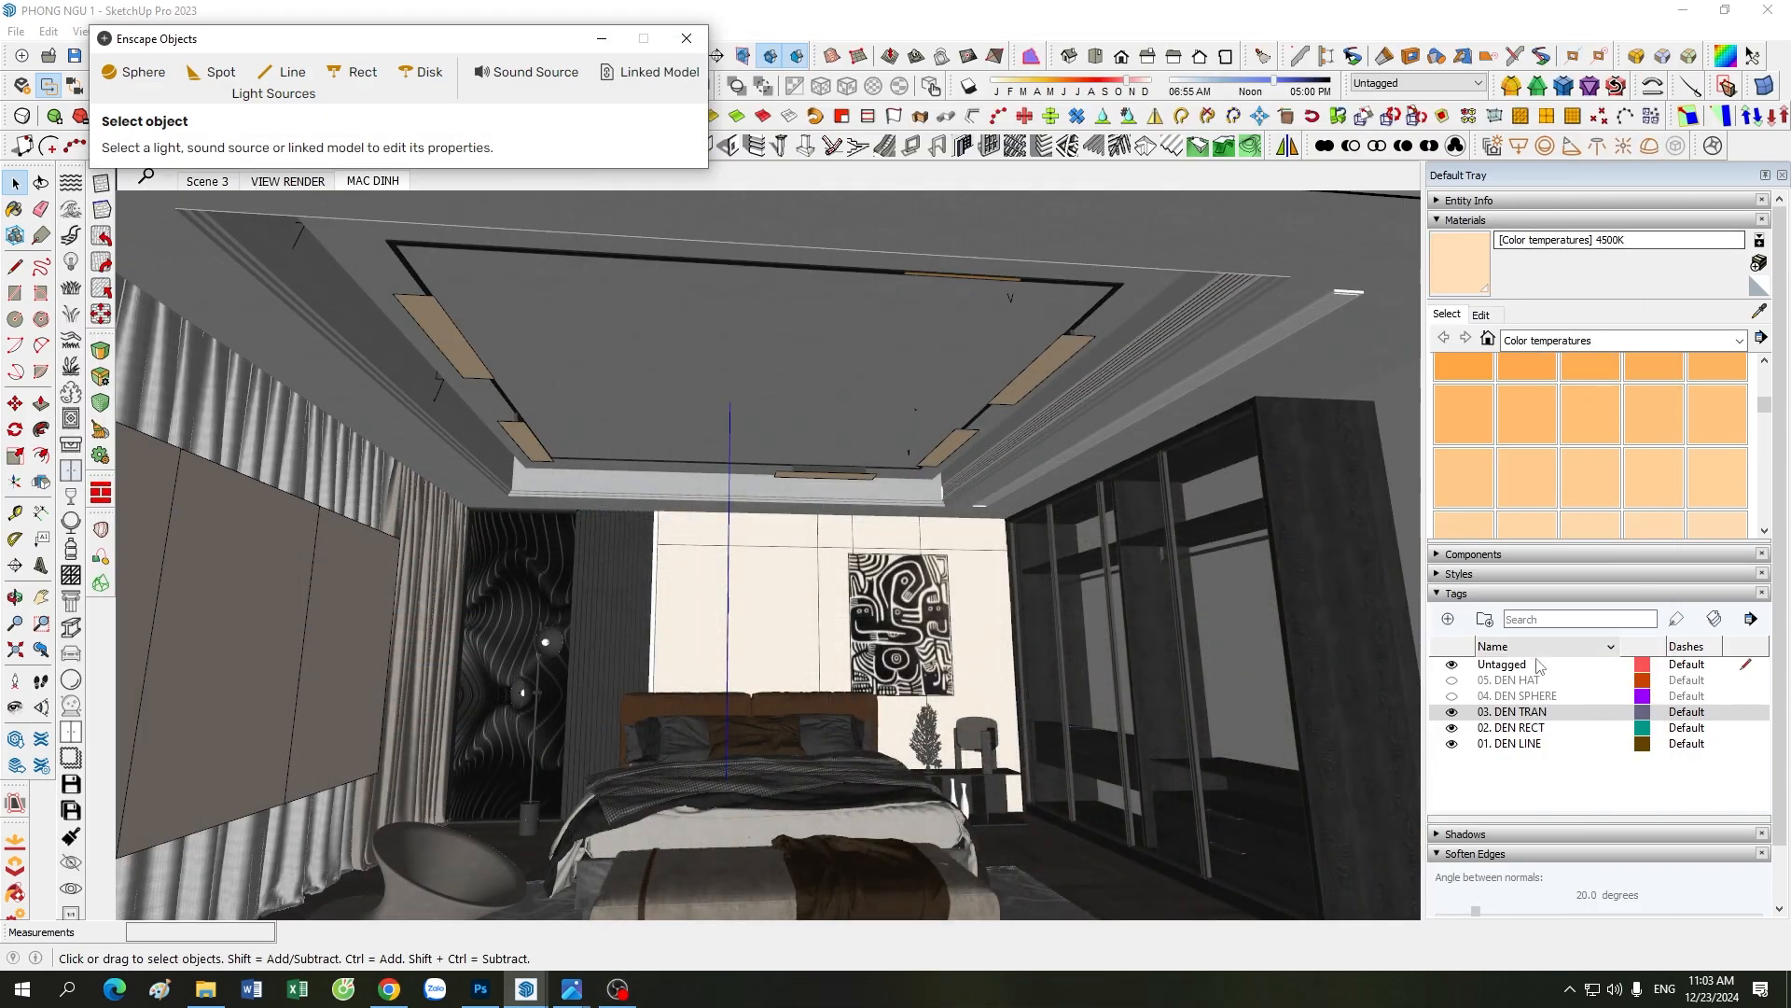
click(1454, 697)
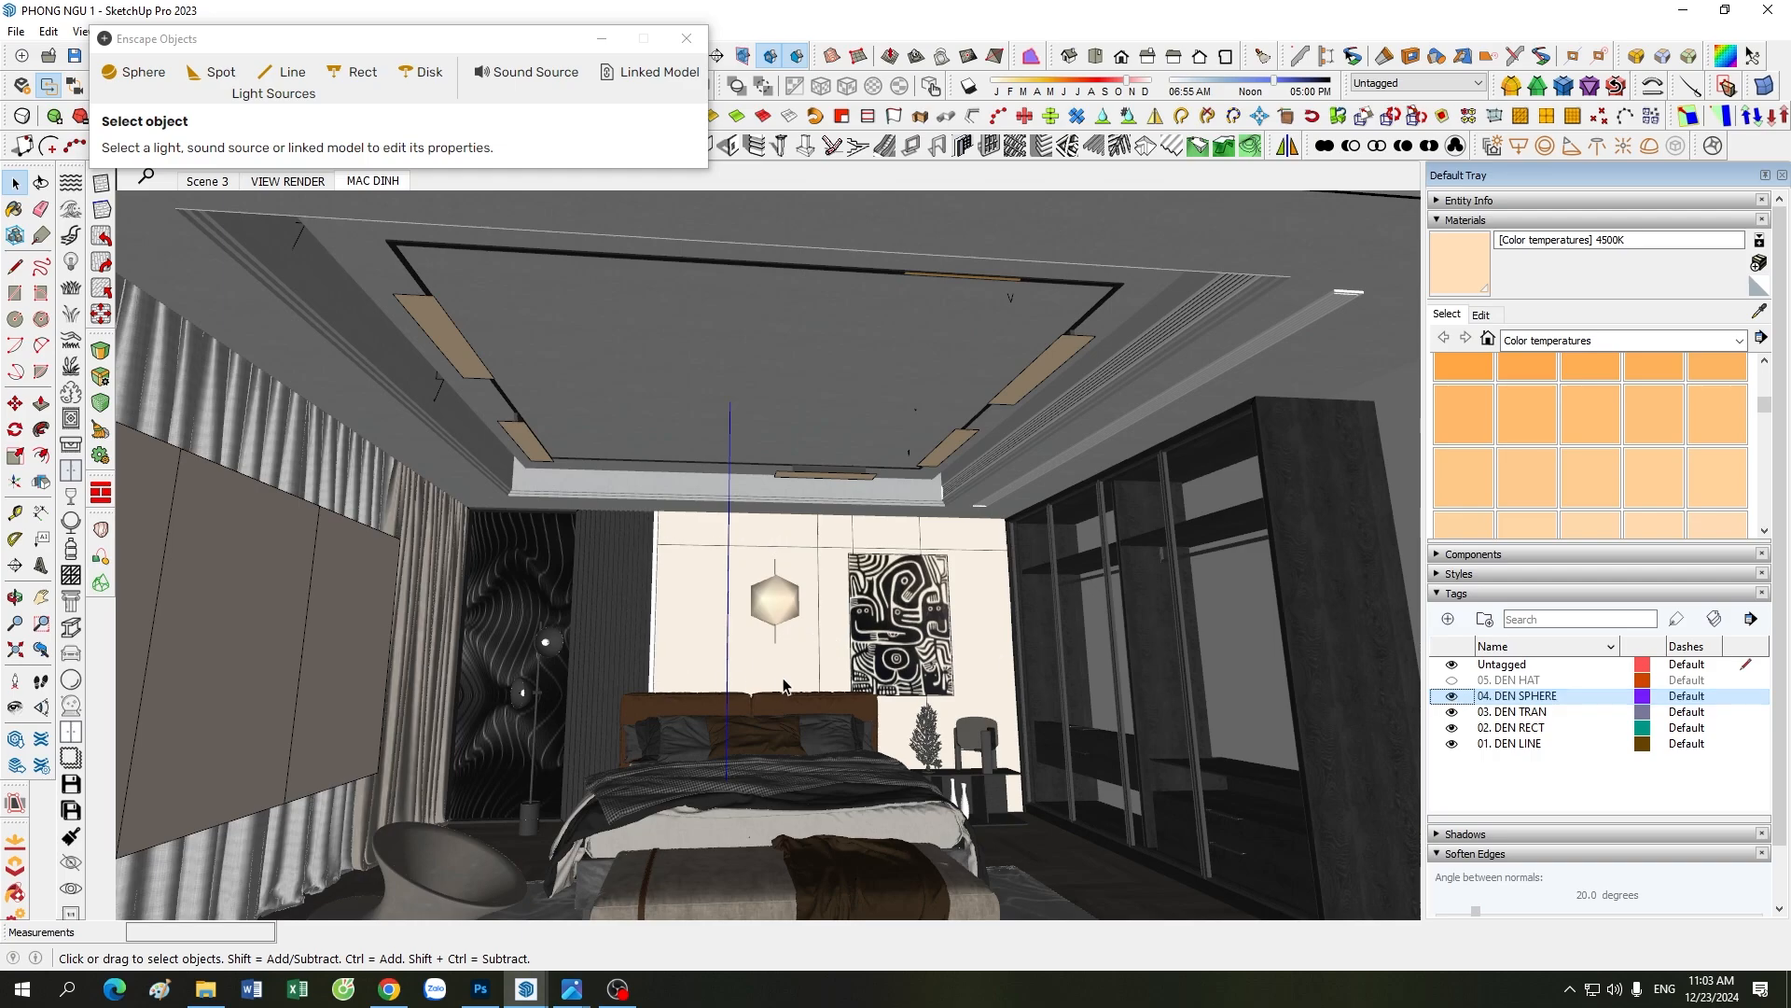
click(529, 982)
click(536, 935)
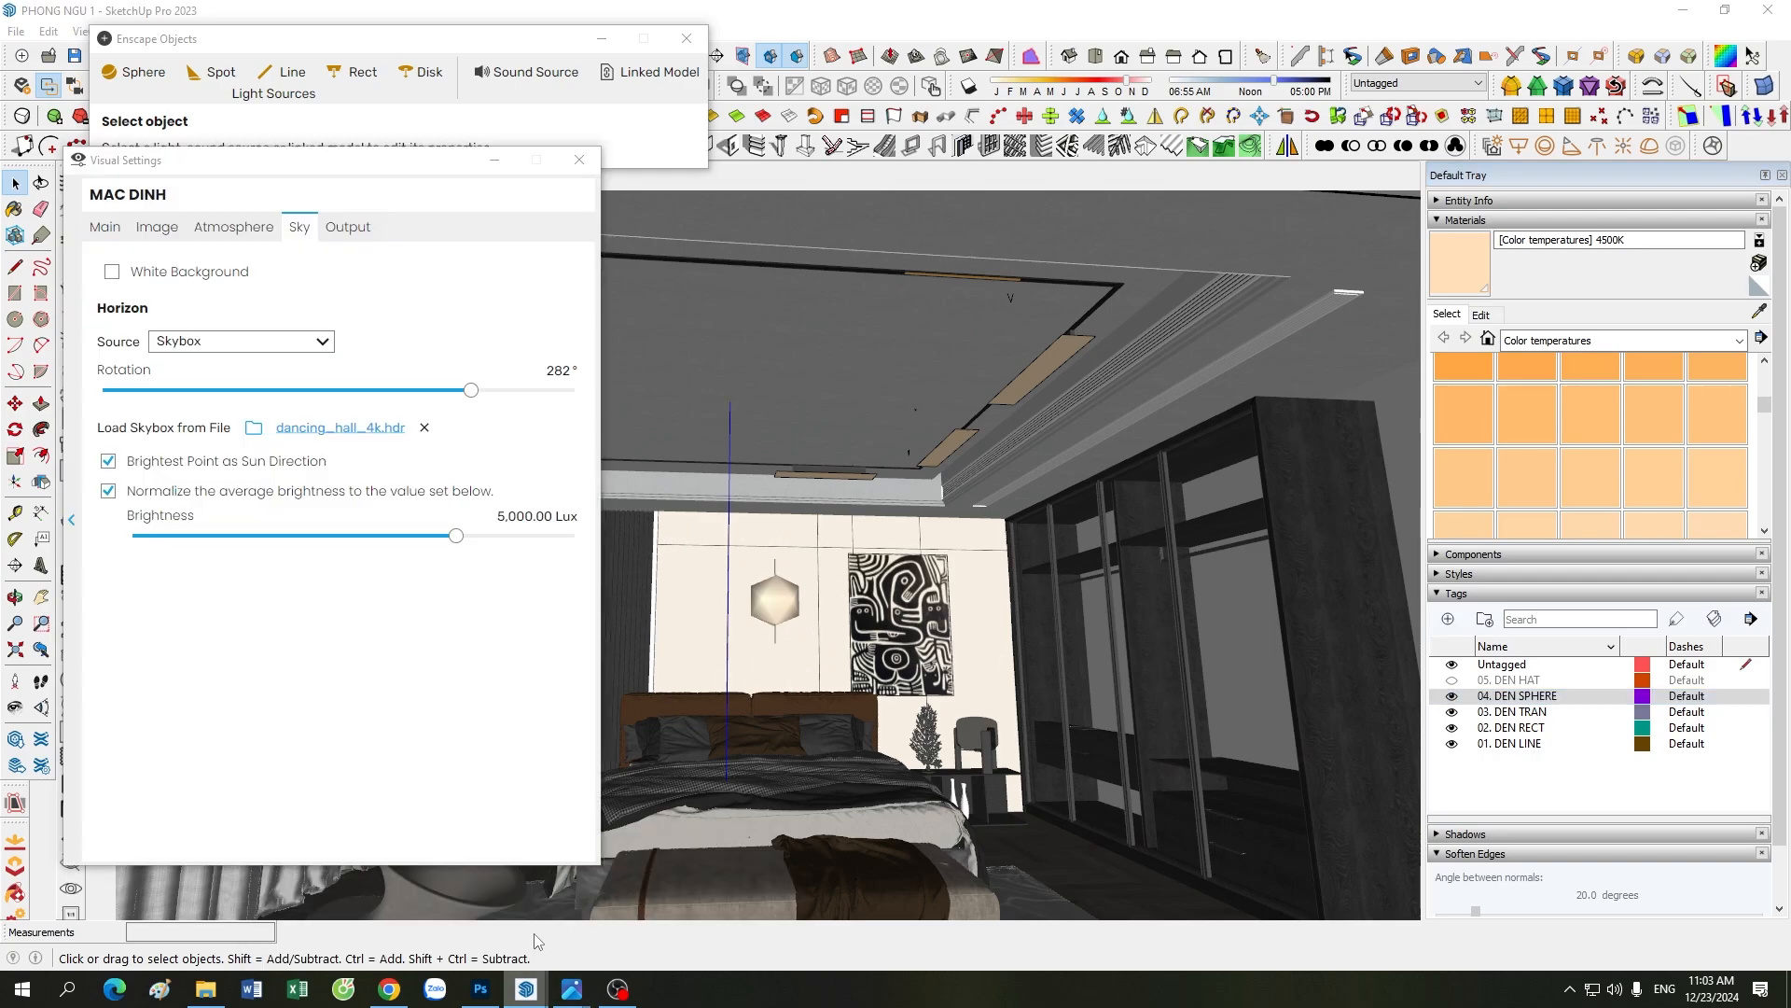
drag(949, 73, 968, 67)
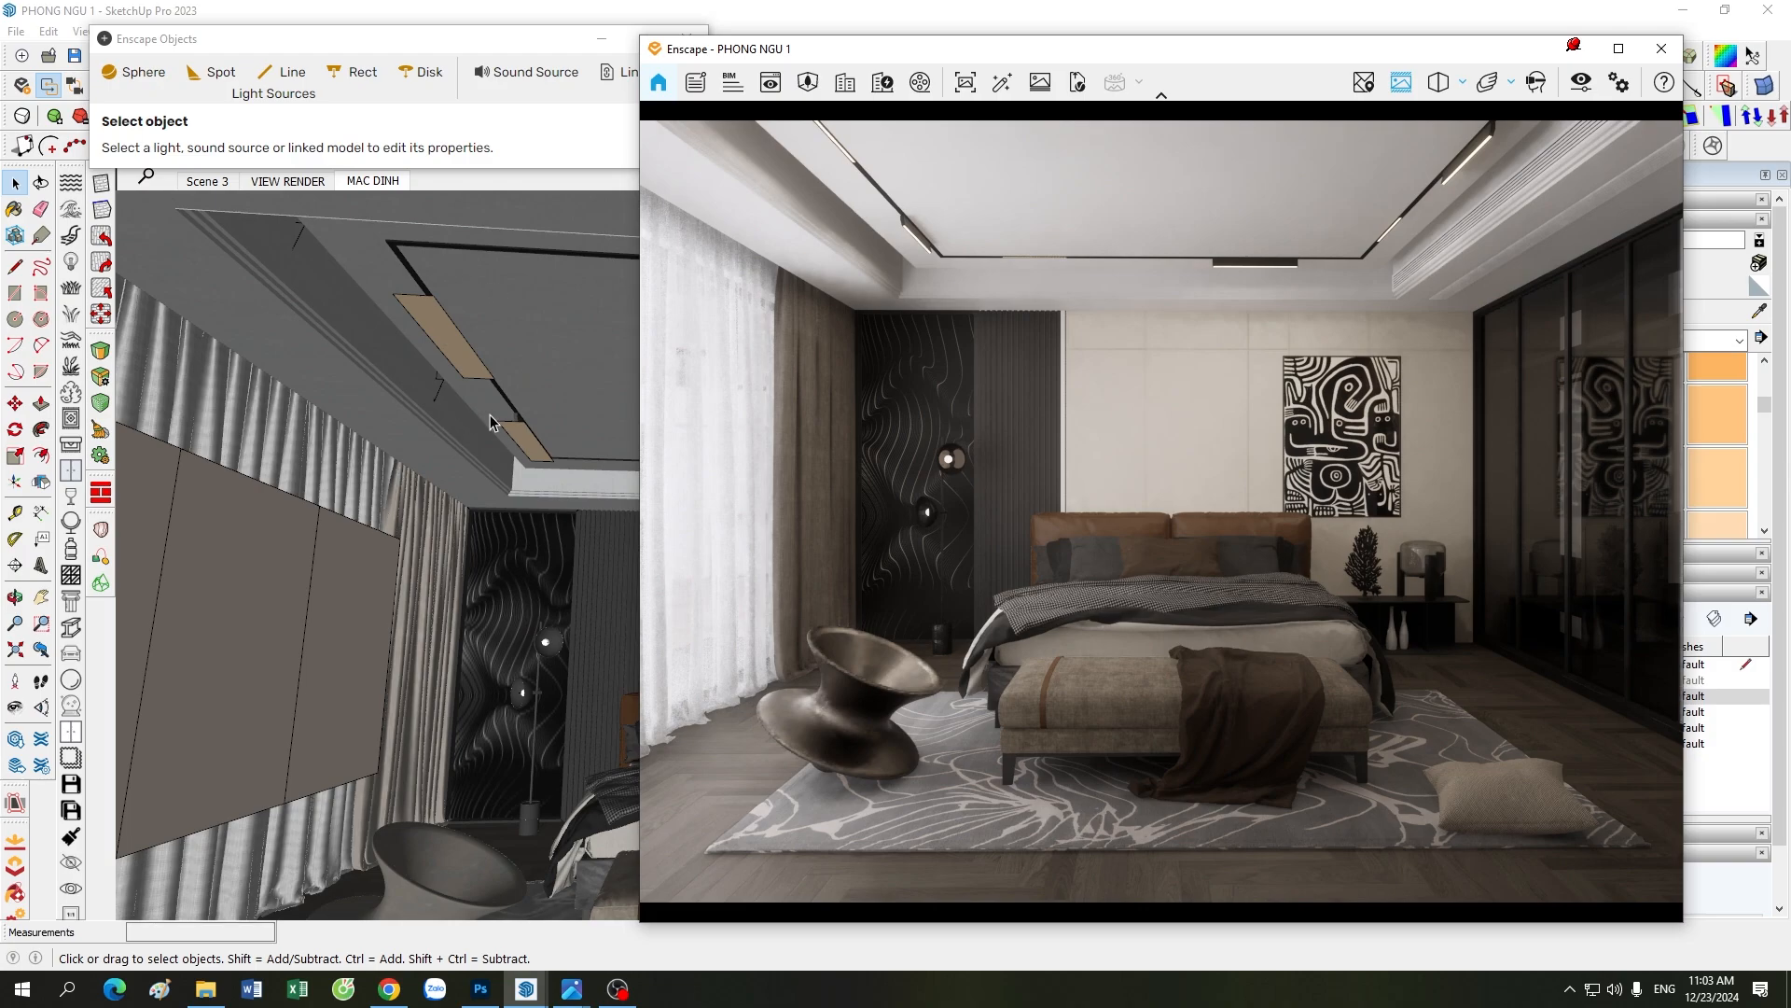
Step: Inspect the large rectangular ceiling light near the curtains, then shift the Enscape render aside and minimize Enscape Objects
scroll(343, 575, down, 4)
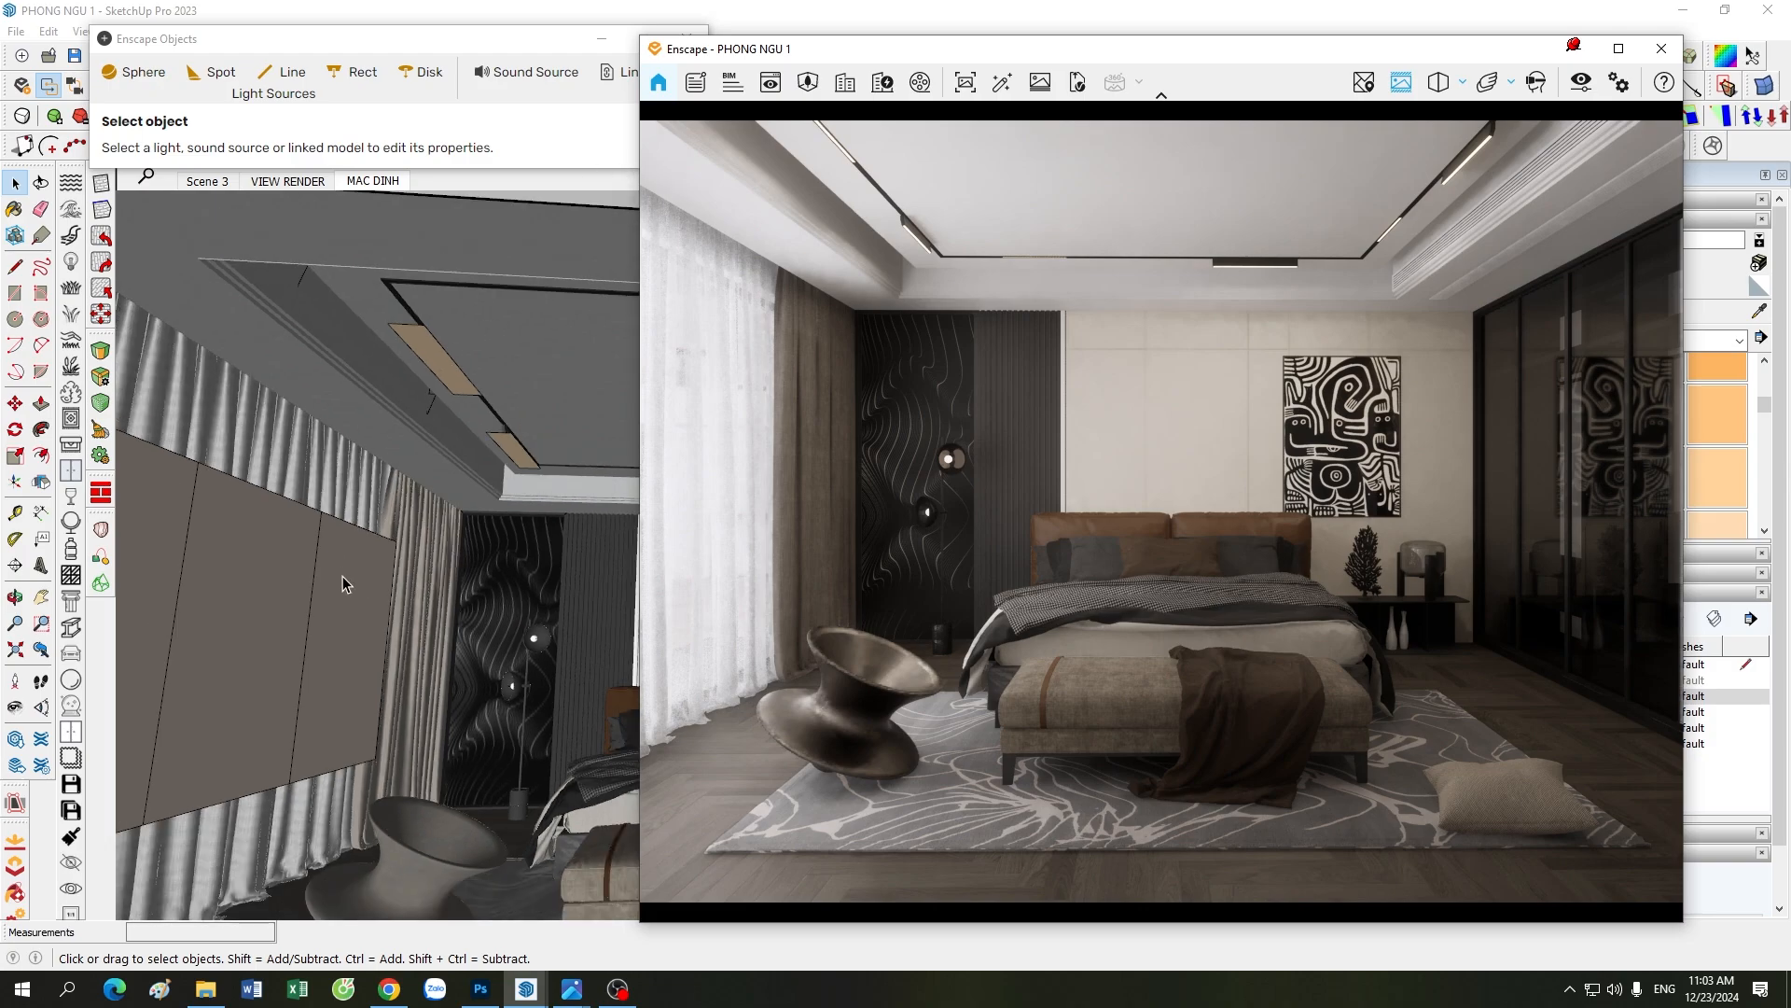
scroll(482, 418, up, 5)
click(382, 403)
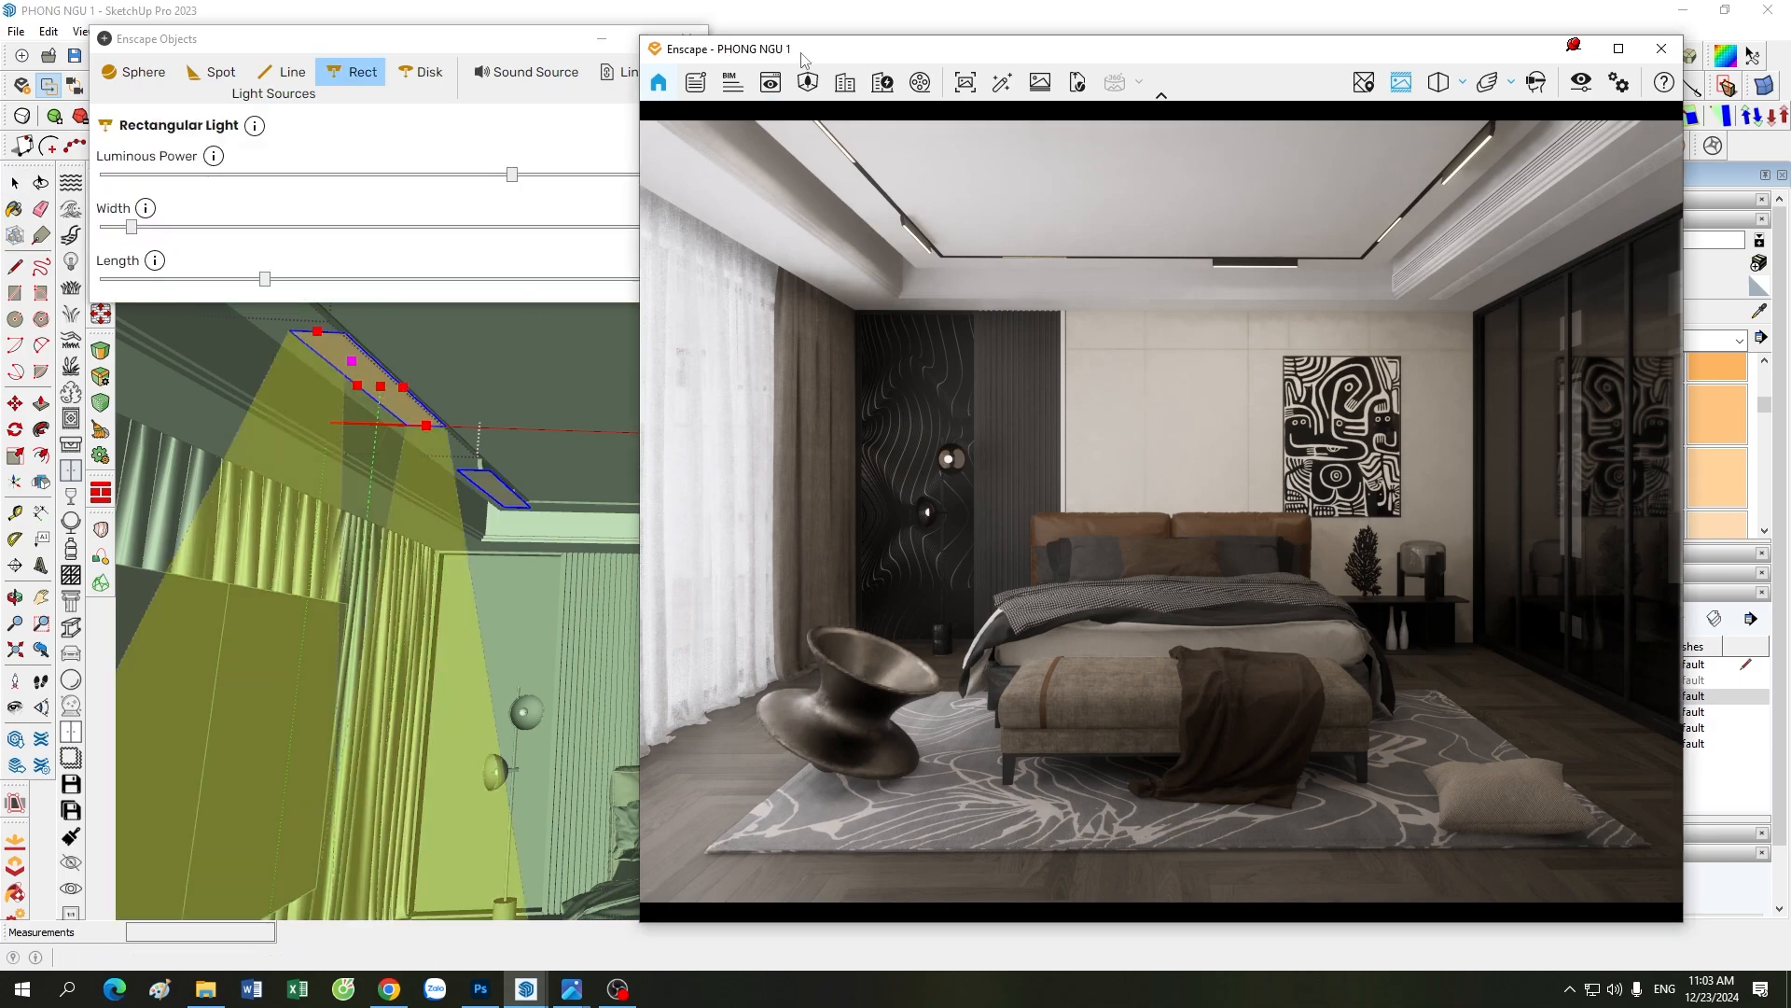
drag(795, 58, 883, 44)
click(602, 38)
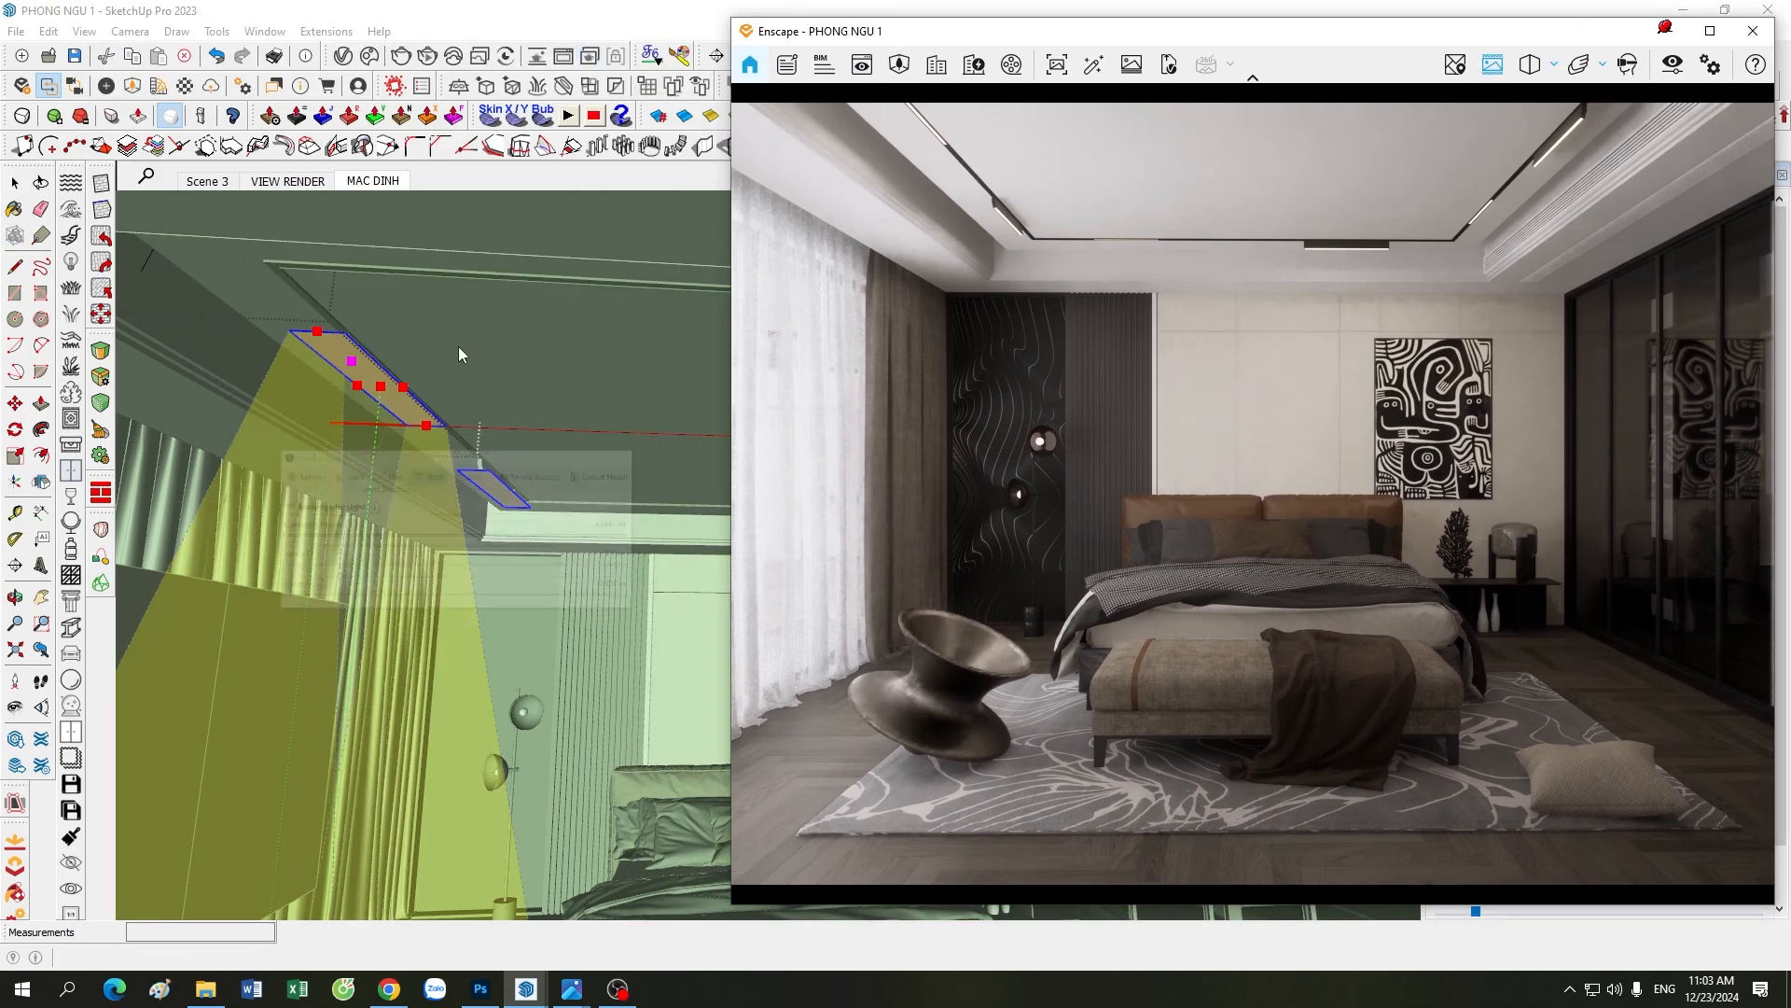
Step: Leave the rectangular light, enter the spherical light above the bed and open its Enscape light properties
scroll(455, 364, down, 2)
scroll(500, 649, down, 3)
click(674, 660)
key(space)
click(681, 662)
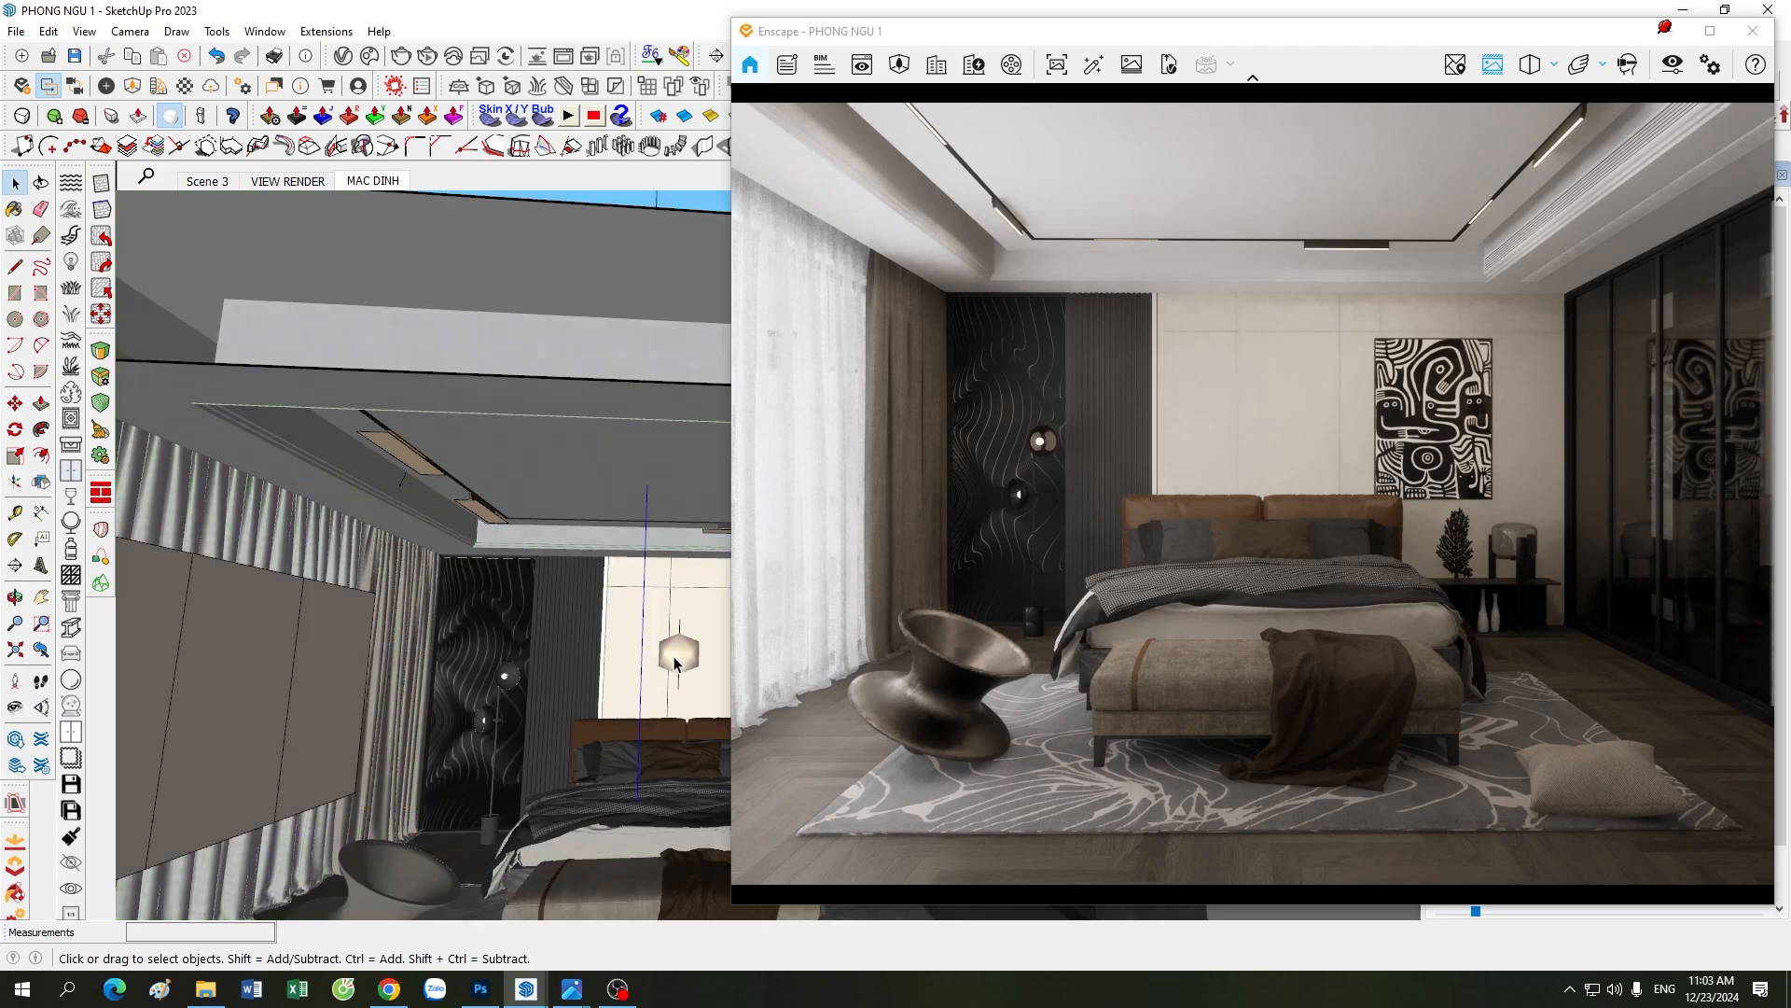
click(681, 662)
scroll(681, 663, down, 6)
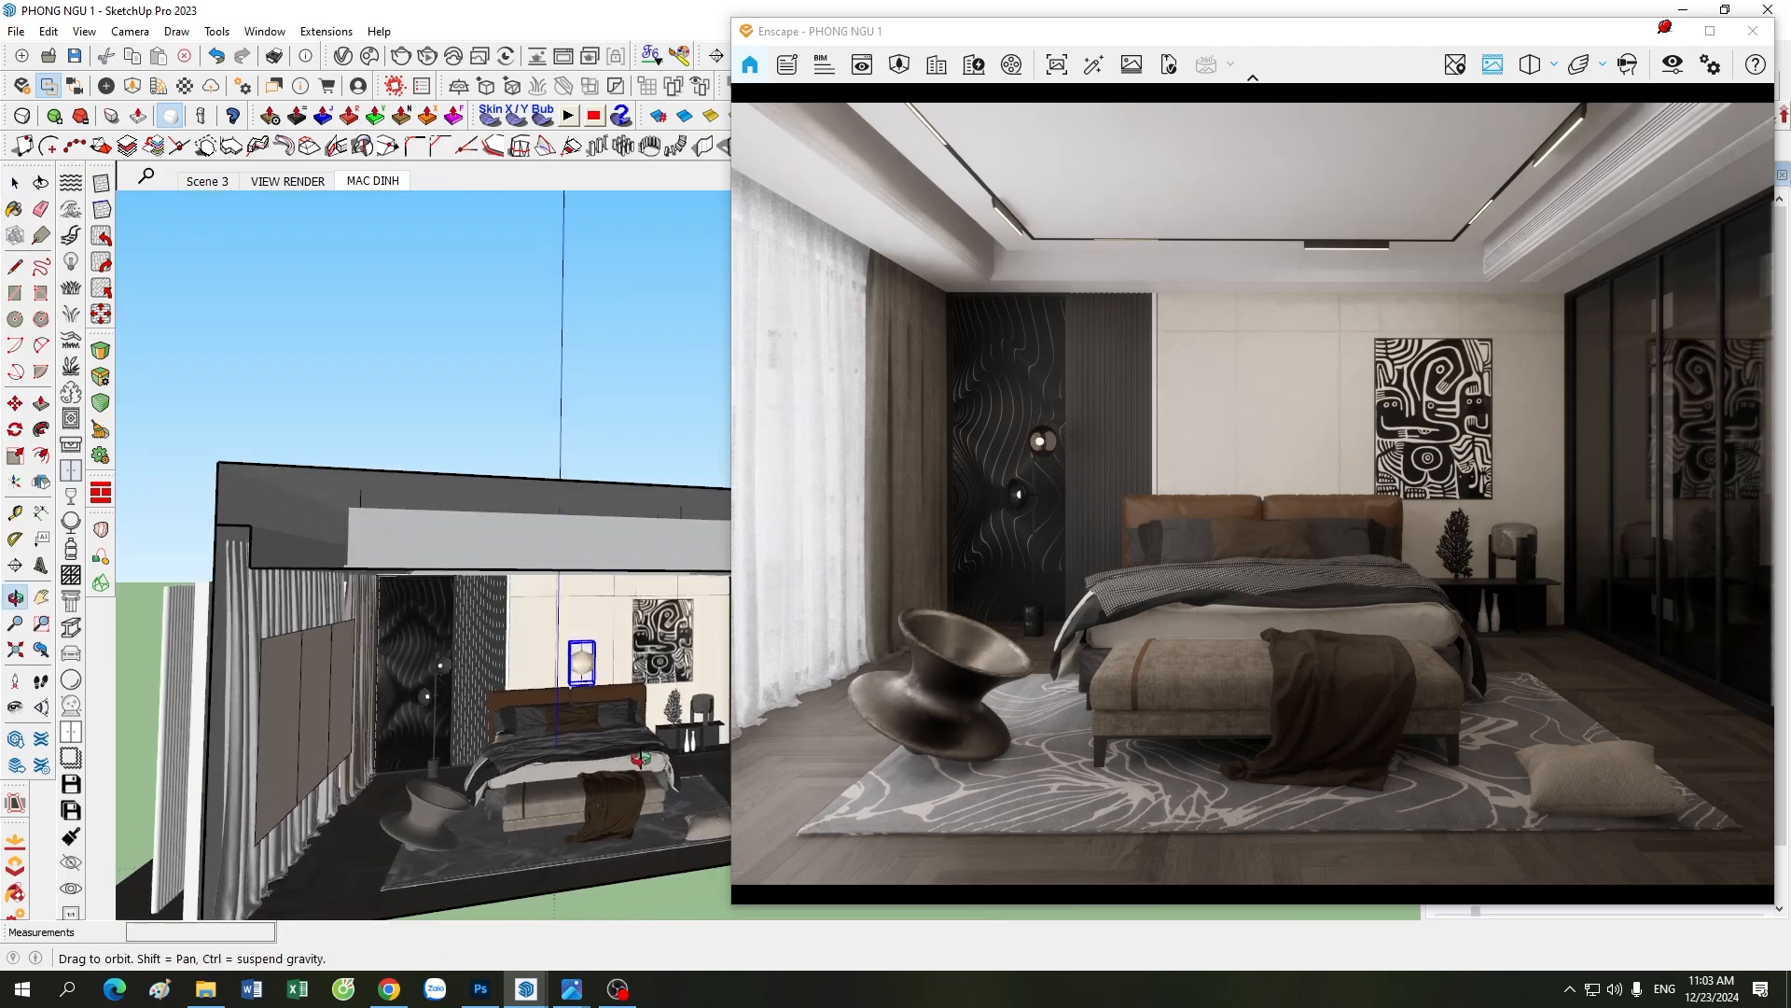
scroll(637, 679, up, 3)
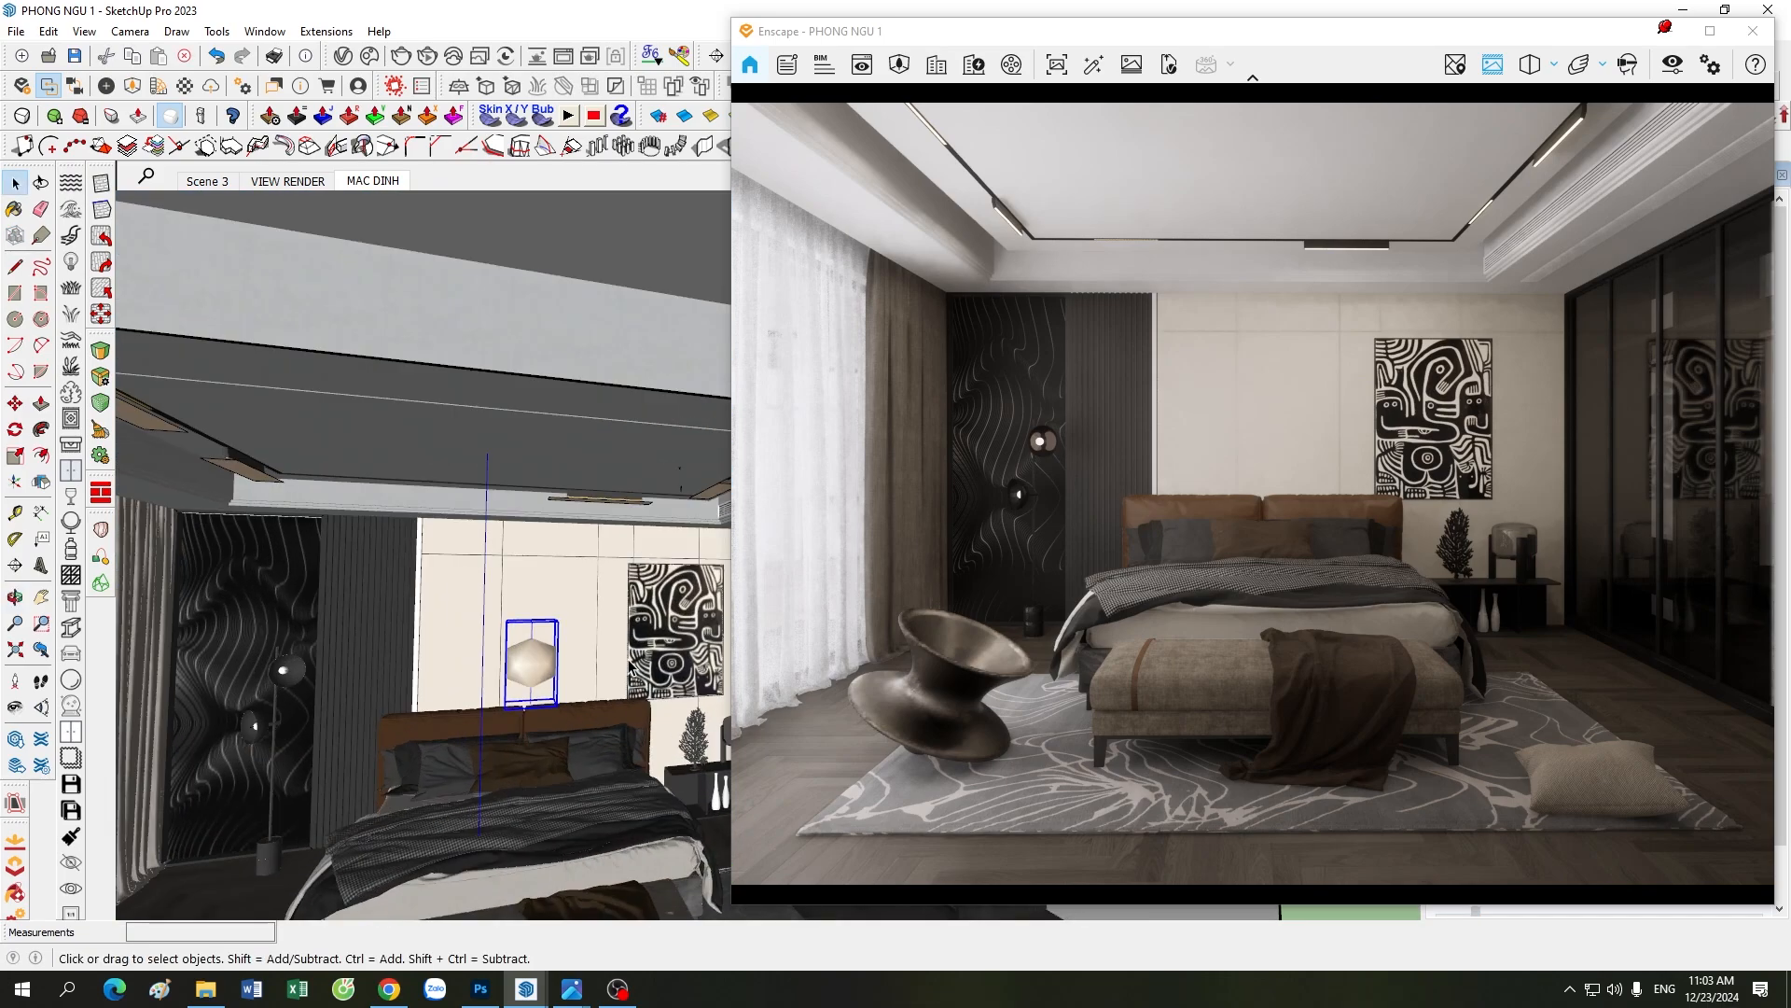
double_click(536, 660)
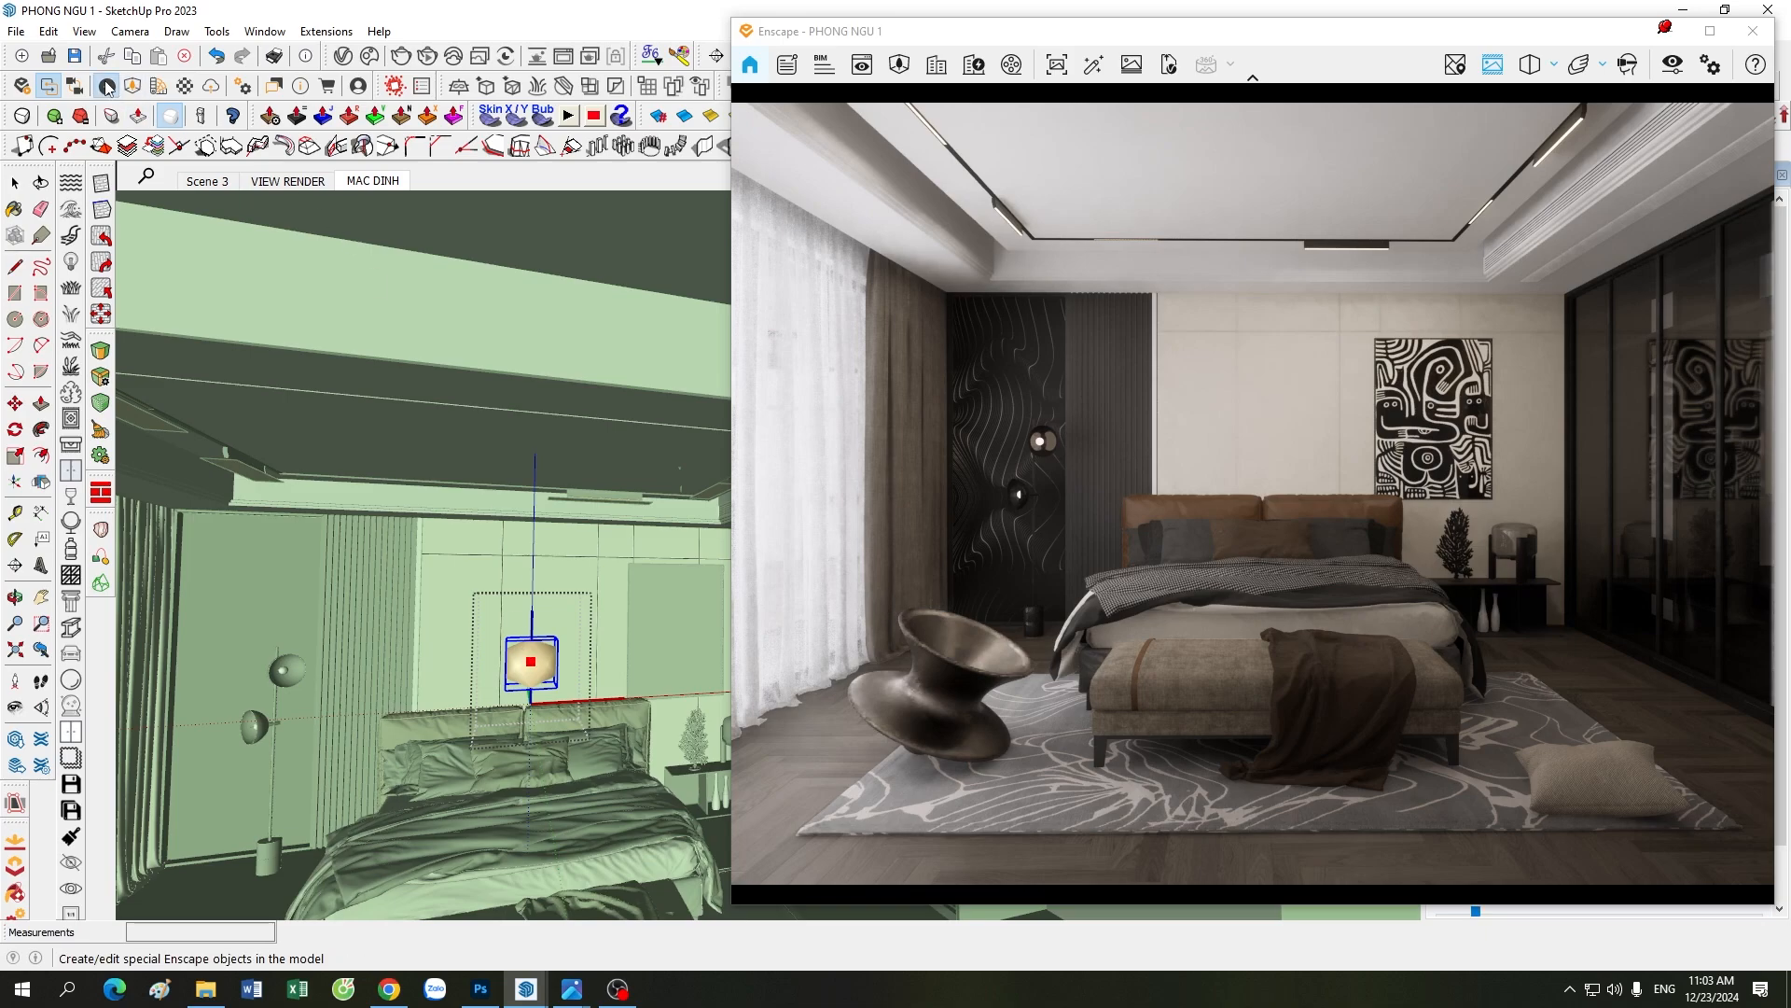
click(159, 85)
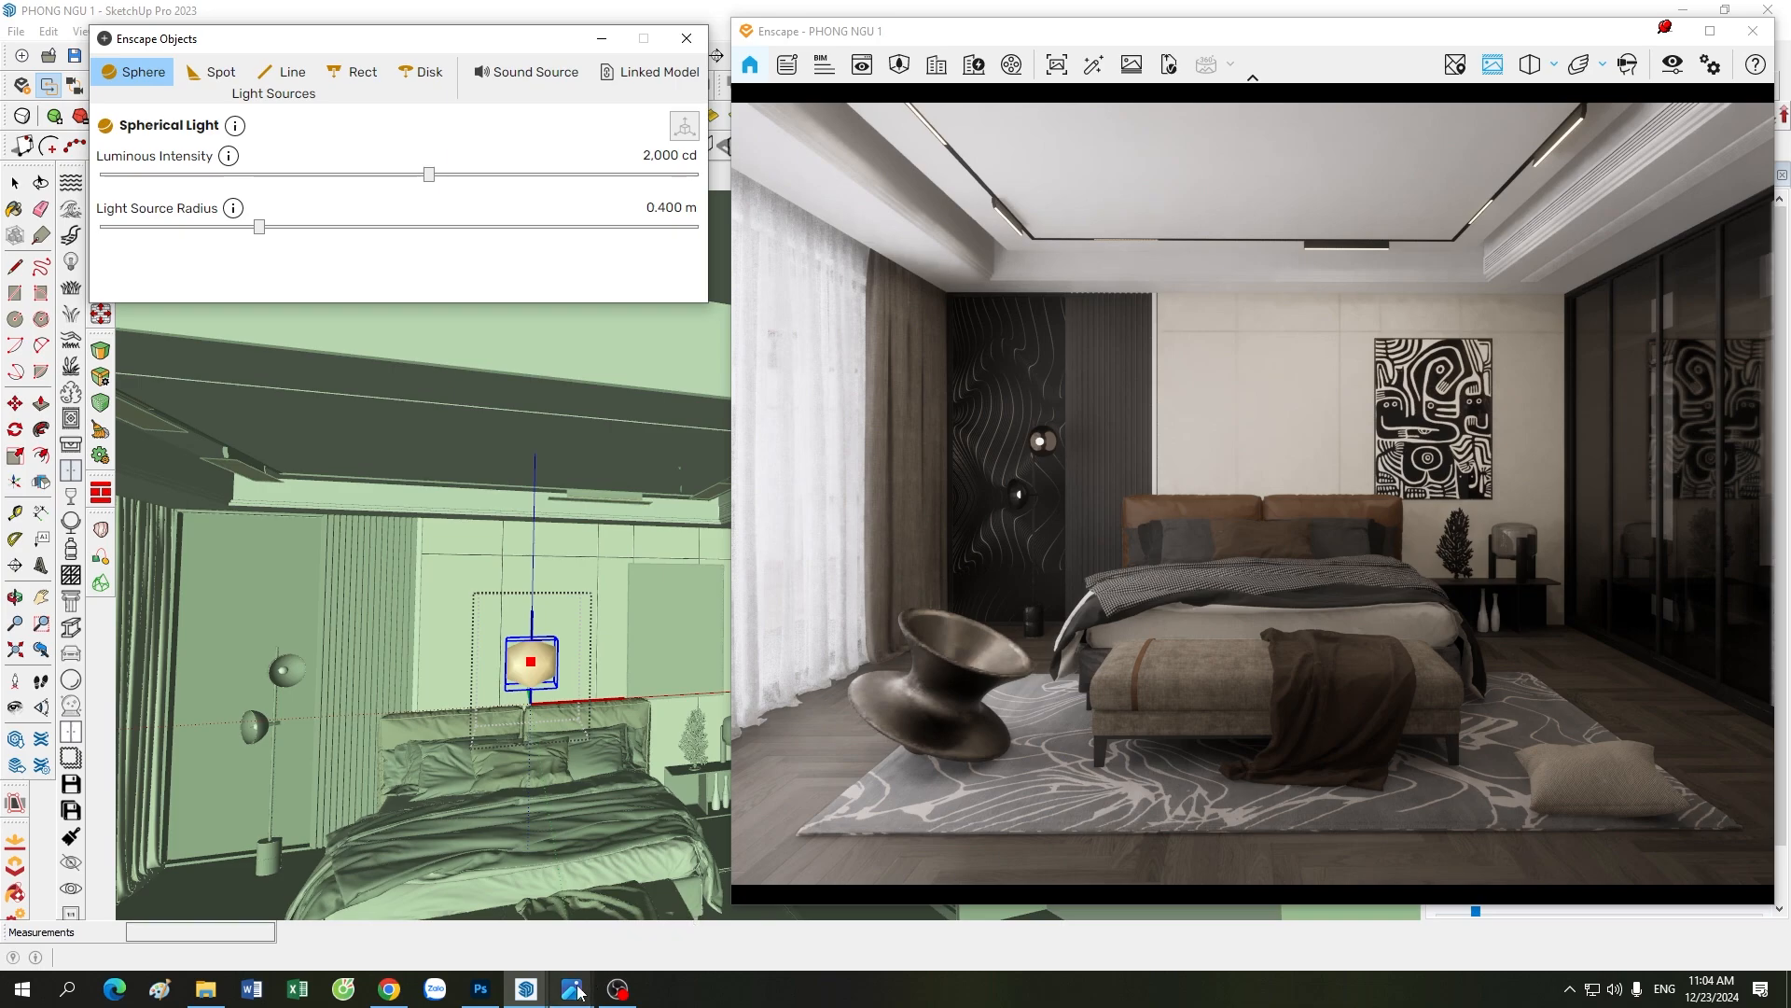
Step: View the 48.jpg reference image unobstructed by the Enscape render, then return to the spherical light's properties
mouse_move(571, 989)
click(474, 891)
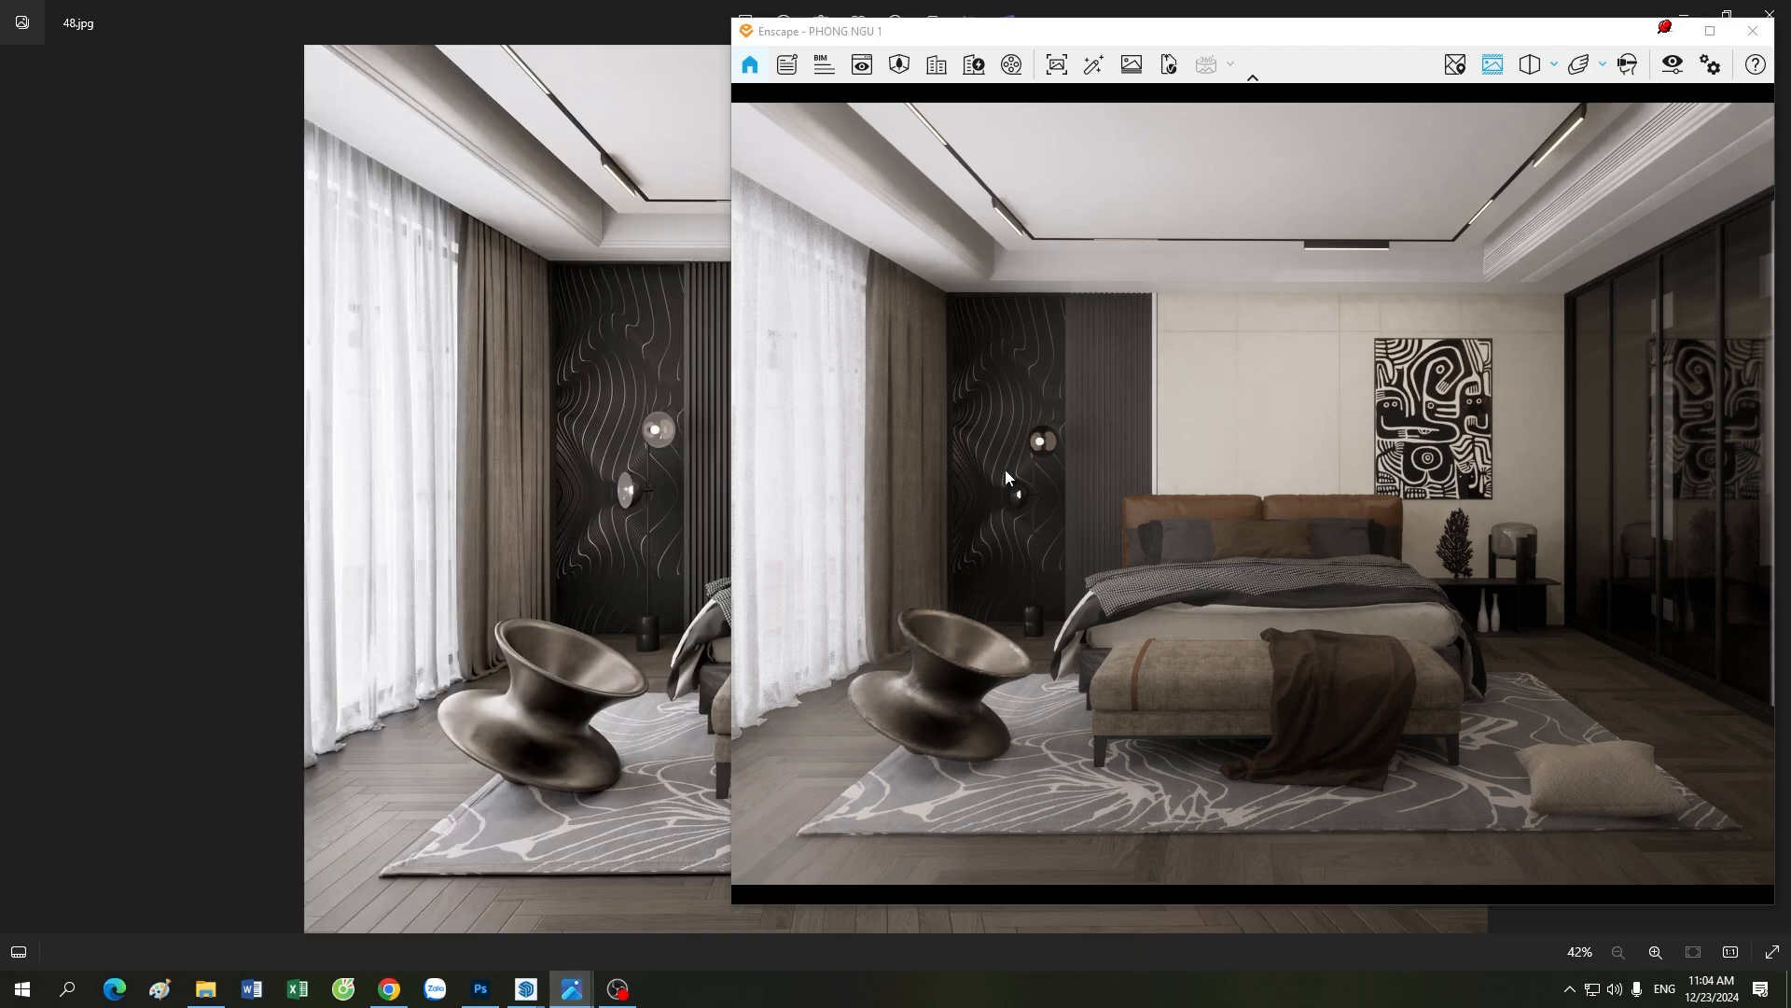
click(1667, 31)
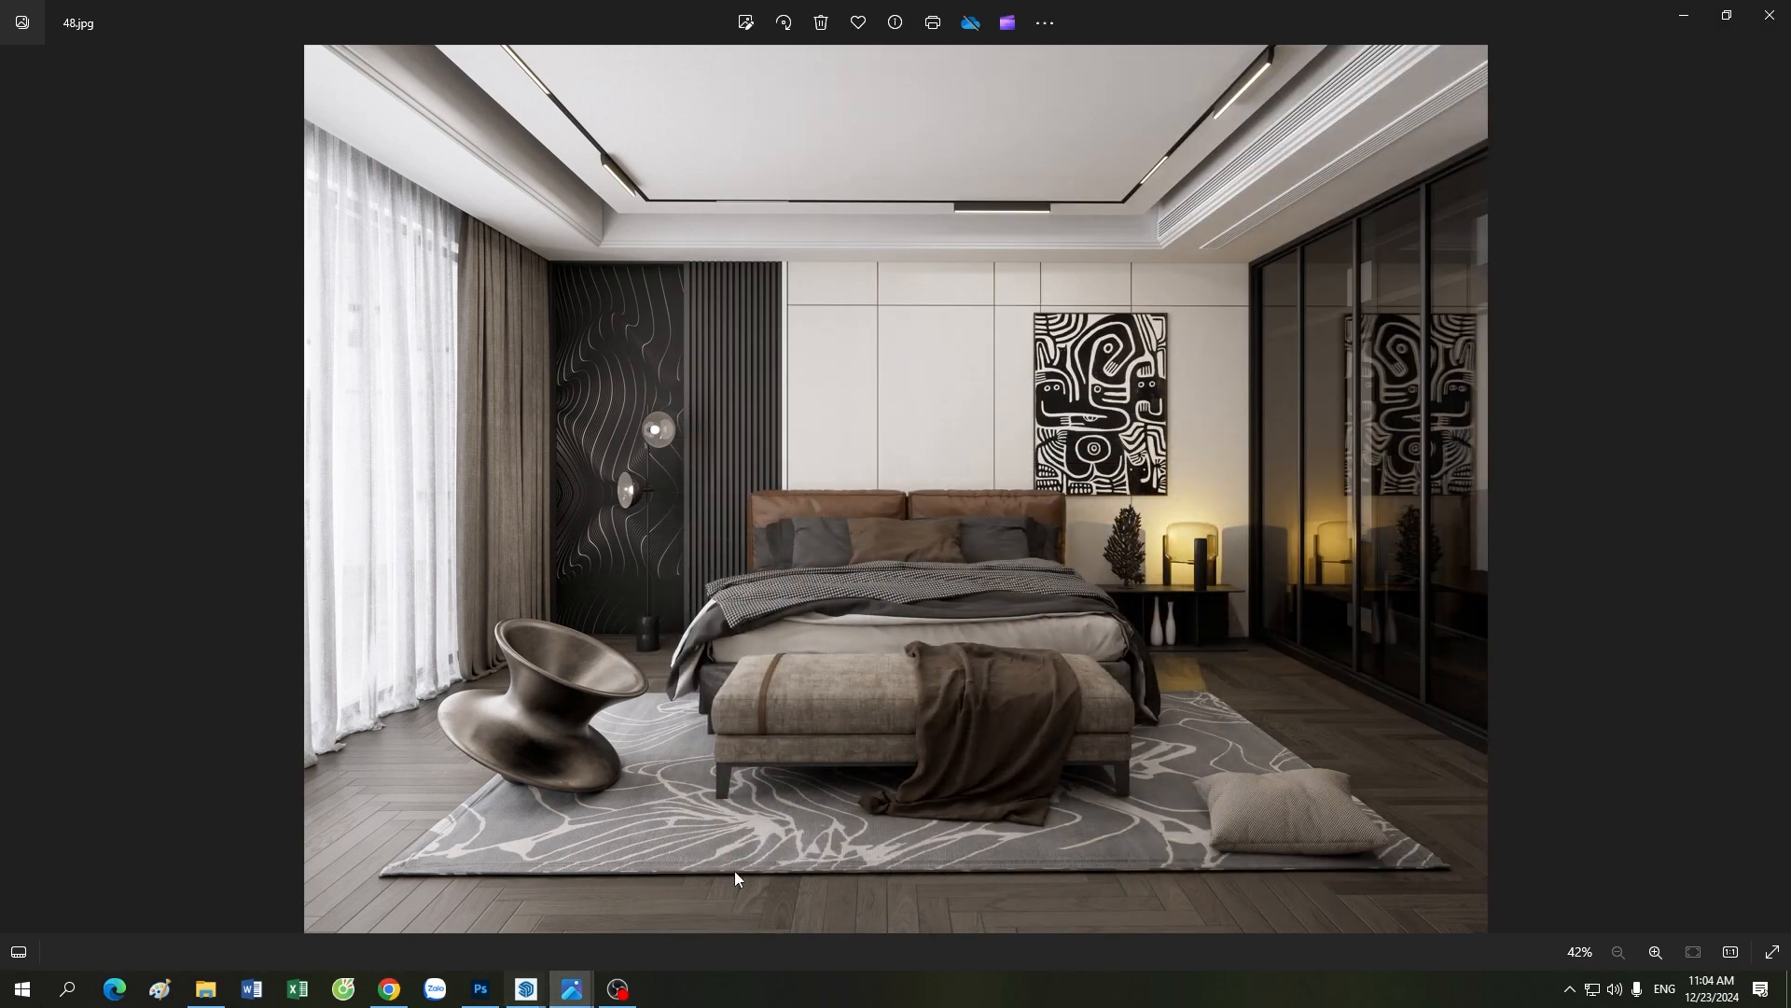
mouse_move(527, 987)
click(509, 917)
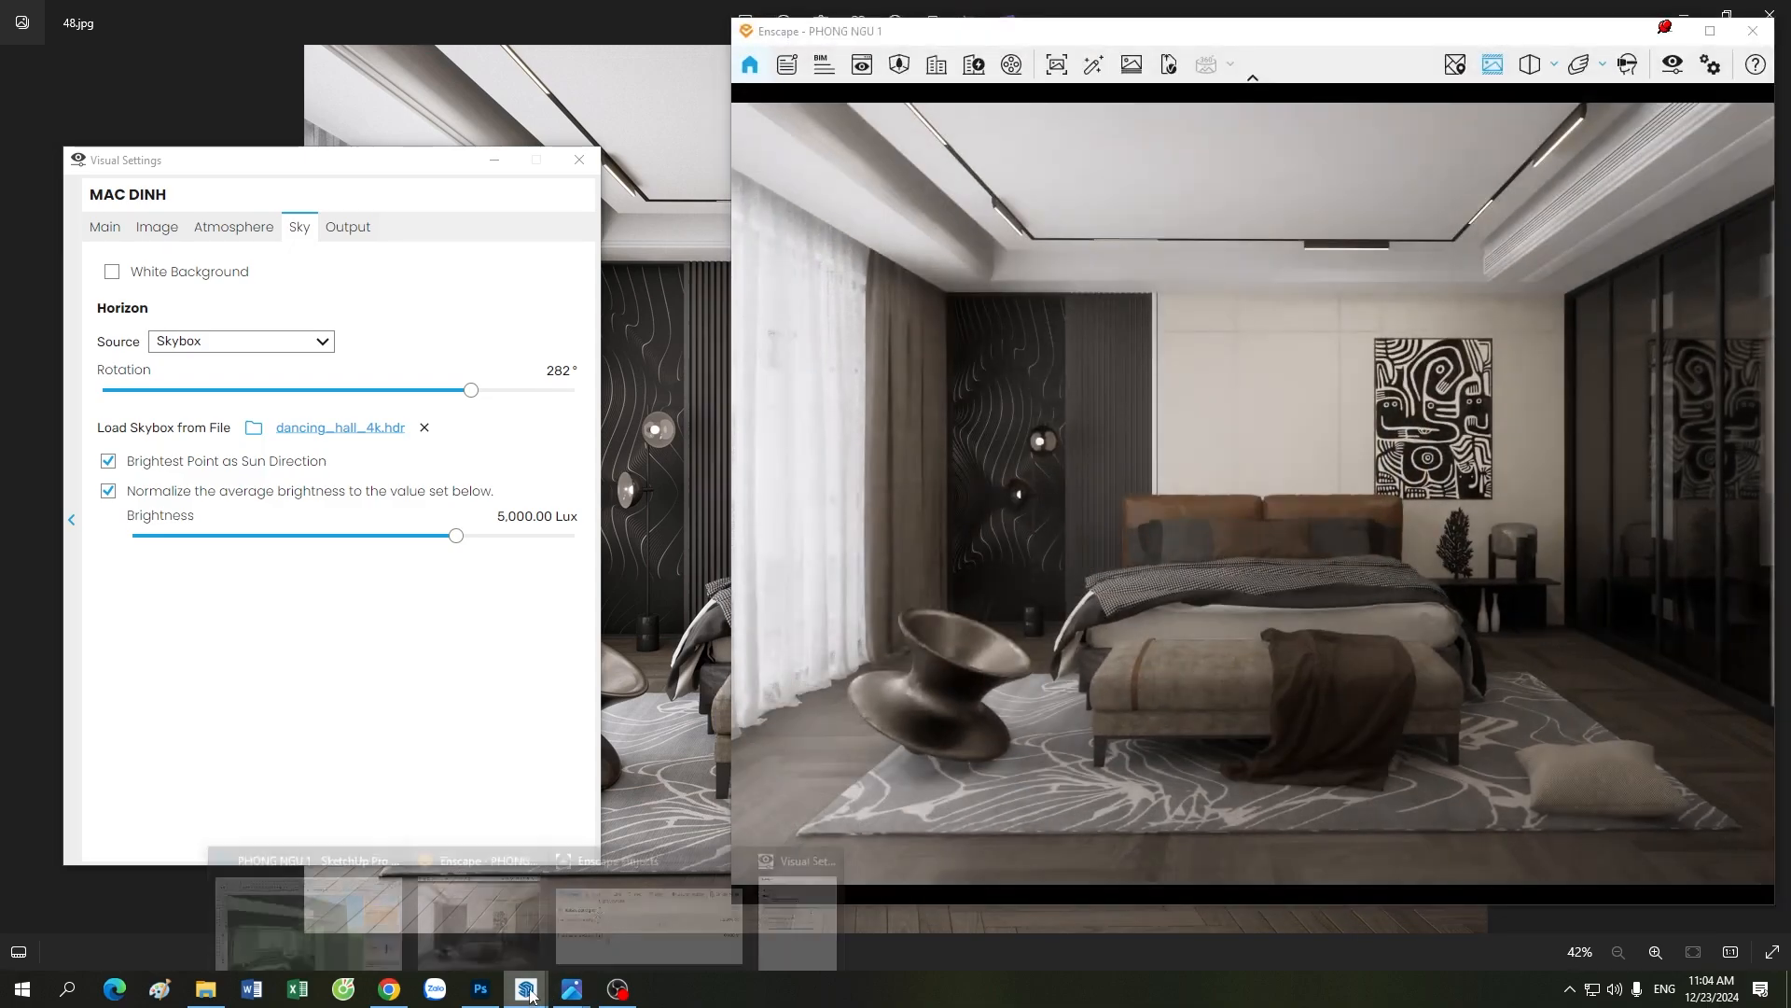
click(457, 900)
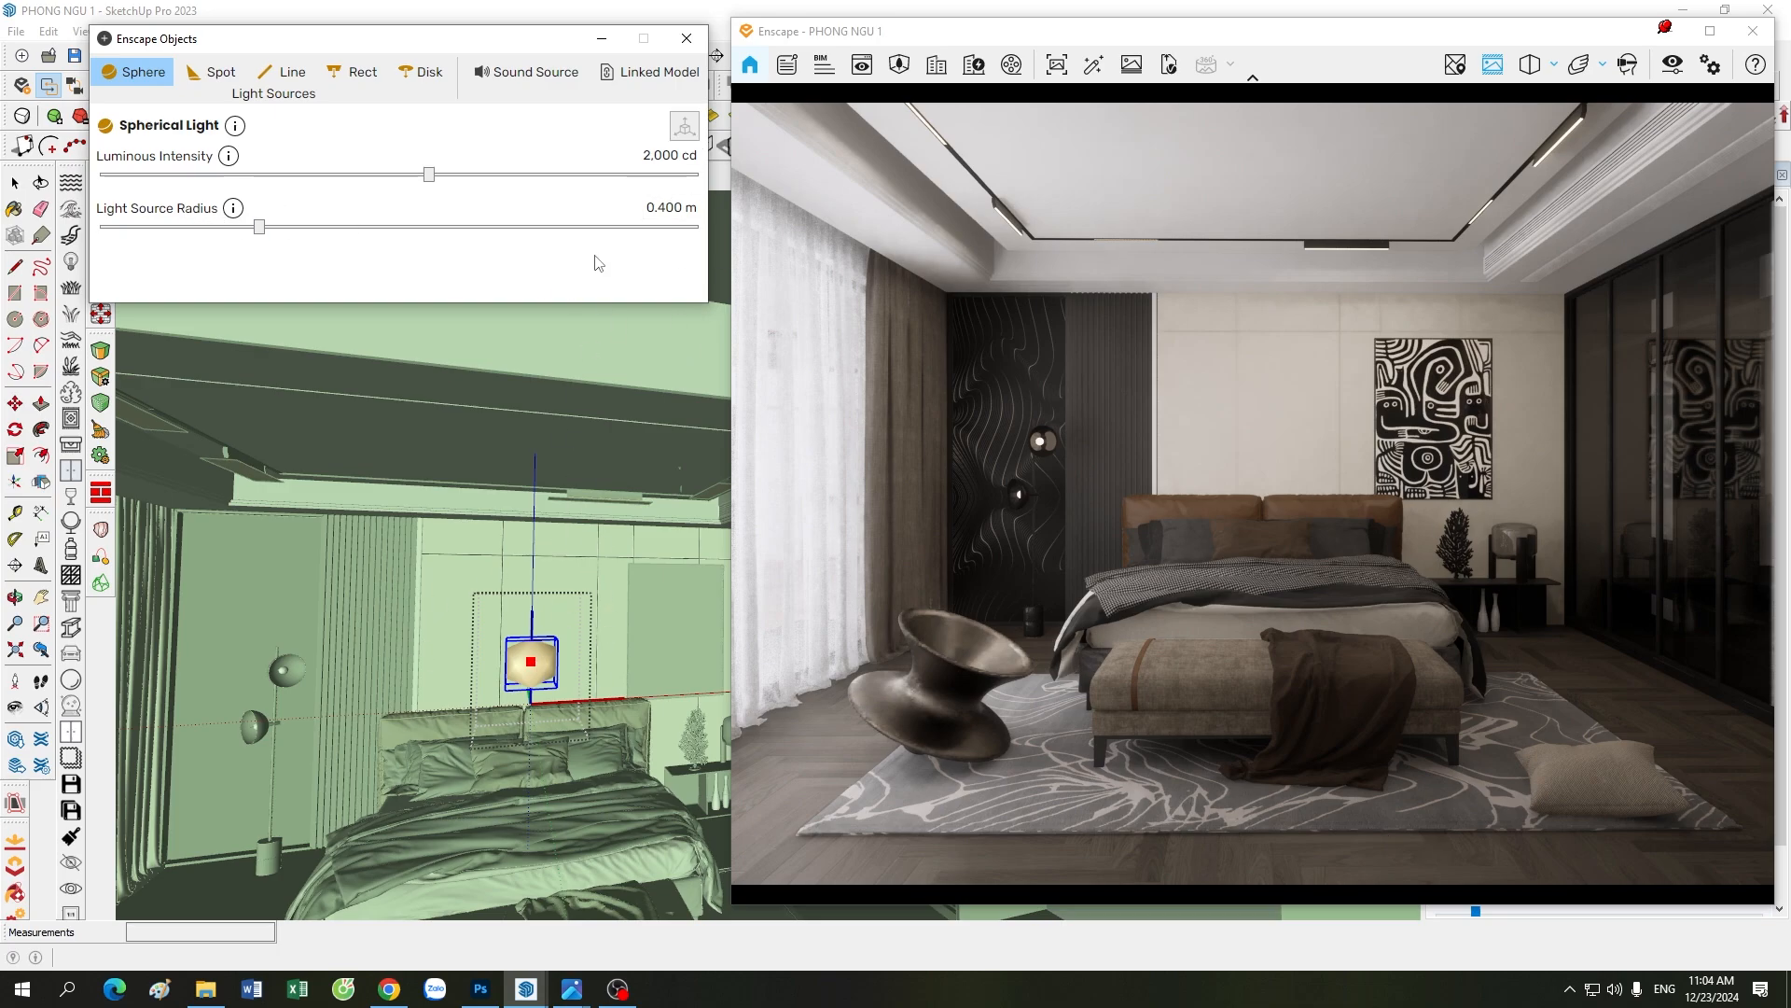
Step: Review the spherical light's luminous intensity and source radius alongside the reference image, then exit the light and deselect it
click(678, 207)
click(584, 977)
click(497, 907)
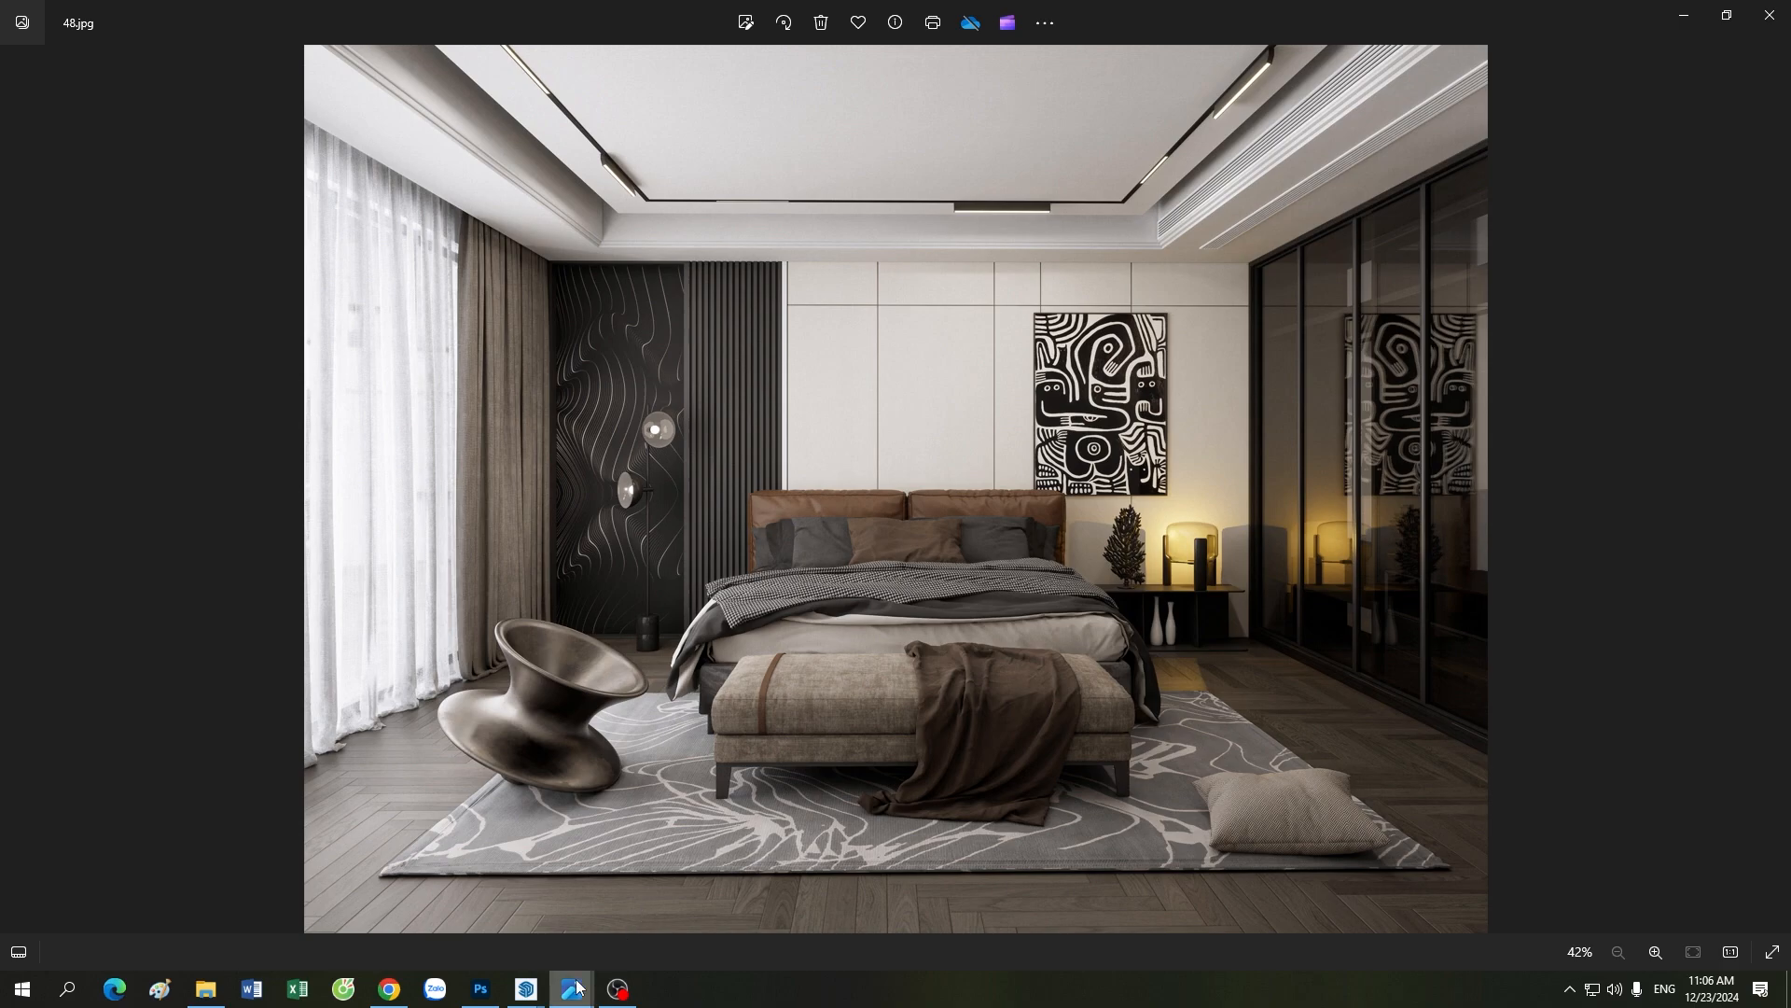
click(536, 992)
mouse_move(537, 993)
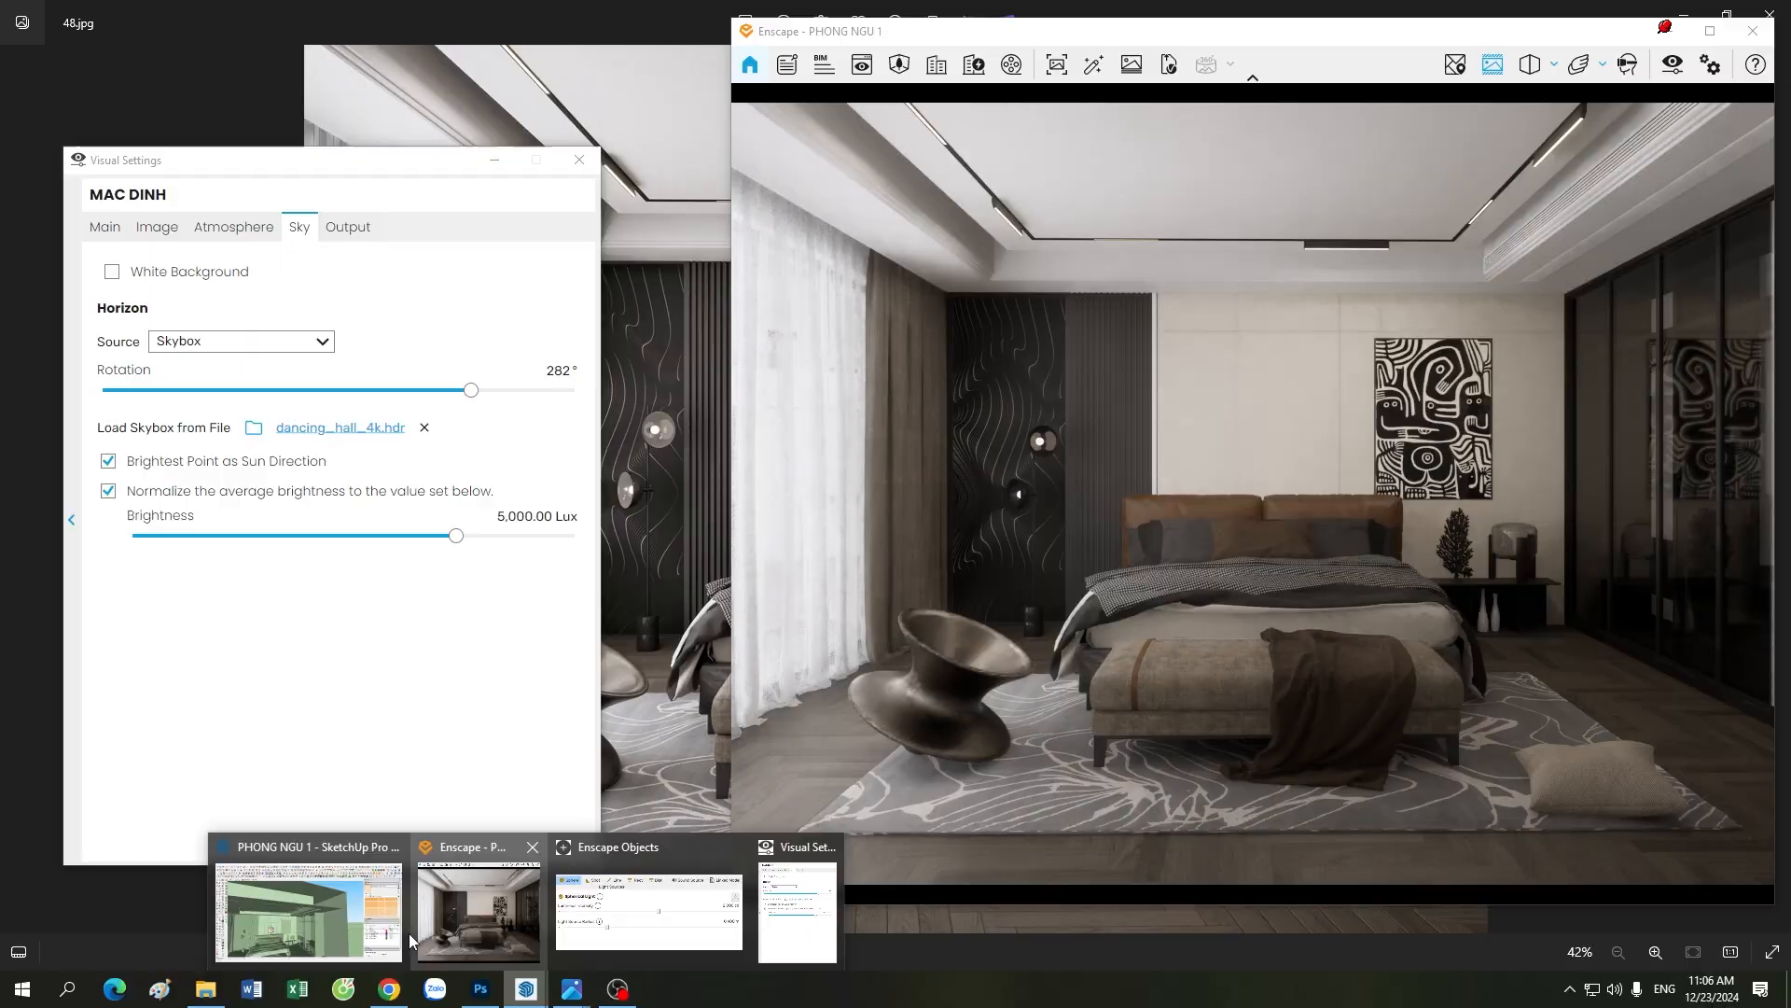
click(609, 900)
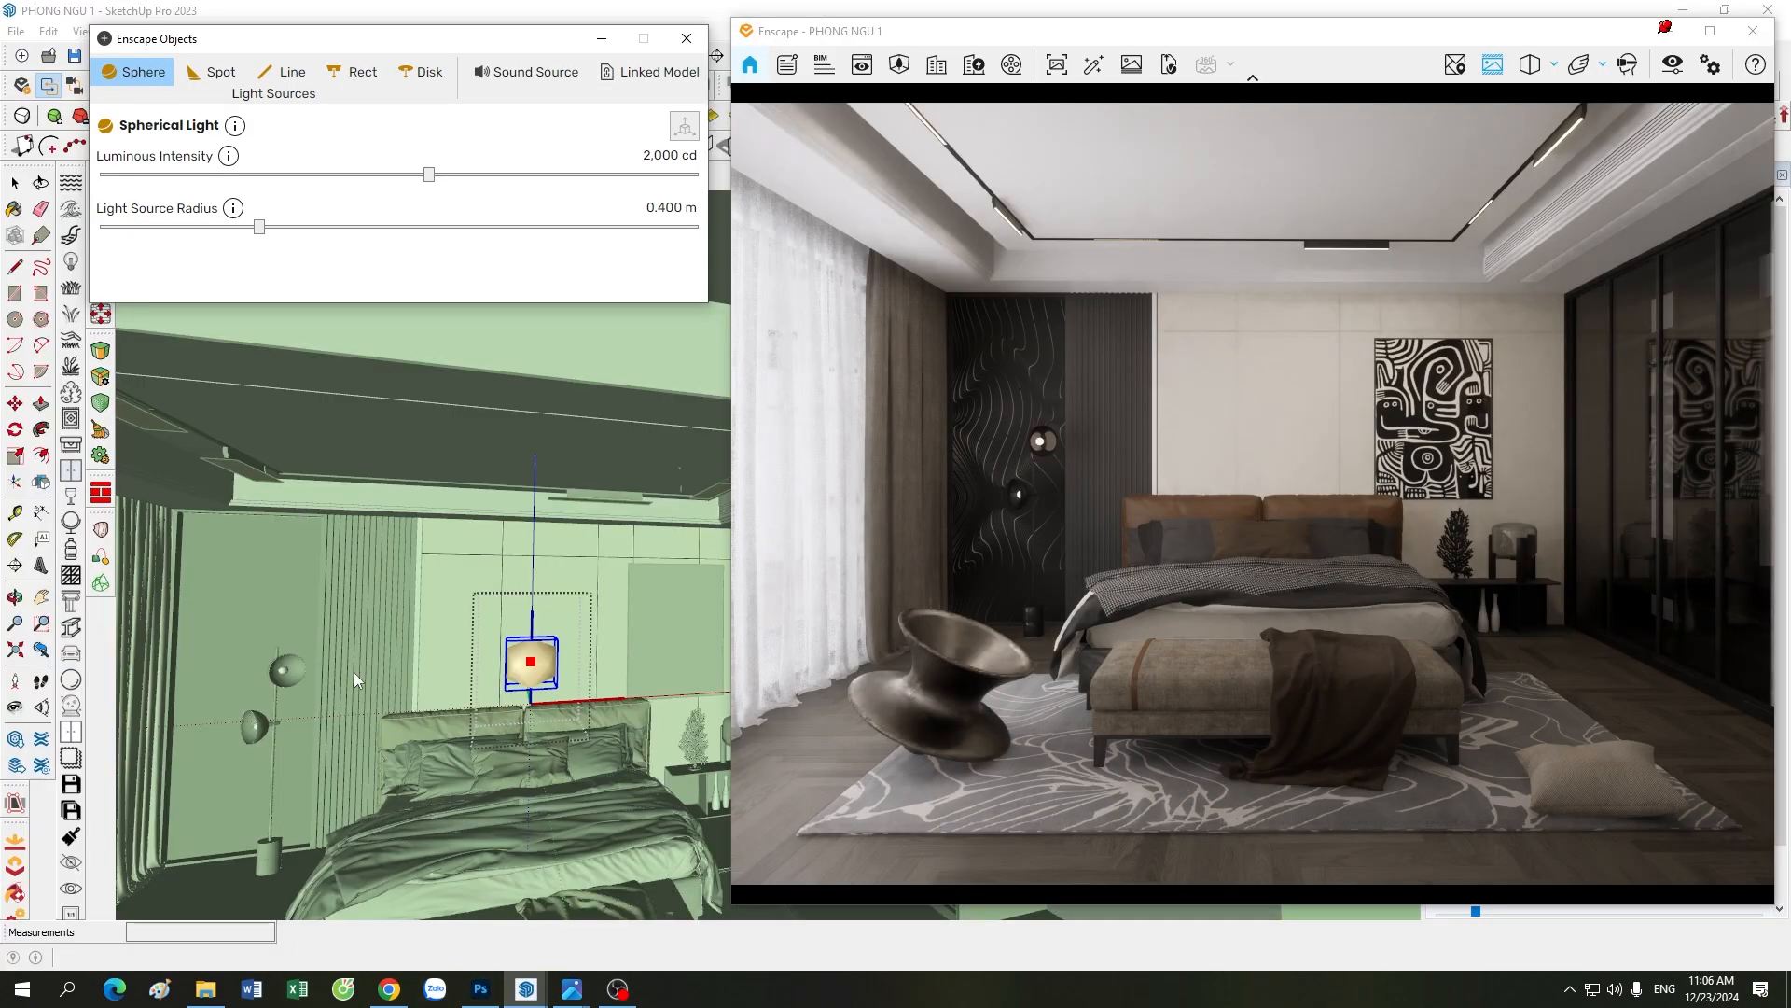
click(440, 664)
key(space)
click(439, 664)
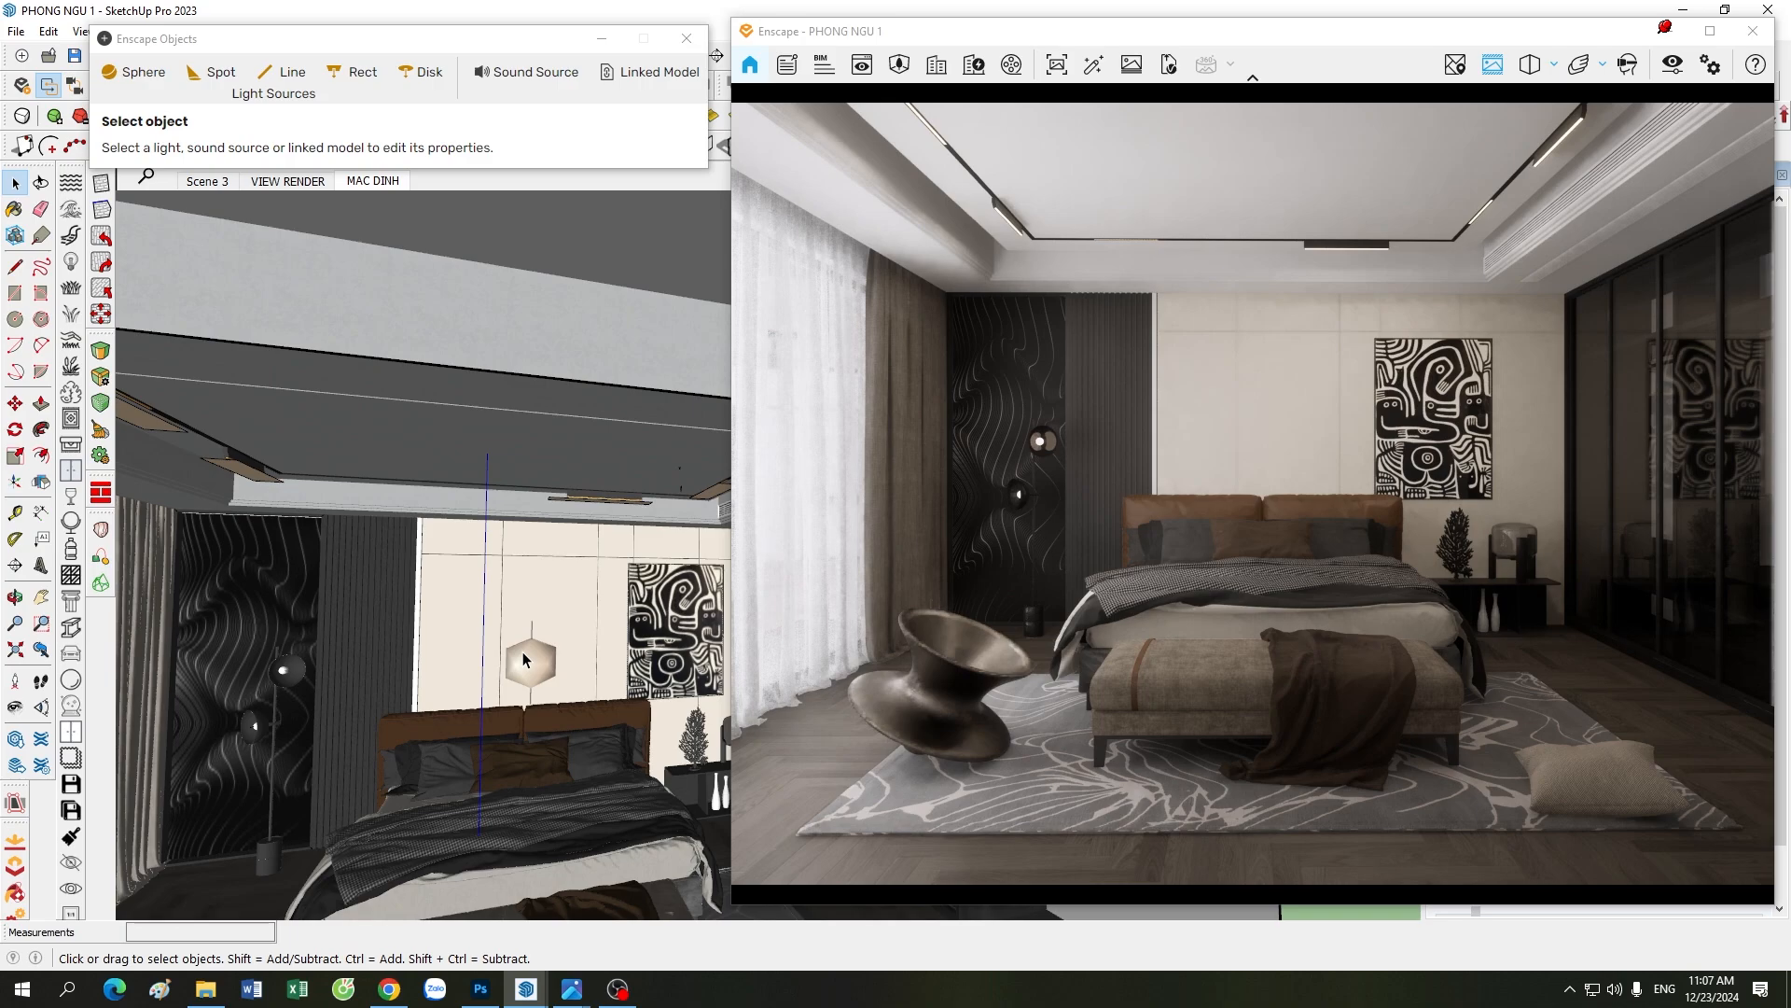
Step: Study the lighting in the 48.jpg reference image once more, then switch back to the SketchUp model
click(577, 993)
click(491, 881)
click(1668, 30)
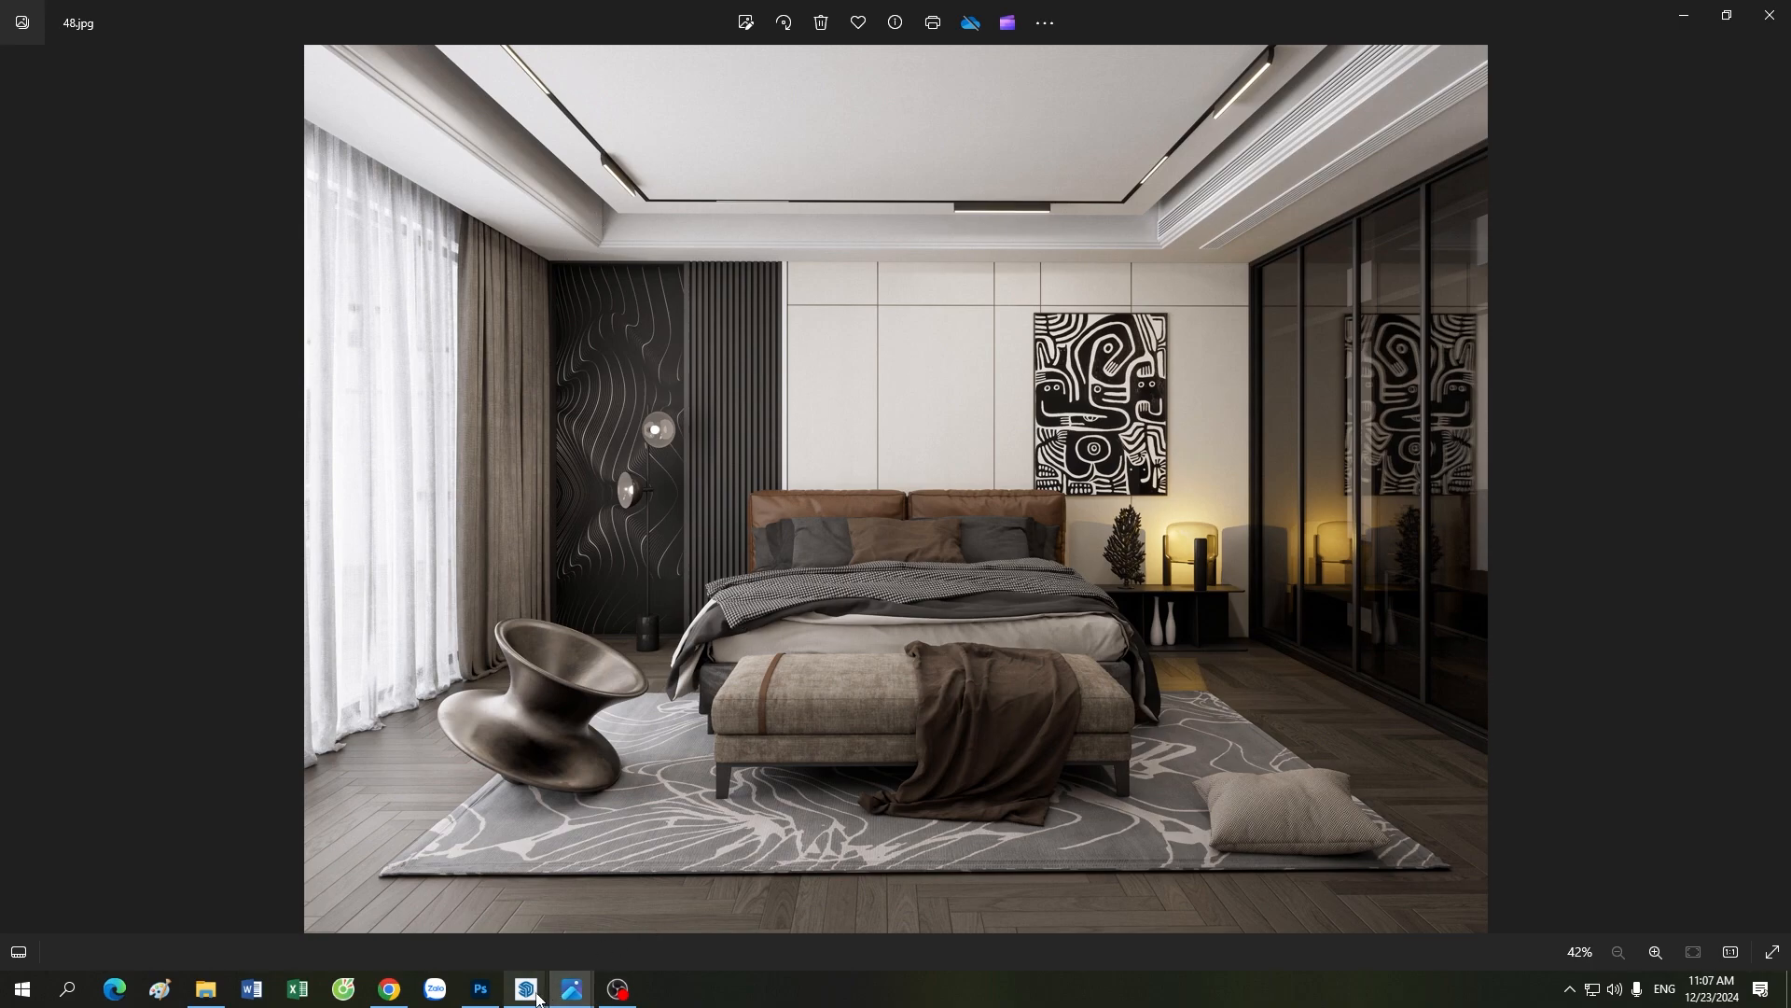
mouse_move(526, 988)
click(538, 927)
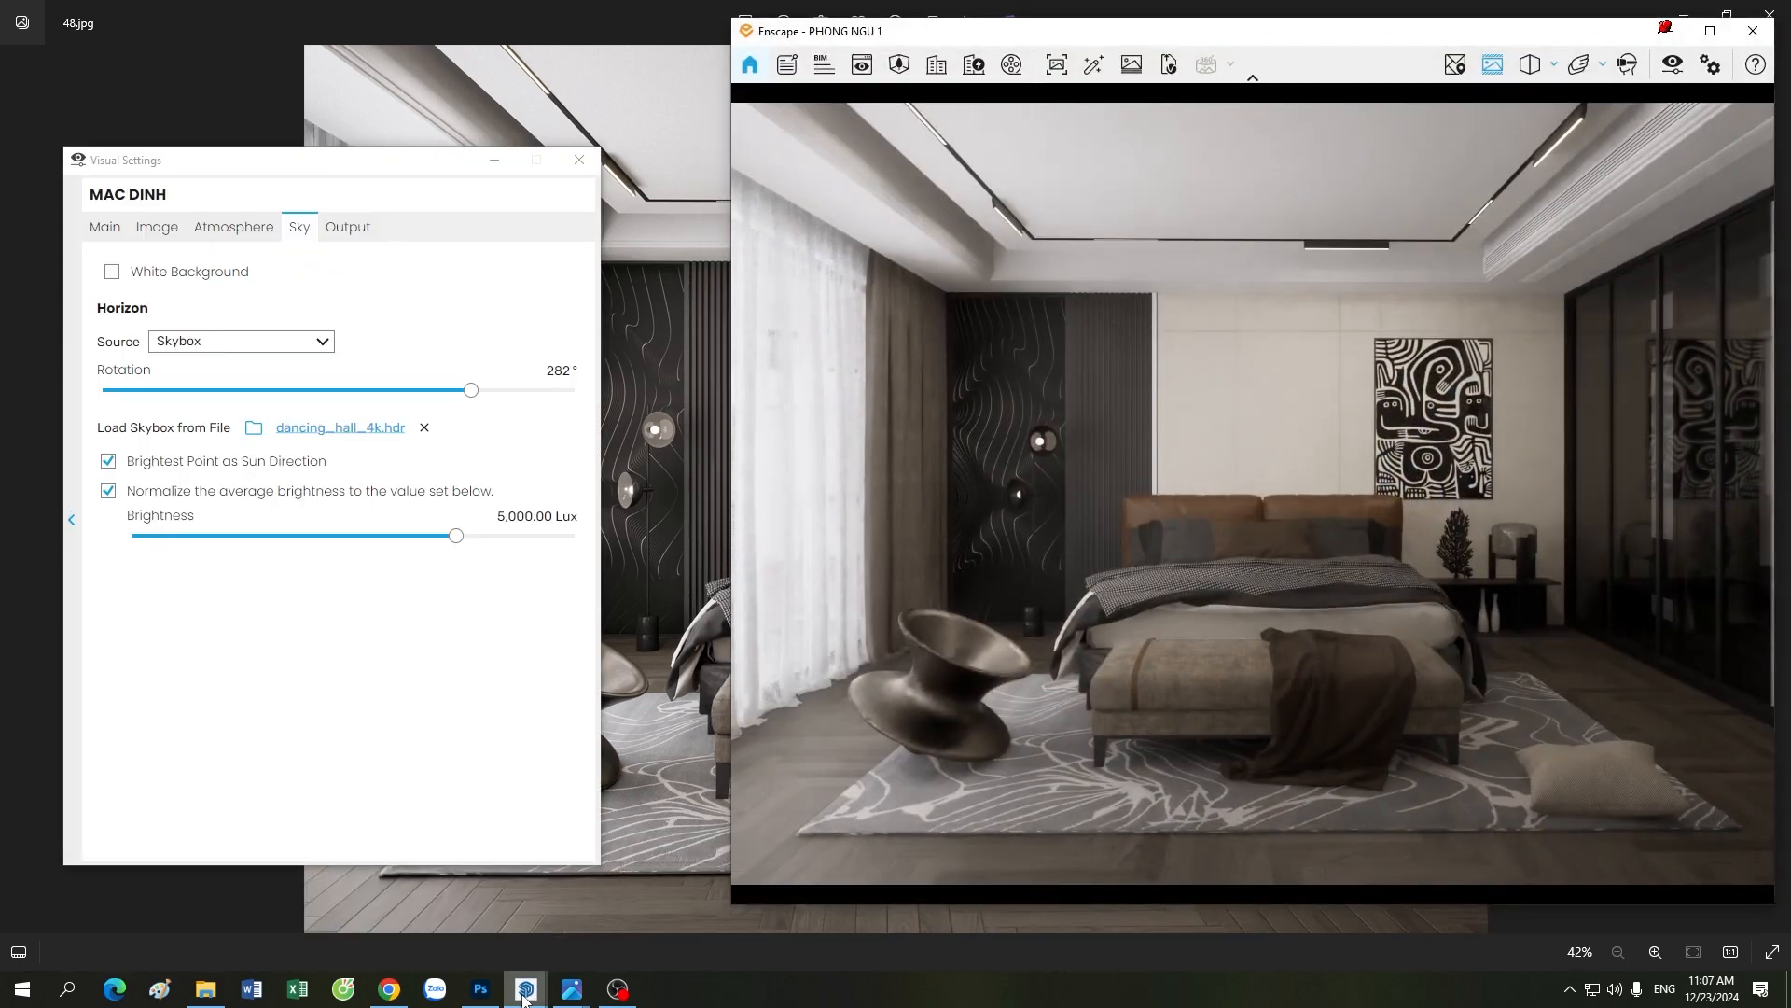
click(338, 913)
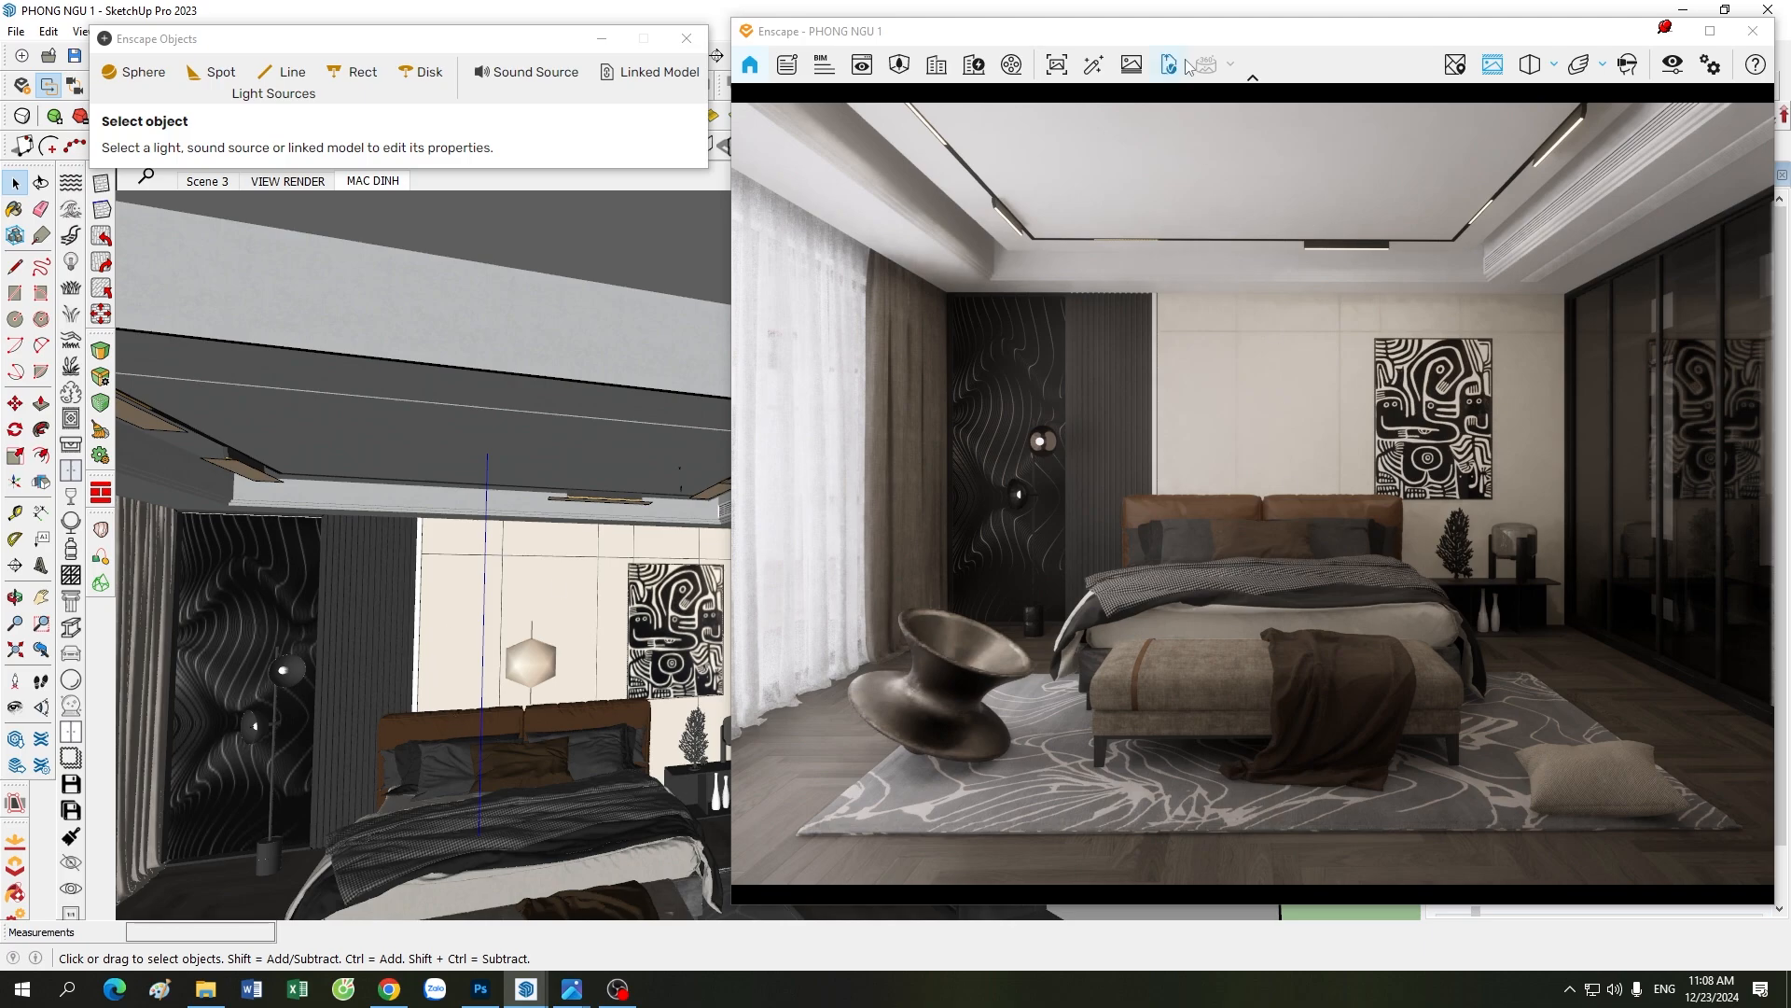
Step: Minimize Visual Settings and make the 05. DEN HAT tag visible, then place the Enscape render beside the model
drag(1195, 38, 1170, 44)
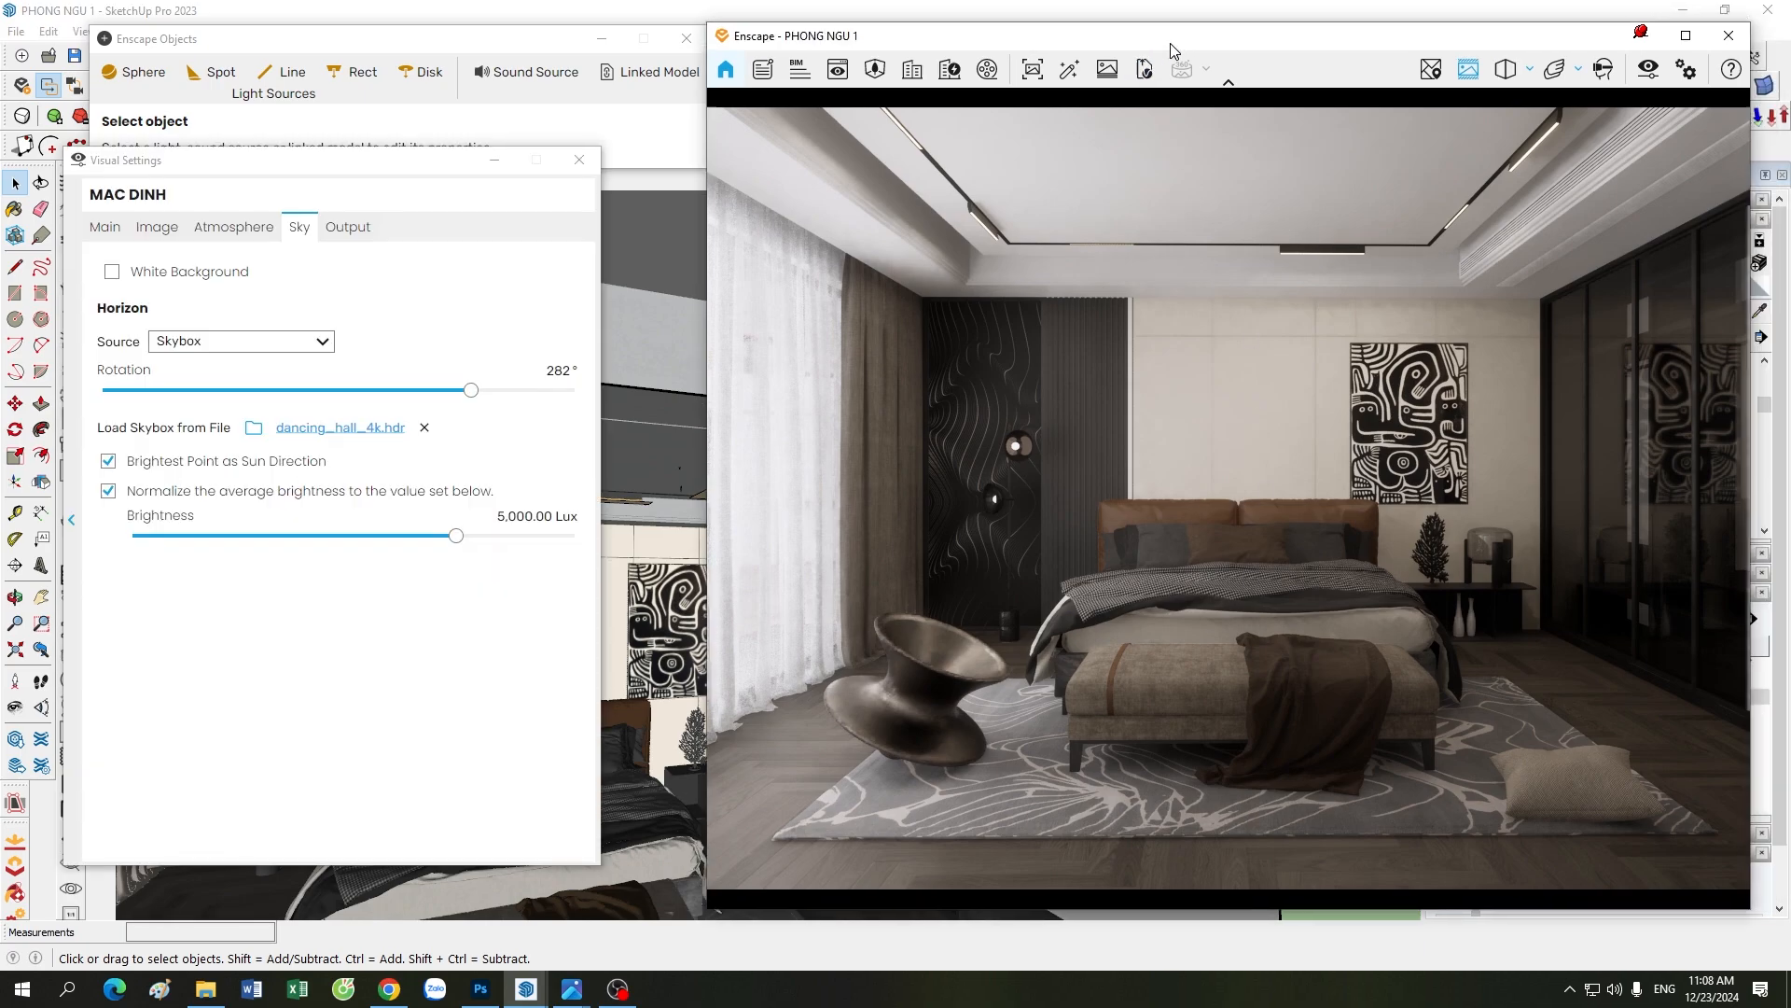
click(495, 160)
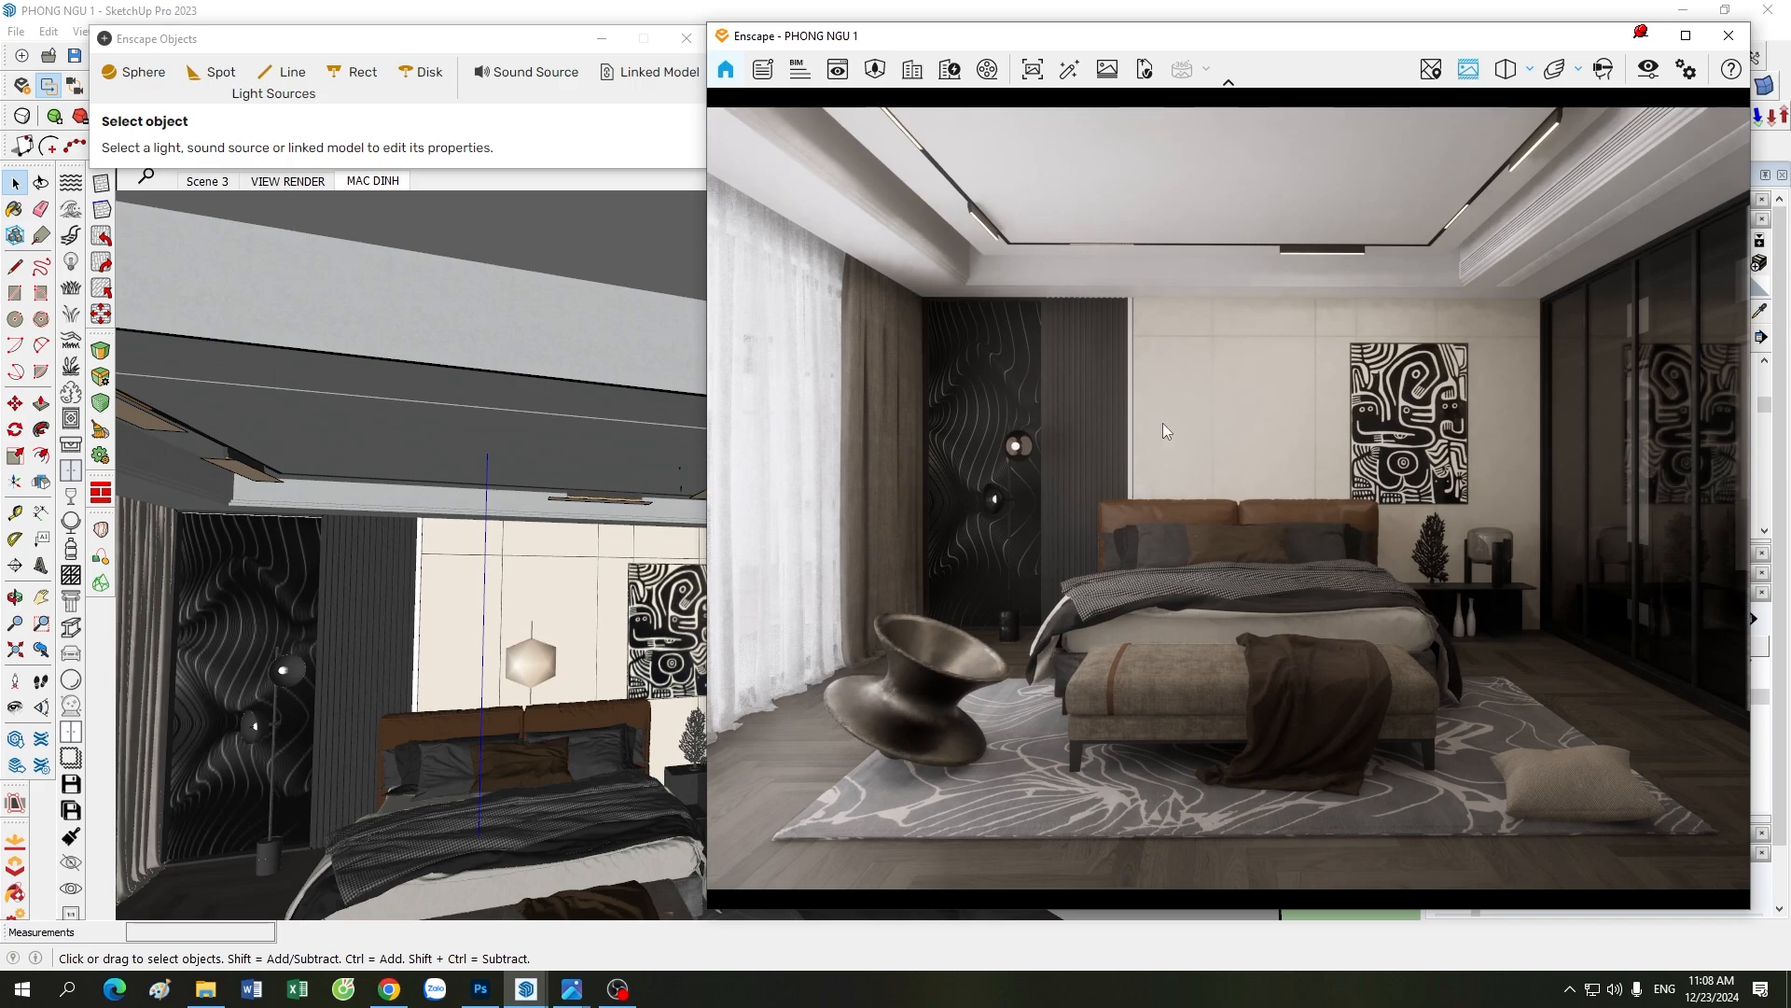
drag(1399, 38, 973, 56)
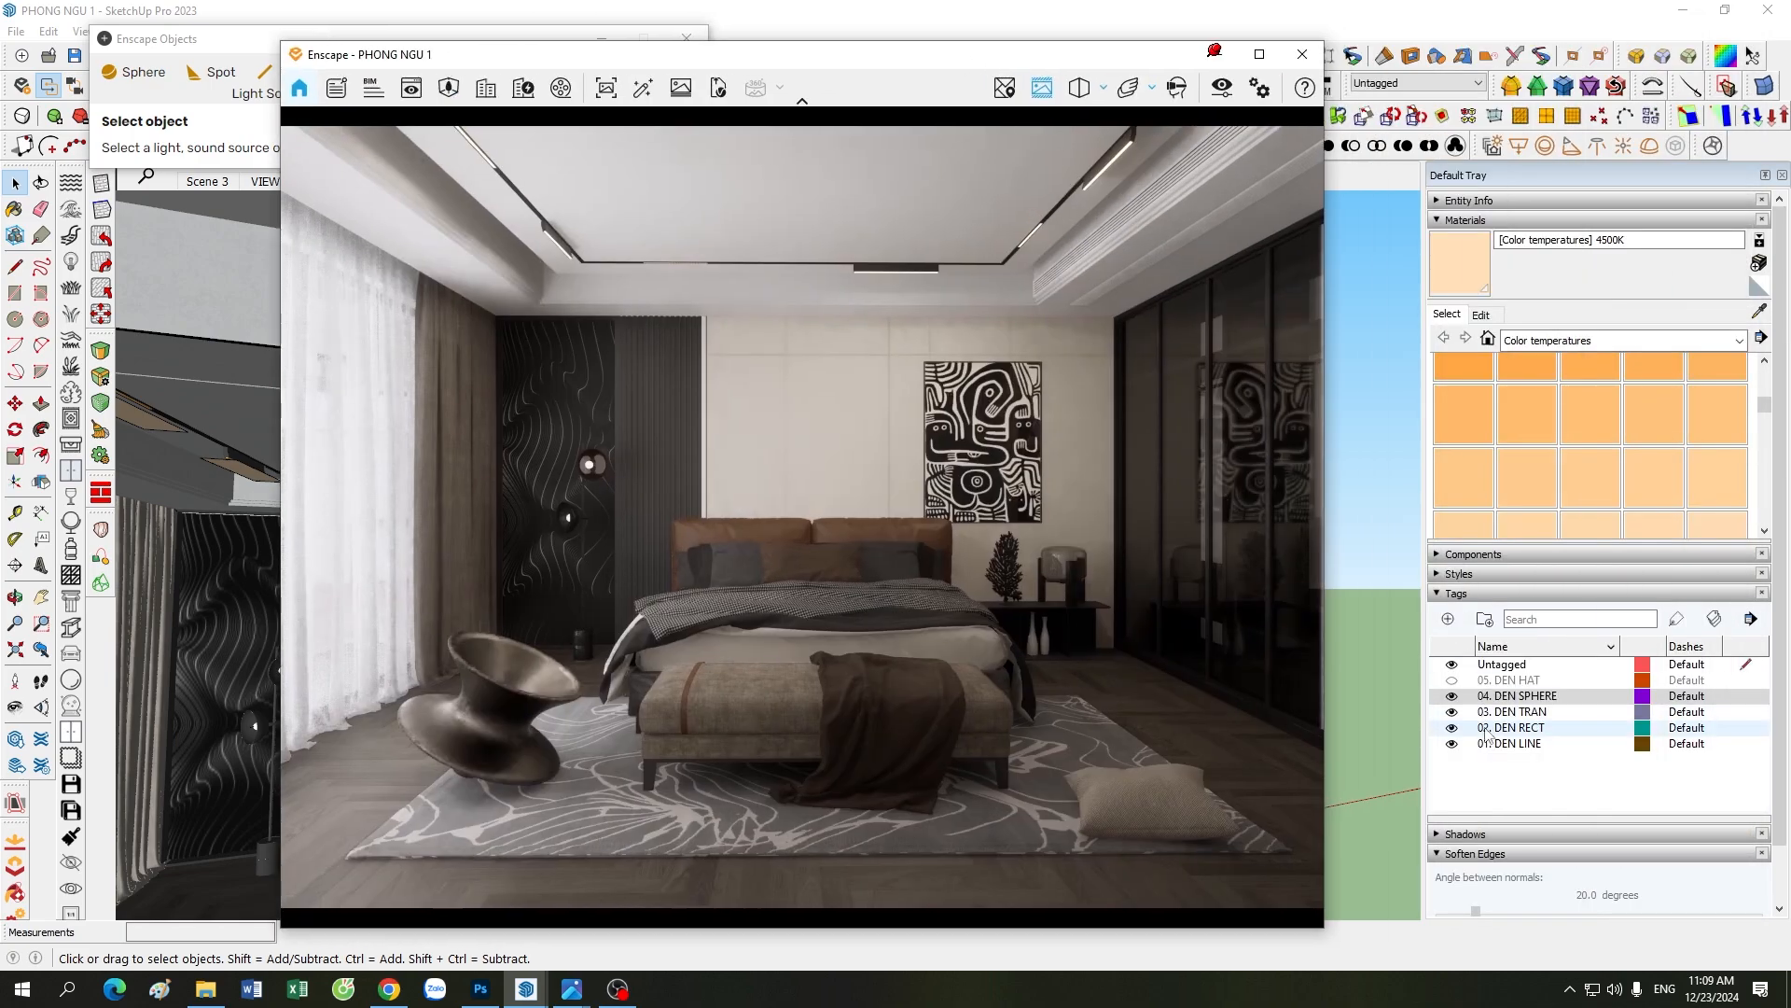
click(1451, 680)
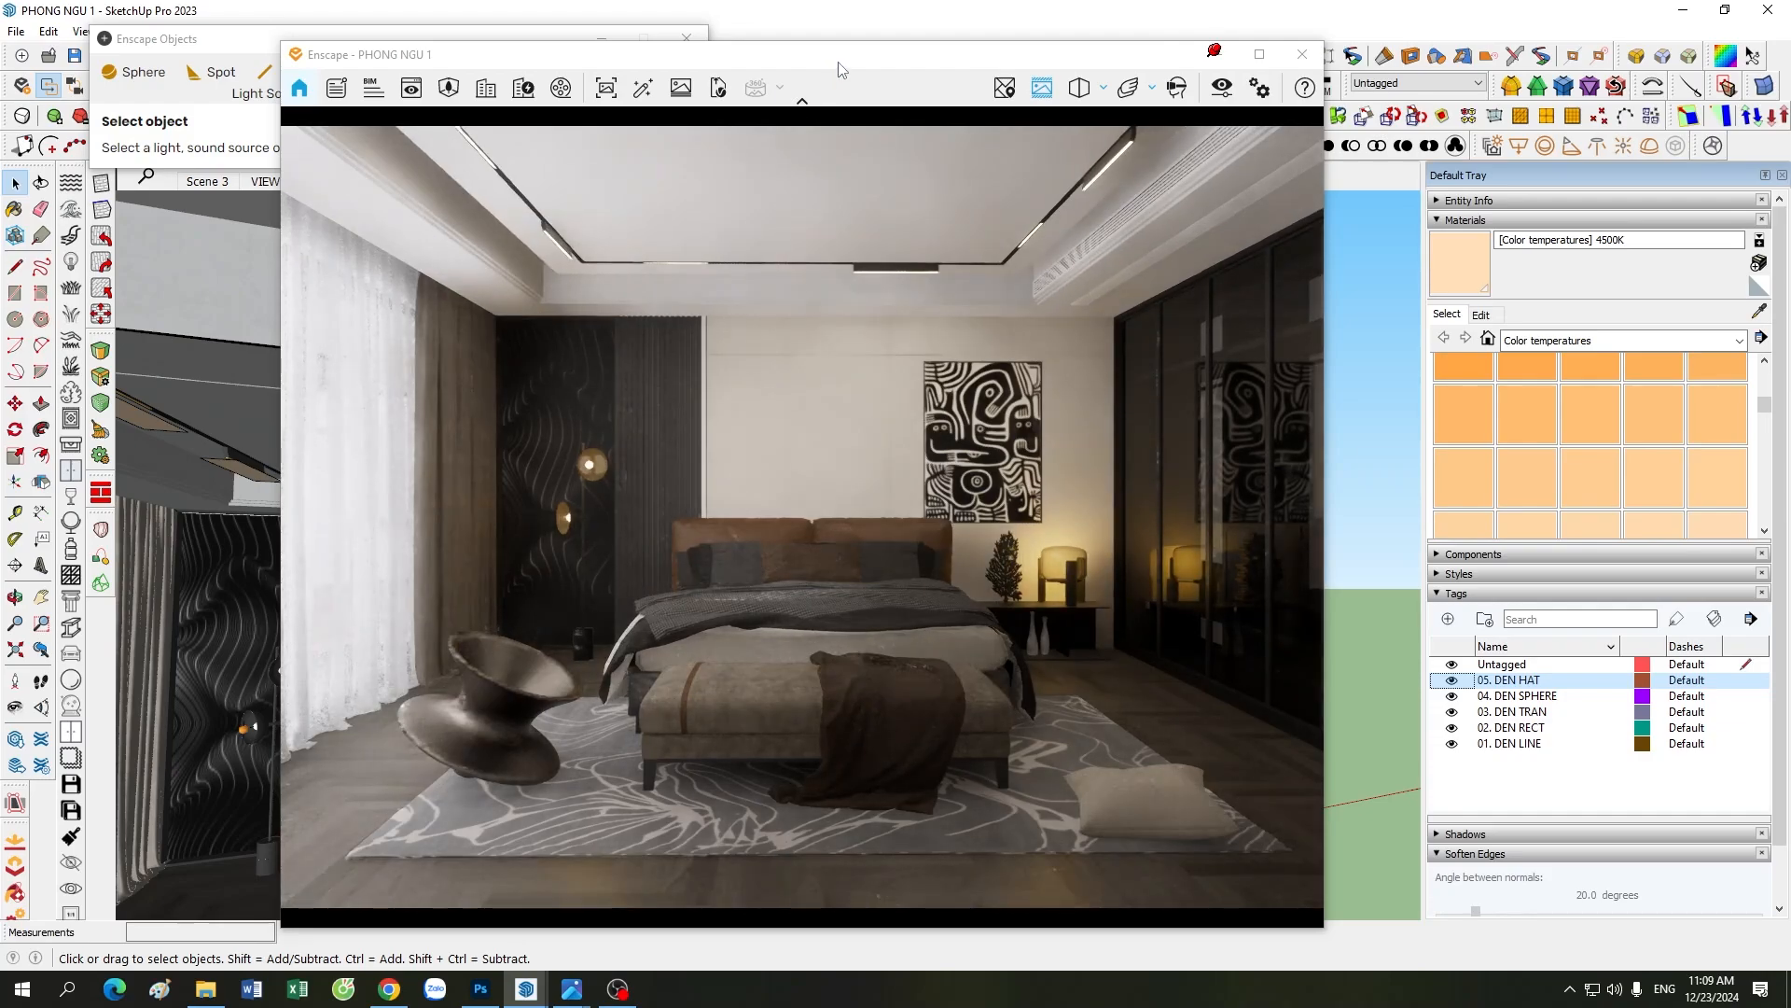
drag(810, 54, 1122, 60)
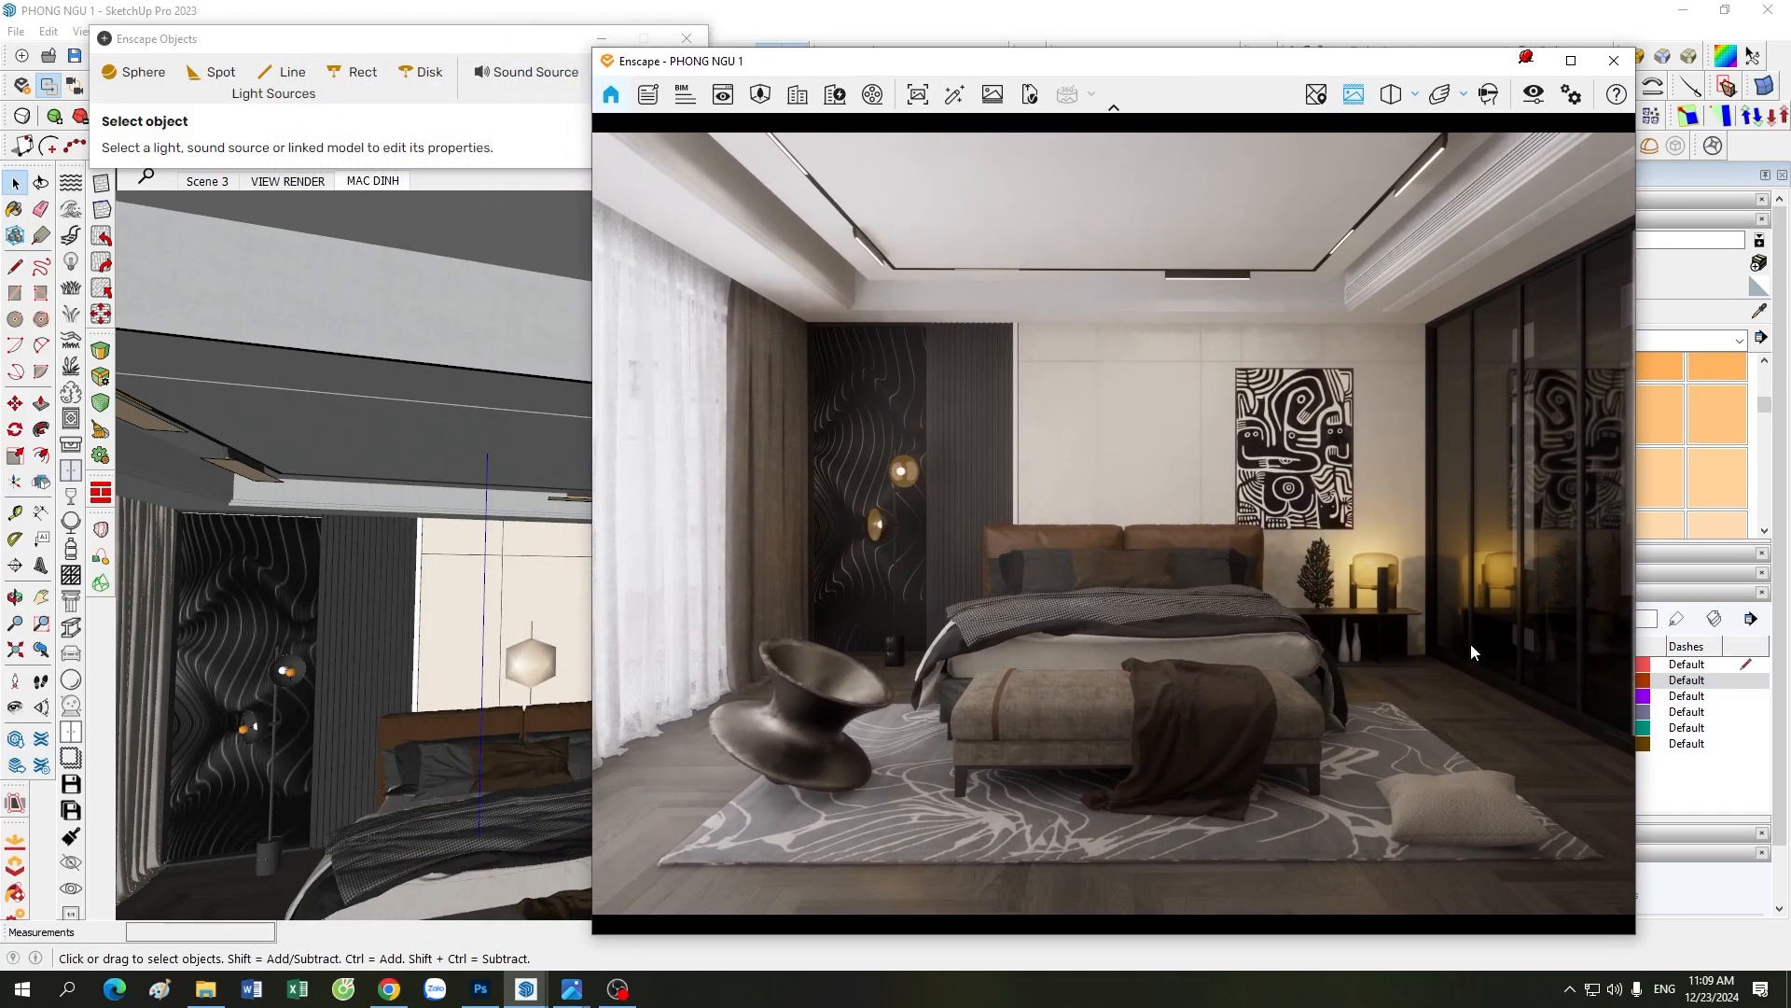
Step: Examine the 05. DEN HAT lights inside the floor lamp by the dark wall panel and the bedside table lamp
scroll(216, 747, up, 5)
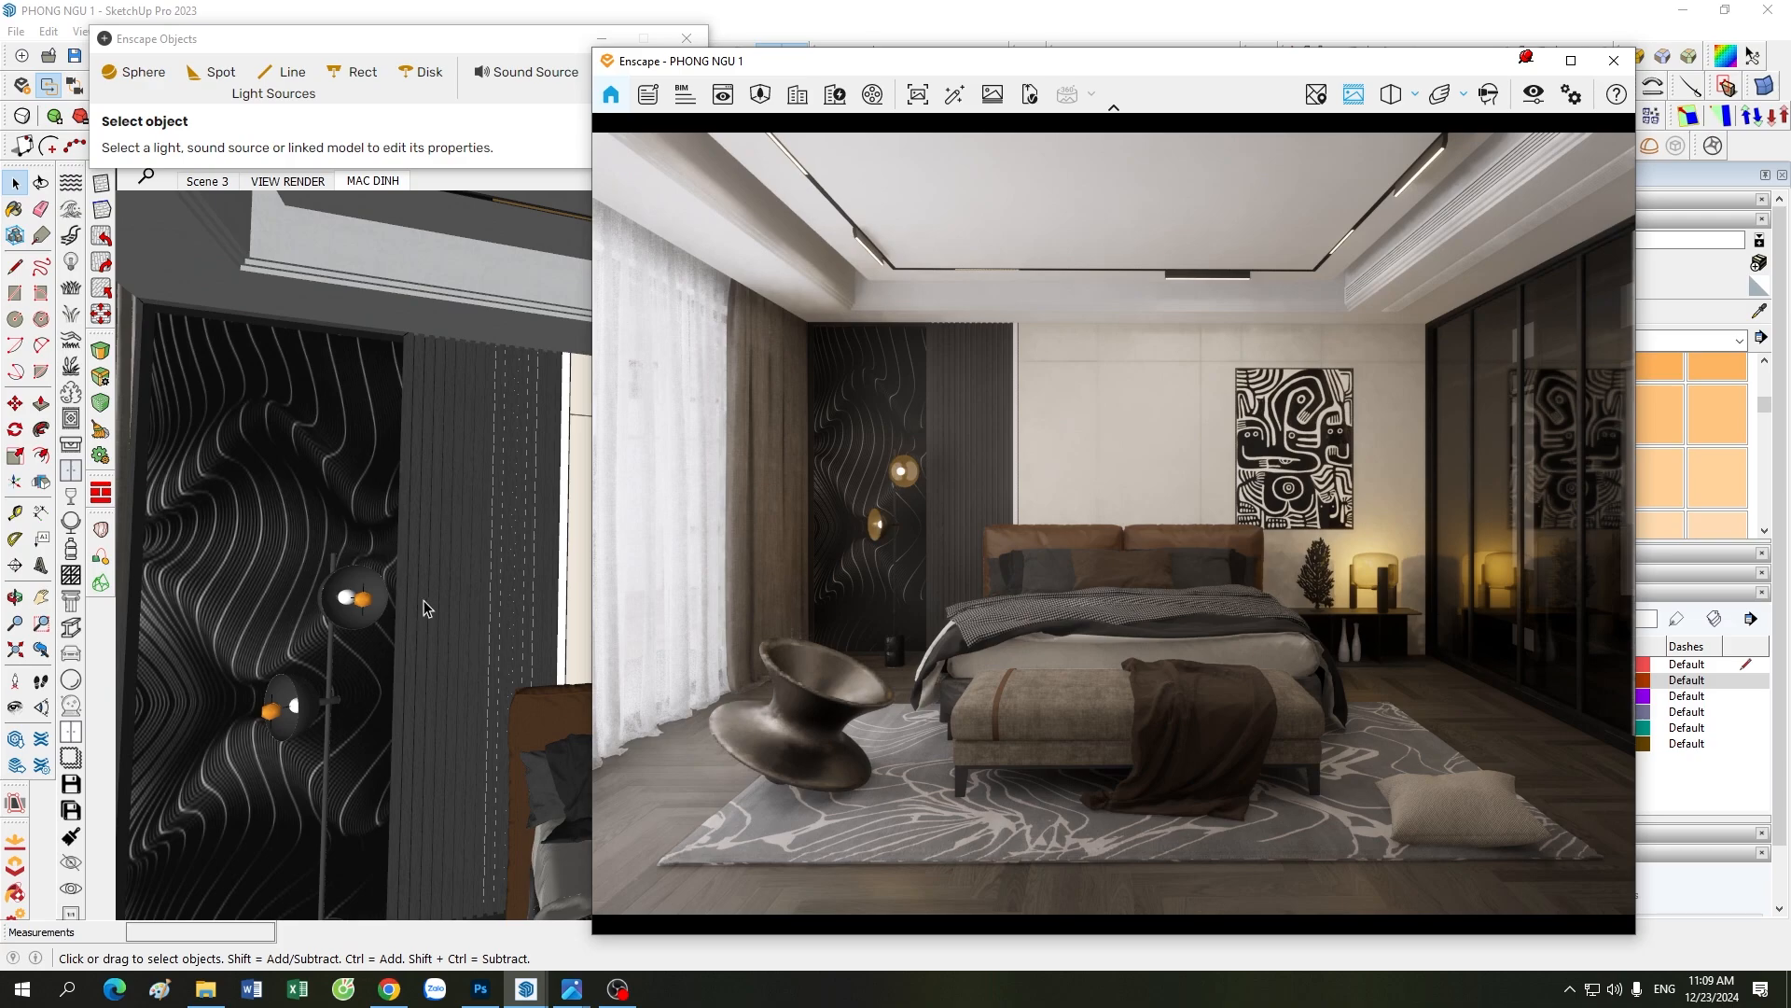
scroll(424, 600, down, 10)
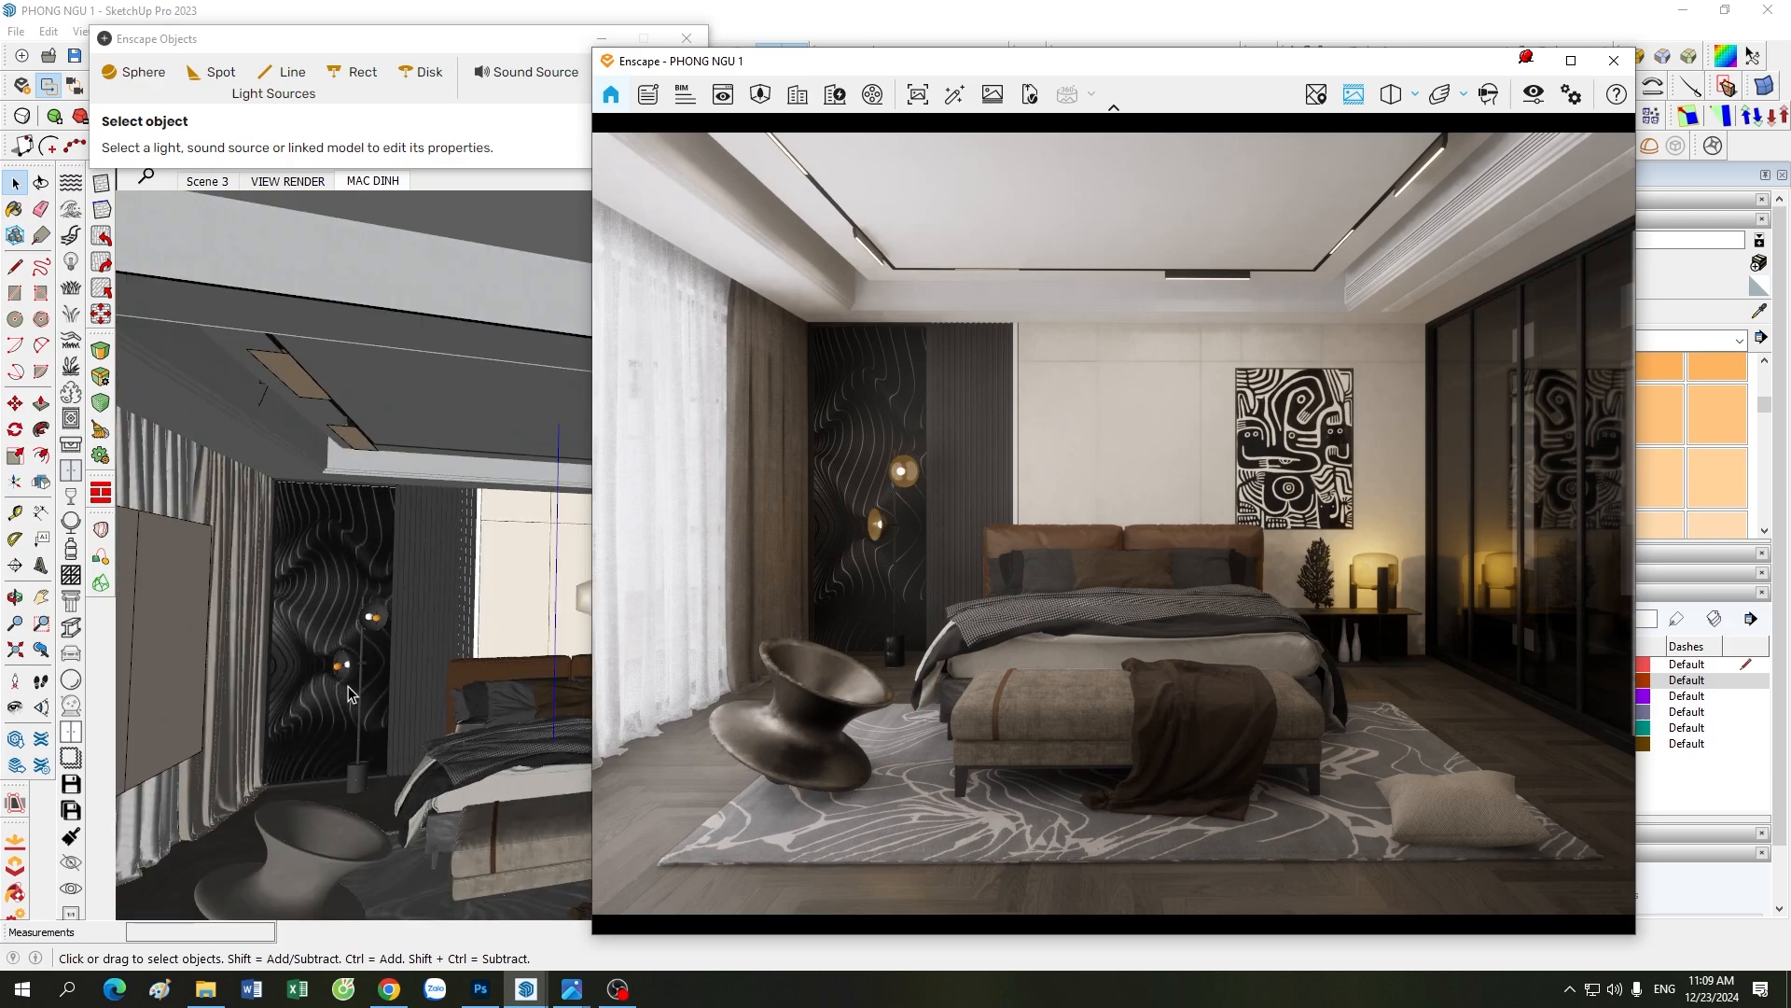
scroll(542, 695, up, 10)
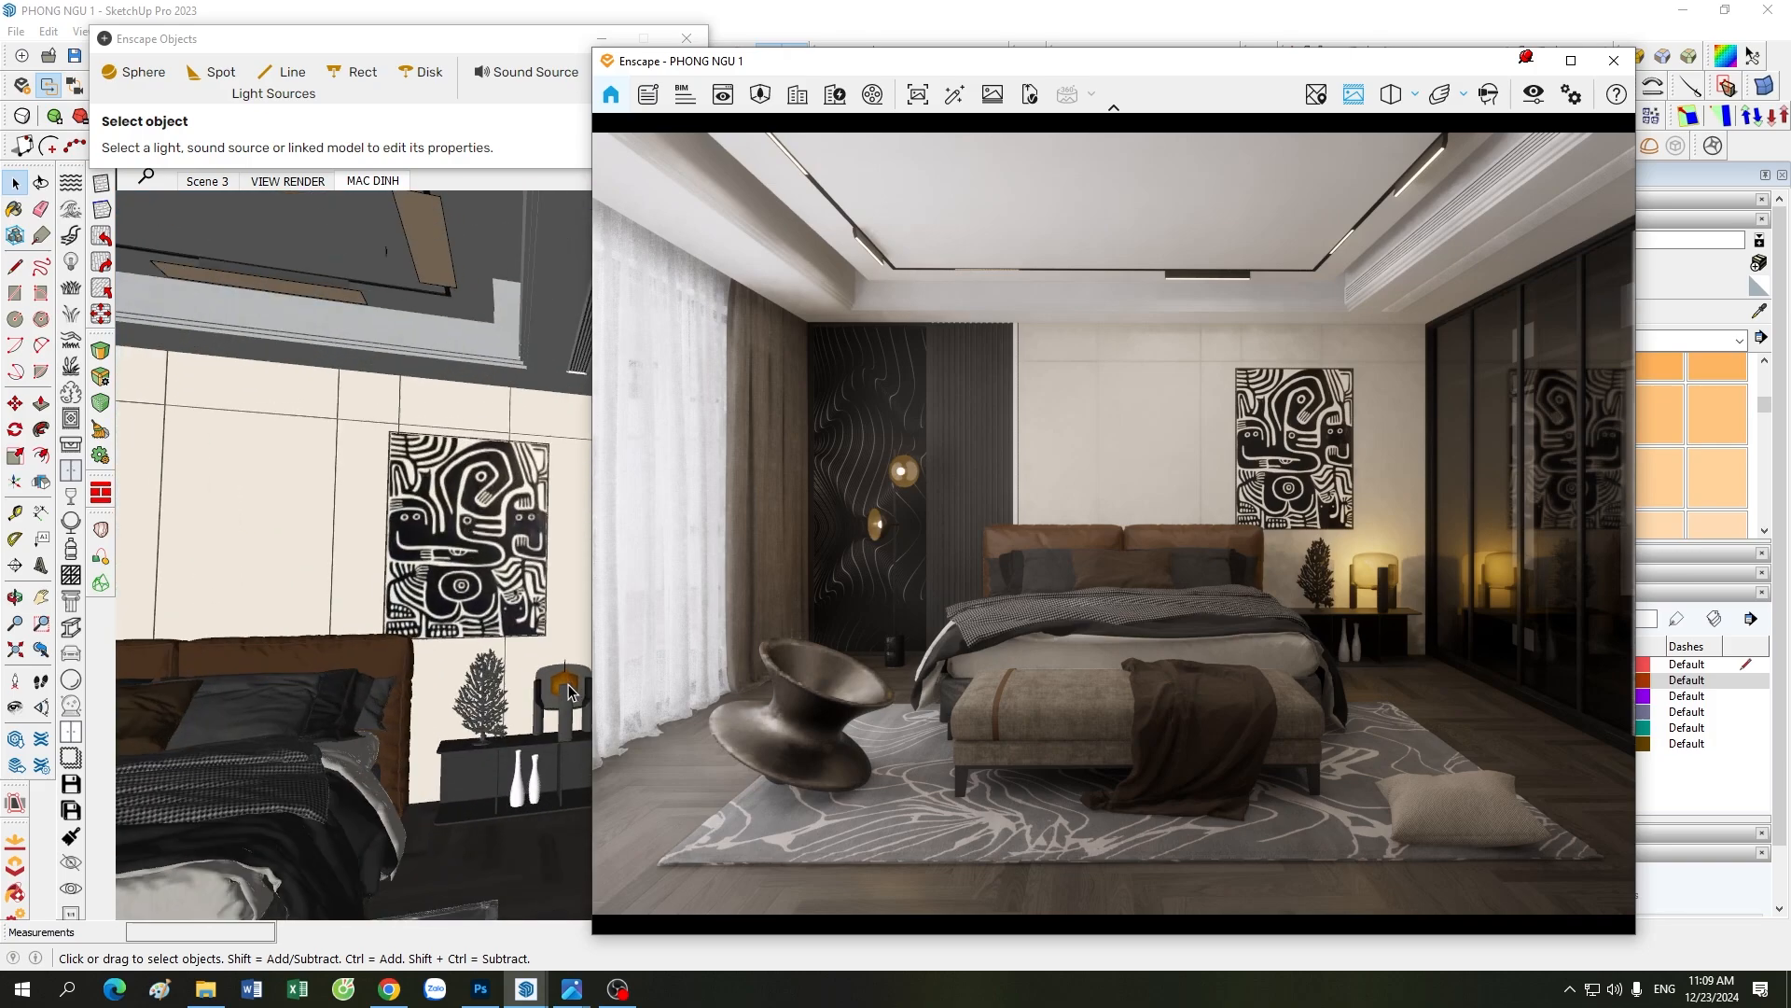
scroll(350, 702, down, 2)
scroll(549, 667, up, 2)
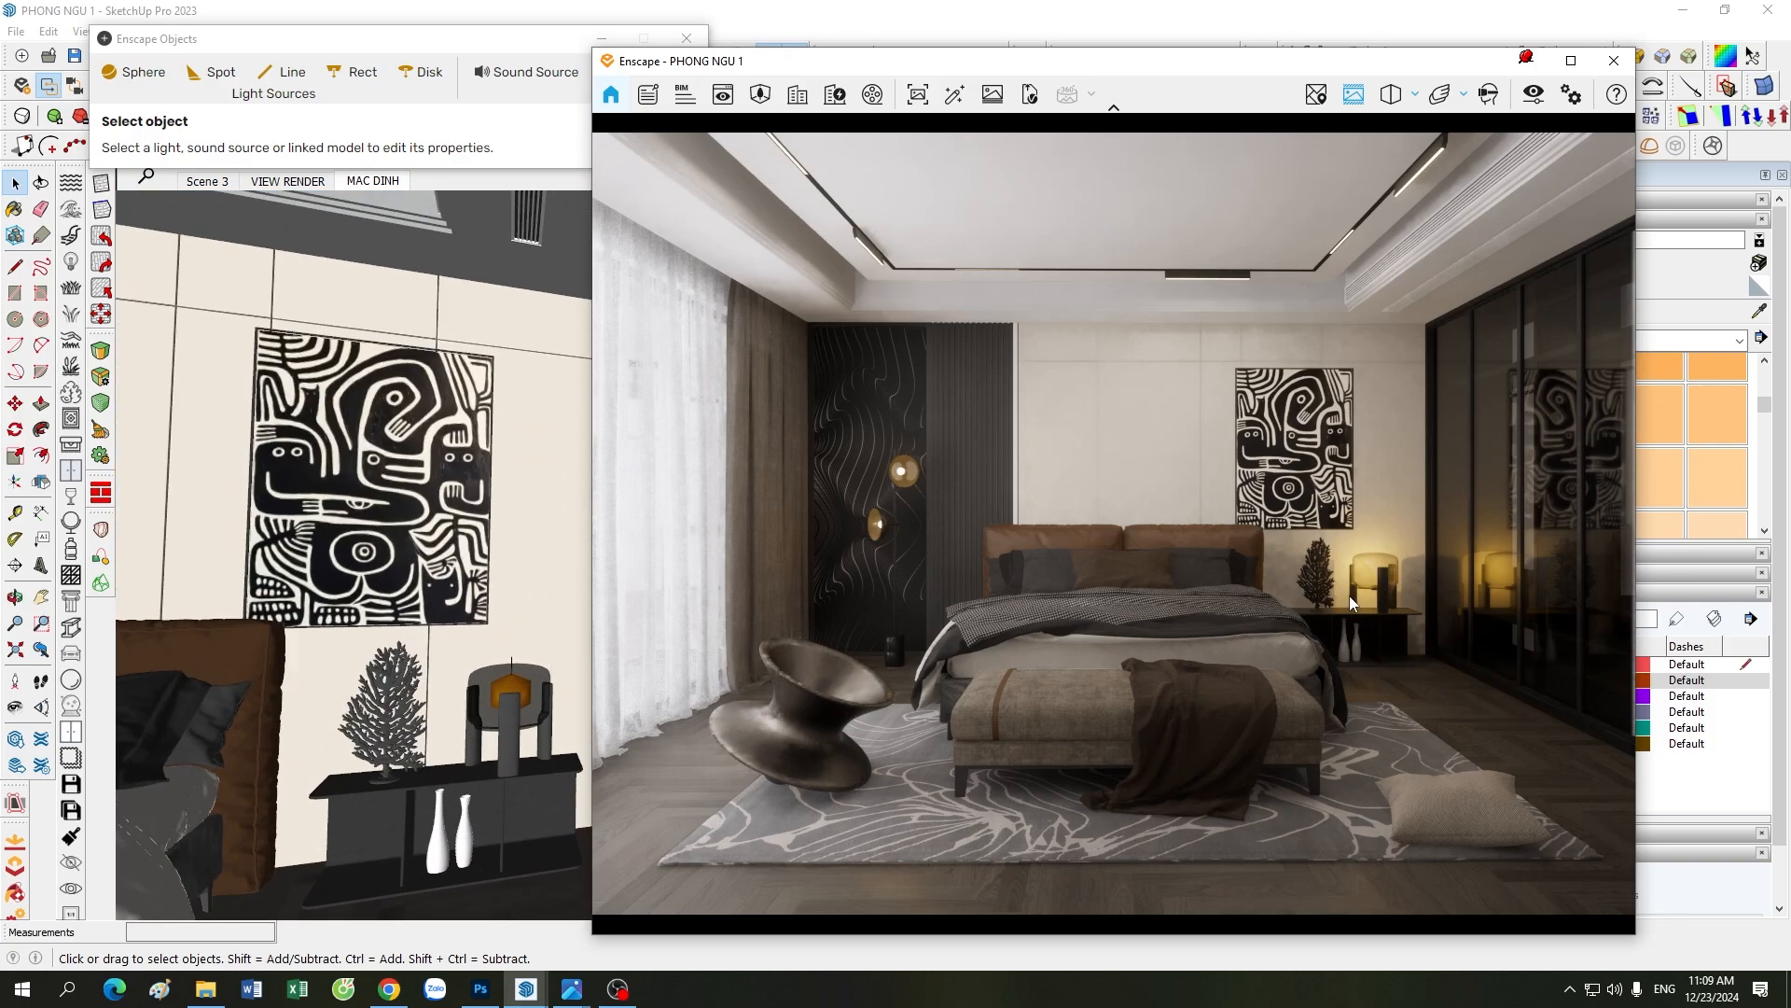
scroll(512, 673, up, 2)
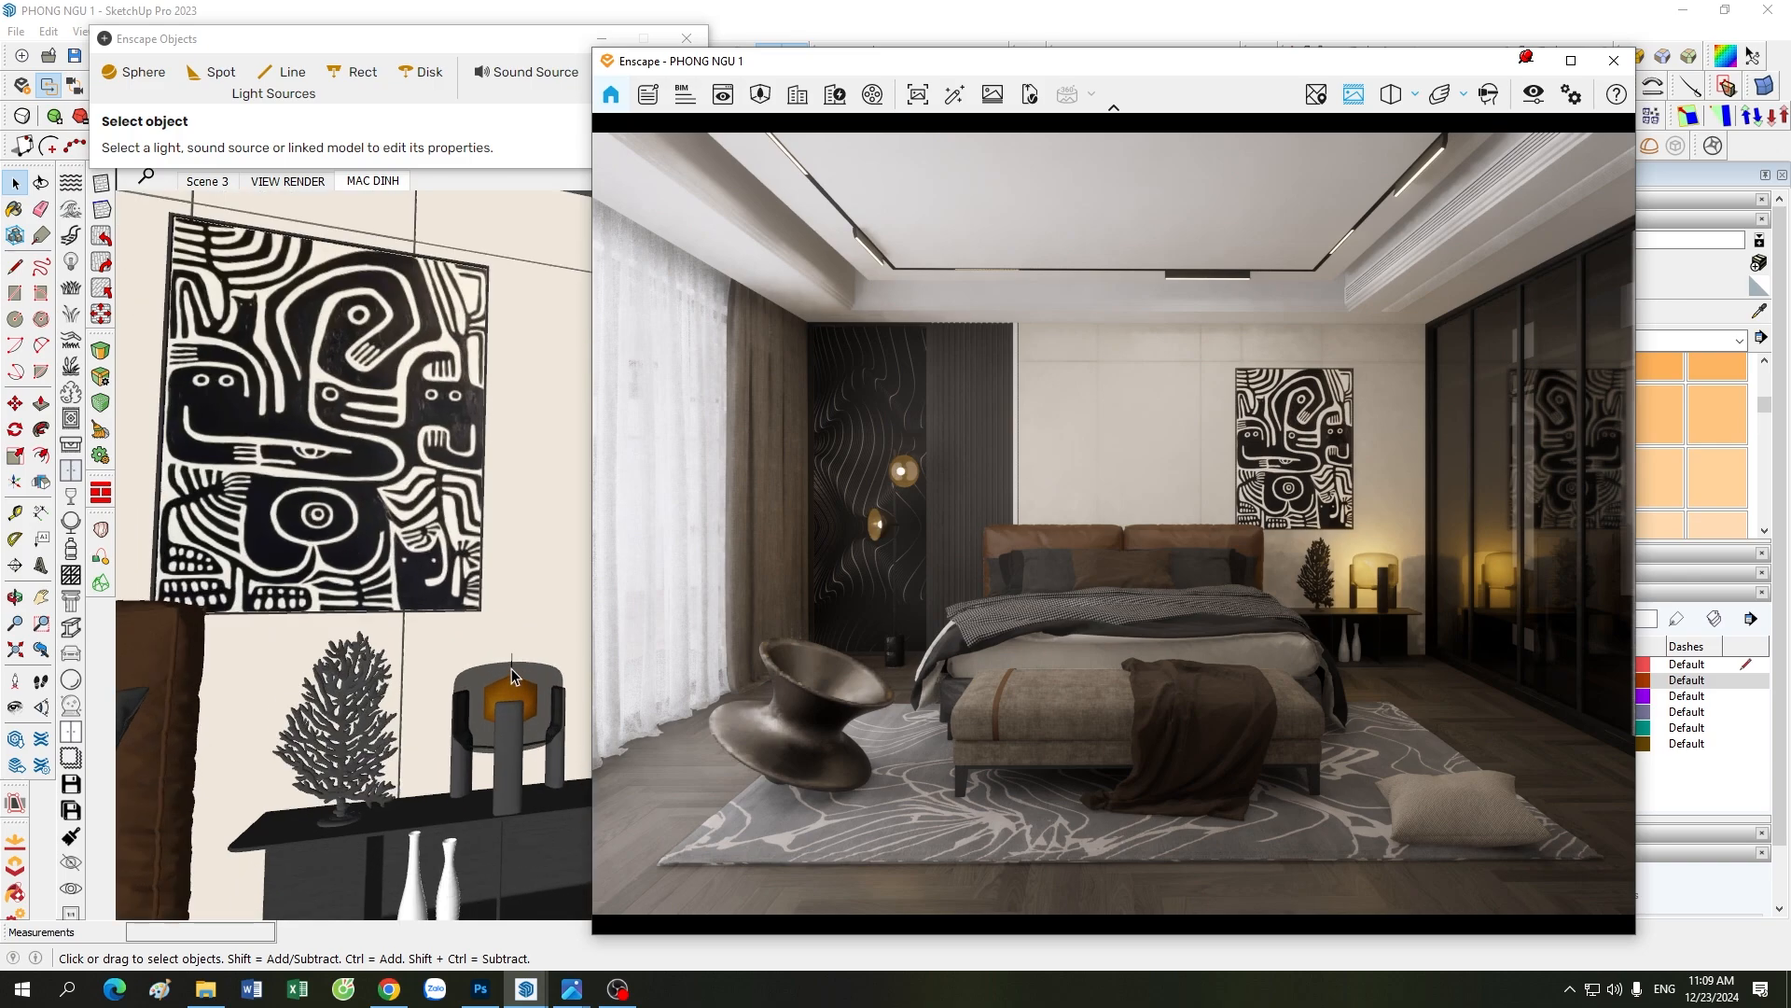
scroll(512, 673, down, 5)
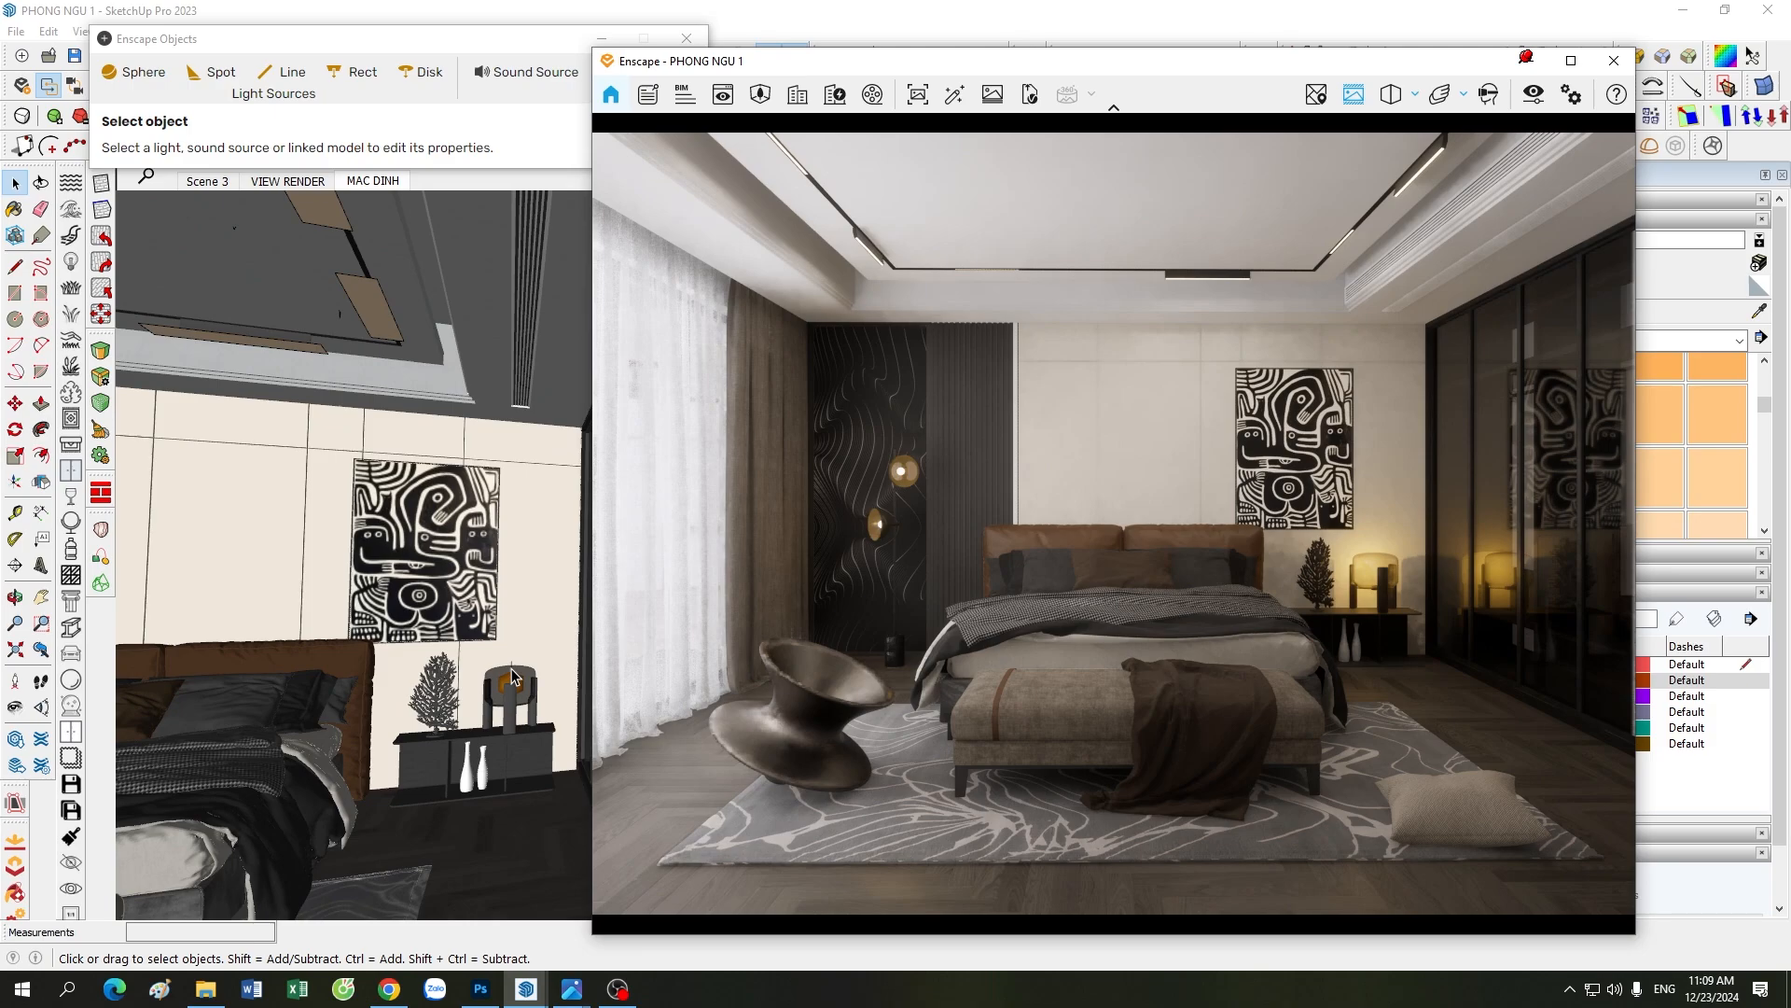
scroll(512, 673, up, 3)
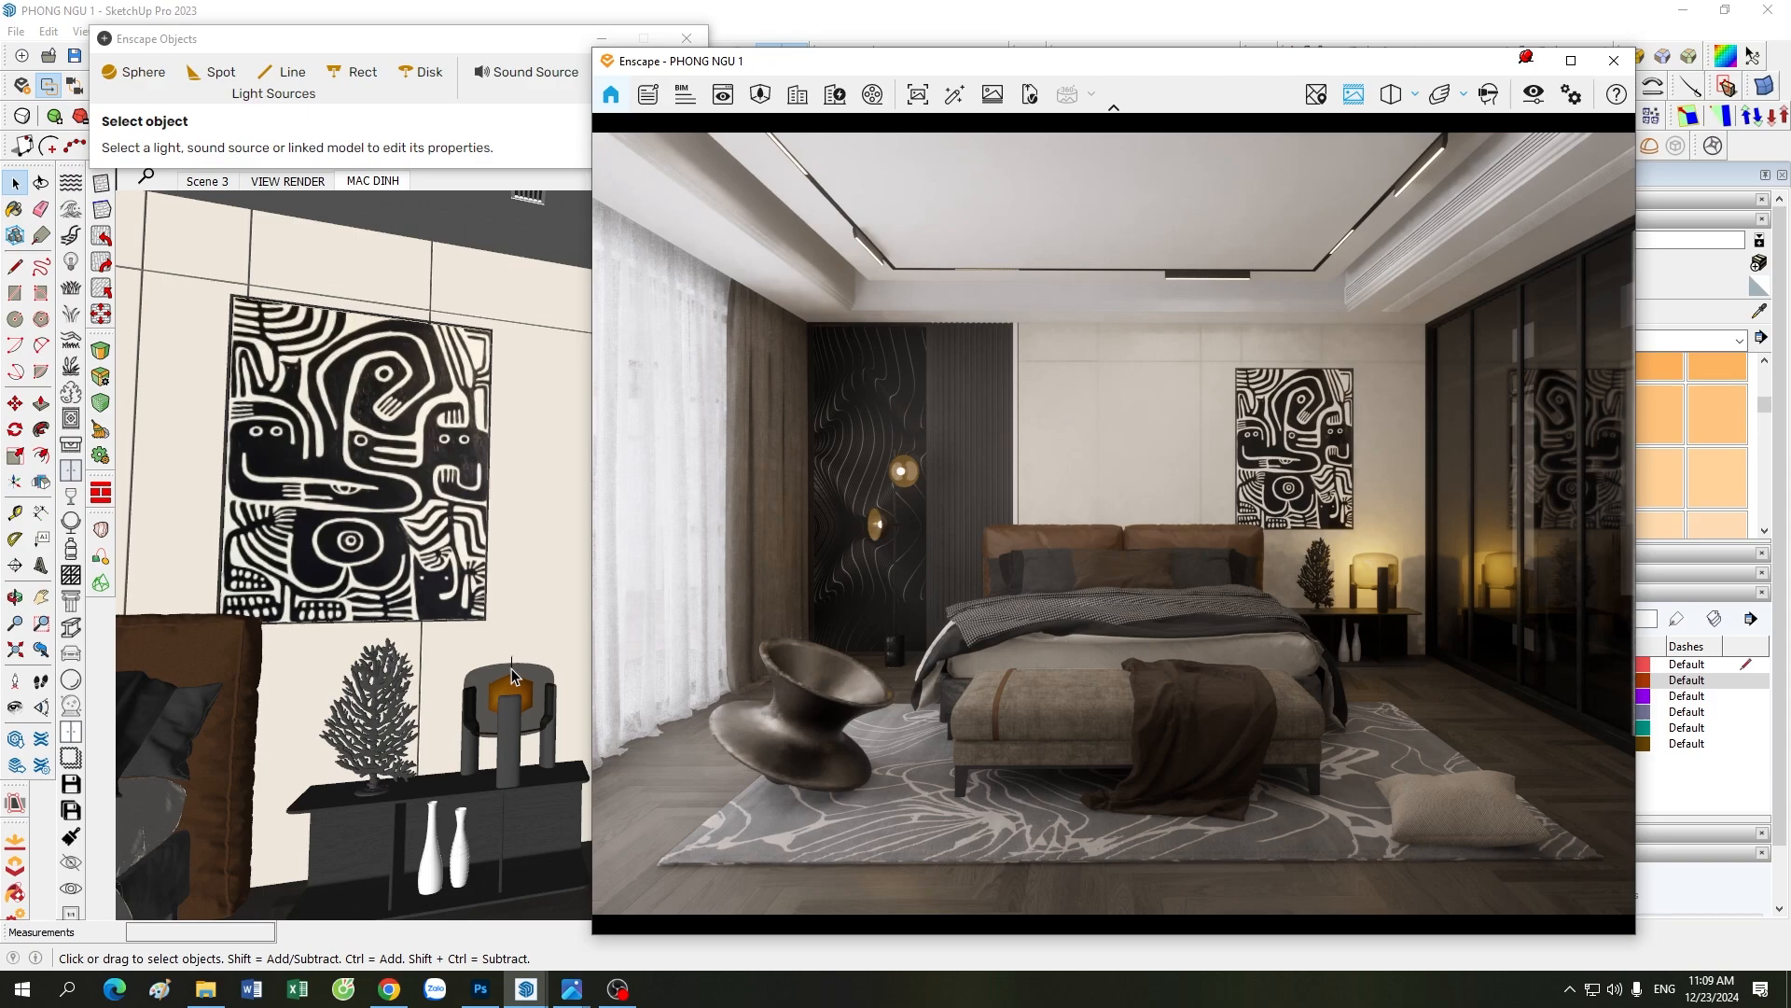
scroll(512, 674, down, 2)
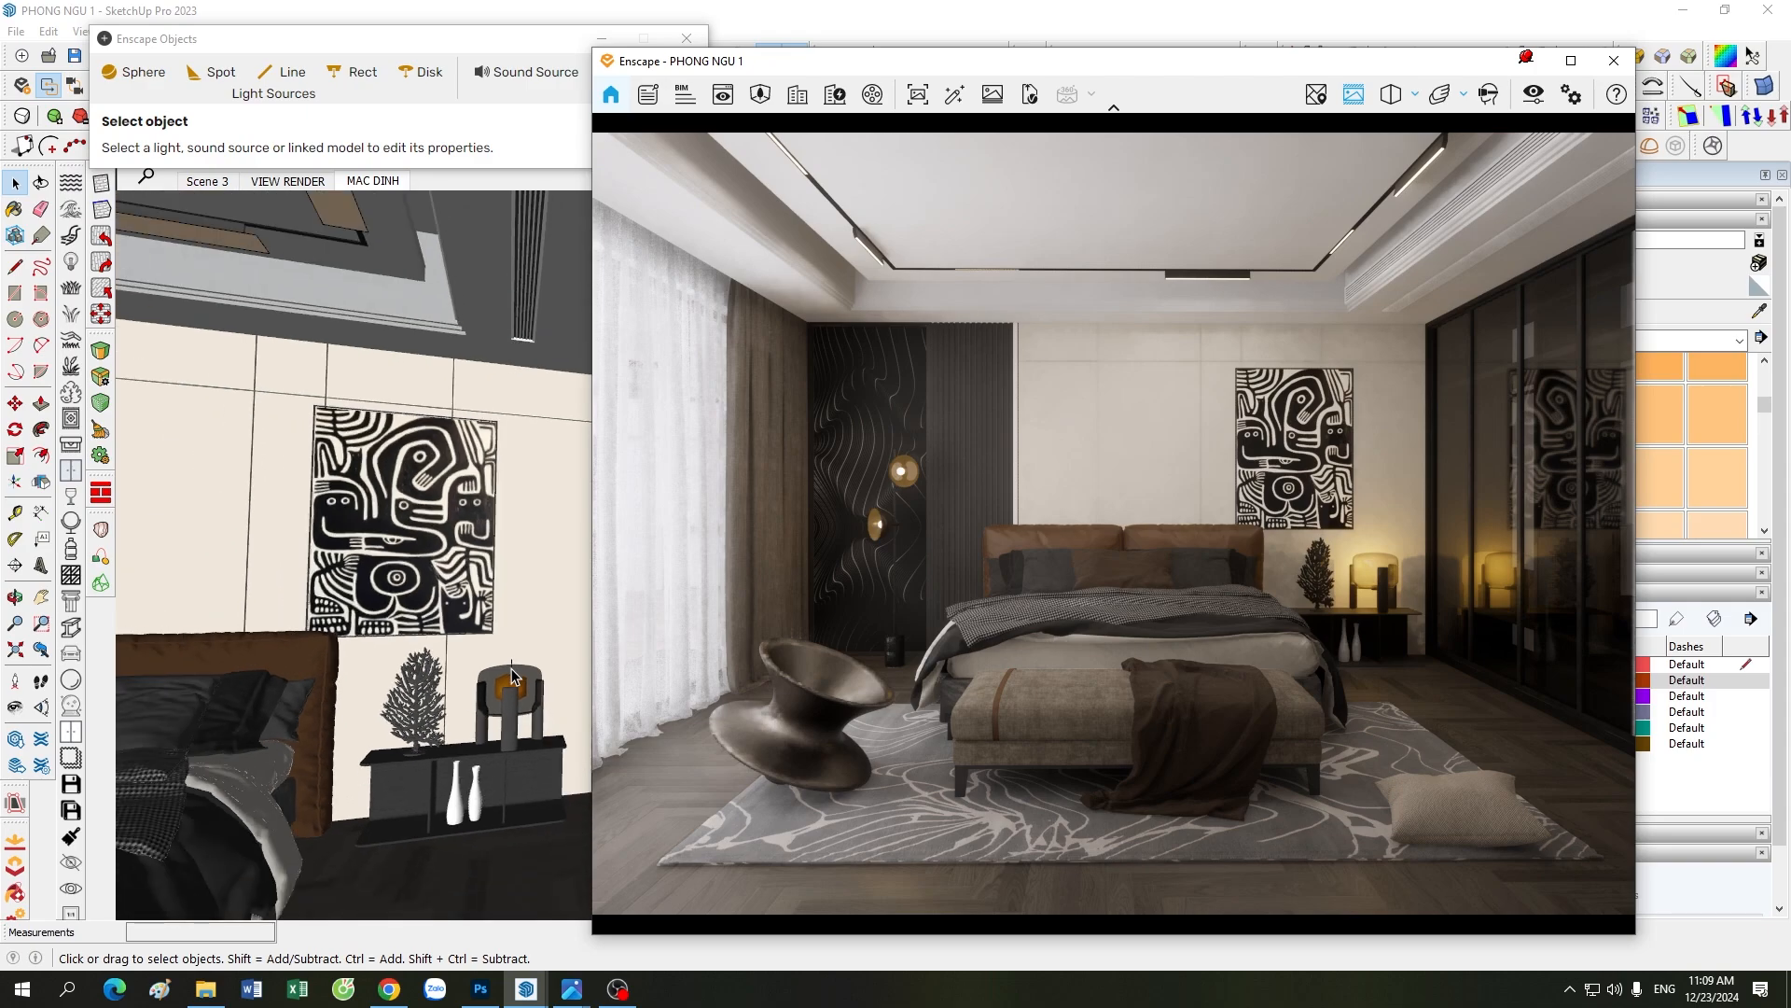
scroll(512, 673, up, 5)
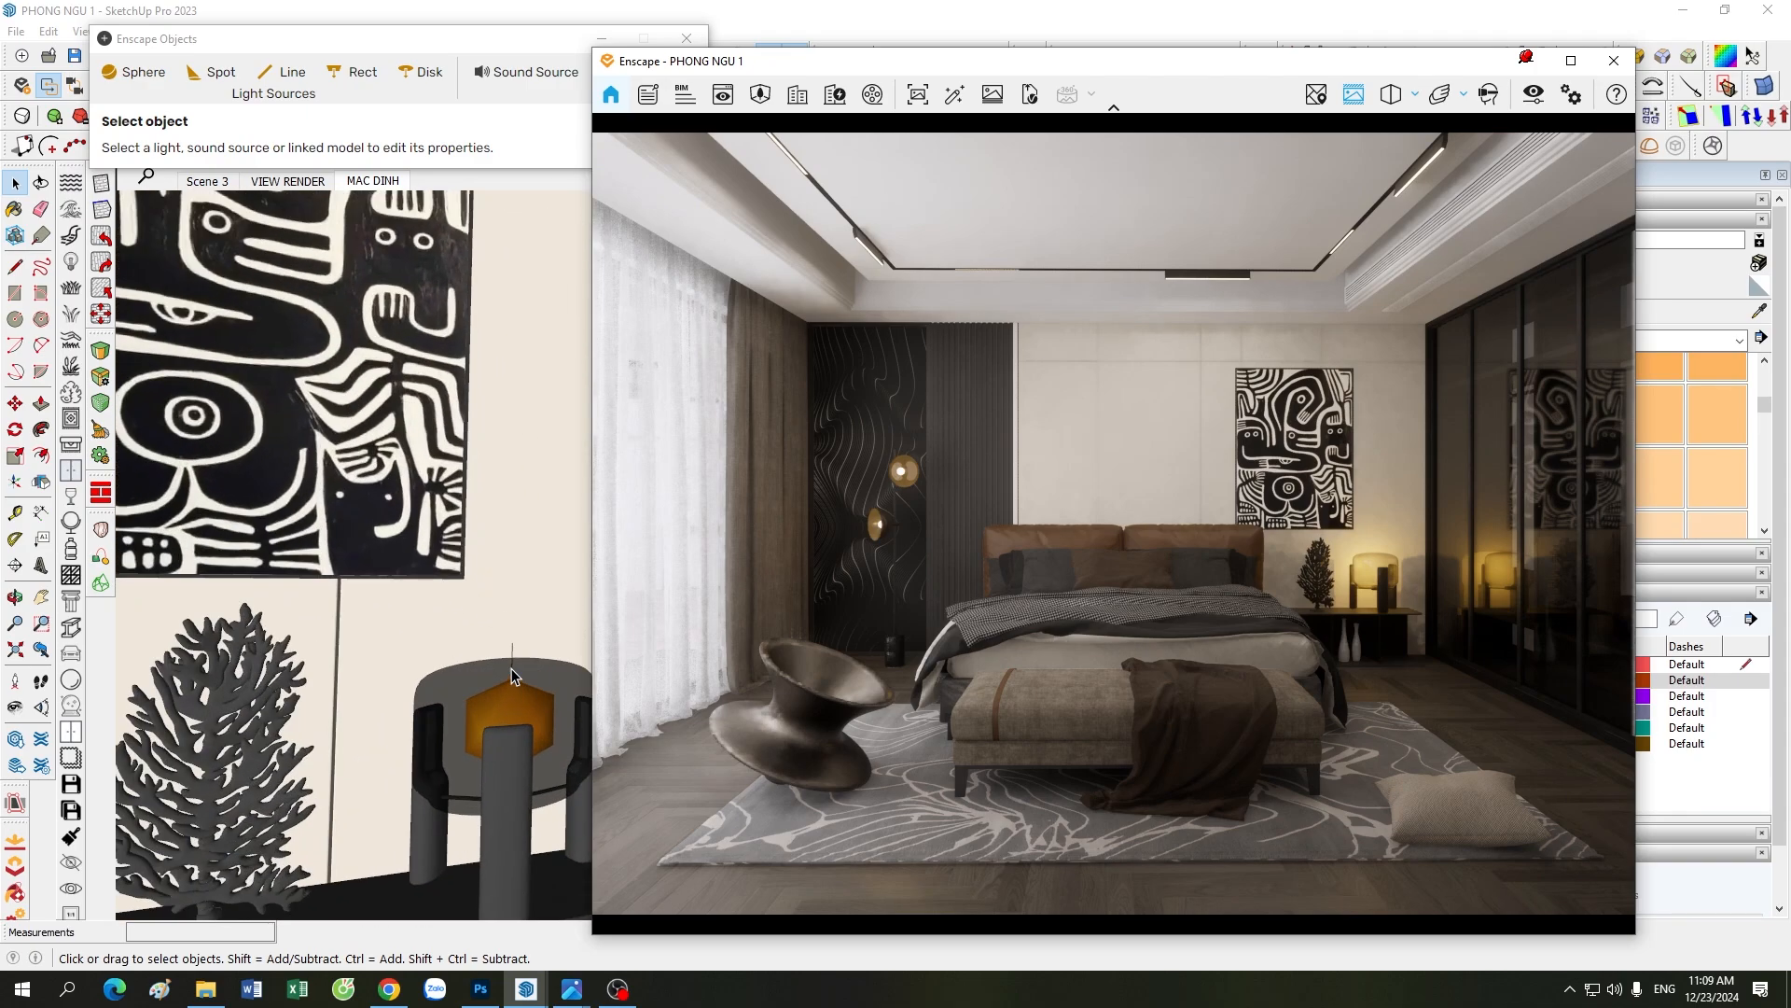
scroll(511, 674, down, 6)
scroll(512, 673, down, 3)
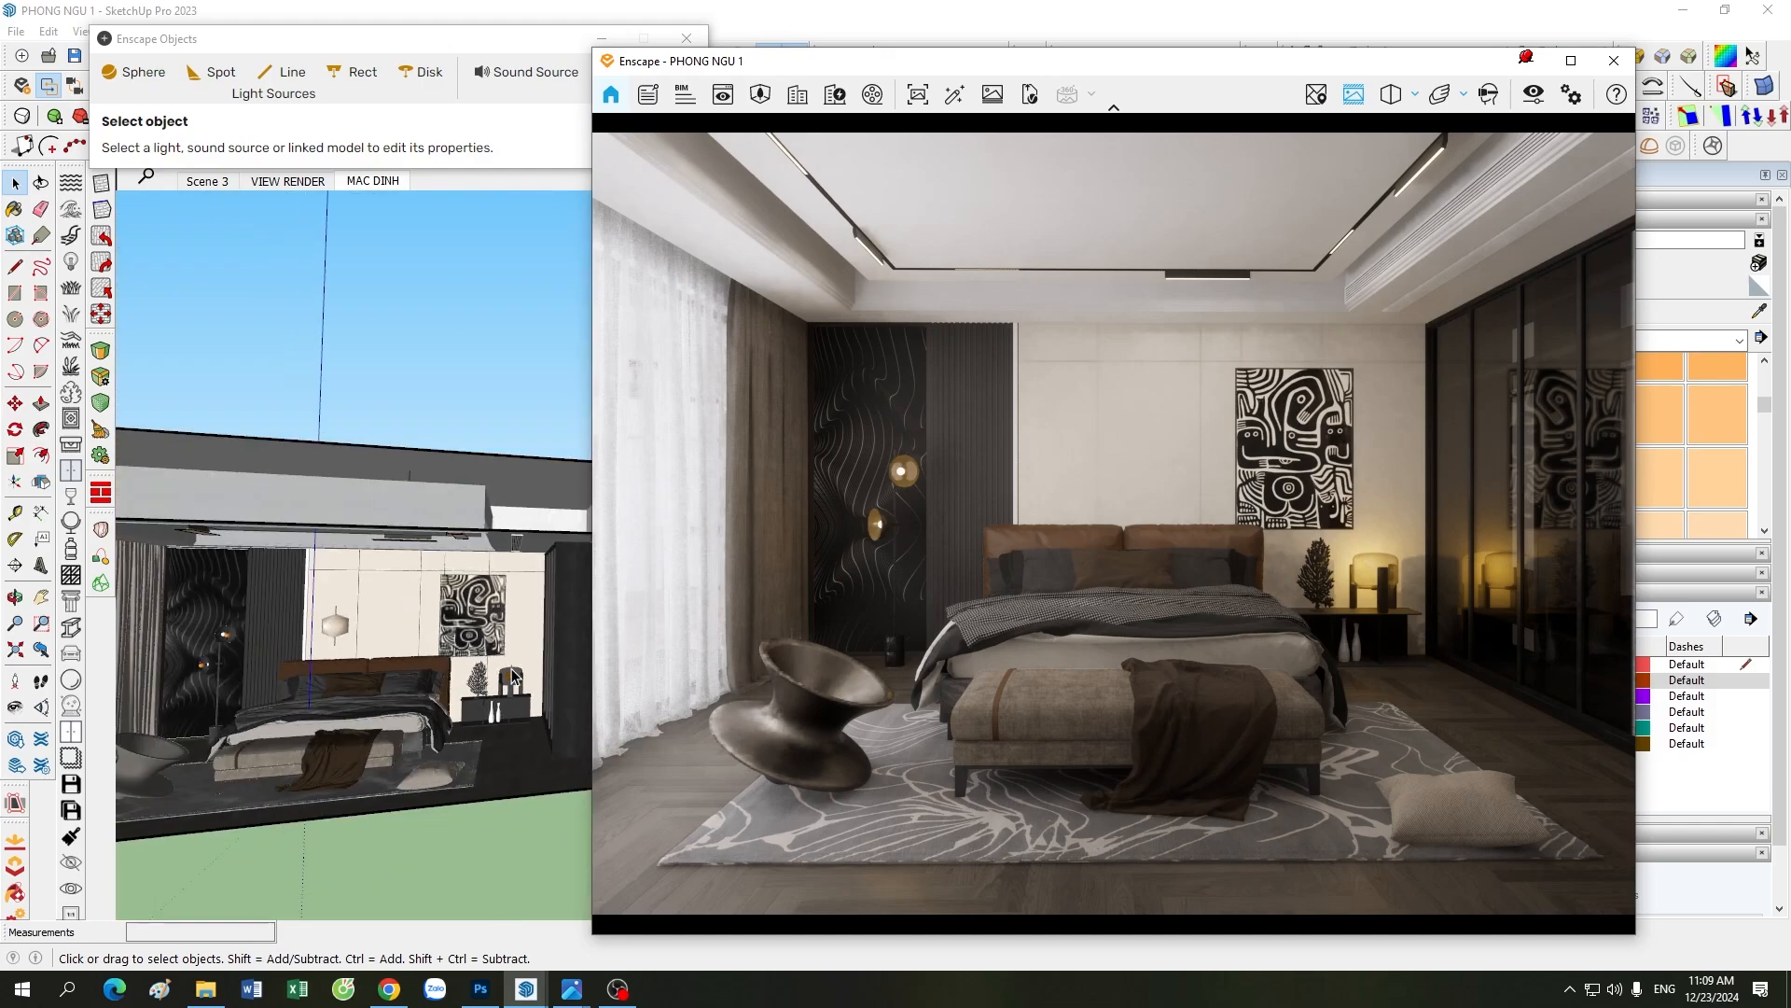
scroll(280, 646, up, 6)
scroll(280, 645, up, 1)
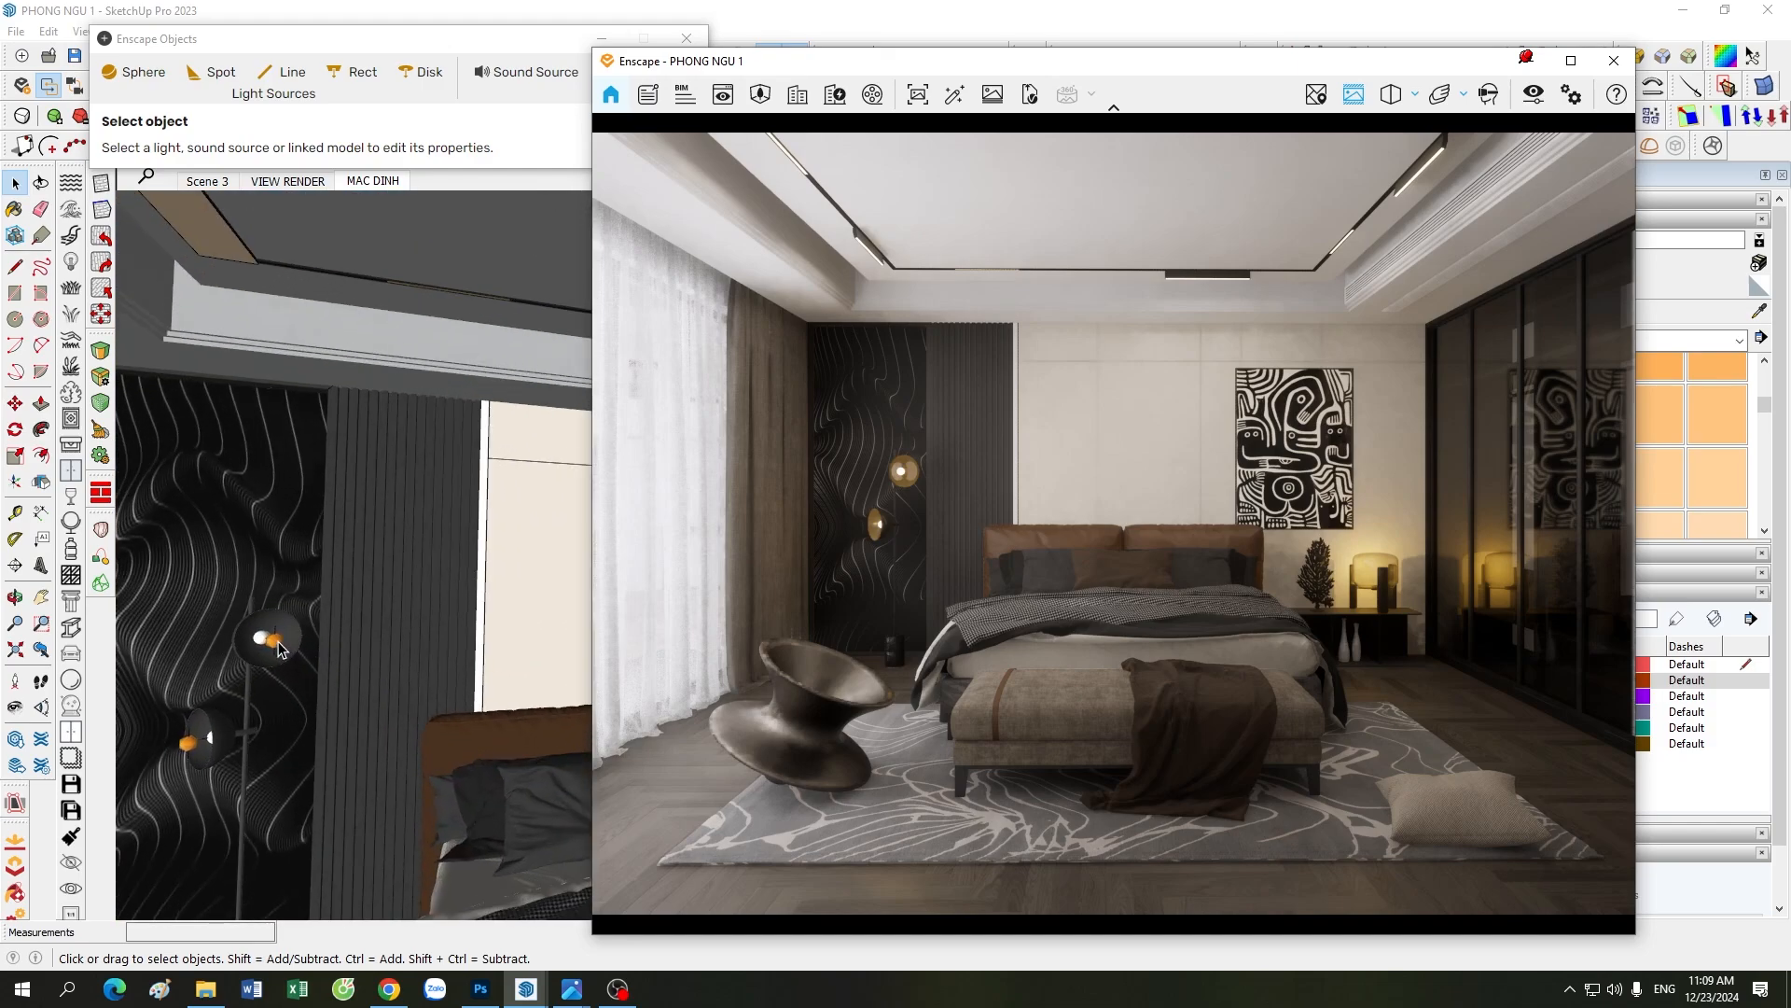
Step: Compare the floor lamp lights and the bedside area in the SketchUp model with the Enscape render
scroll(280, 646, up, 1)
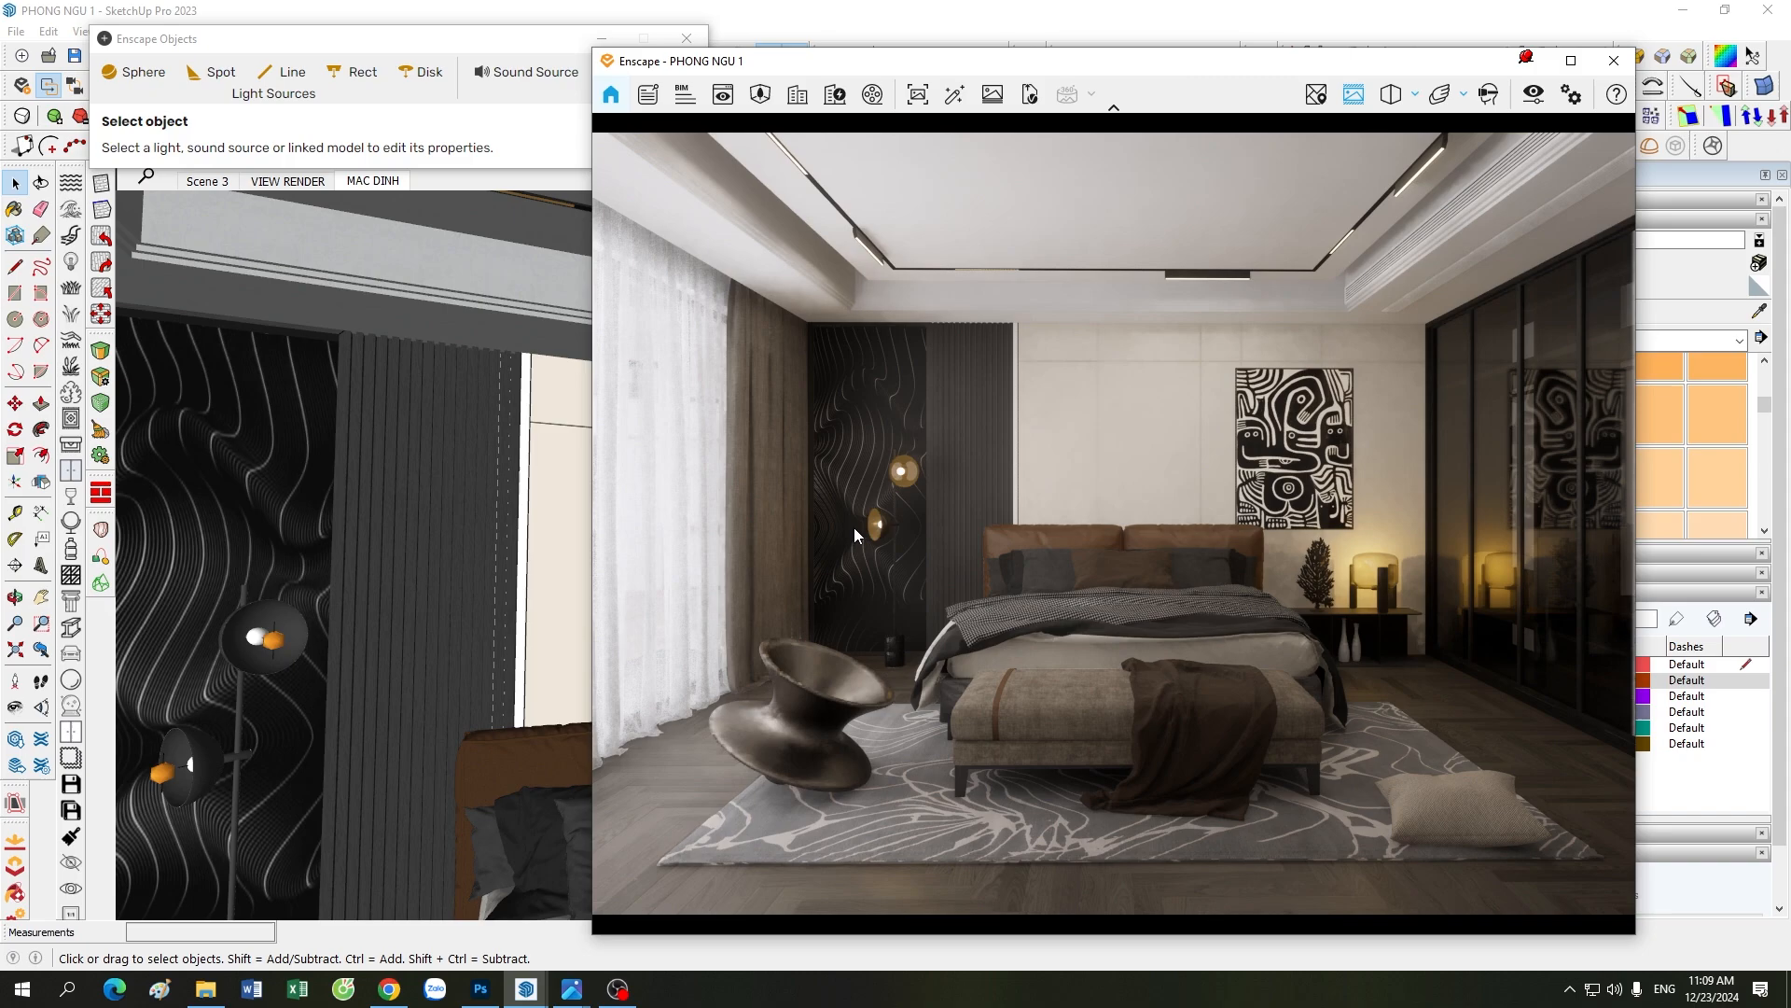
scroll(484, 662, down, 3)
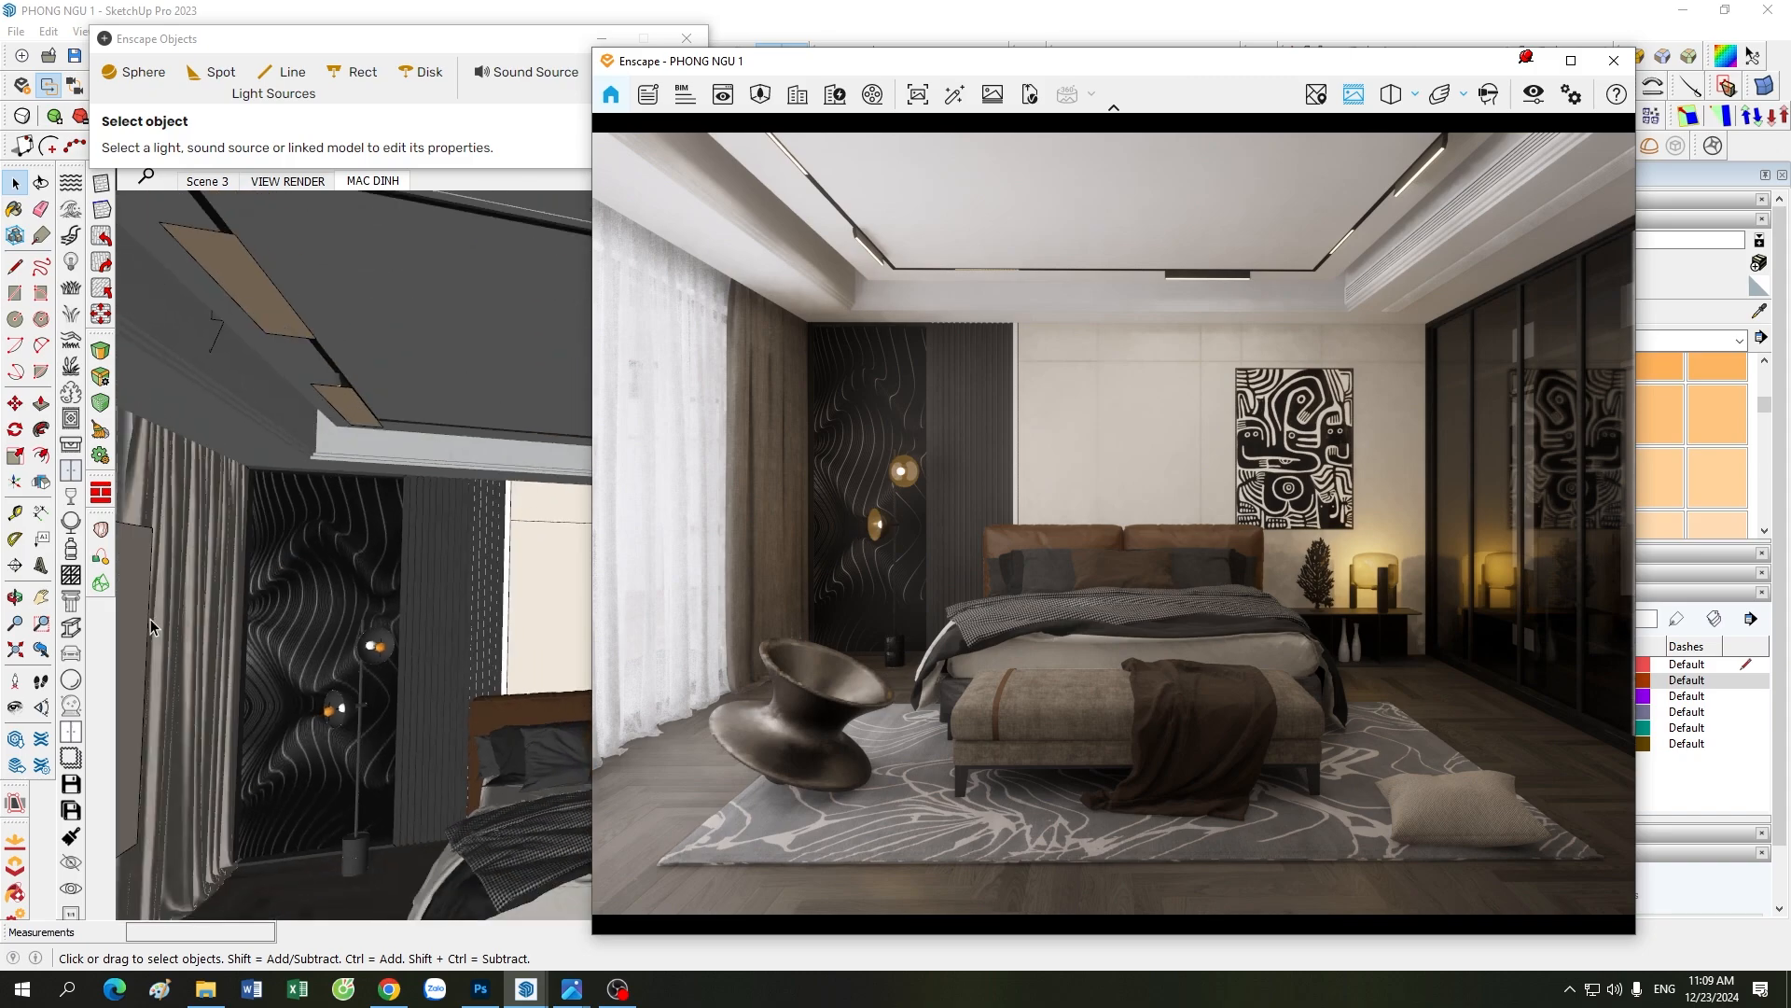
scroll(301, 716, down, 6)
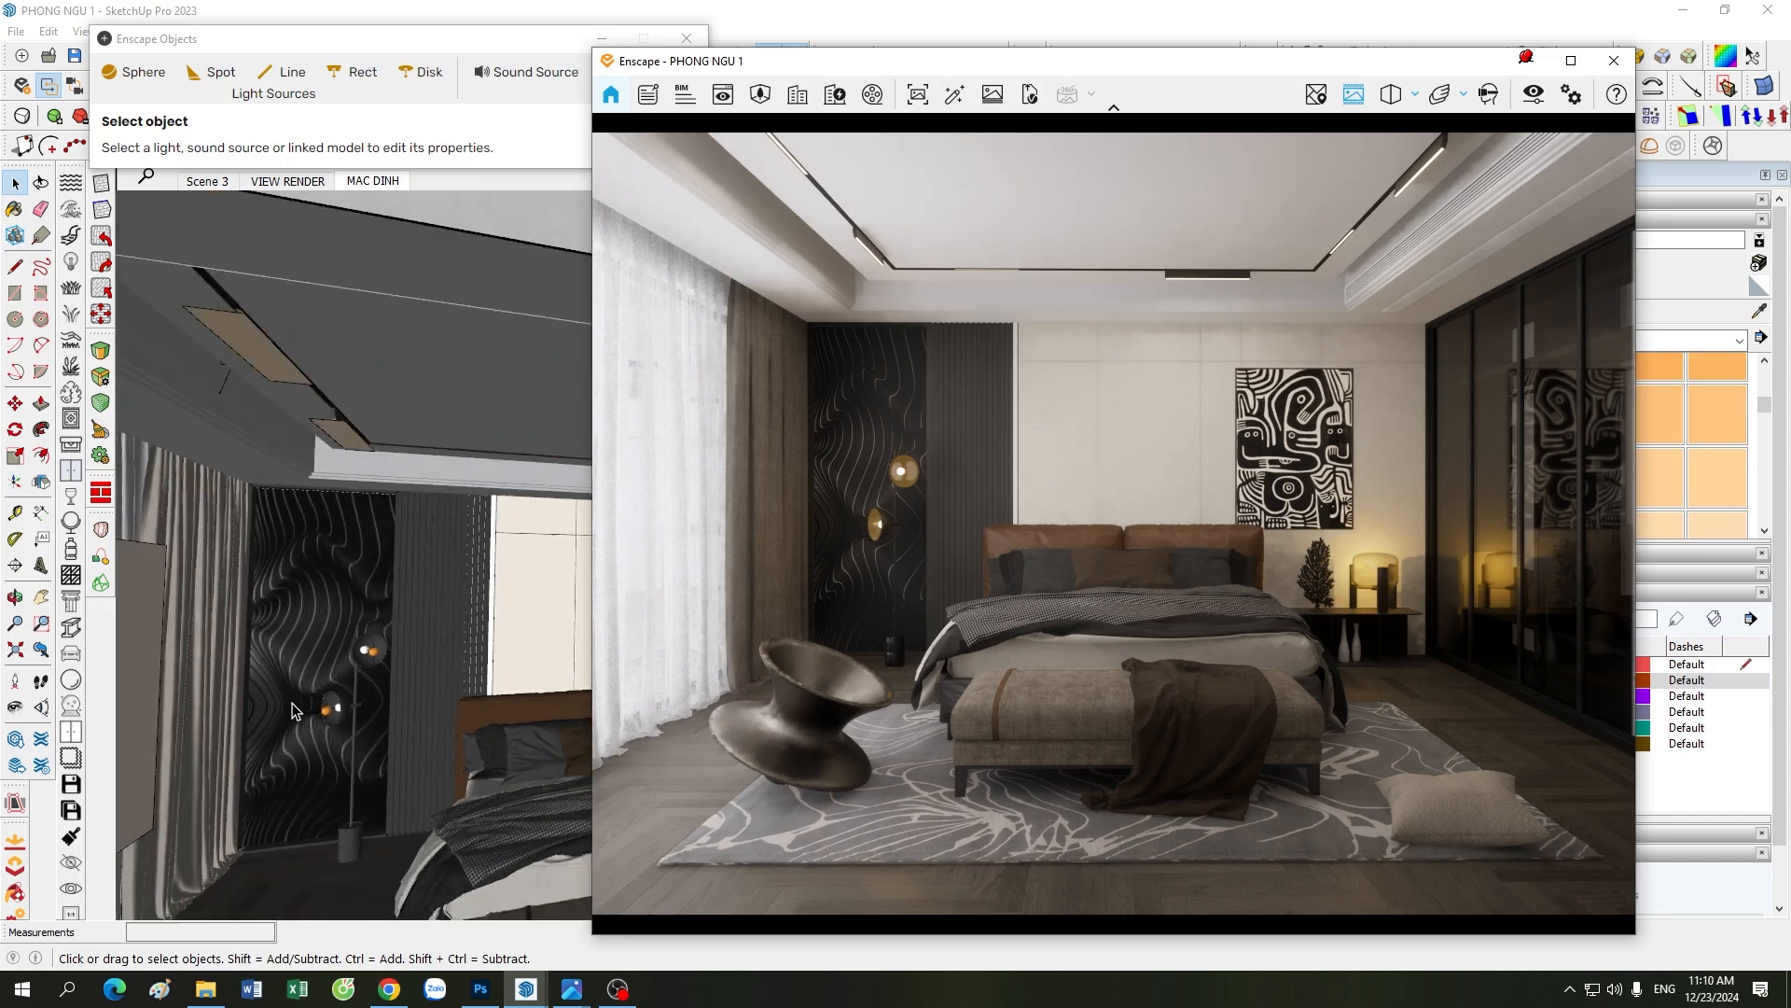
scroll(528, 744, up, 5)
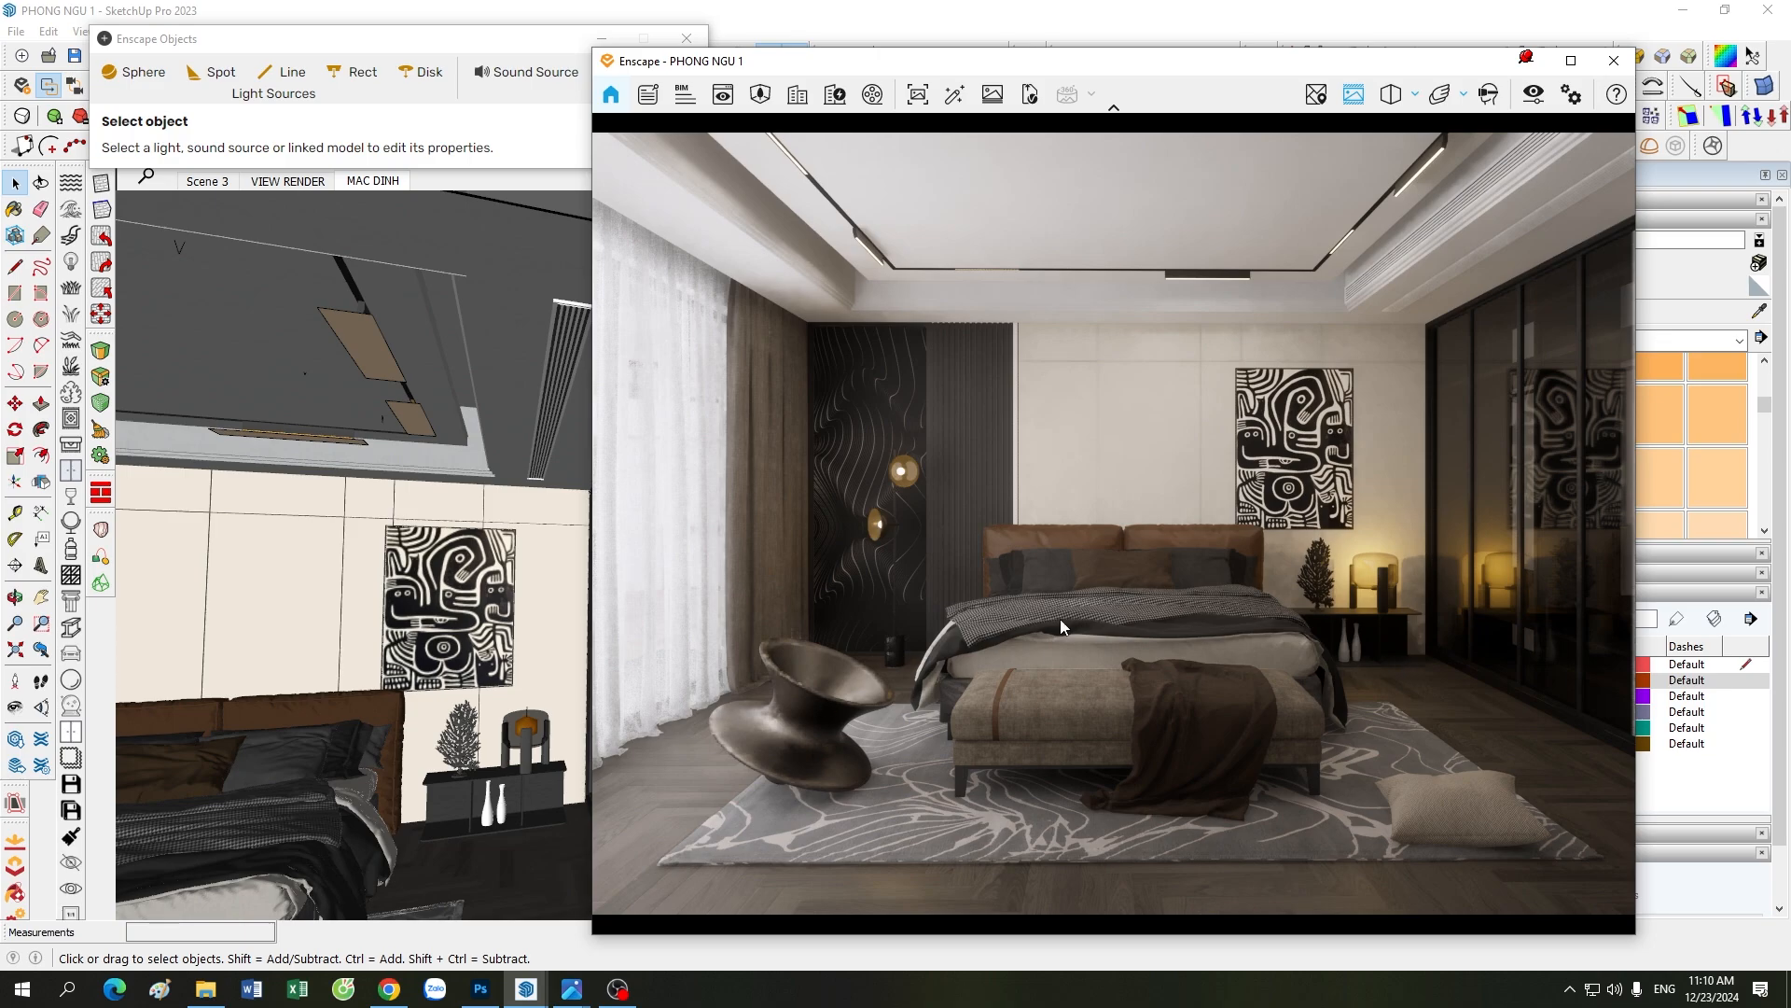
Step: Review the render's camera, image correction, atmosphere, skybox and output settings in Visual Settings, then minimize them
click(1533, 94)
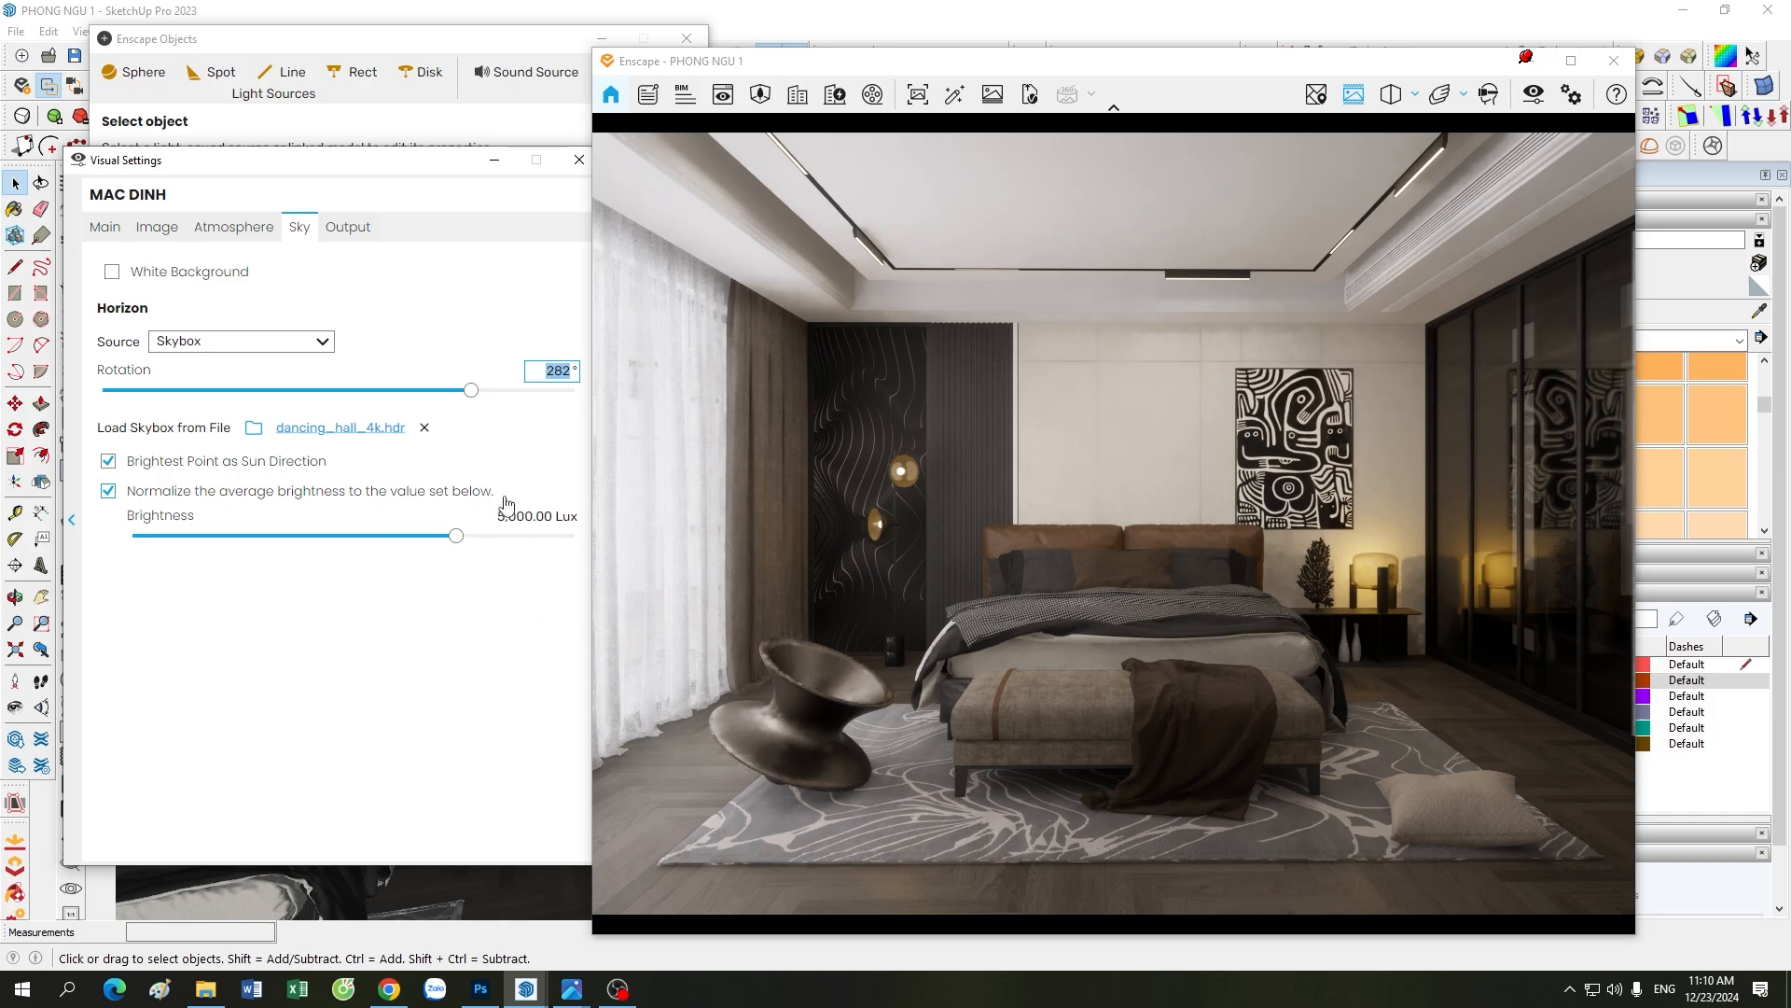
click(99, 227)
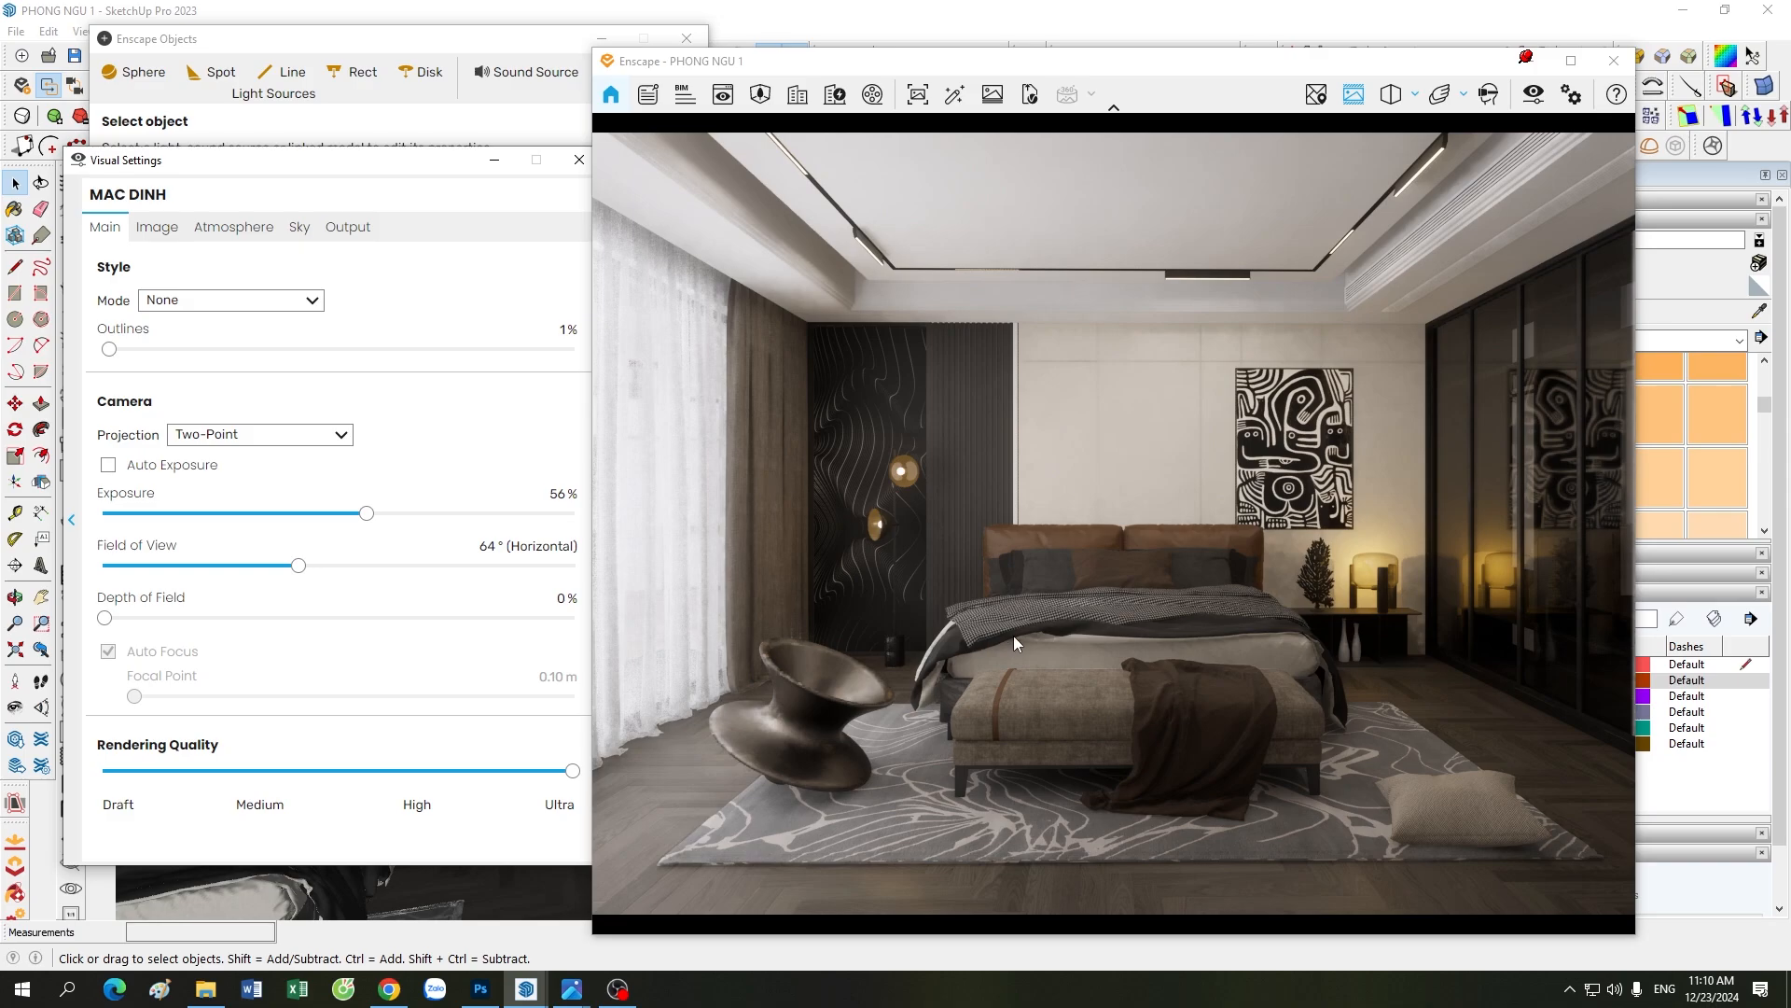
click(158, 226)
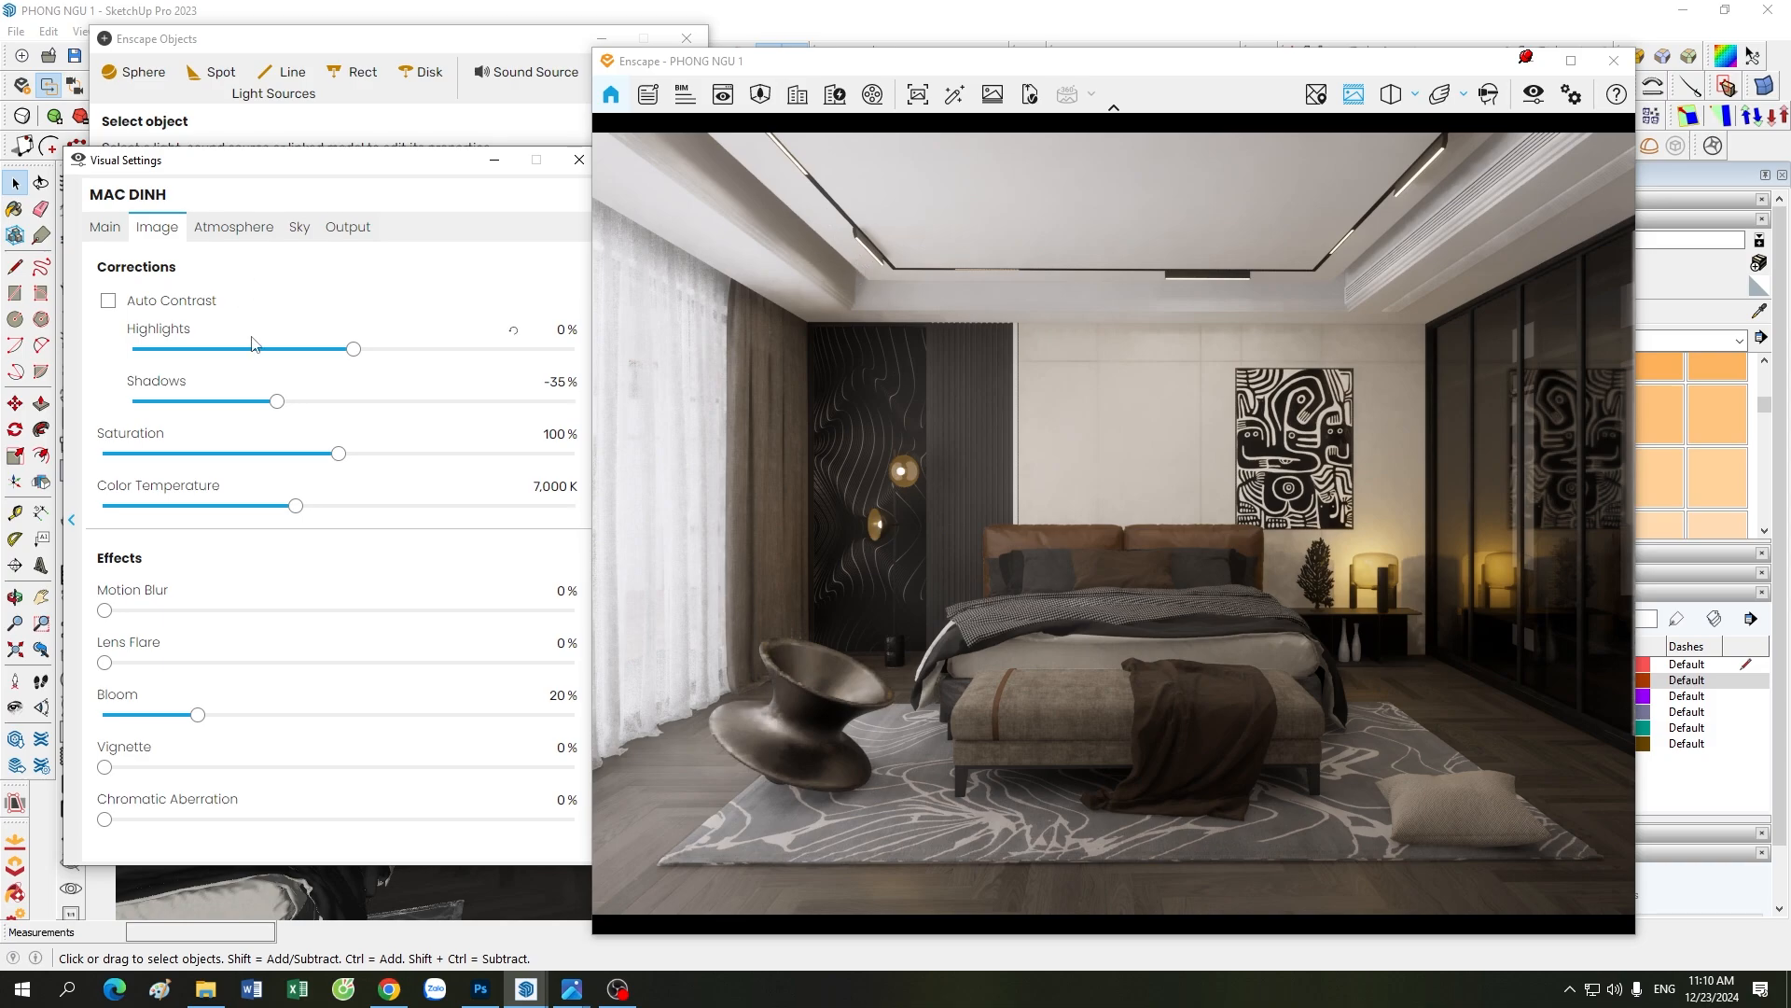
click(244, 227)
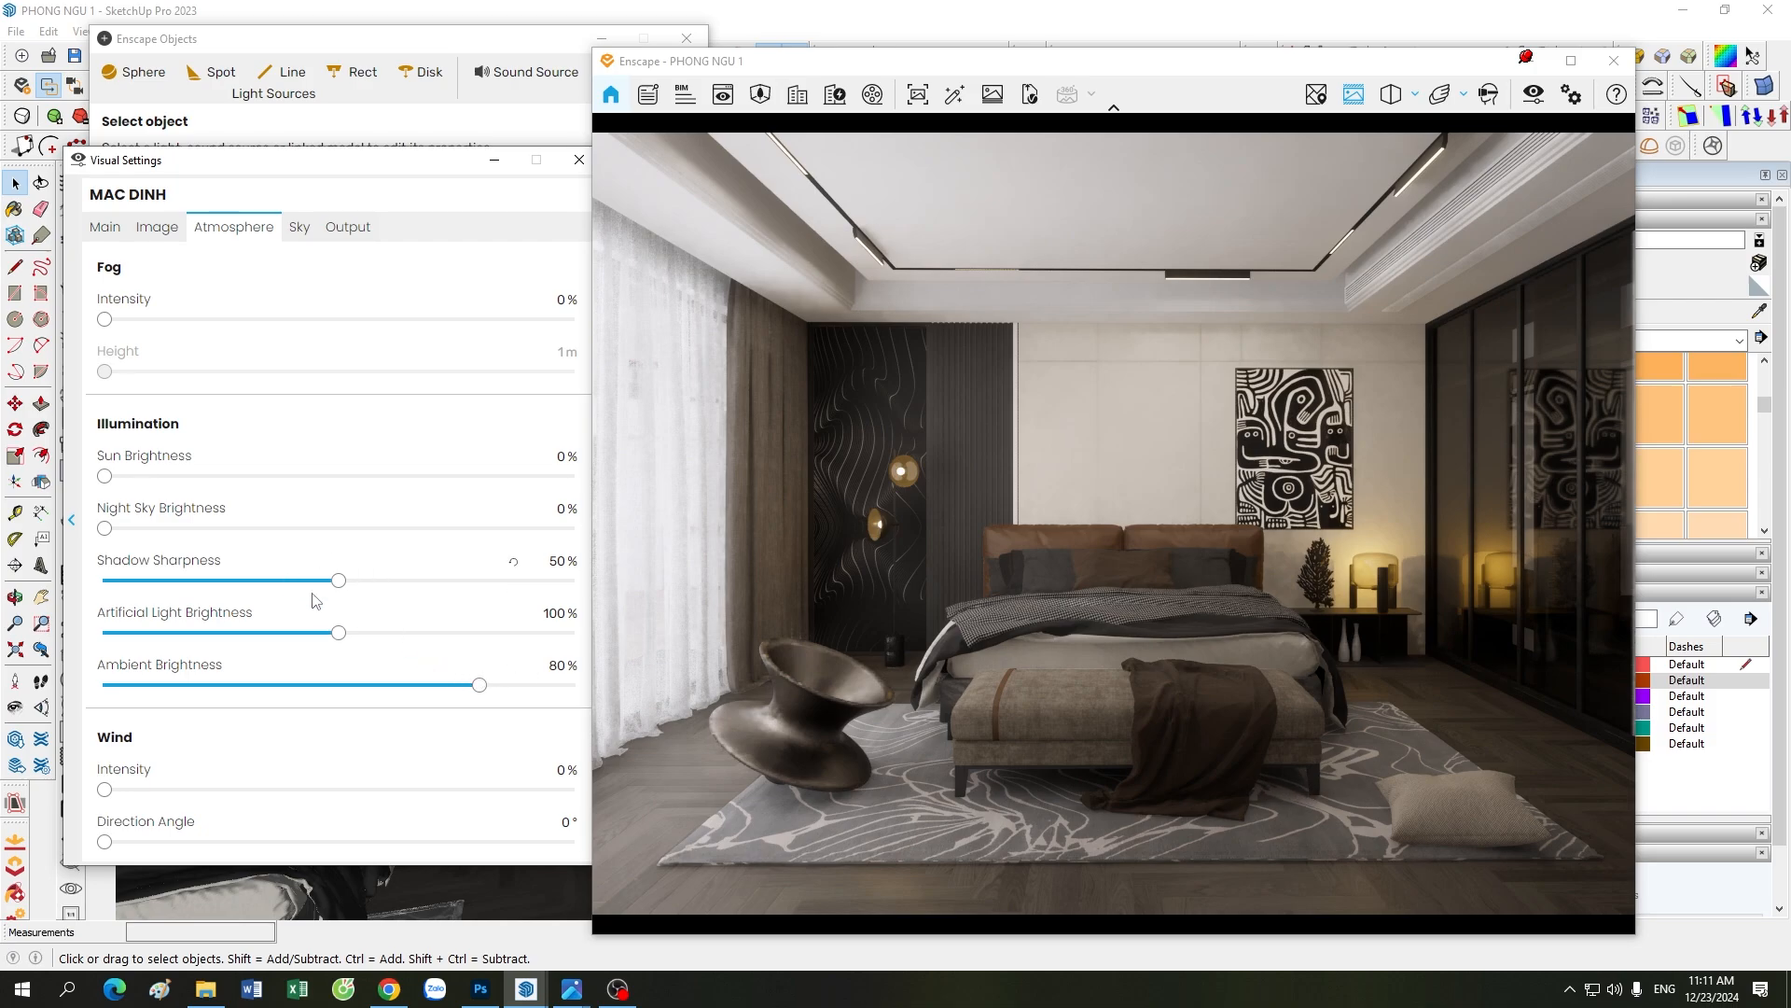
click(300, 228)
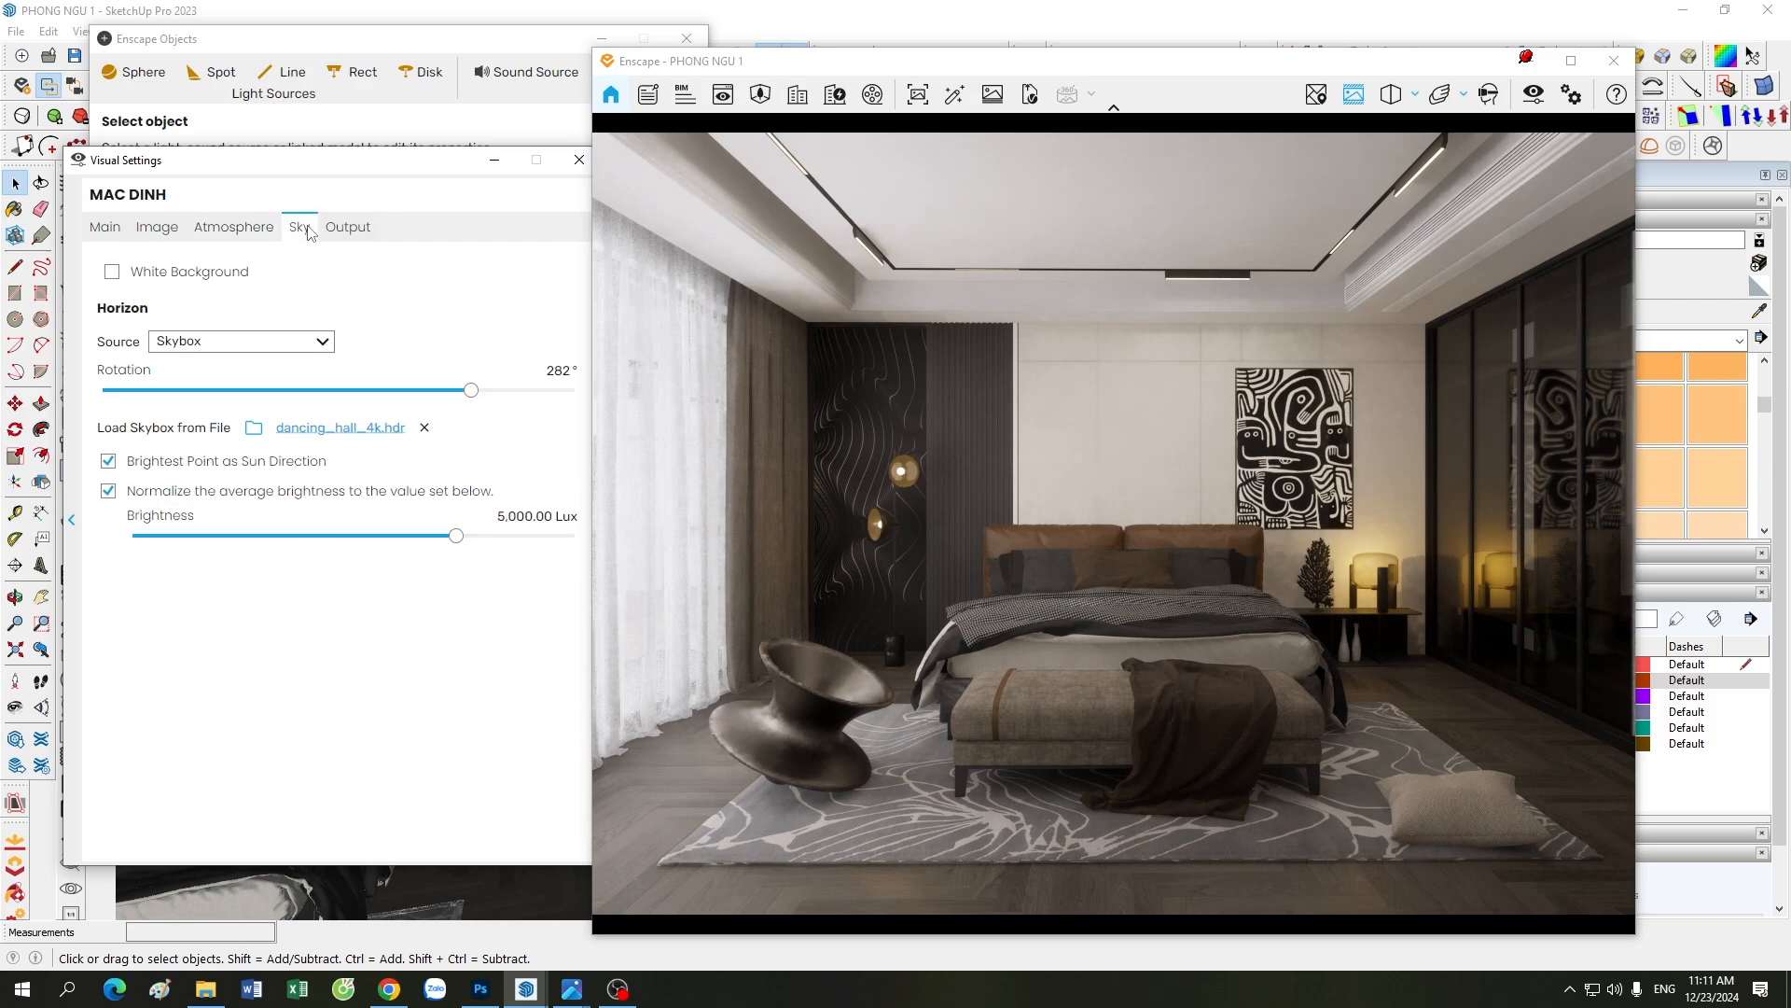
click(347, 227)
click(299, 227)
click(494, 159)
Step: Shift the Enscape render slightly away from the model and examine the bedroom model from outside and close up
mouse_move(953, 67)
mouse_down()
mouse_move(1011, 74)
mouse_move(991, 86)
mouse_up()
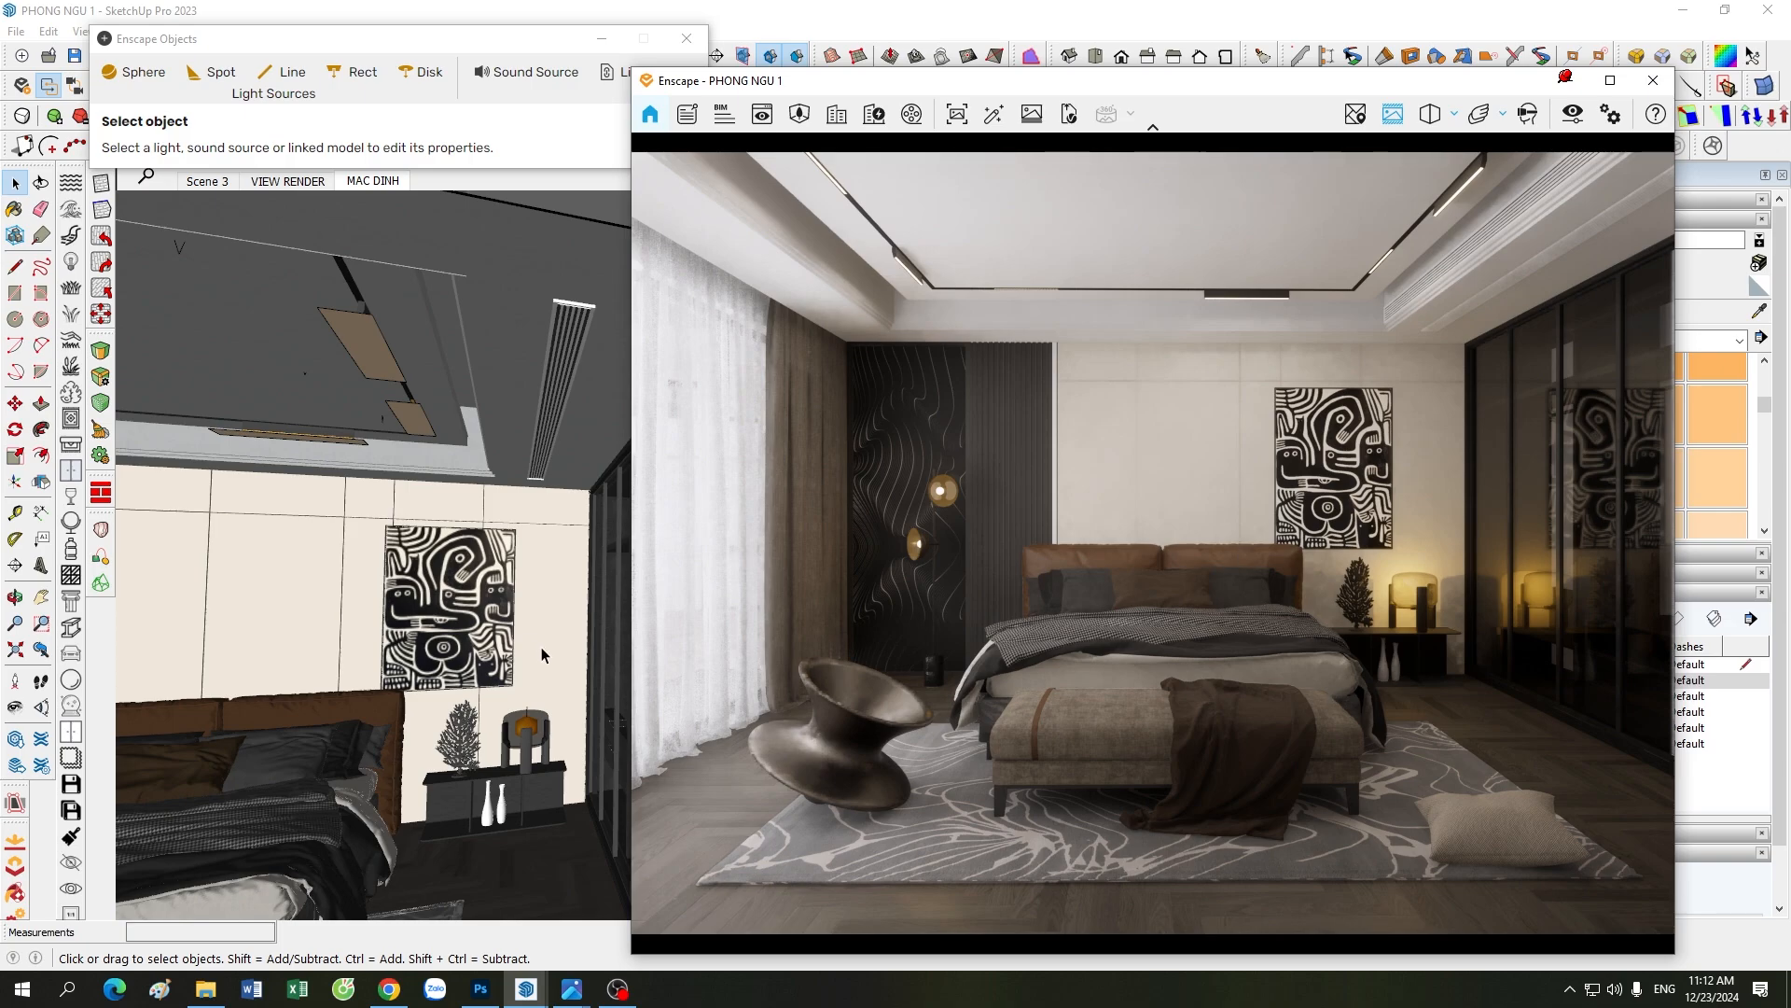
scroll(536, 642, down, 4)
scroll(392, 616, up, 1)
scroll(502, 485, up, 1)
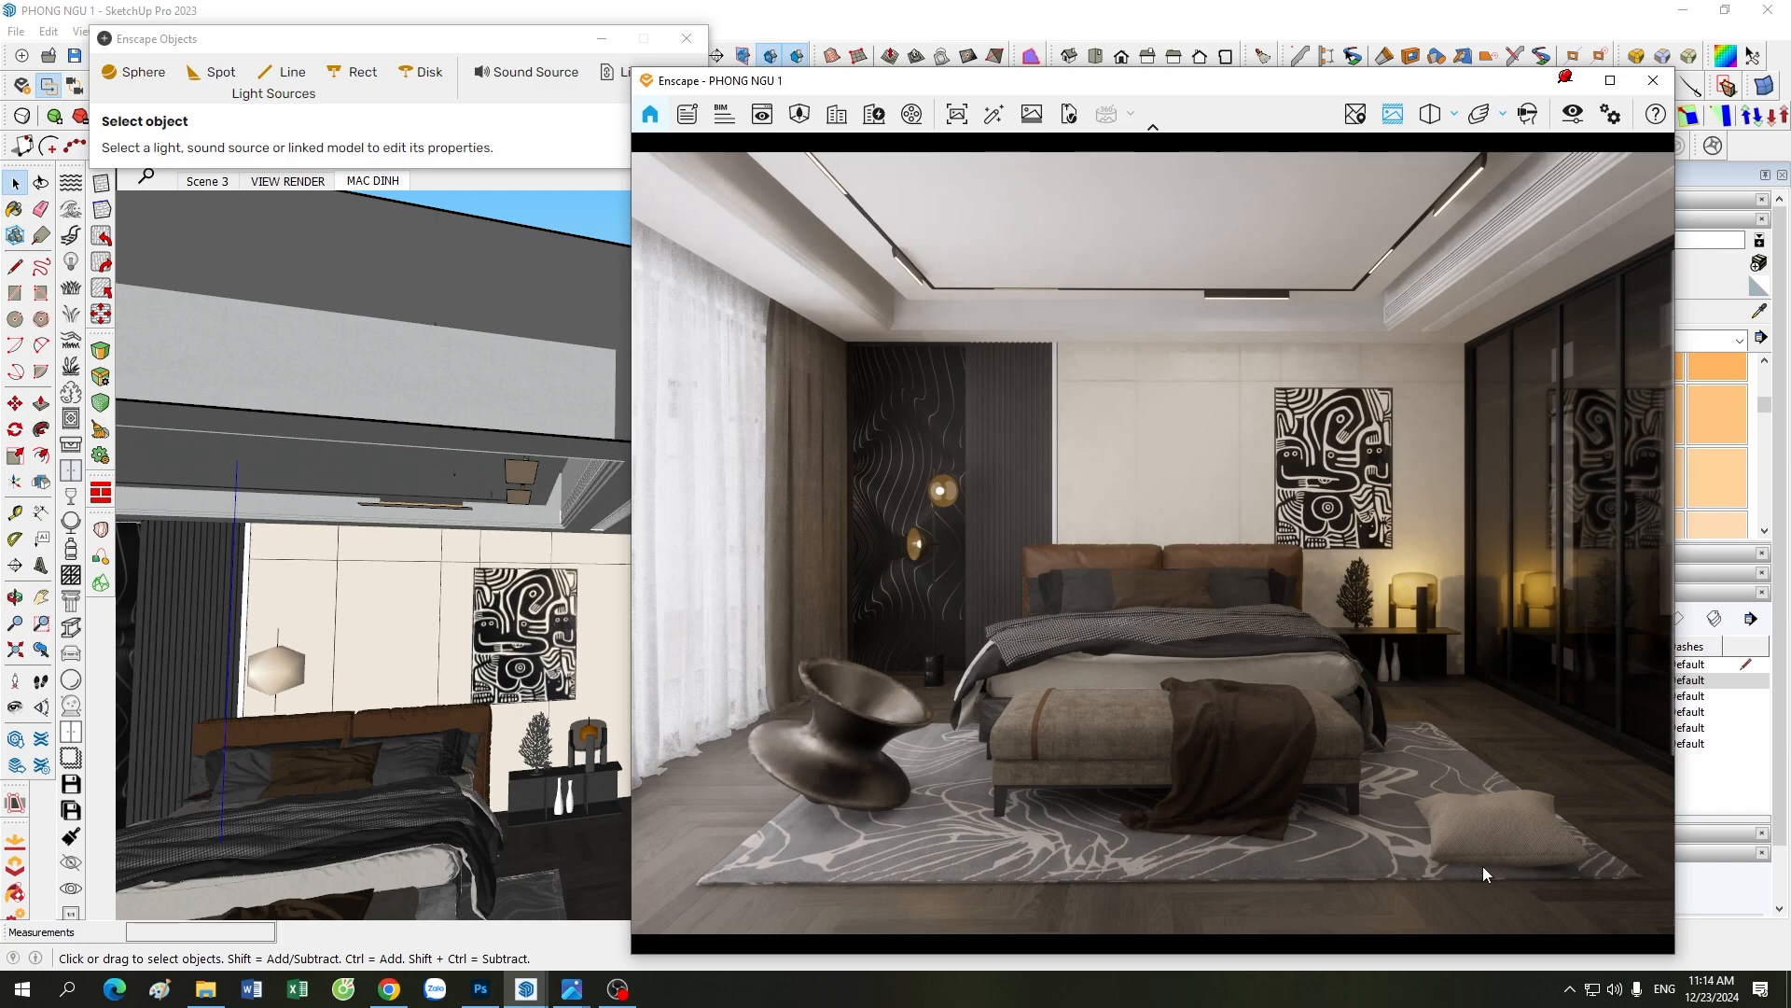
scroll(373, 620, down, 8)
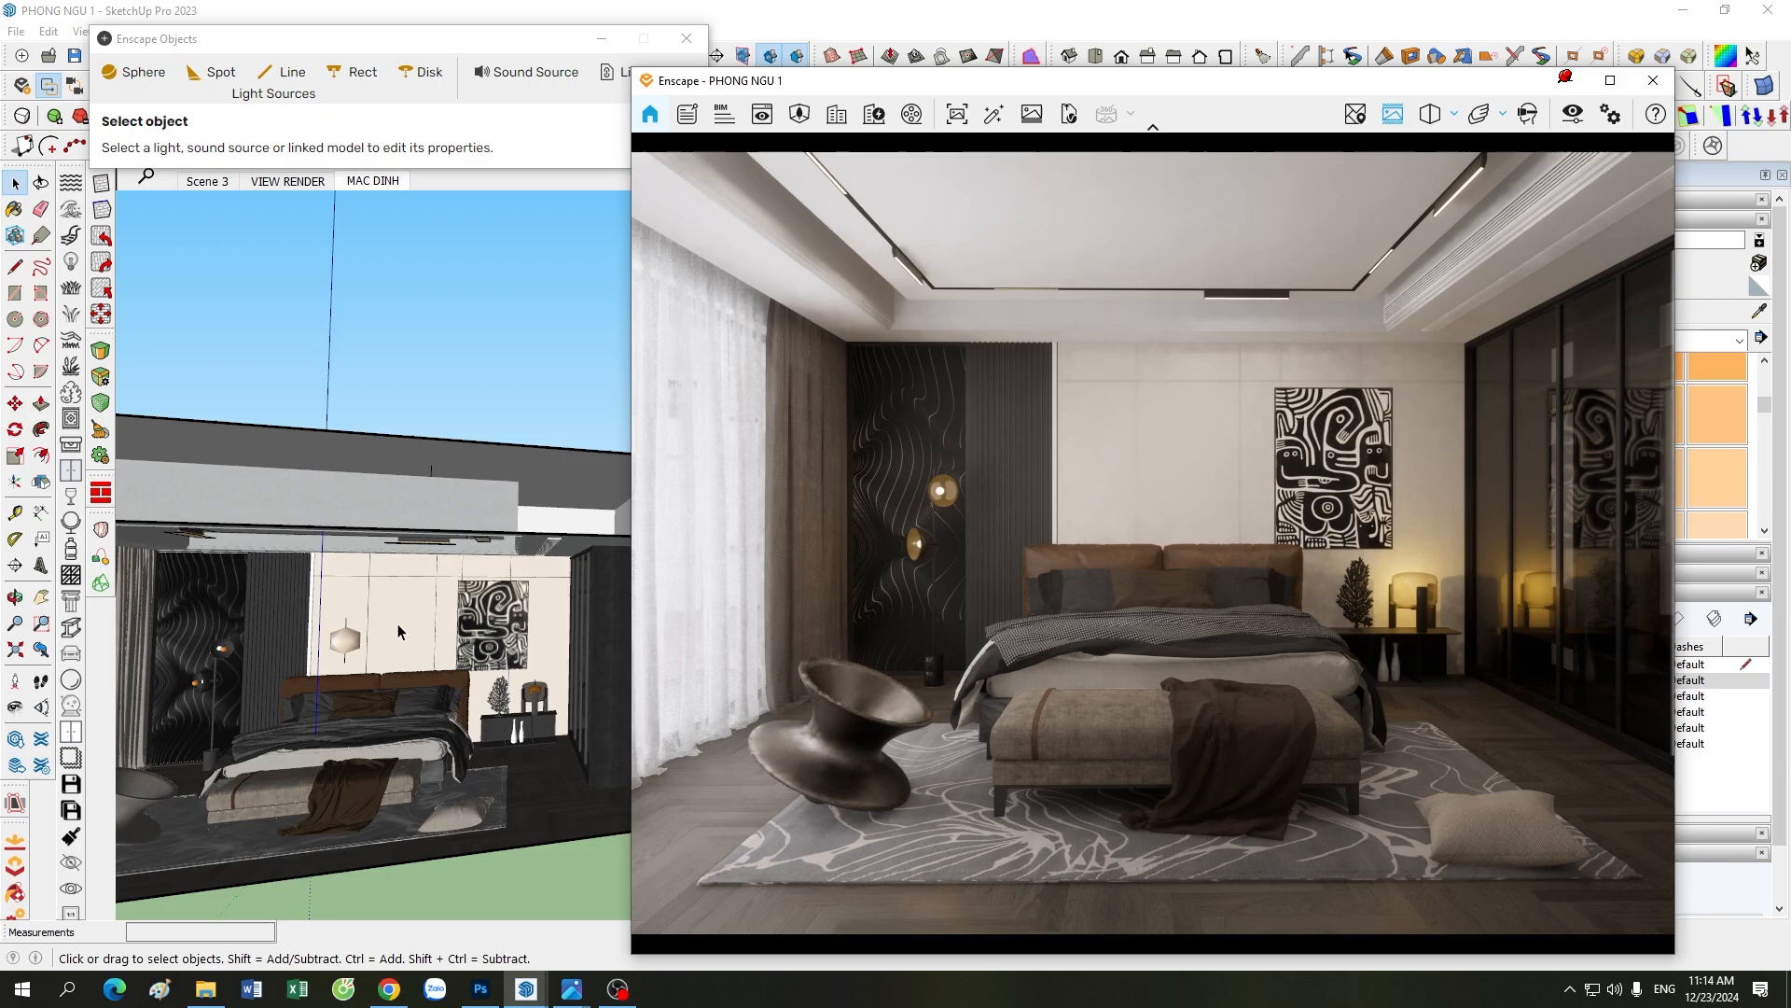
scroll(394, 793, up, 4)
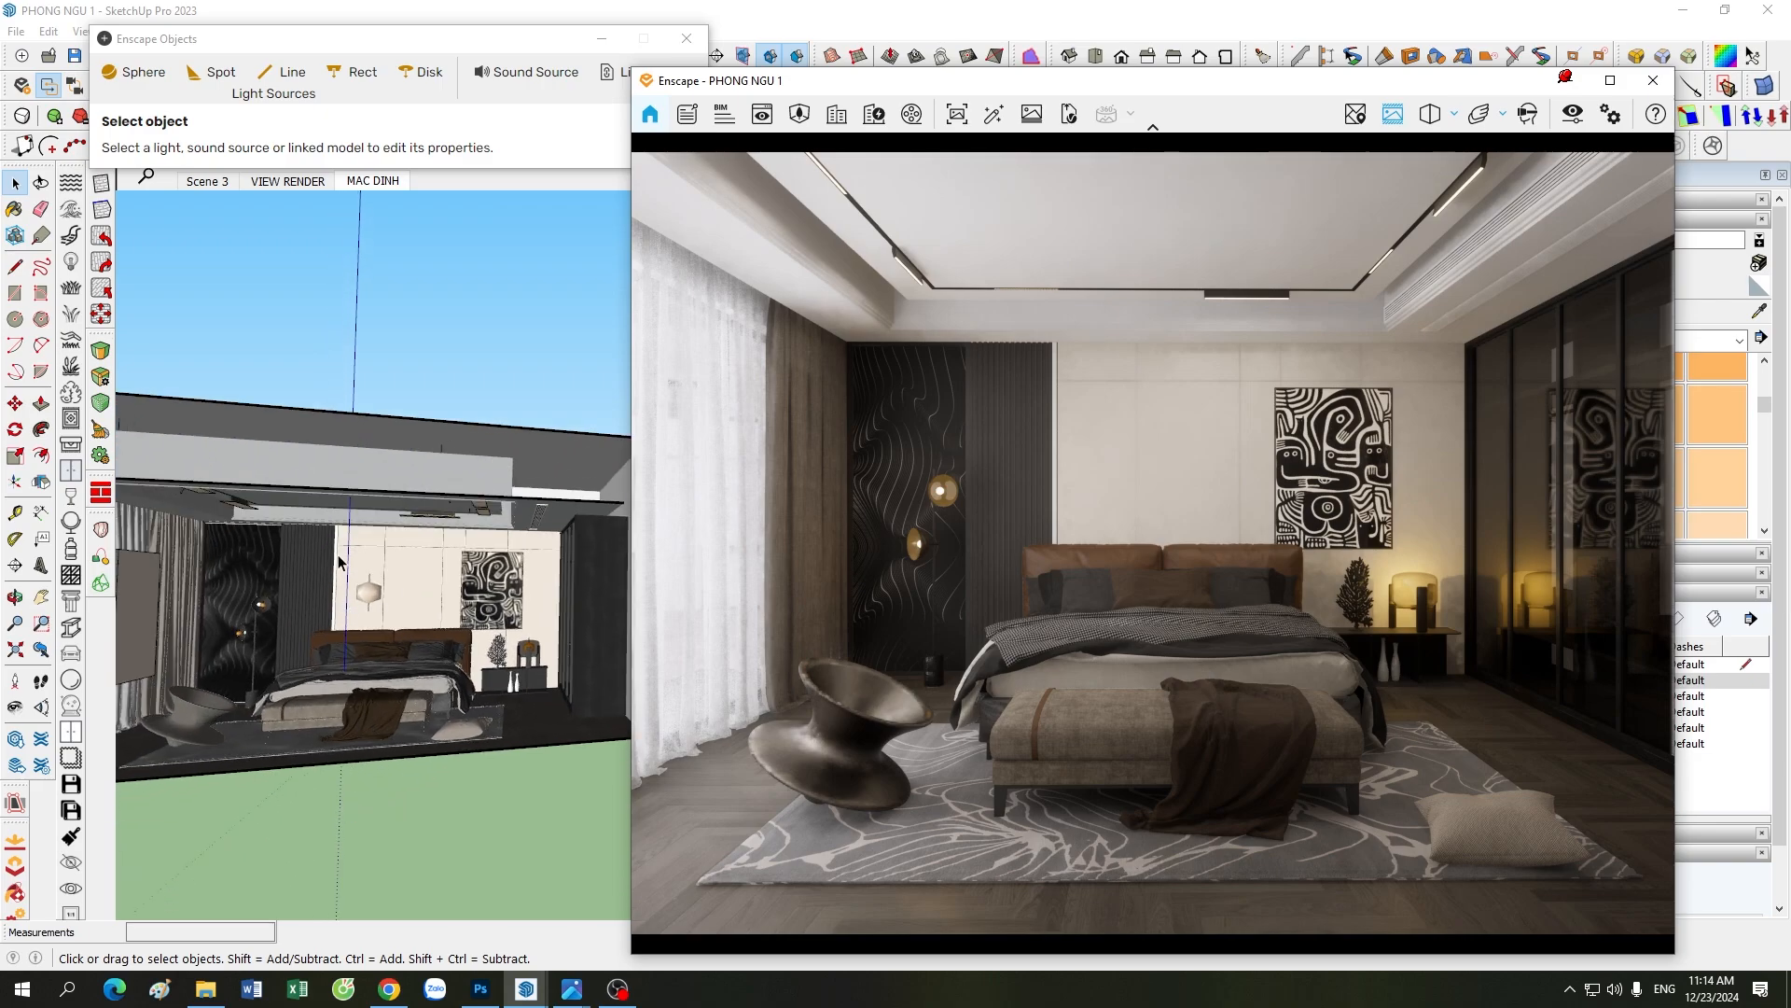
scroll(337, 553, up, 3)
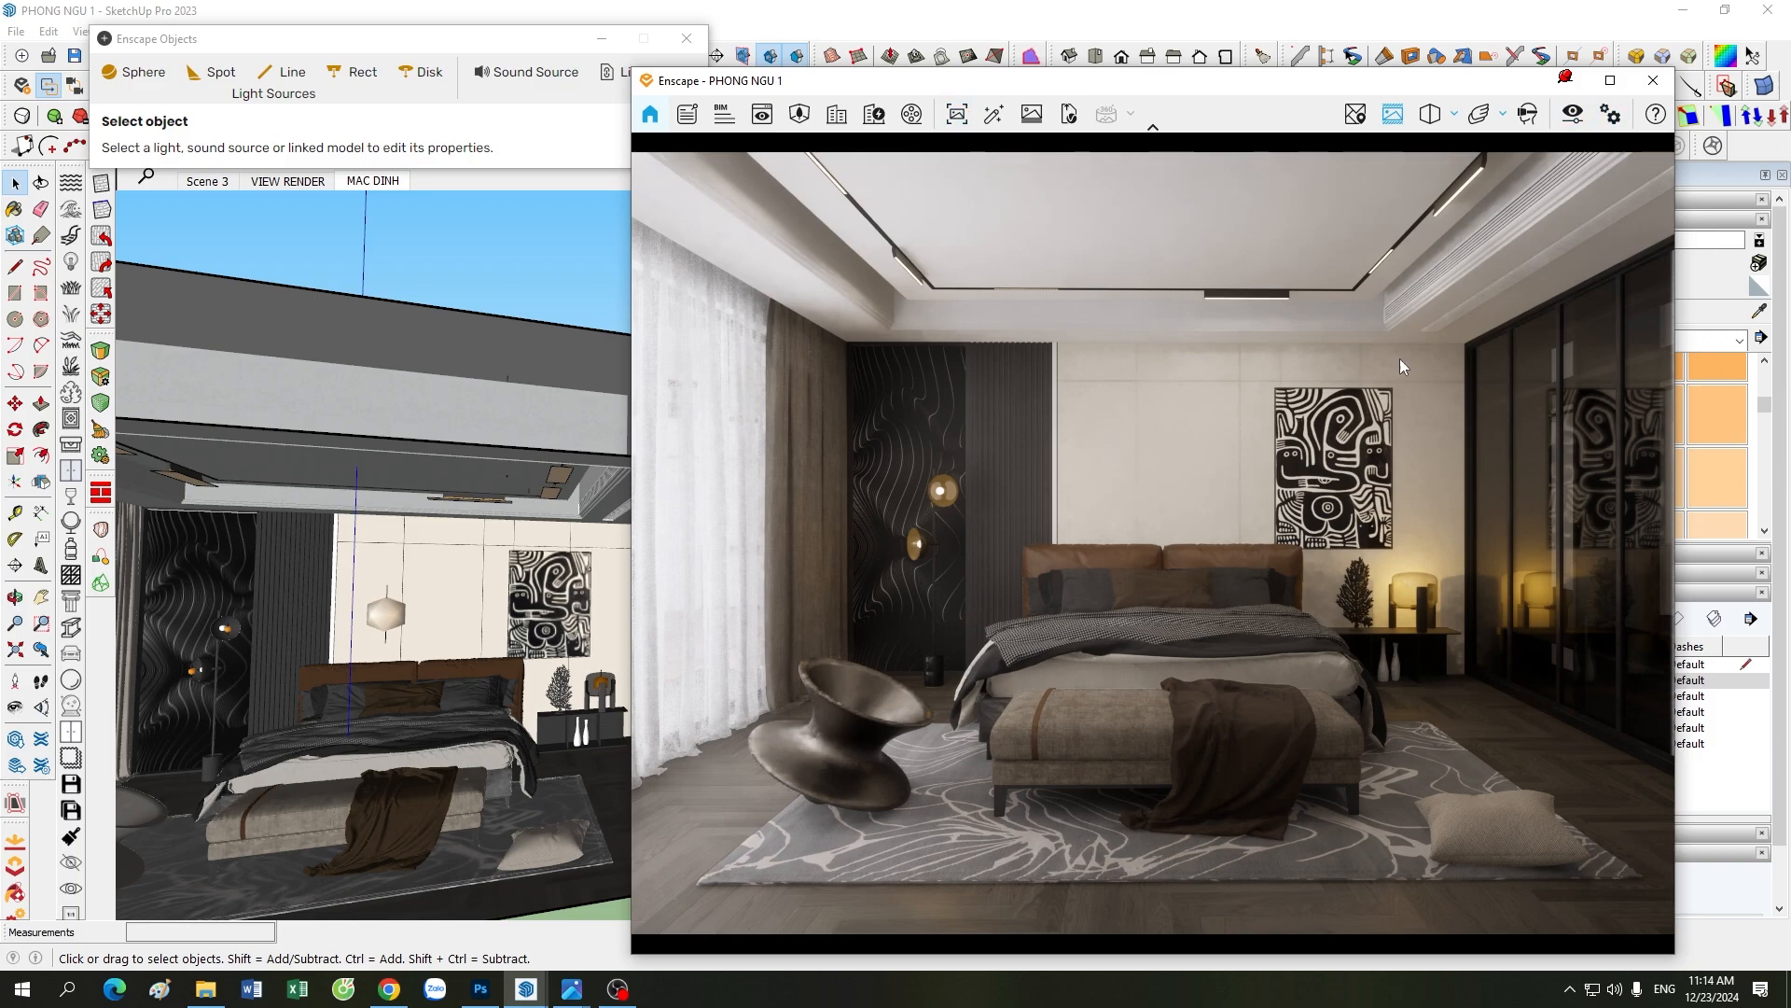
Step: Recheck every Visual Settings category of the MAC DINH preset from exposure to output resolution, then minimize Visual Settings
click(1572, 114)
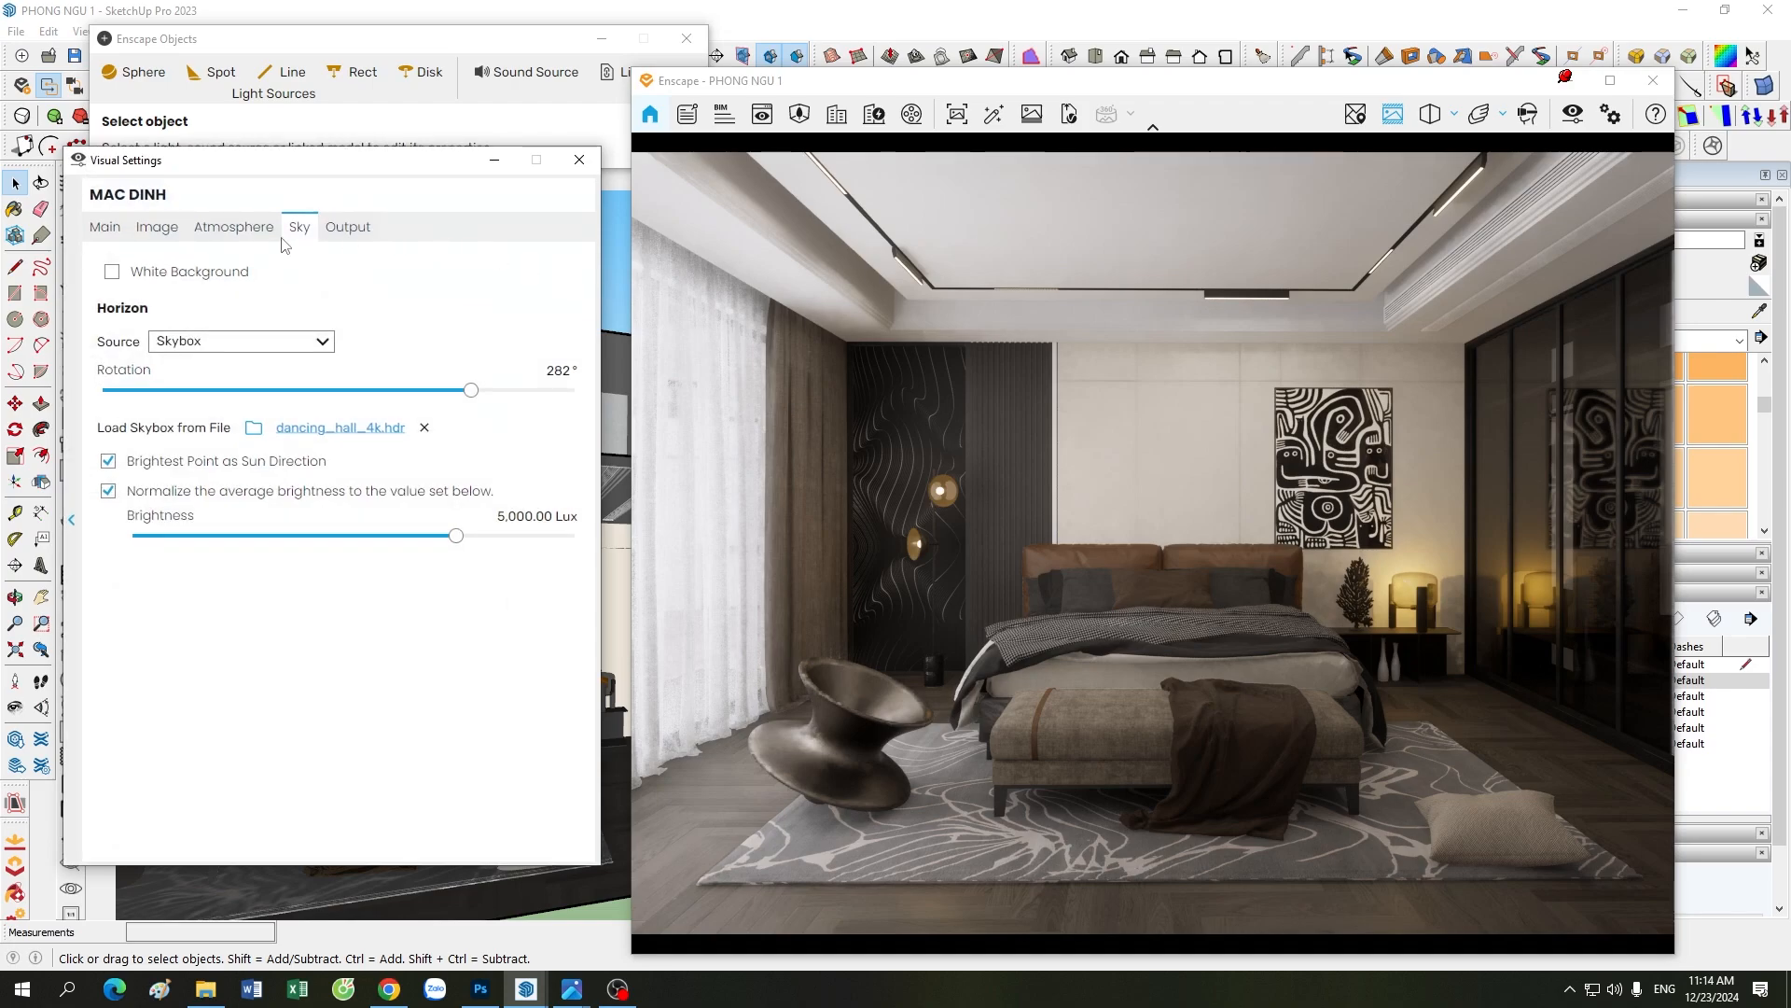
click(103, 229)
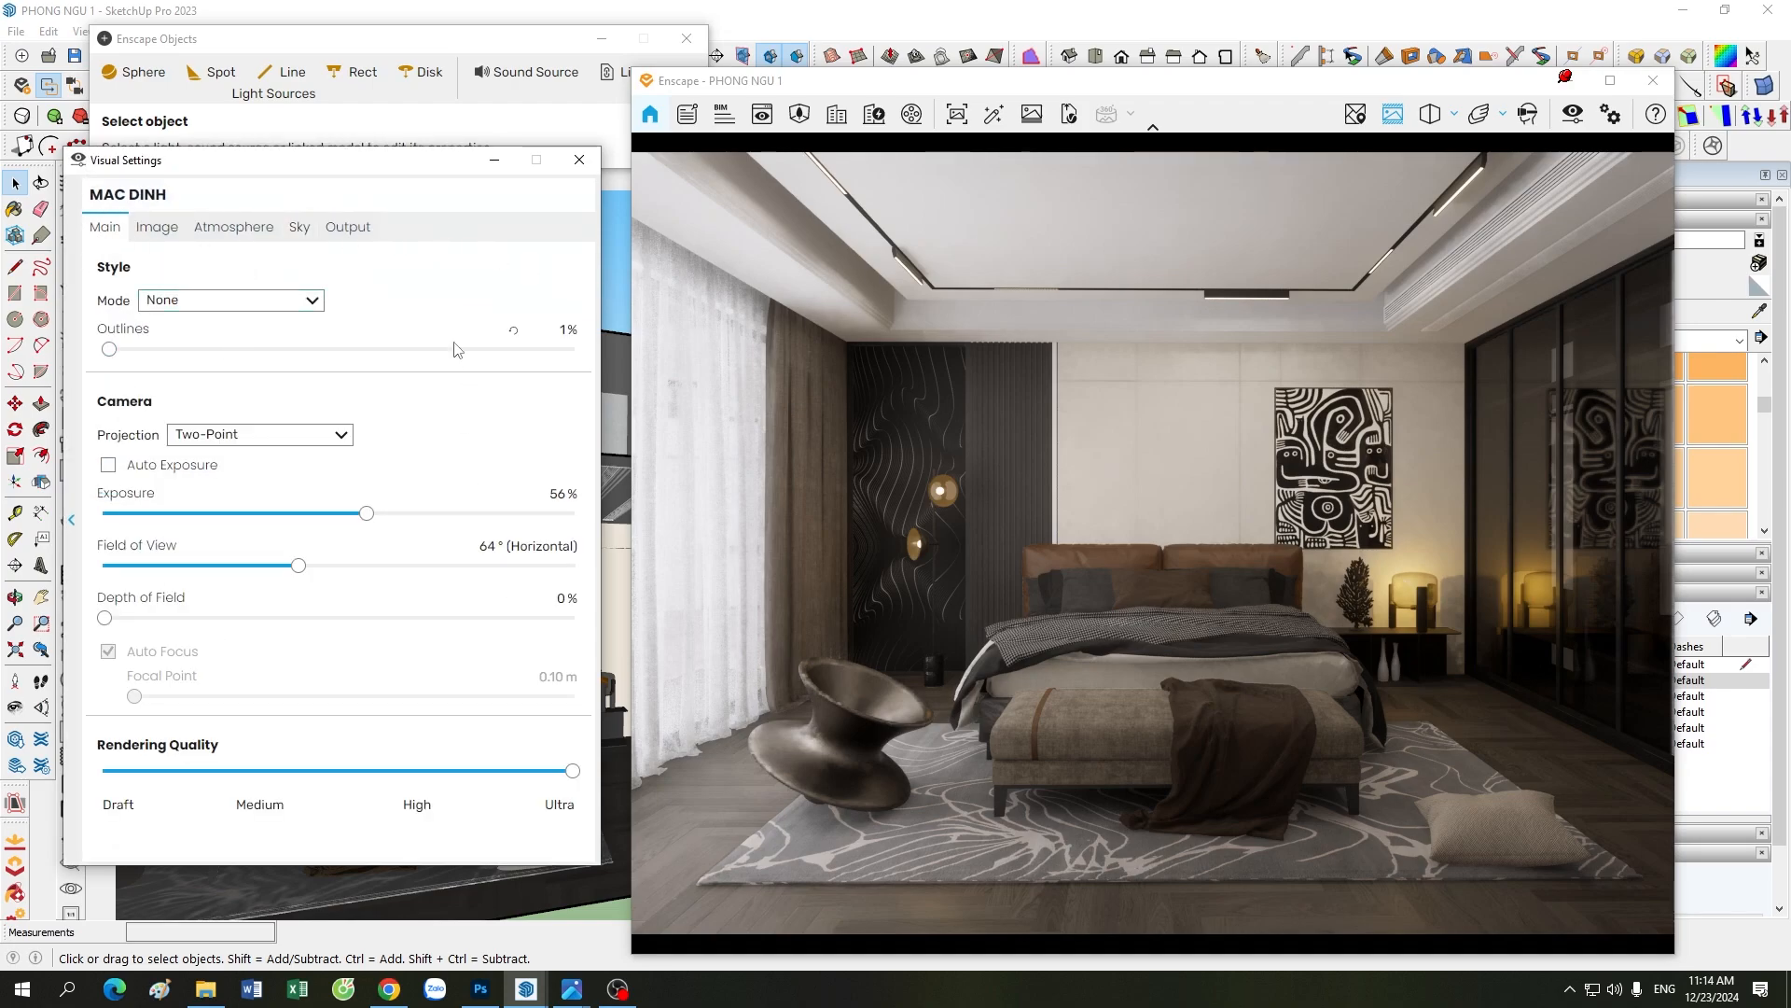
click(156, 229)
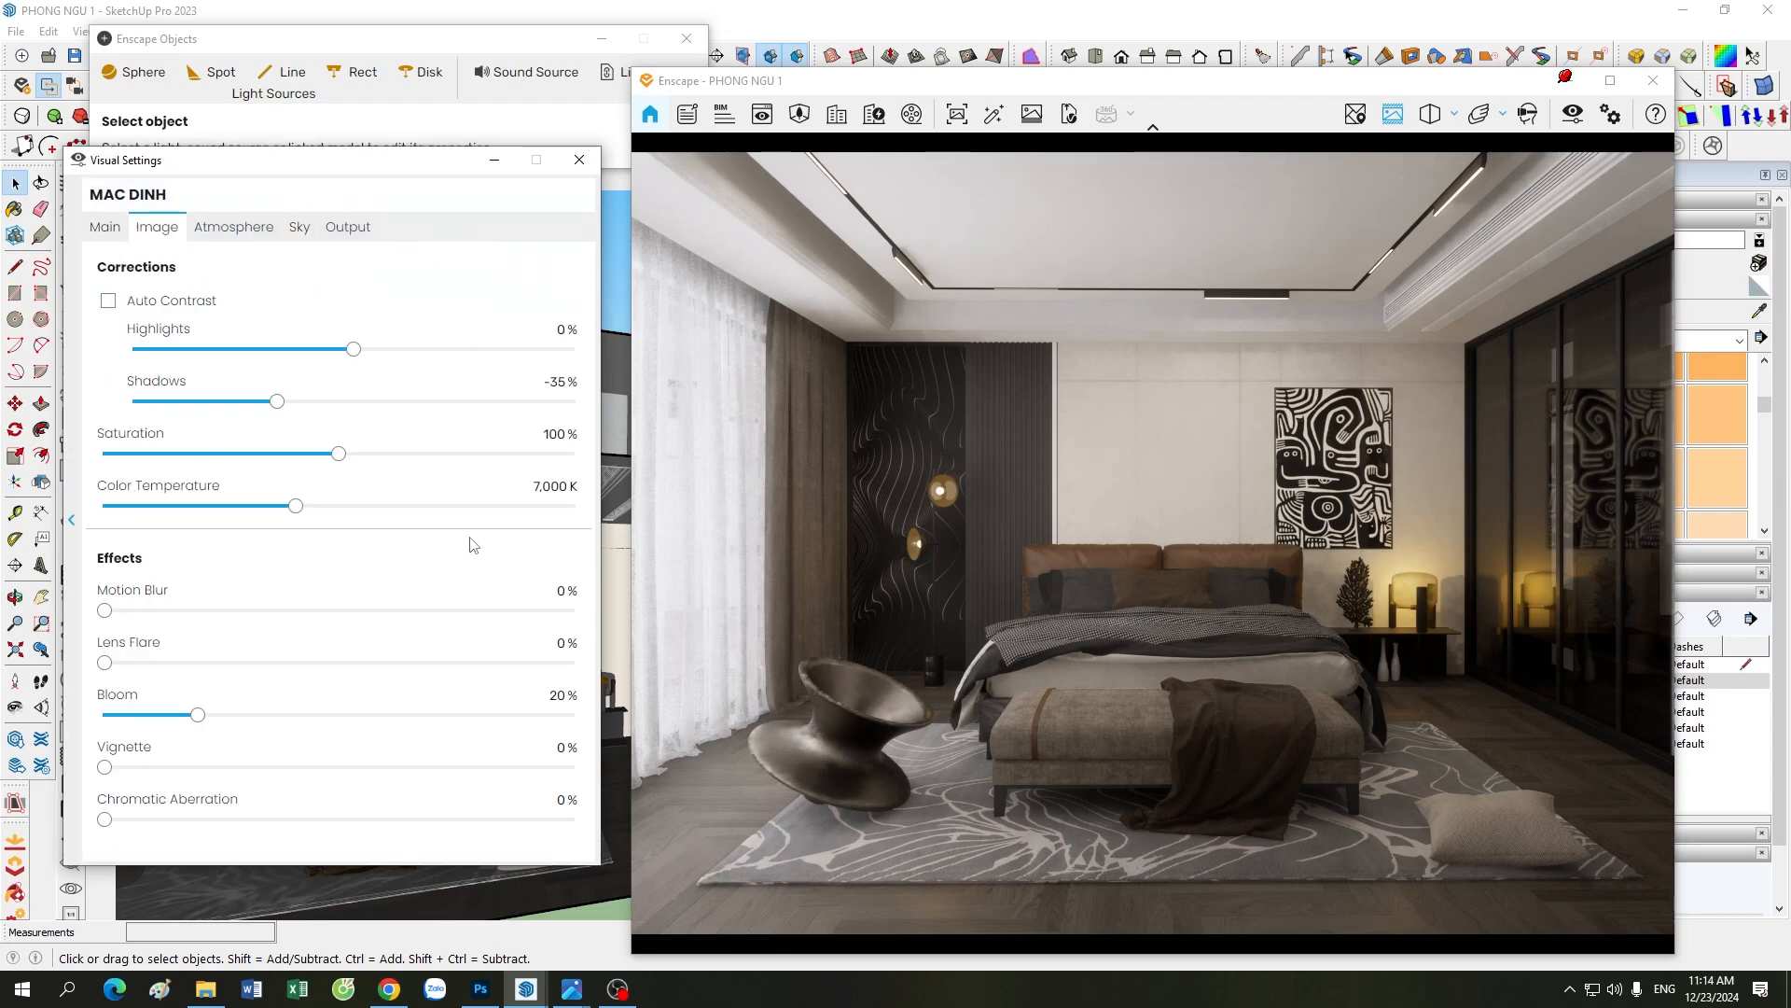
click(235, 235)
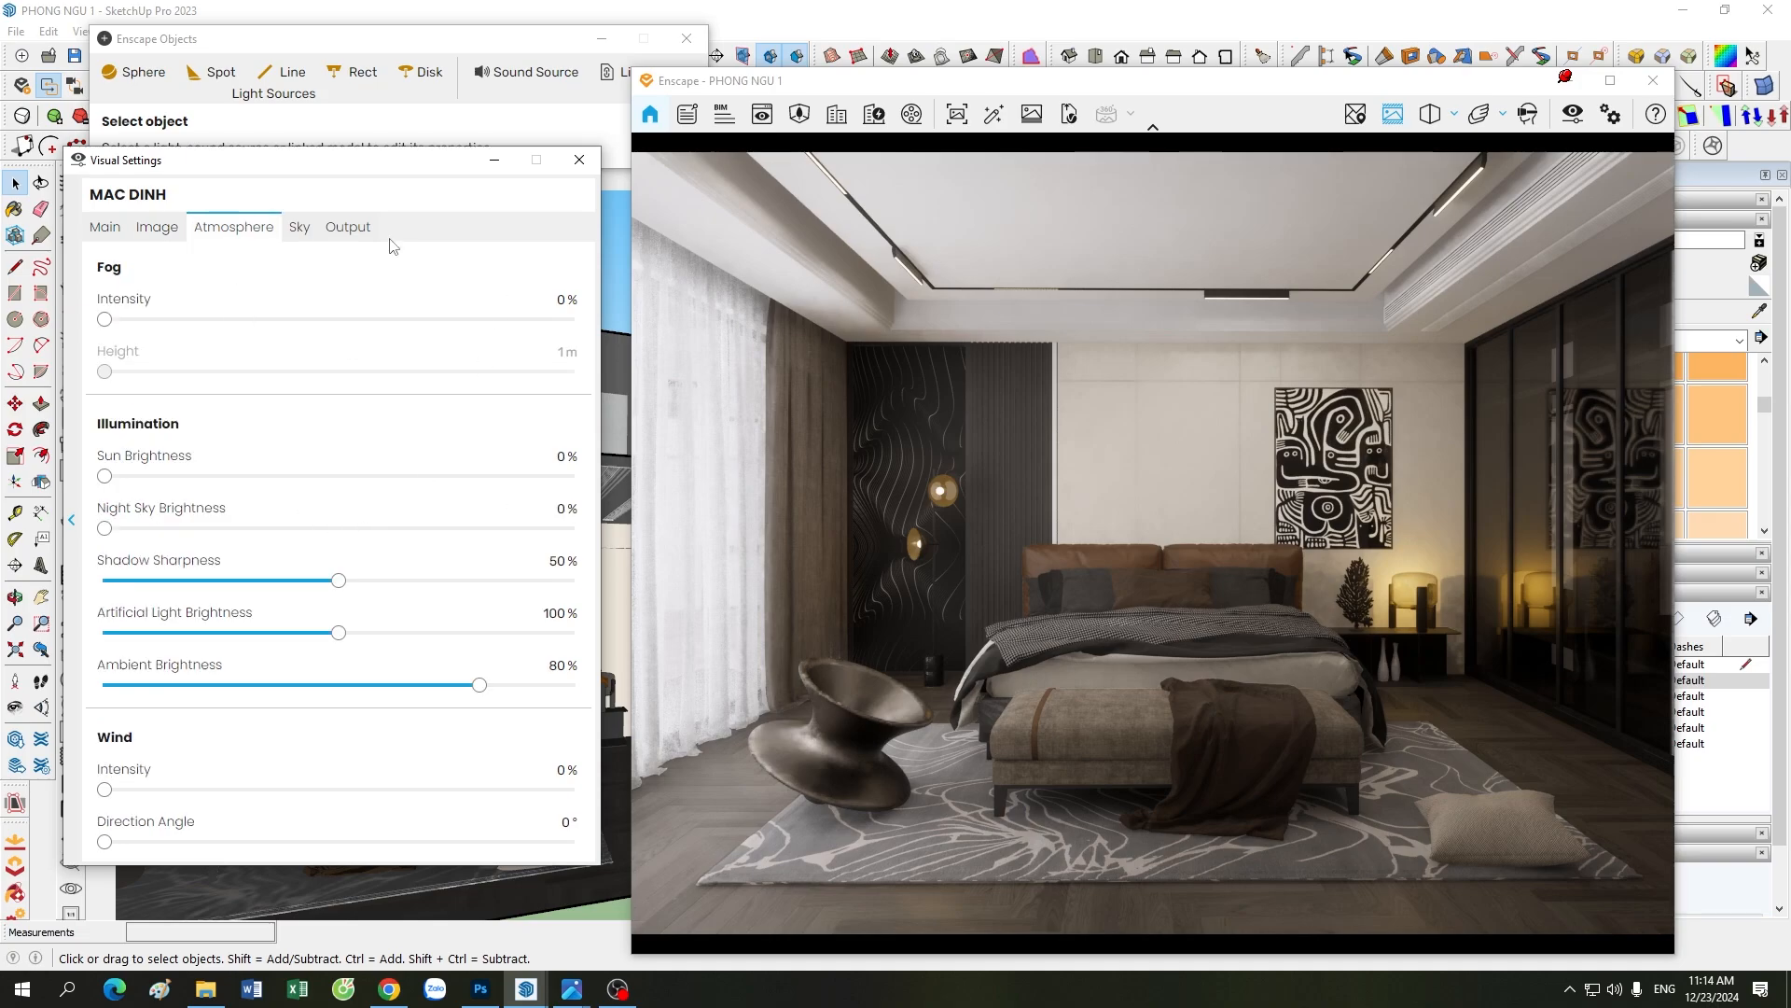
click(304, 234)
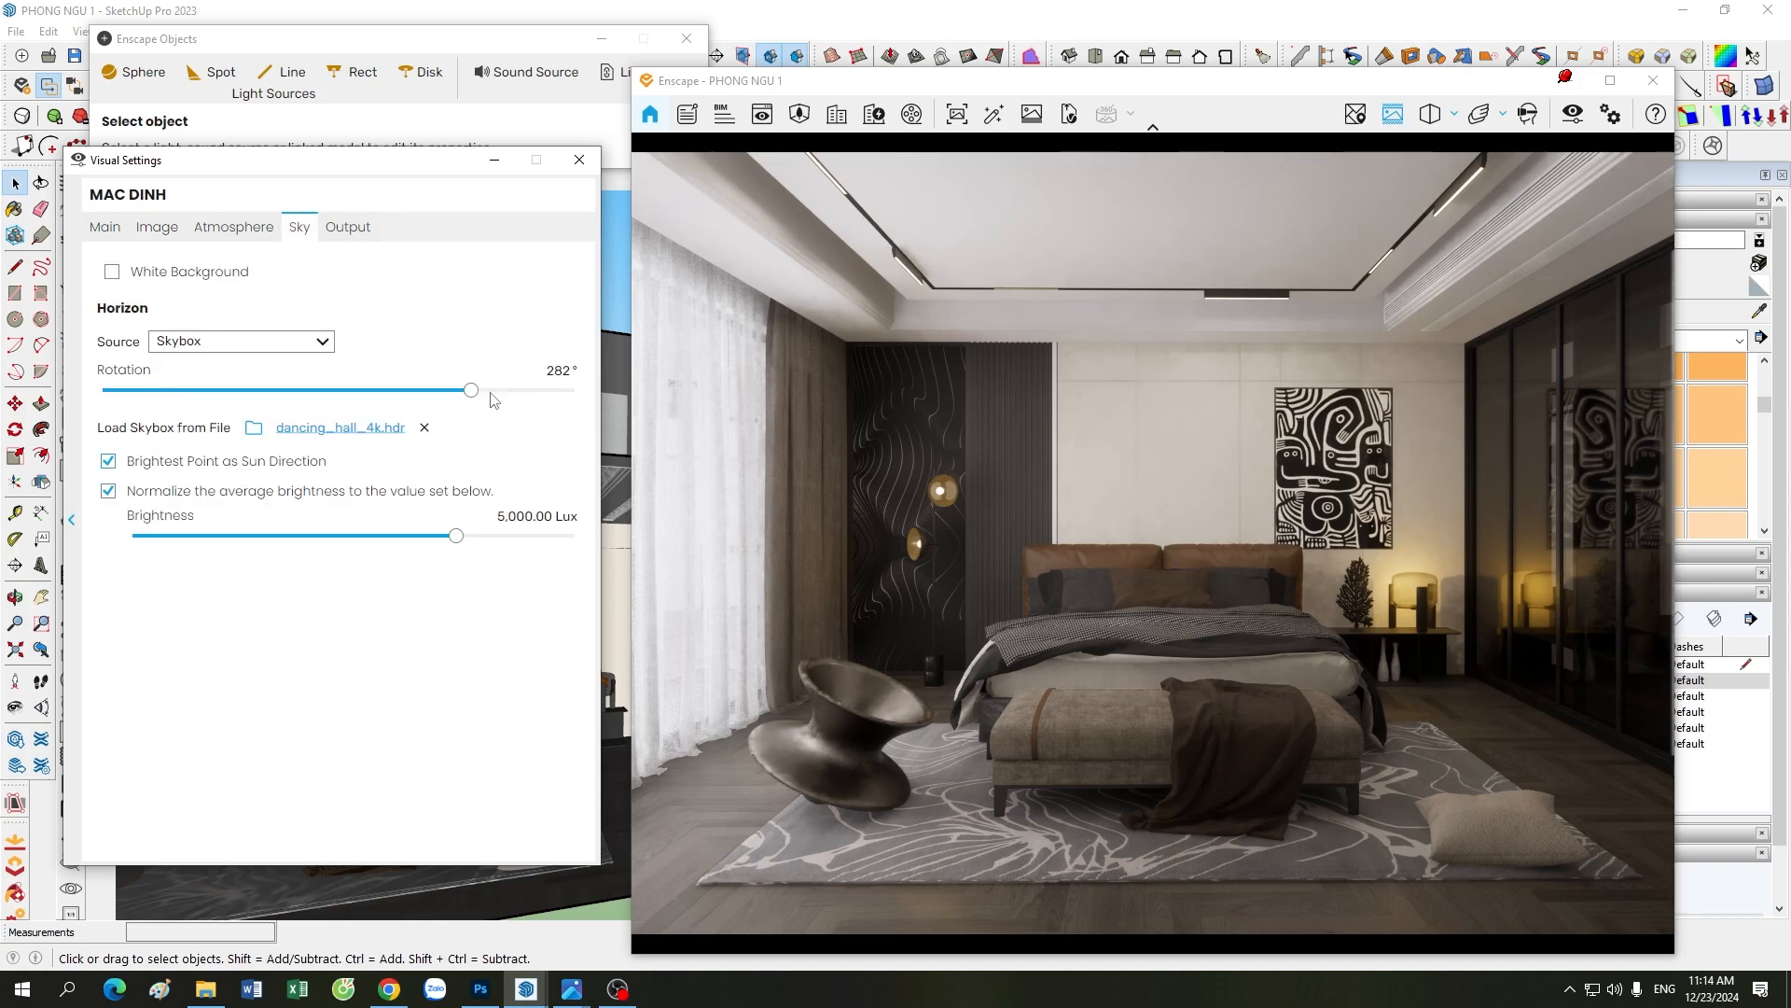
click(347, 229)
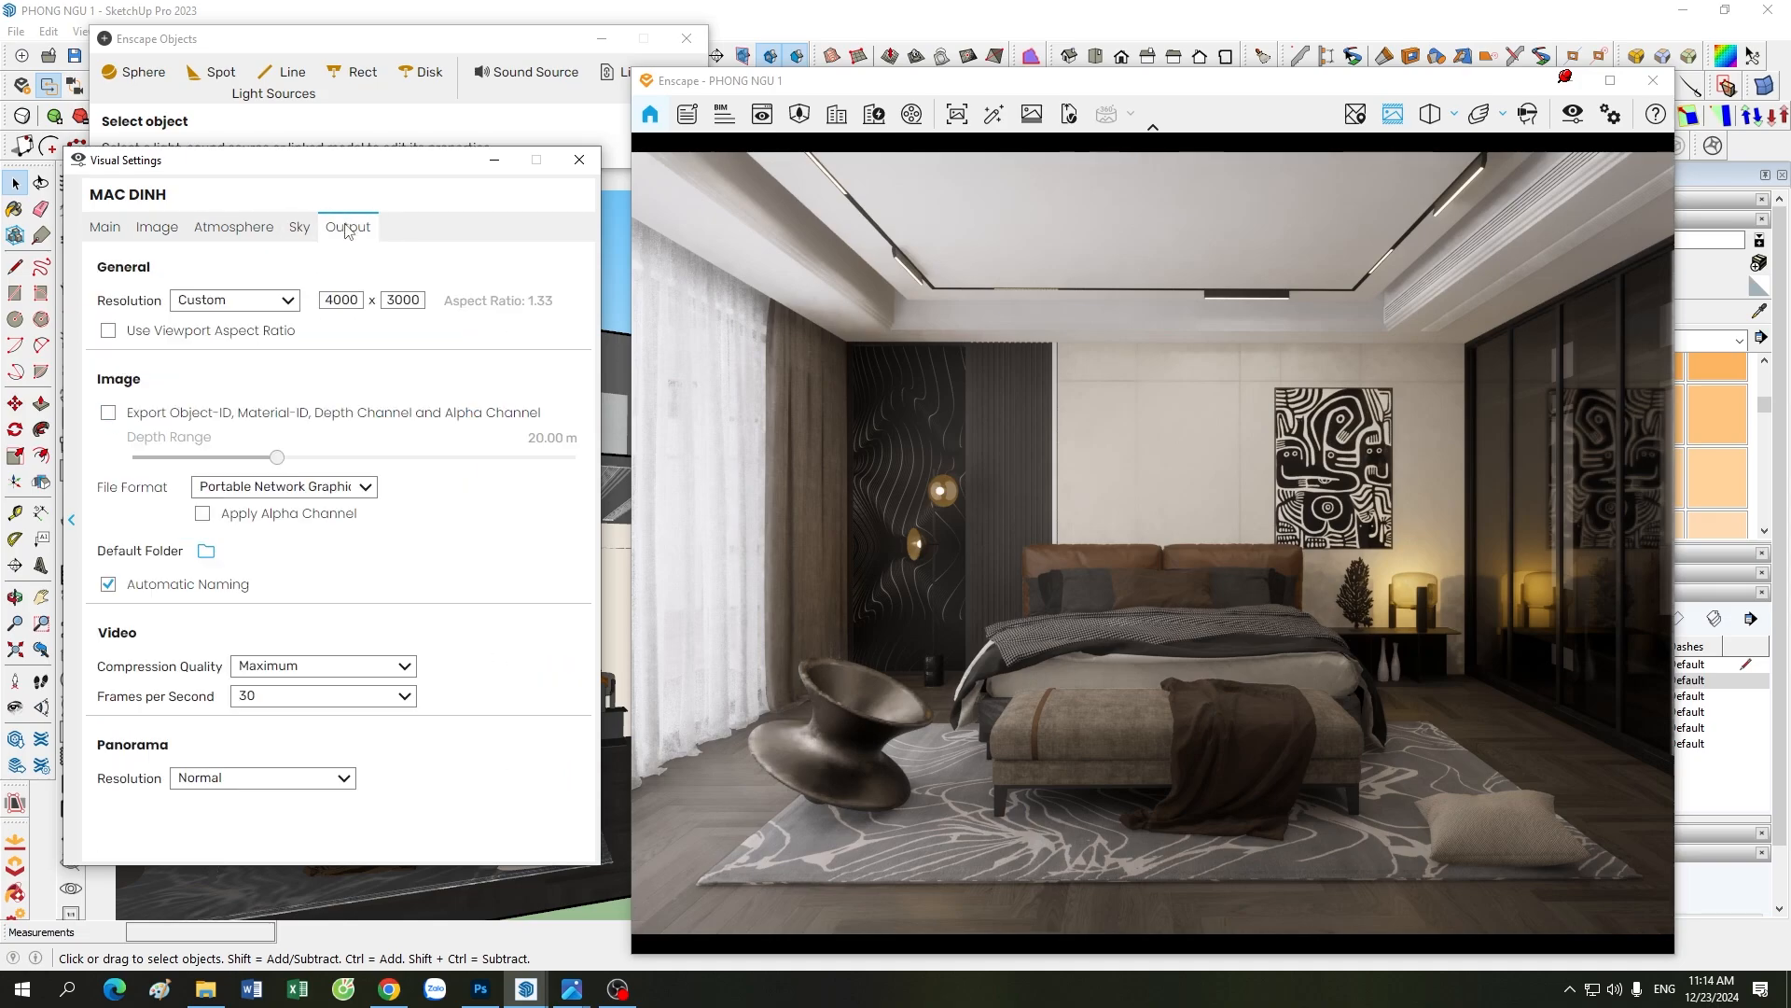
click(106, 230)
click(493, 161)
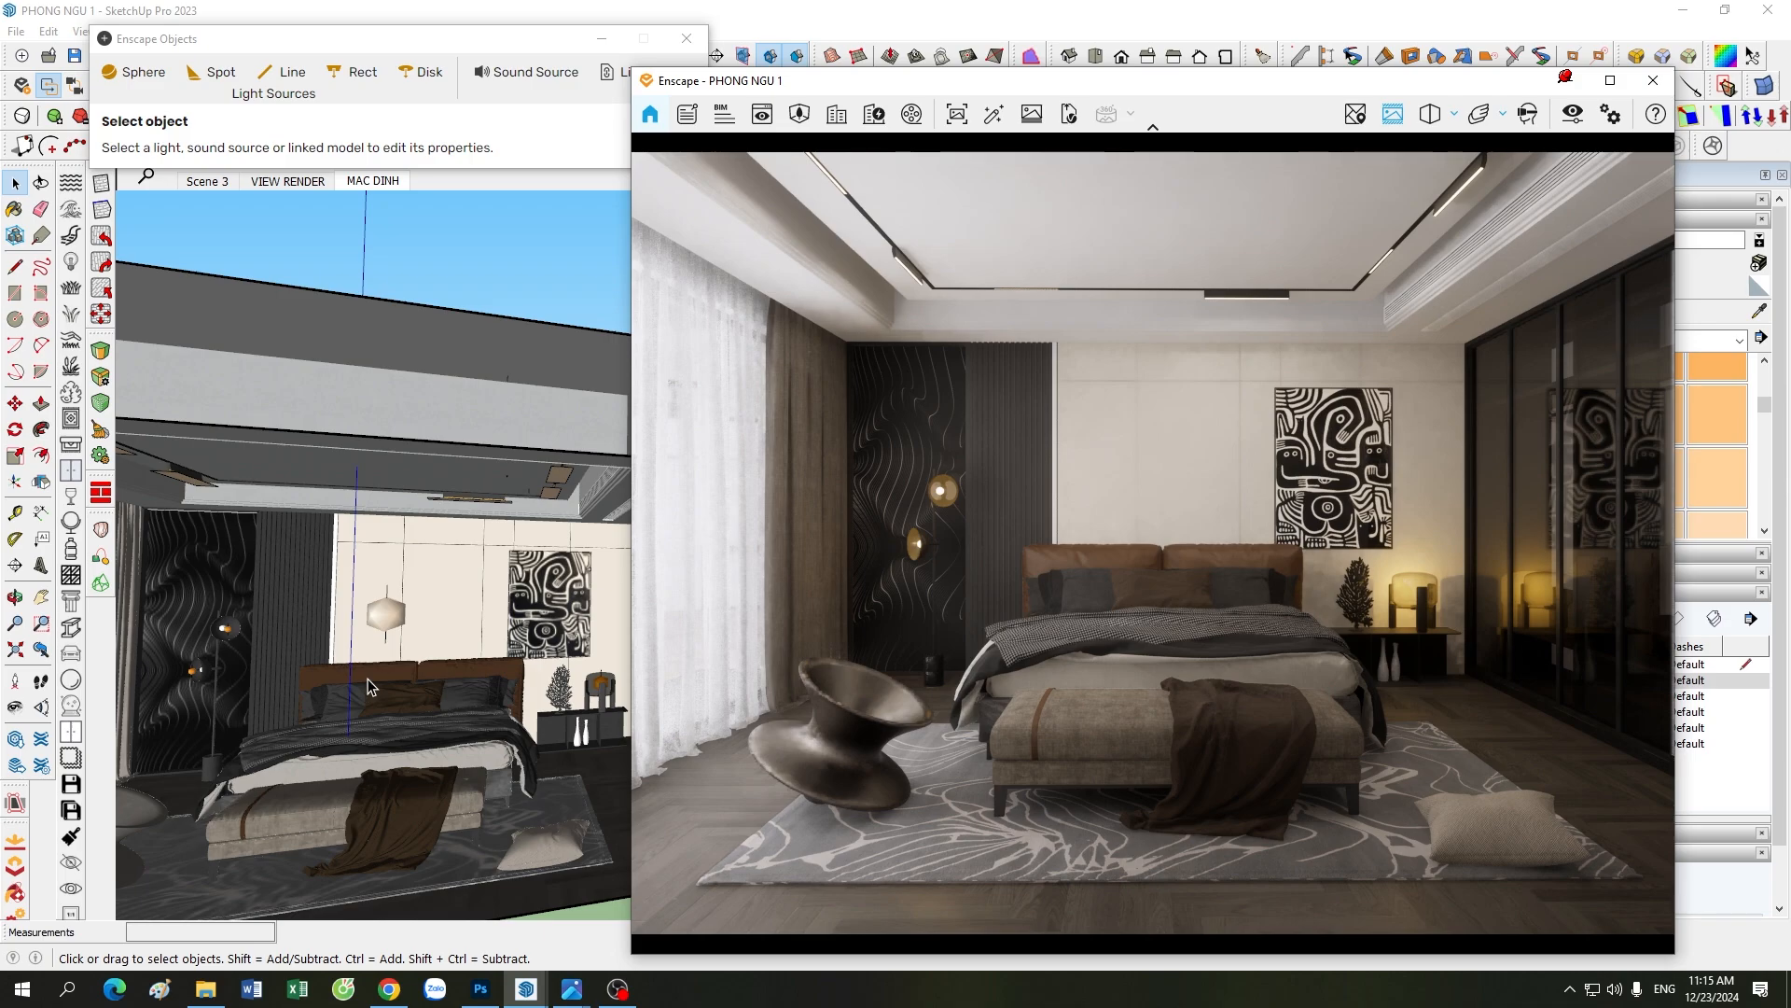
Step: Check the light tags behind the Enscape render, bring the render back for another look, then close its window
scroll(367, 679, down, 2)
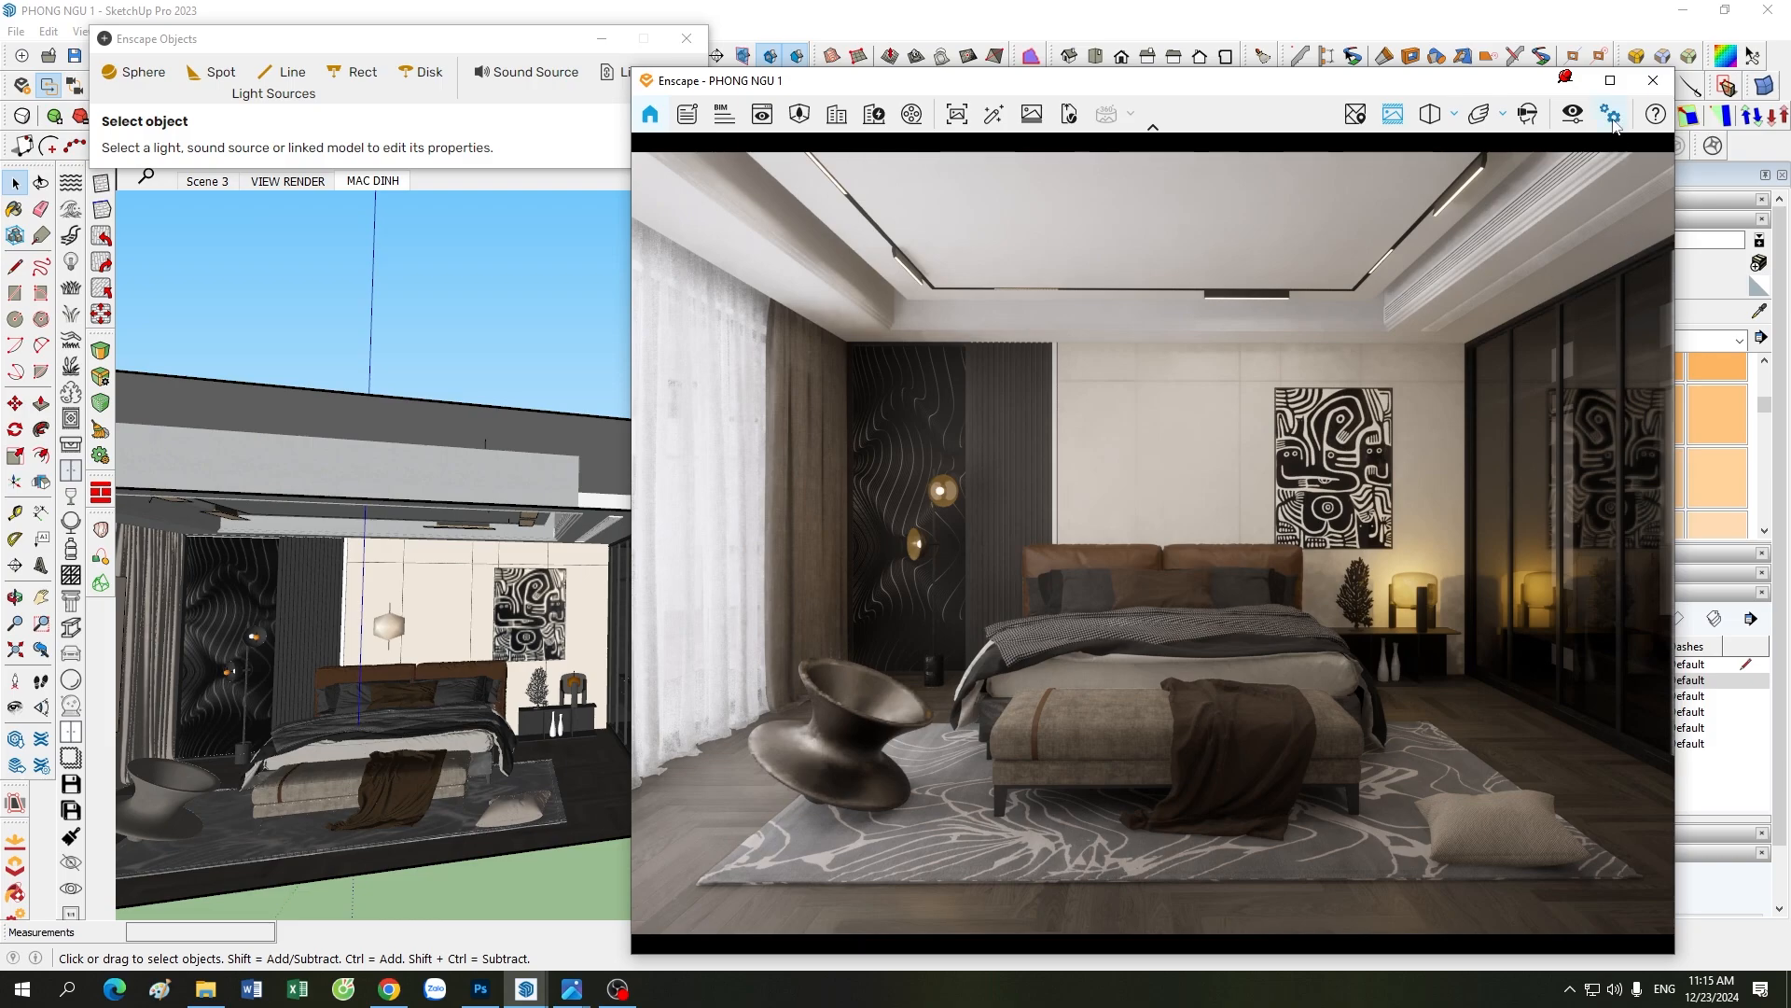
click(1577, 82)
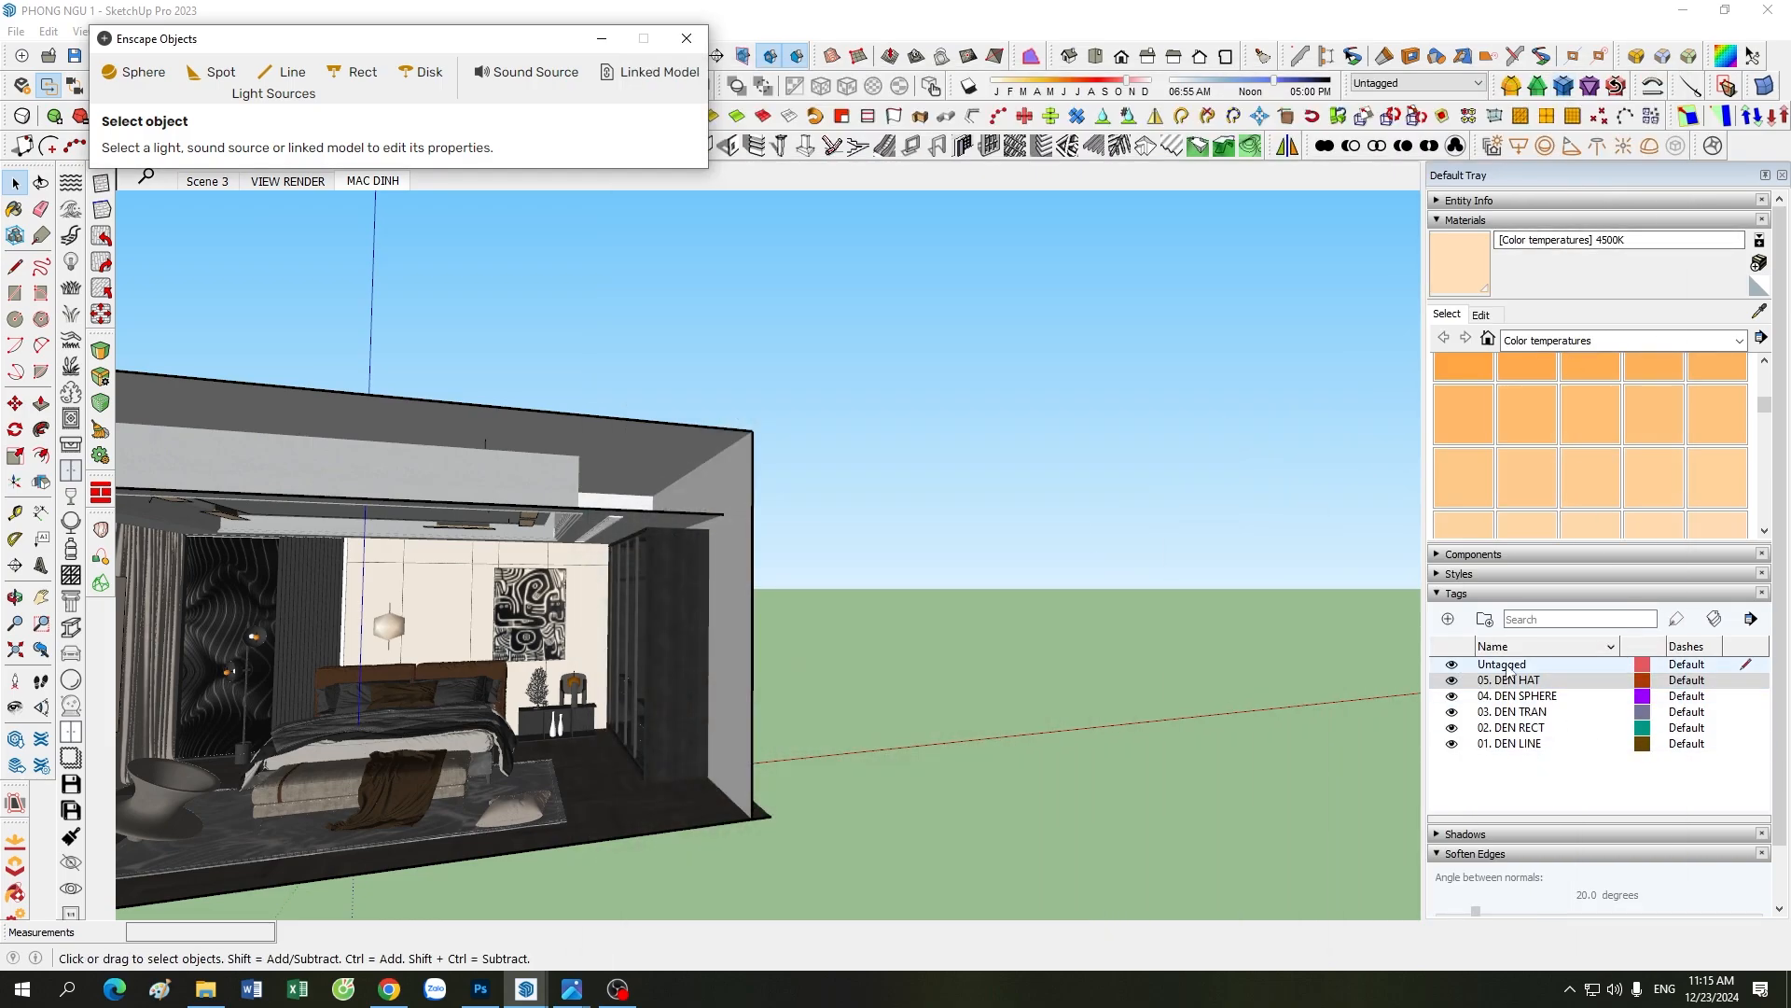
mouse_move(526, 989)
click(512, 944)
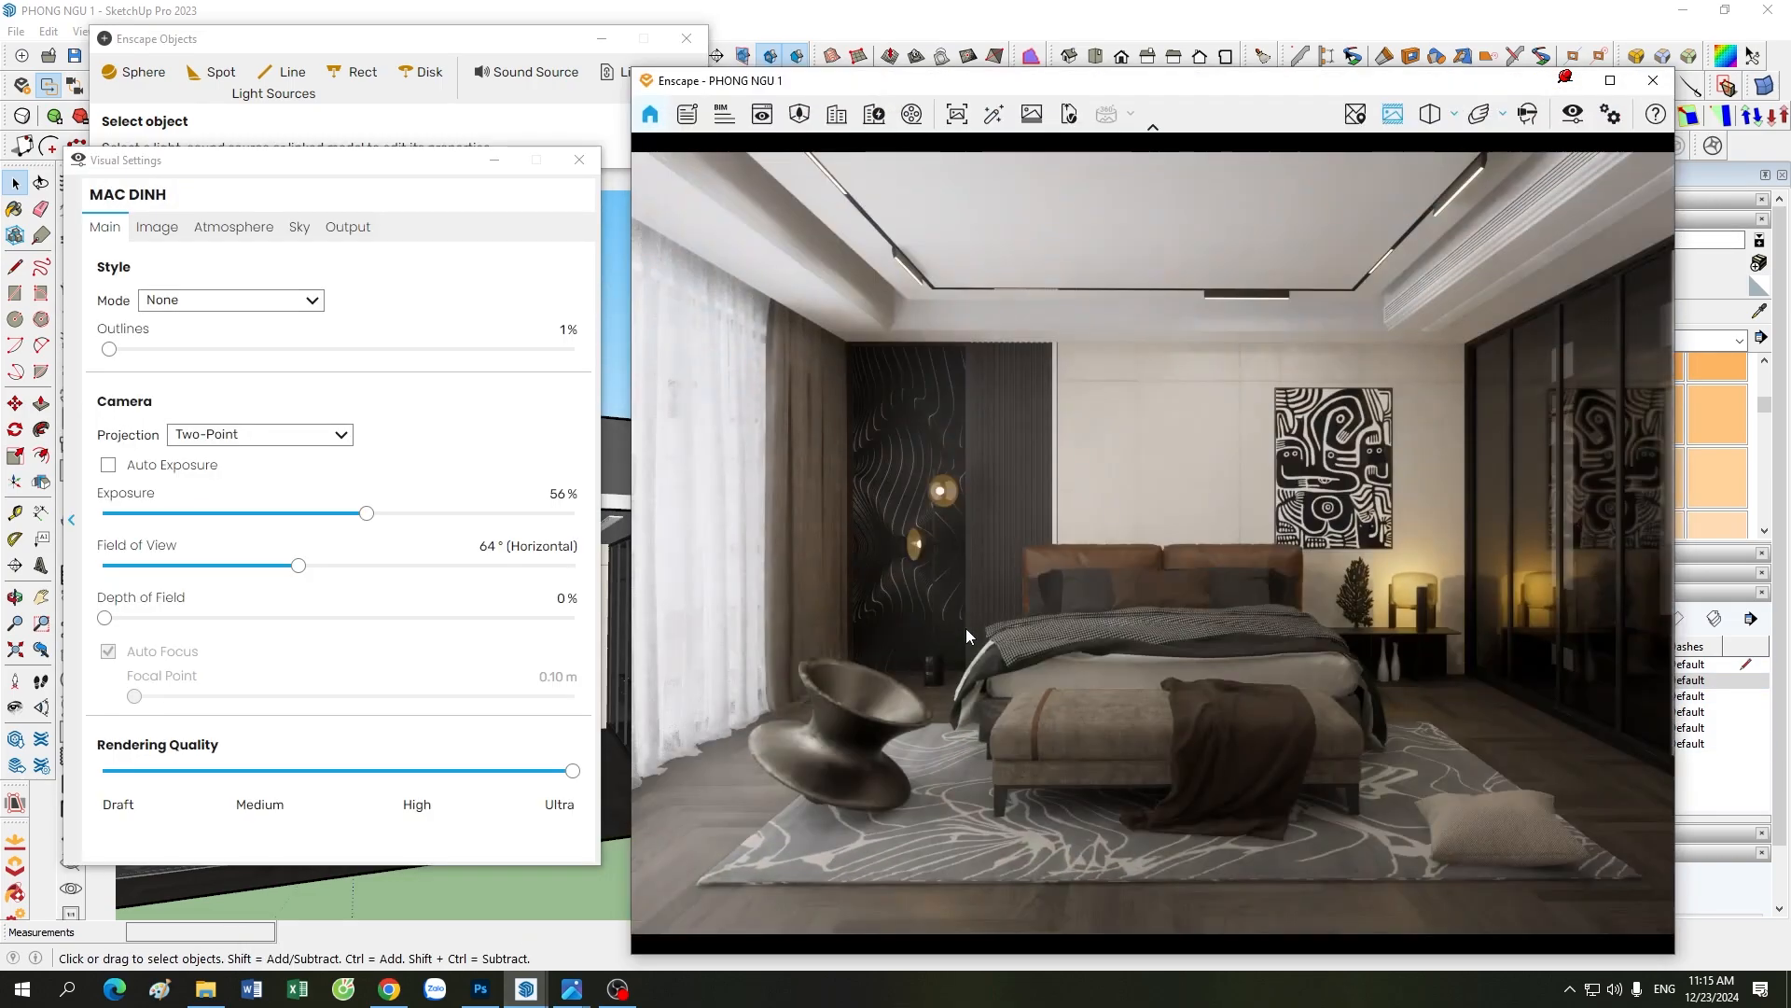
click(369, 653)
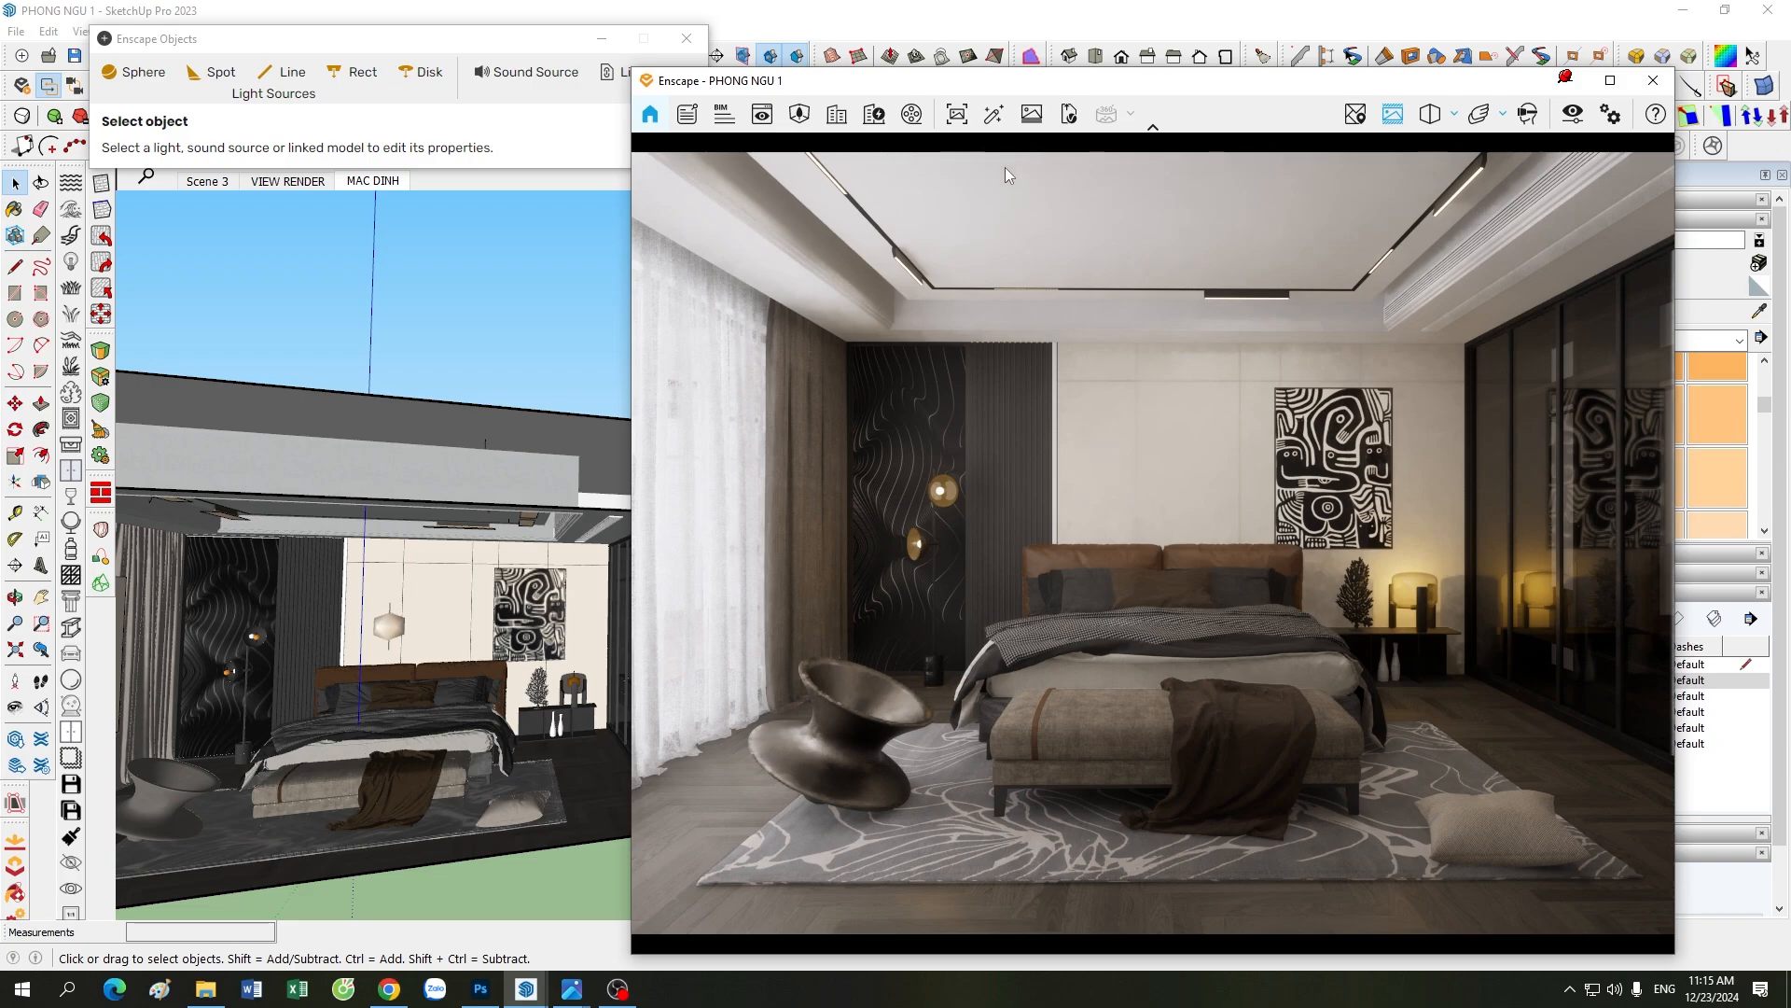
click(1654, 81)
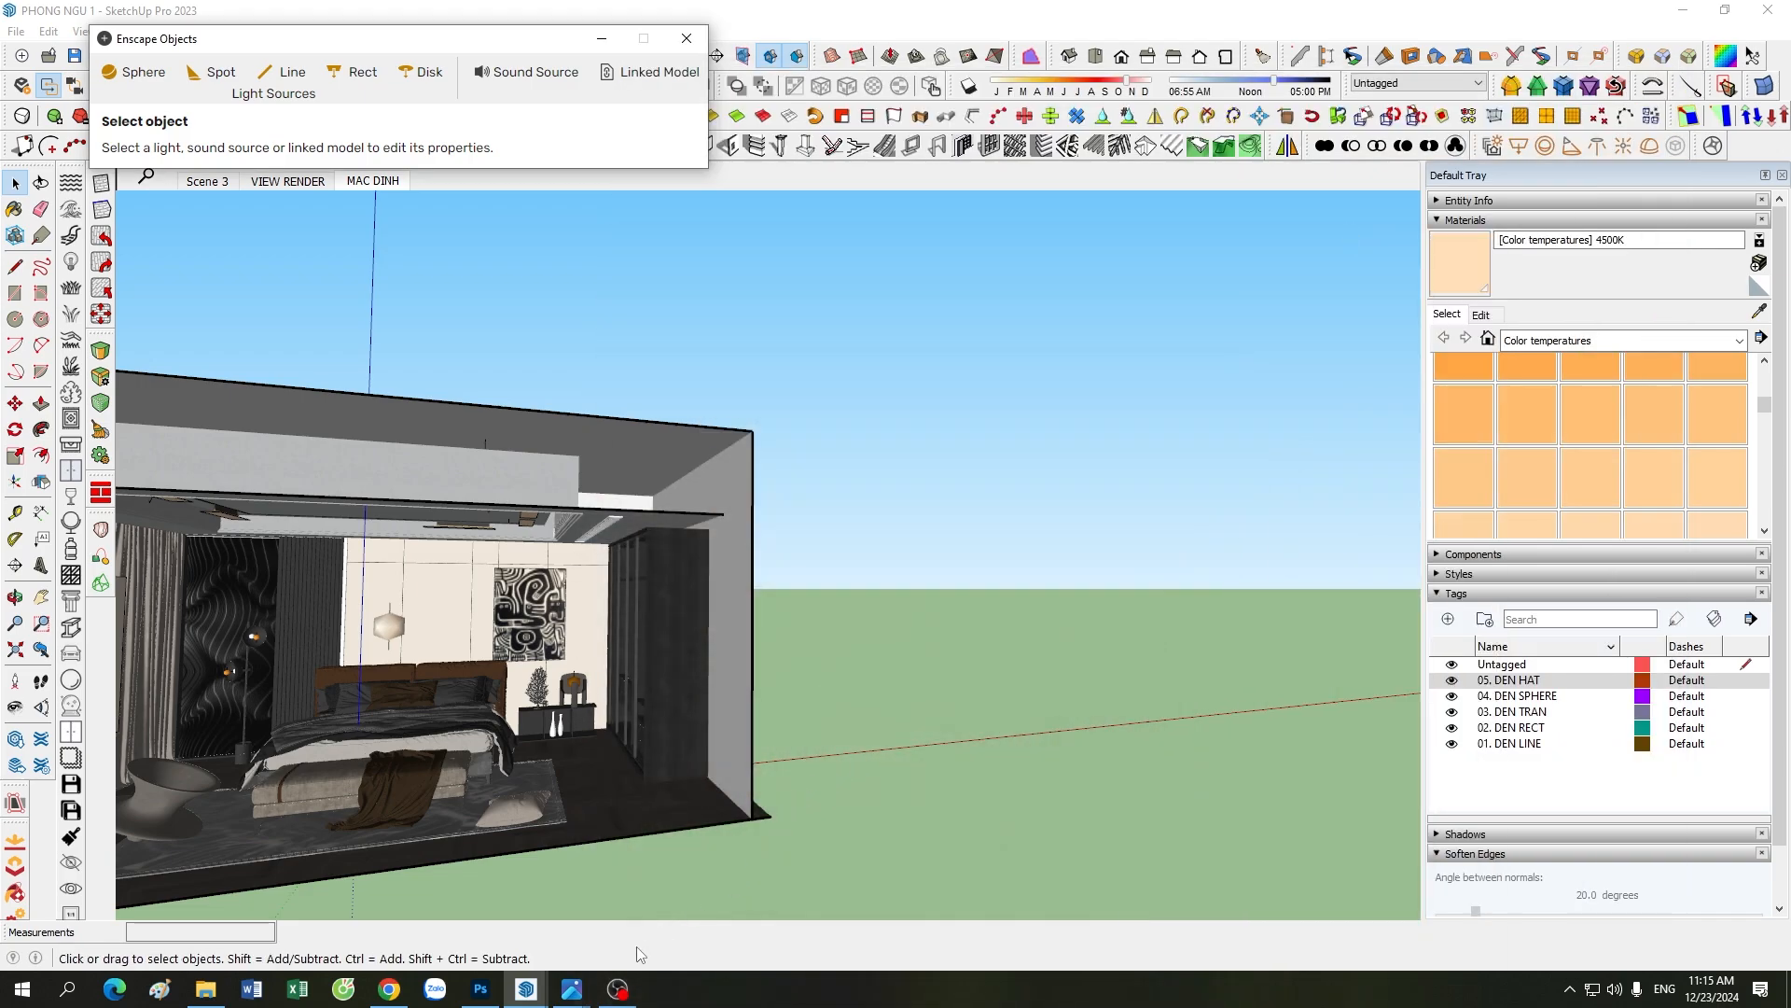
Step: Switch to the 48.jpg reference image and examine the chair, bench, bed and bedside lamp glow up close
mouse_move(572, 989)
click(473, 893)
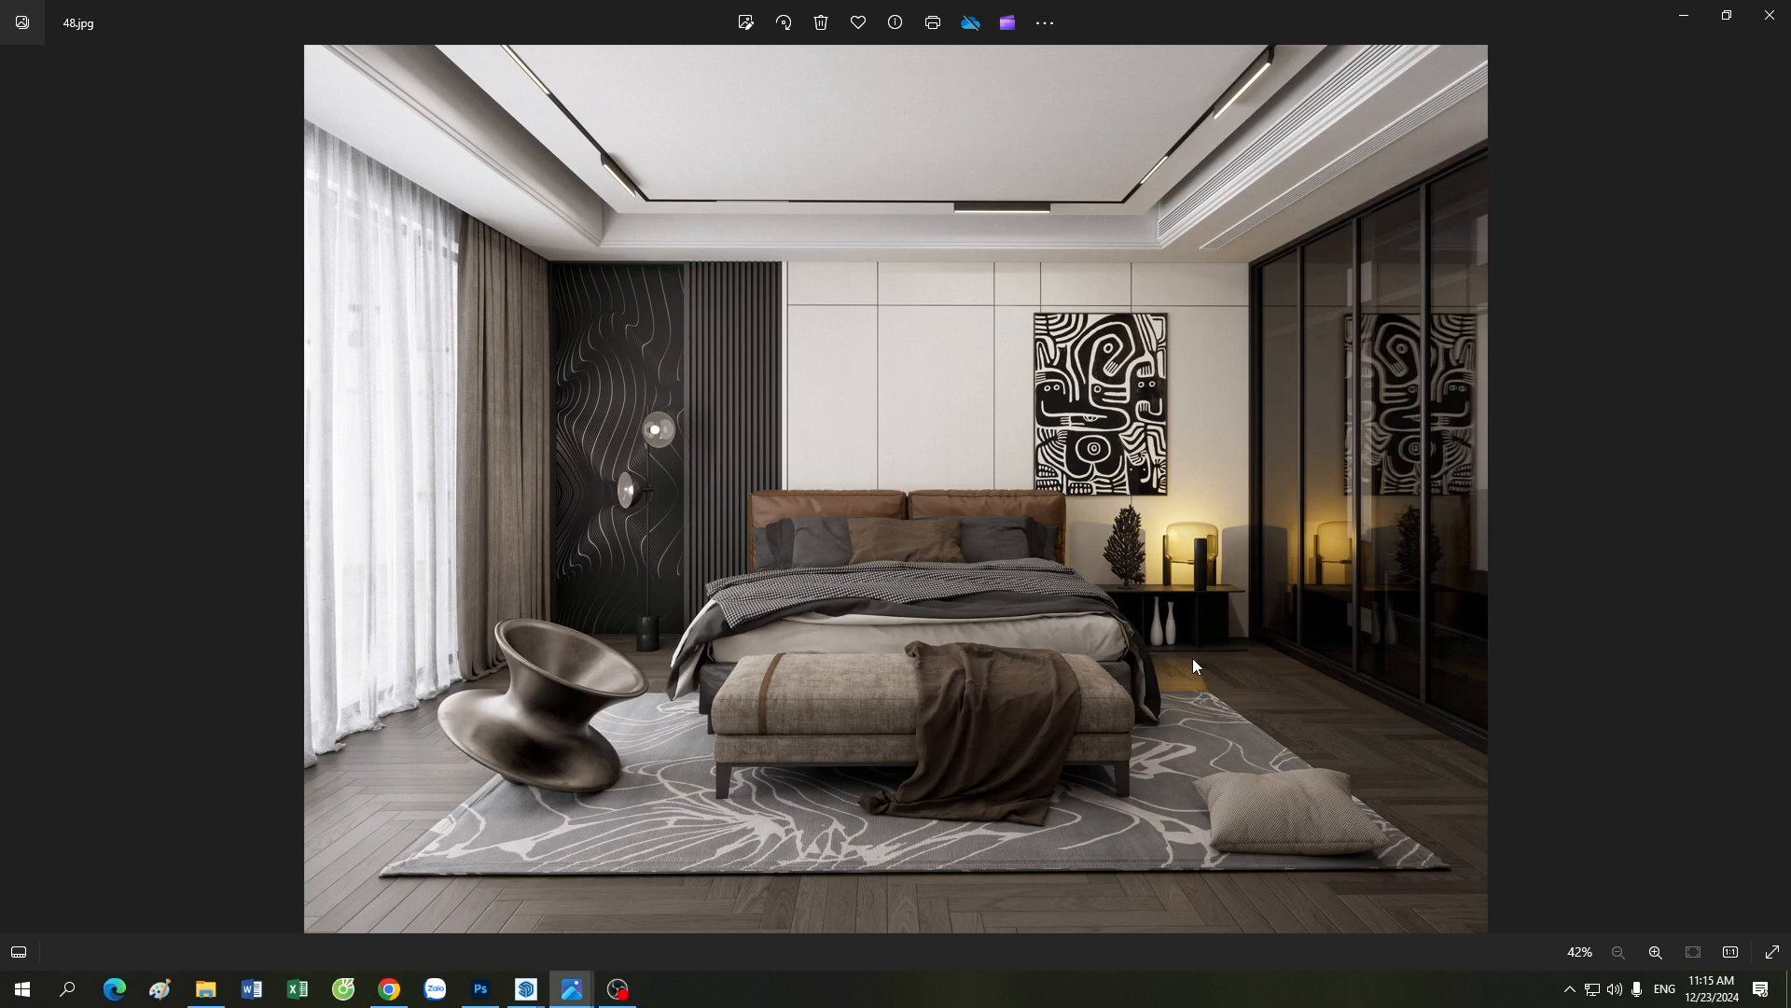
scroll(950, 562, up, 1)
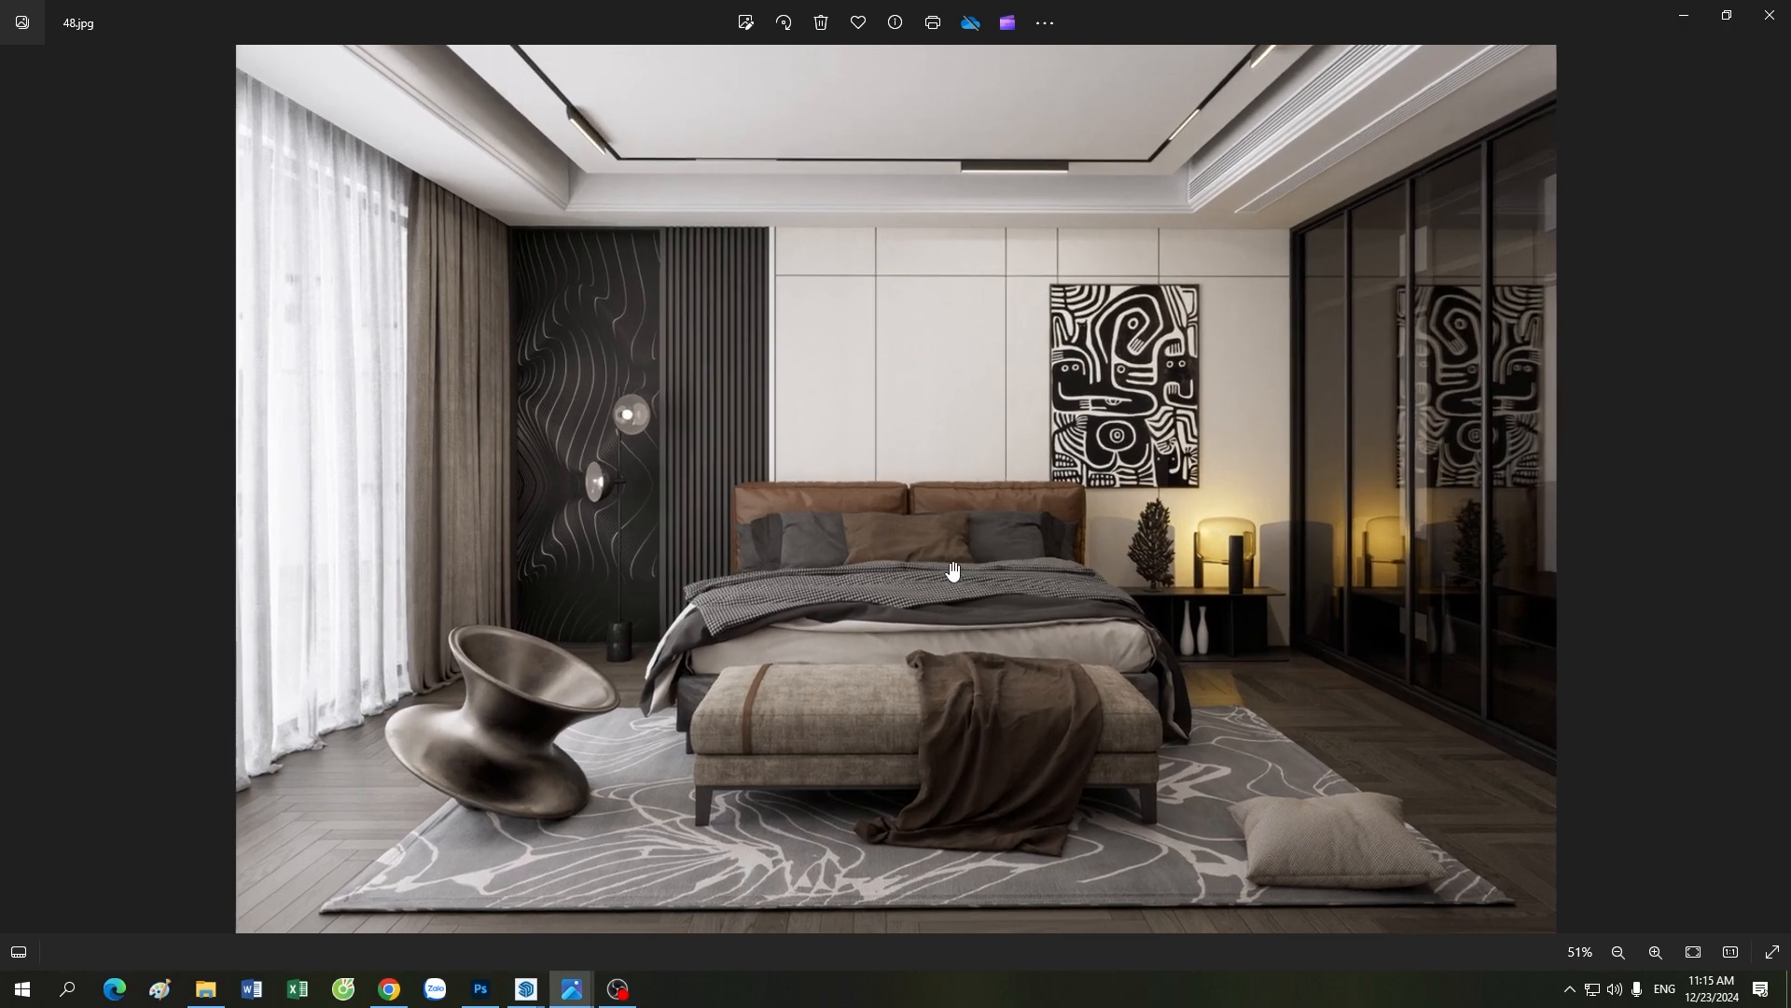
scroll(950, 562, down, 1)
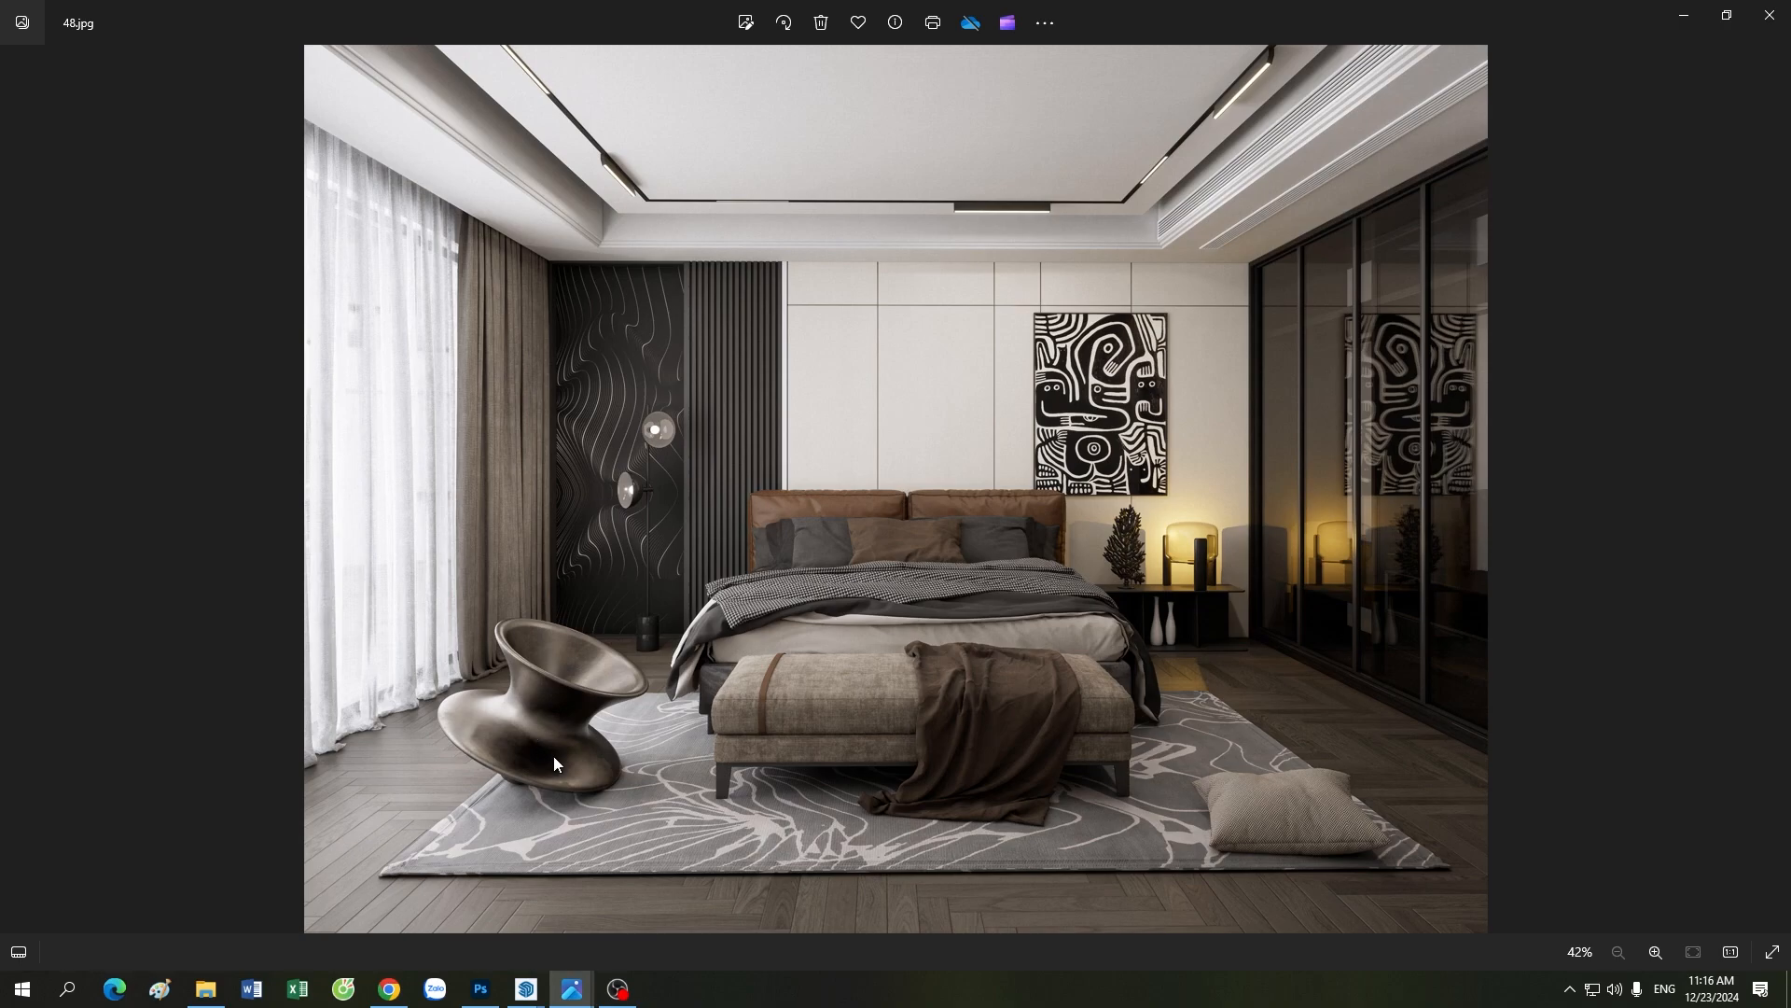
scroll(623, 736, up, 5)
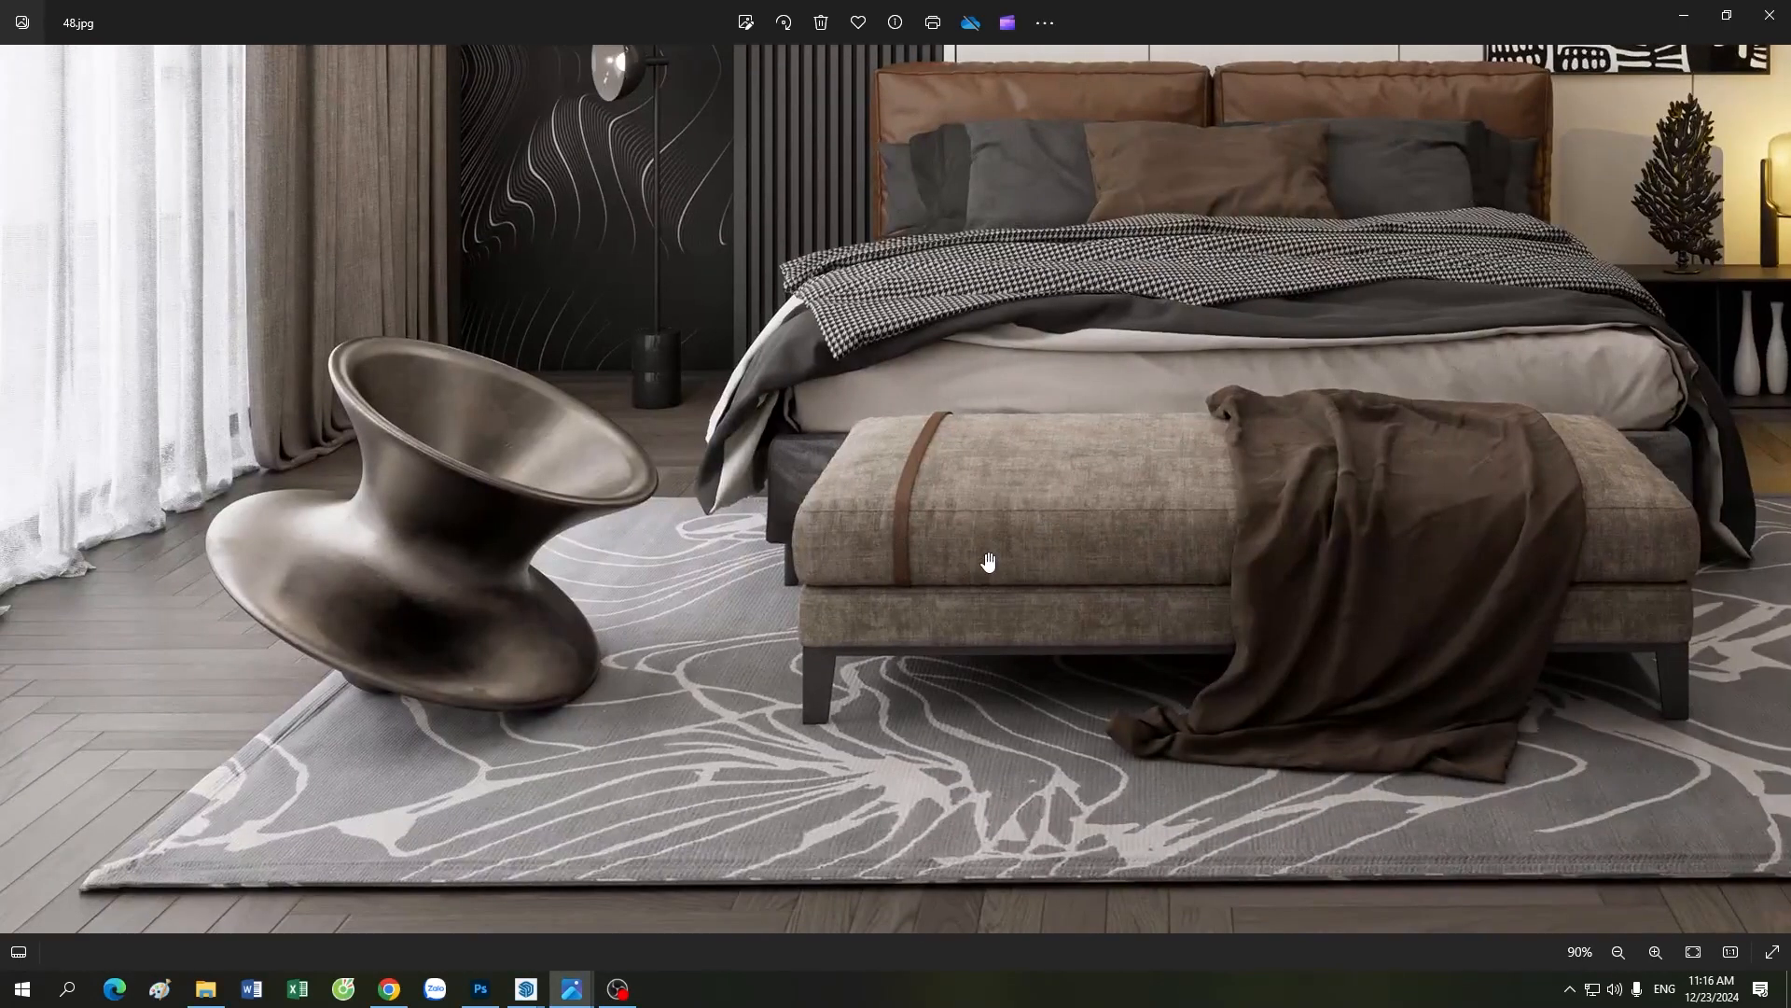
drag(1521, 665, 845, 586)
drag(1015, 375, 1018, 571)
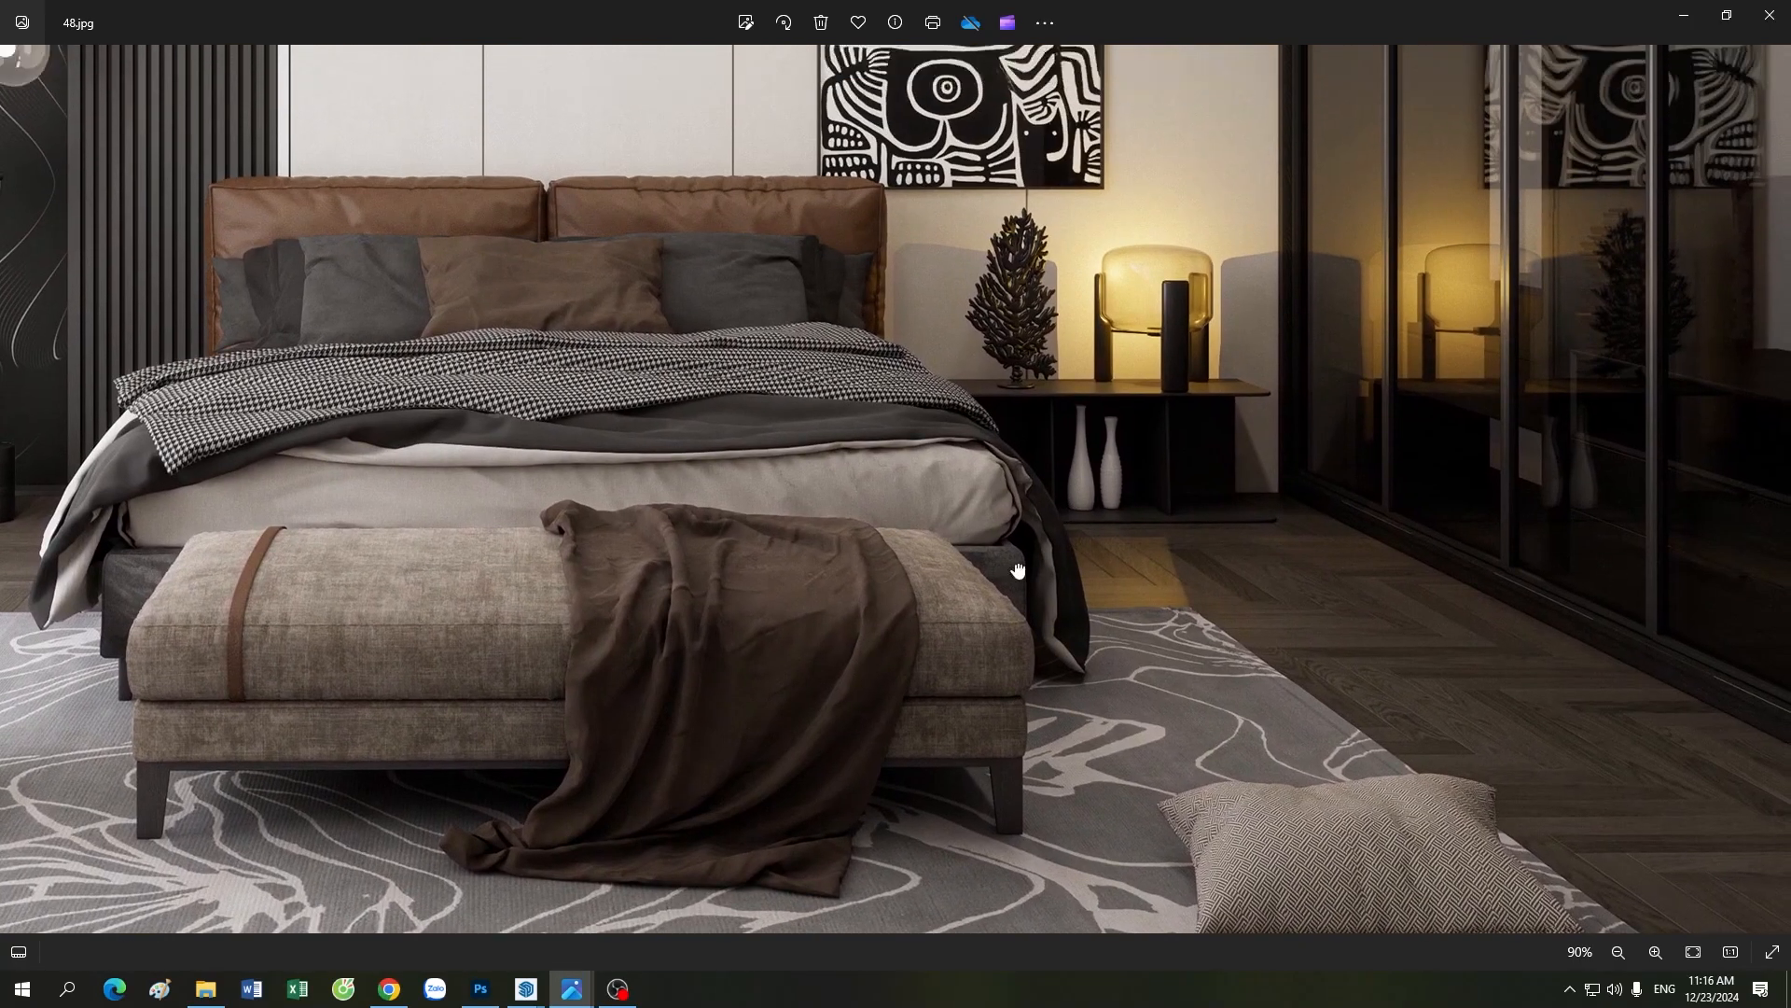
Step: Inspect the reference image's ceiling track lights, curtains and dark wall panel with the floor lamp in close-up
drag(1018, 322, 1016, 660)
drag(1045, 432, 1019, 599)
drag(891, 366, 872, 628)
drag(664, 631, 1031, 535)
drag(504, 387, 719, 451)
drag(731, 628, 760, 660)
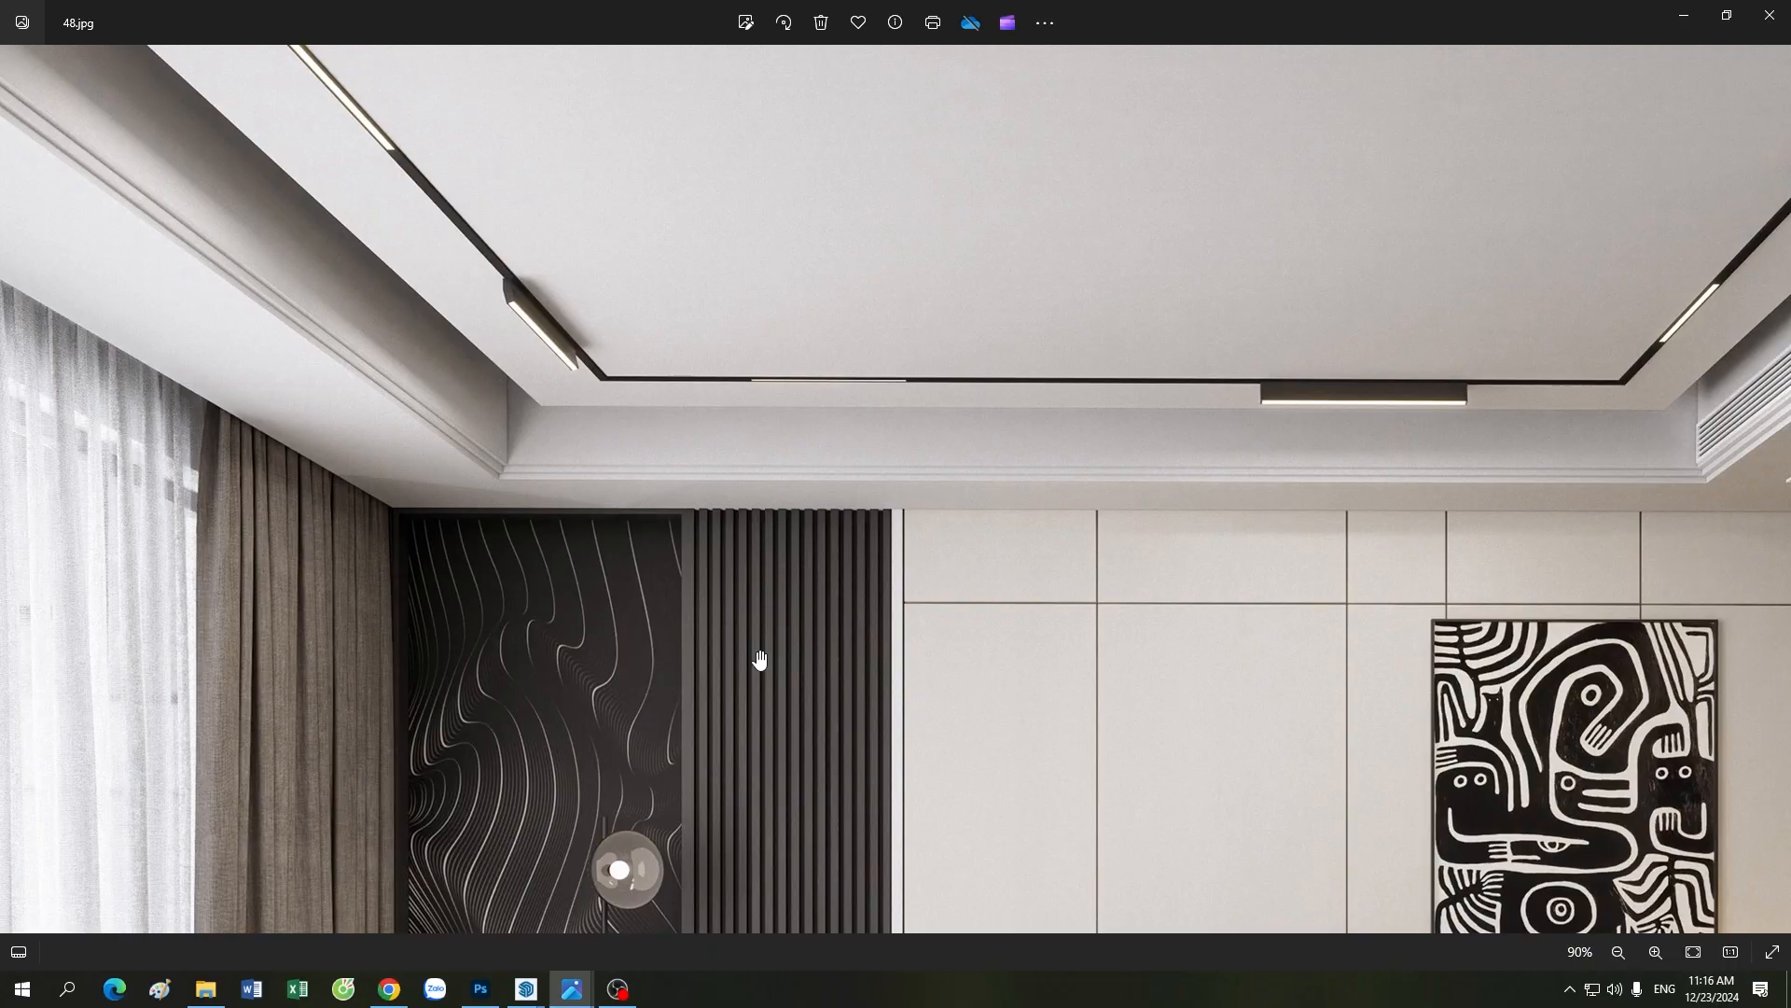
drag(538, 656, 768, 504)
drag(632, 875, 570, 417)
Step: Study the lighting around the bed and rug in the reference image, then return to the full picture
scroll(588, 456, down, 2)
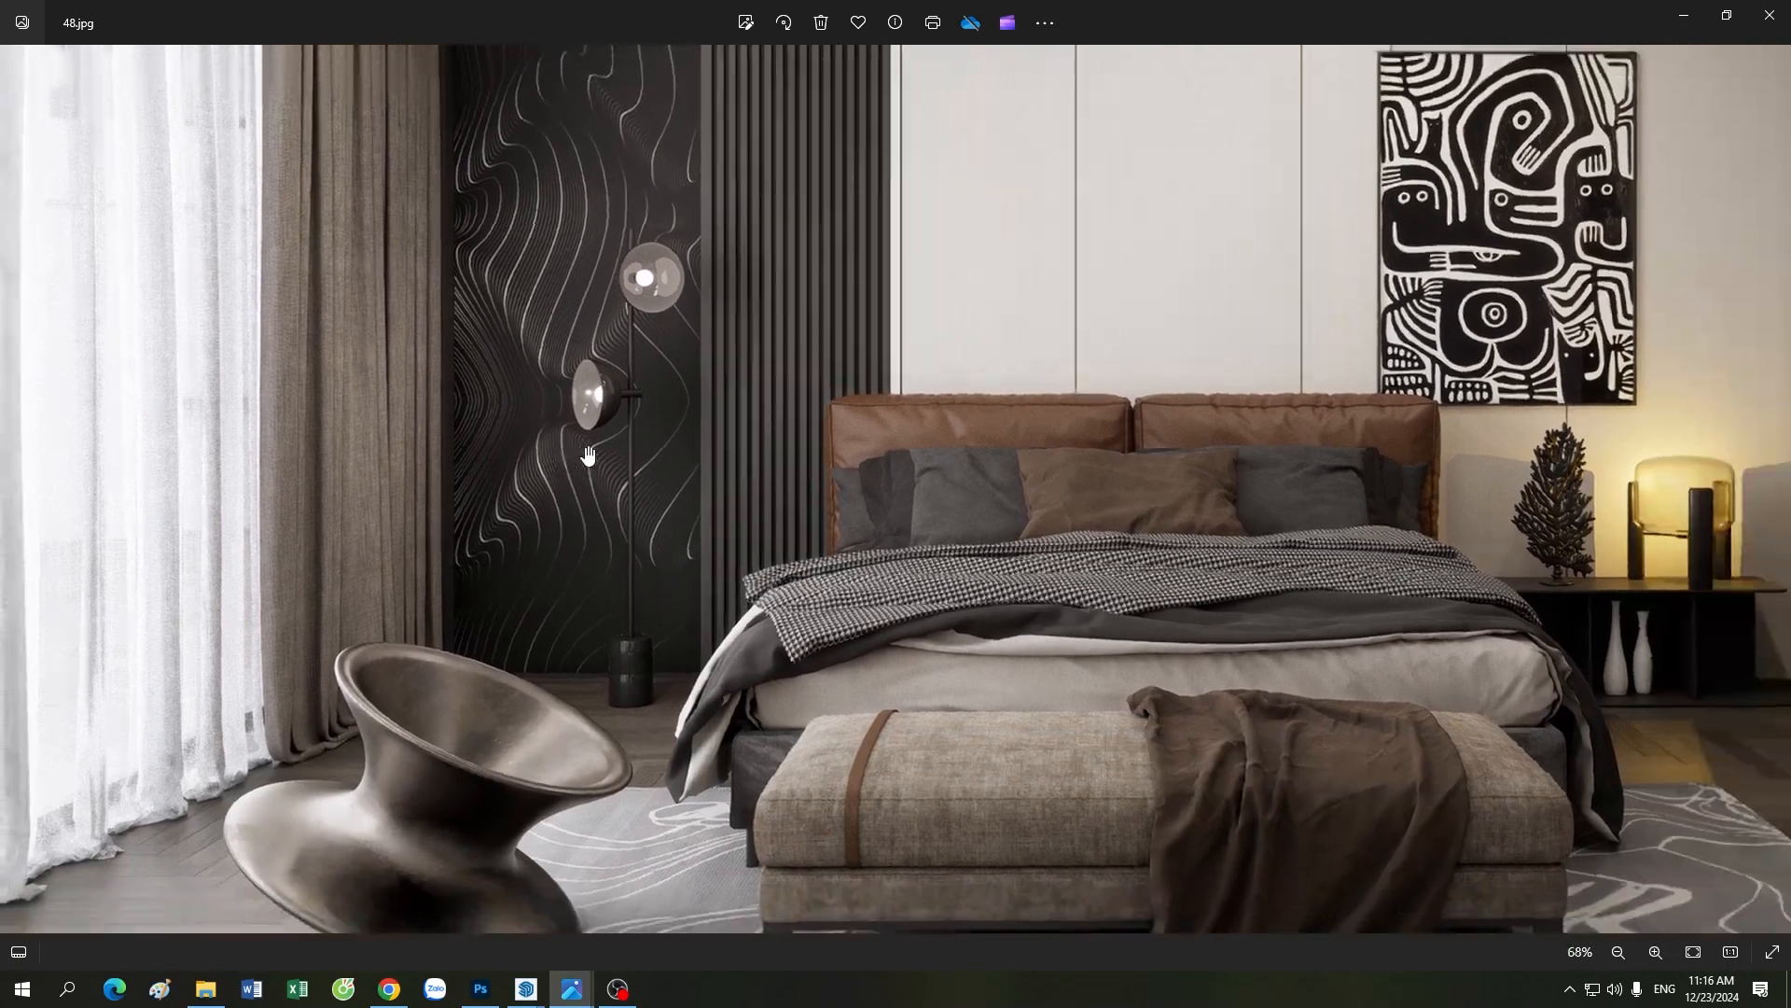
scroll(588, 455, down, 2)
scroll(952, 530, up, 4)
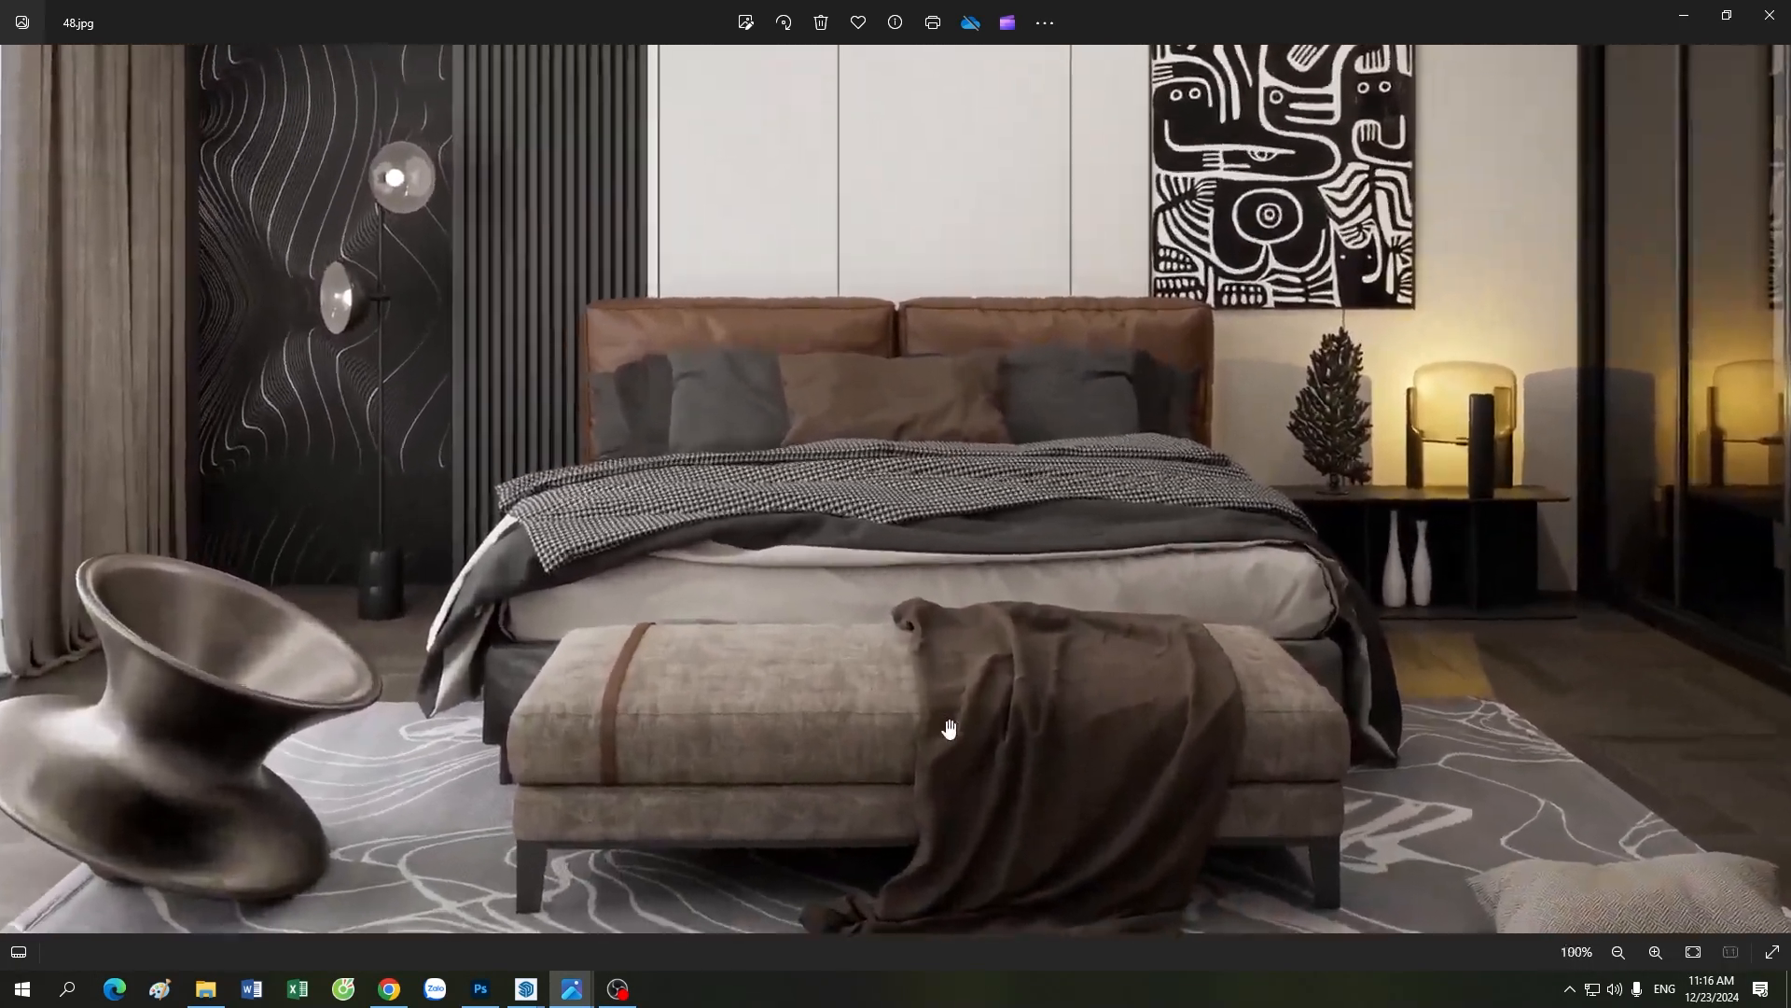
drag(1670, 869, 892, 608)
scroll(944, 609, down, 5)
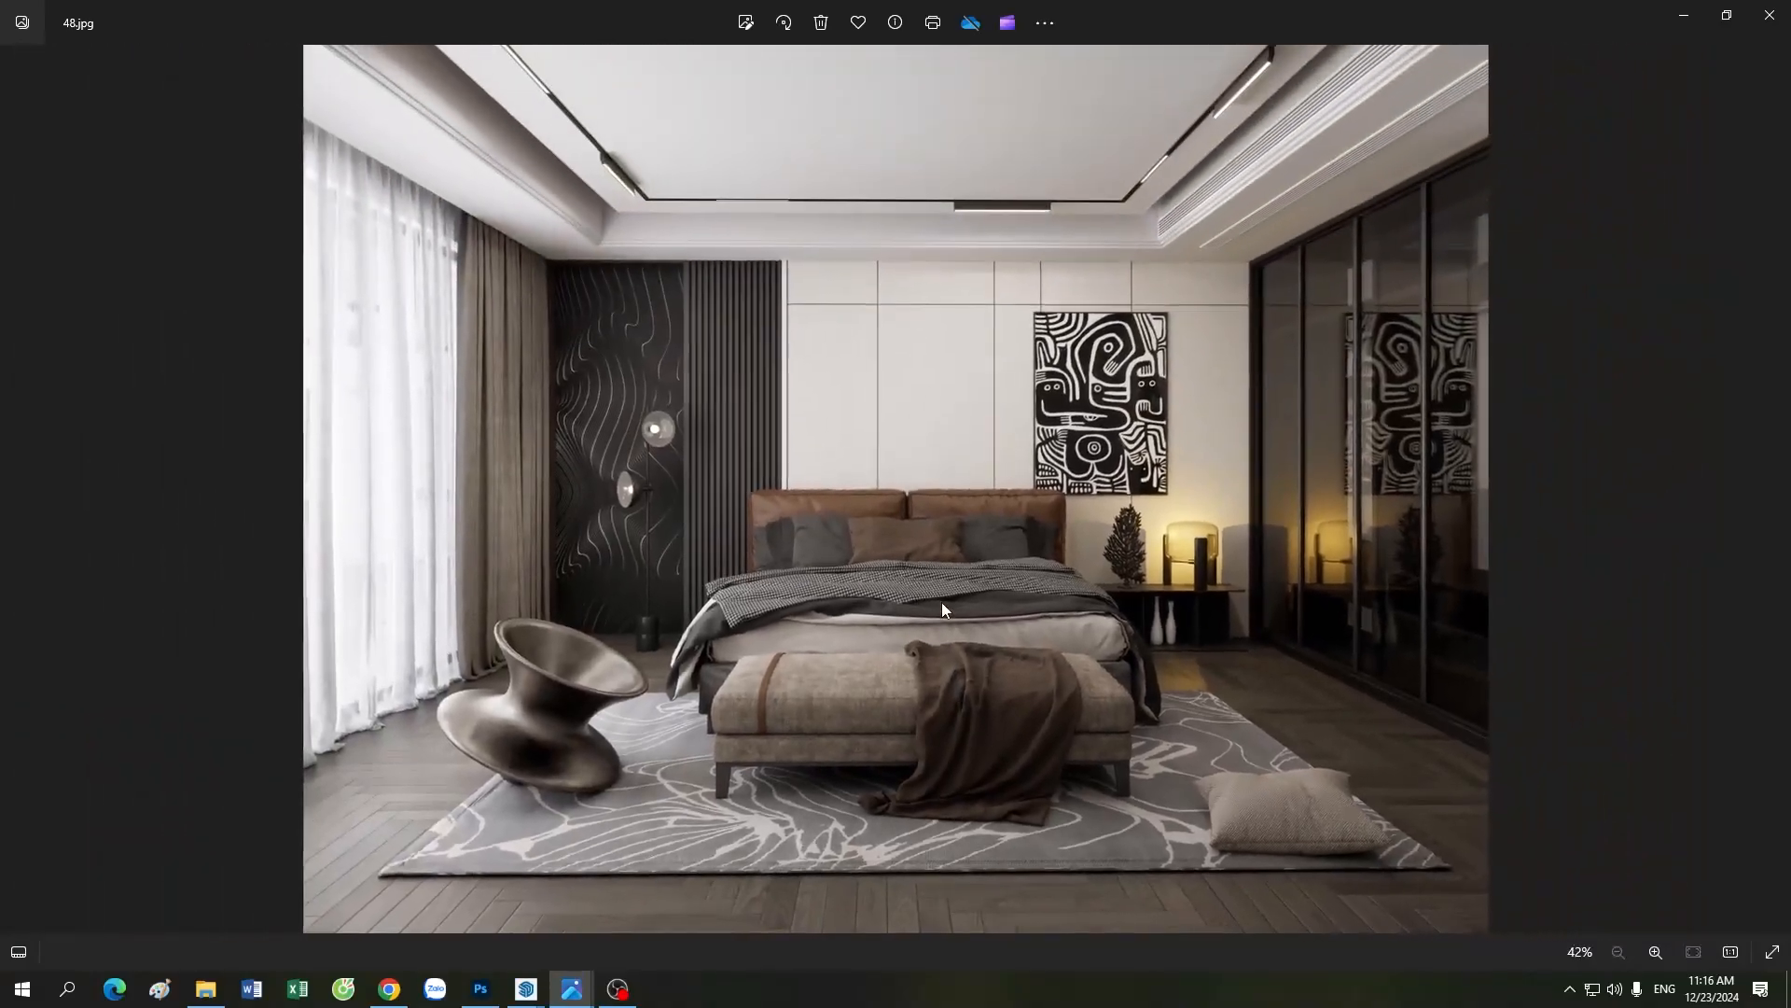
Step: Inspect the ceiling, track lights, curtains and wall artwork in the reference image, then return to the full picture
scroll(401, 581, up, 4)
drag(357, 190, 503, 551)
scroll(504, 552, down, 3)
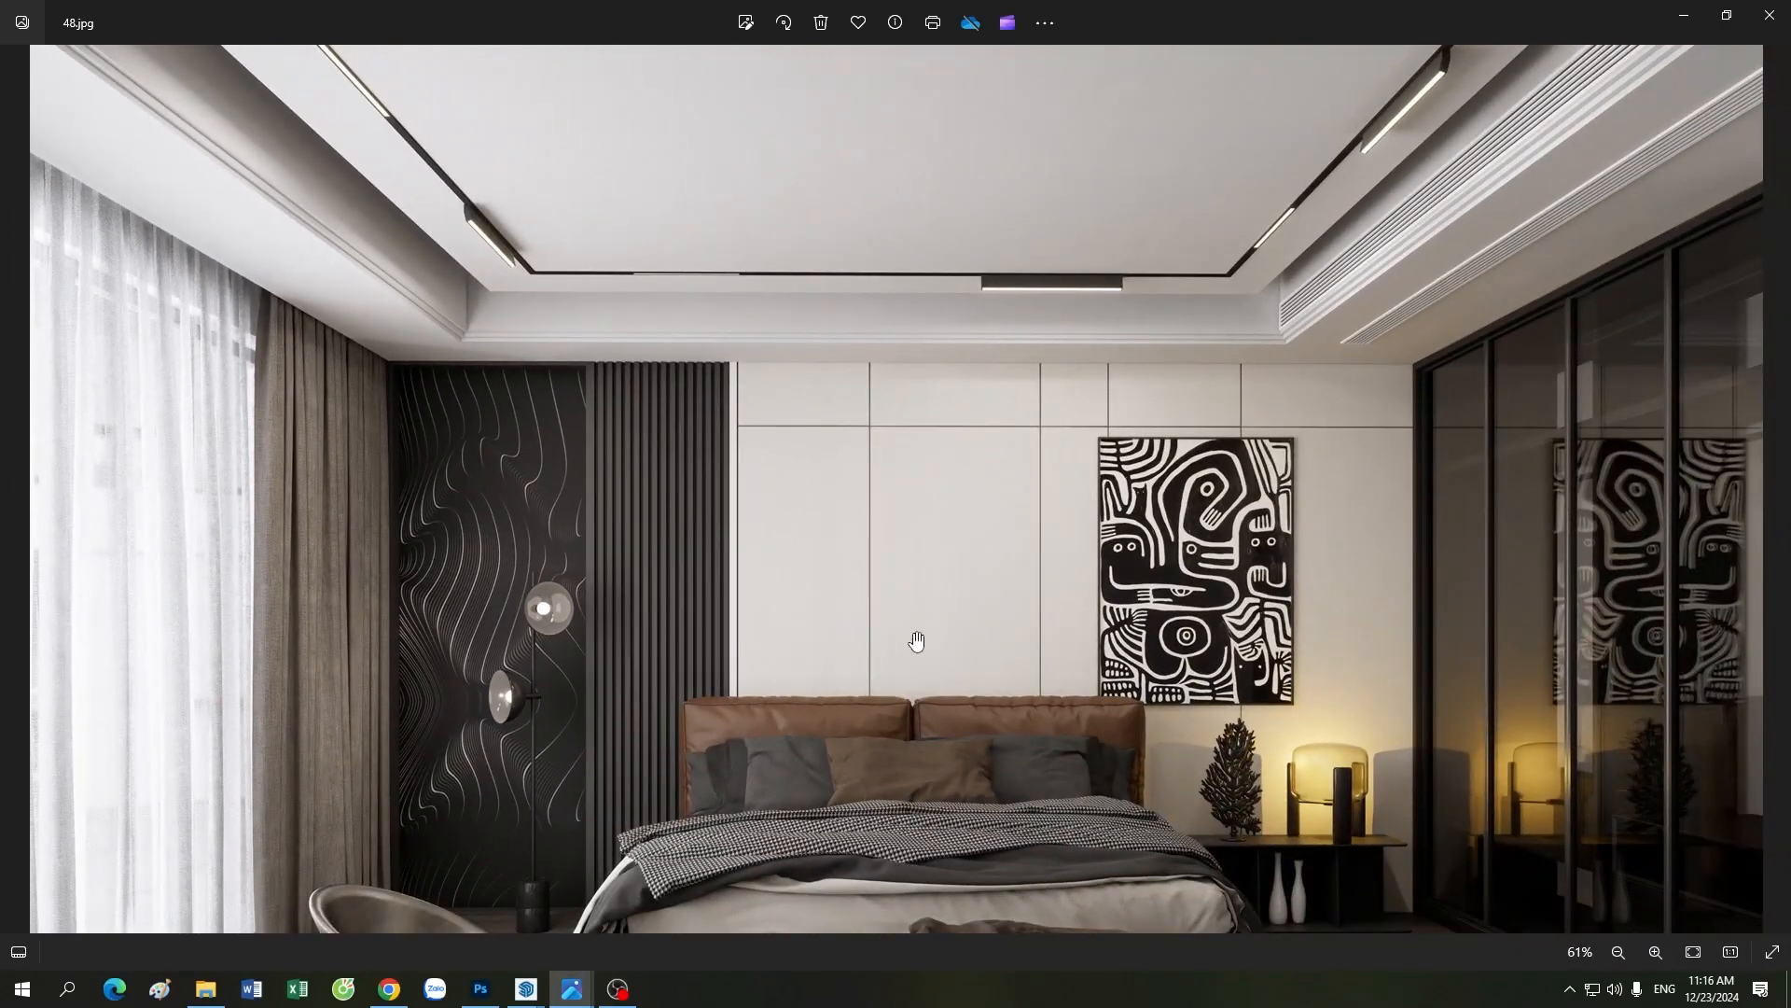
scroll(916, 640, down, 2)
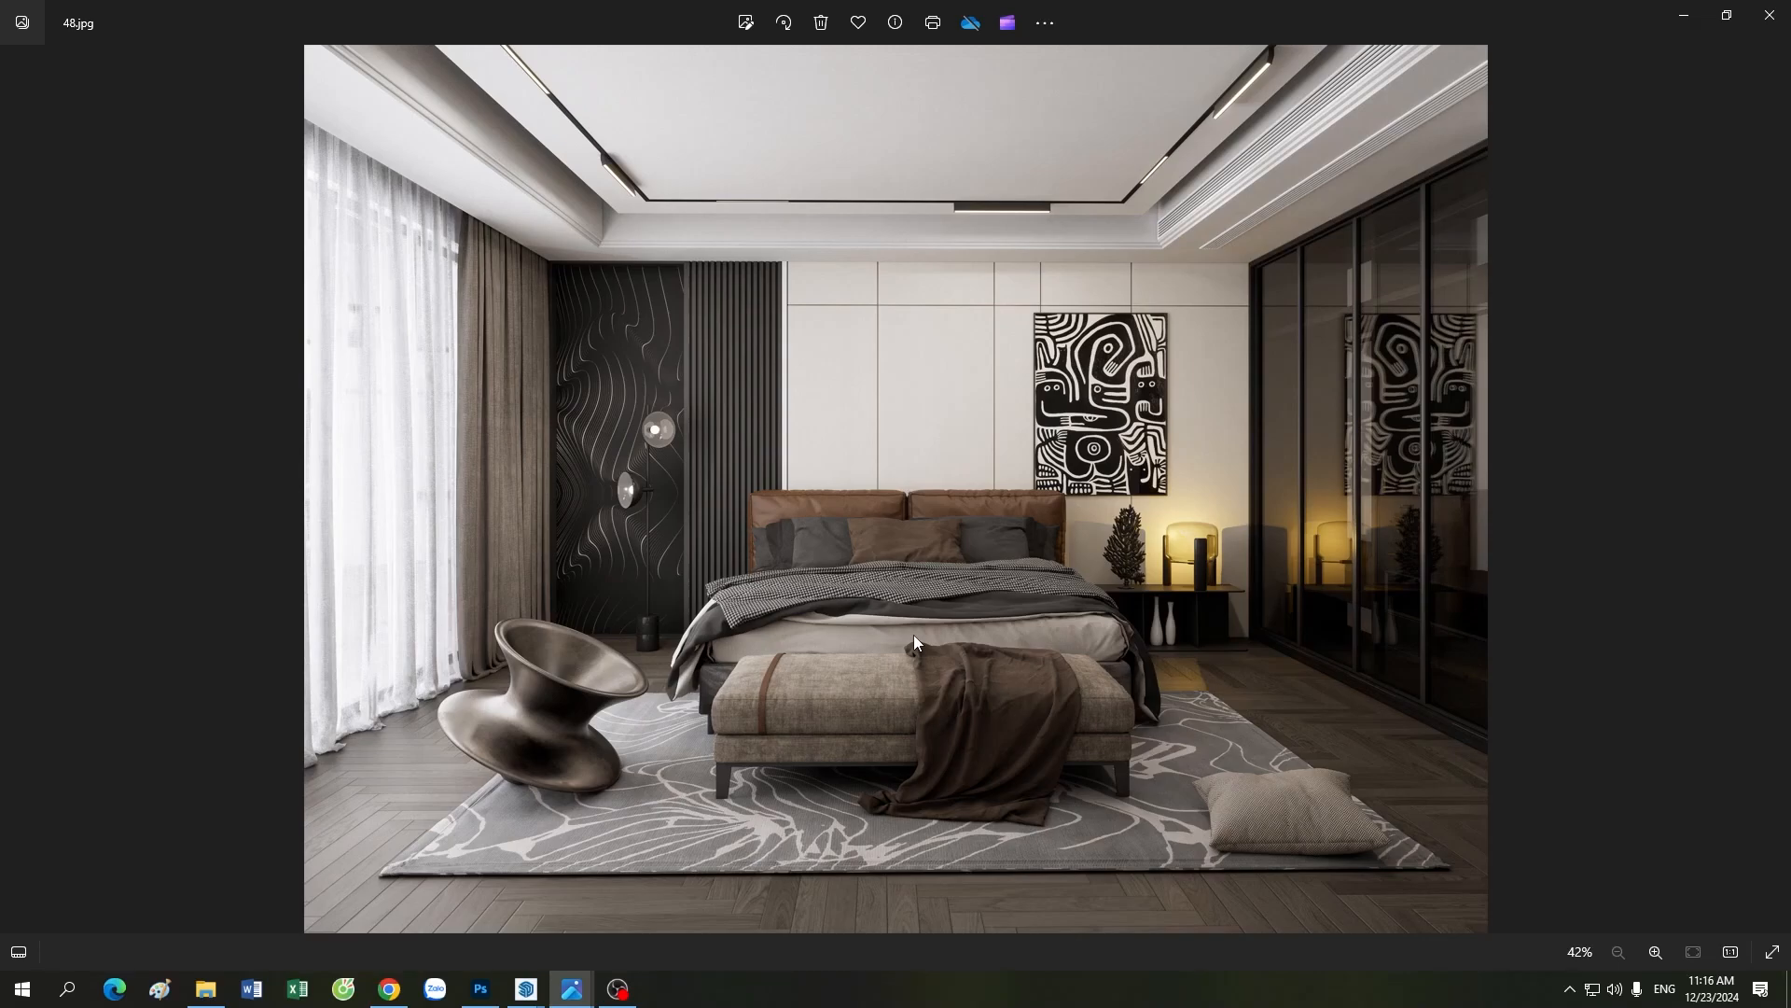
Step: Examine the reference image's bed, bench, metallic chair and rug up close, then return to the full picture
scroll(914, 640, up, 5)
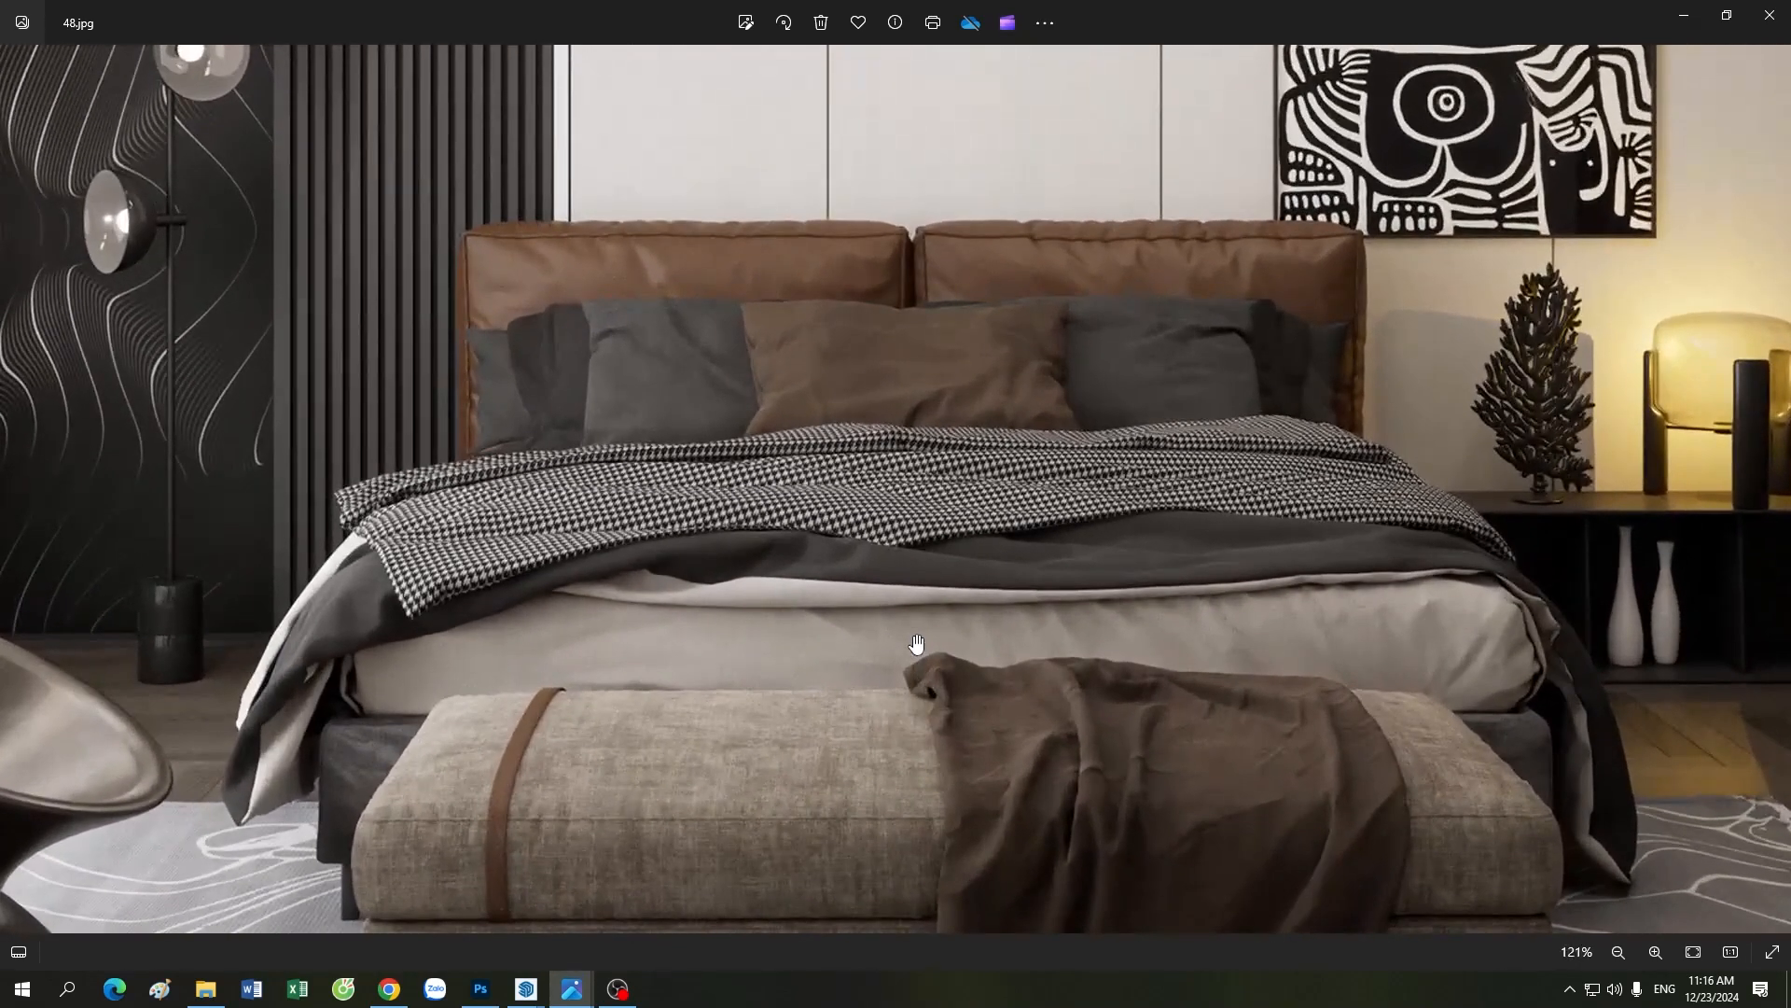
drag(793, 680, 979, 416)
drag(706, 715, 904, 462)
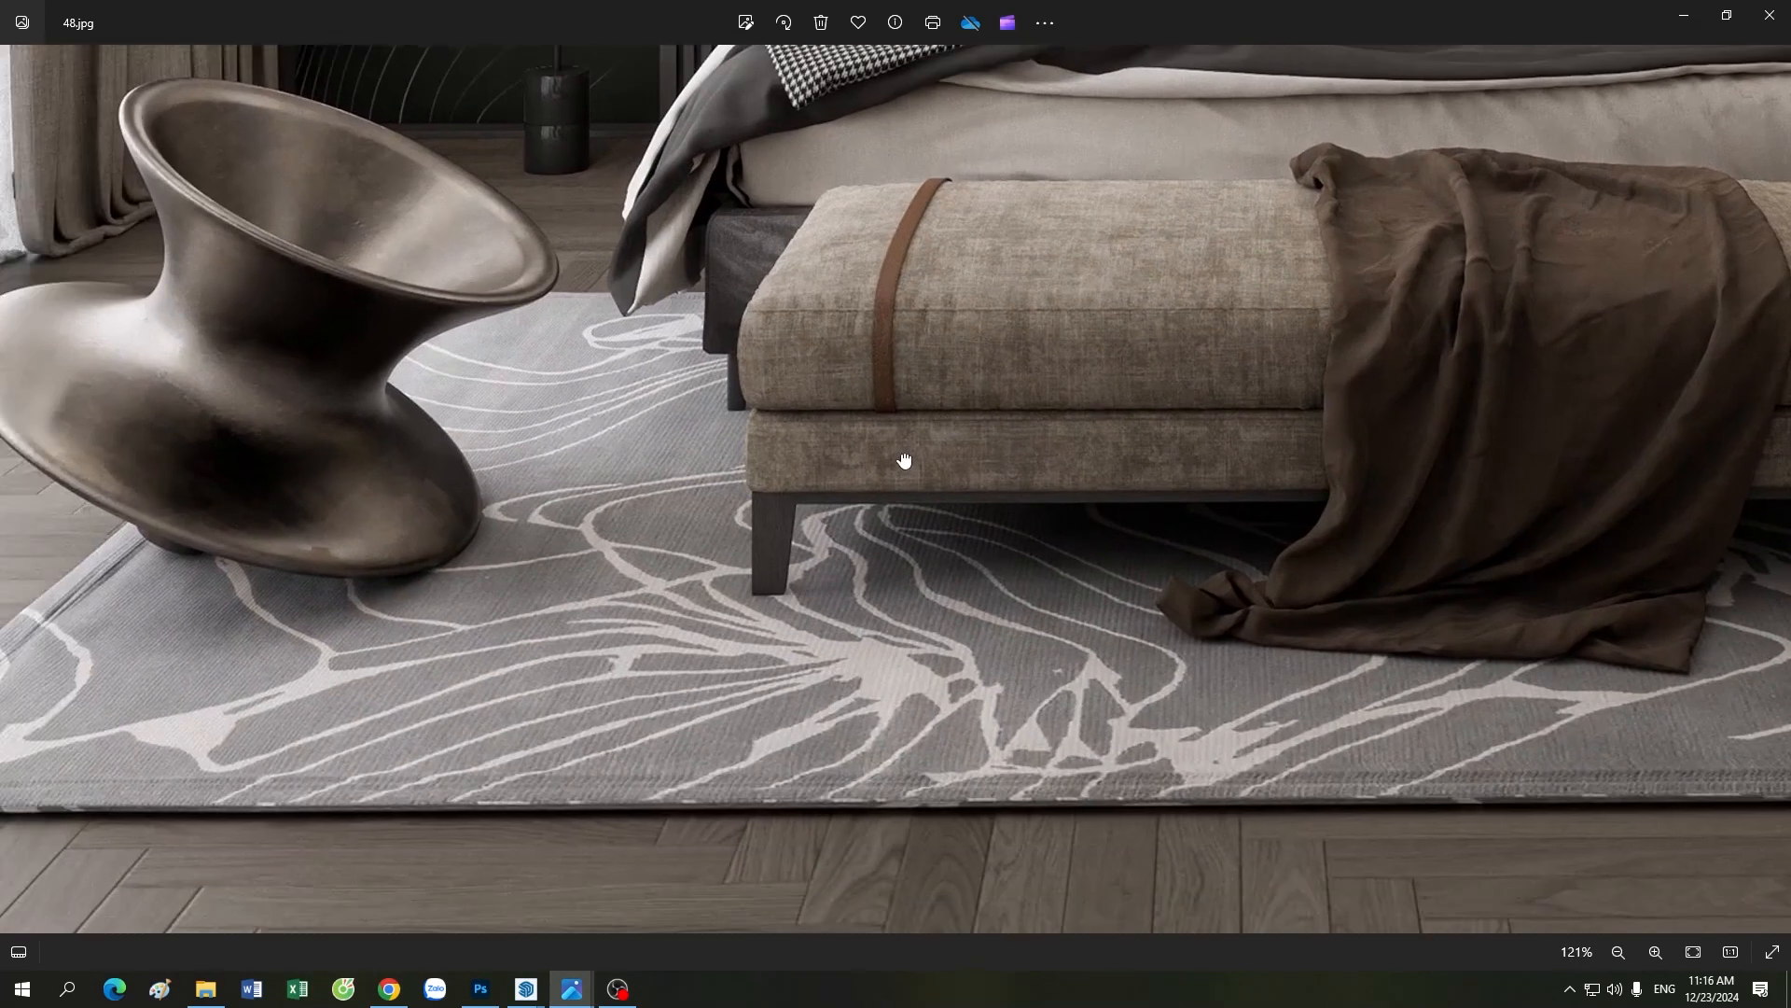
scroll(905, 463, down, 2)
scroll(903, 461, down, 3)
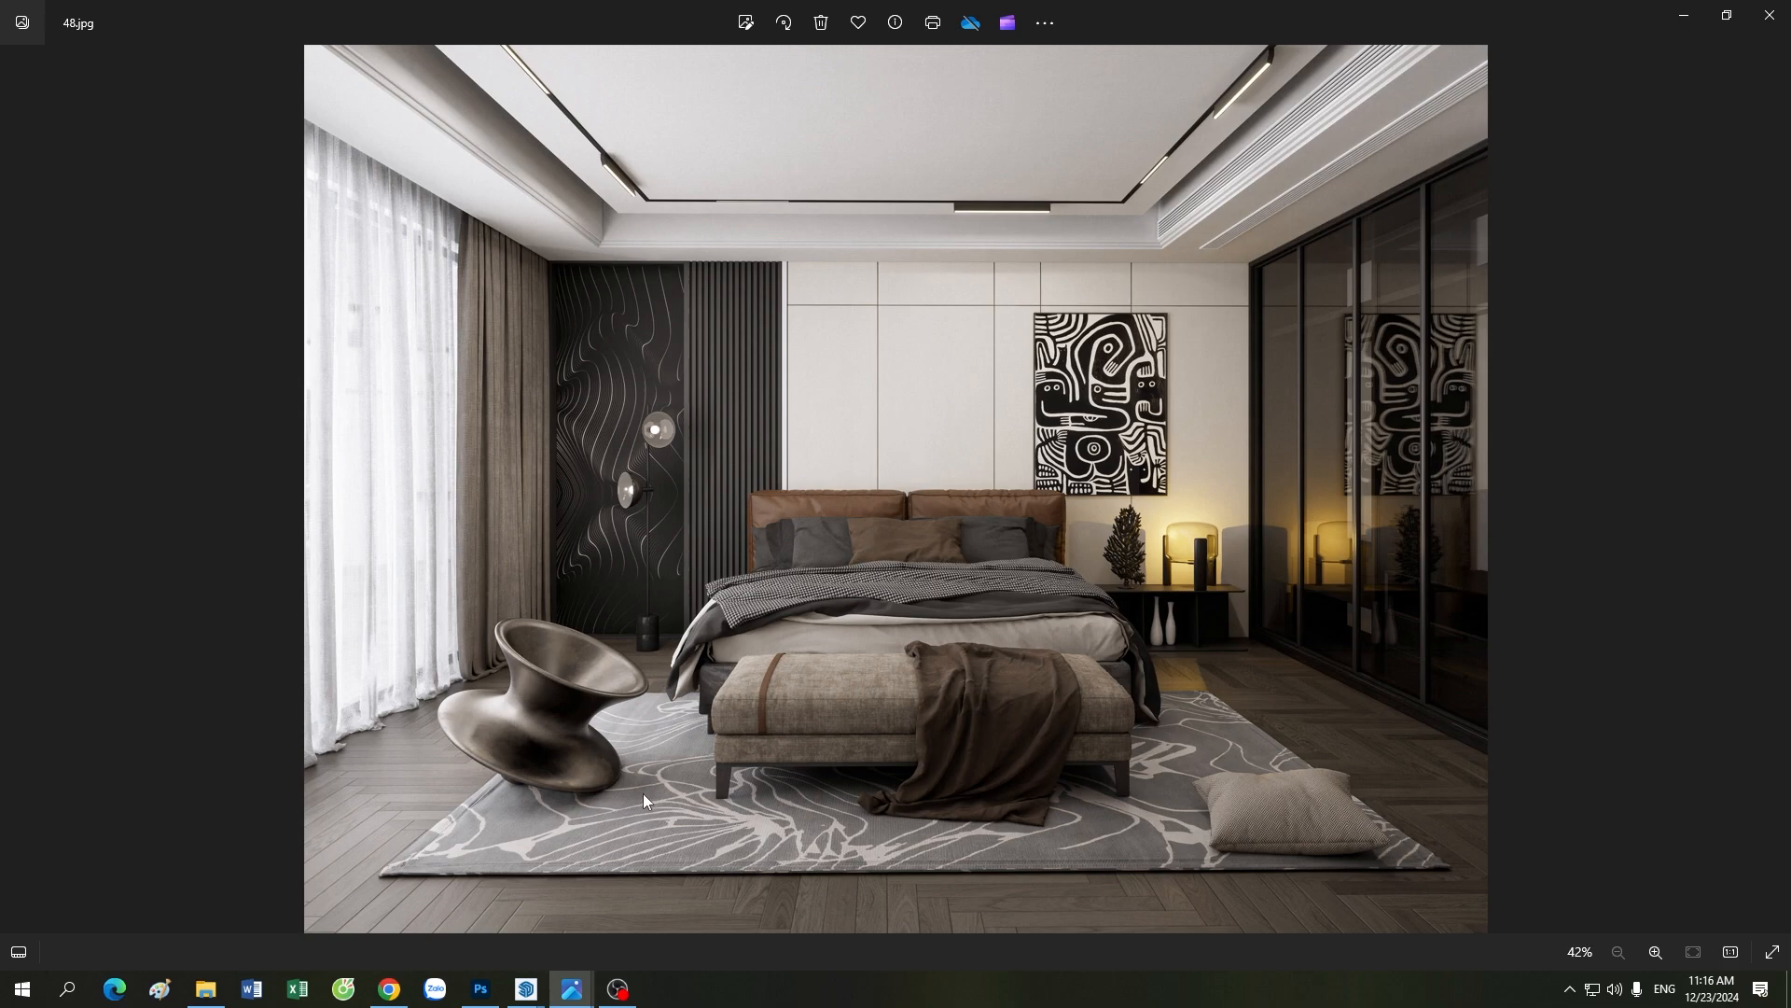
Step: Switch to the SketchUp model with the Enscape render beside it and examine the window wall's curtains and rectangular panels
mouse_move(528, 989)
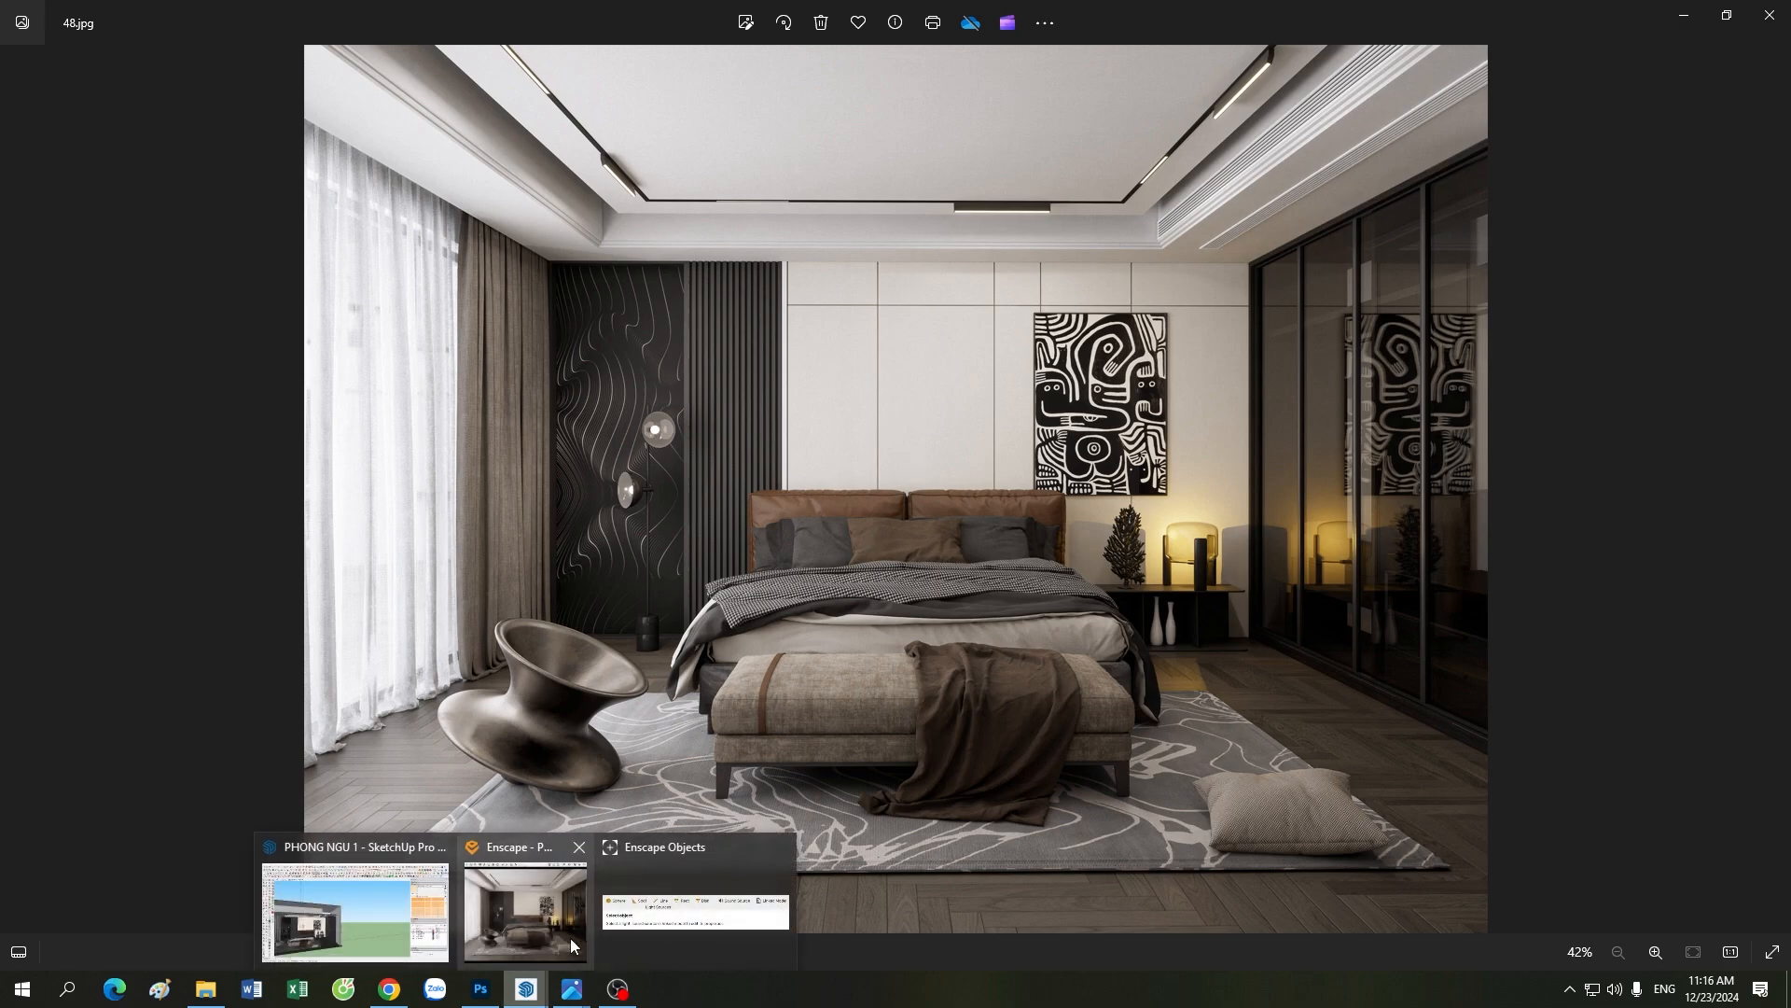
click(528, 922)
click(438, 933)
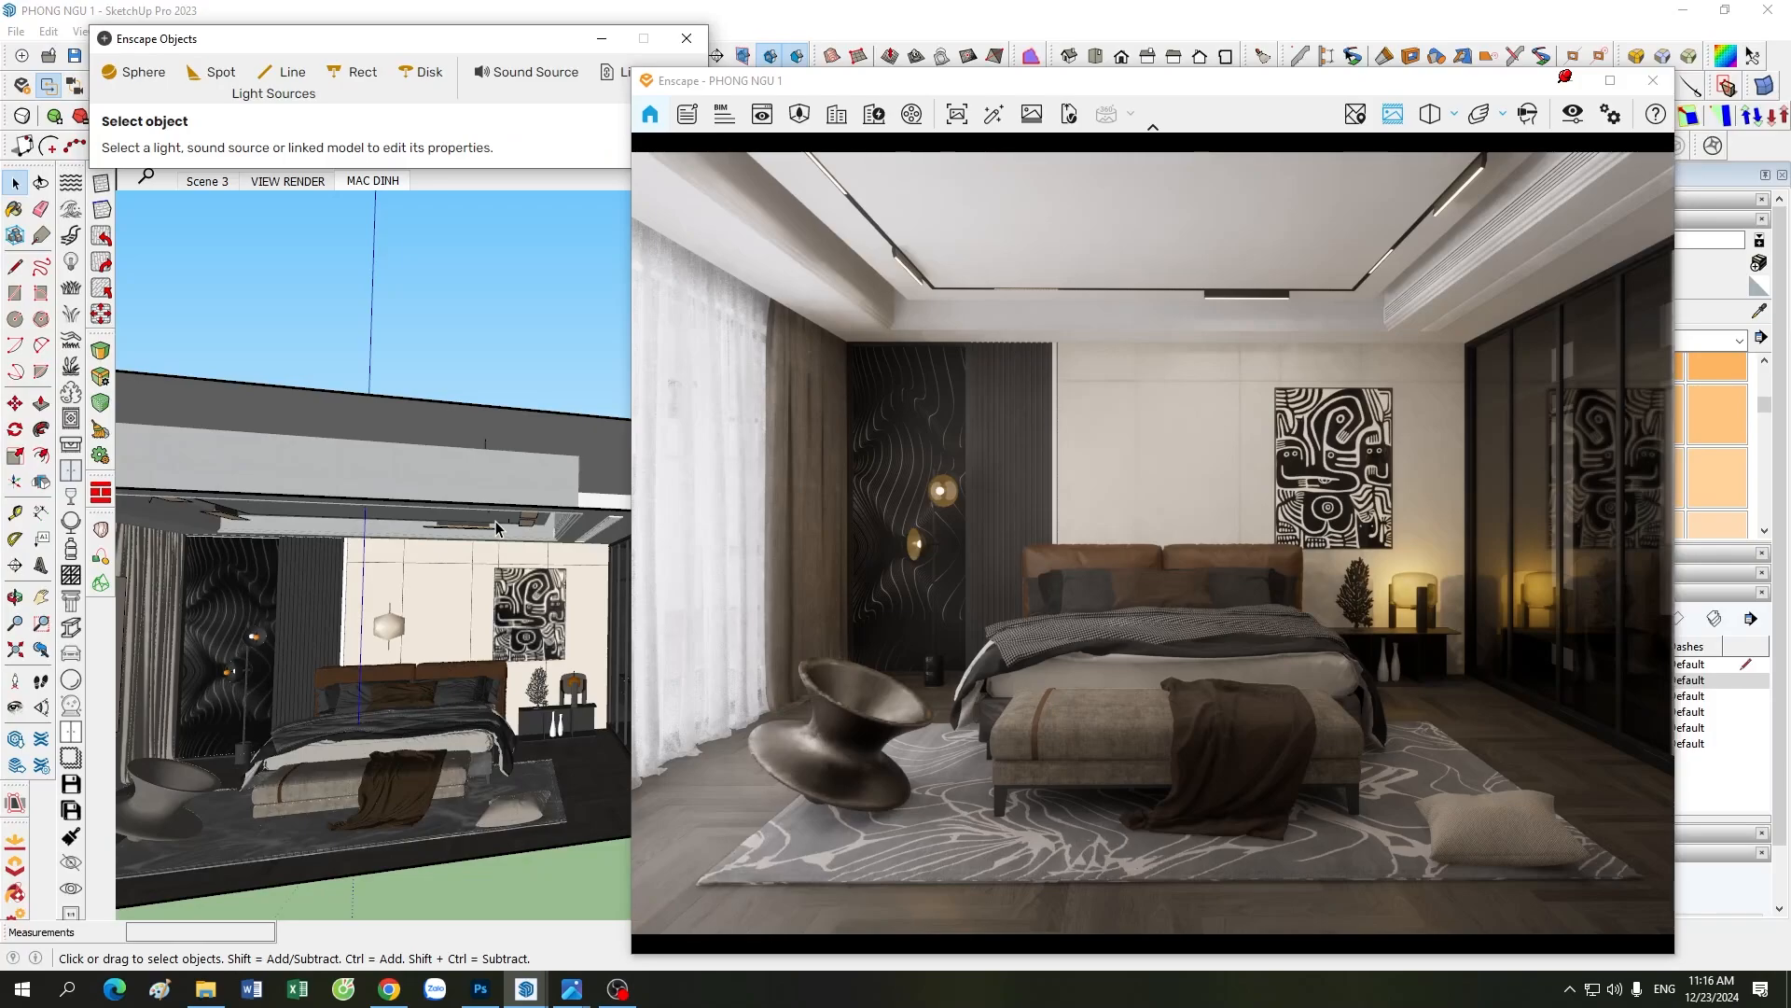
scroll(497, 525, down, 3)
click(450, 761)
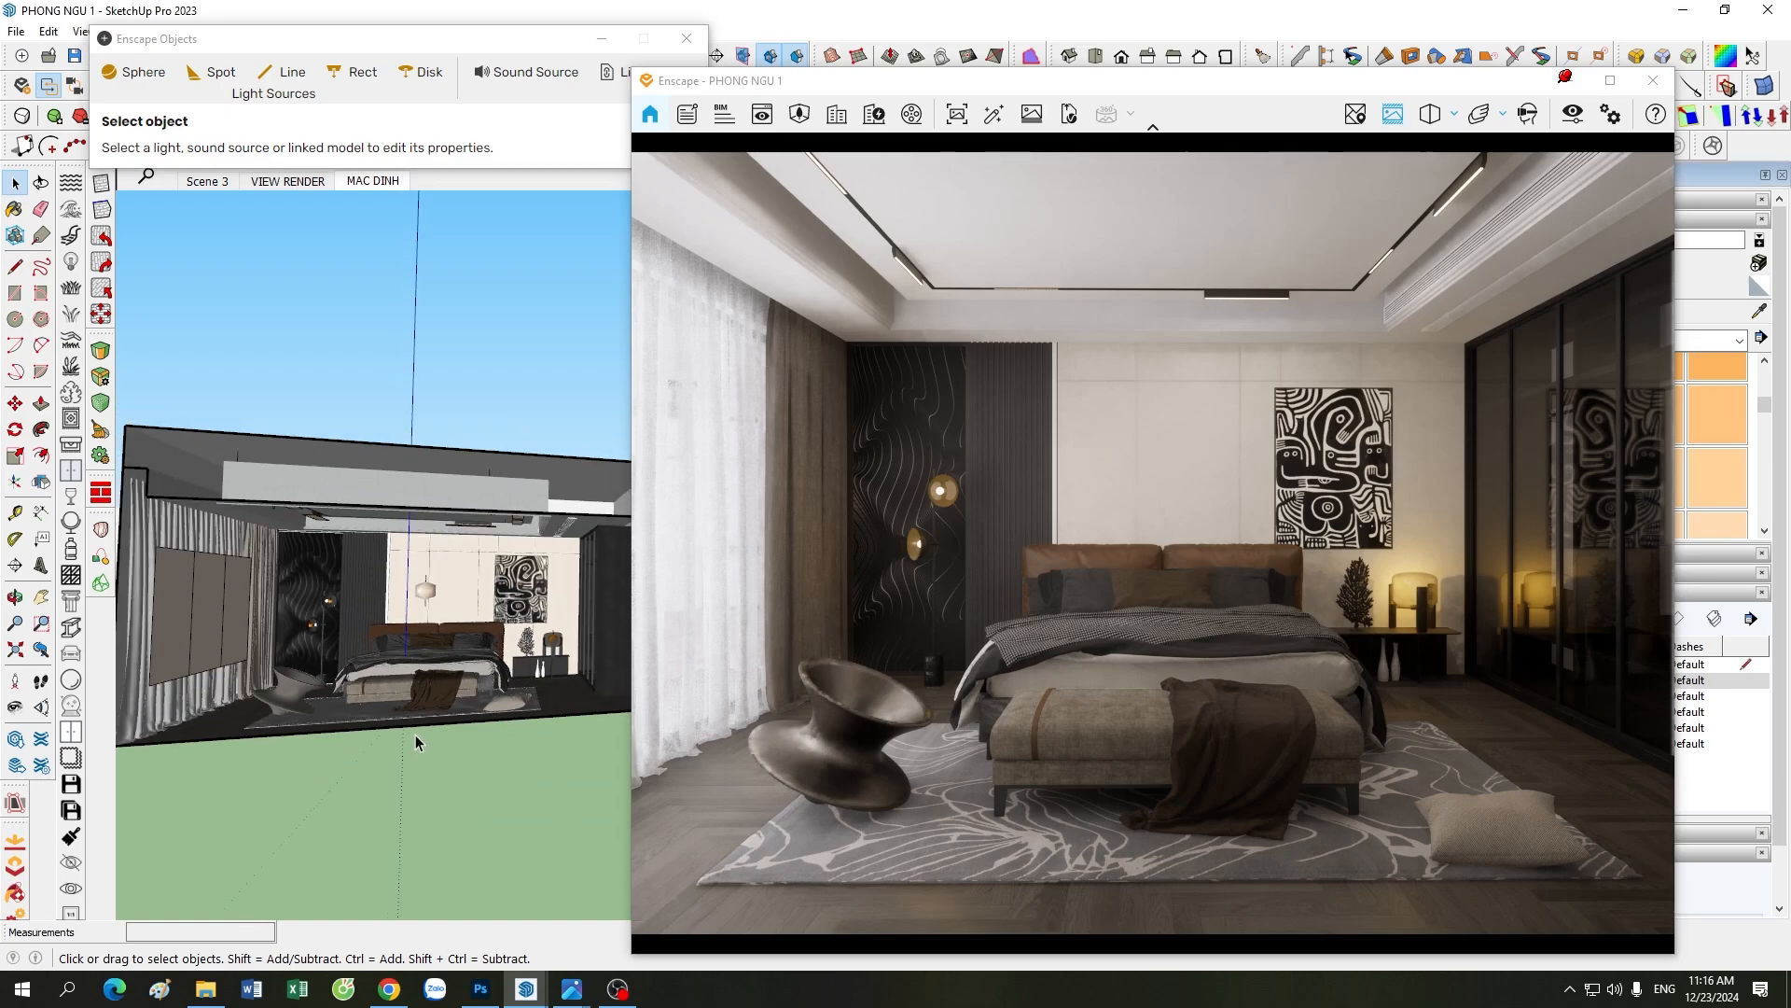
scroll(264, 594, up, 1)
scroll(488, 602, down, 2)
middle_drag(364, 827, 244, 810)
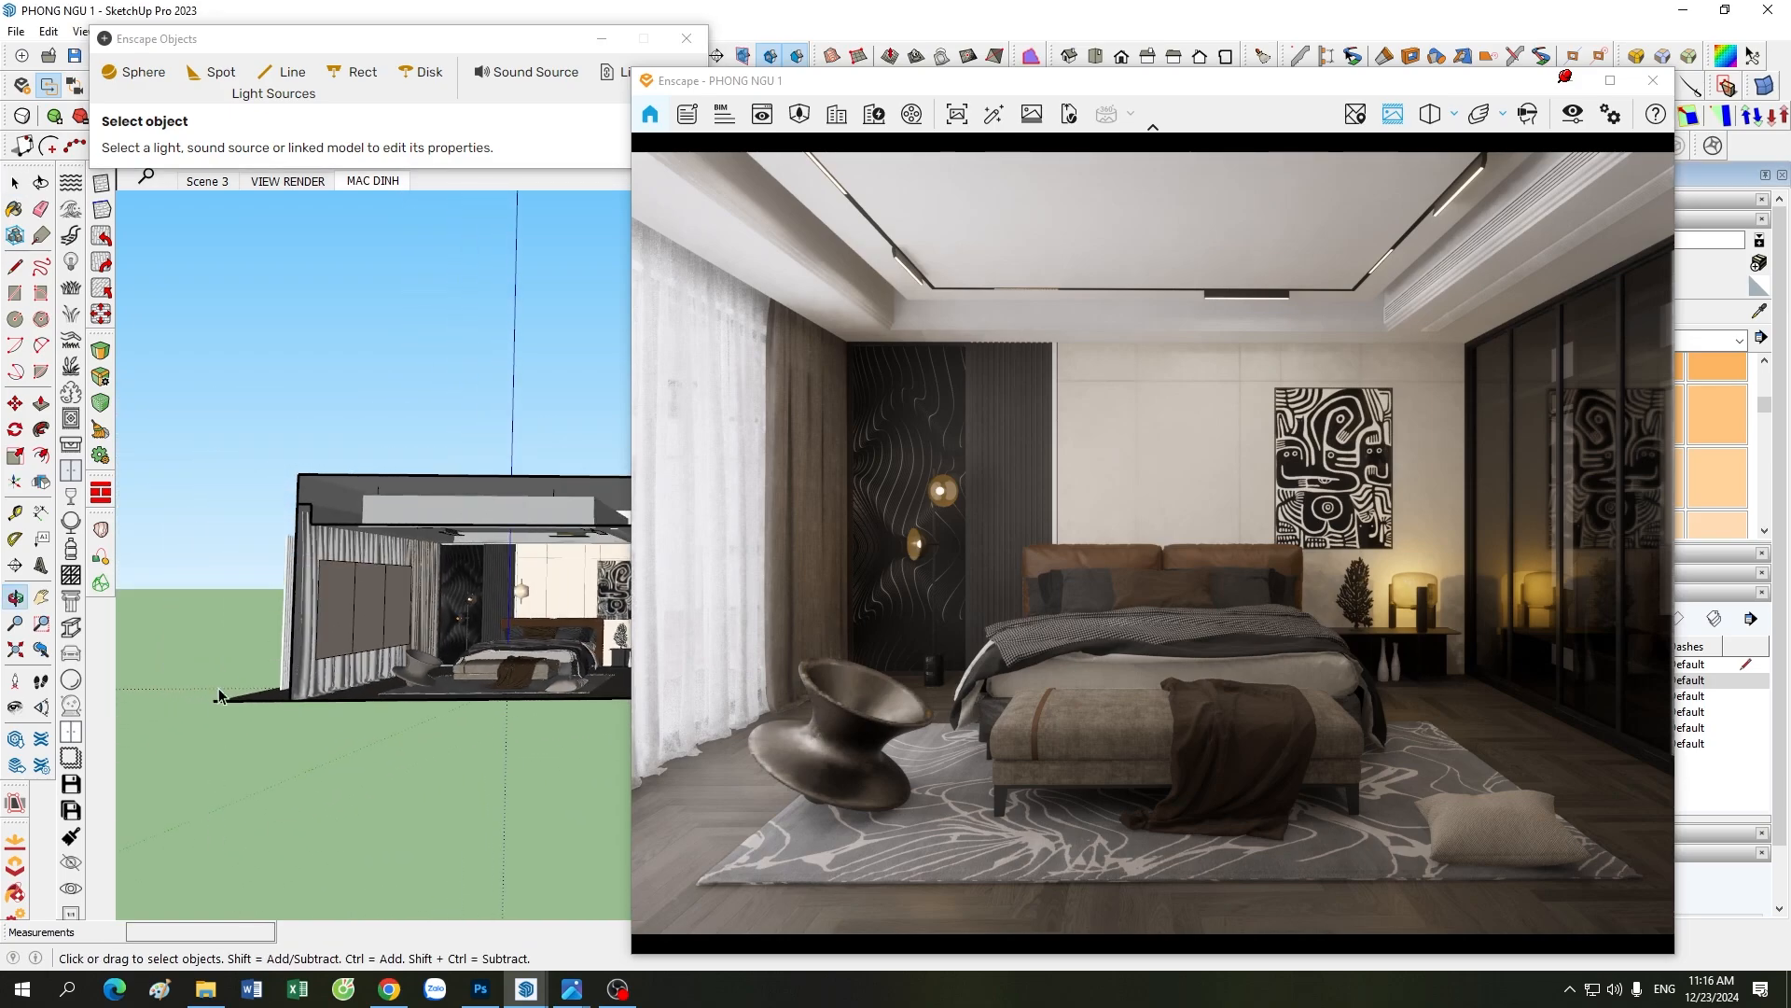
scroll(319, 601, up, 3)
scroll(412, 567, up, 2)
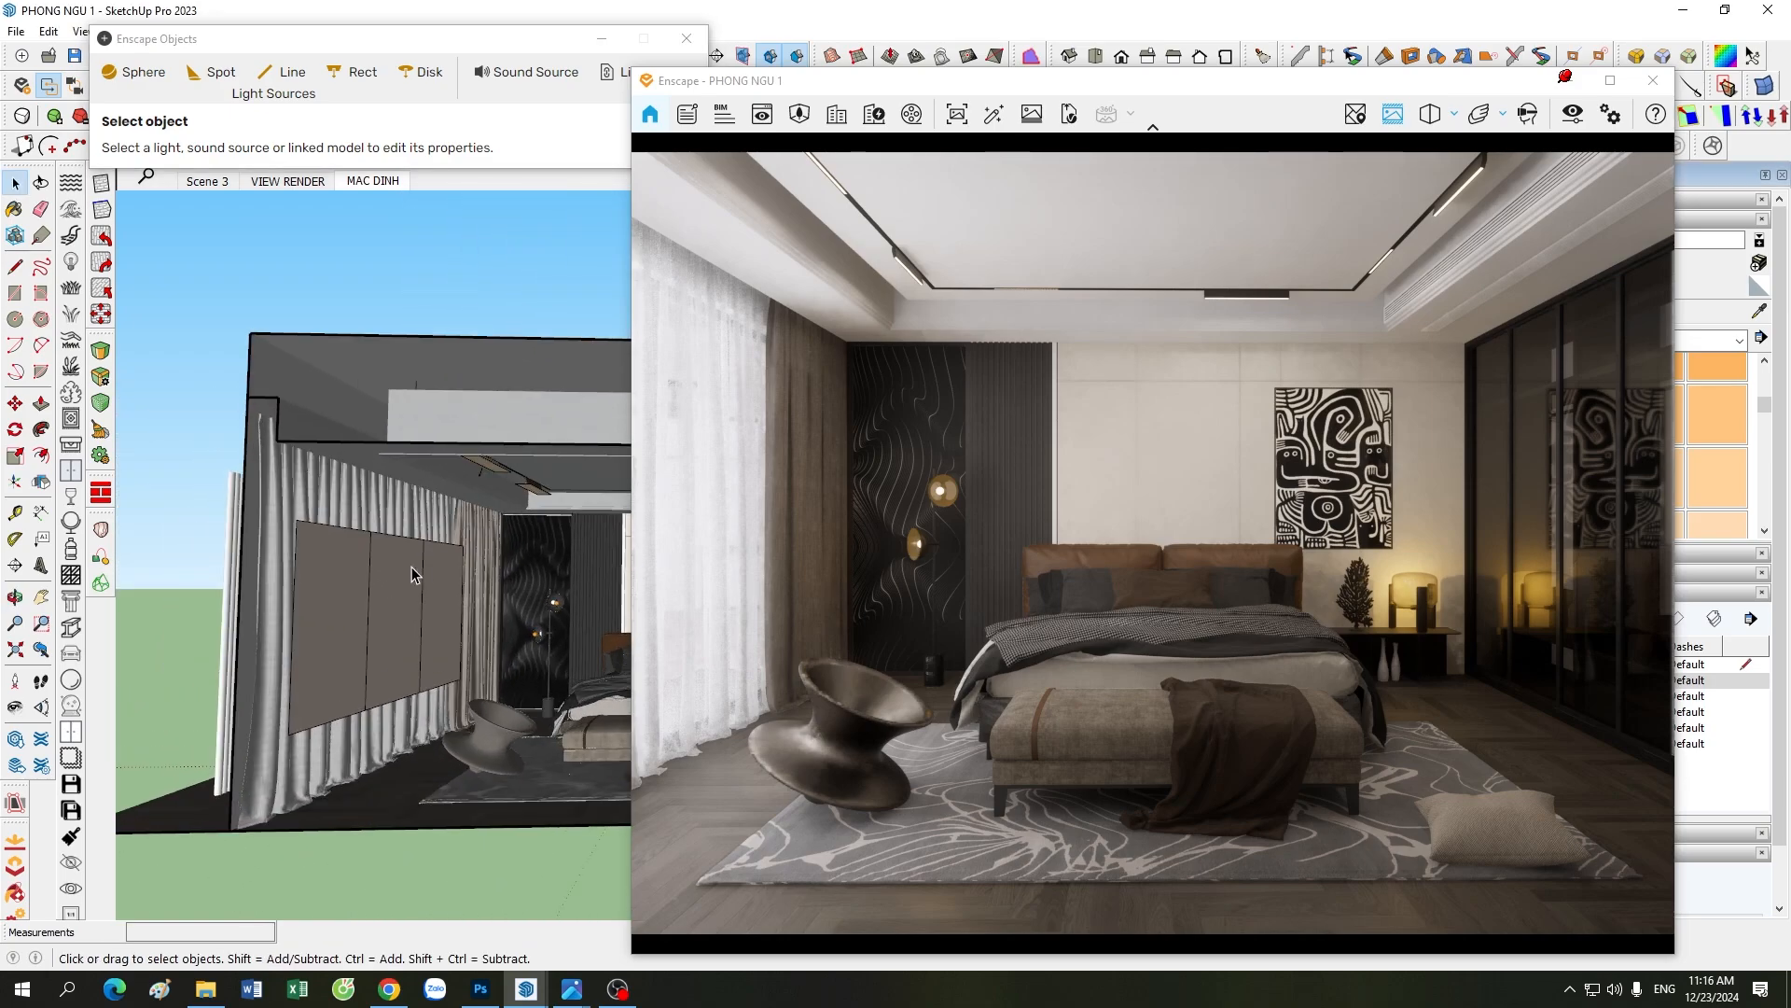
scroll(354, 601, down, 1)
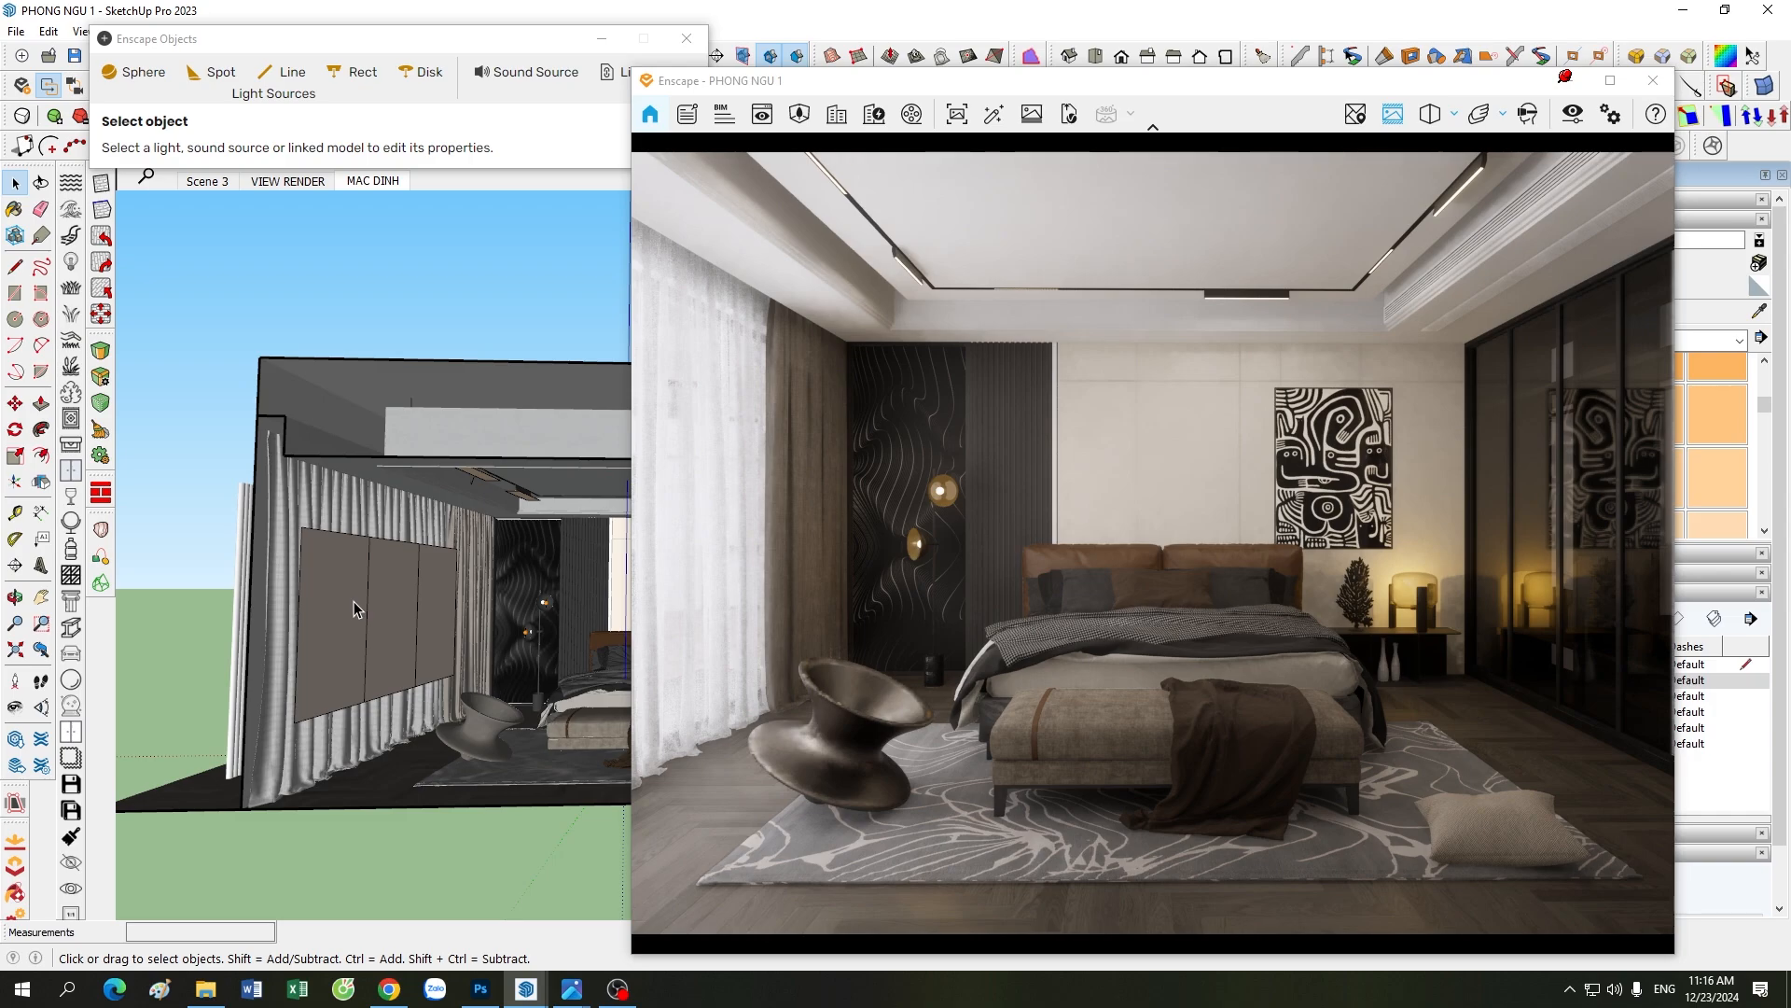
scroll(455, 629, up, 1)
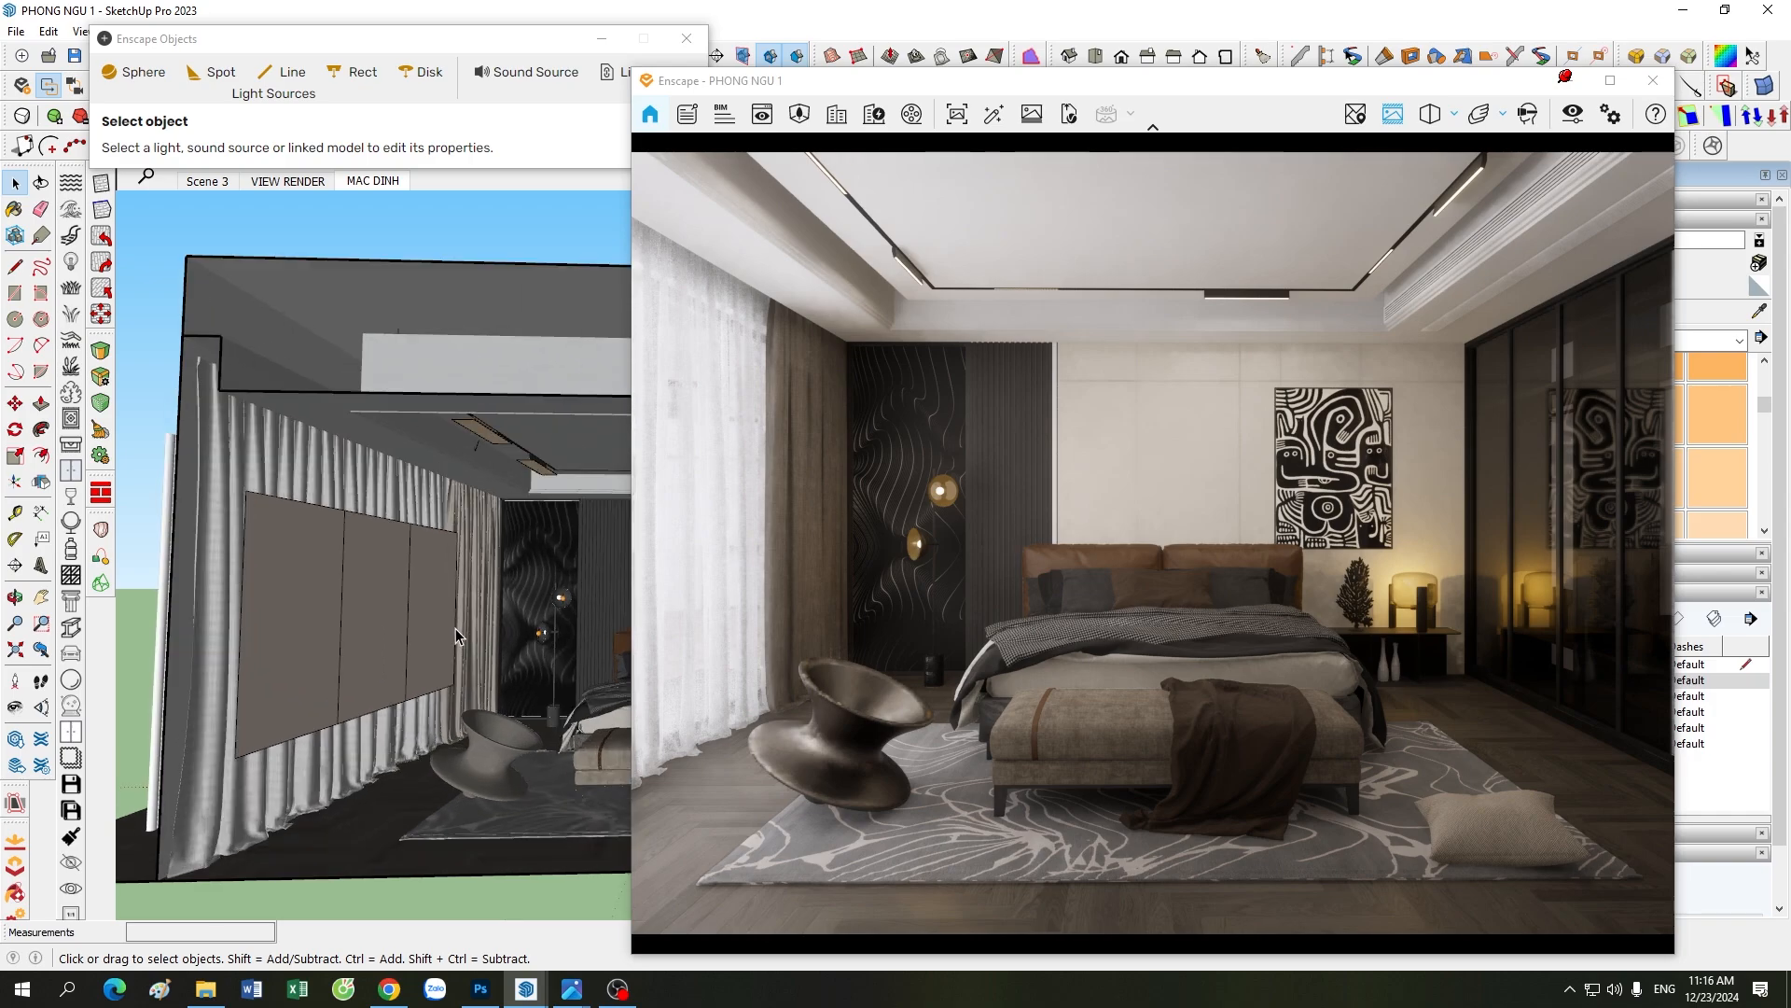
Step: Study the panels in front of the curtains in relation to the whole room, alternating between exterior and close views
scroll(455, 629, down, 2)
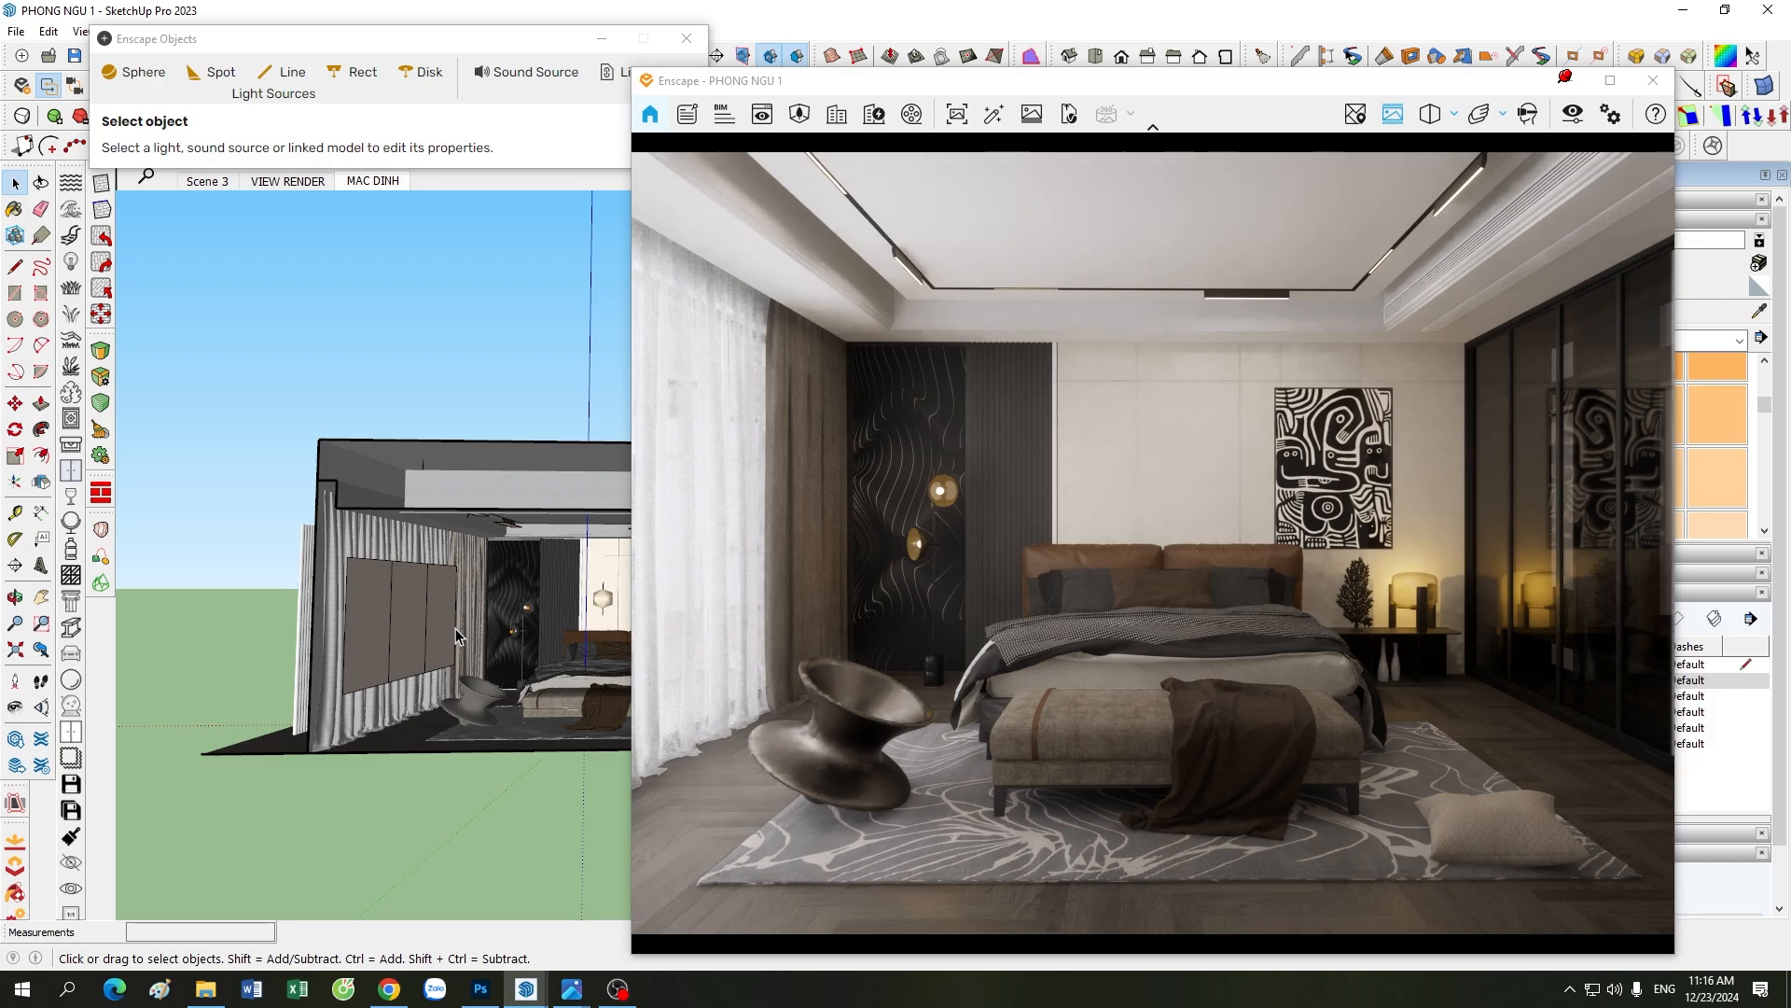
scroll(455, 629, up, 2)
scroll(455, 629, down, 1)
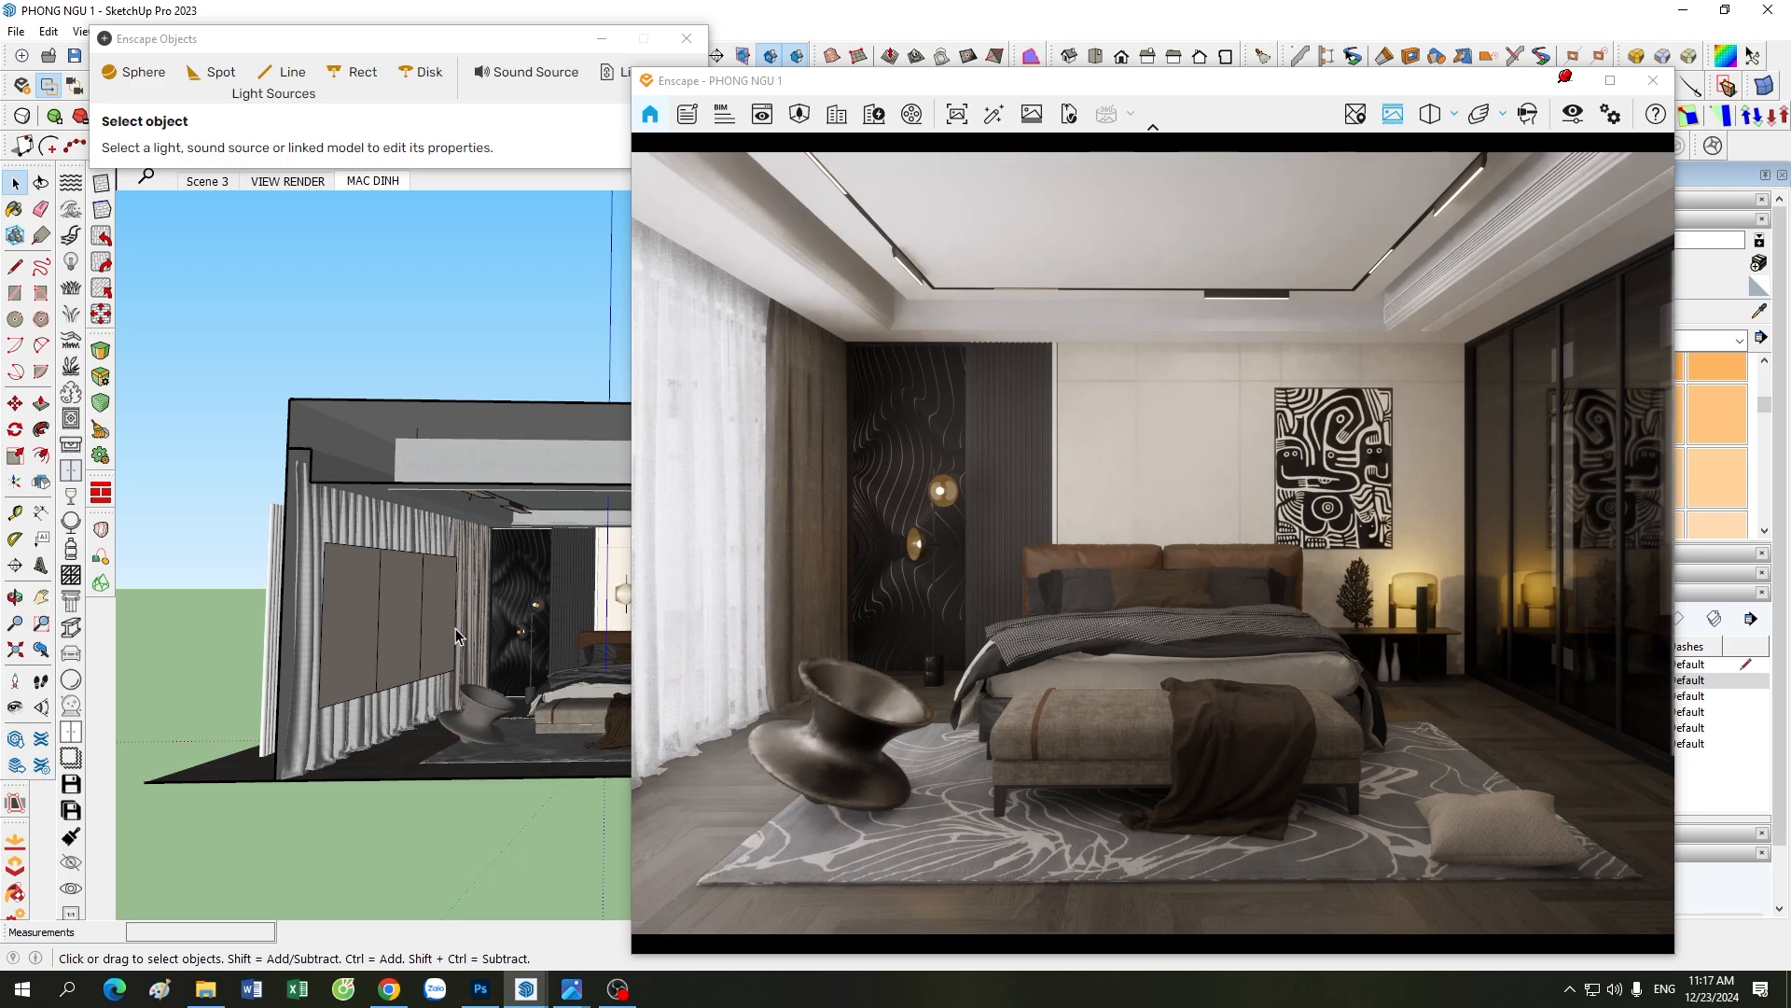
scroll(415, 642, up, 1)
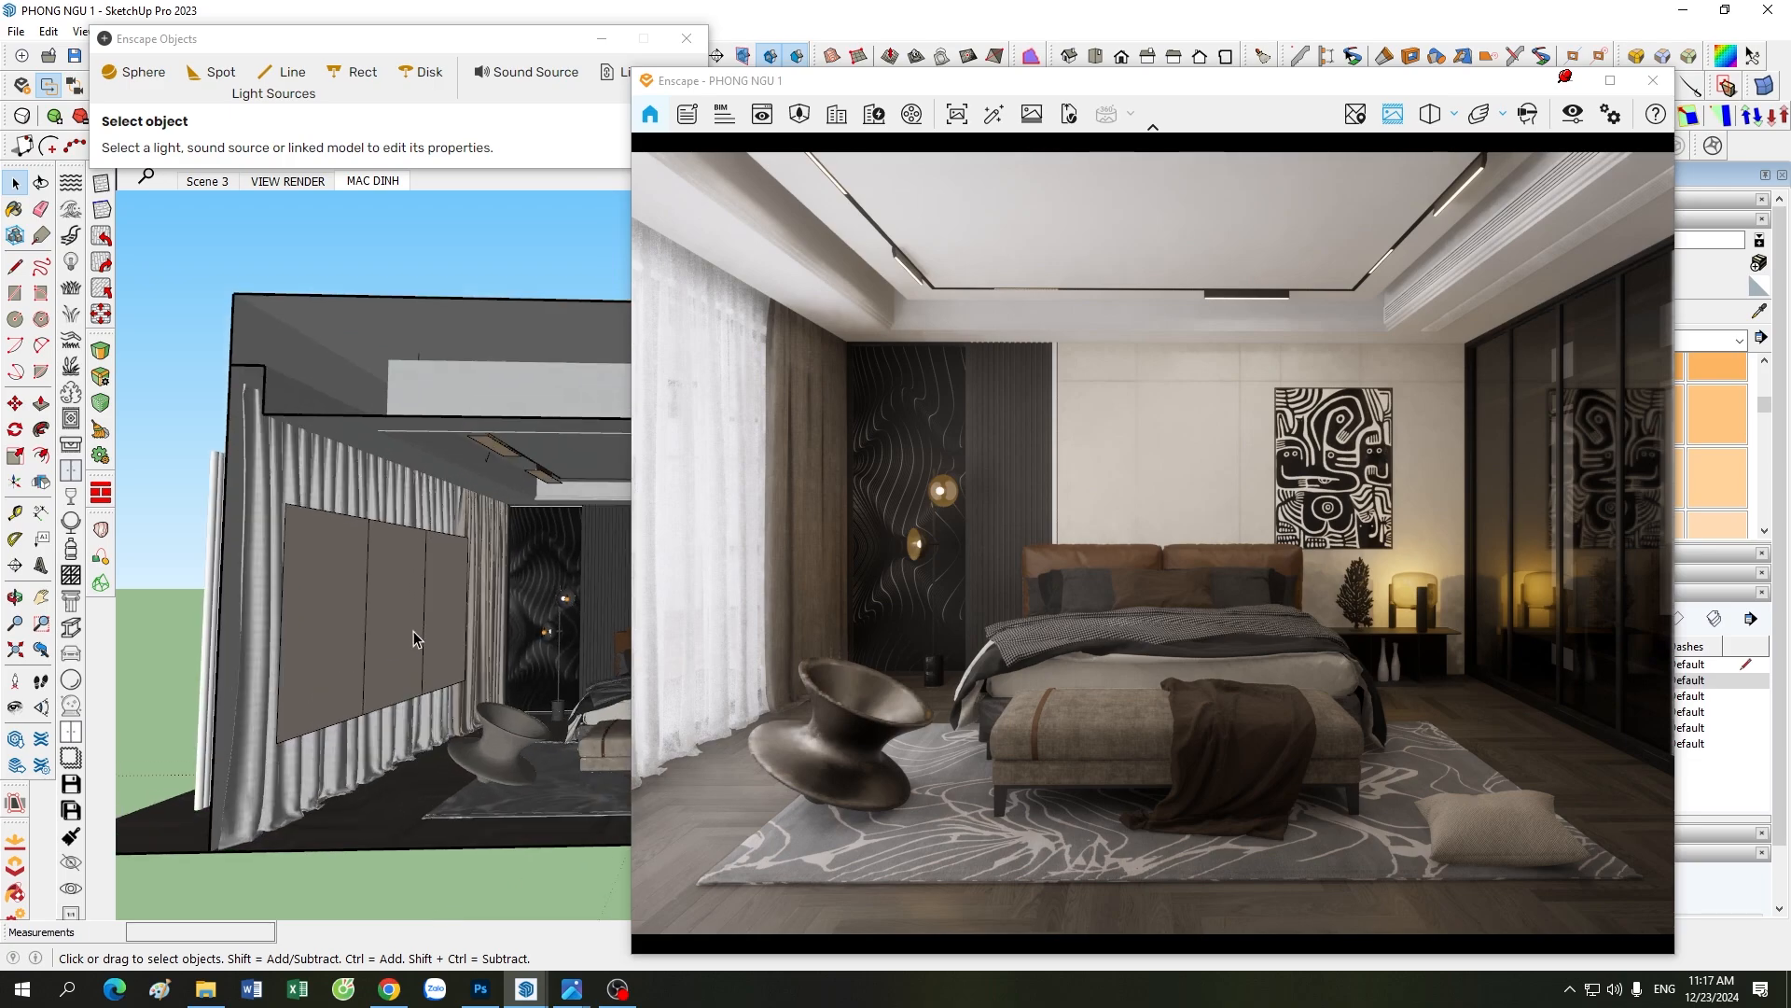
scroll(414, 631, down, 3)
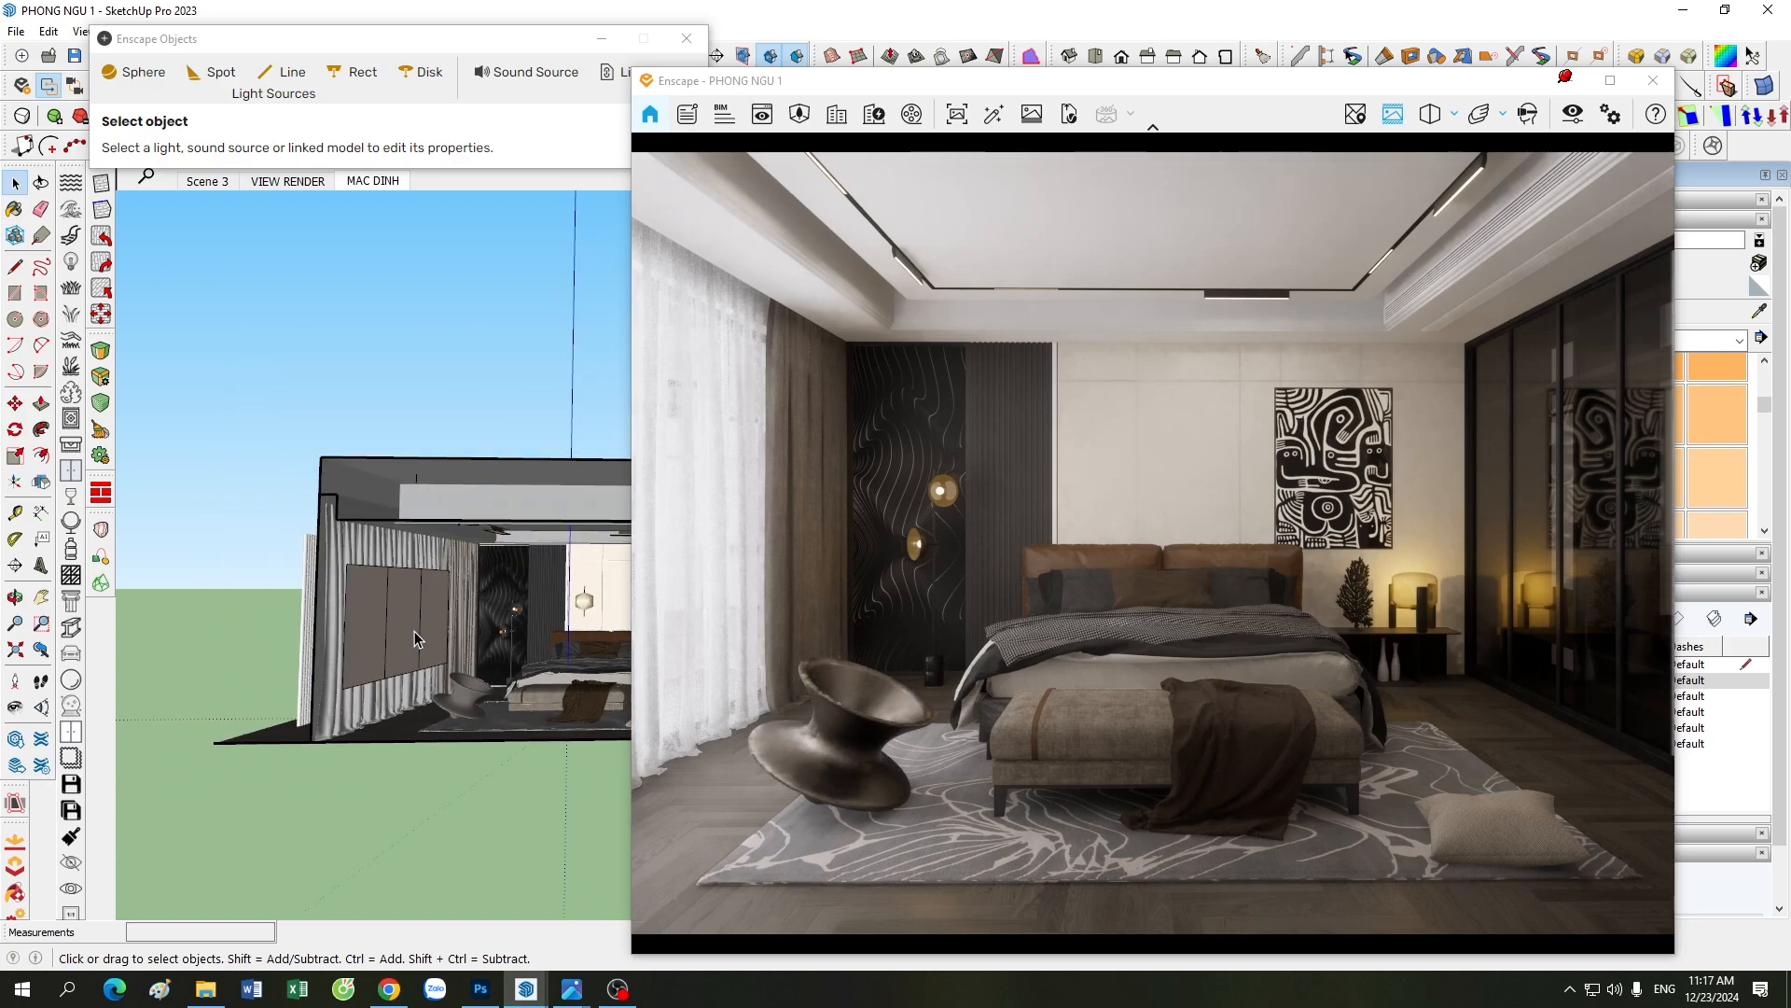
scroll(416, 630, down, 3)
shift+middle_drag(502, 630, 460, 635)
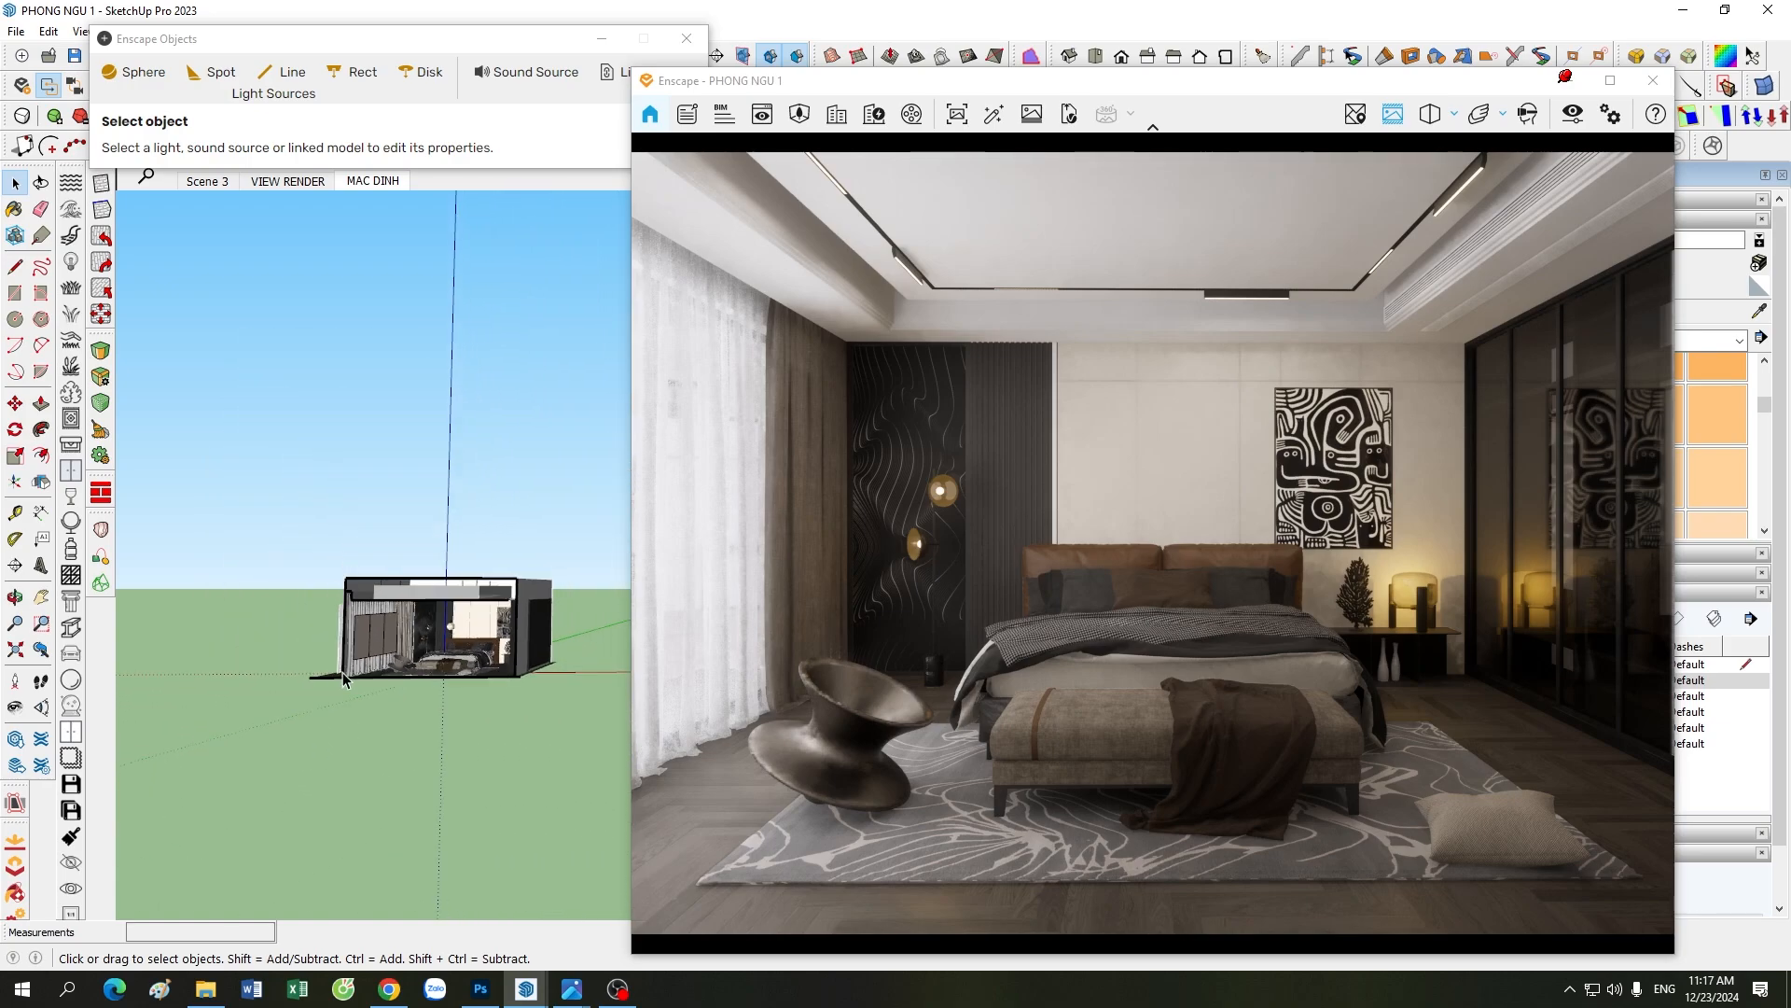
scroll(459, 623, up, 3)
scroll(460, 630, up, 1)
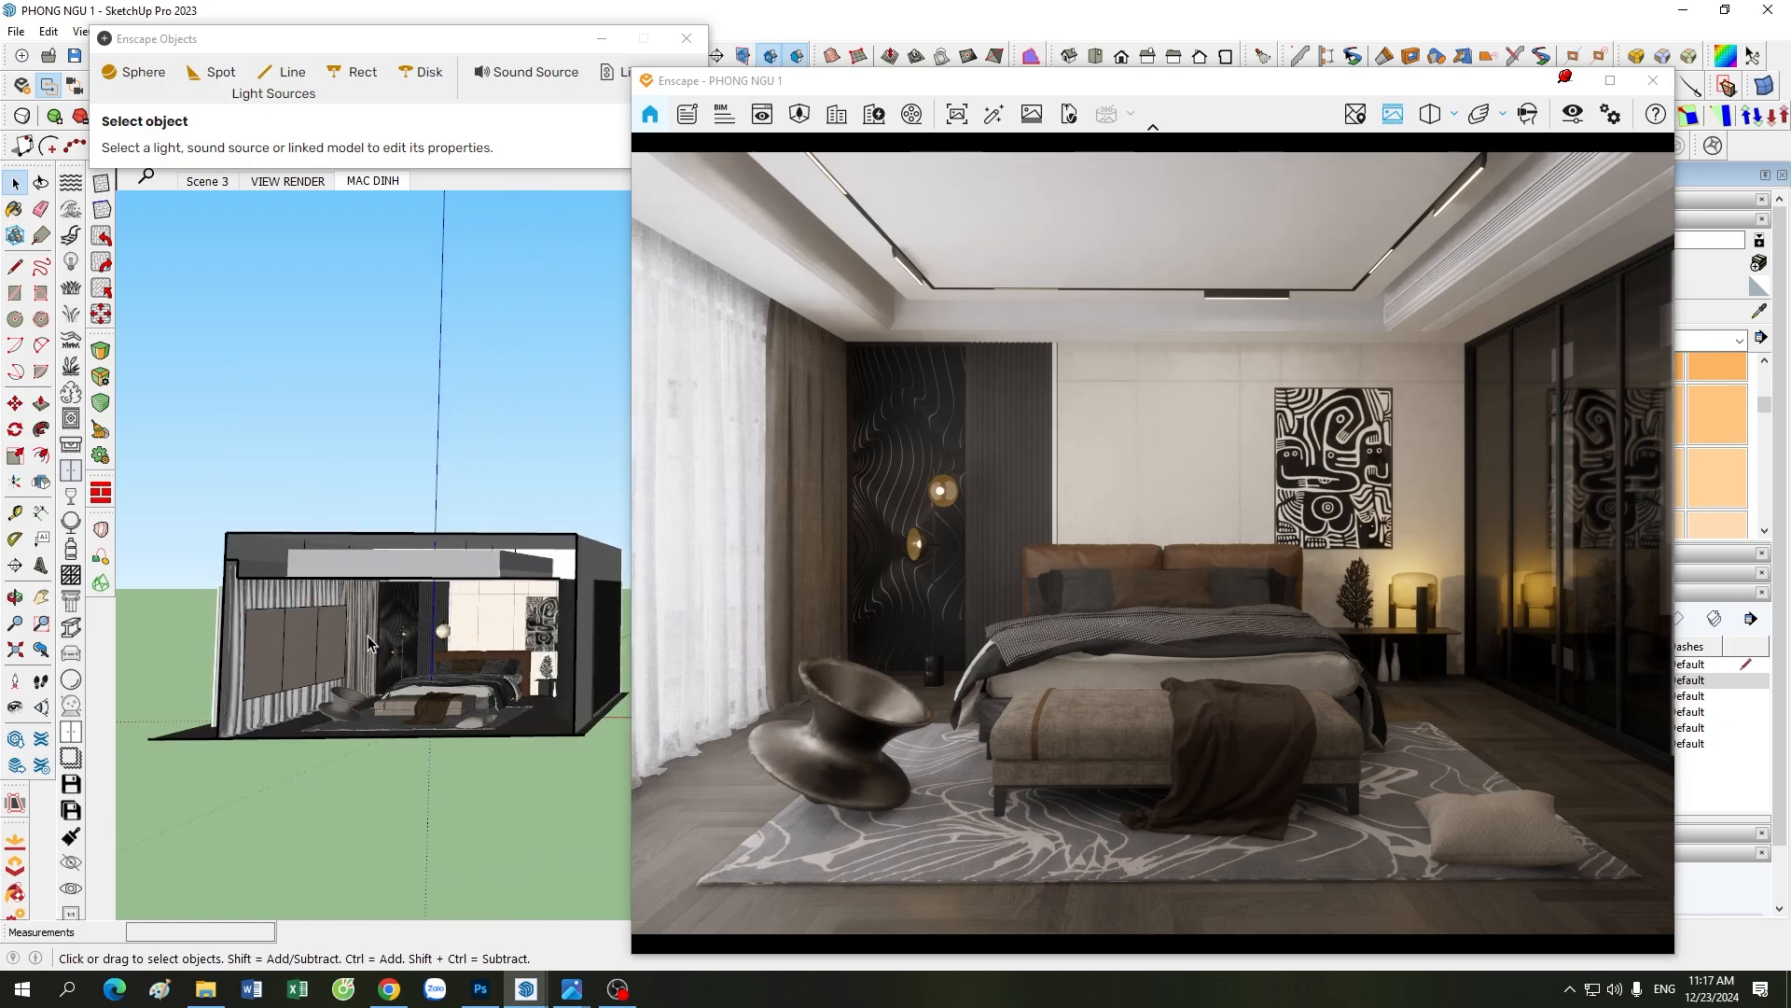
scroll(271, 672, up, 2)
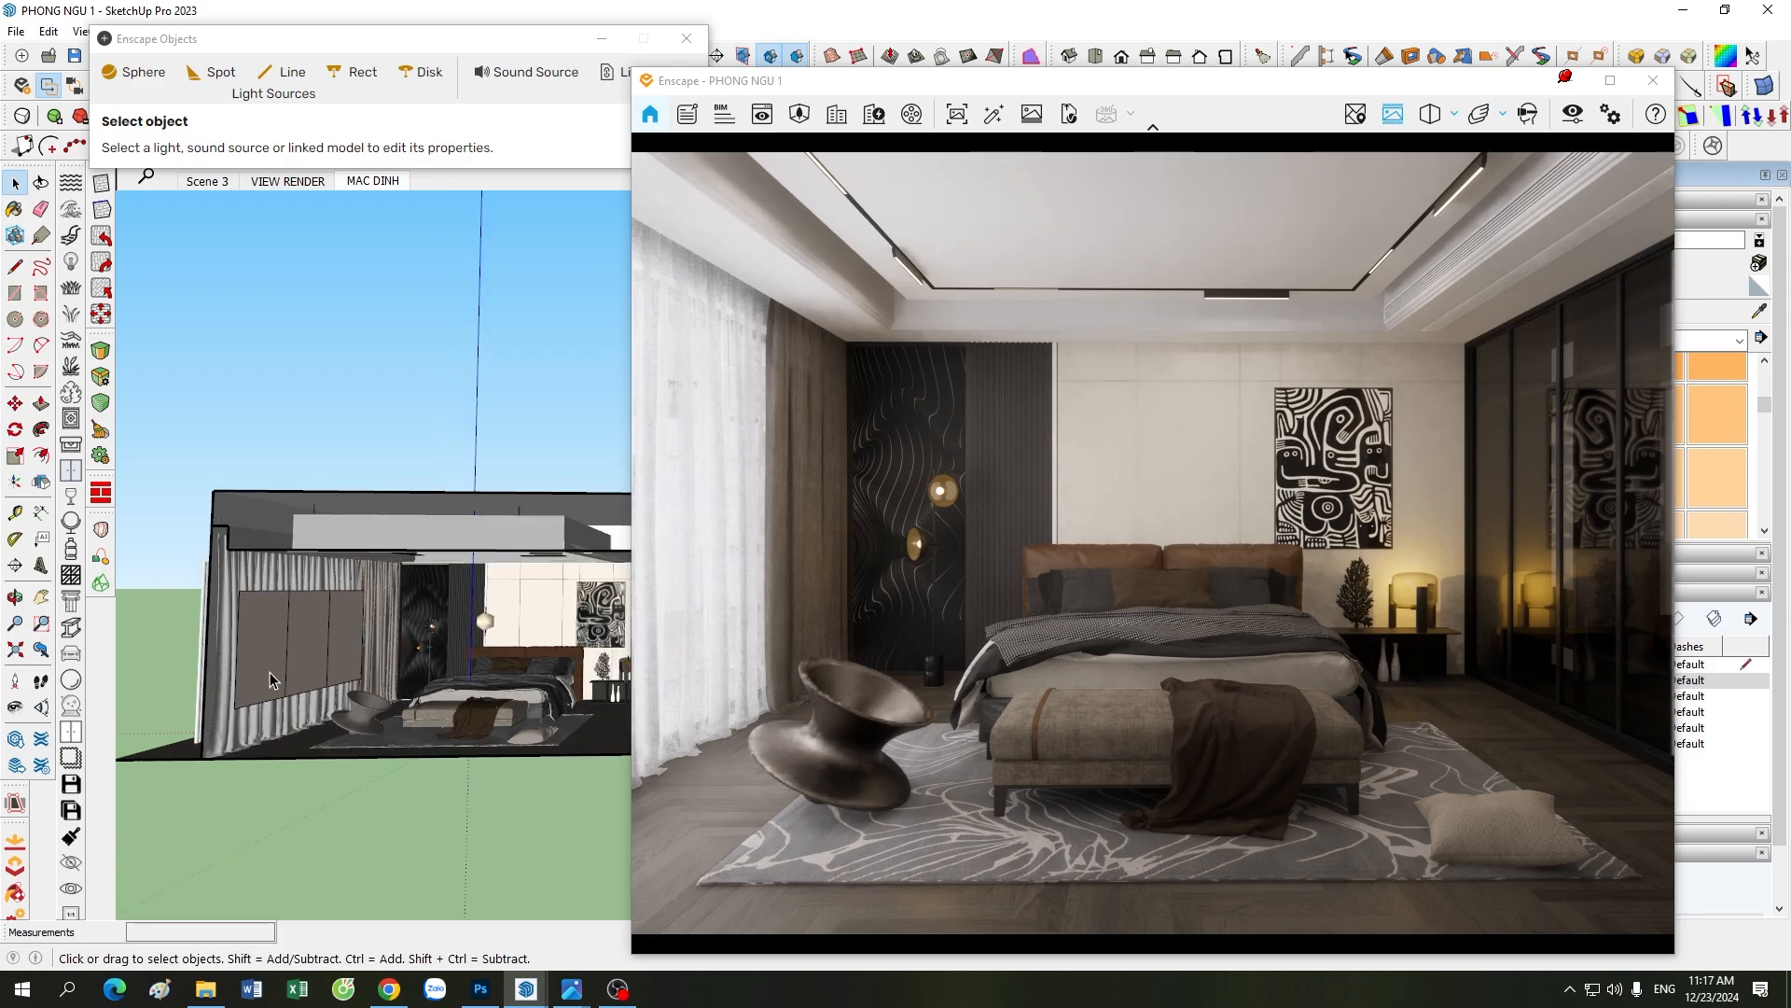
scroll(271, 672, up, 3)
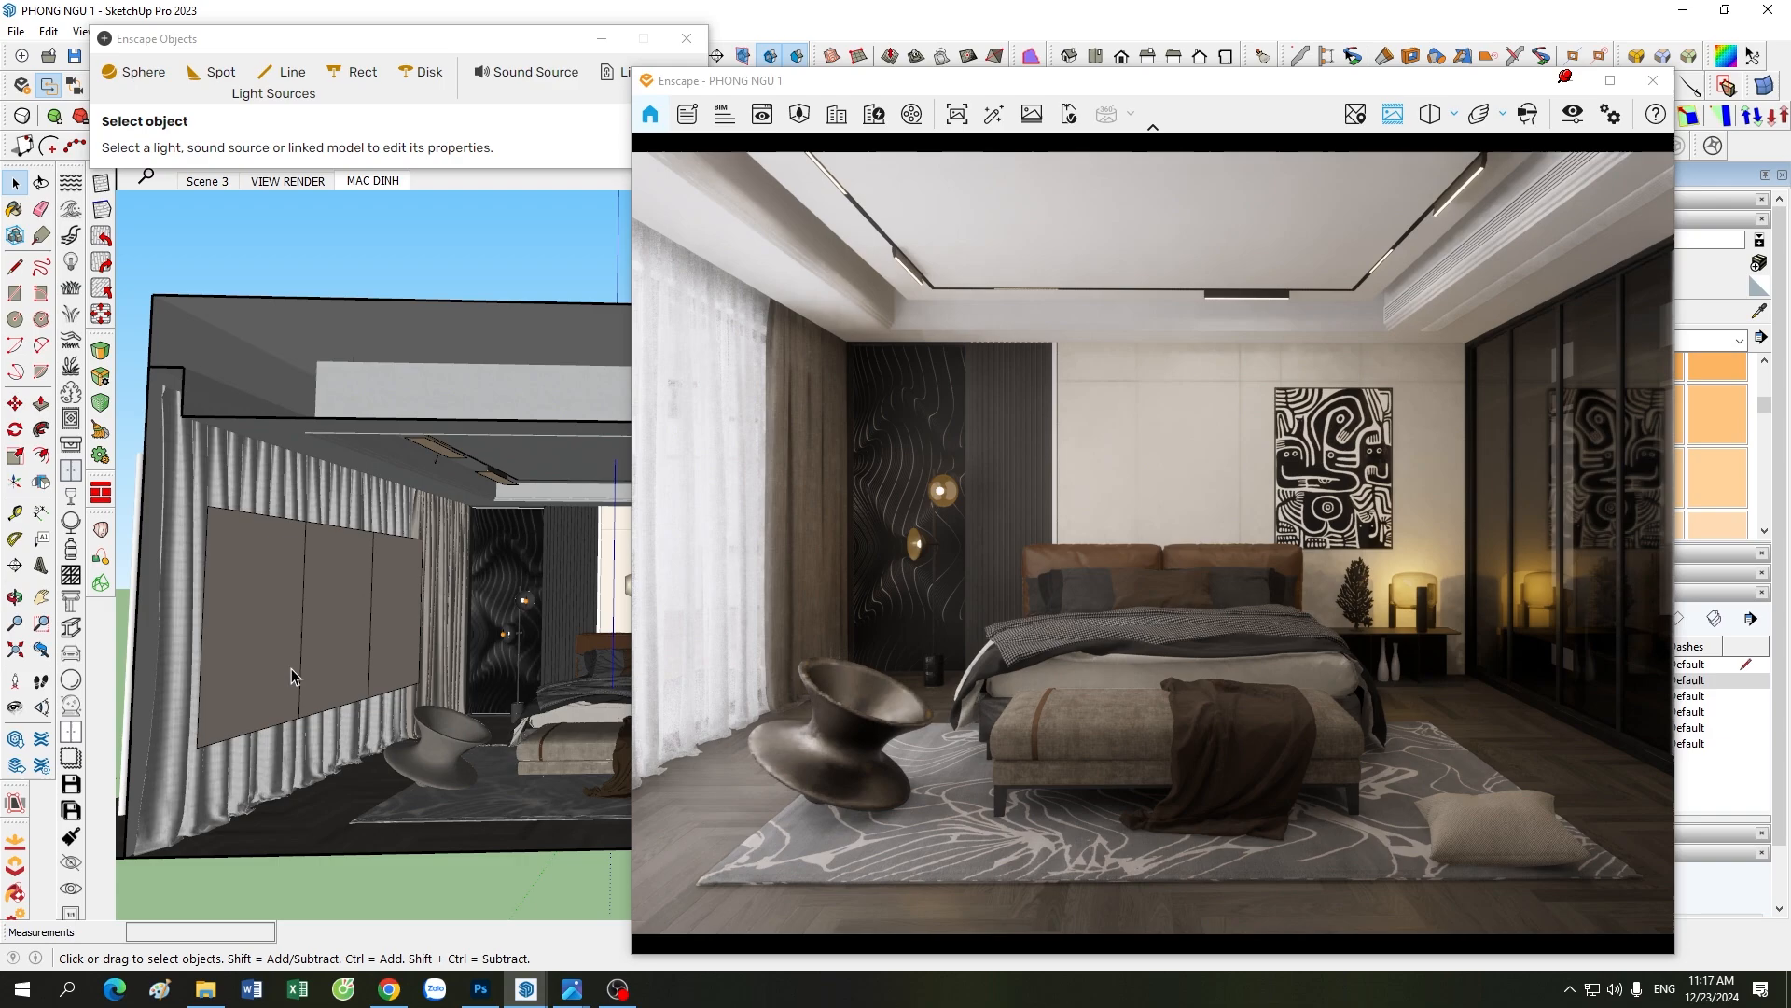
scroll(416, 645, down, 4)
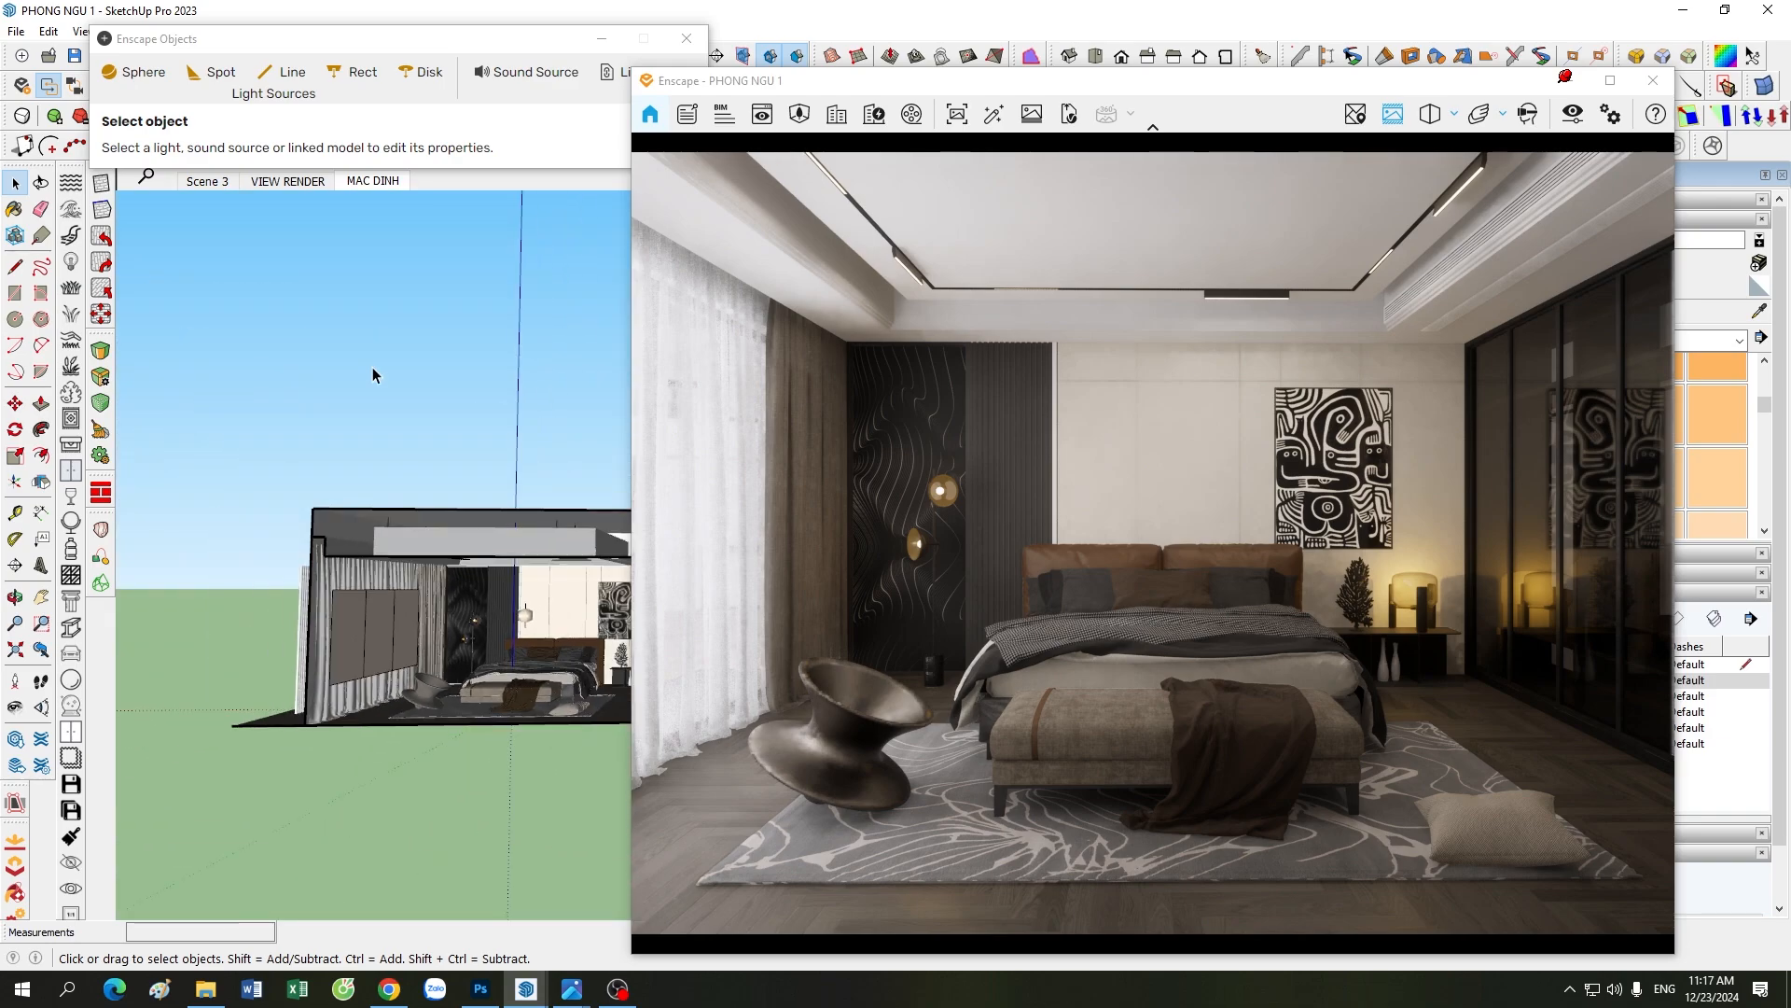
Step: Look over the whole room through its open front, then inspect the curtain wall, ceiling track lights and chair area
scroll(408, 655, down, 3)
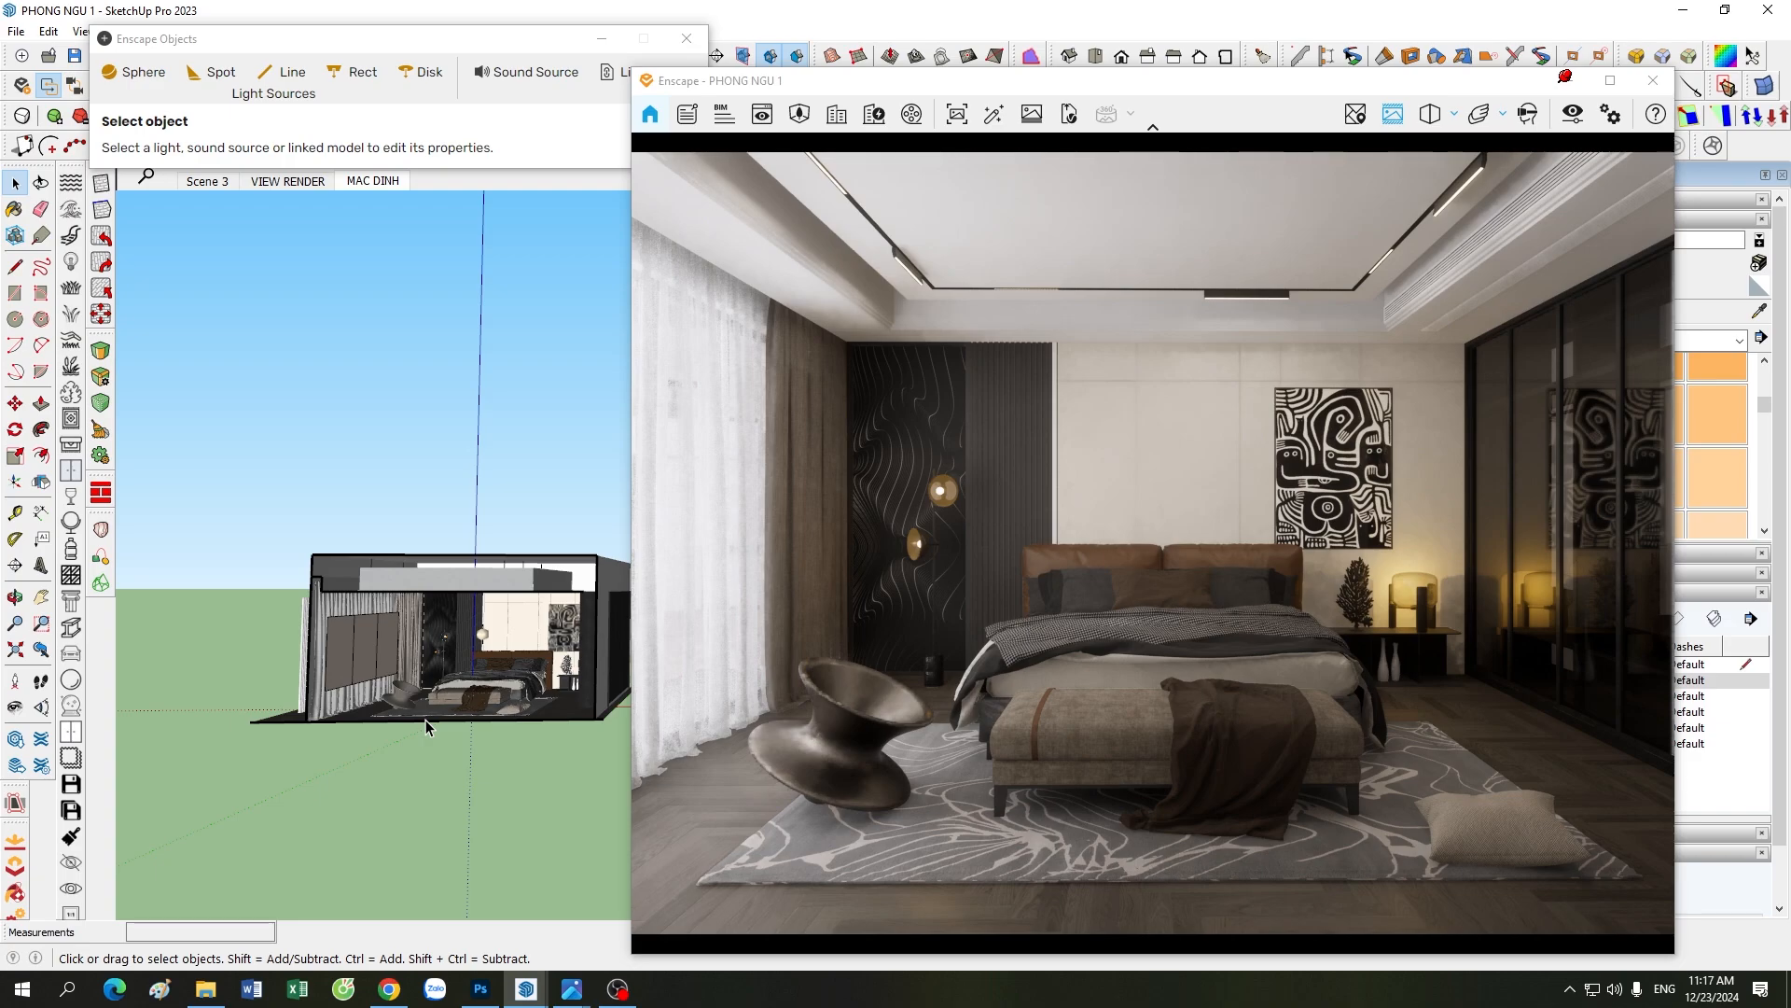
scroll(426, 720, up, 2)
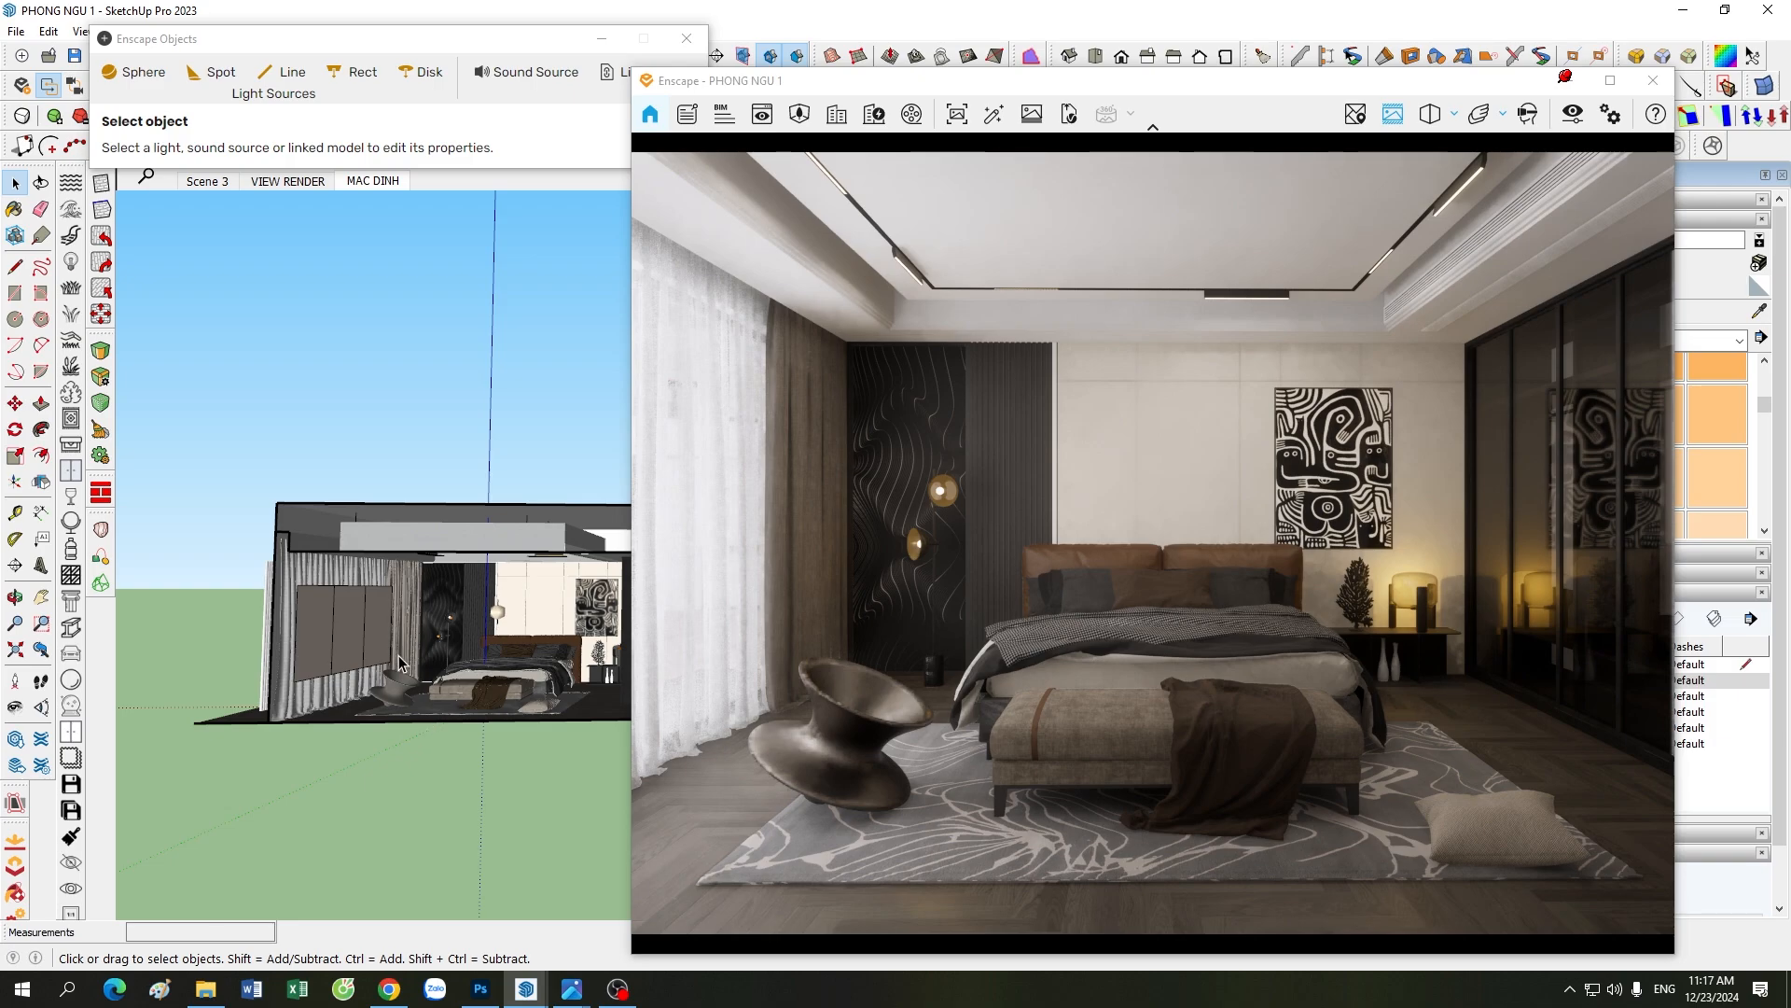
scroll(399, 660, up, 2)
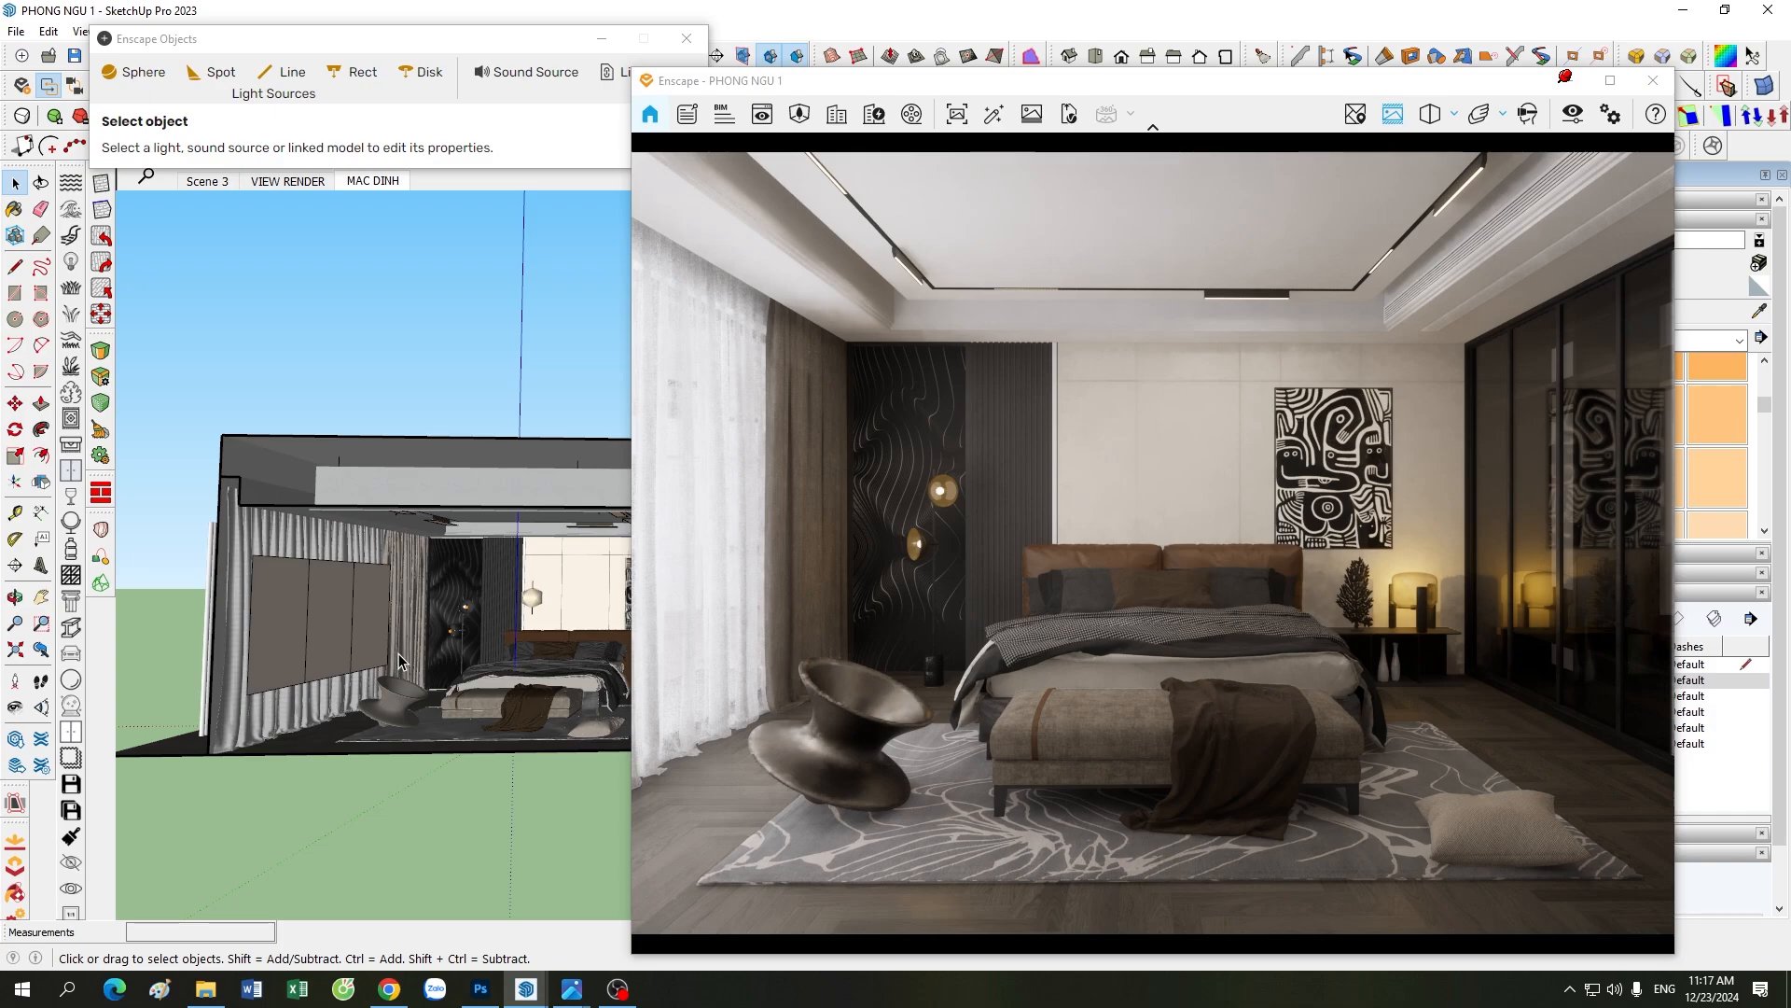
scroll(408, 563, up, 2)
scroll(411, 821, up, 2)
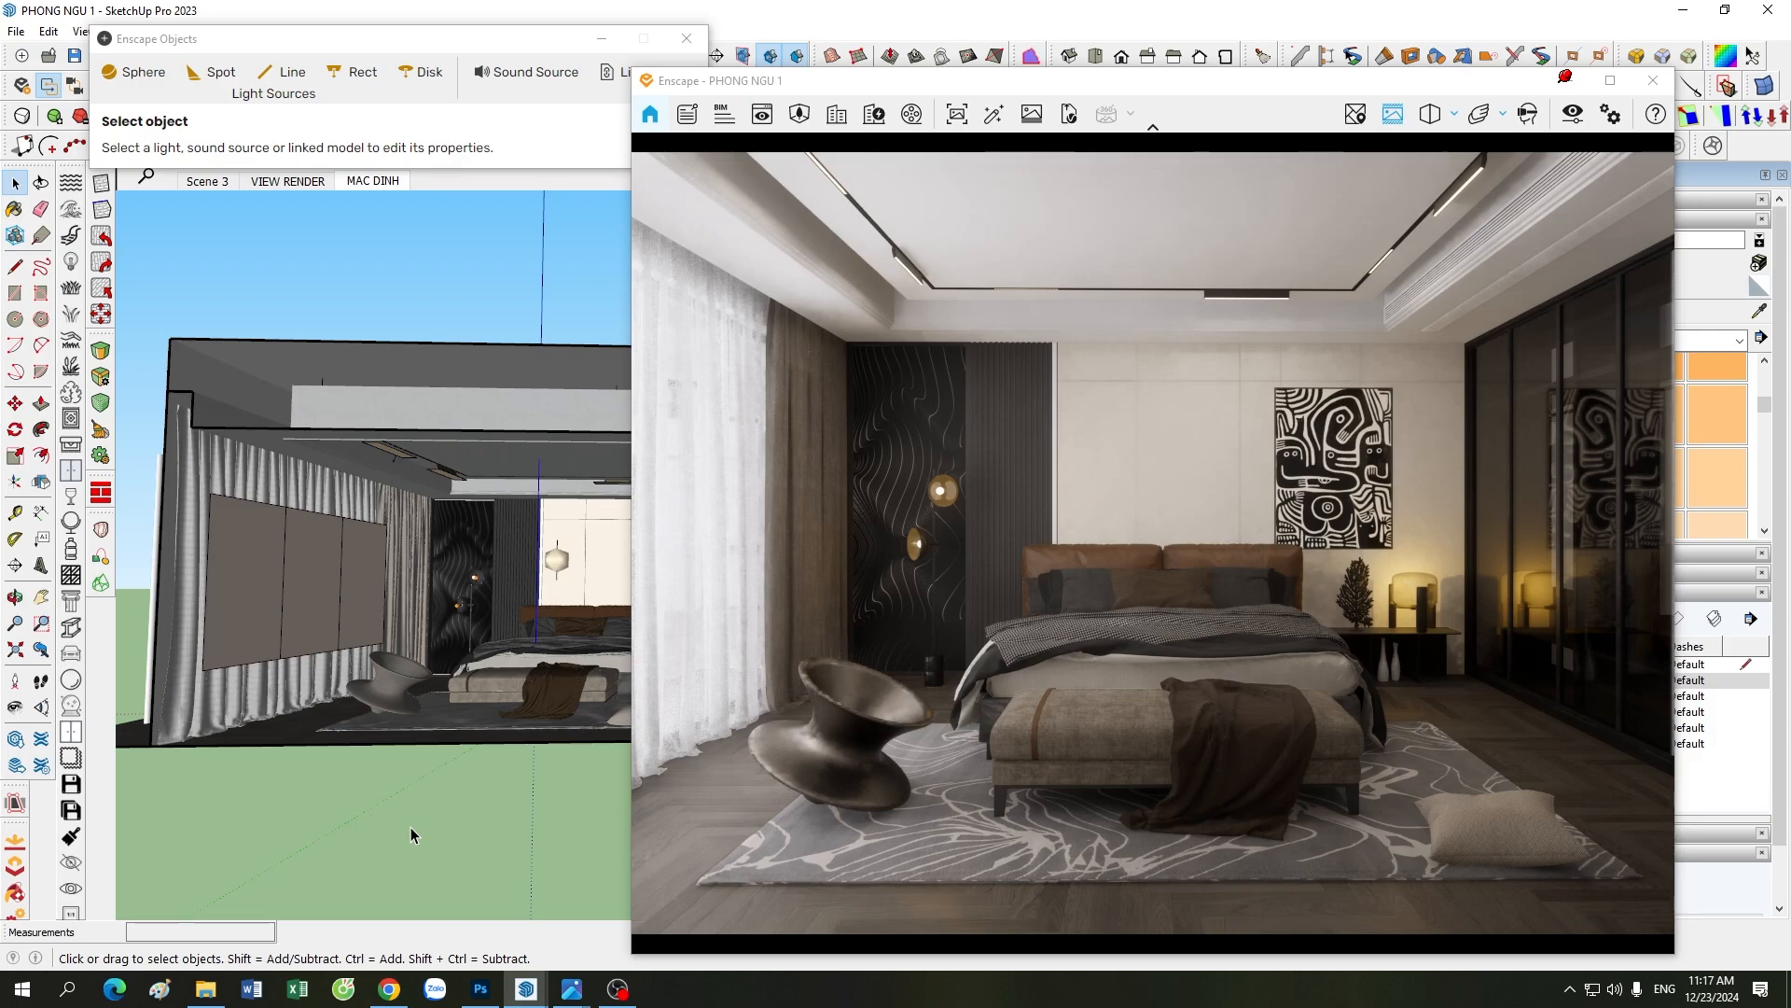
scroll(413, 835, up, 2)
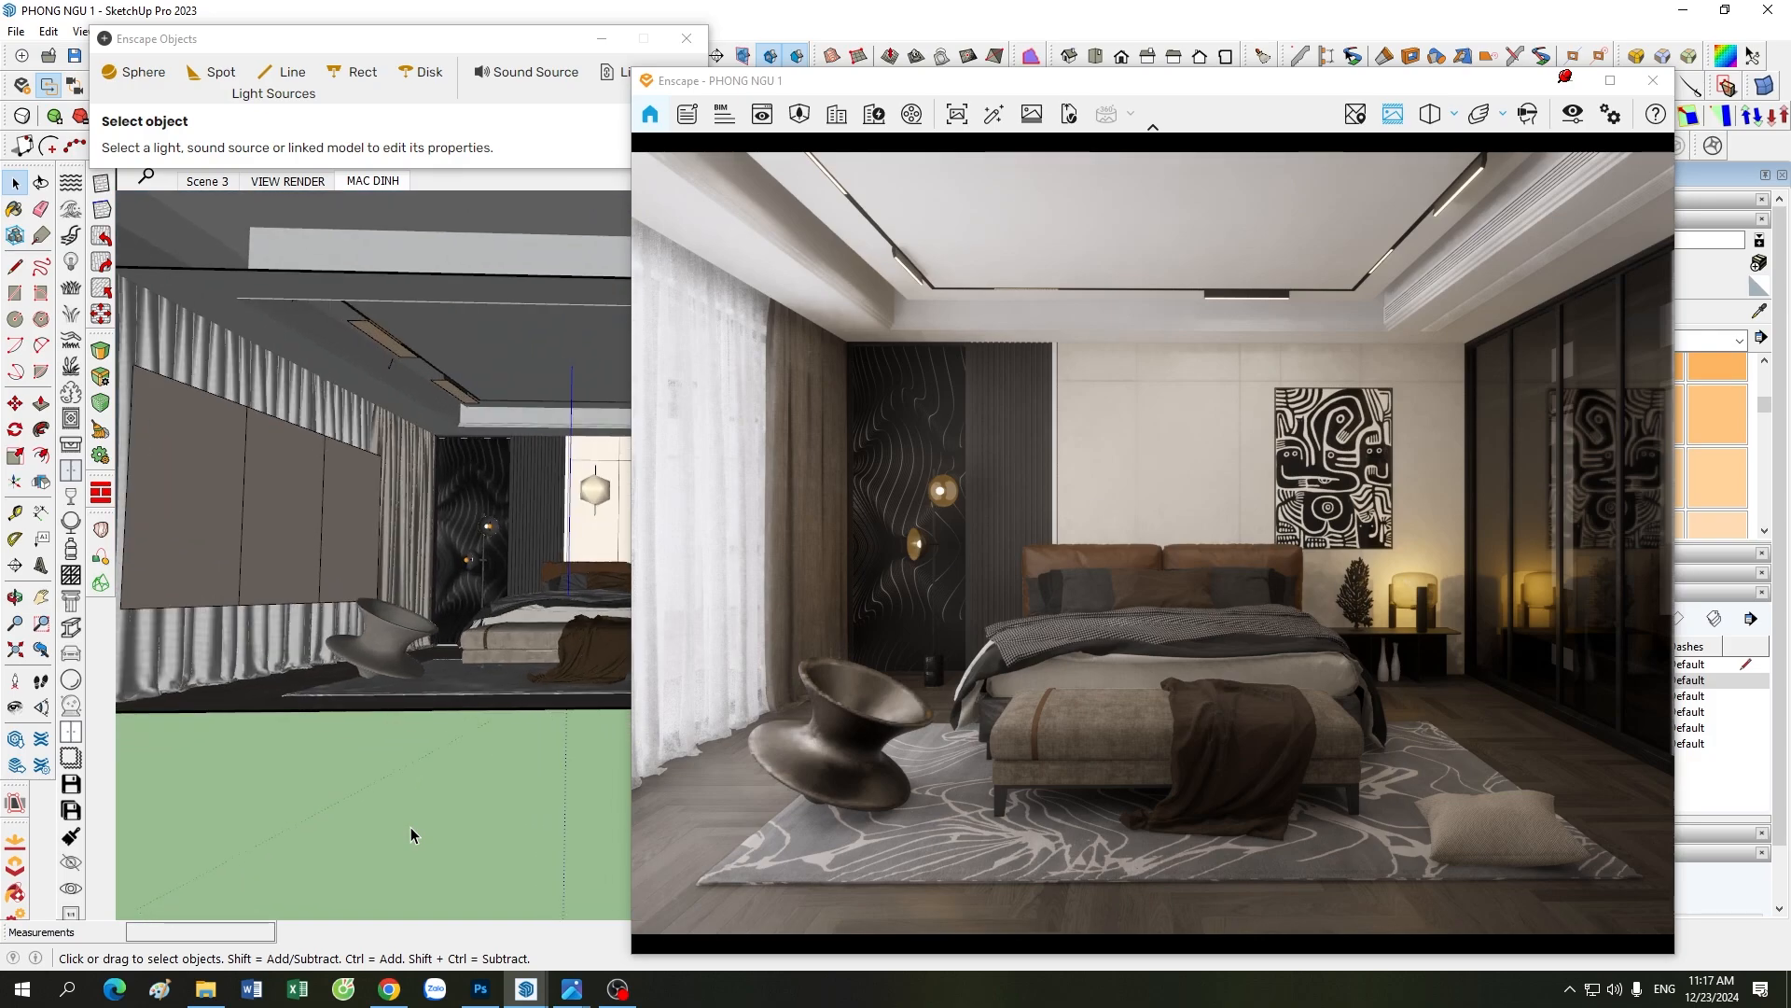